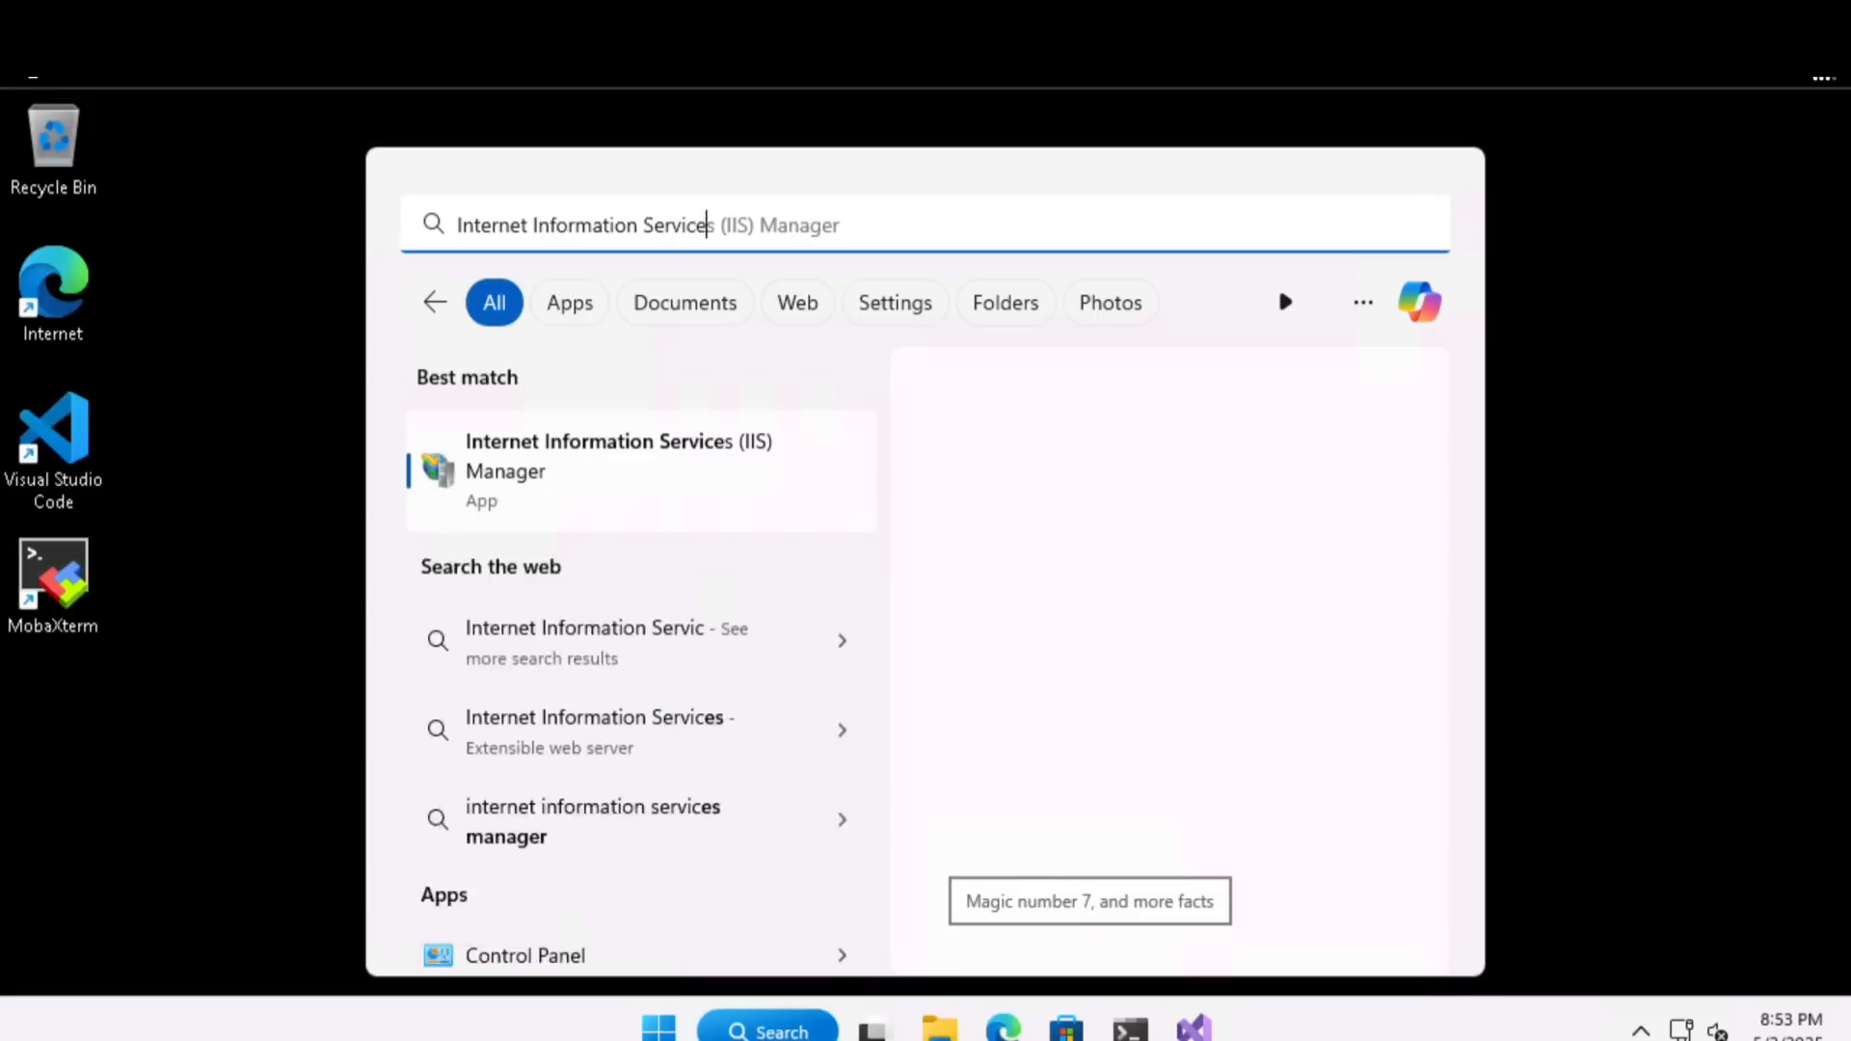
- Open Internet Information Services (IIS) Manager and expand the WIN11-CL-01 server's Sites list
{"action": "type", "text": "r"}
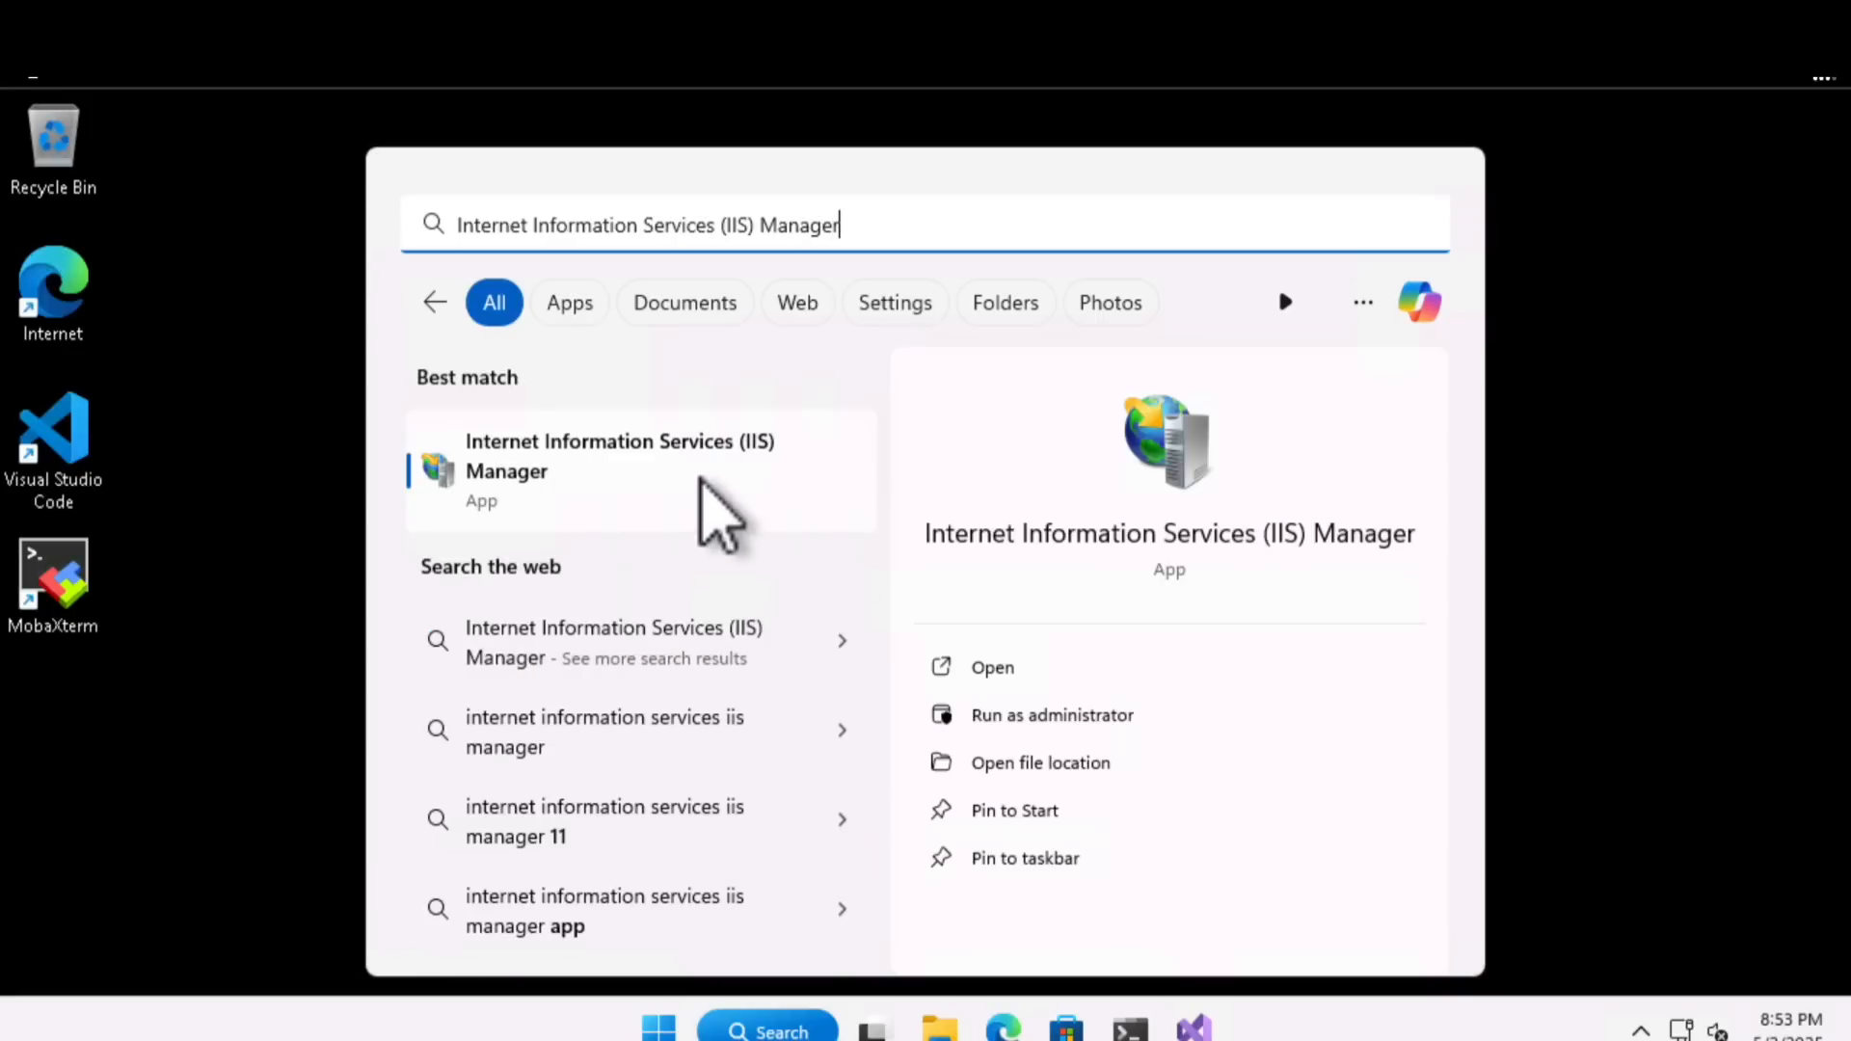
{"action": "left_click", "coordinate": [714, 511]}
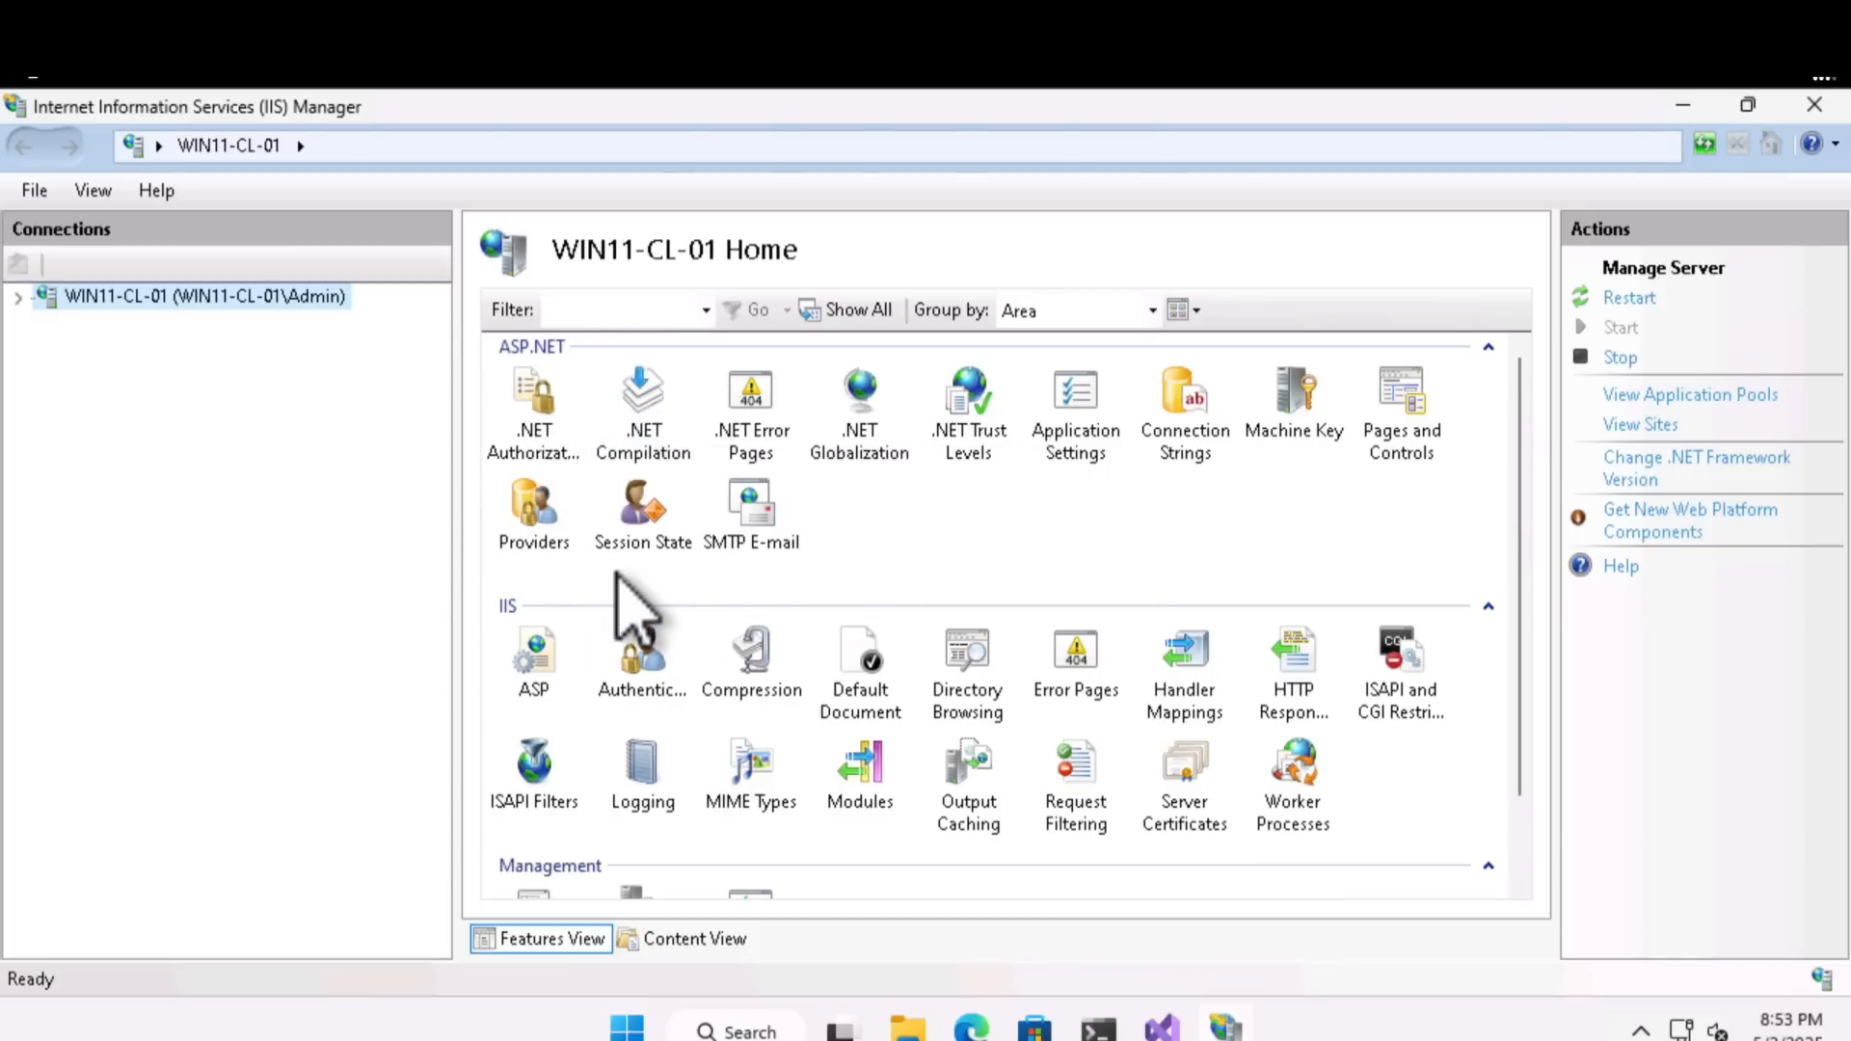
{"action": "left_click", "coordinate": [18, 298]}
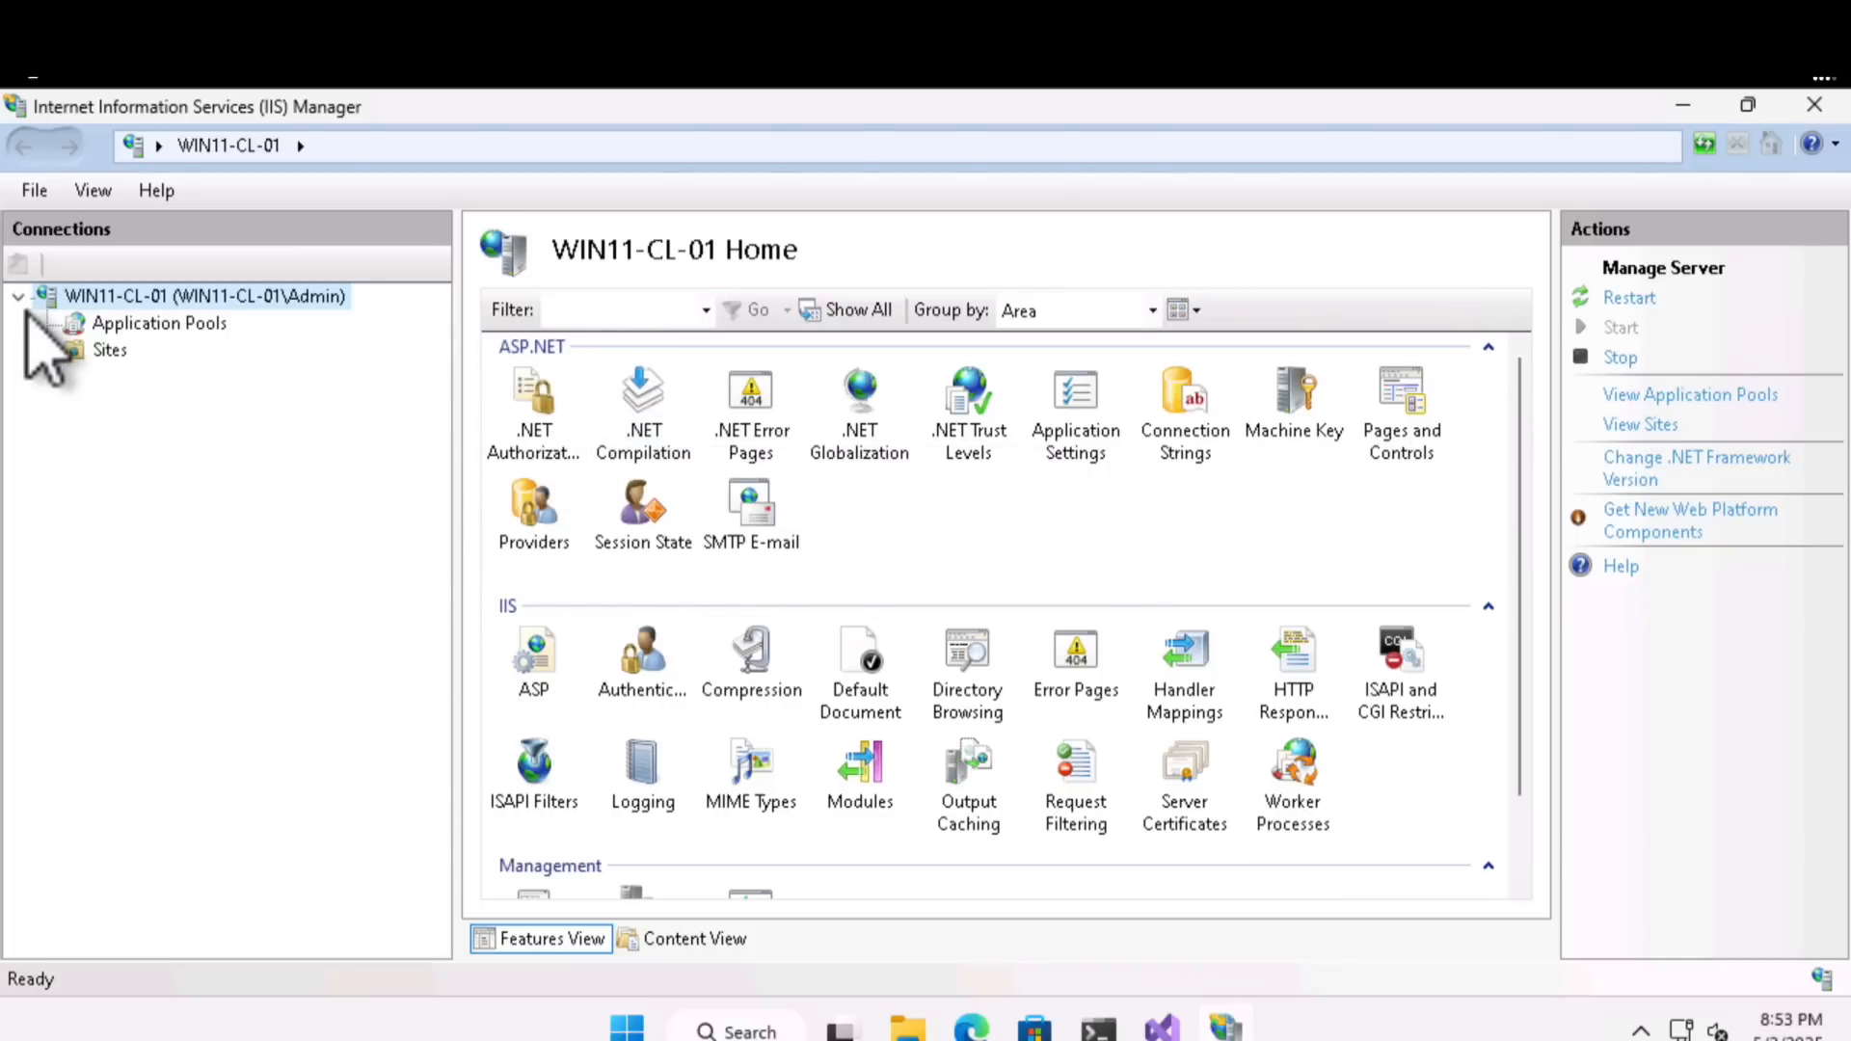
{"action": "left_click", "coordinate": [46, 351]}
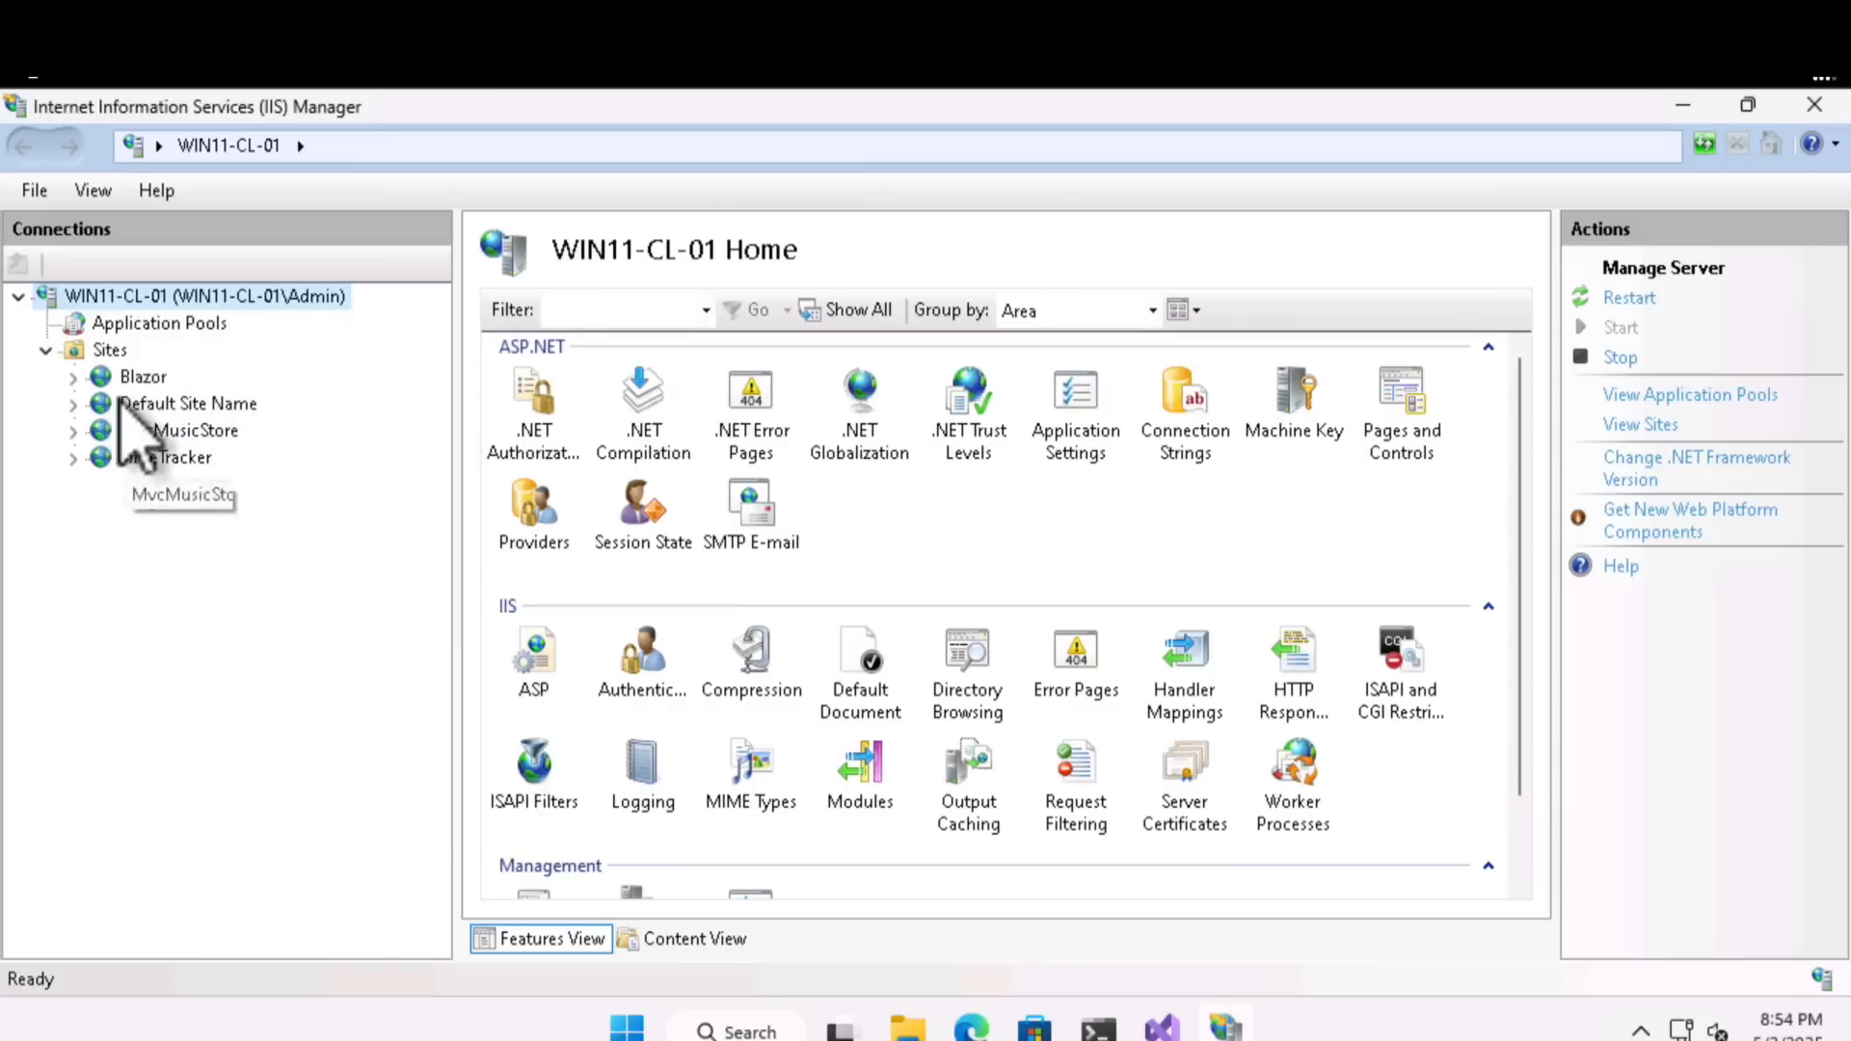
- Browse the Blazor site on port 80, visit its Counter and Home pages, and return to IIS Manager
{"action": "left_click", "coordinate": [145, 378]}
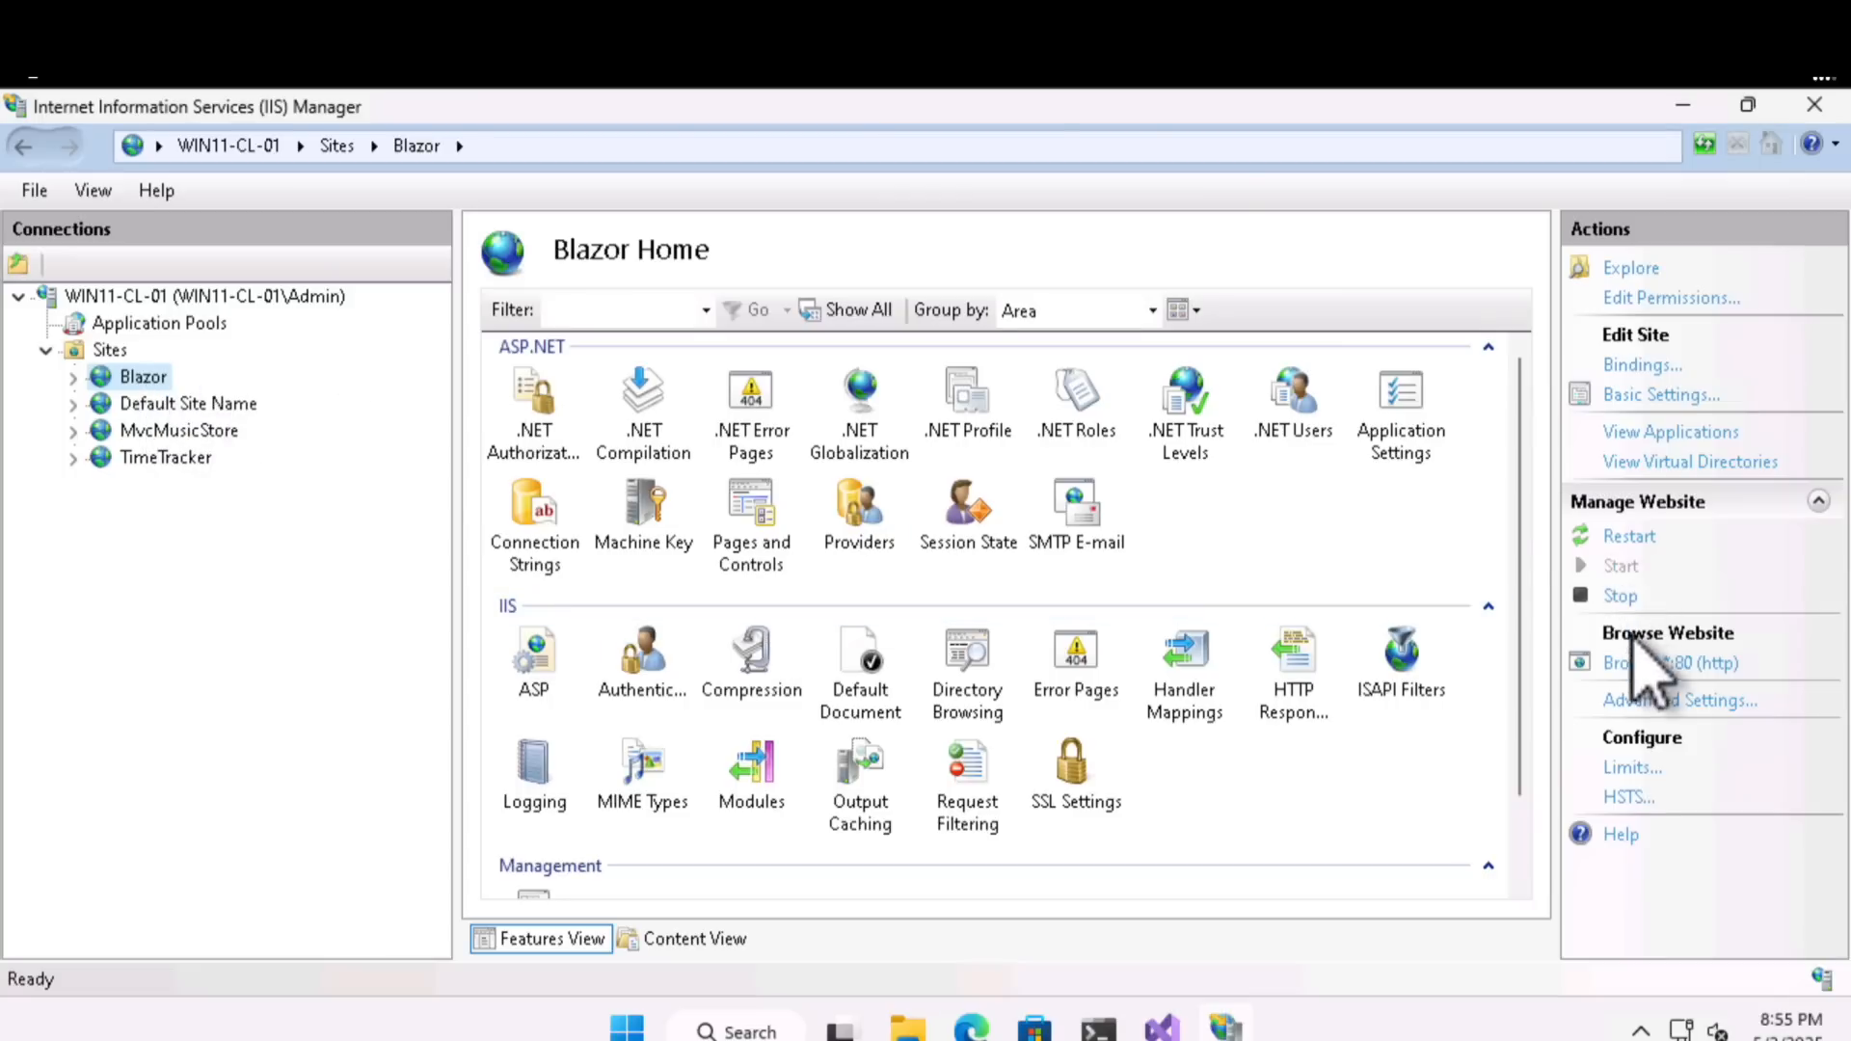
{"action": "left_click", "coordinate": [1662, 664]}
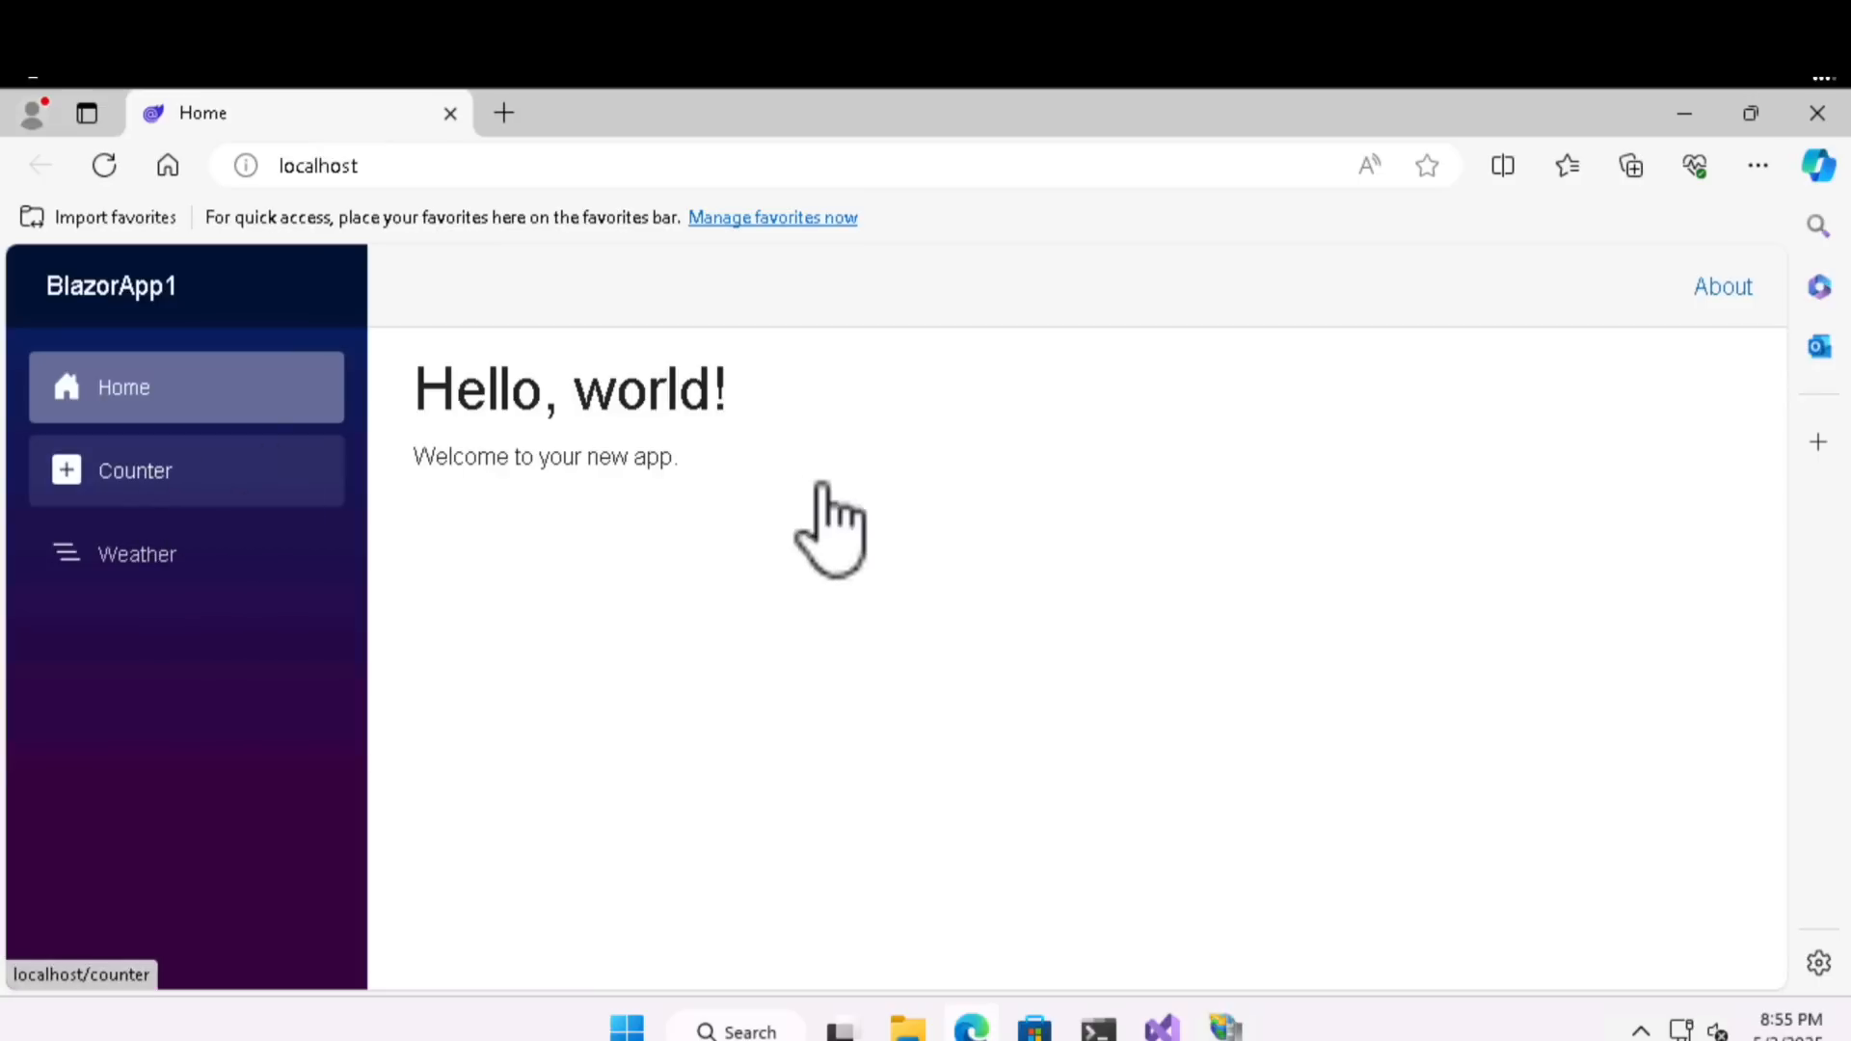
{"action": "left_click", "coordinate": [181, 483]}
{"action": "left_click", "coordinate": [214, 398]}
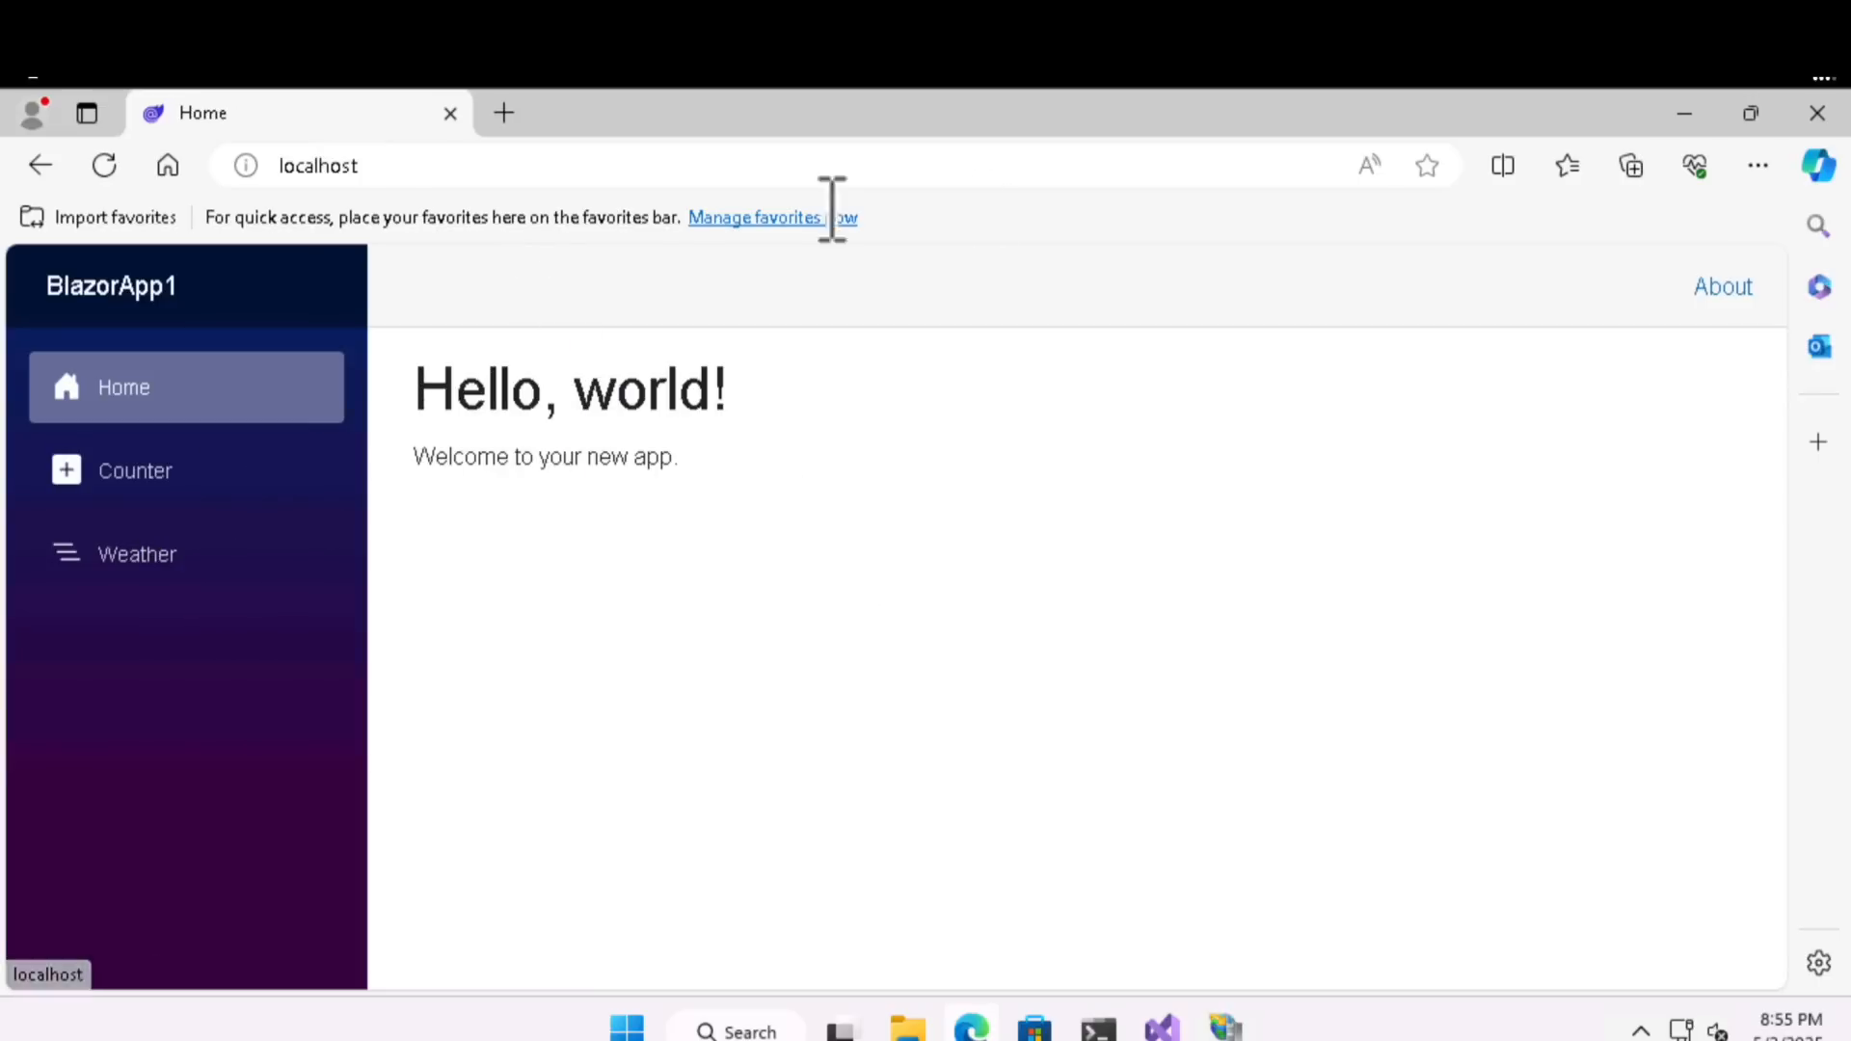
{"action": "left_click", "coordinate": [1682, 113]}
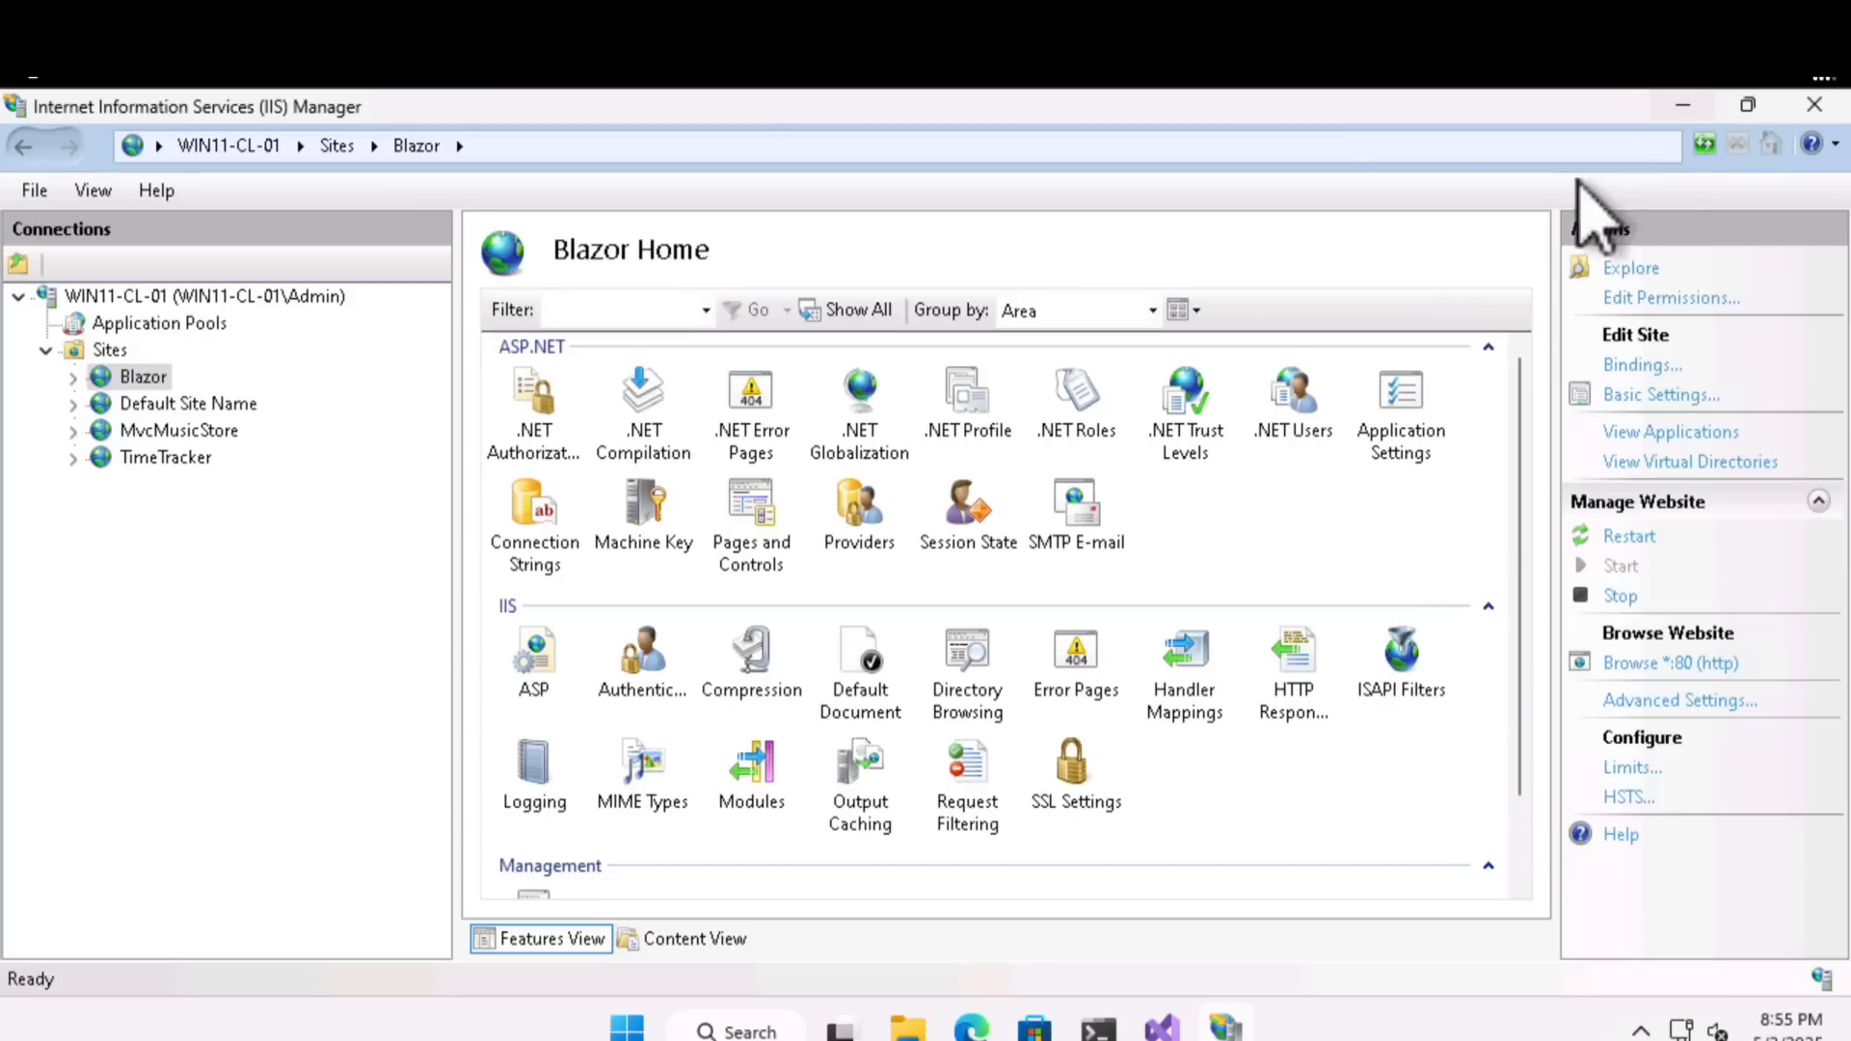
- Browse the MvcMusicStore site on port 8081, check its home page albums and Store categories, and return to IIS Manager
{"action": "left_click", "coordinate": [190, 436]}
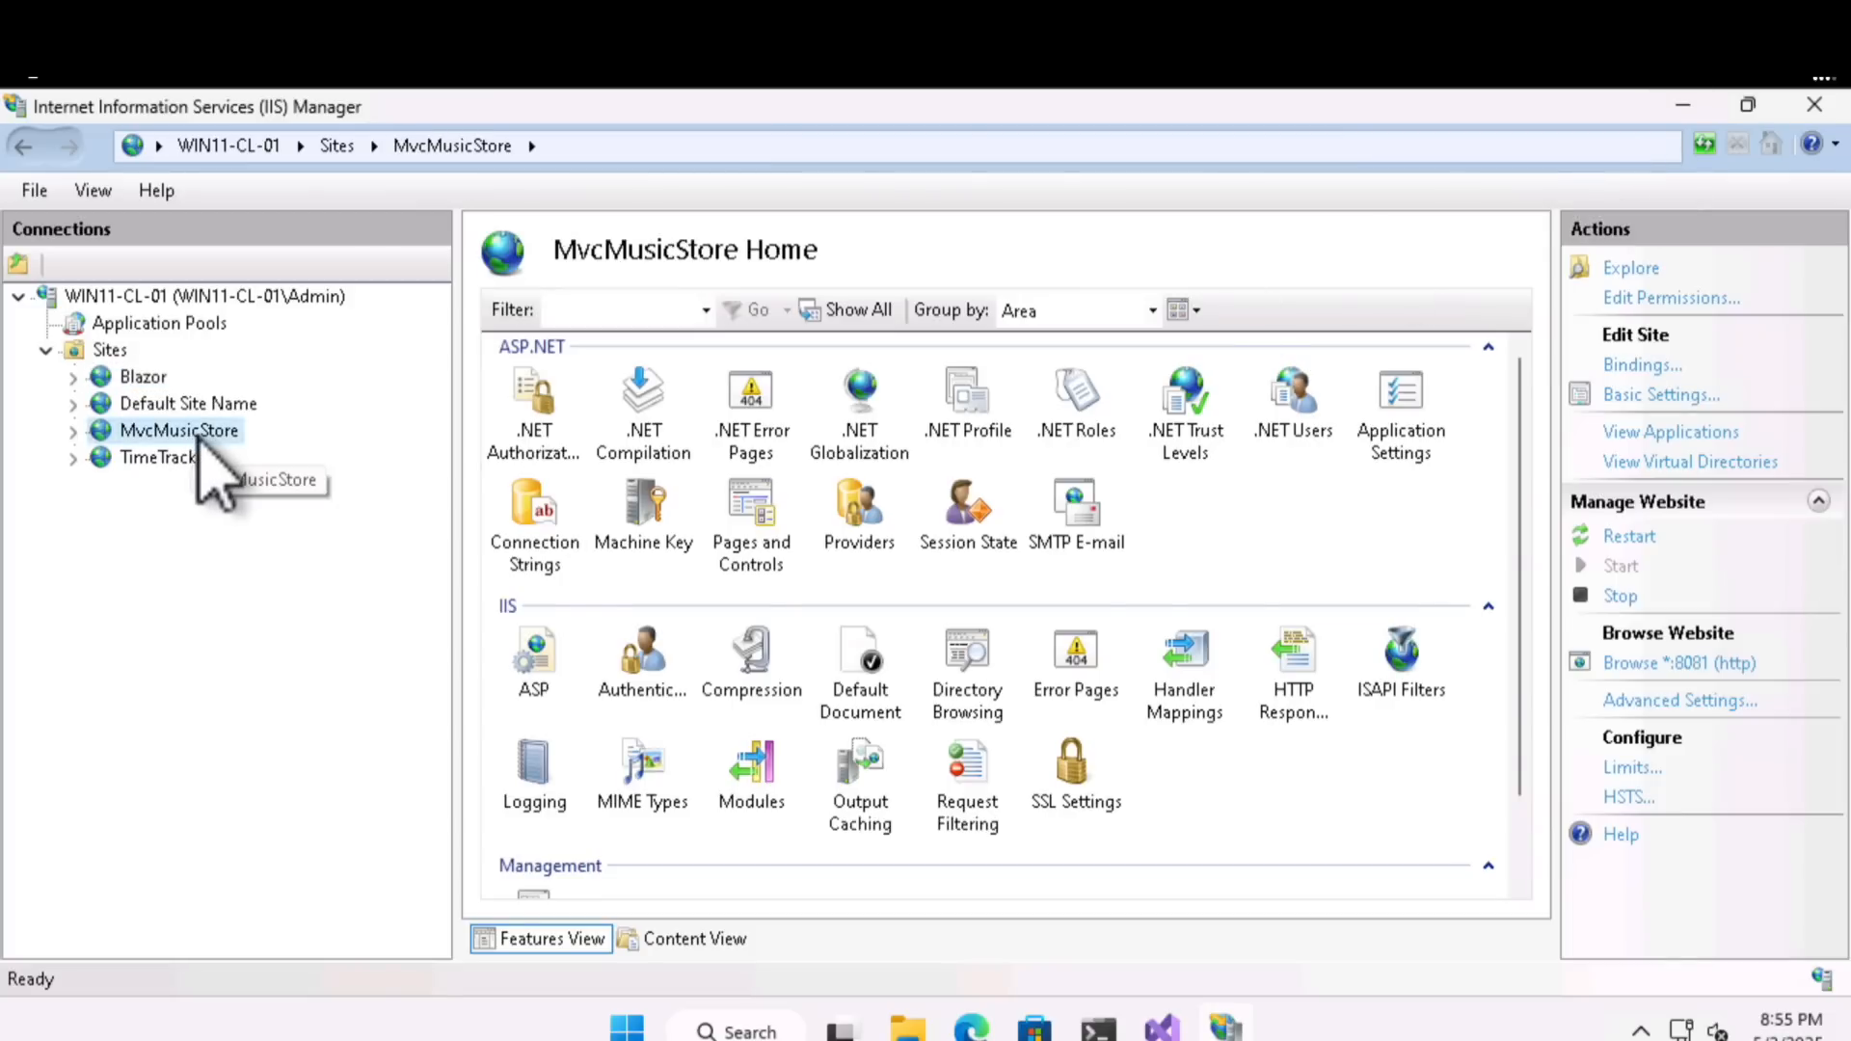
{"action": "left_click", "coordinate": [1689, 663]}
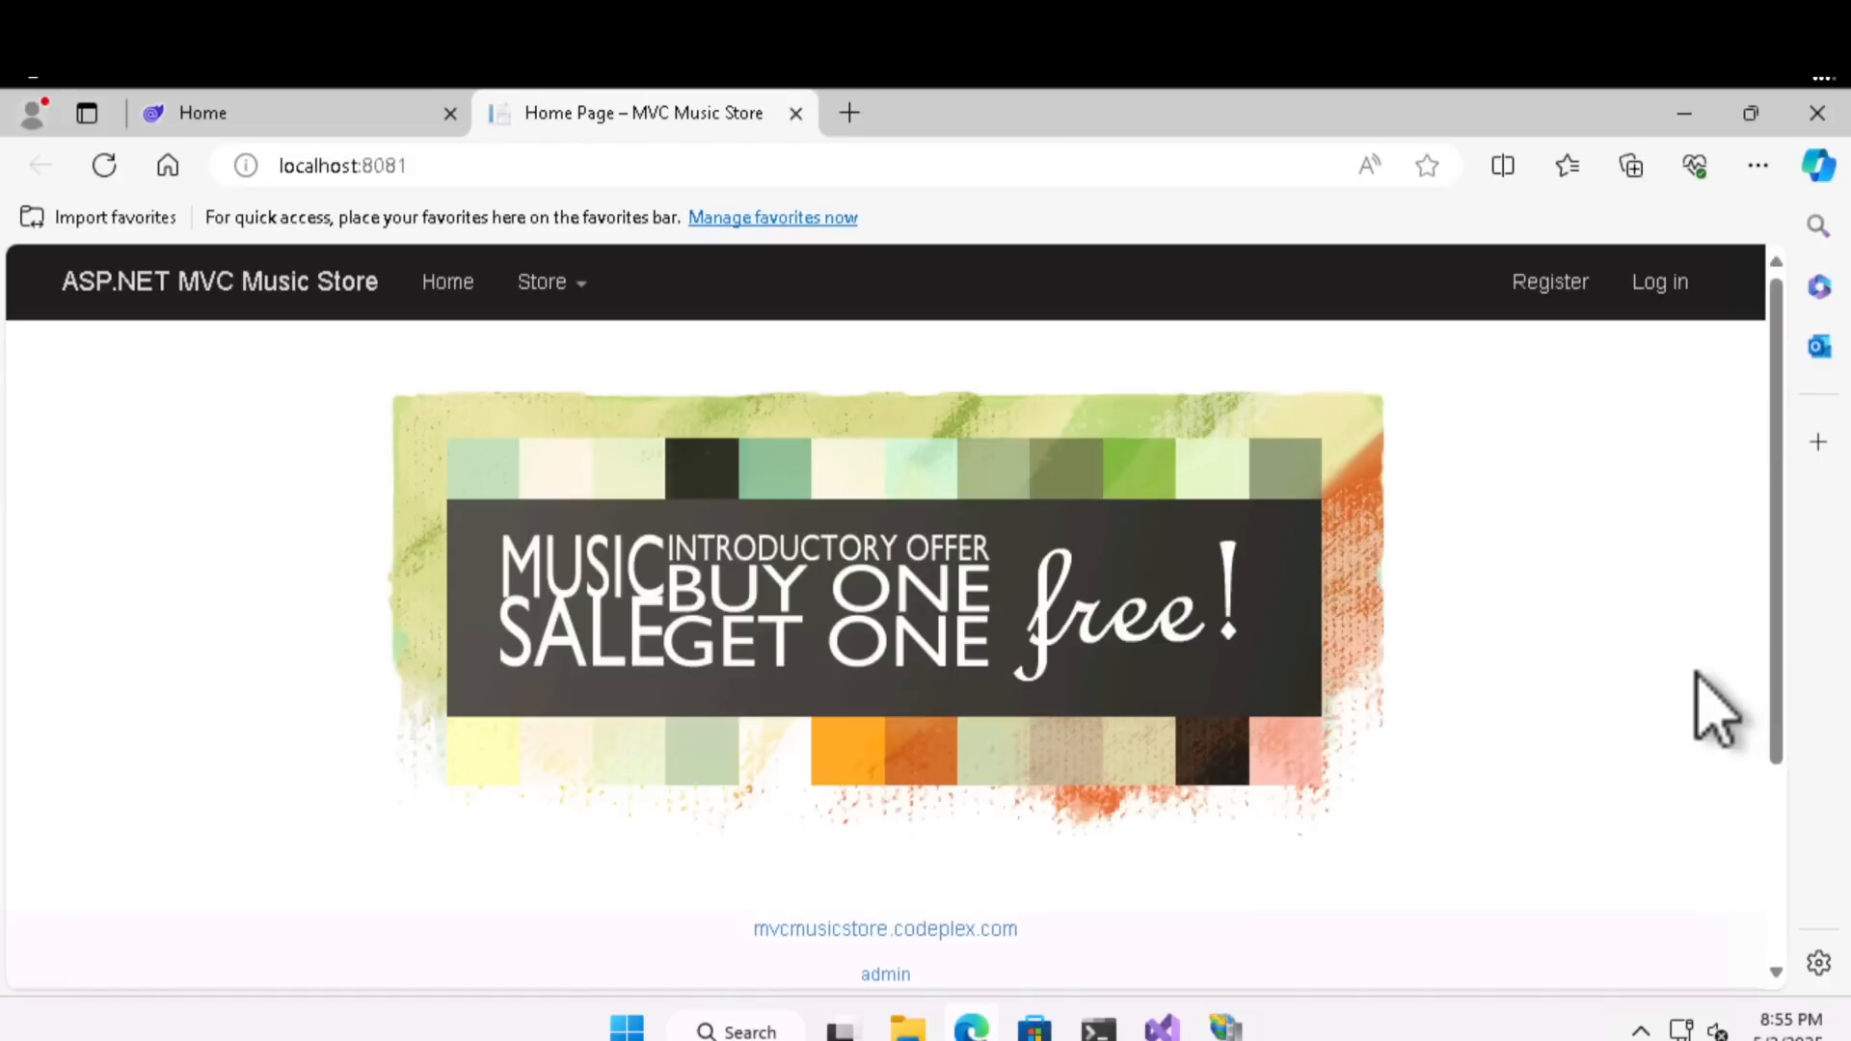
{"action": "scroll", "coordinate": [1000, 625], "scroll_direction": "down", "scroll_amount": 3}
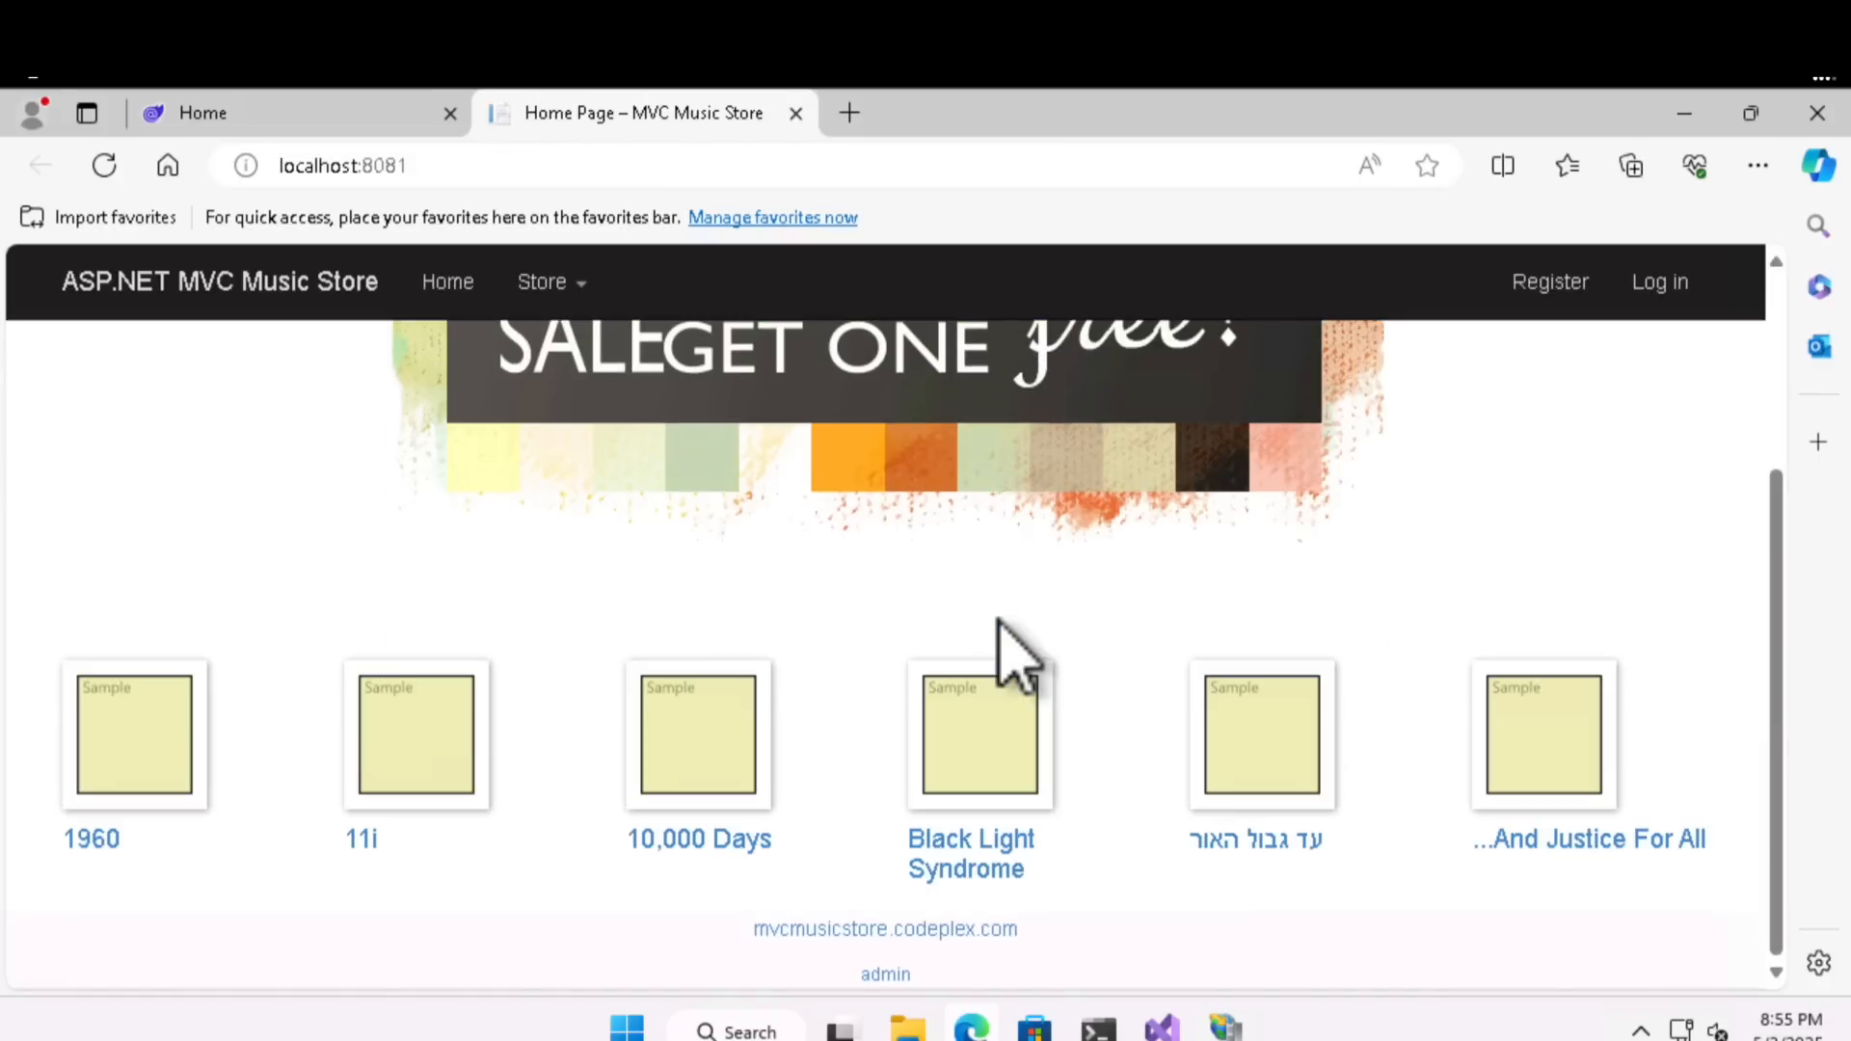
{"action": "scroll", "coordinate": [1016, 661], "scroll_direction": "up", "scroll_amount": 3}
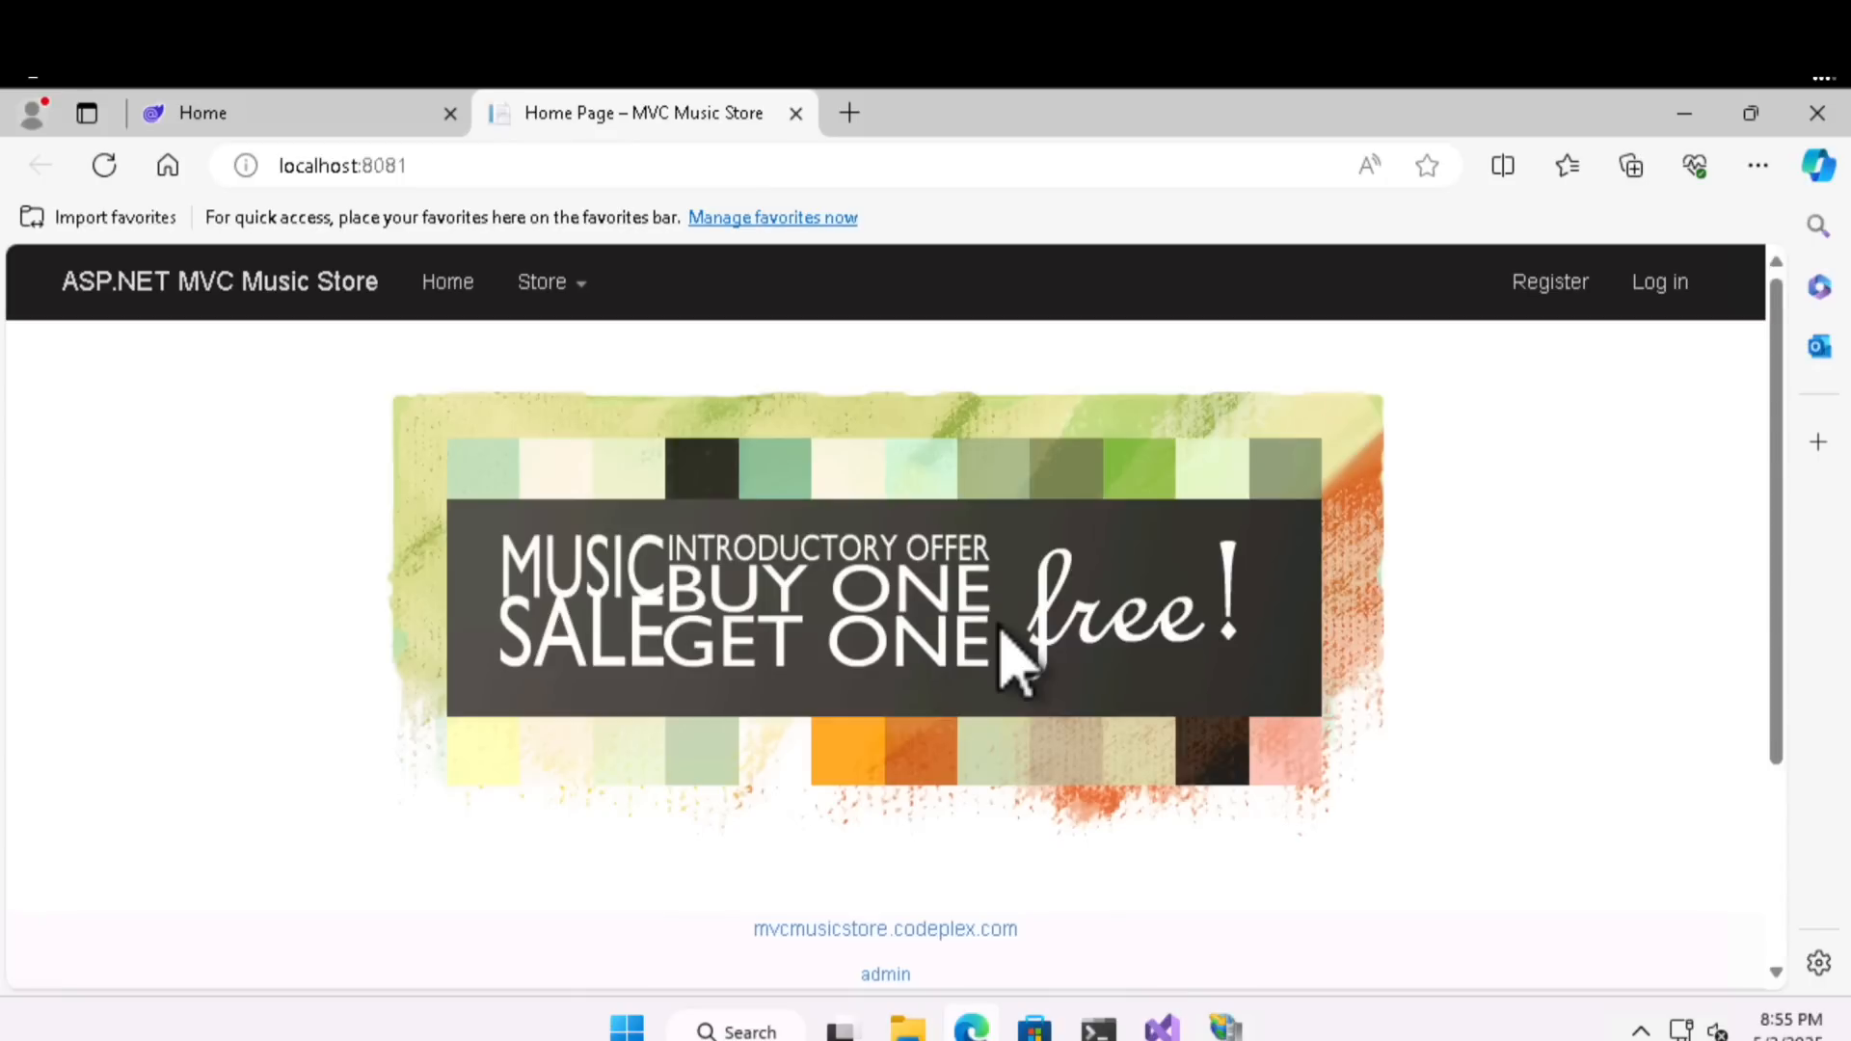
{"action": "scroll", "coordinate": [1016, 662], "scroll_direction": "down", "scroll_amount": 3}
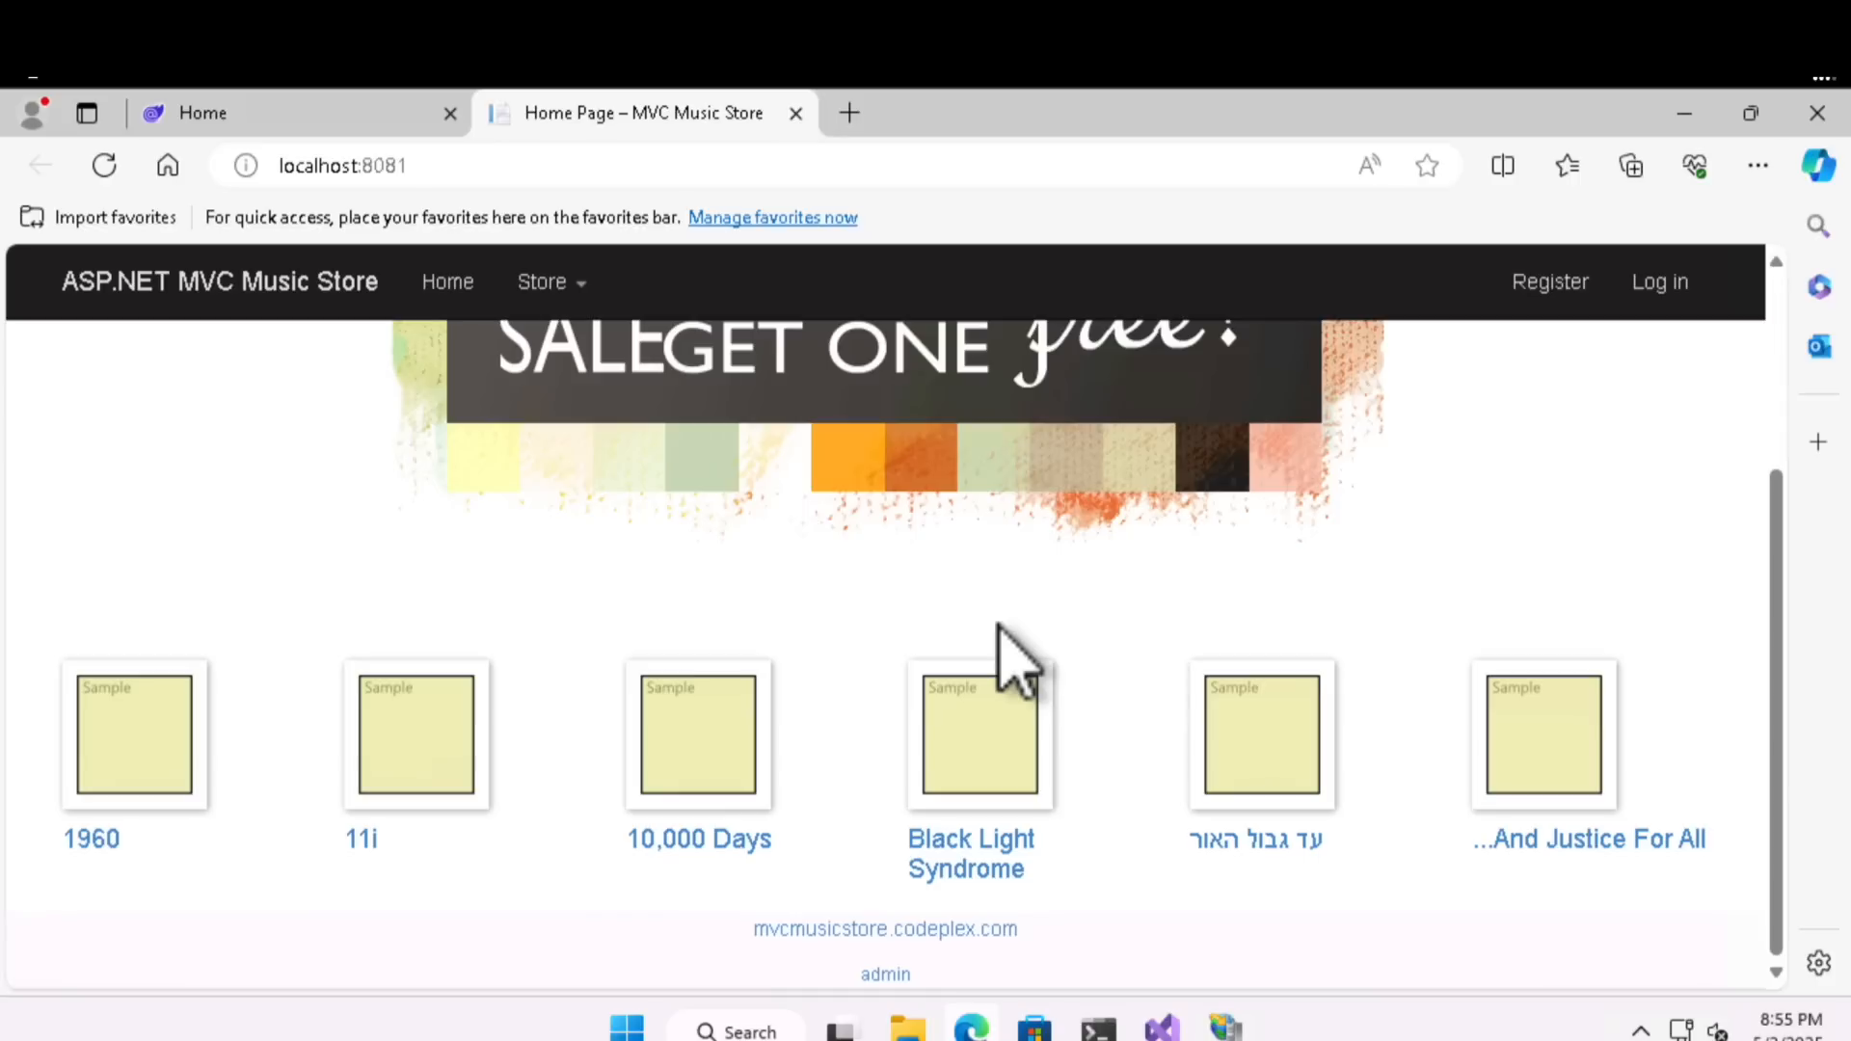
{"action": "scroll", "coordinate": [1003, 656], "scroll_direction": "up", "scroll_amount": 3}
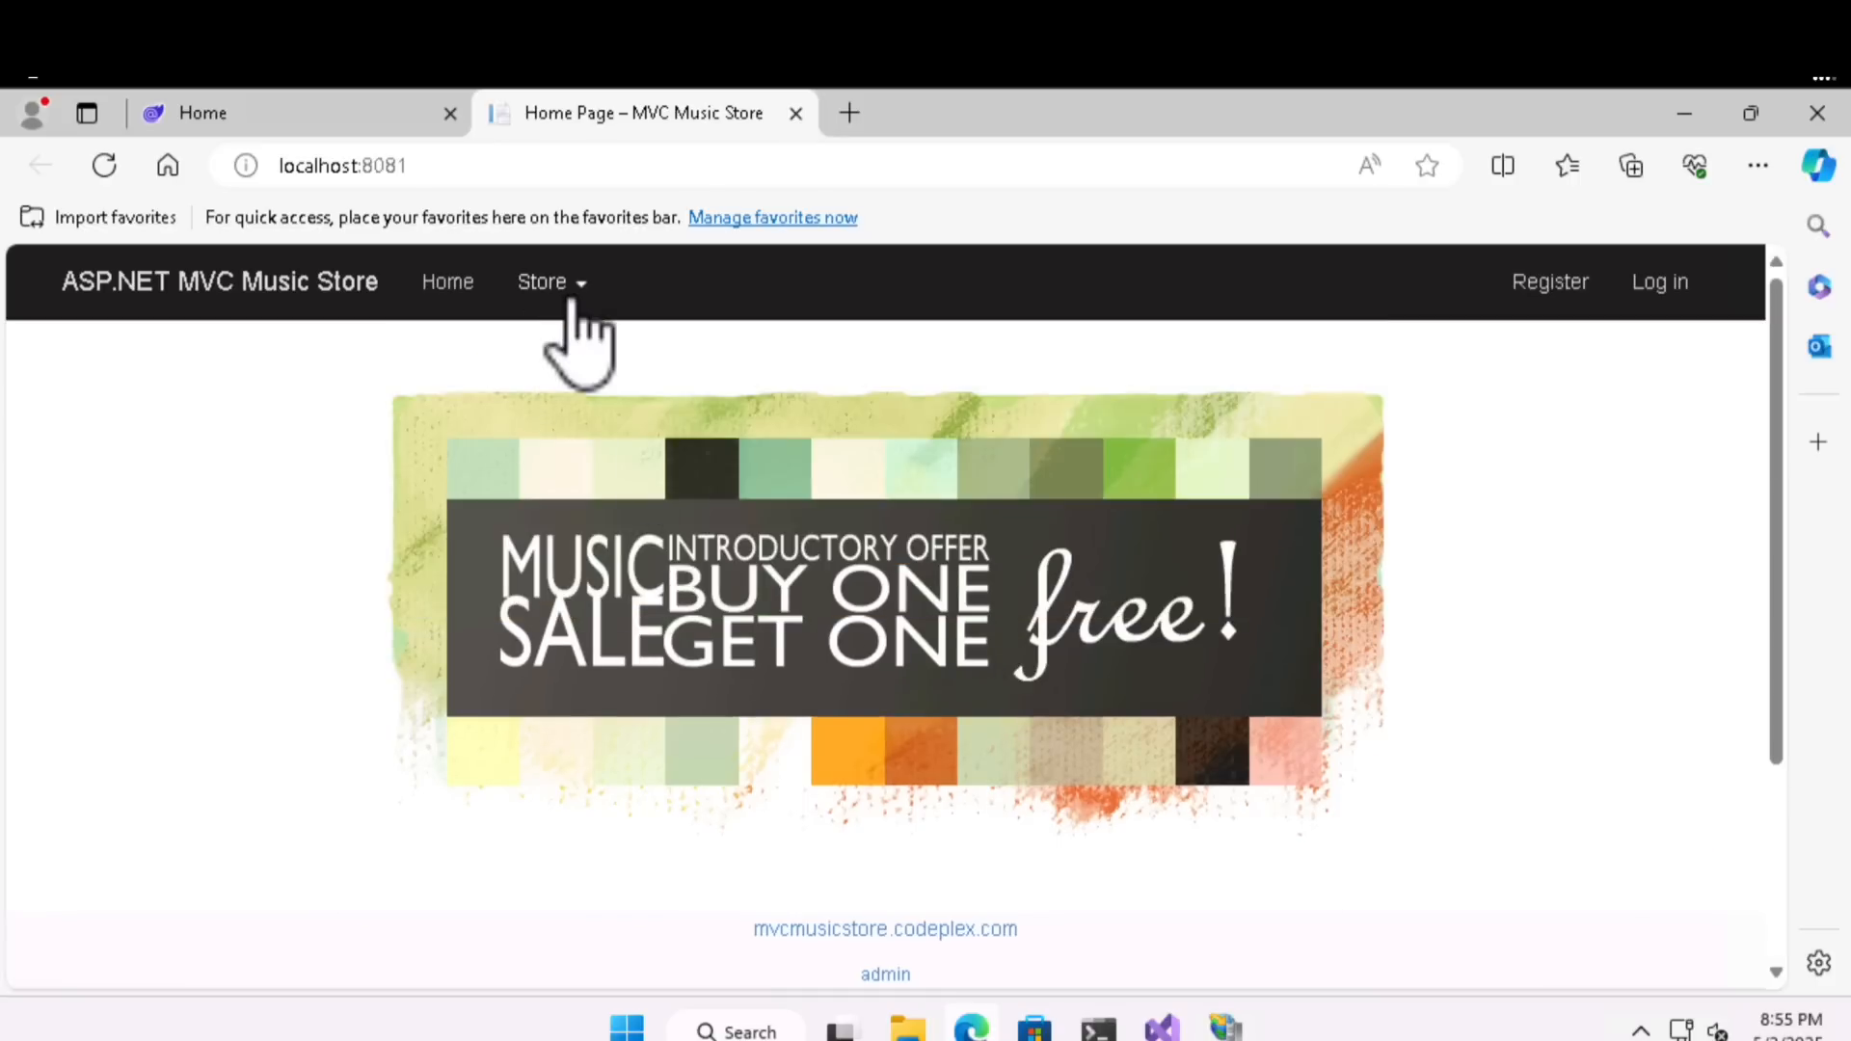
{"action": "left_click", "coordinate": [571, 300]}
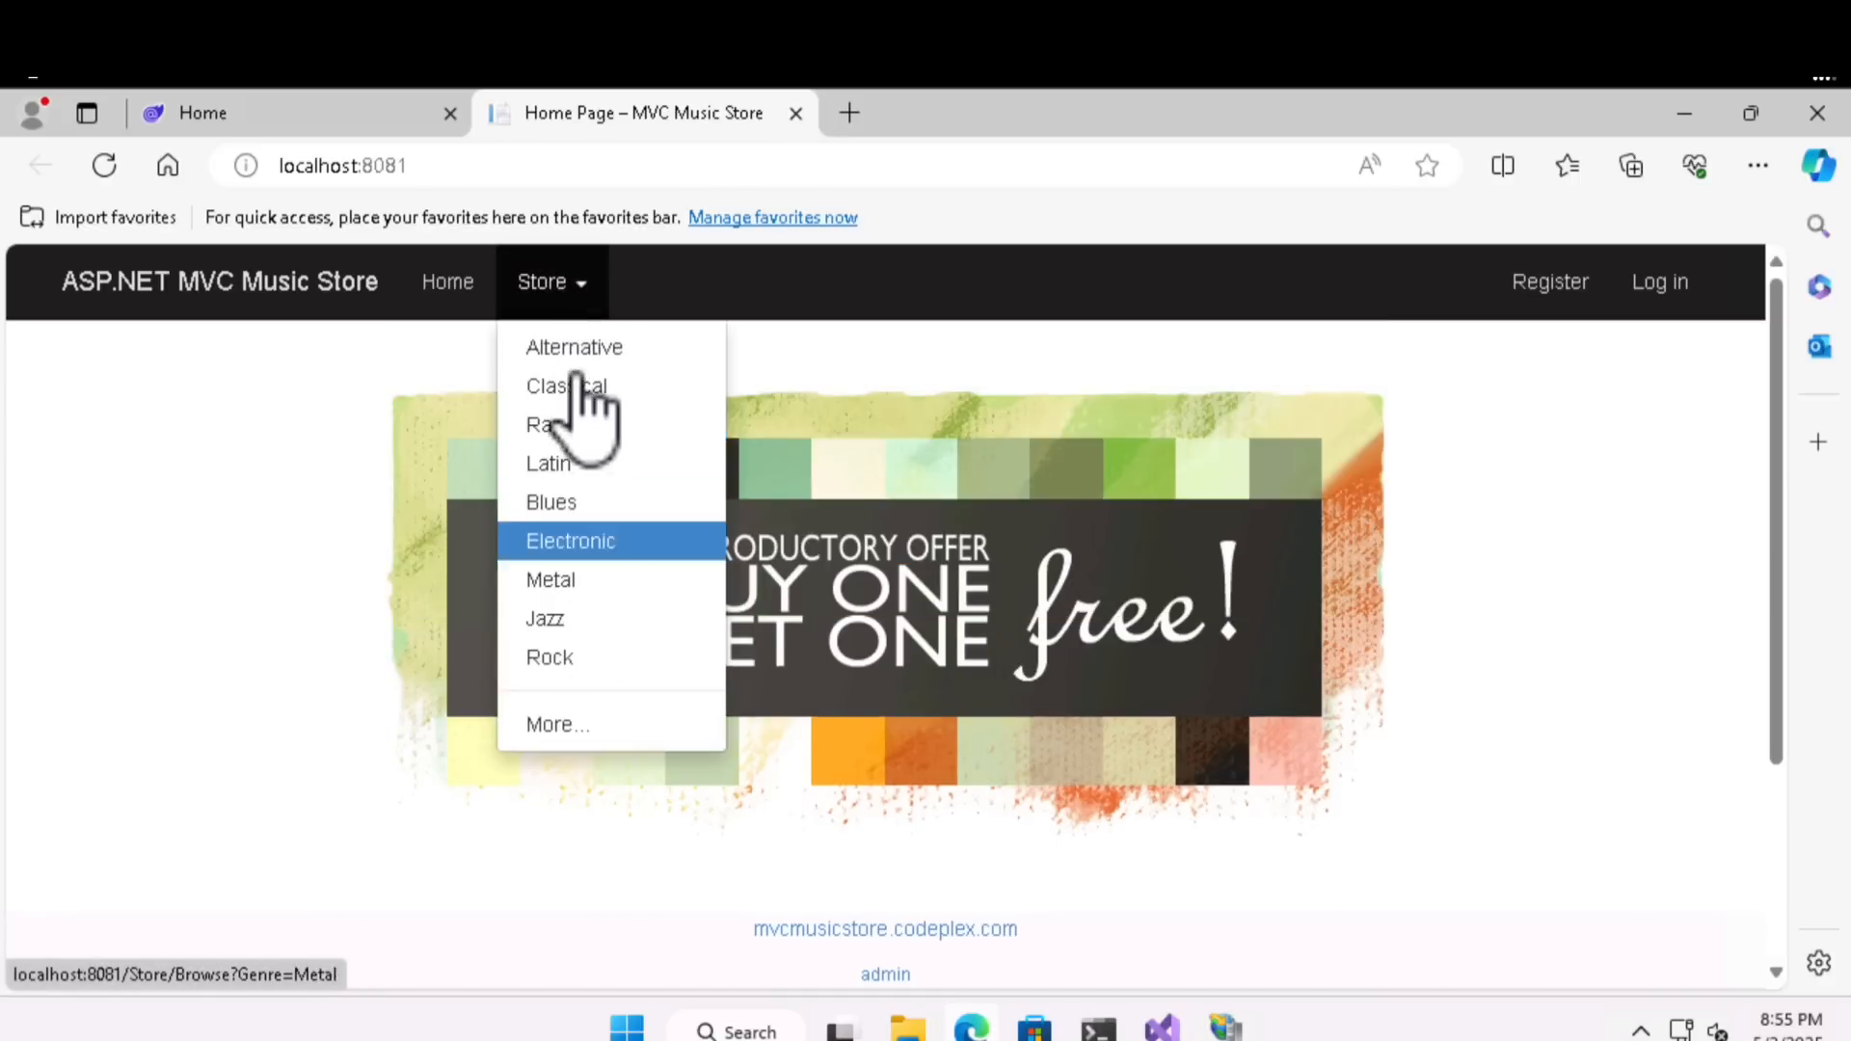
{"action": "left_click", "coordinate": [1685, 114]}
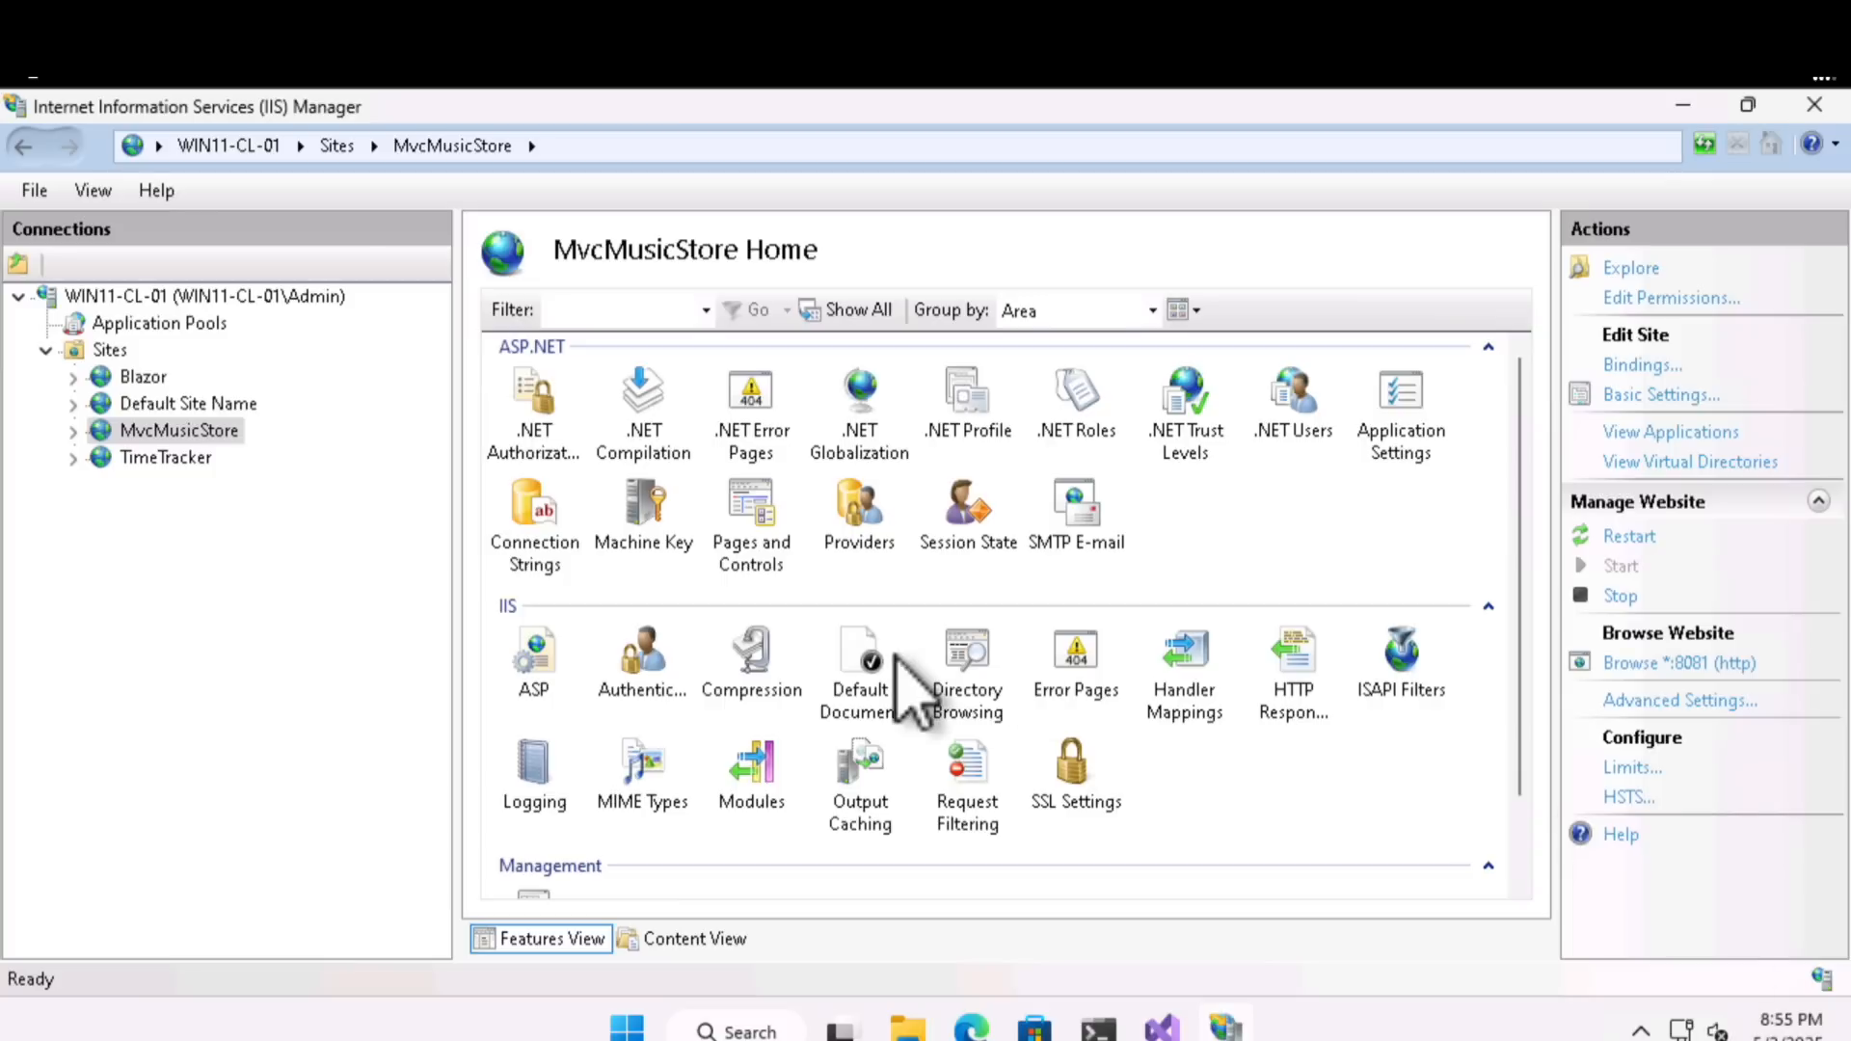
- Browse the TimeTracker site on port 8080, check its login page, and return to IIS Manager
{"action": "left_click", "coordinate": [202, 459]}
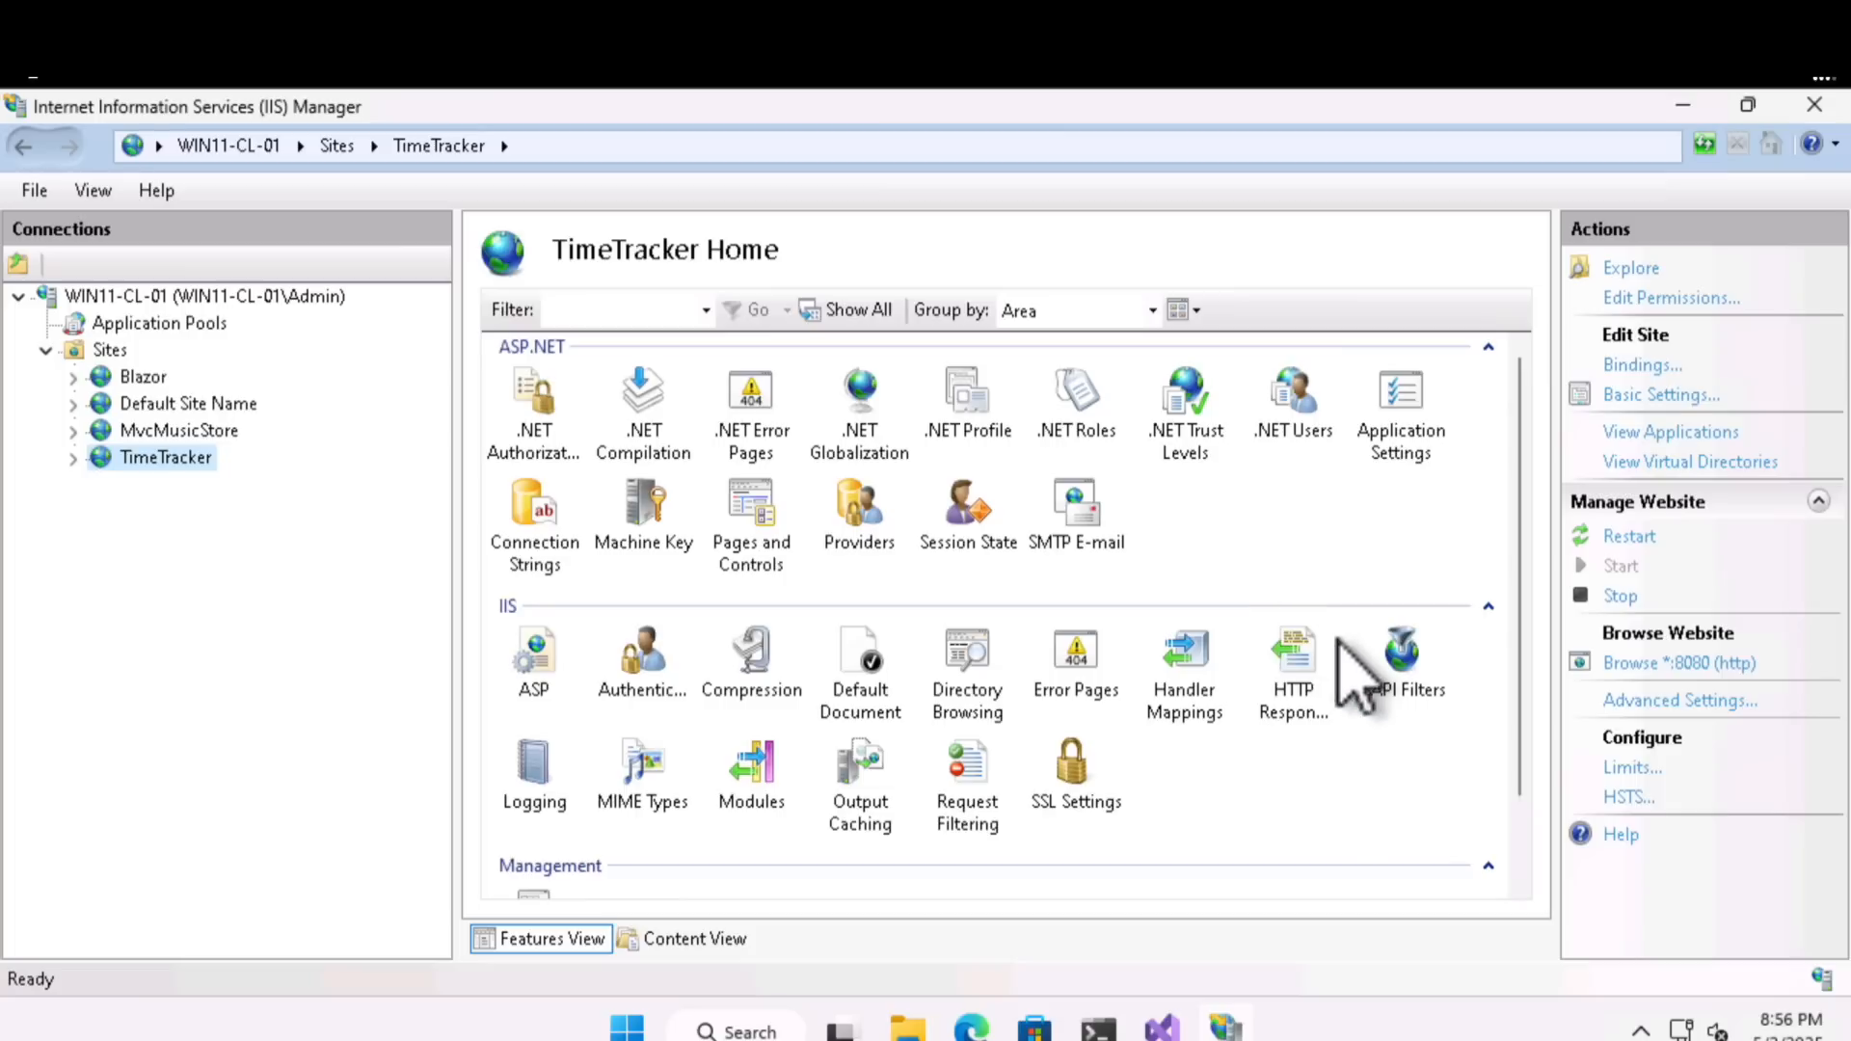
{"action": "left_click", "coordinate": [1683, 663]}
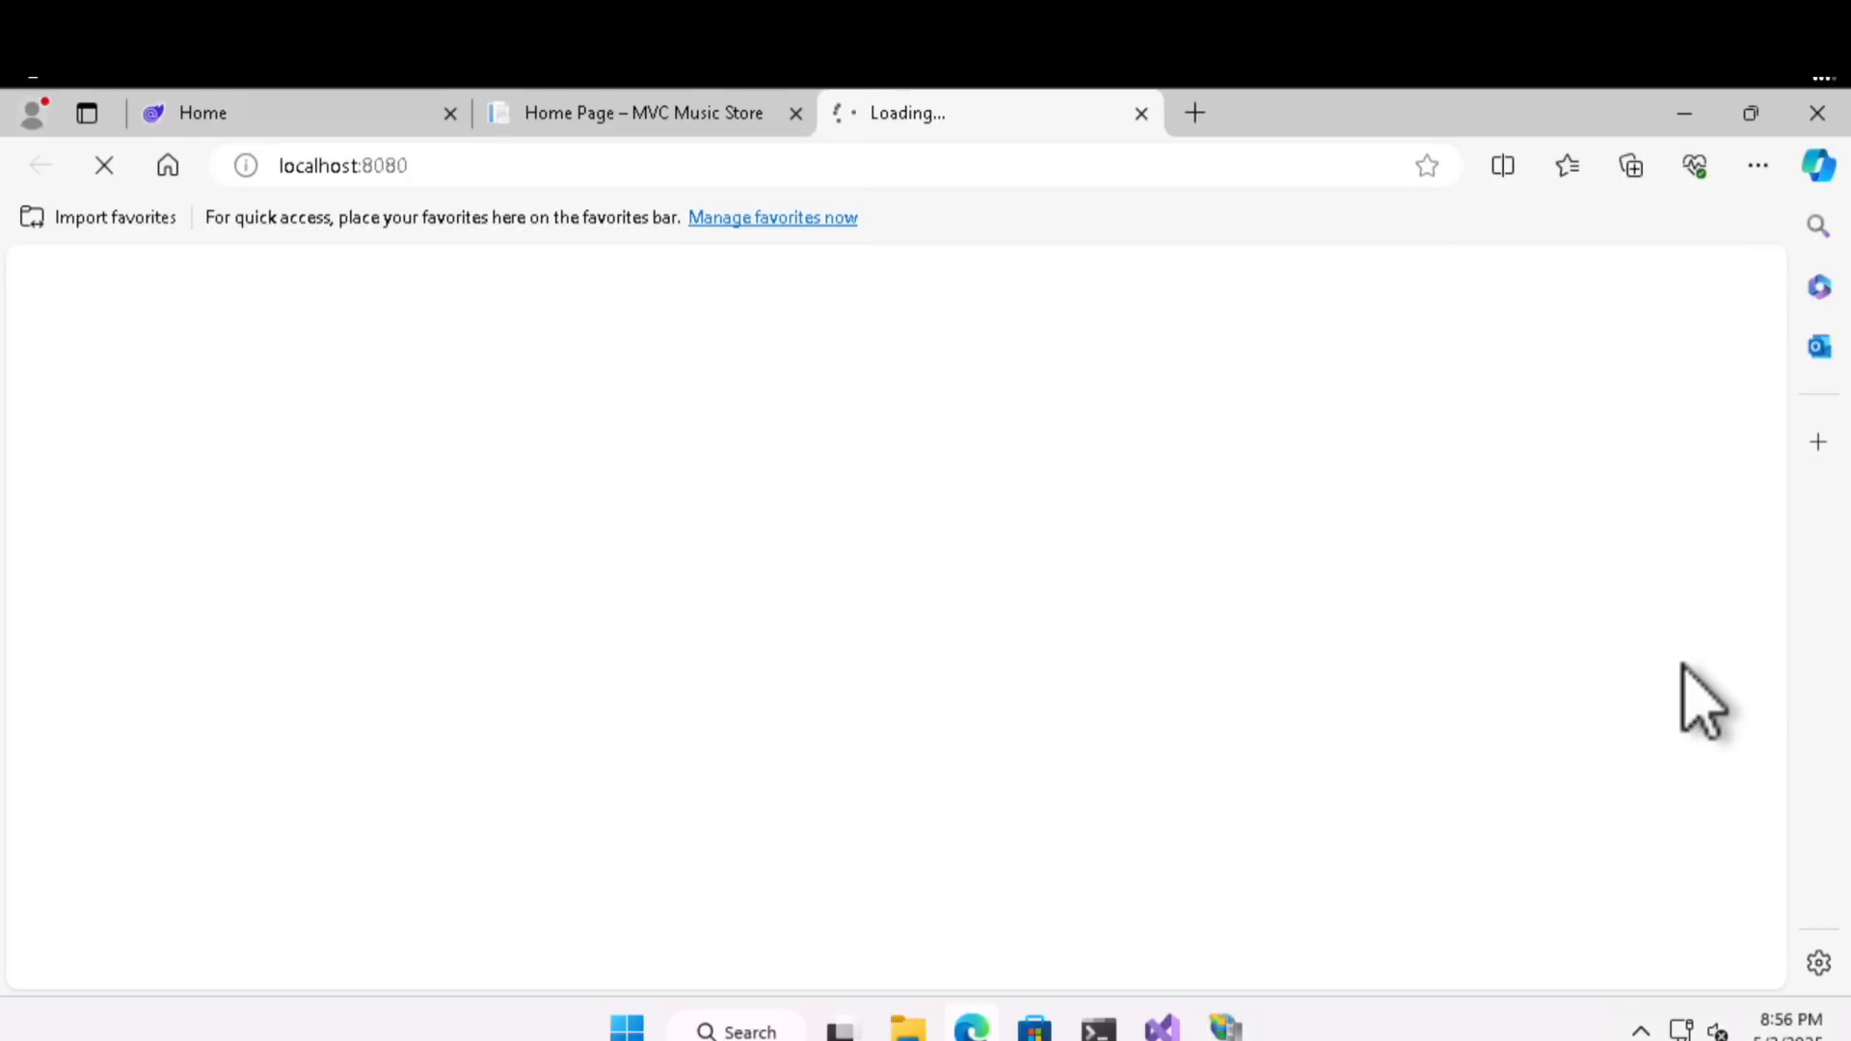
{"action": "left_click", "coordinate": [295, 446]}
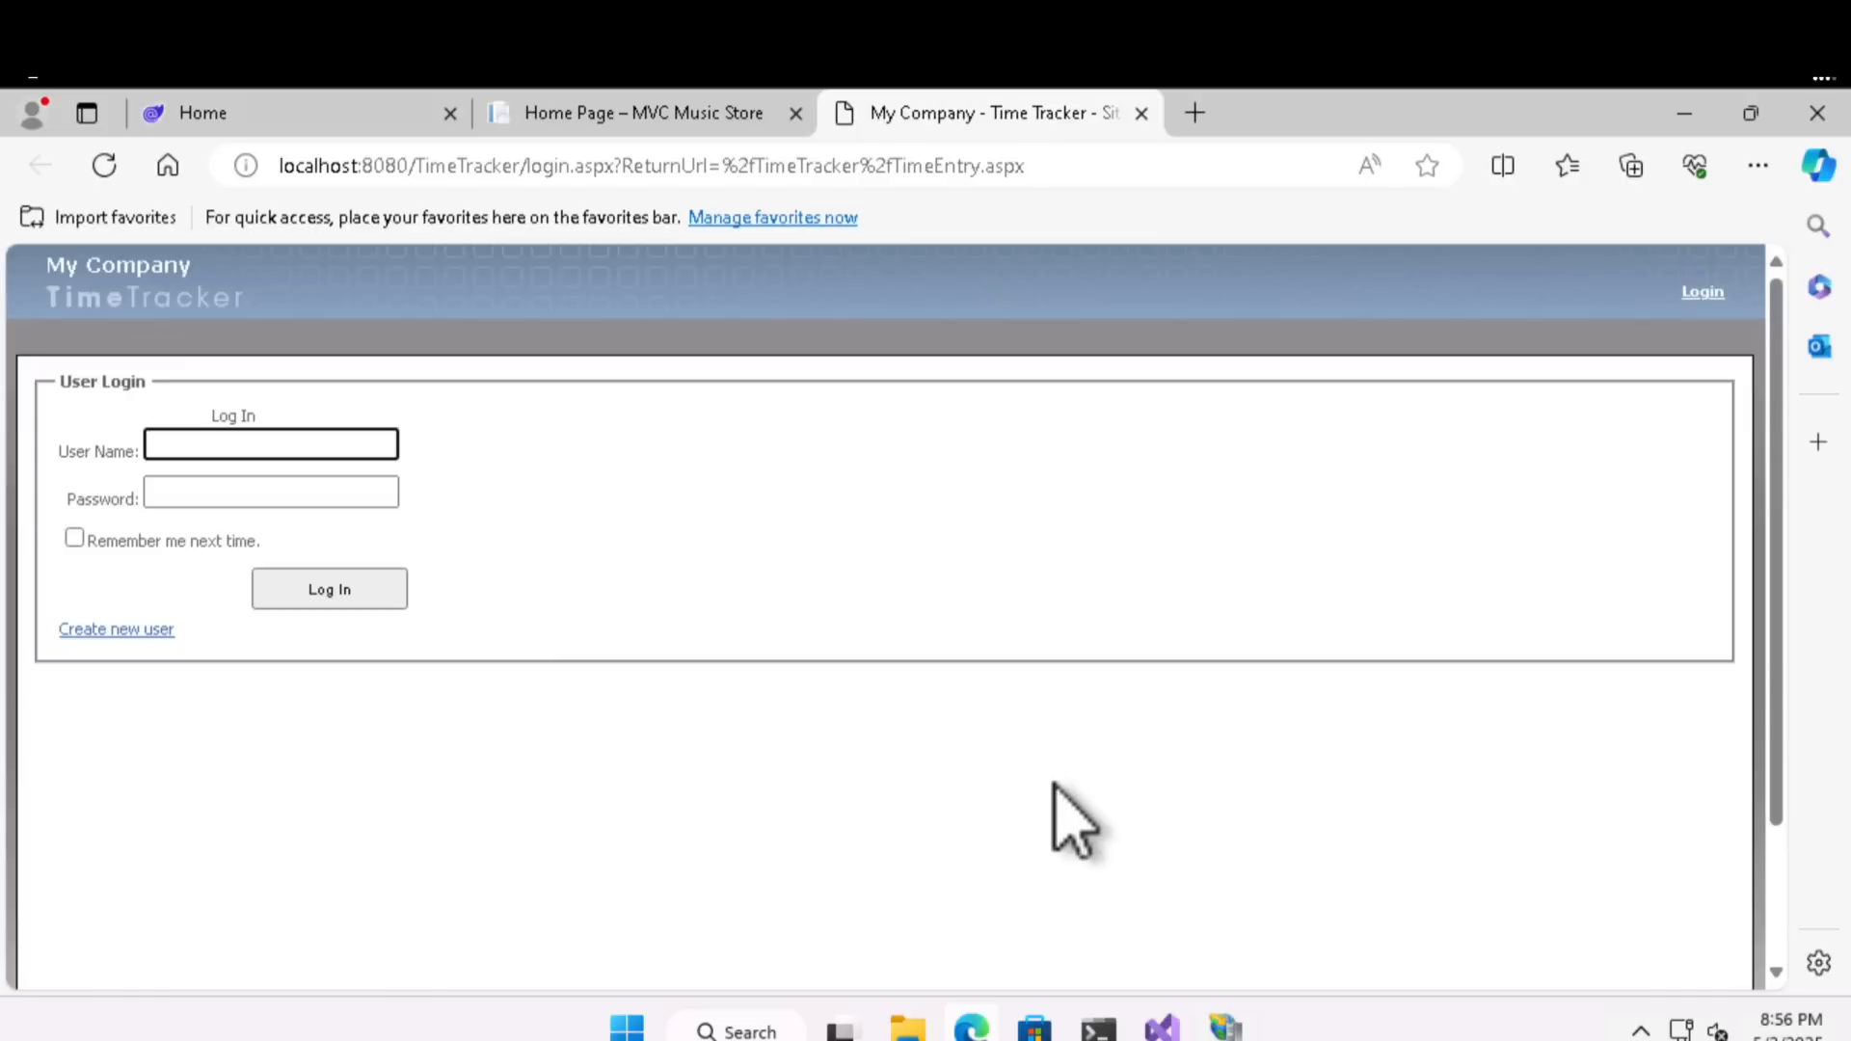
{"action": "left_click", "coordinate": [1683, 117]}
- Browse Default Site Name on port 81, then close its page
{"action": "left_click", "coordinate": [193, 405]}
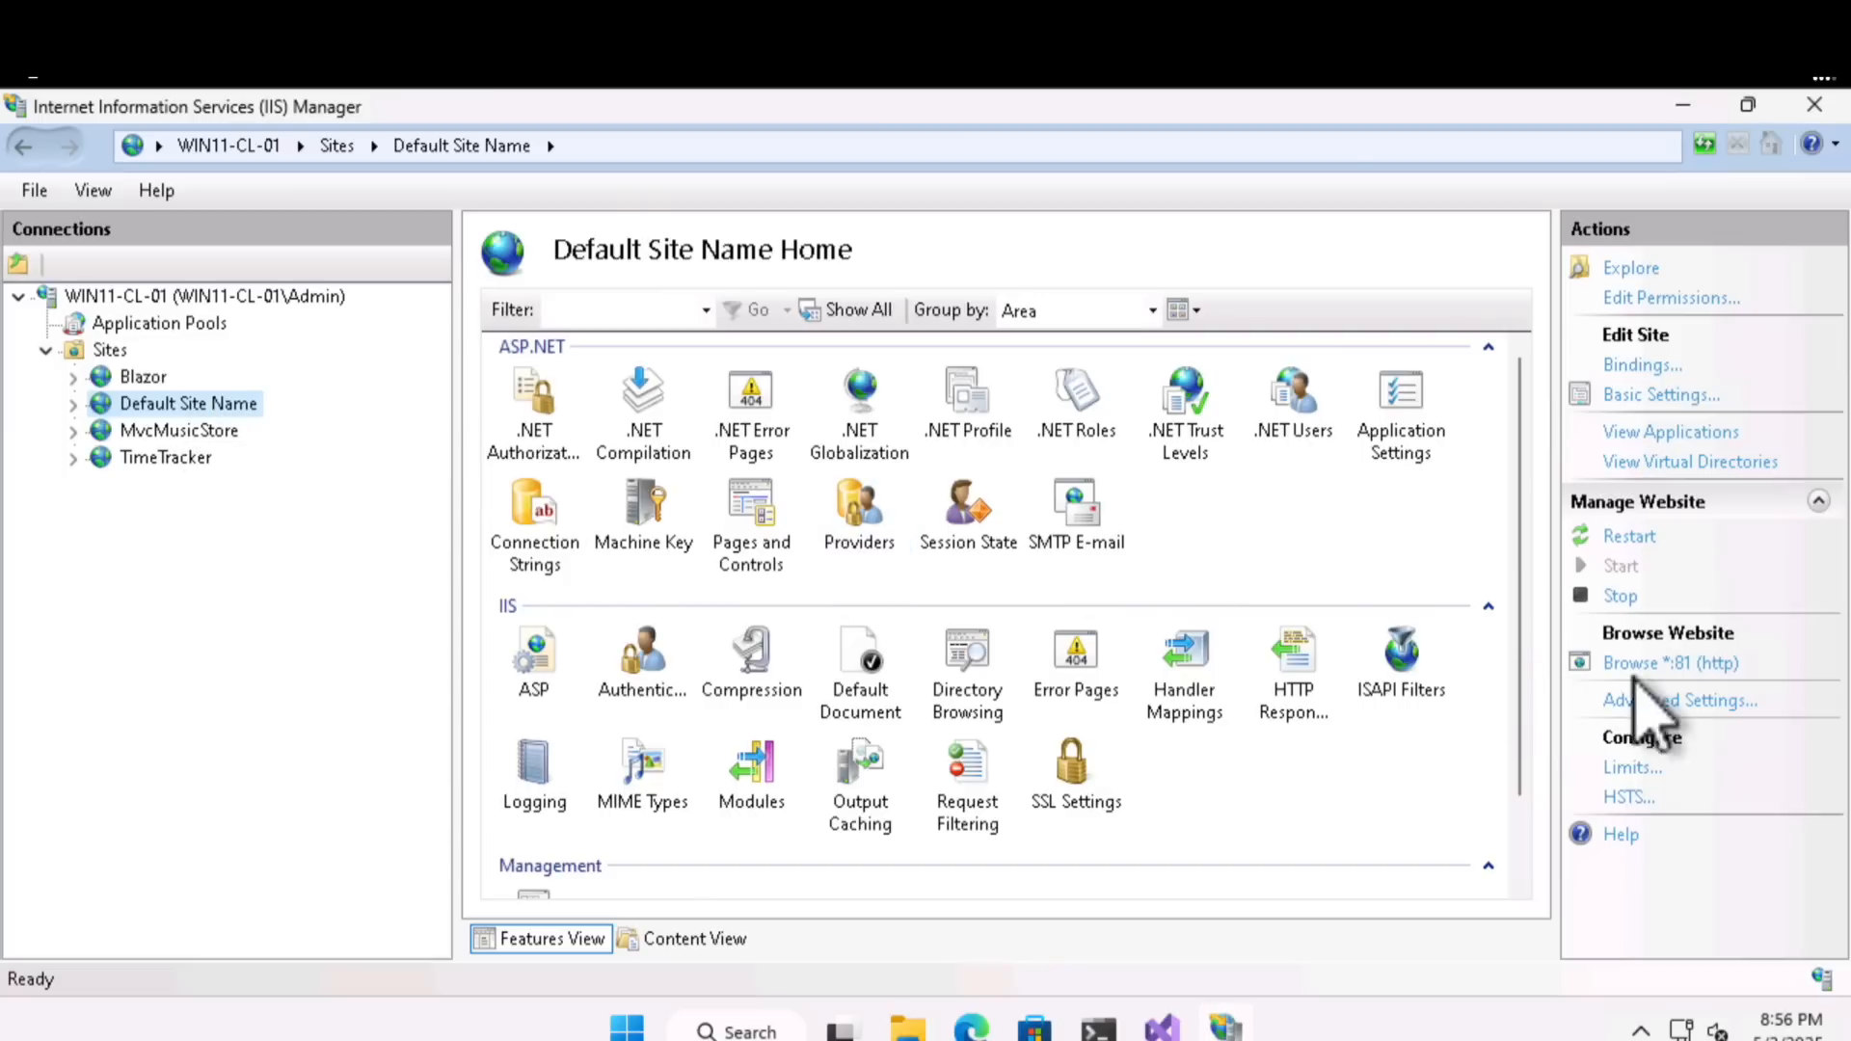
{"action": "left_click", "coordinate": [1680, 665]}
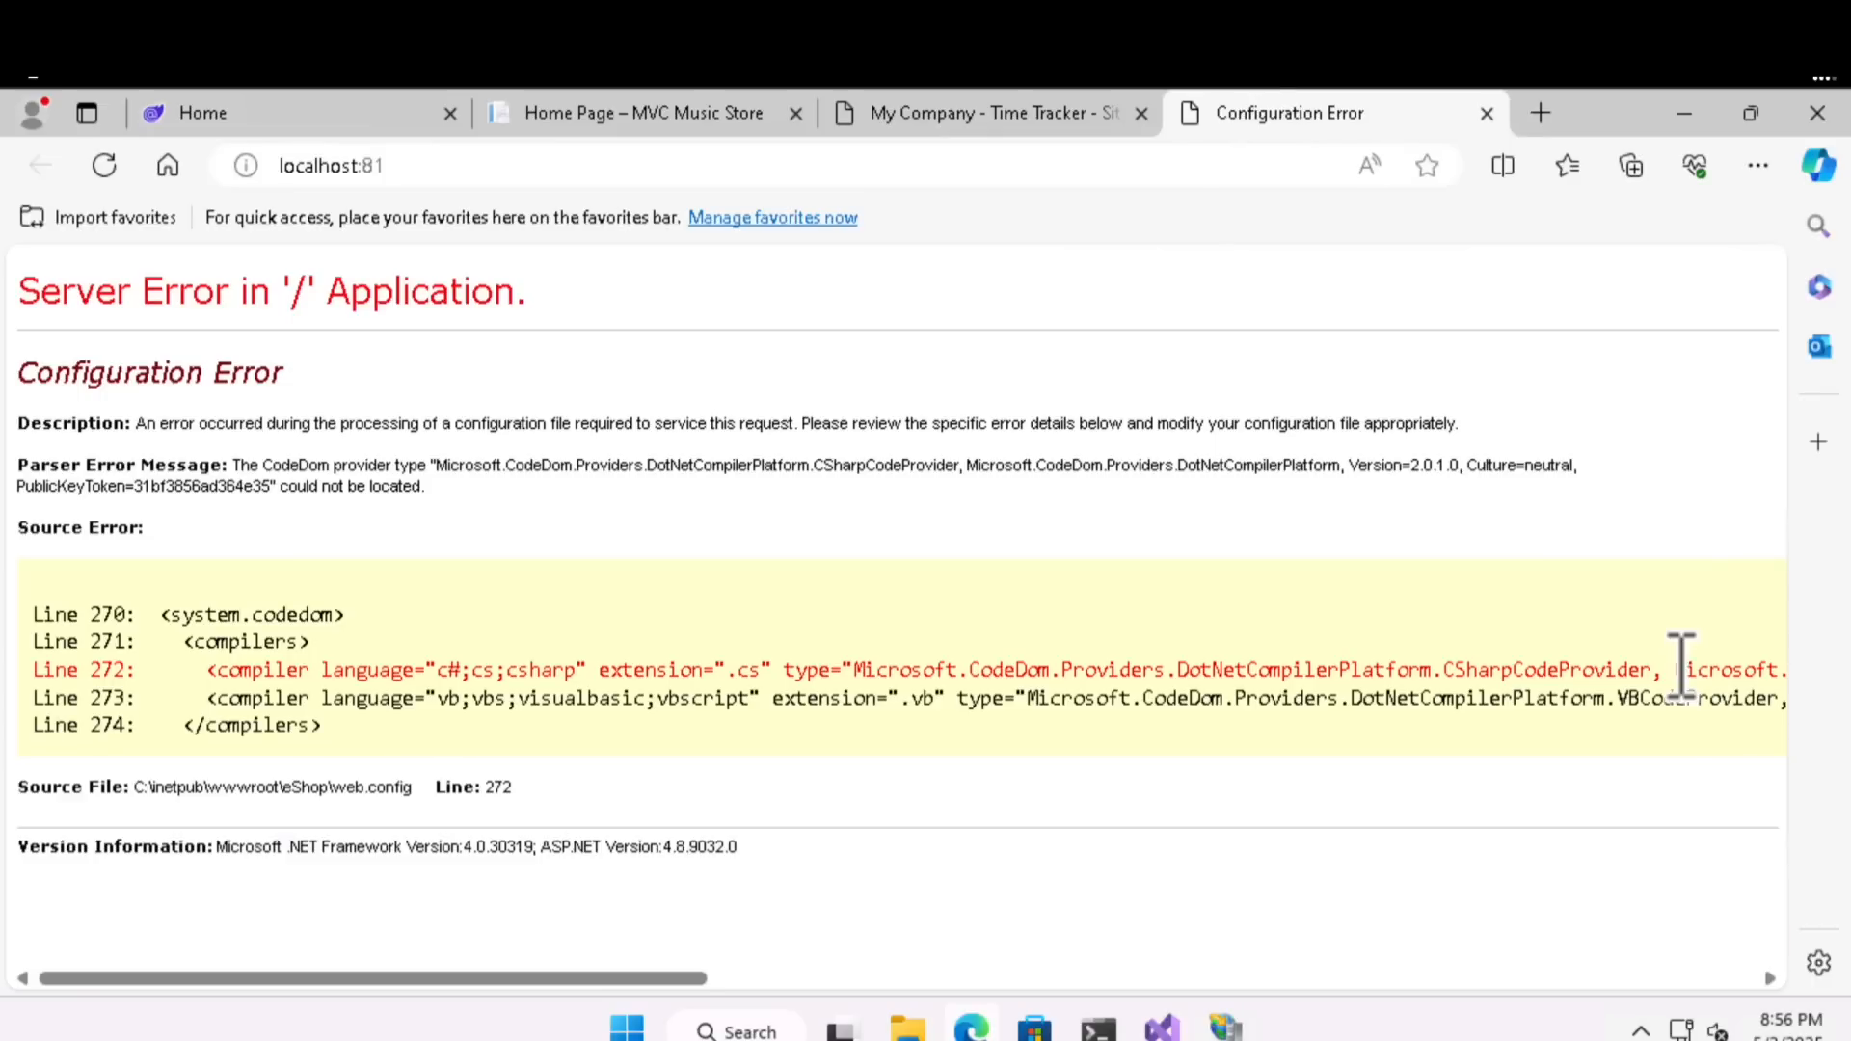
{"action": "left_click", "coordinate": [1486, 113]}
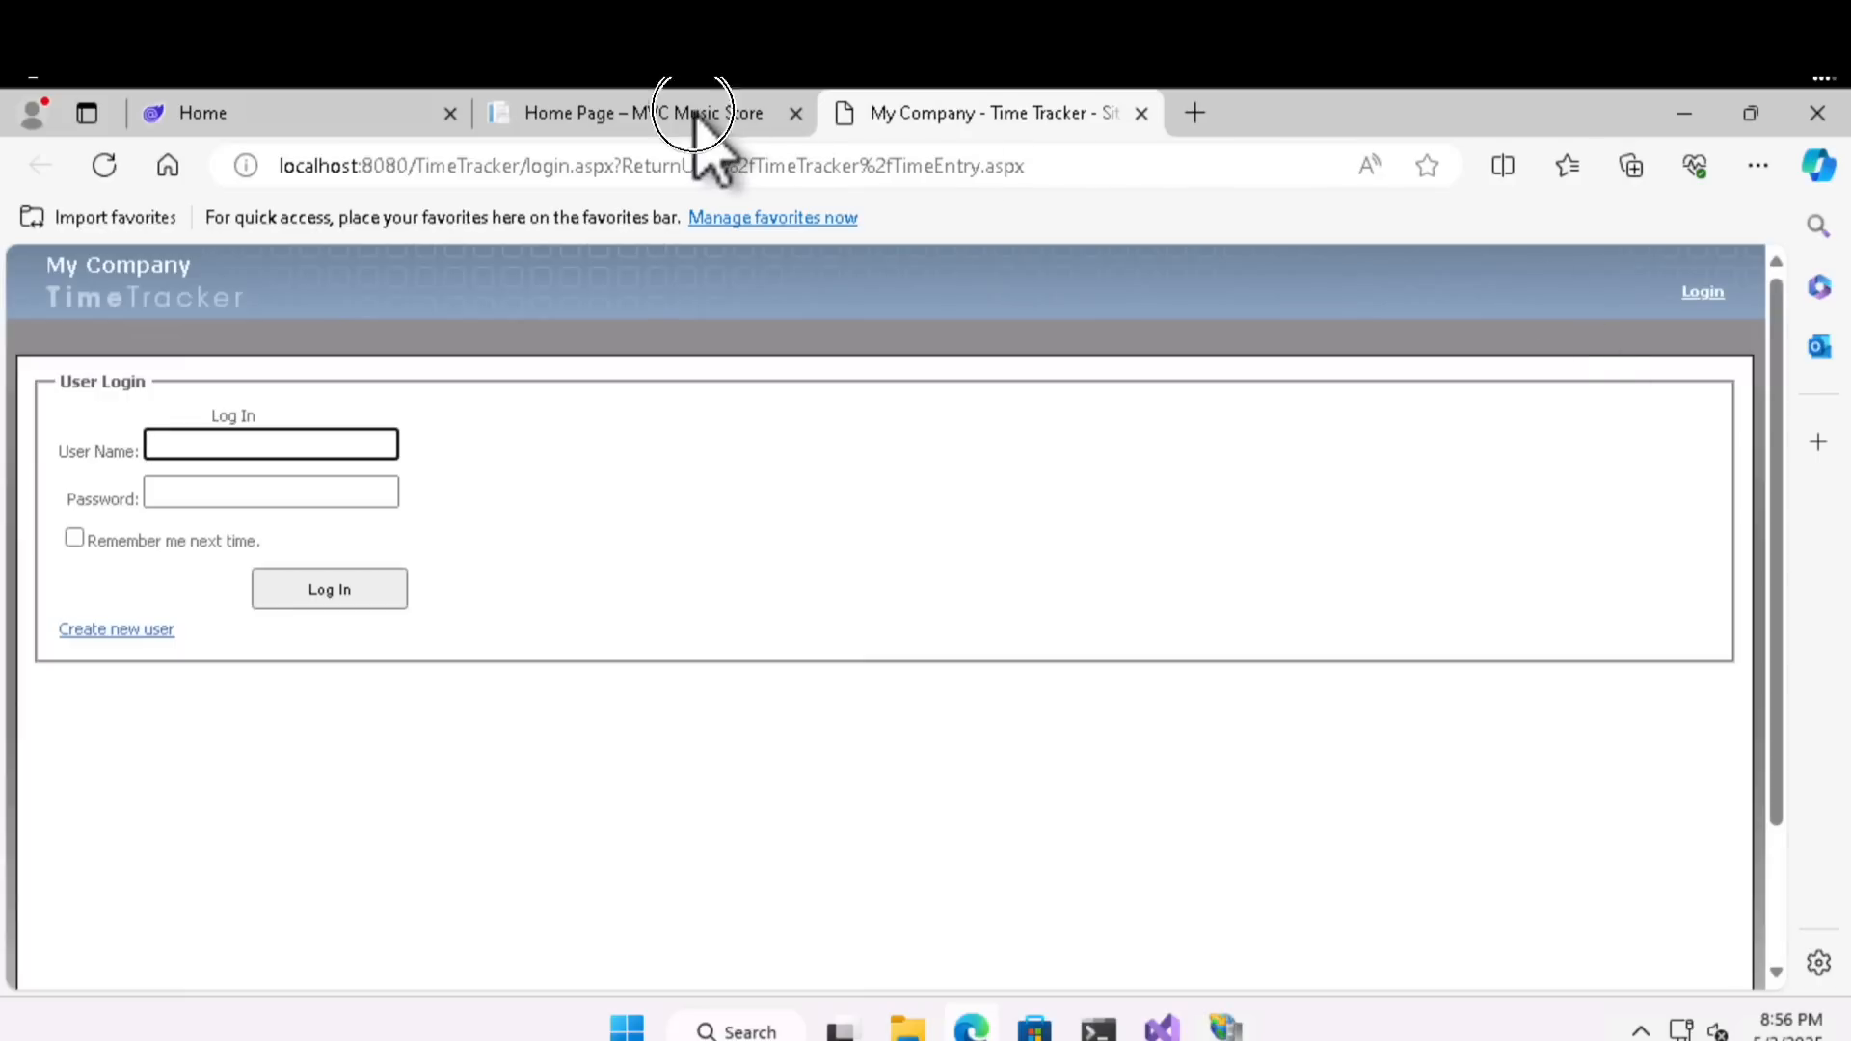
- Review the open Blazor, MVC Music Store and Time Tracker pages in the browser
{"action": "key", "text": "ctrl+shift+Tab"}
{"action": "left_click", "coordinate": [386, 114]}
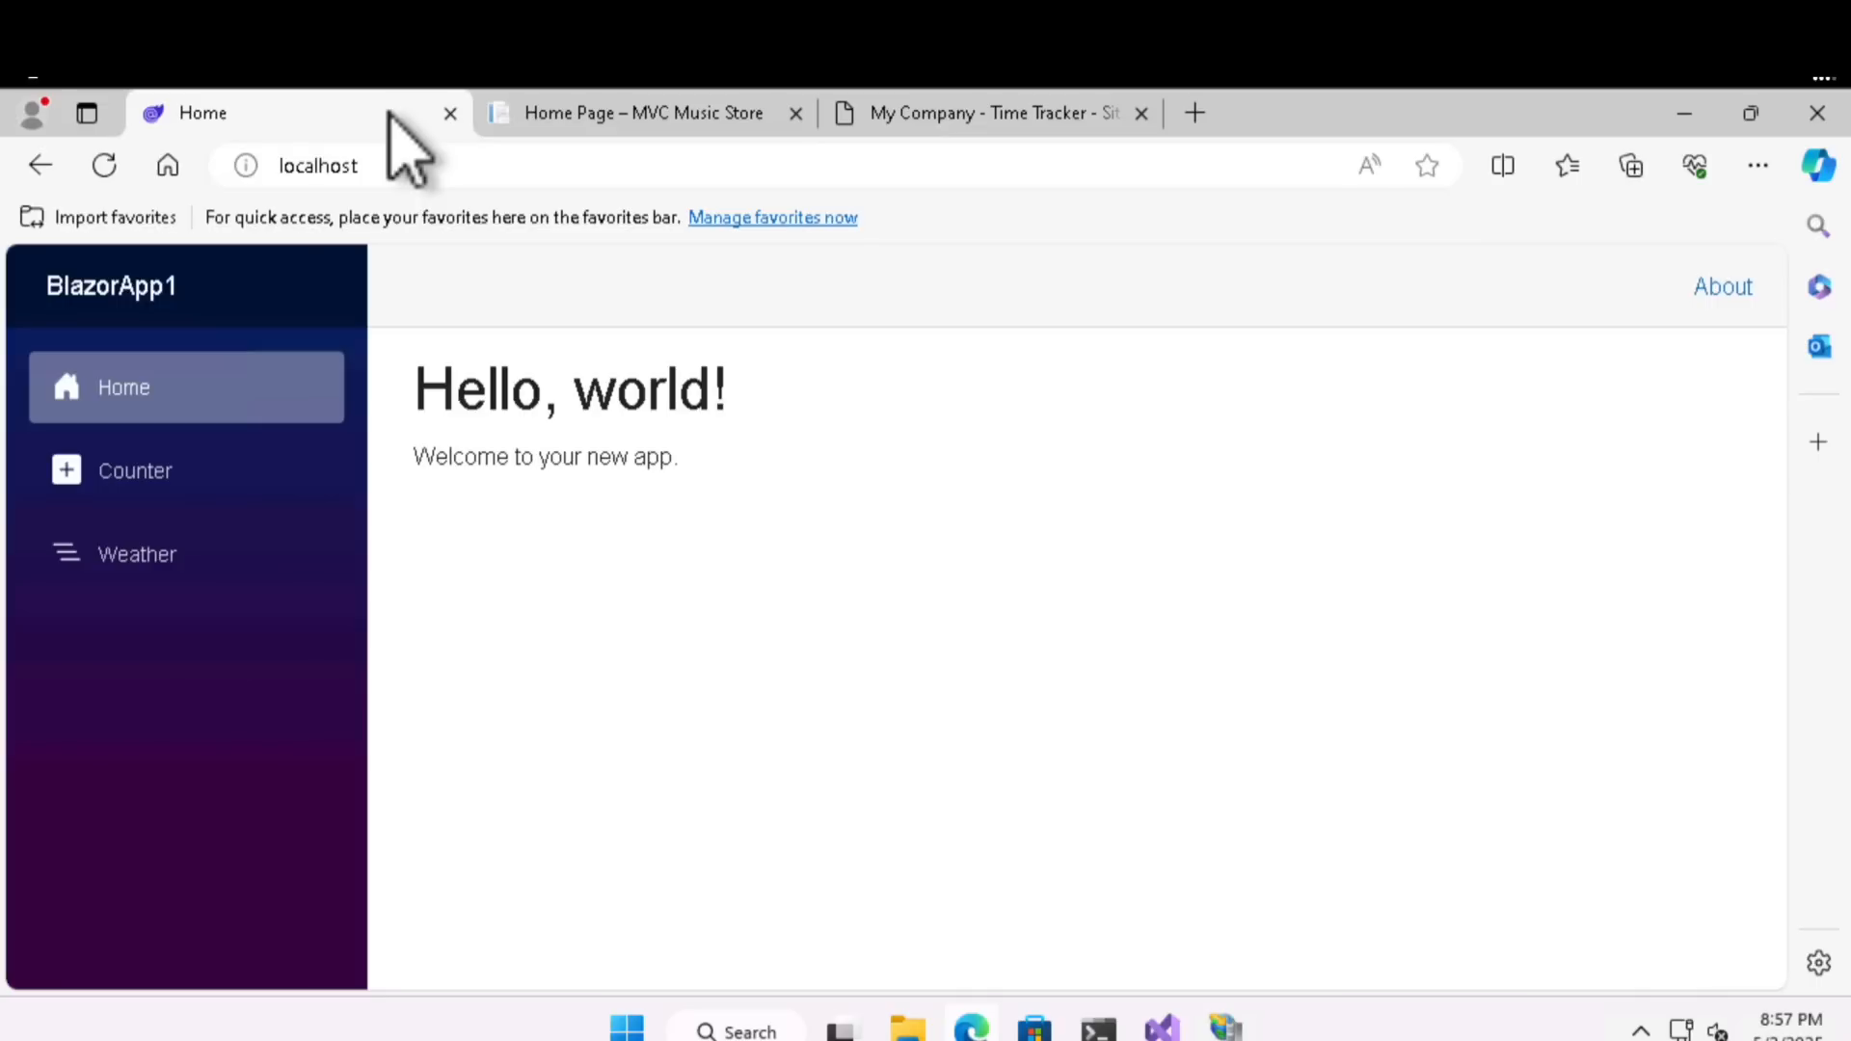
{"action": "left_click", "coordinate": [564, 116]}
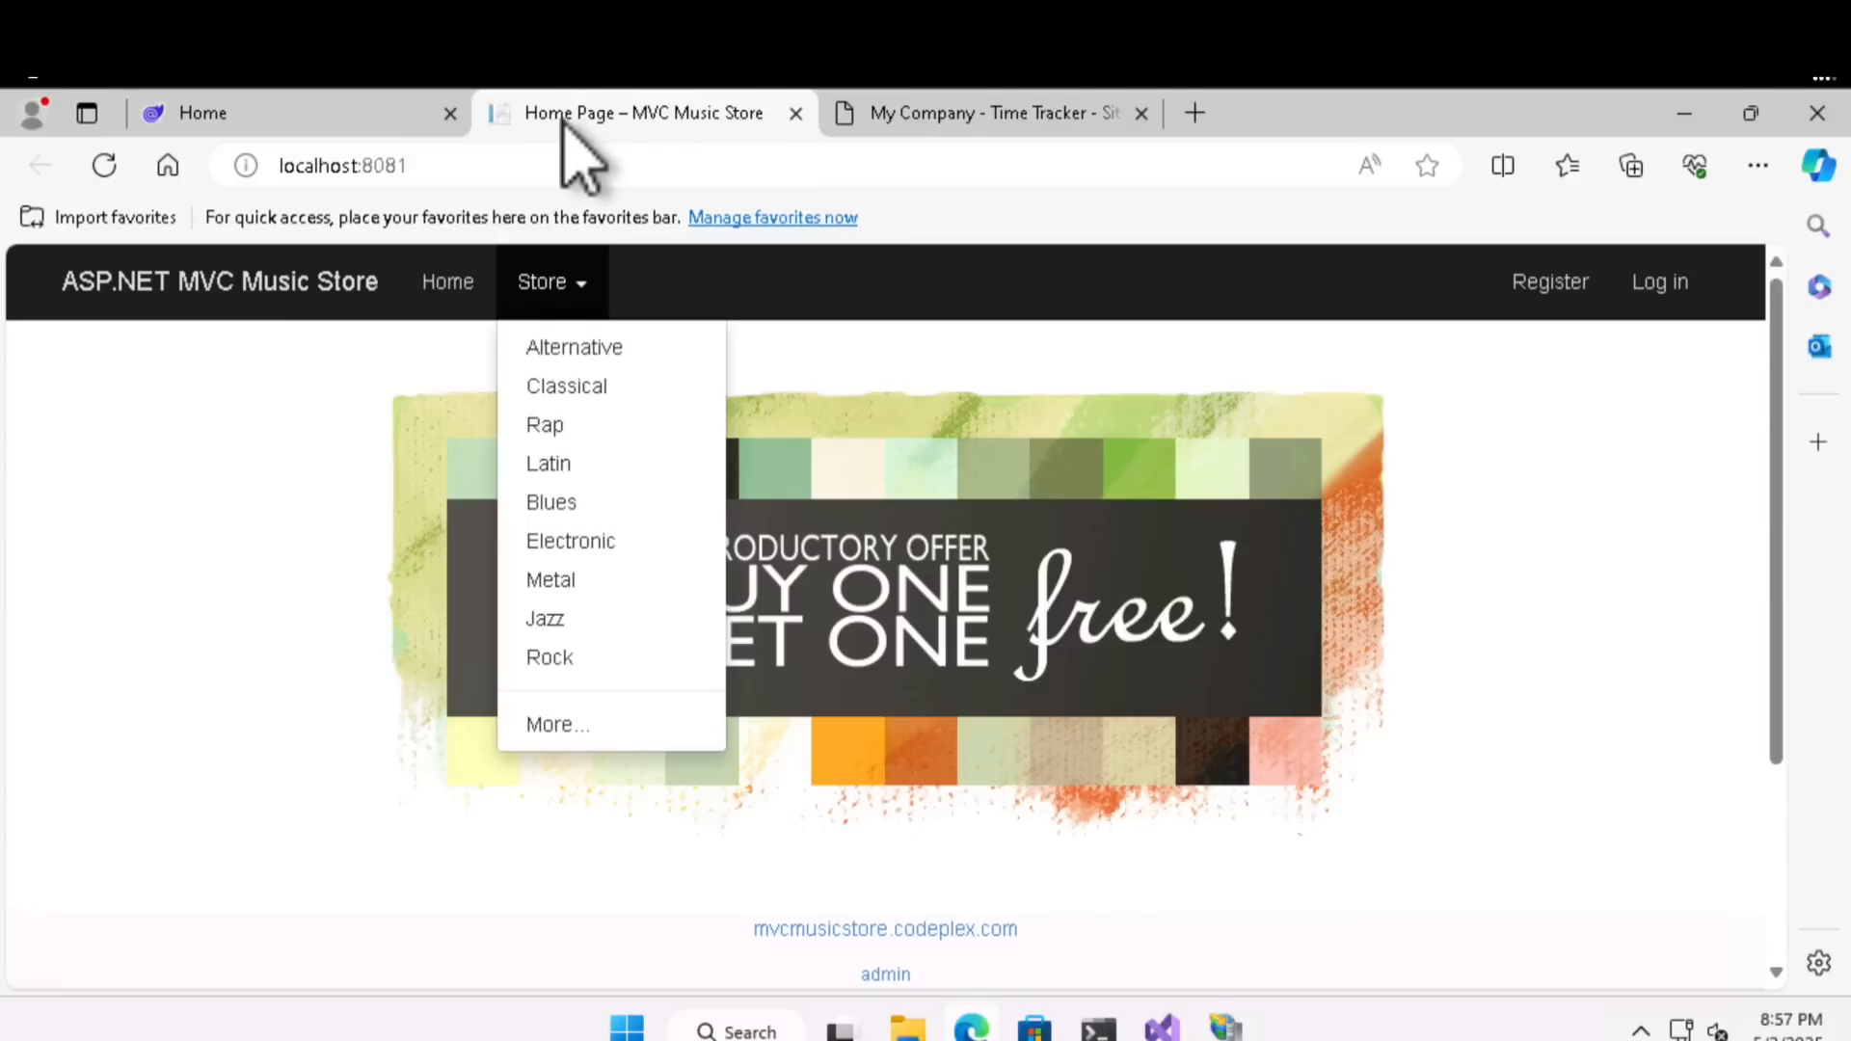
{"action": "left_click", "coordinate": [940, 113]}
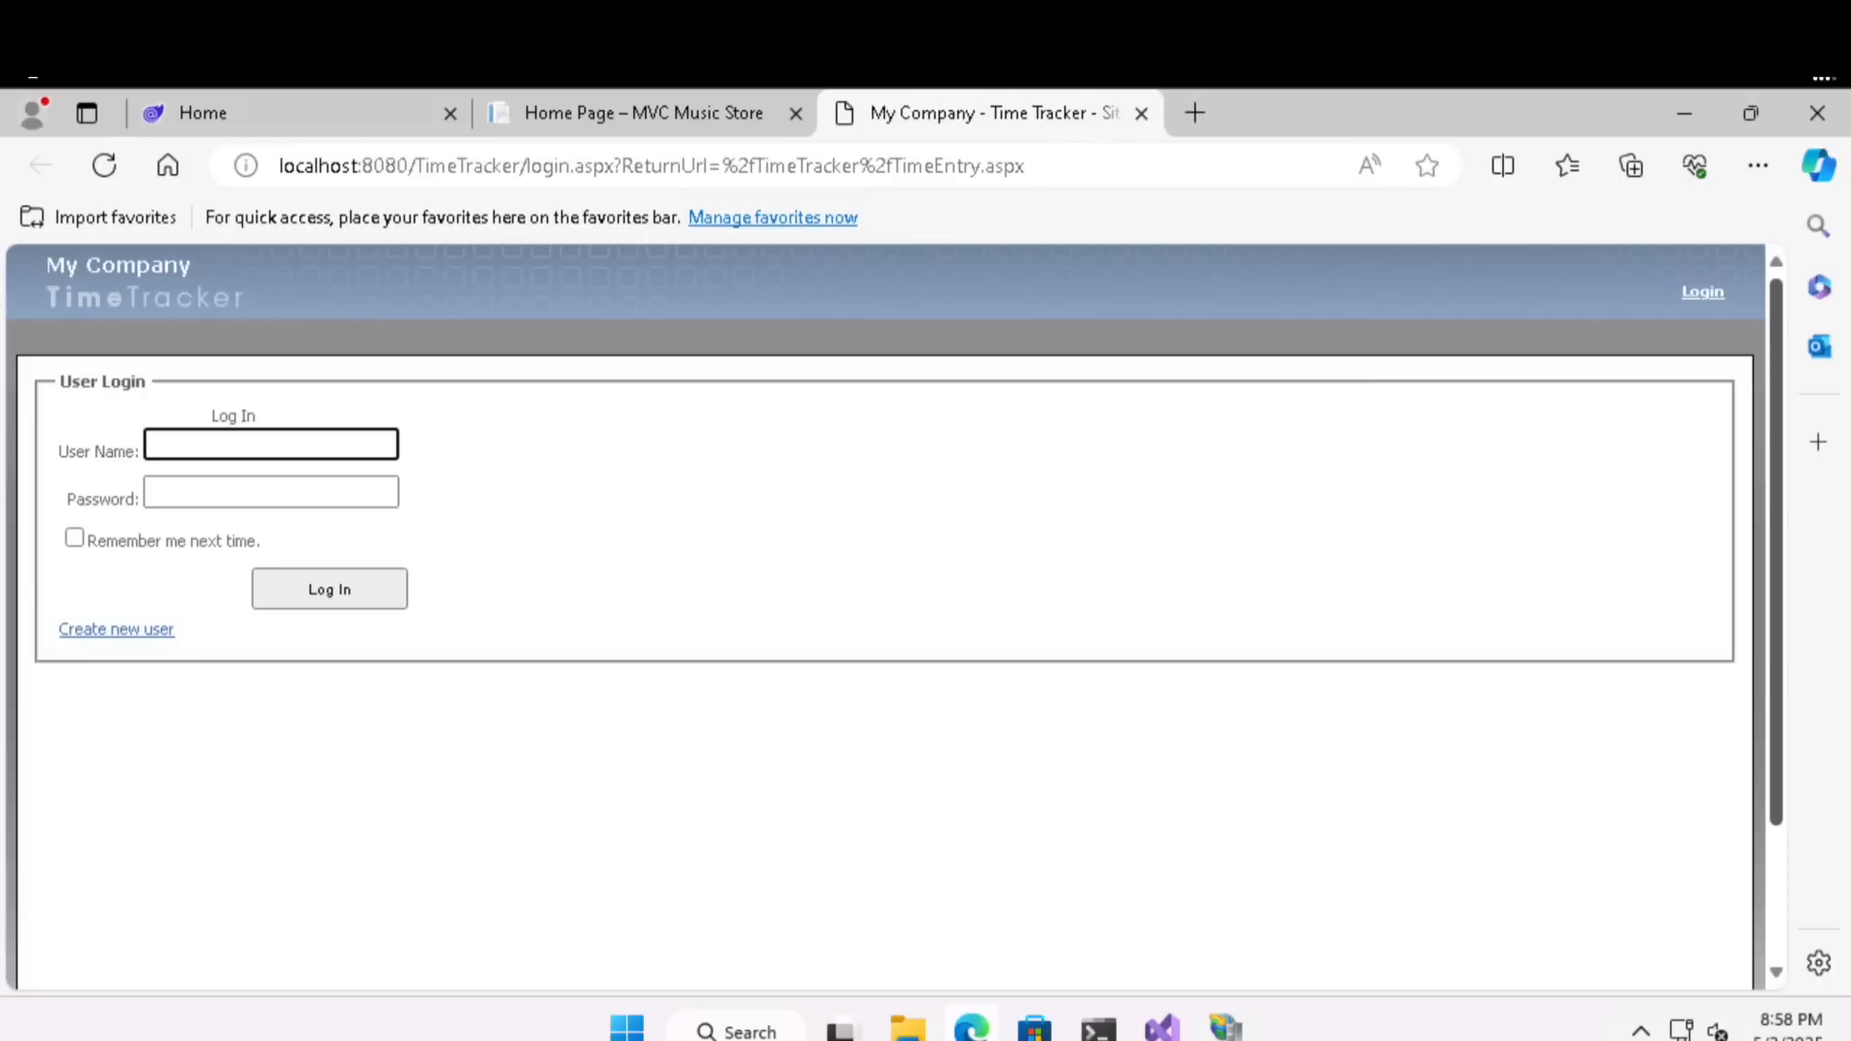
- Open the scripts folder on Local Disk (C:) in File Explorer and look through its migration scripts
{"action": "left_click", "coordinate": [907, 1030]}
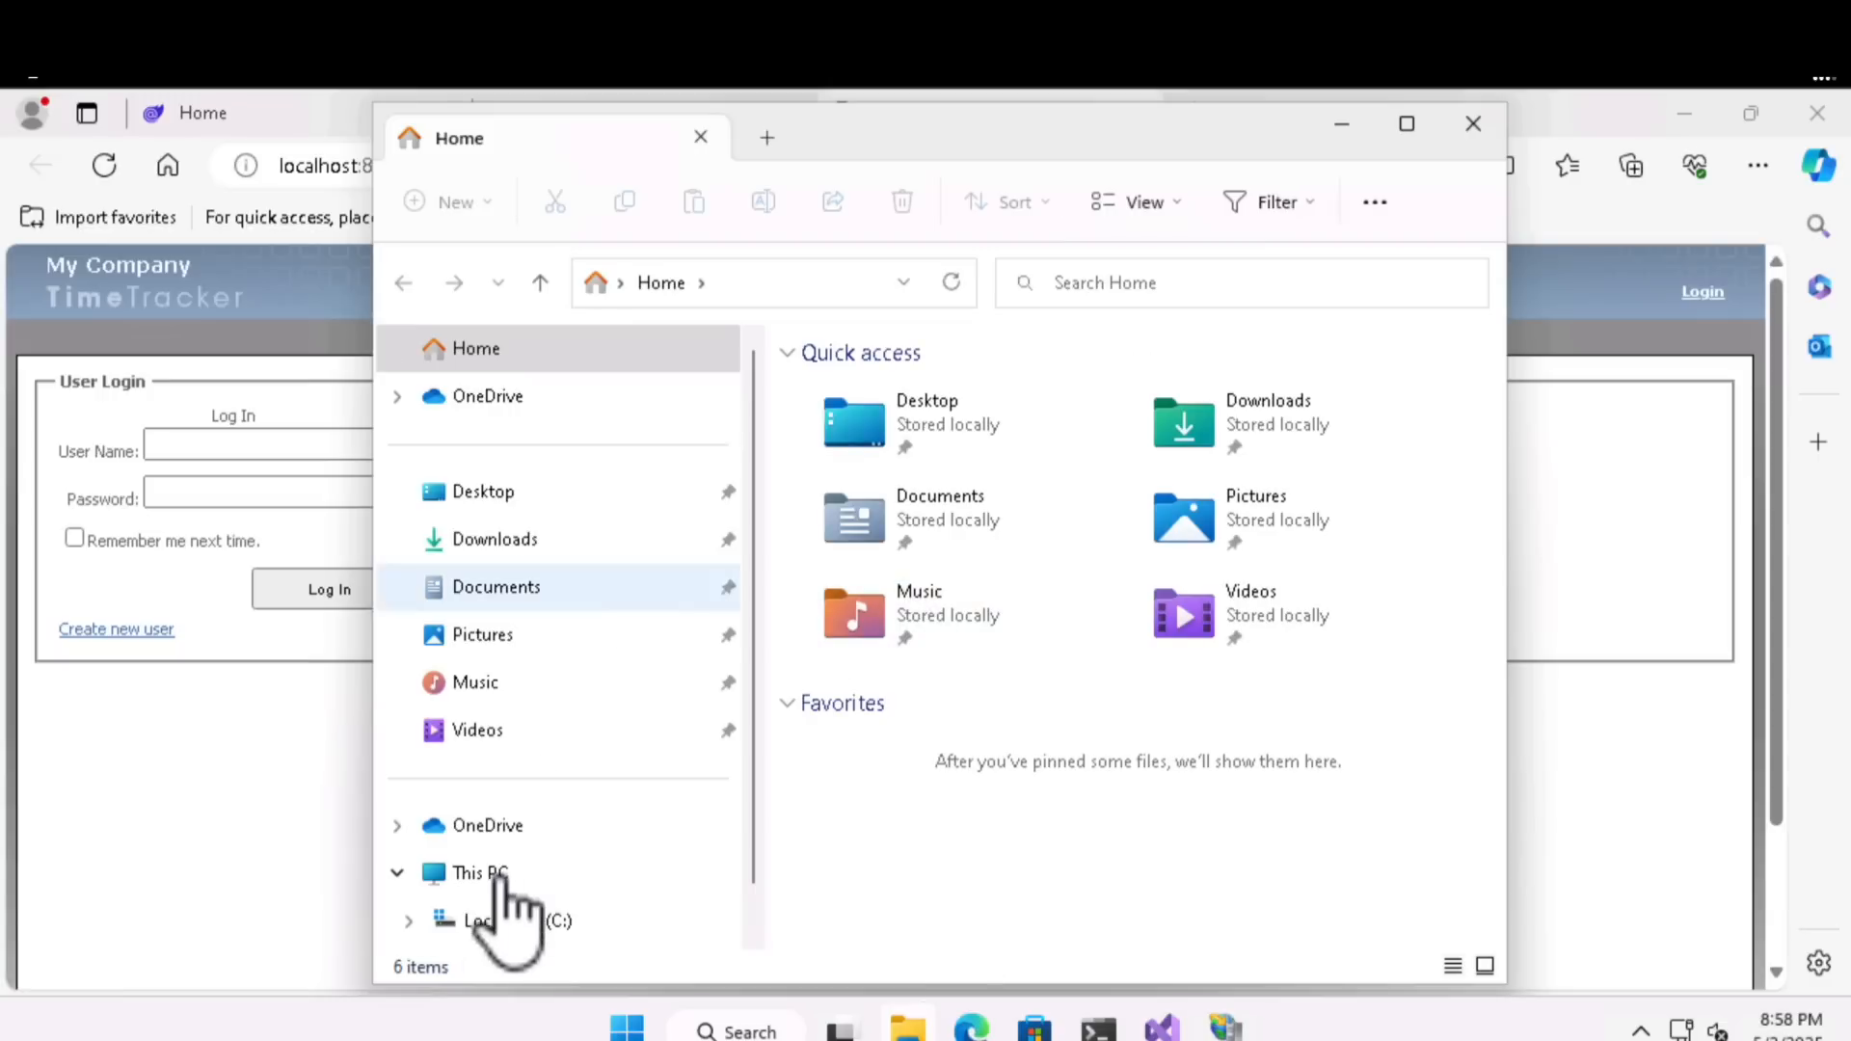
{"action": "left_click", "coordinate": [497, 881]}
{"action": "double_click", "coordinate": [953, 421]}
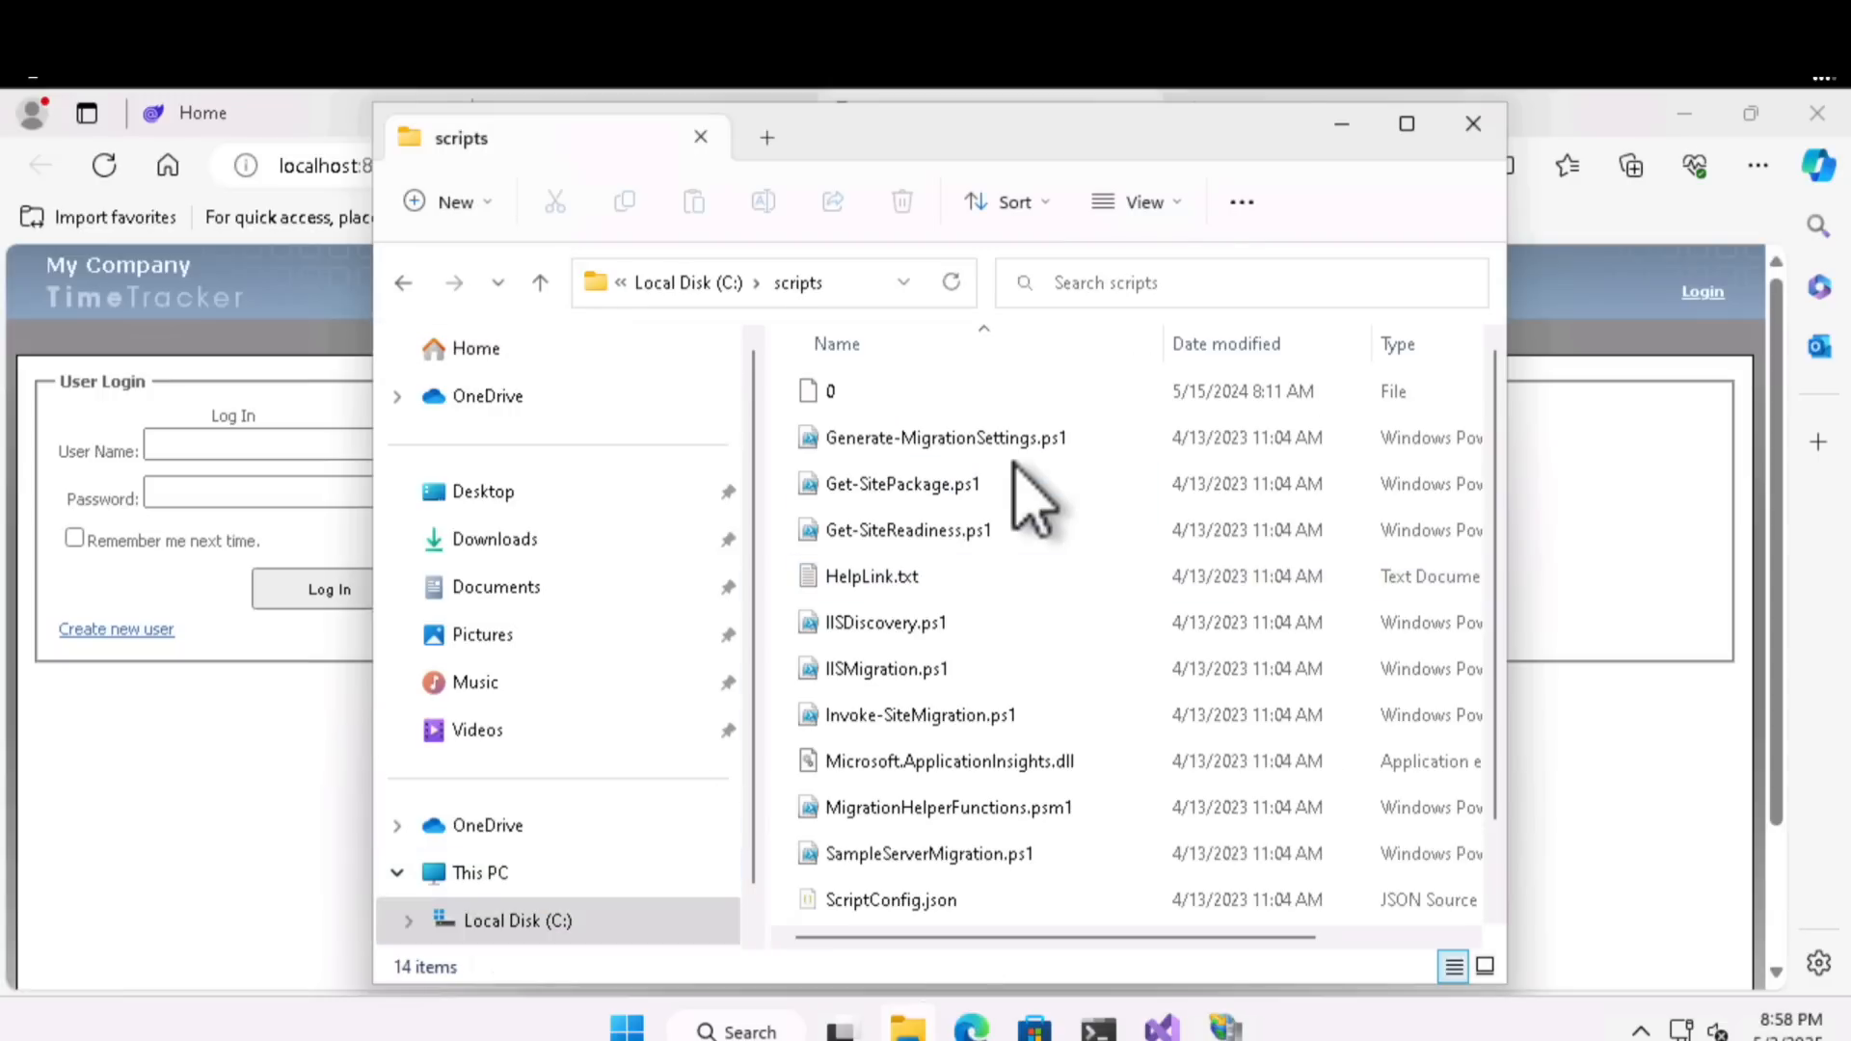
{"action": "scroll", "coordinate": [1030, 502], "scroll_direction": "down", "scroll_amount": 1}
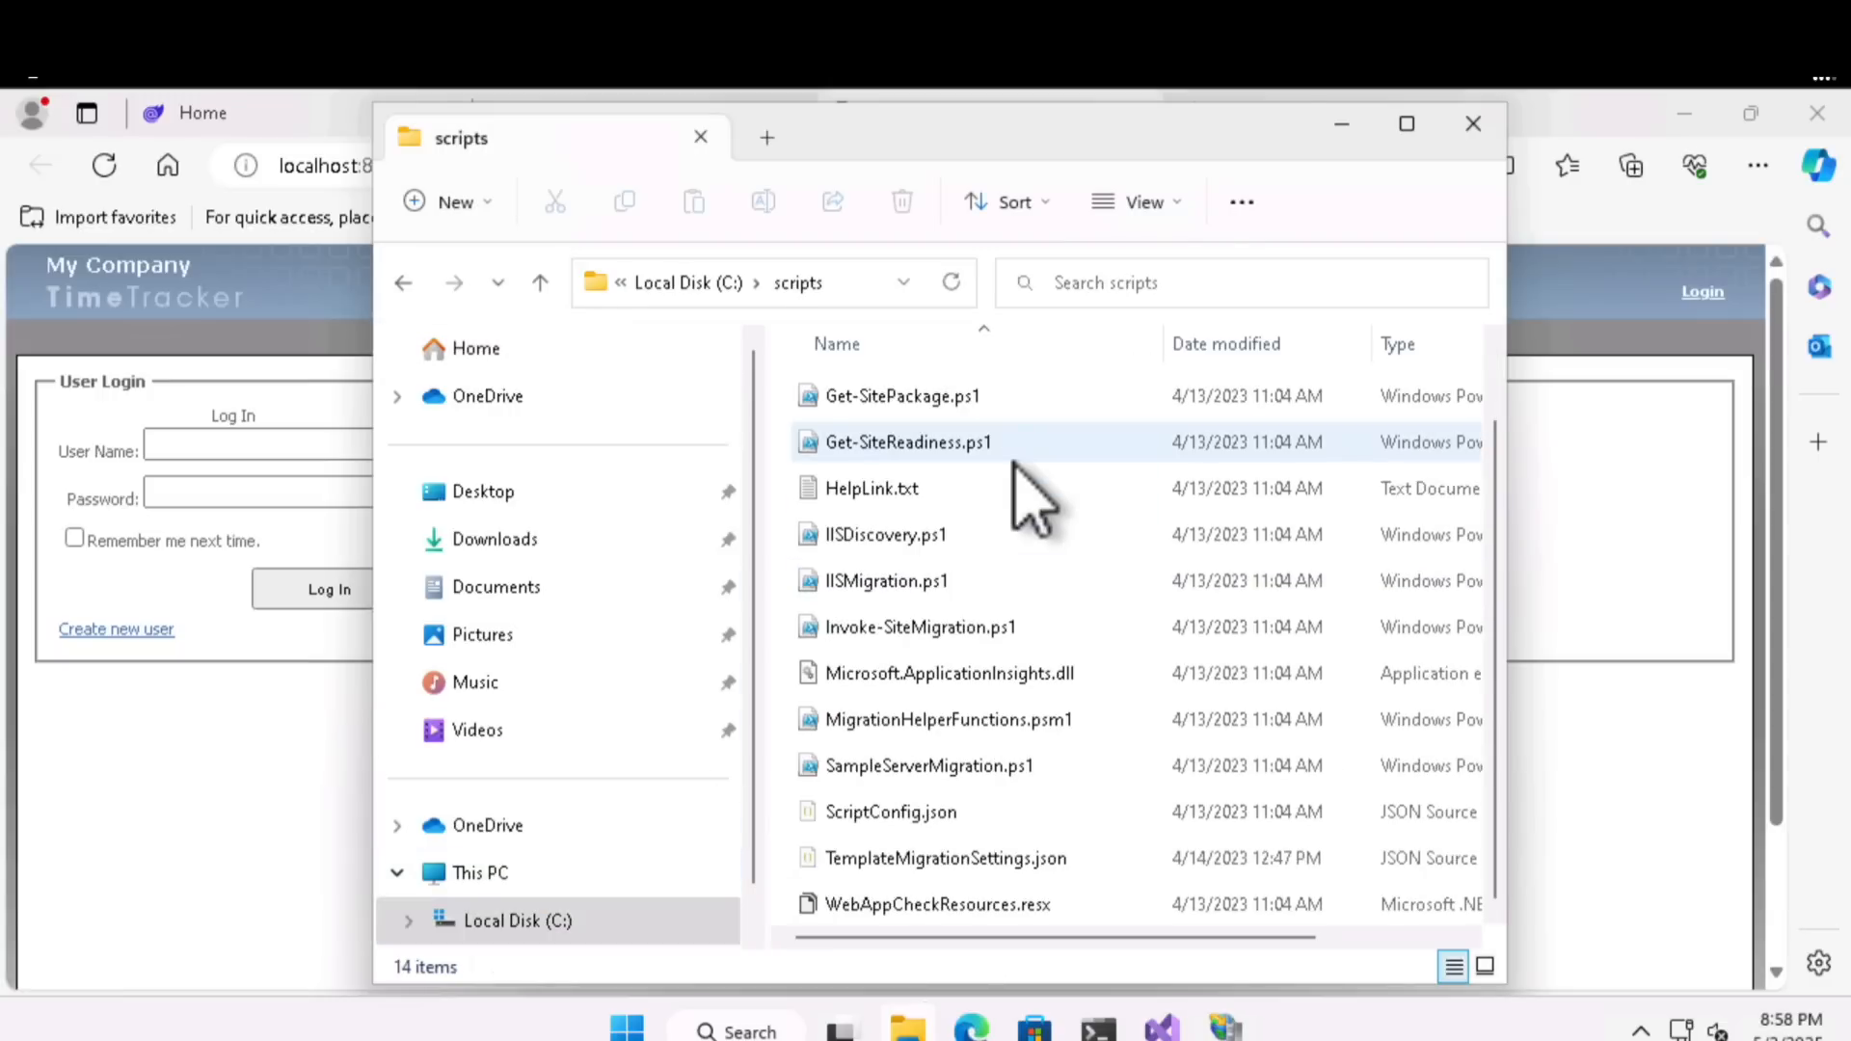
{"action": "scroll", "coordinate": [1029, 501], "scroll_direction": "up", "scroll_amount": 1}
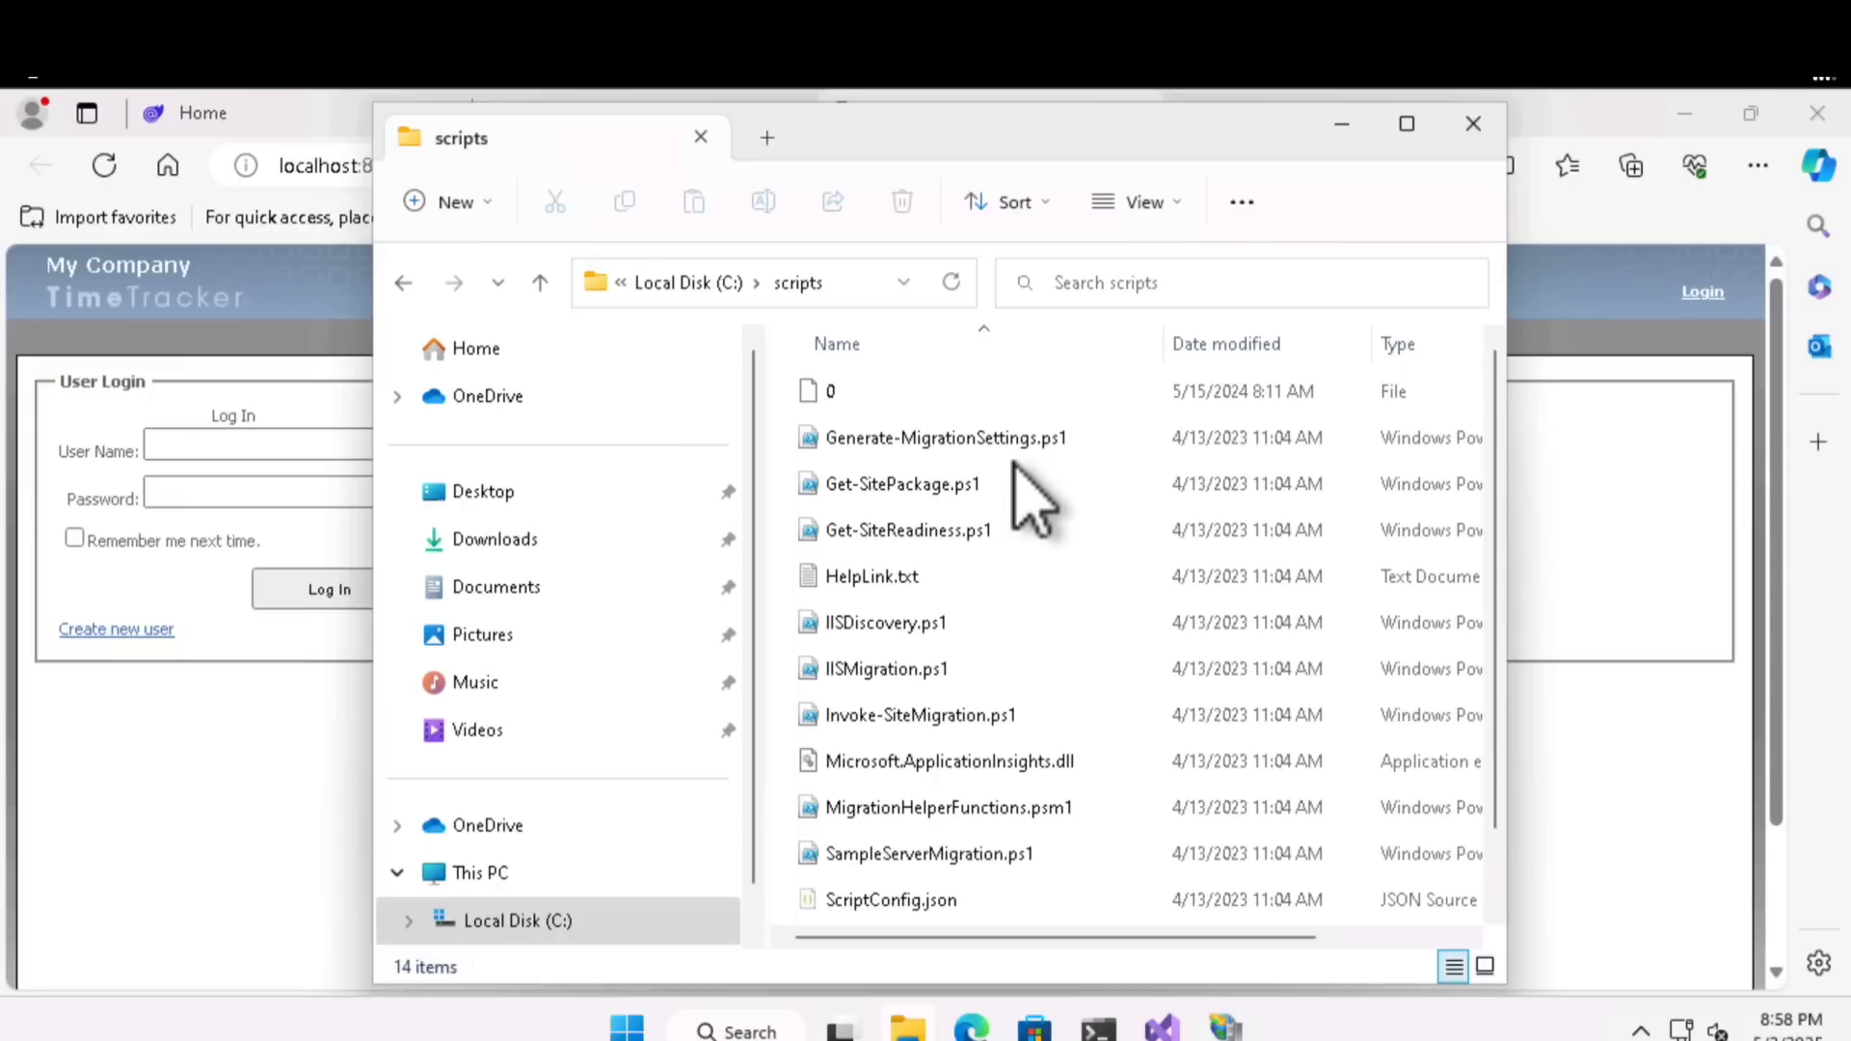
- Find Windows PowerShell through the Windows search and launch it as administrator, allowing the elevation
{"action": "left_click", "coordinate": [747, 1032]}
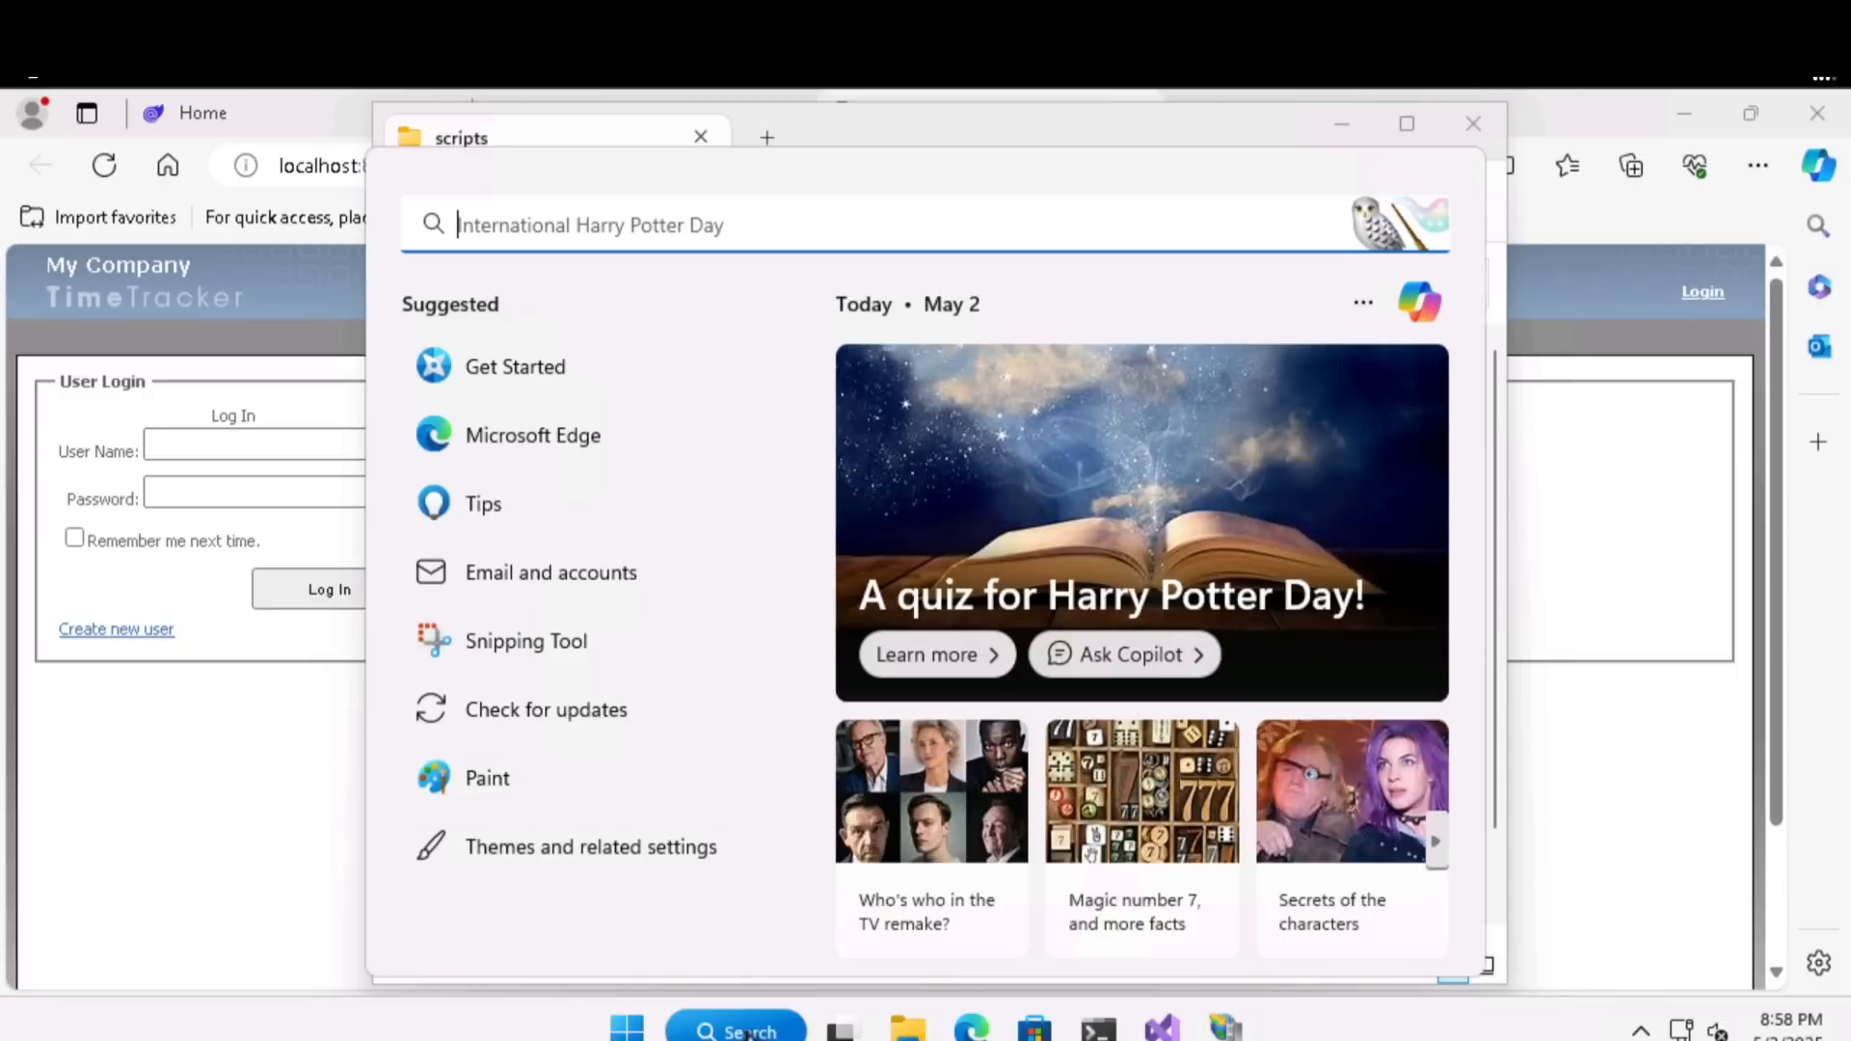
{"action": "type", "text": "powerr"}
{"action": "right_click", "coordinate": [582, 552]}
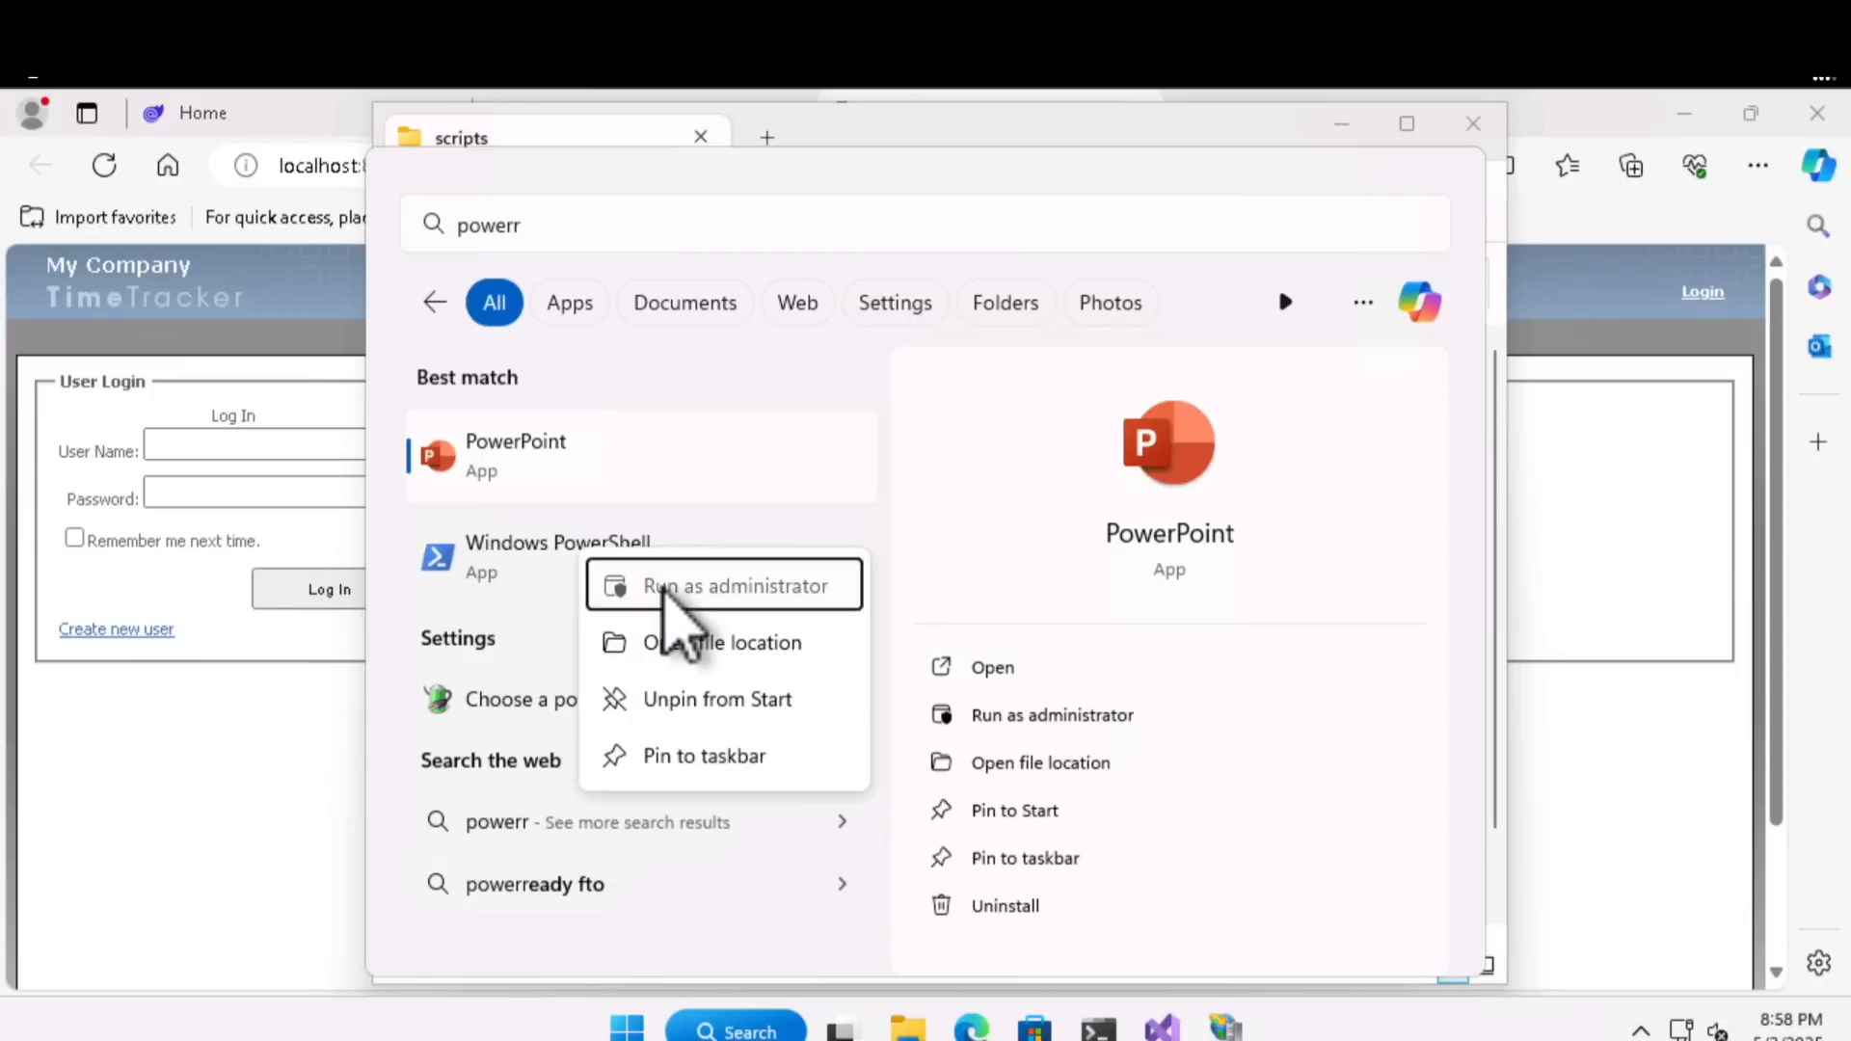
{"action": "left_click", "coordinate": [673, 617]}
{"action": "left_click", "coordinate": [810, 800]}
{"action": "left_click", "coordinate": [810, 498]}
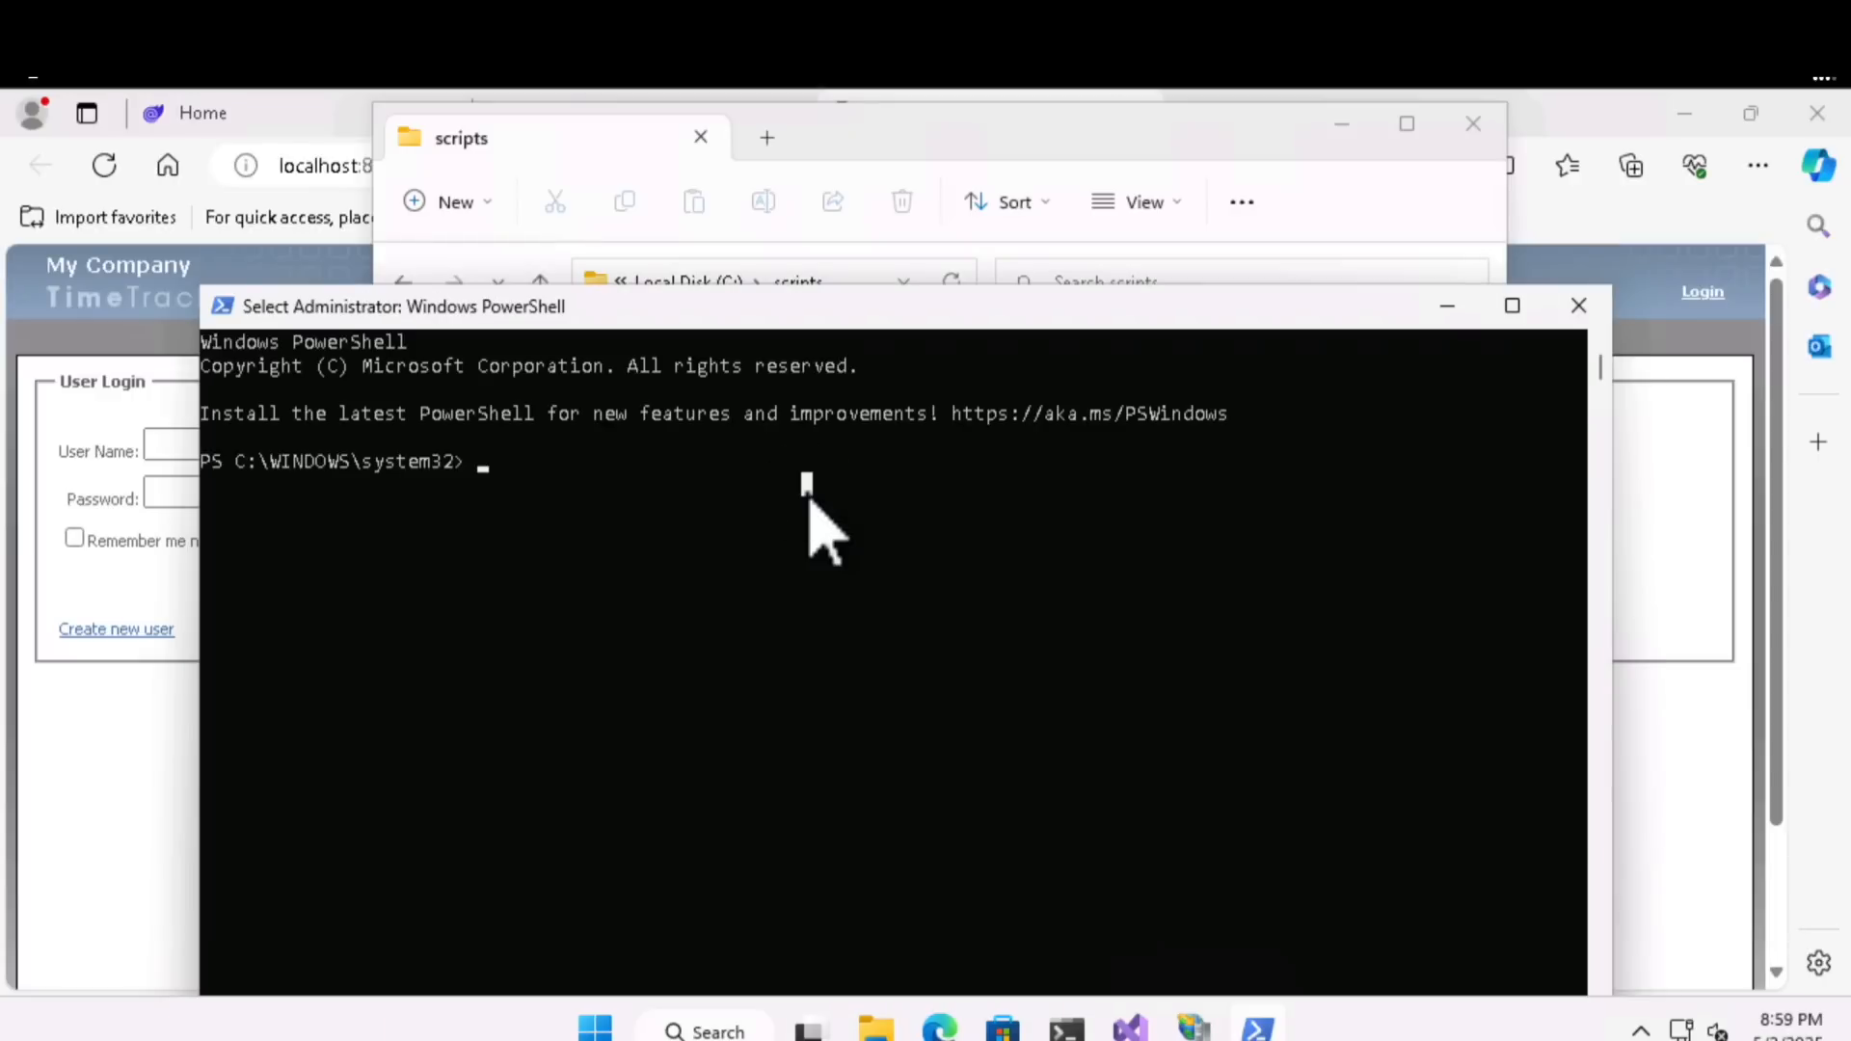
- Change to C:\scripts and run Get-SiteReadiness.ps1, allowing it and its helper scripts to run once
{"action": "type", "text": "cd C:\\scripts"}
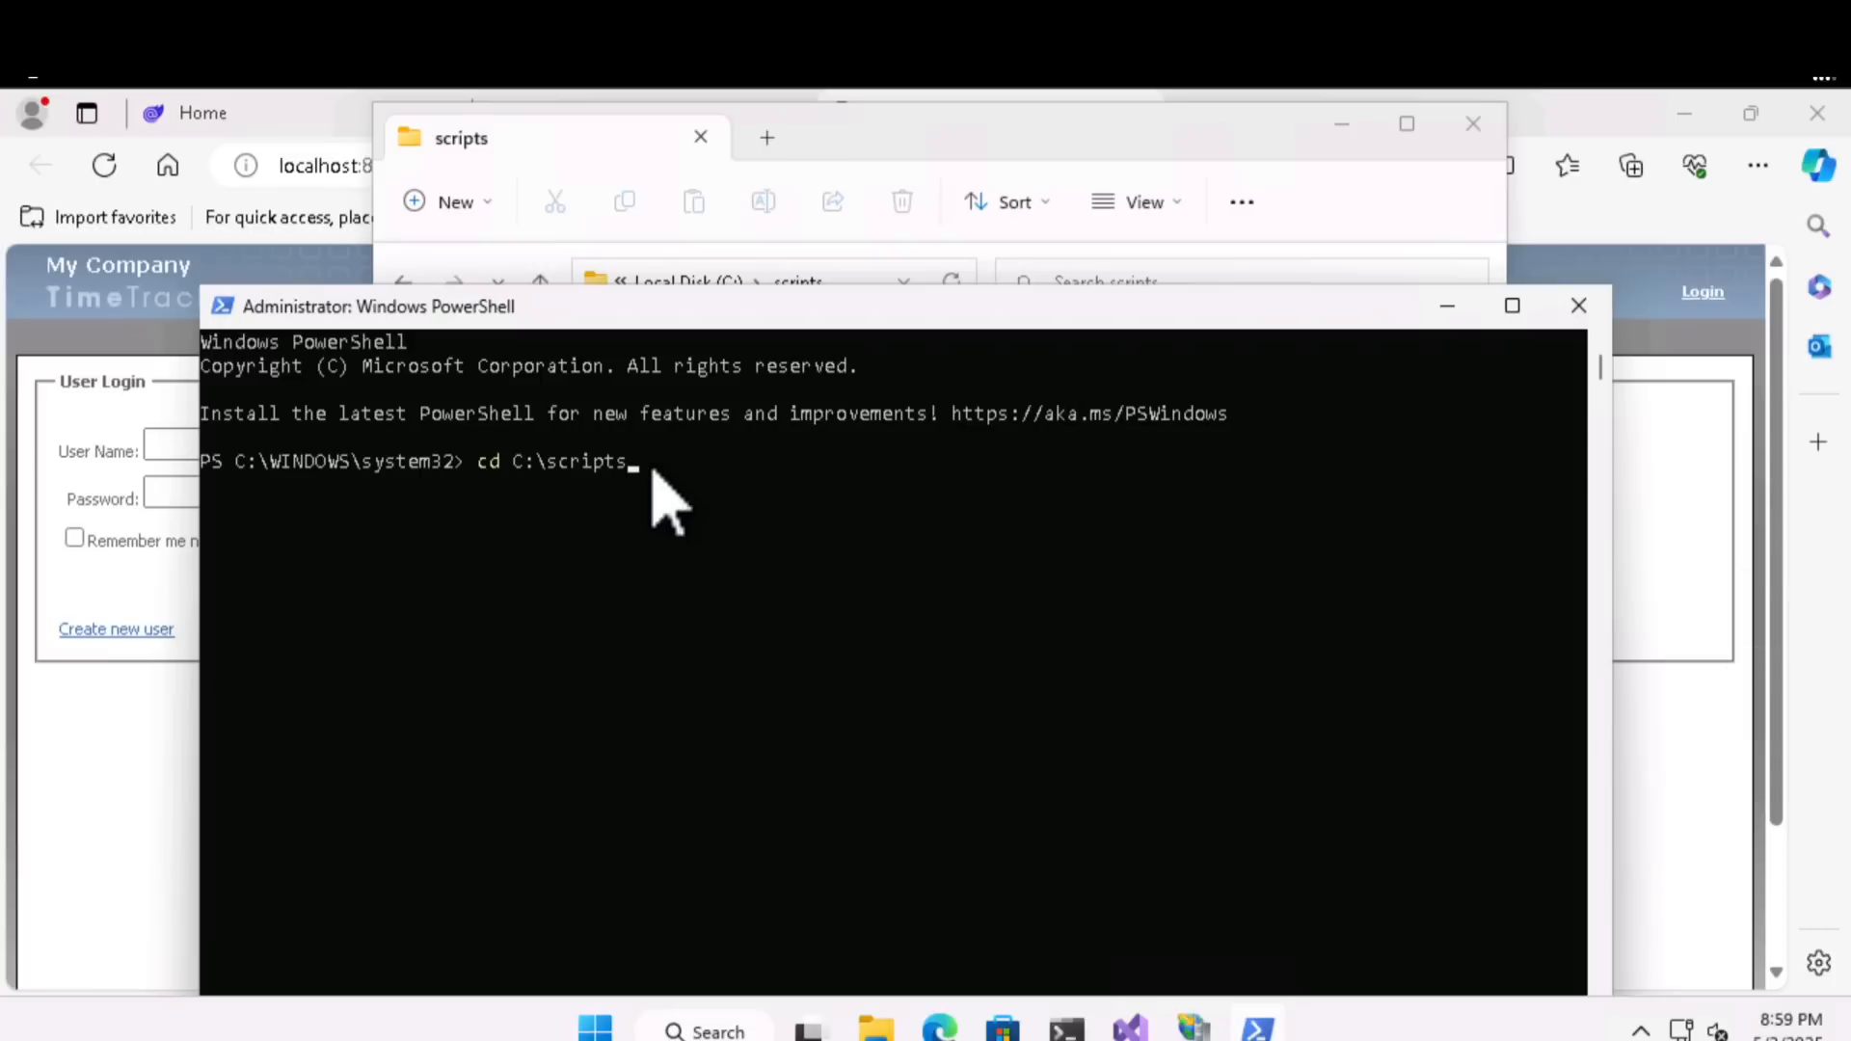
{"action": "key", "text": "Return"}
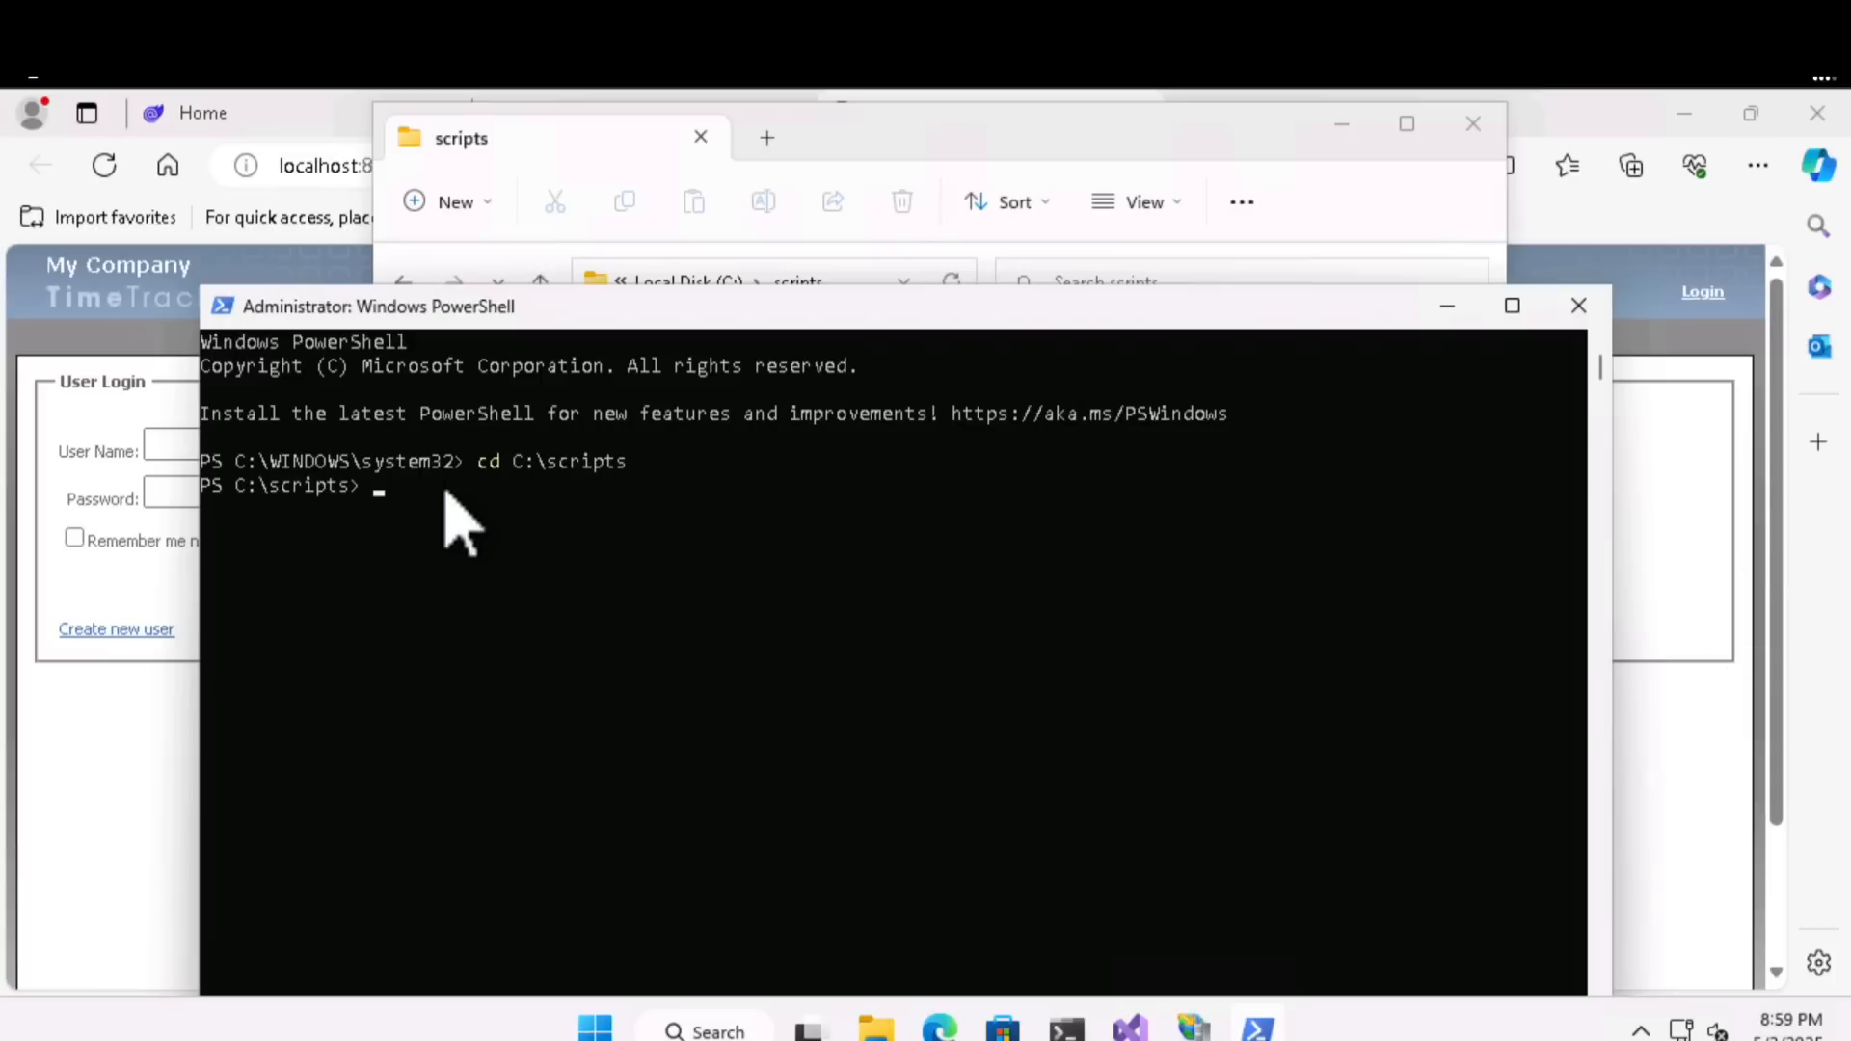
{"action": "type", "text": ".\\Get-SiteReadiness.ps1"}
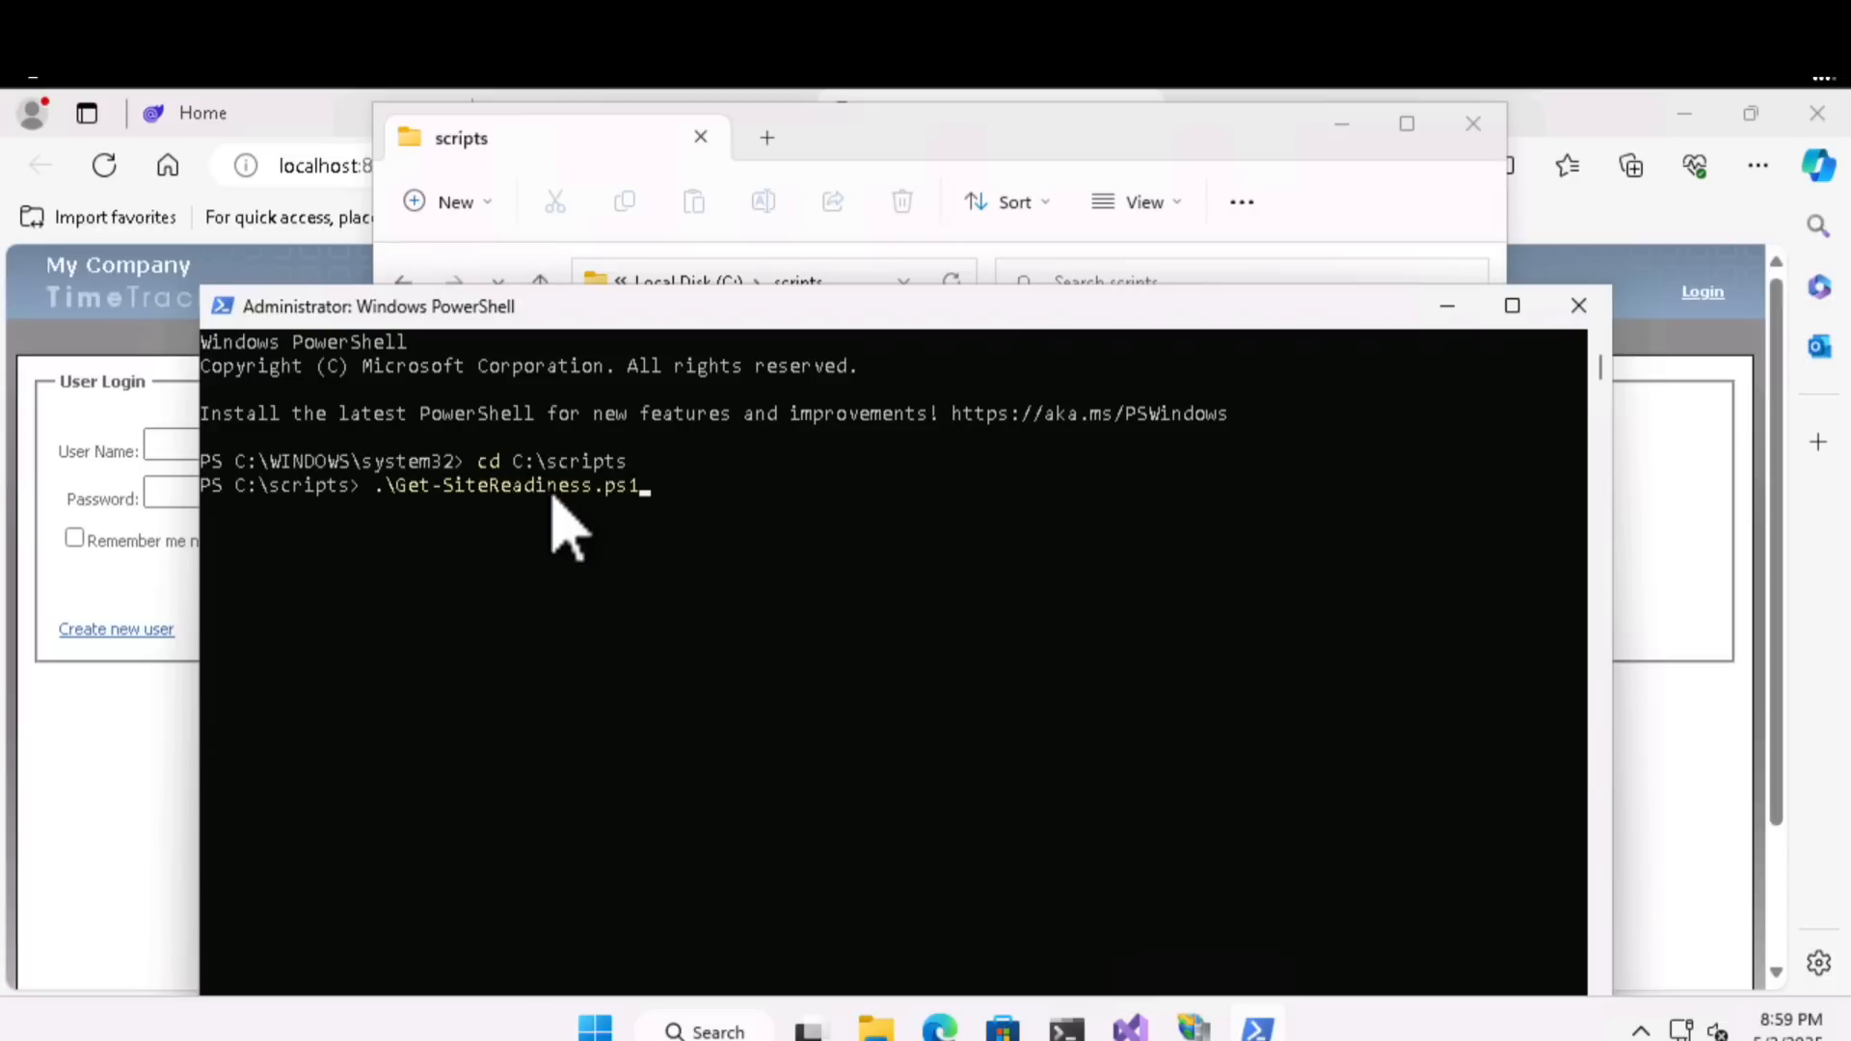
{"action": "left_click", "coordinate": [645, 498]}
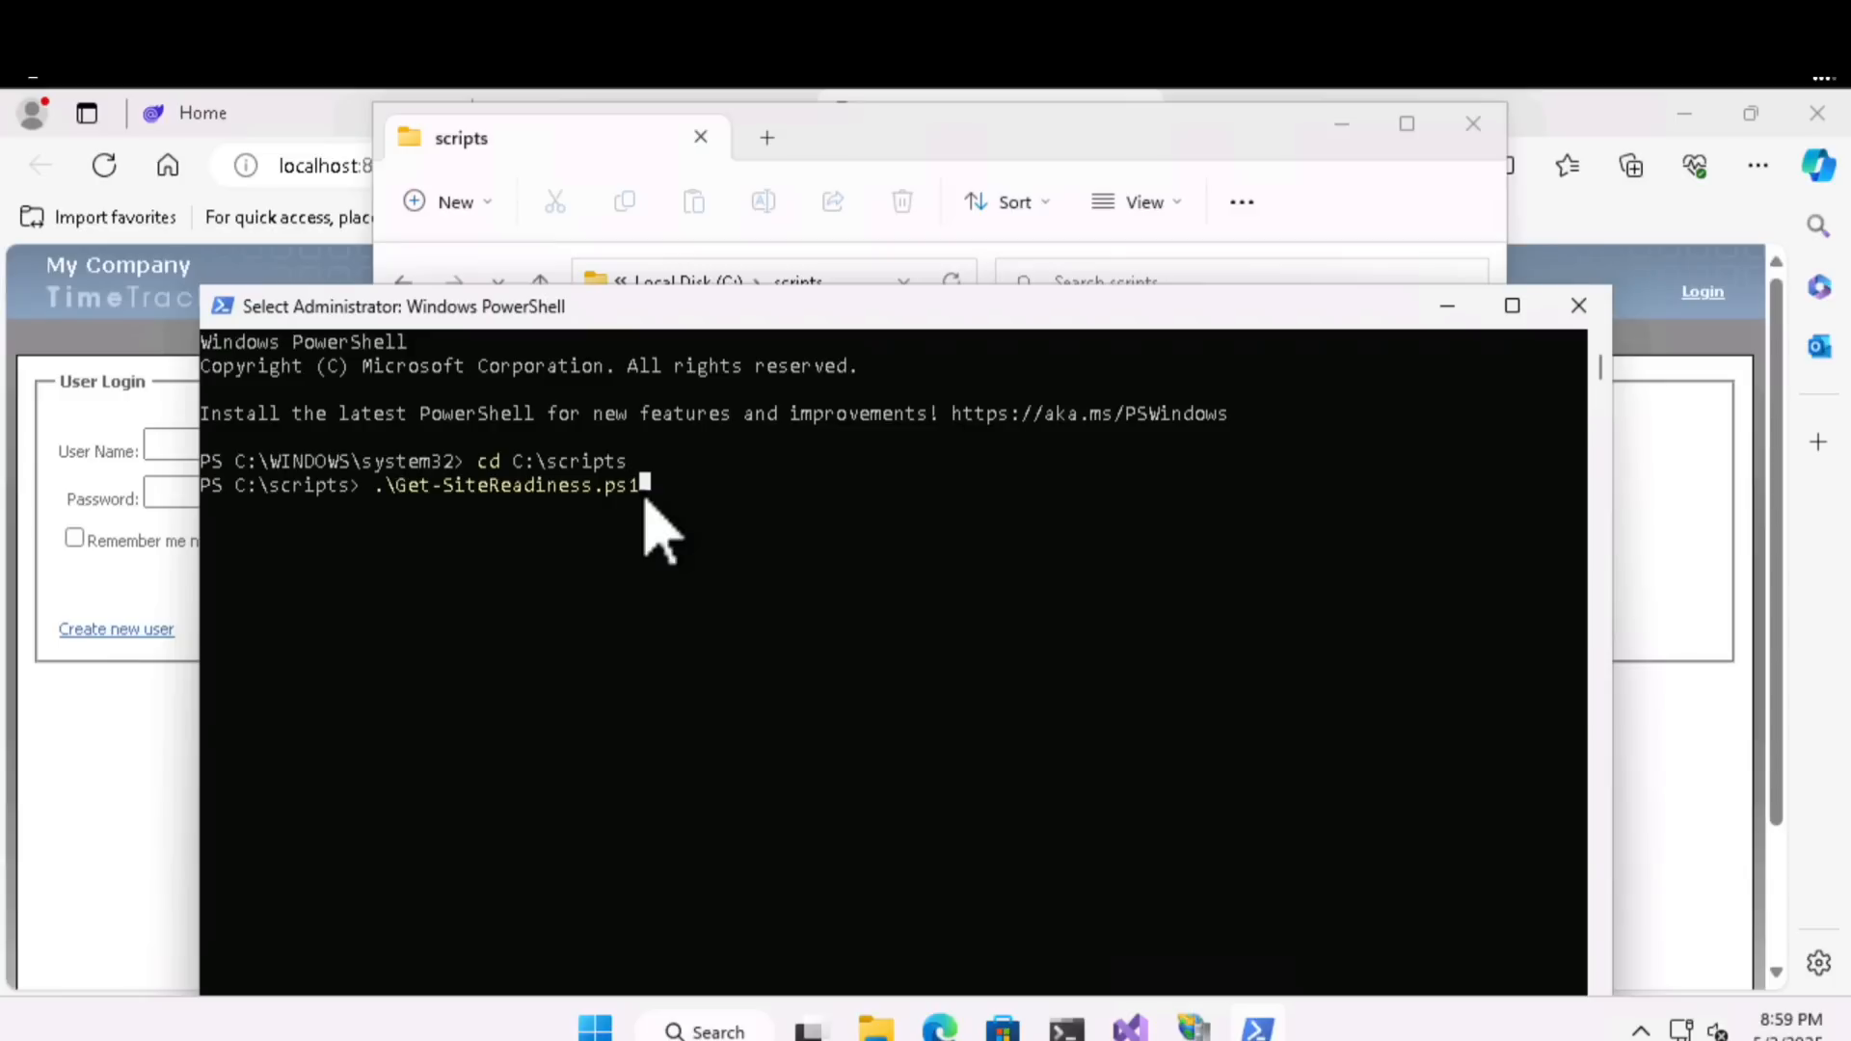
{"action": "key", "text": "Return"}
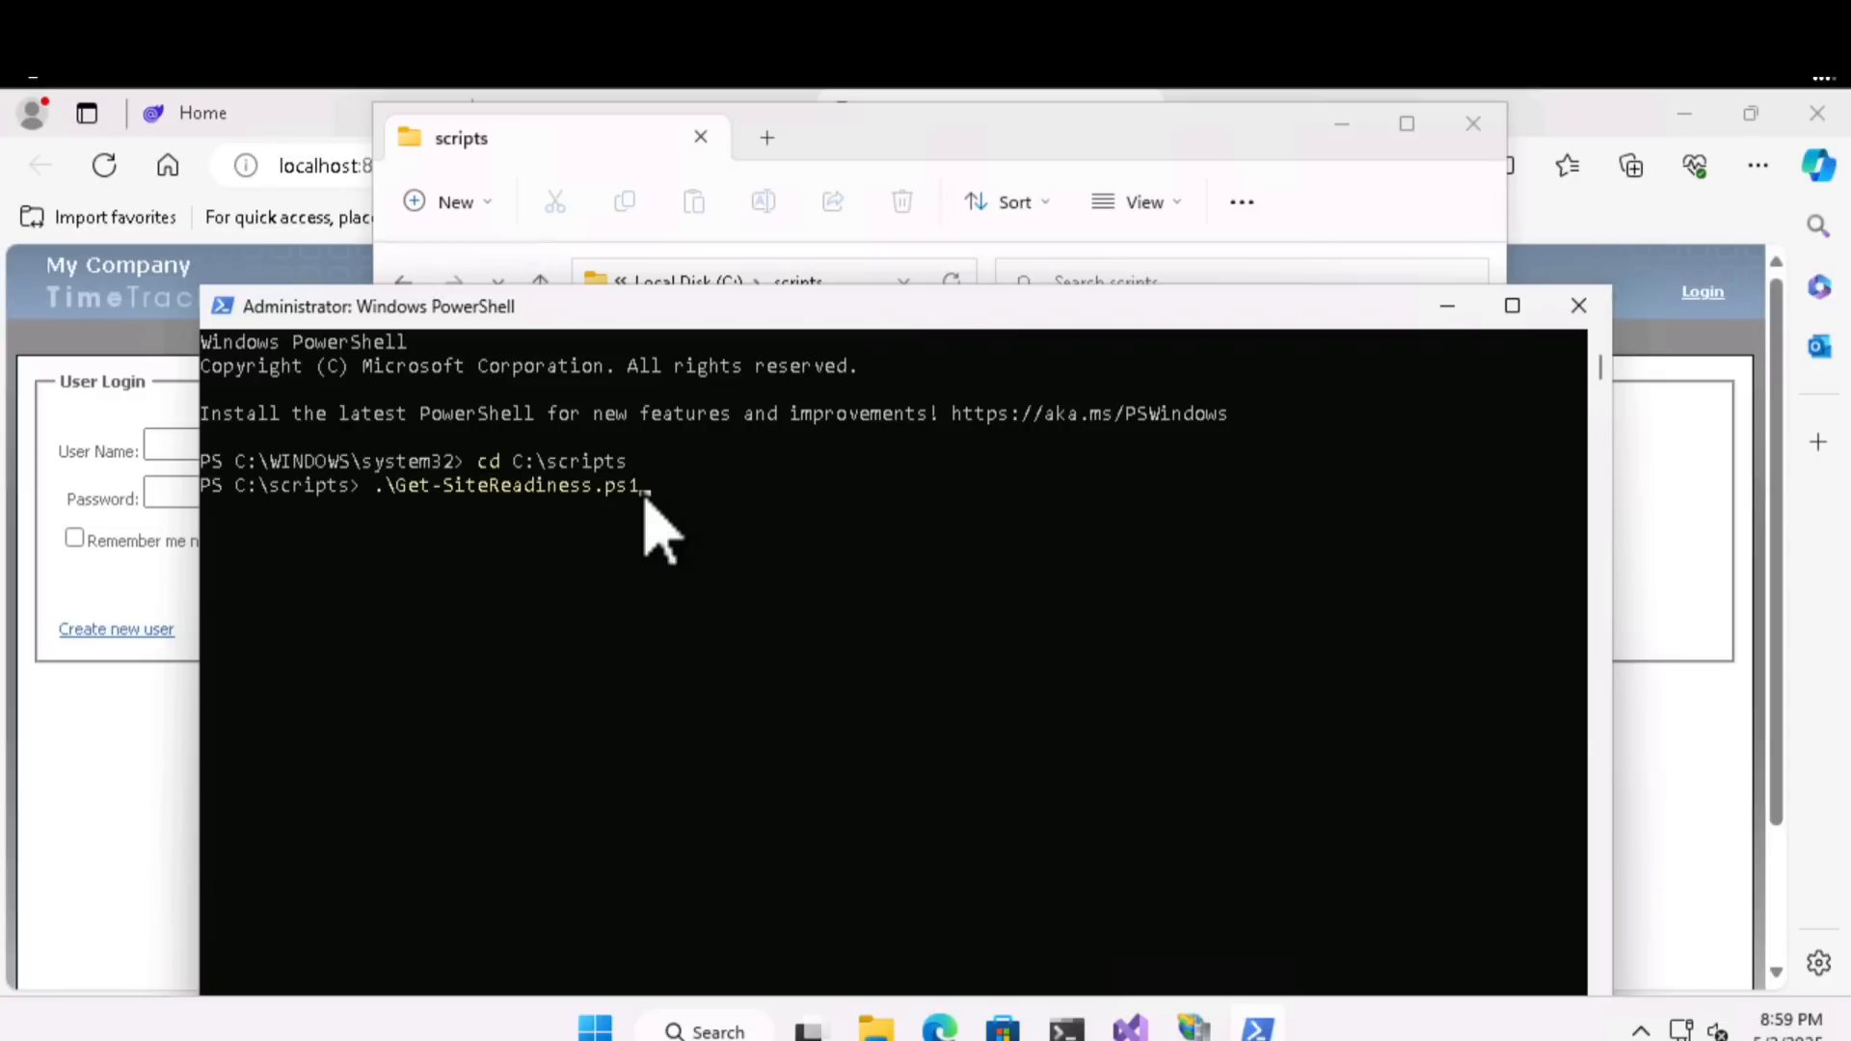
{"action": "key", "text": "Return"}
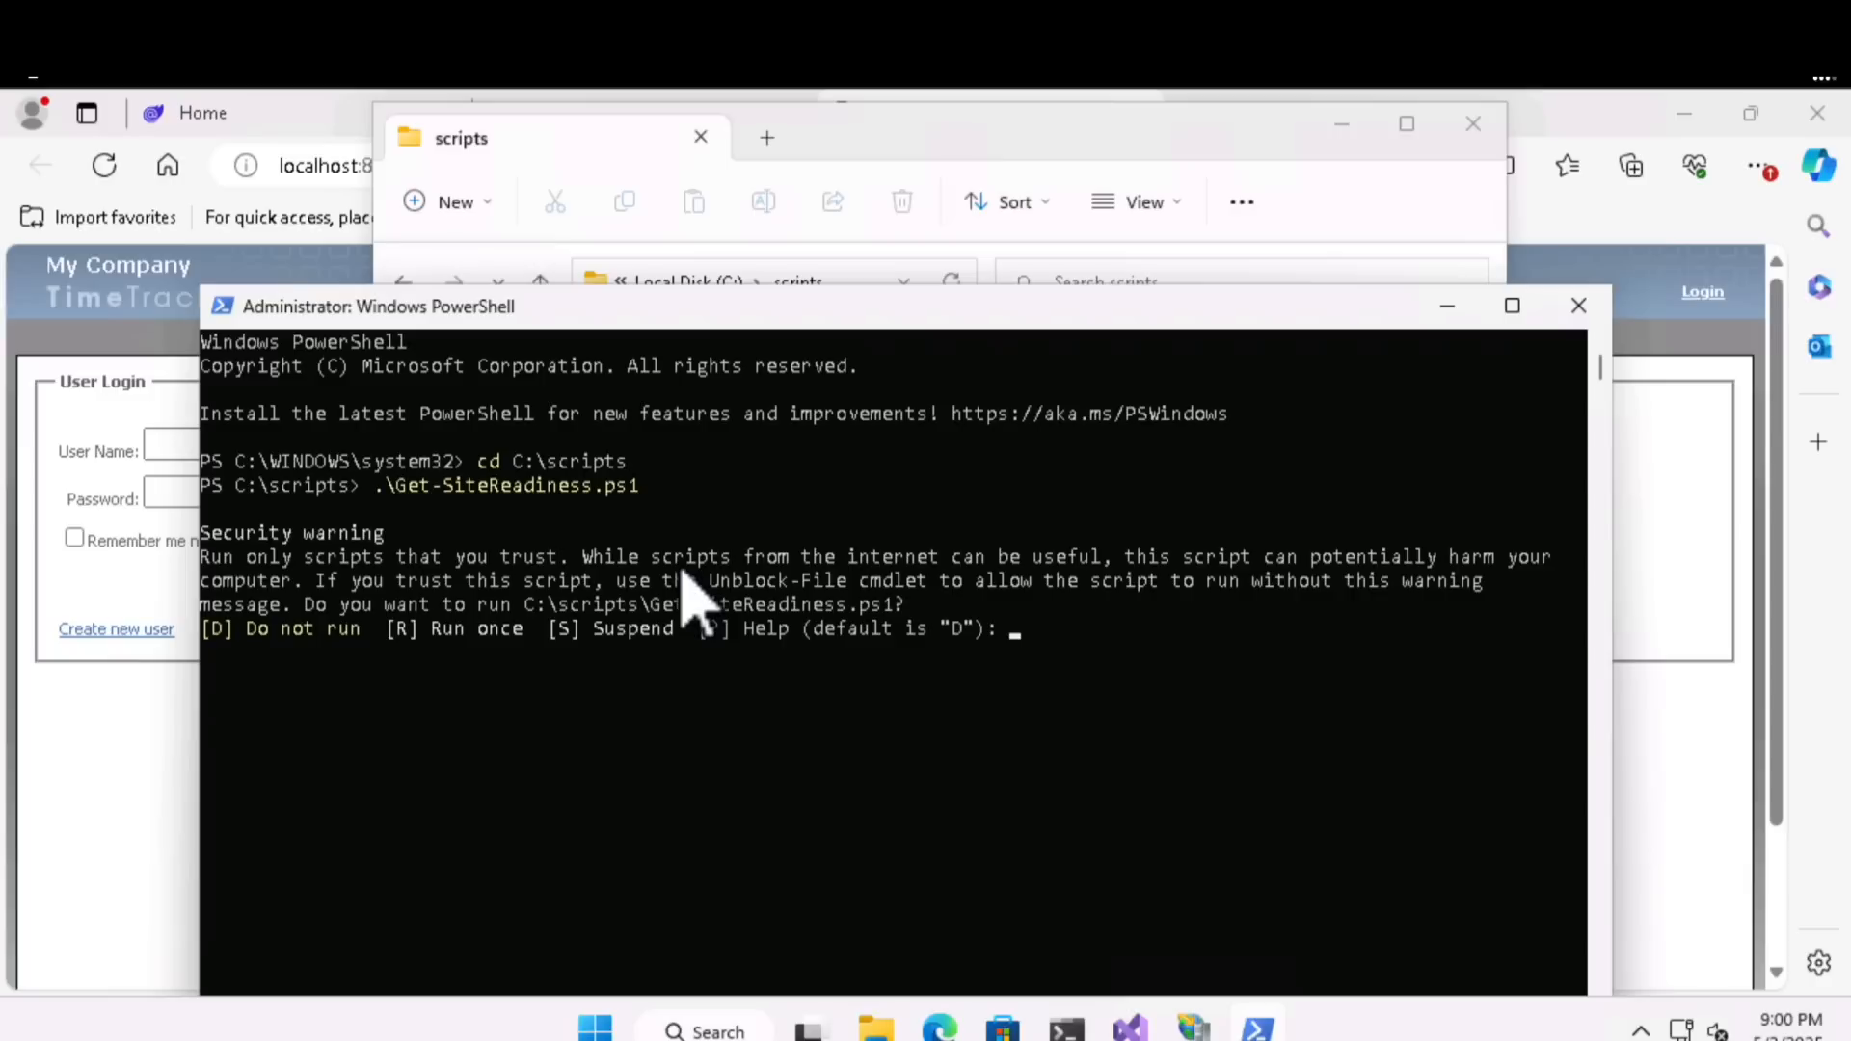
{"action": "type", "text": "r"}
{"action": "key", "text": "Return"}
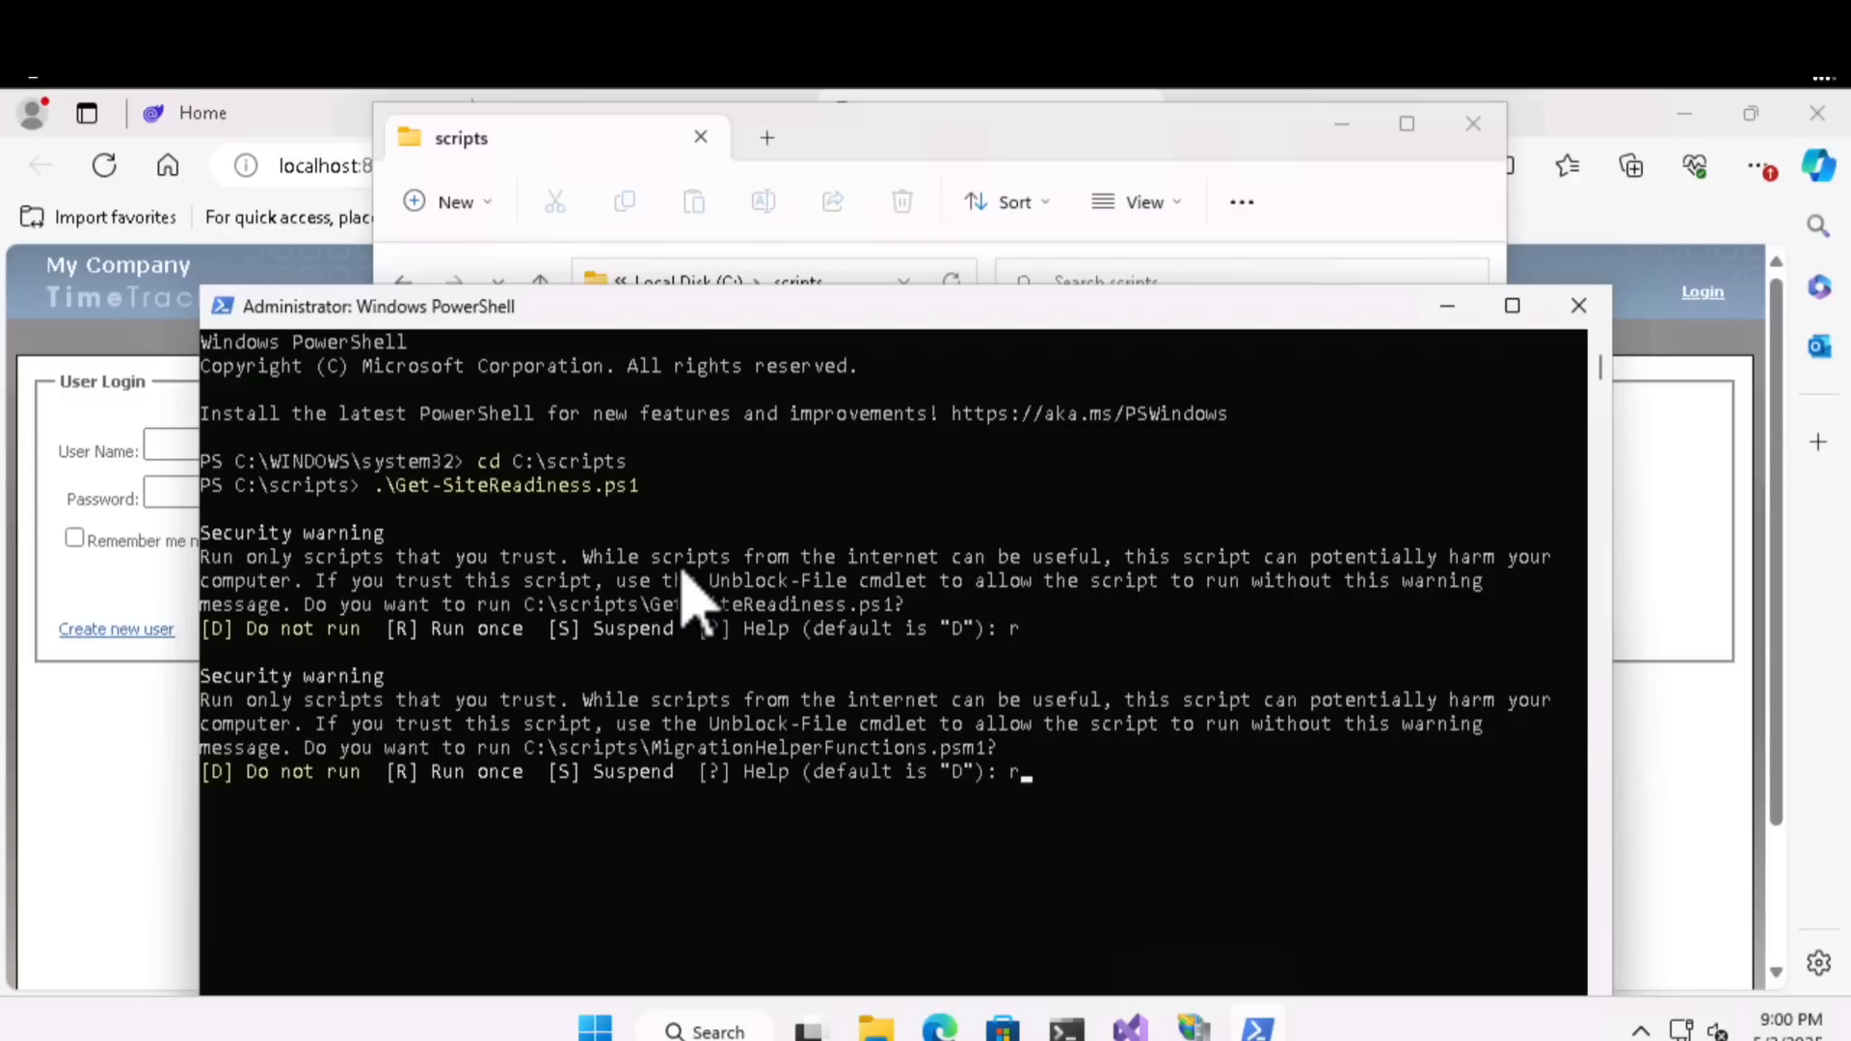
{"action": "key", "text": "Return"}
- Examine the readiness reports and warnings for Default Site Name, TimeTracker, MvcMusicStore and Blazor in the script output
{"action": "left_click_drag", "start_coordinate": [745, 313], "coordinate": [751, 174]}
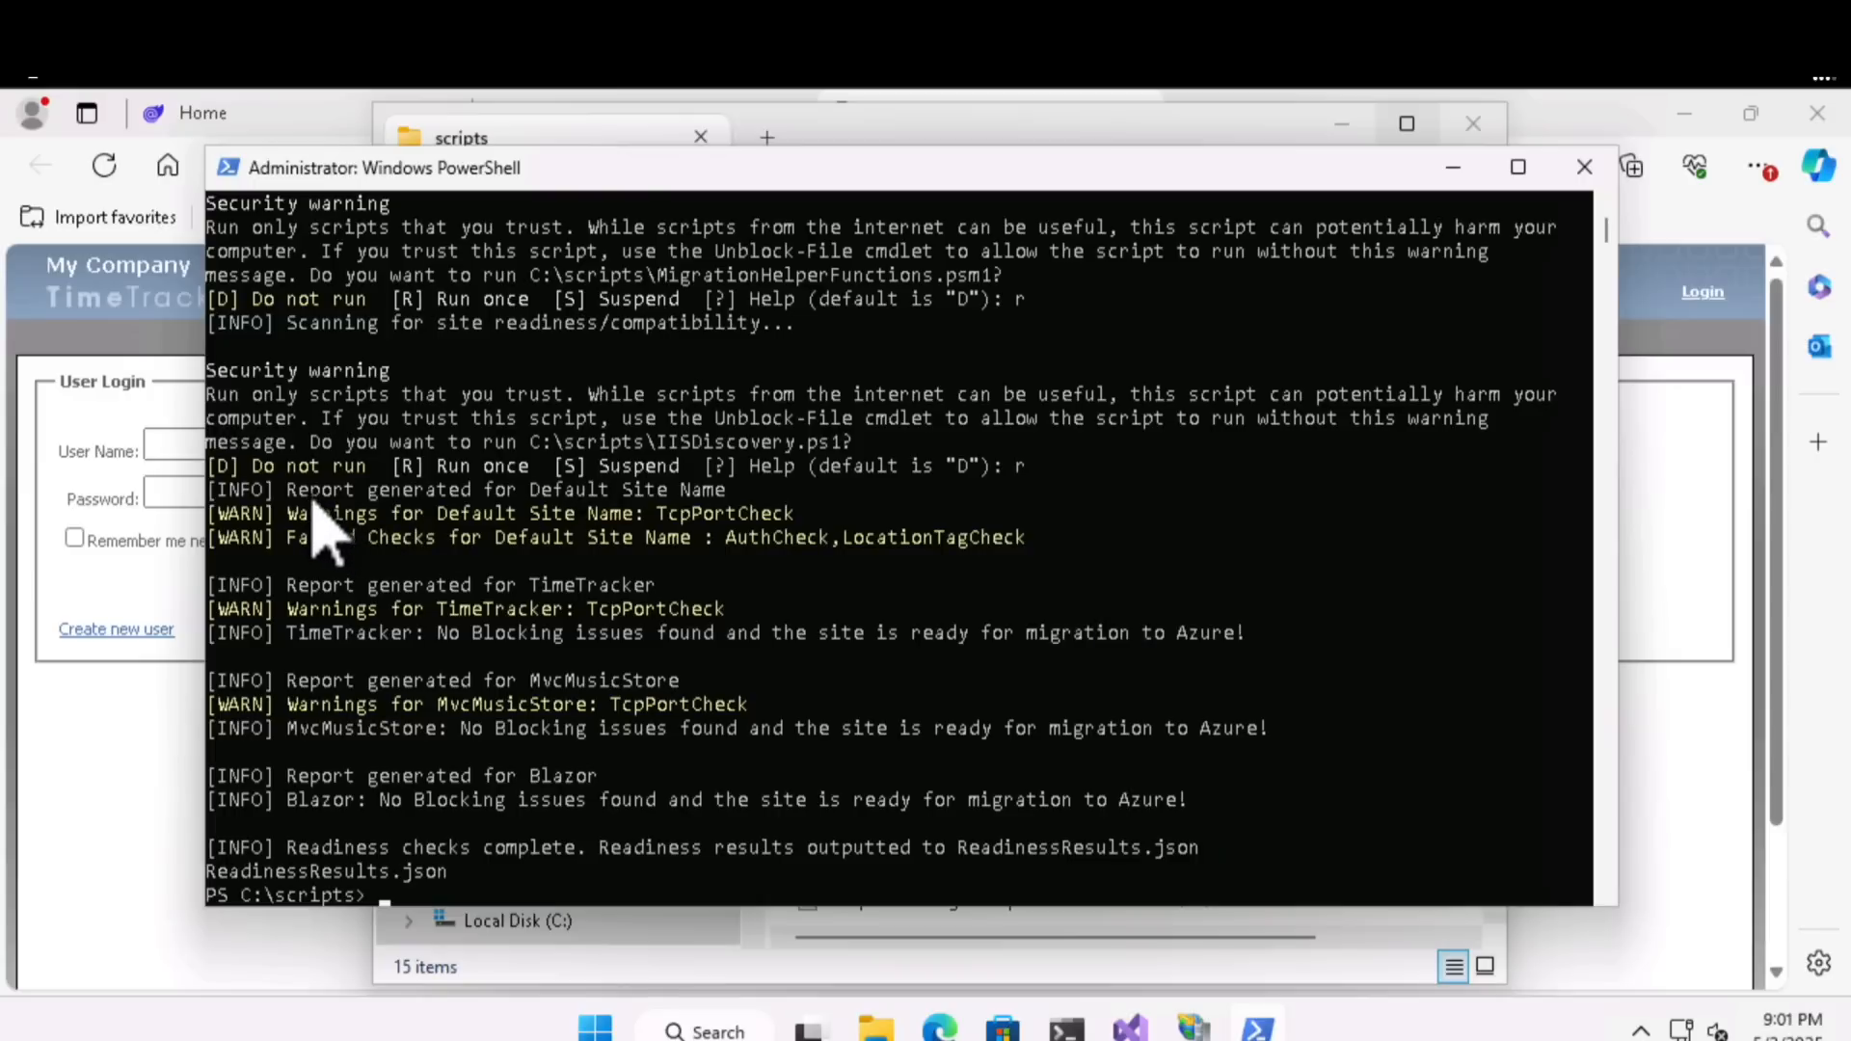
{"action": "mouse_move", "coordinate": [289, 490]}
{"action": "left_mouse_down"}
{"action": "mouse_move", "coordinate": [690, 498]}
{"action": "mouse_move", "coordinate": [739, 520]}
{"action": "left_mouse_up"}
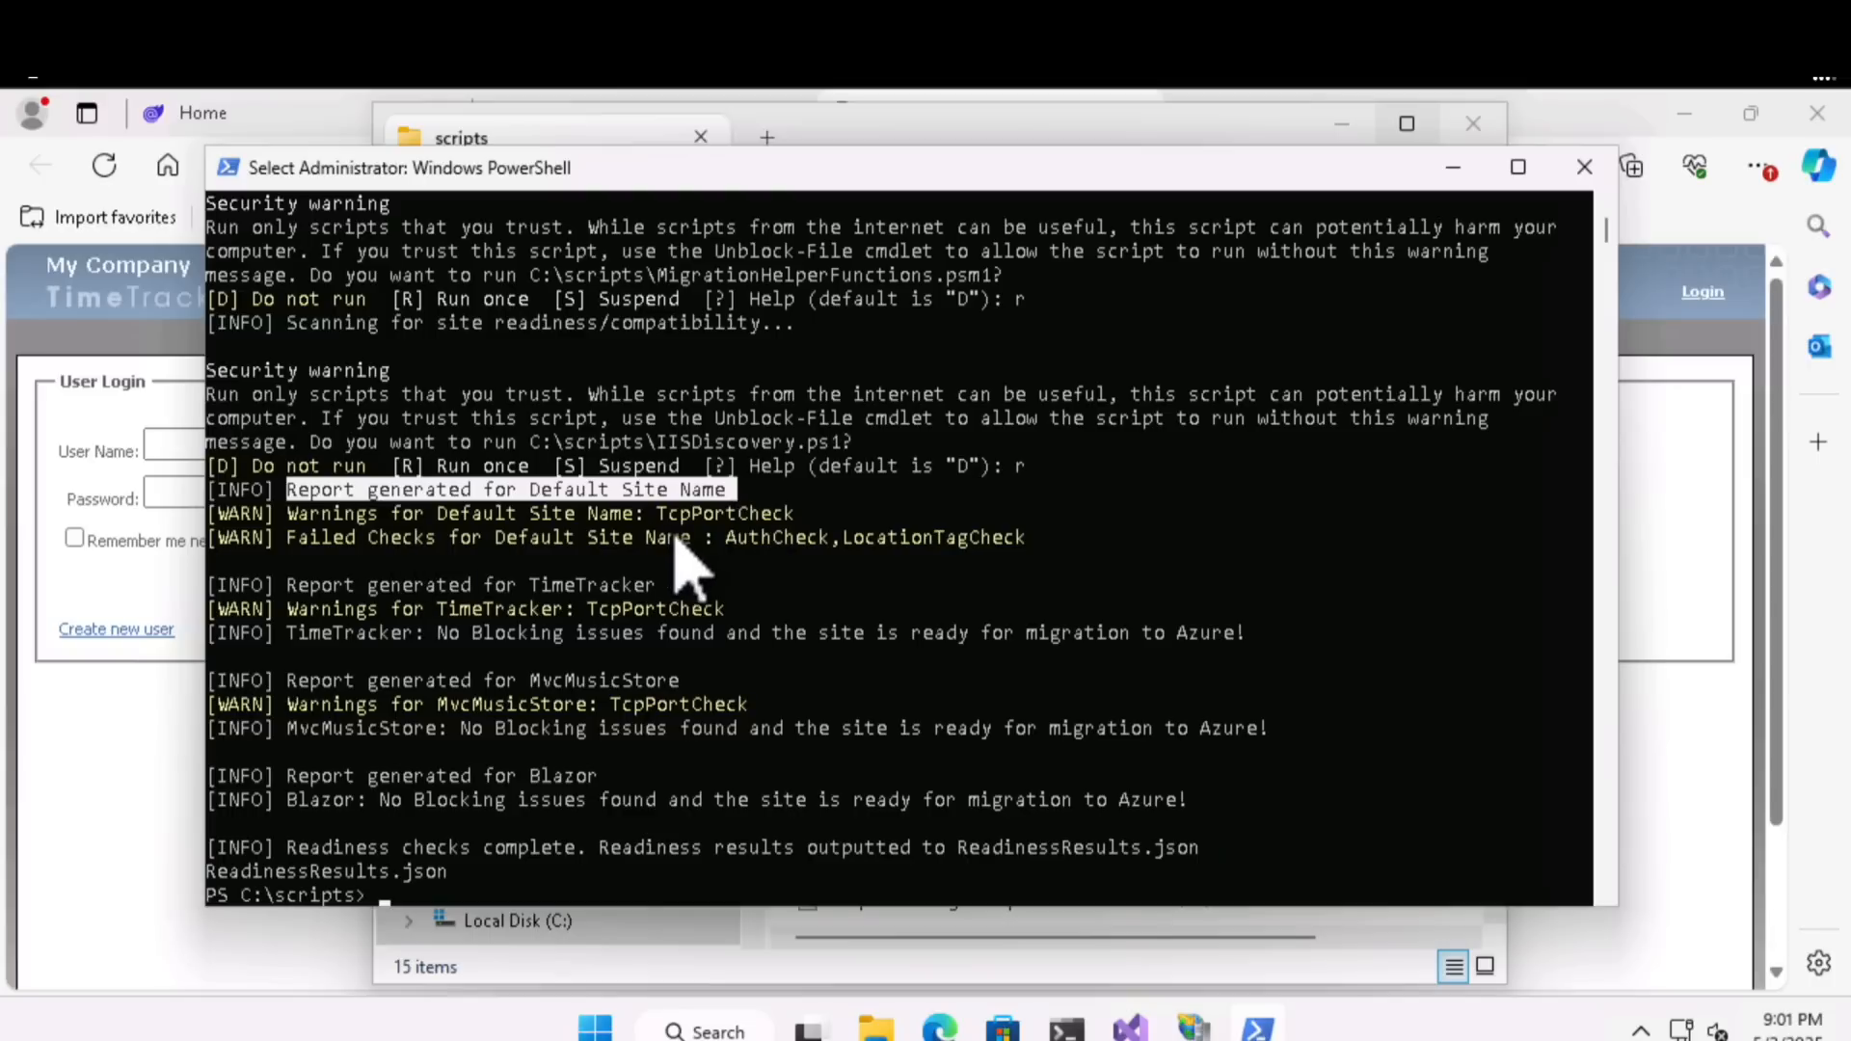
{"action": "left_click_drag", "start_coordinate": [311, 585], "coordinate": [644, 619]}
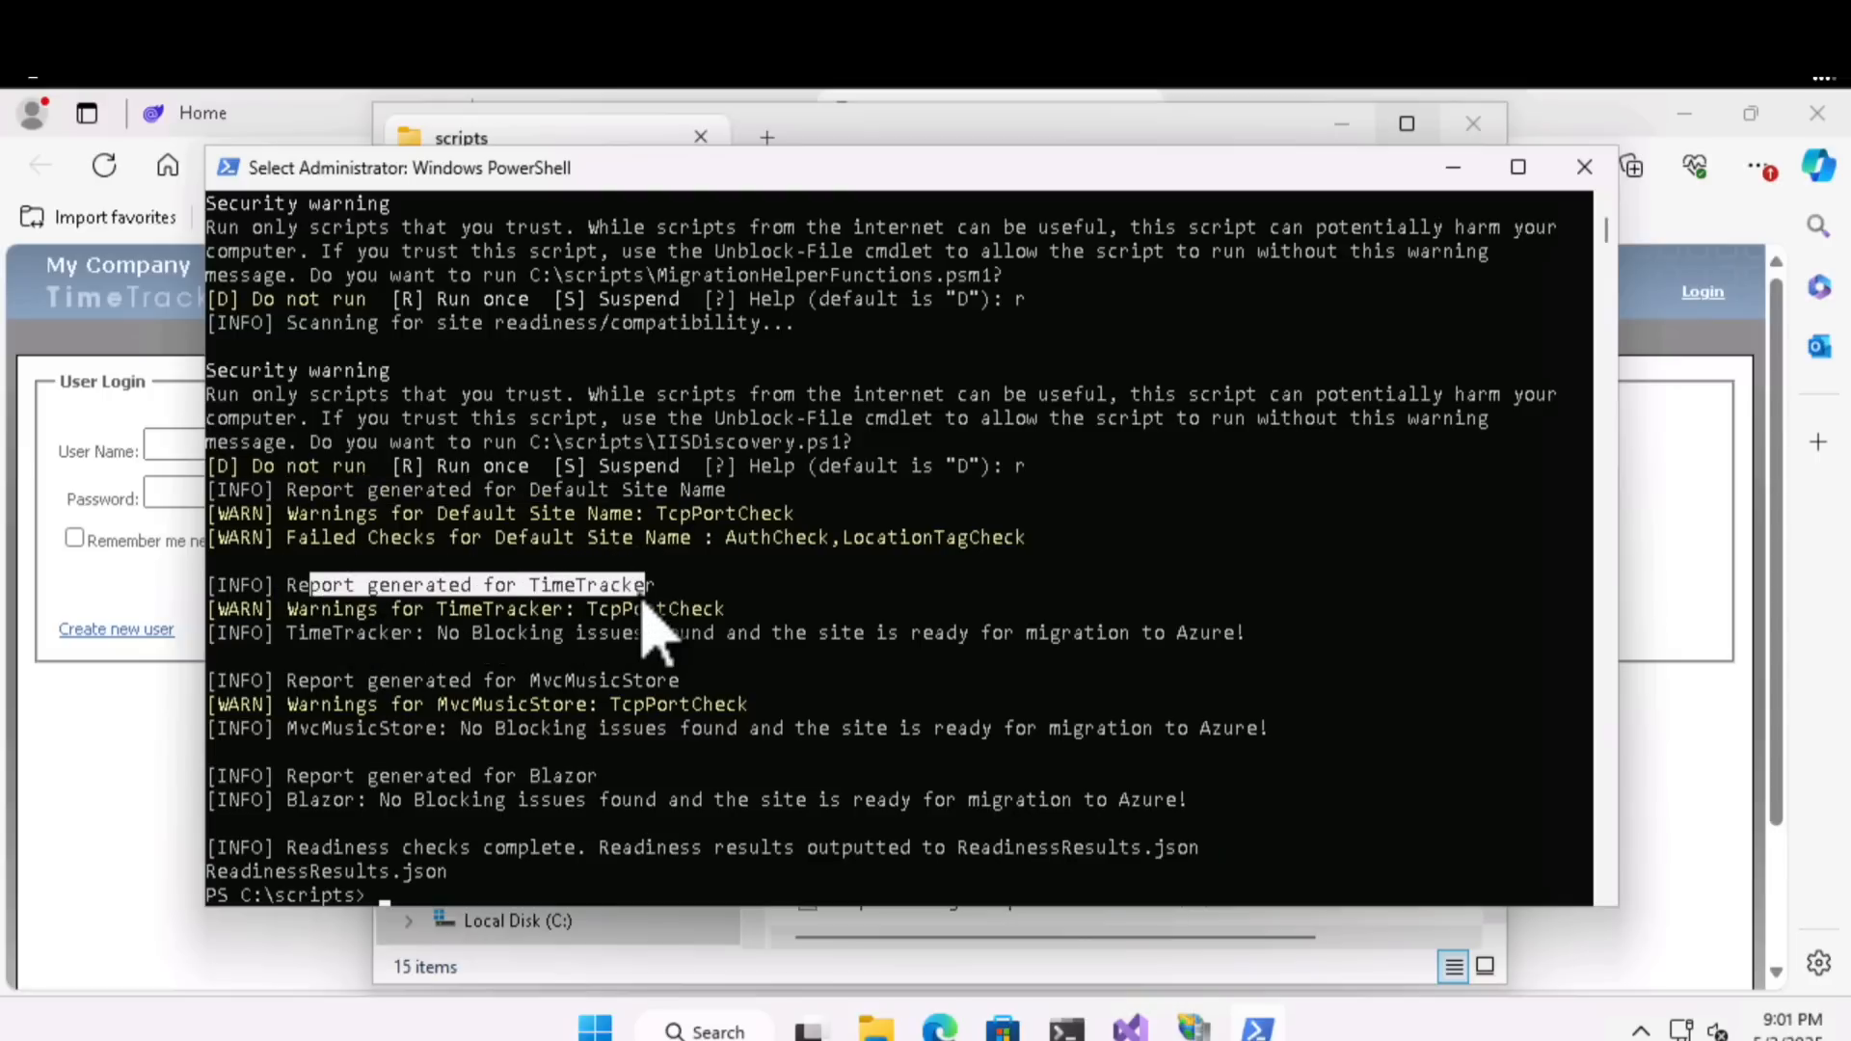
{"action": "left_click_drag", "start_coordinate": [438, 633], "coordinate": [577, 634]}
{"action": "left_click_drag", "start_coordinate": [748, 648], "coordinate": [1136, 648]}
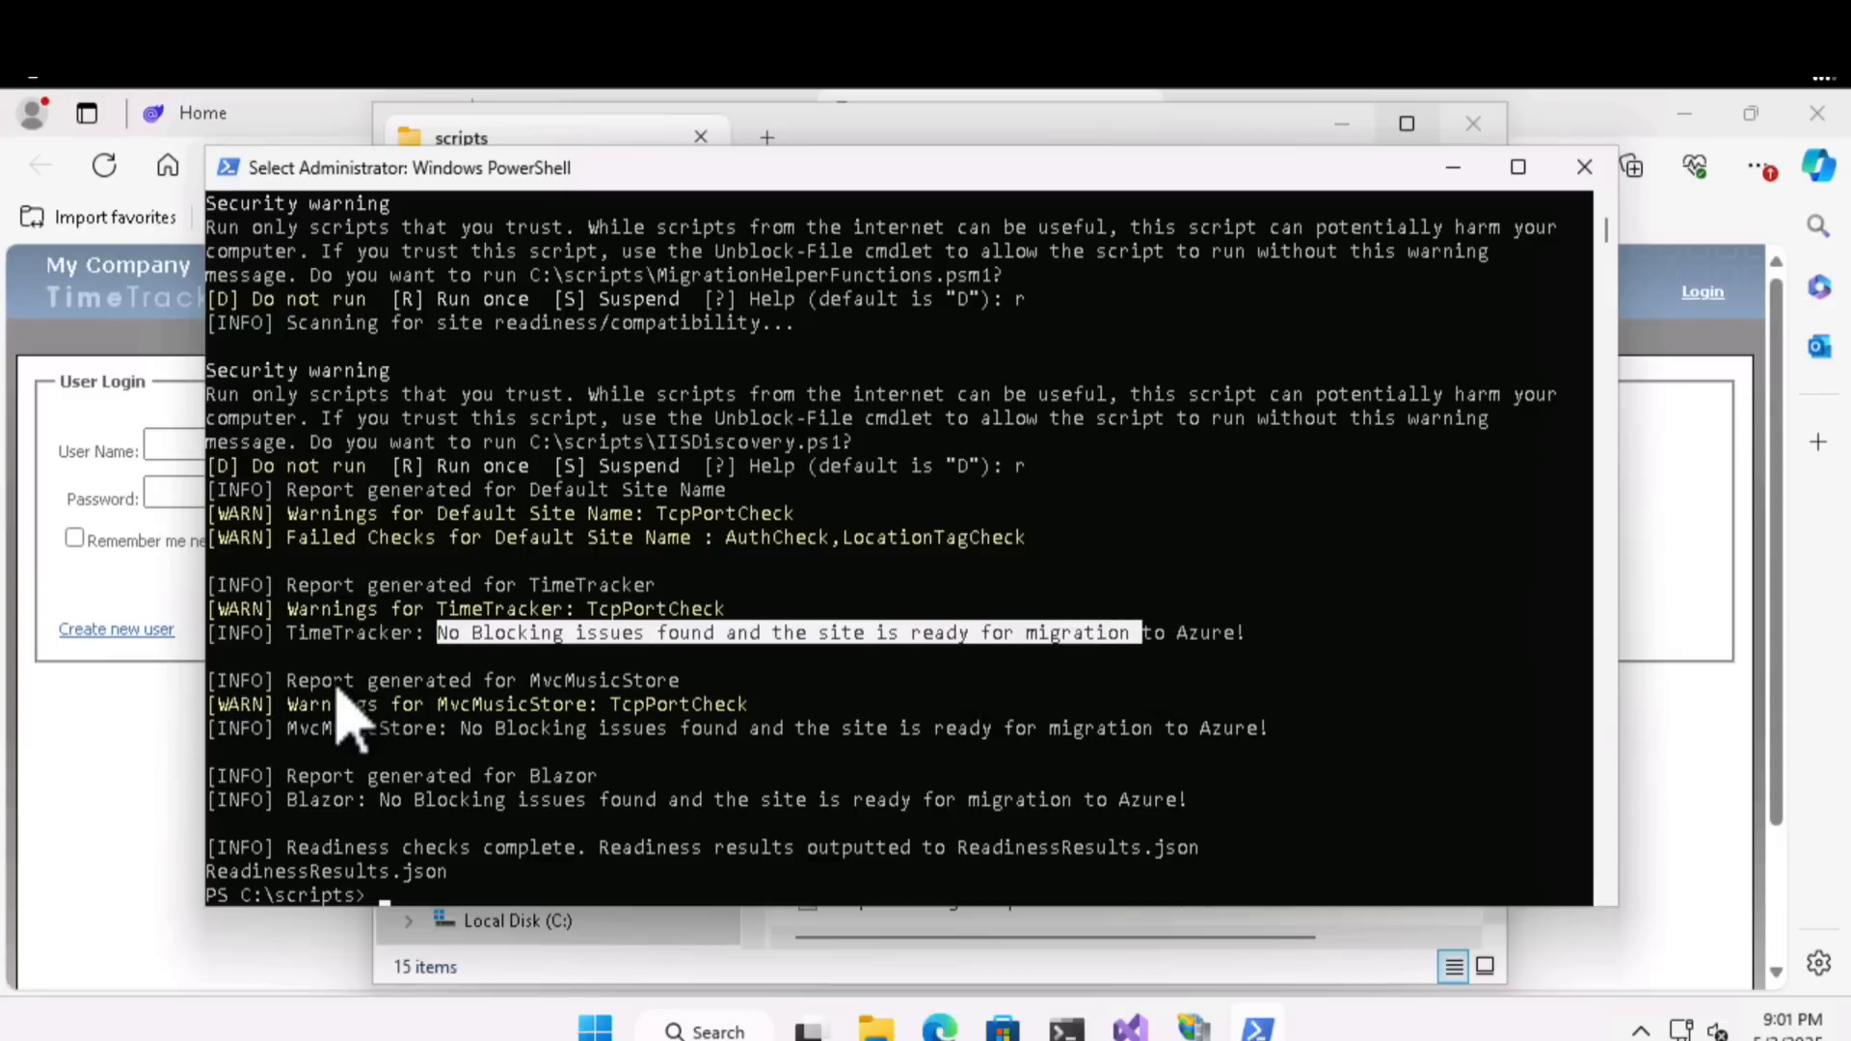
{"action": "left_click_drag", "start_coordinate": [323, 681], "coordinate": [681, 687]}
{"action": "left_click_drag", "start_coordinate": [461, 728], "coordinate": [1109, 735]}
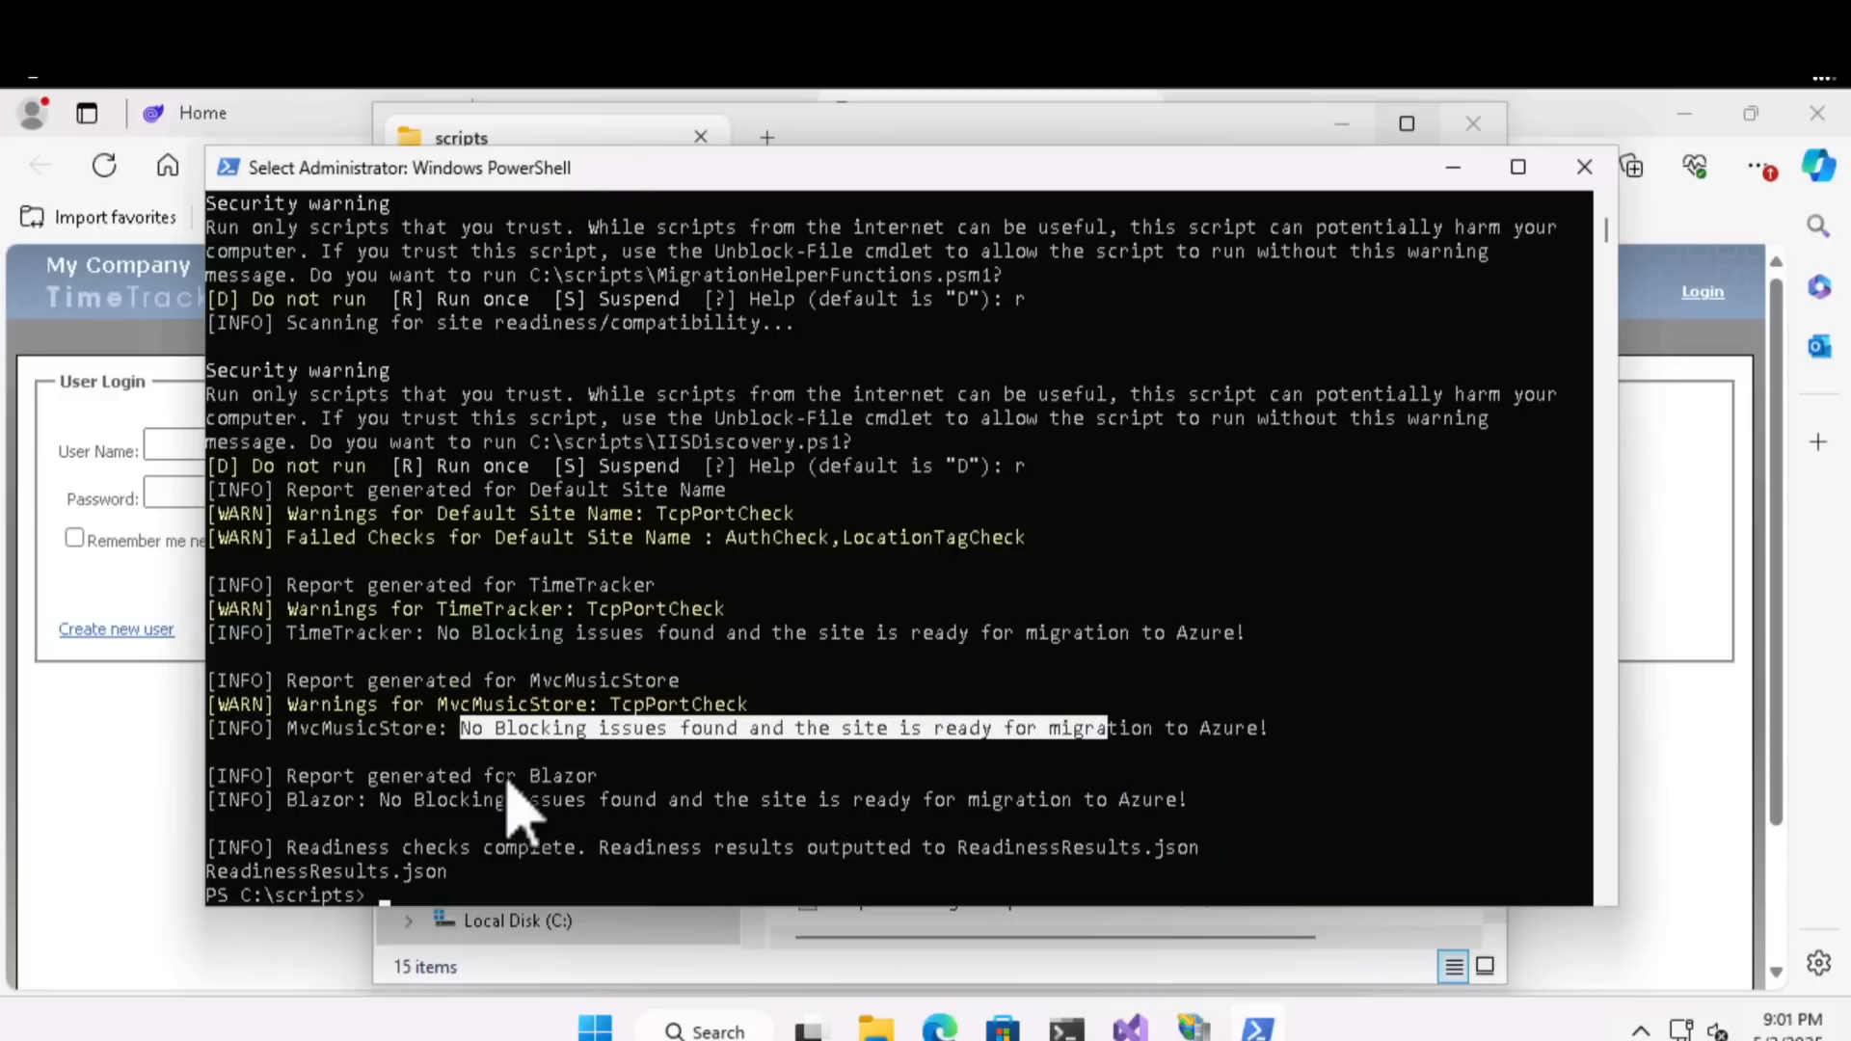
{"action": "left_click", "coordinate": [364, 783]}
{"action": "left_click_drag", "start_coordinate": [364, 783], "coordinate": [600, 781]}
{"action": "left_click_drag", "start_coordinate": [405, 800], "coordinate": [1073, 803]}
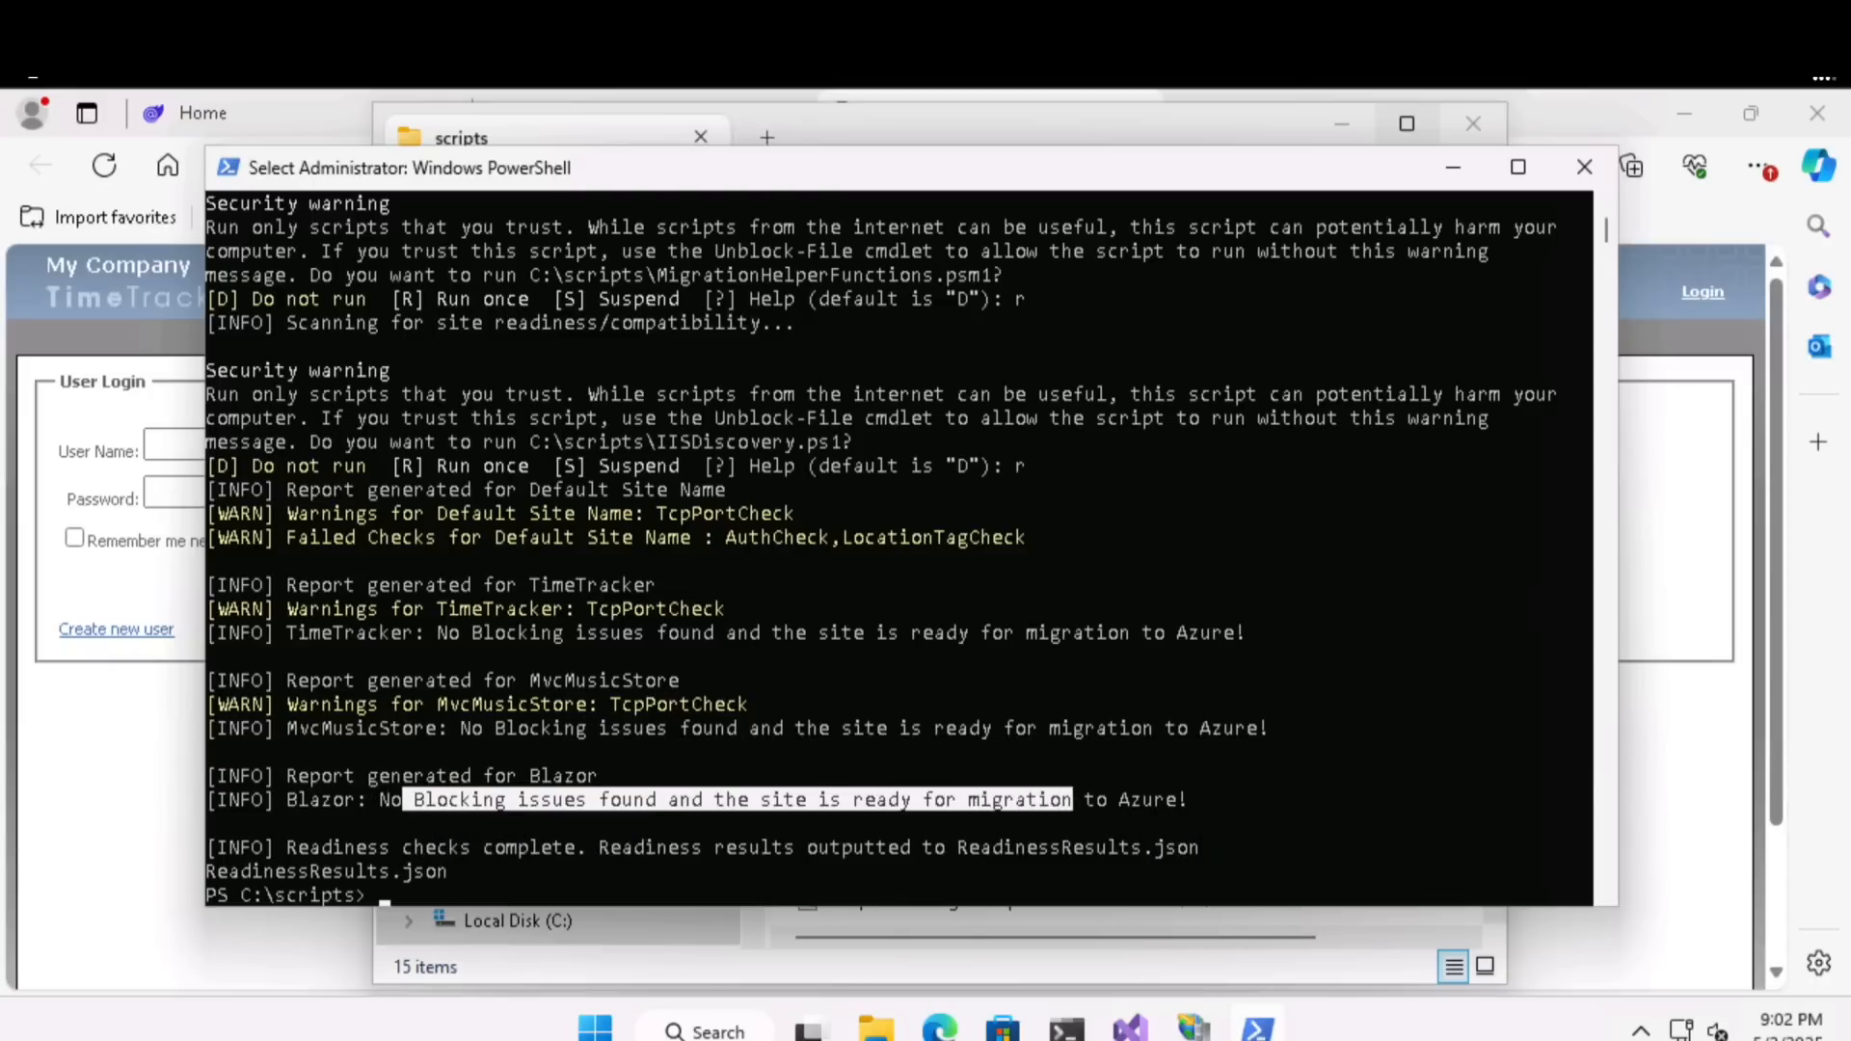
{"action": "left_click", "coordinate": [338, 608]}
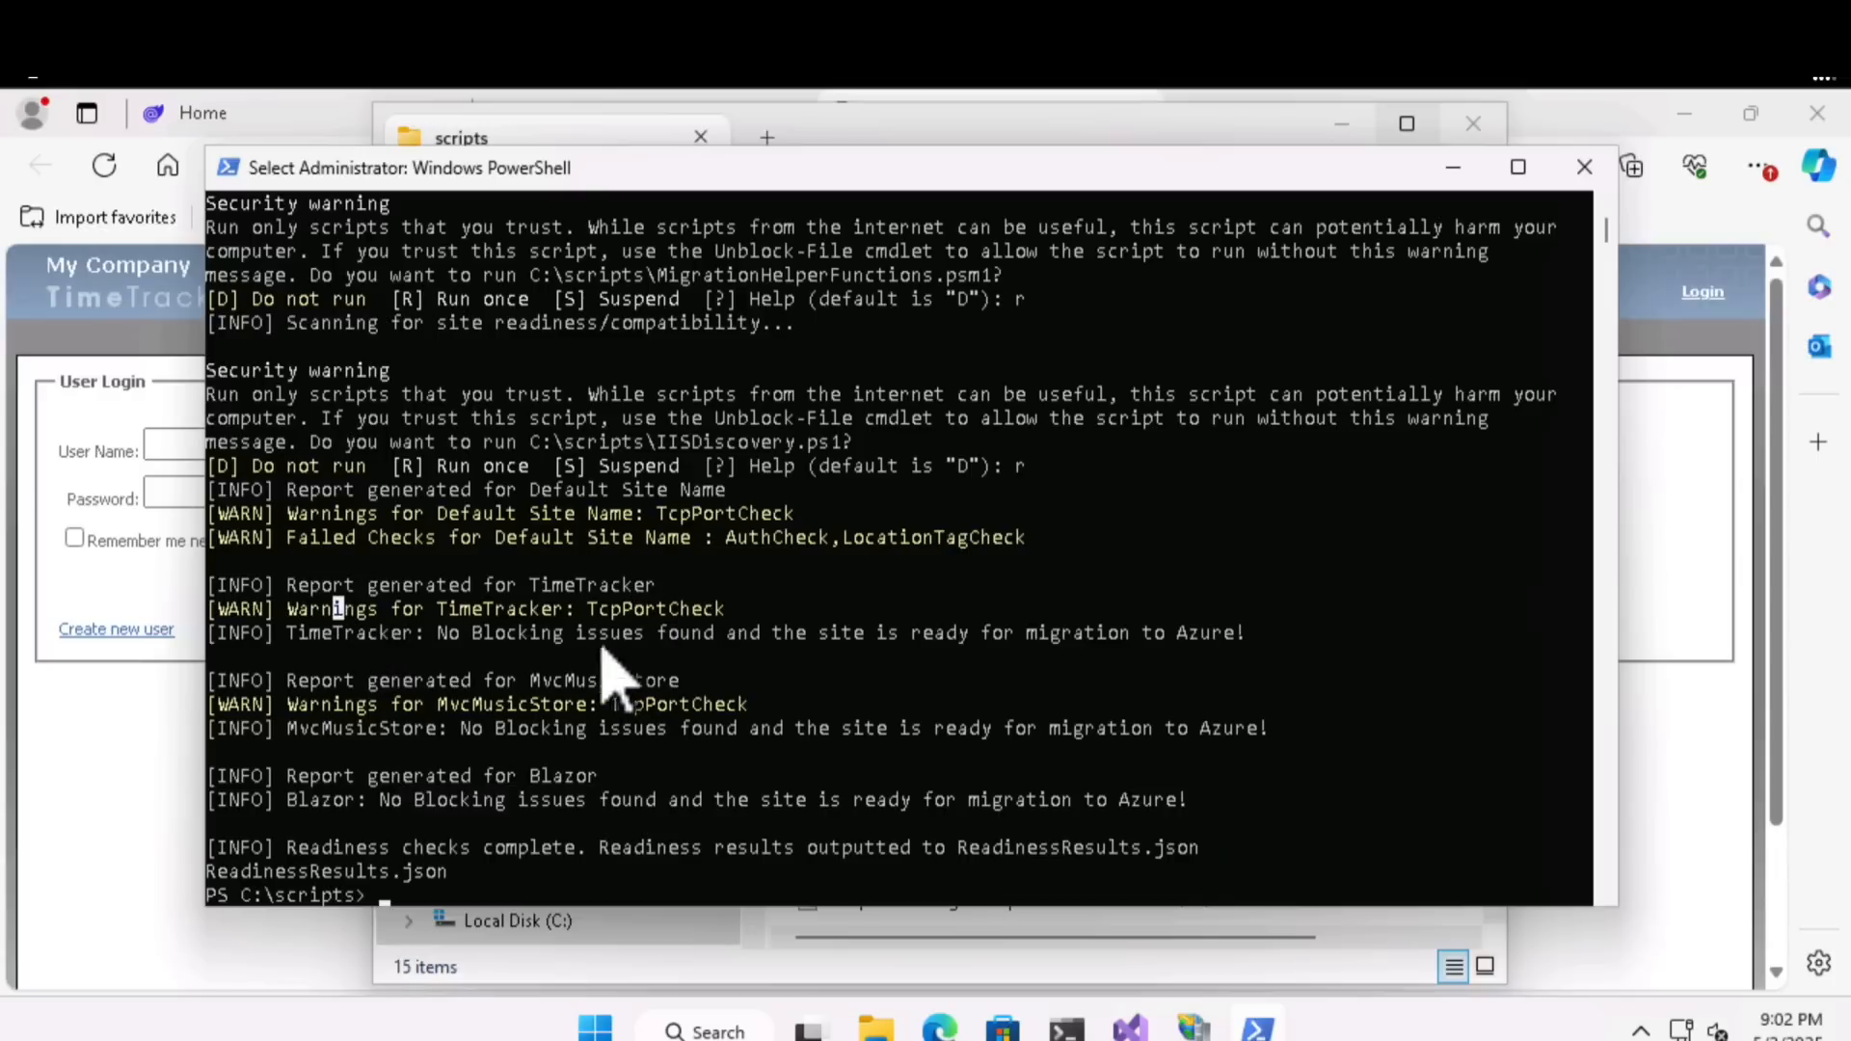
{"action": "left_click_drag", "start_coordinate": [415, 704], "coordinate": [608, 716]}
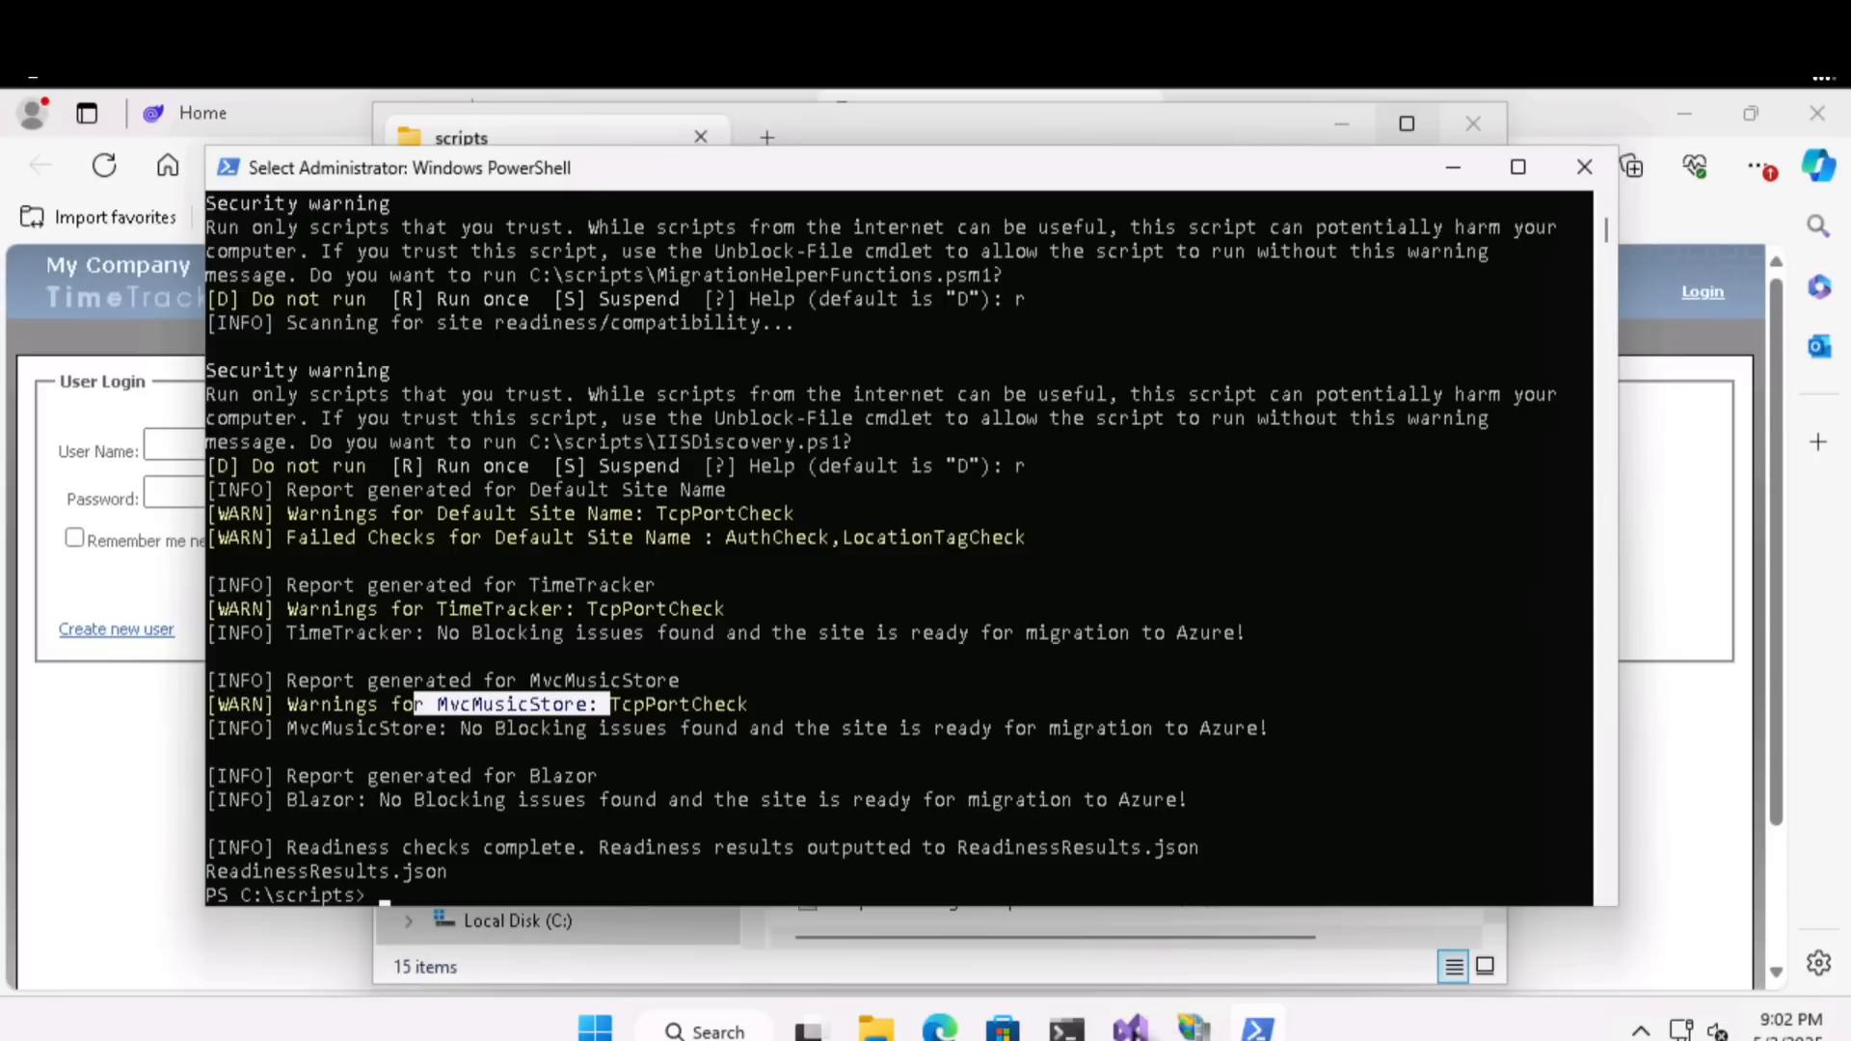
- Bring up Visual Studio 2022, and minimize it along with the browser, IIS Manager, File Explorer and PowerShell windows
{"action": "left_click", "coordinate": [1134, 1032]}
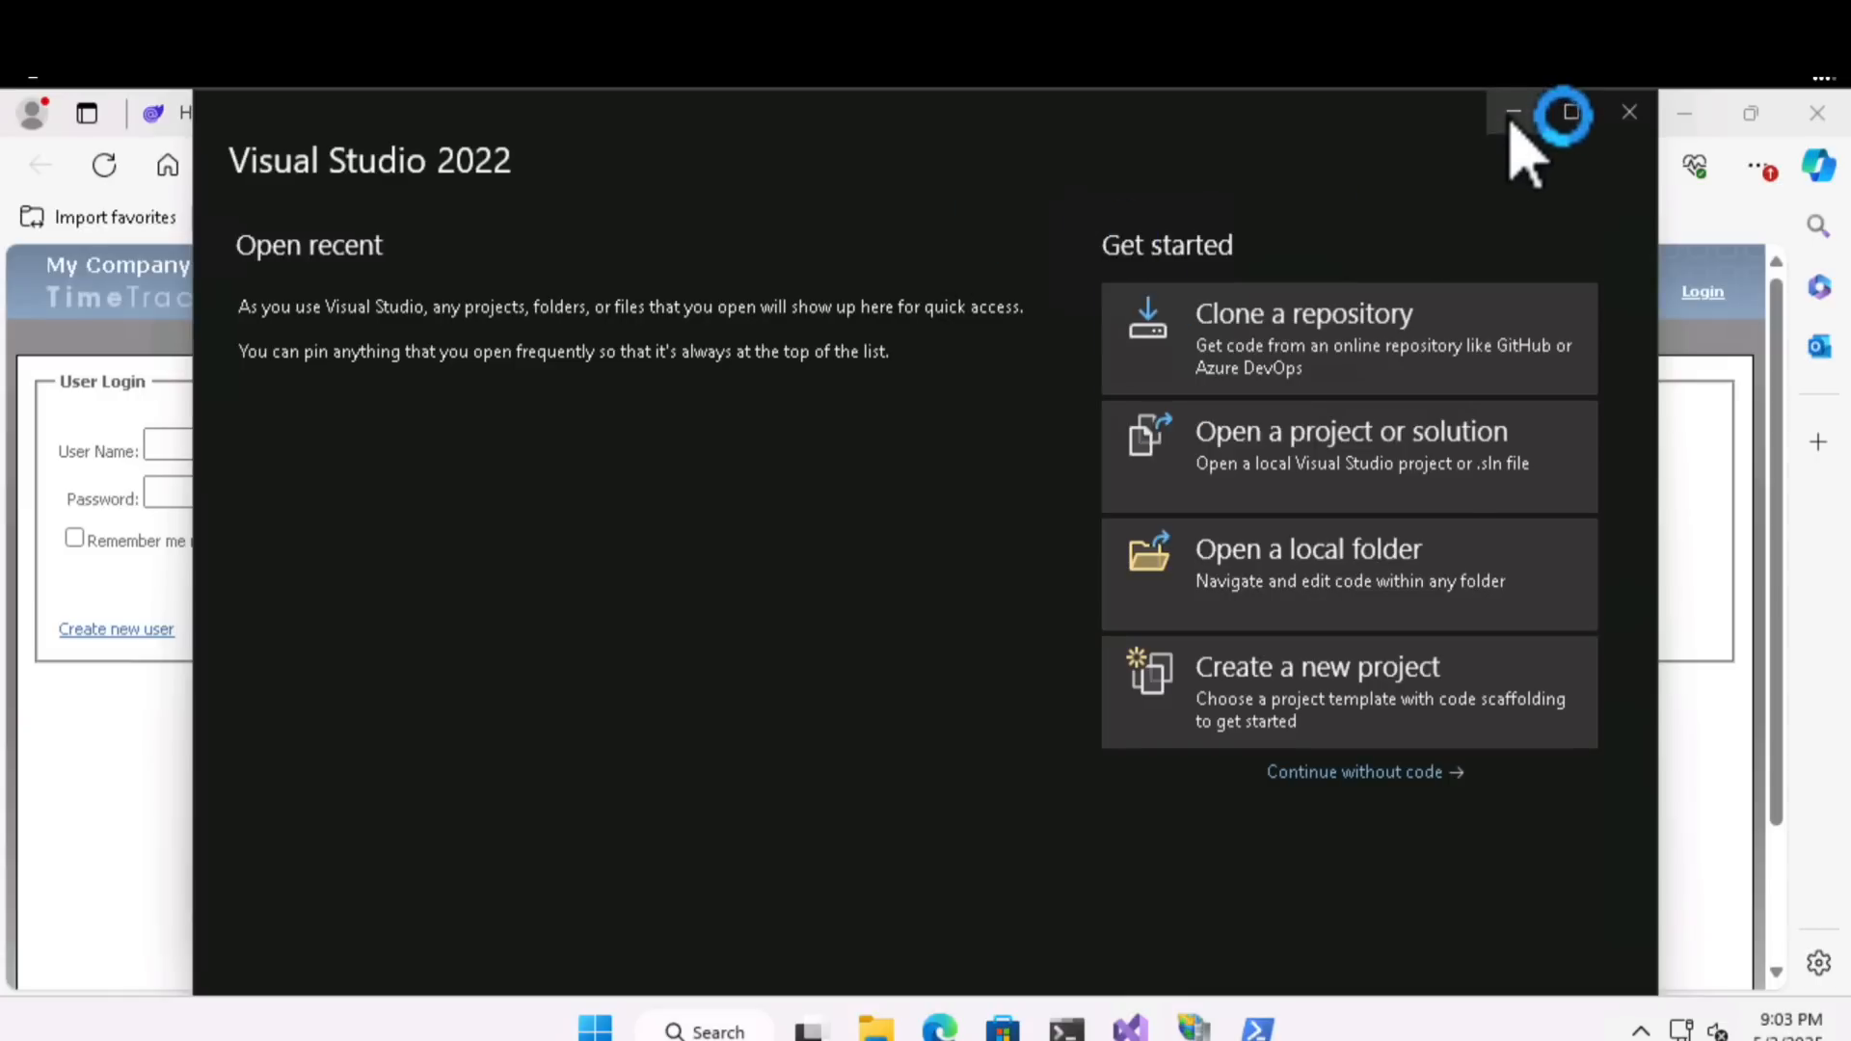
{"action": "left_click", "coordinate": [1511, 123]}
{"action": "left_click", "coordinate": [1682, 111]}
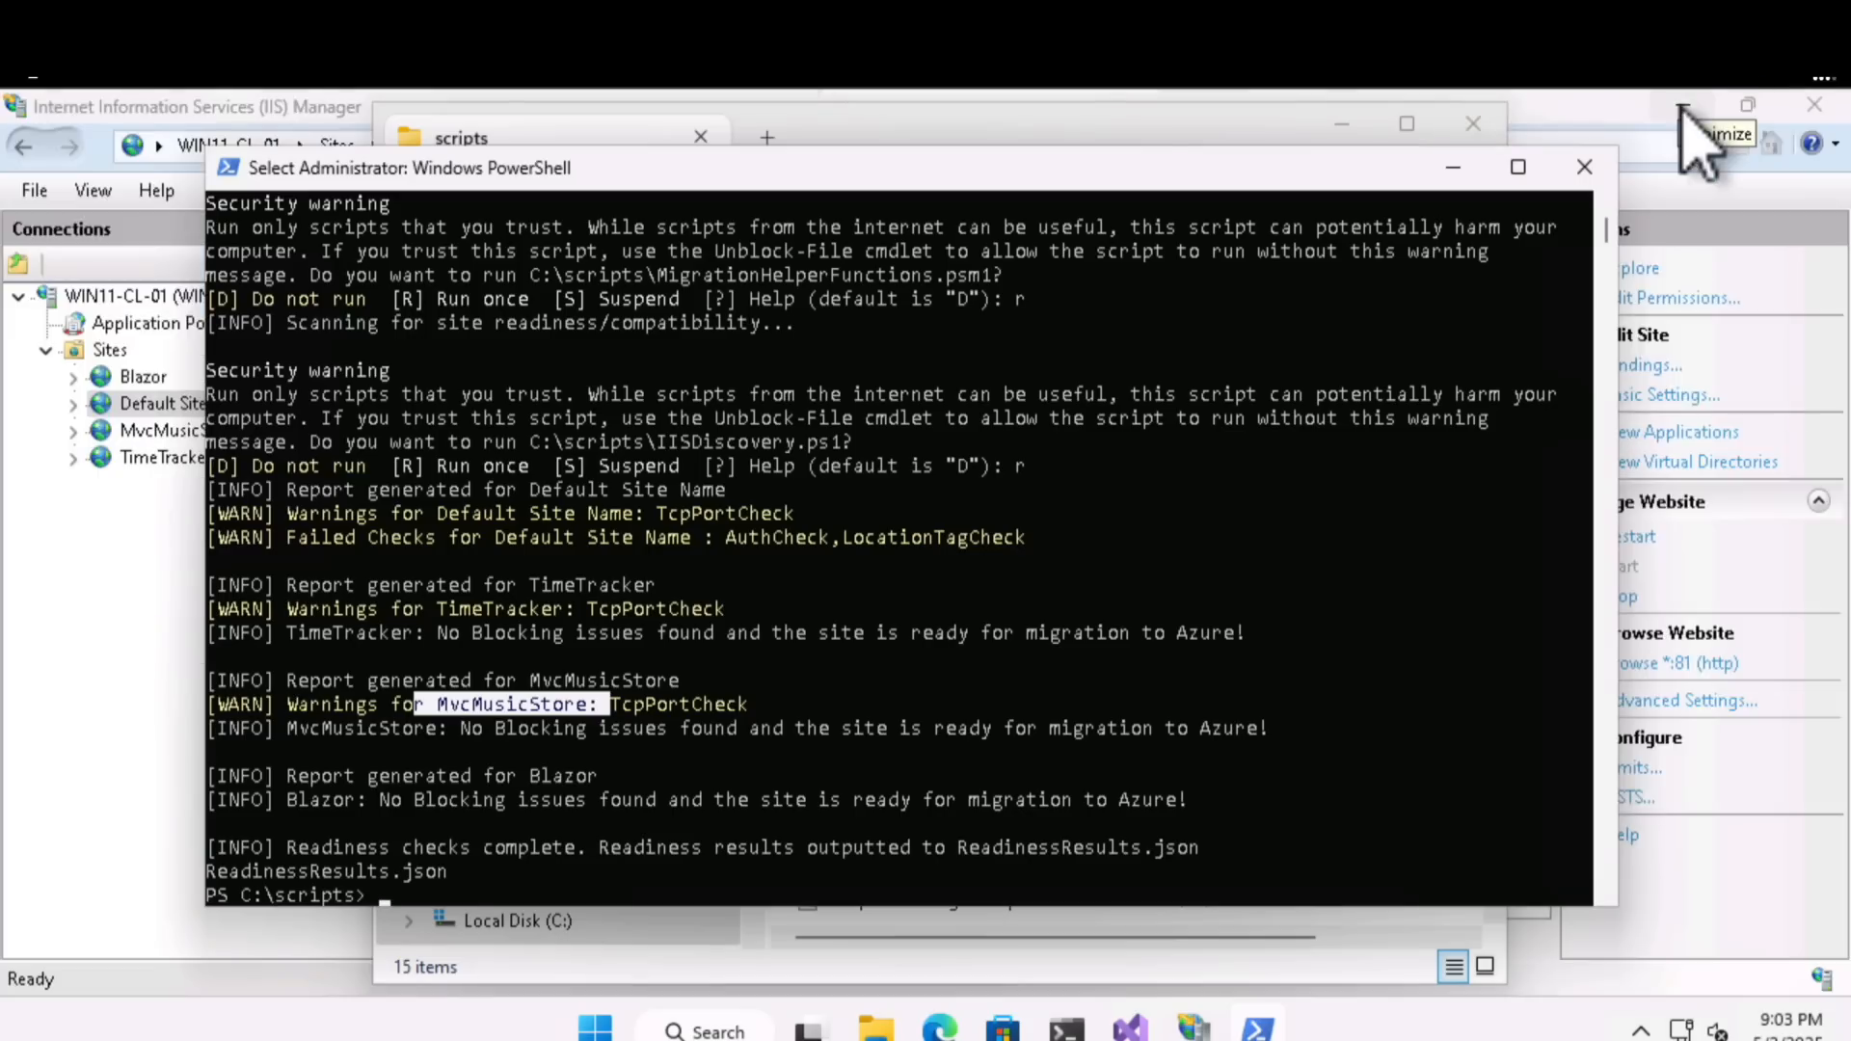
{"action": "left_click", "coordinate": [1682, 111]}
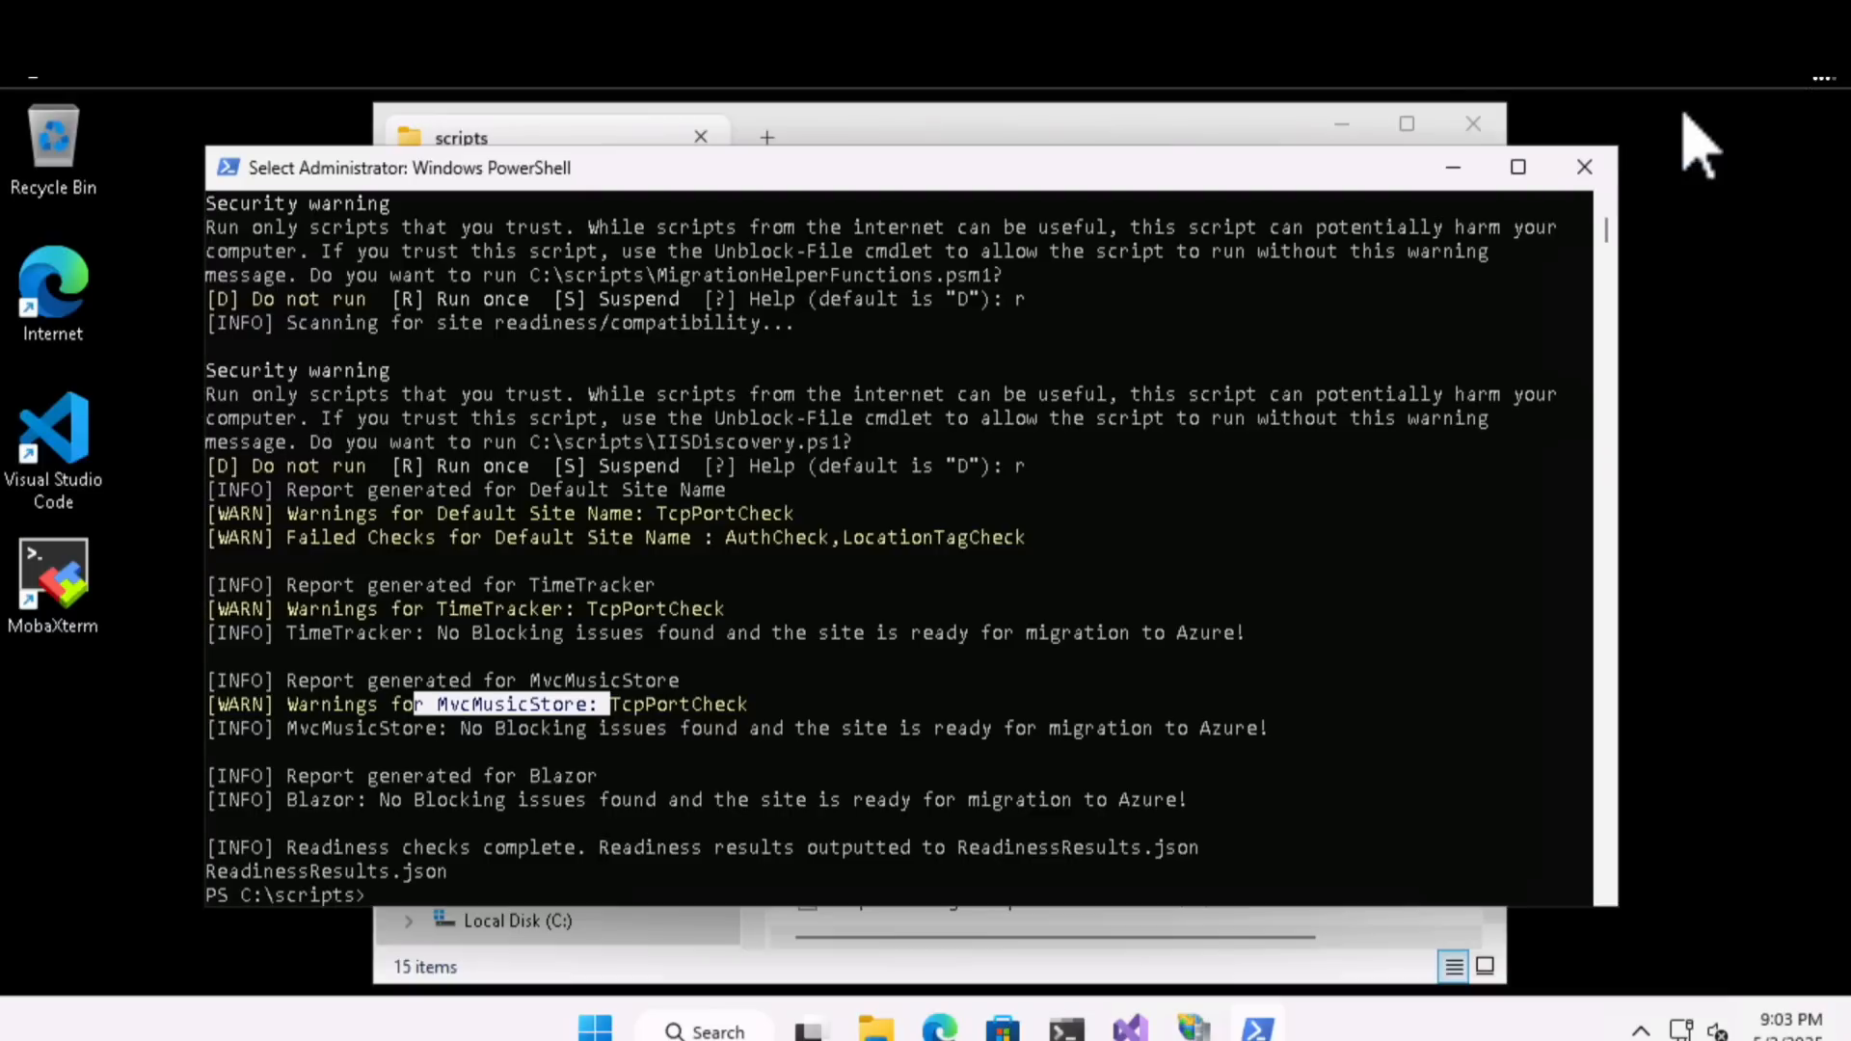
{"action": "left_click", "coordinate": [1343, 124]}
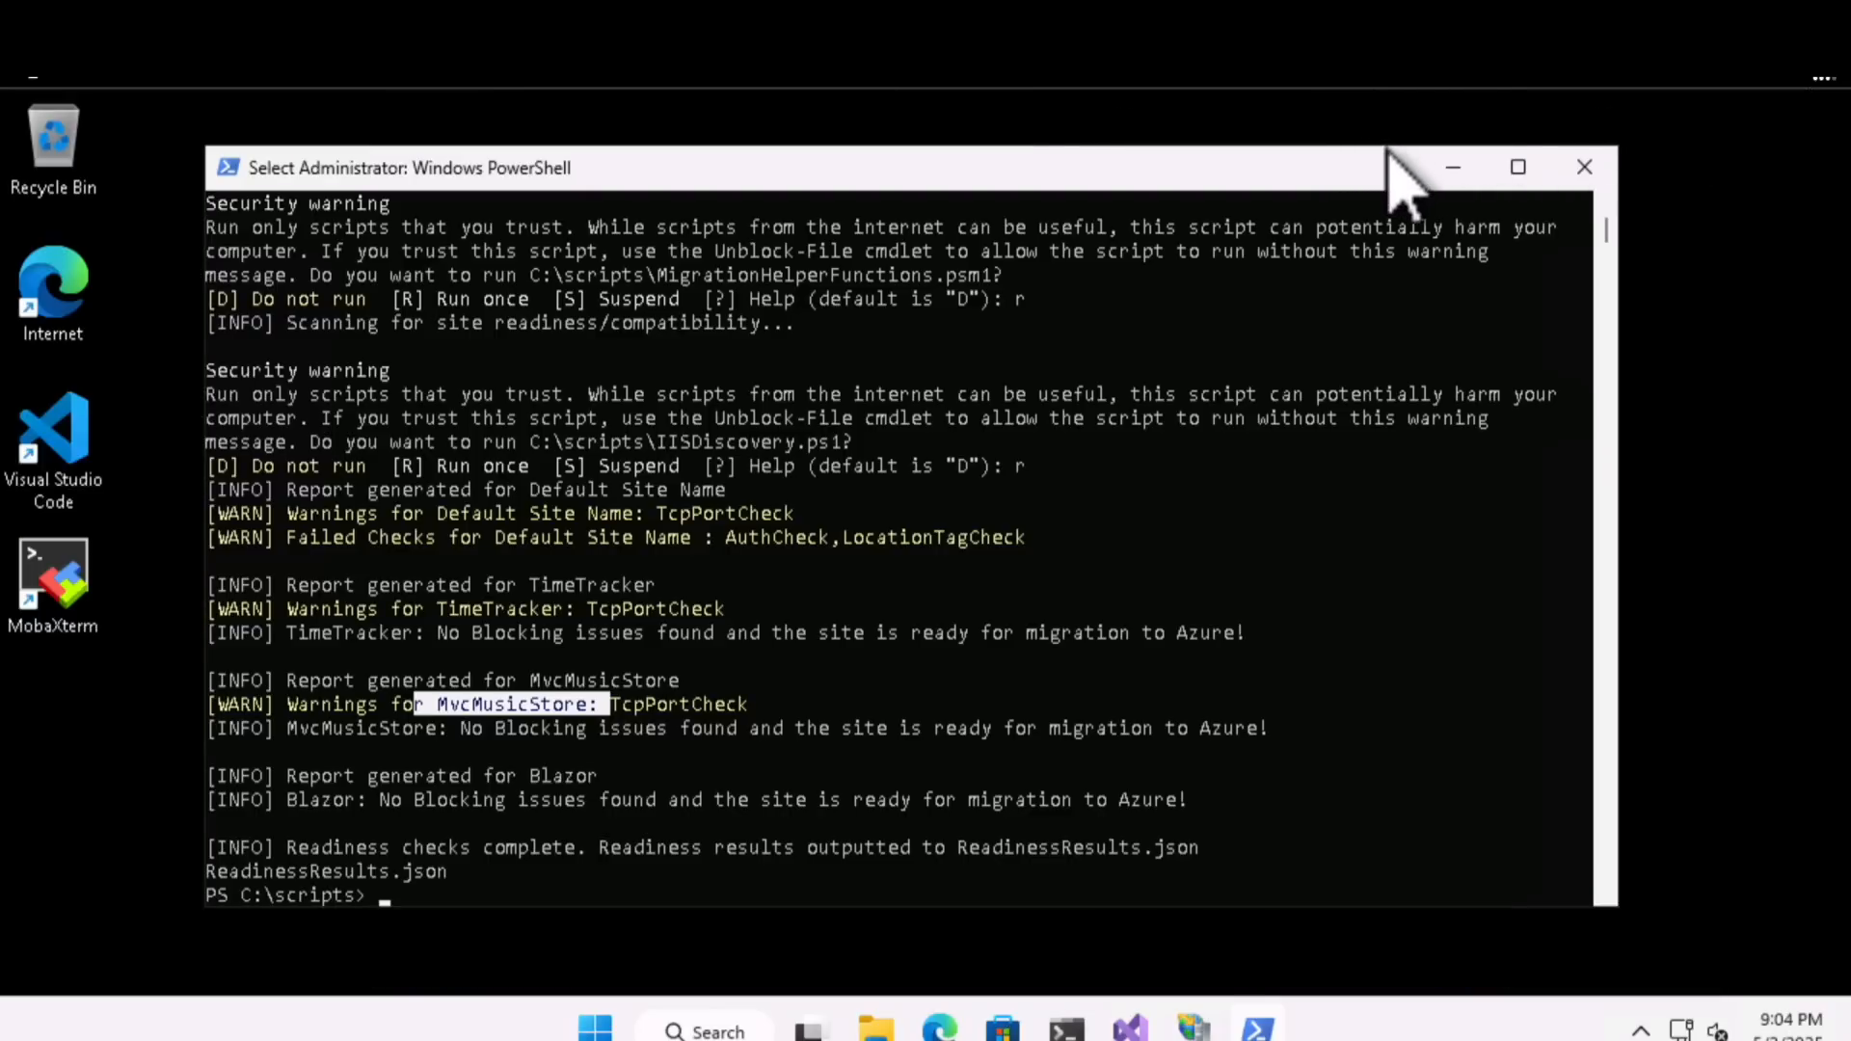
{"action": "left_click", "coordinate": [1453, 168]}
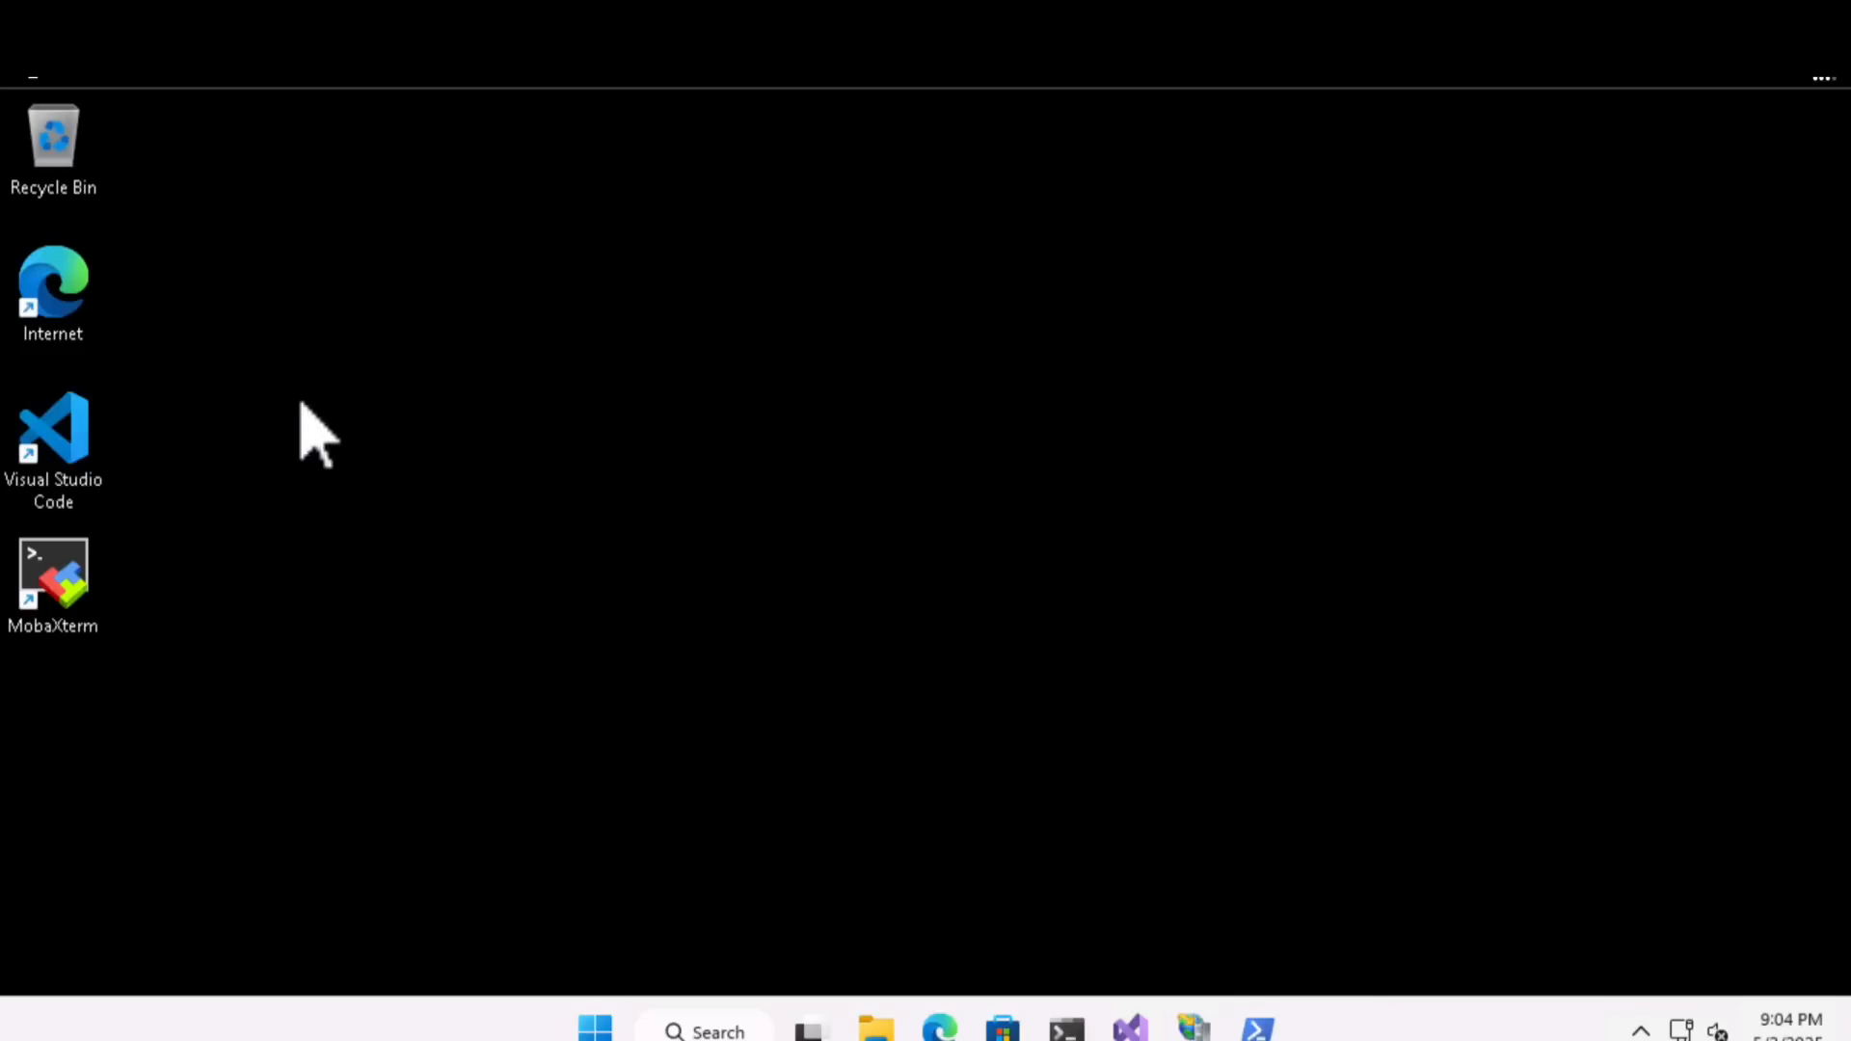
- Launch Visual Studio 2022 as administrator, allow the elevation, continue without code and dismiss the sign-in dialog
{"action": "key", "text": "super"}
{"action": "right_click", "coordinate": [991, 652]}
{"action": "left_click", "coordinate": [1085, 784]}
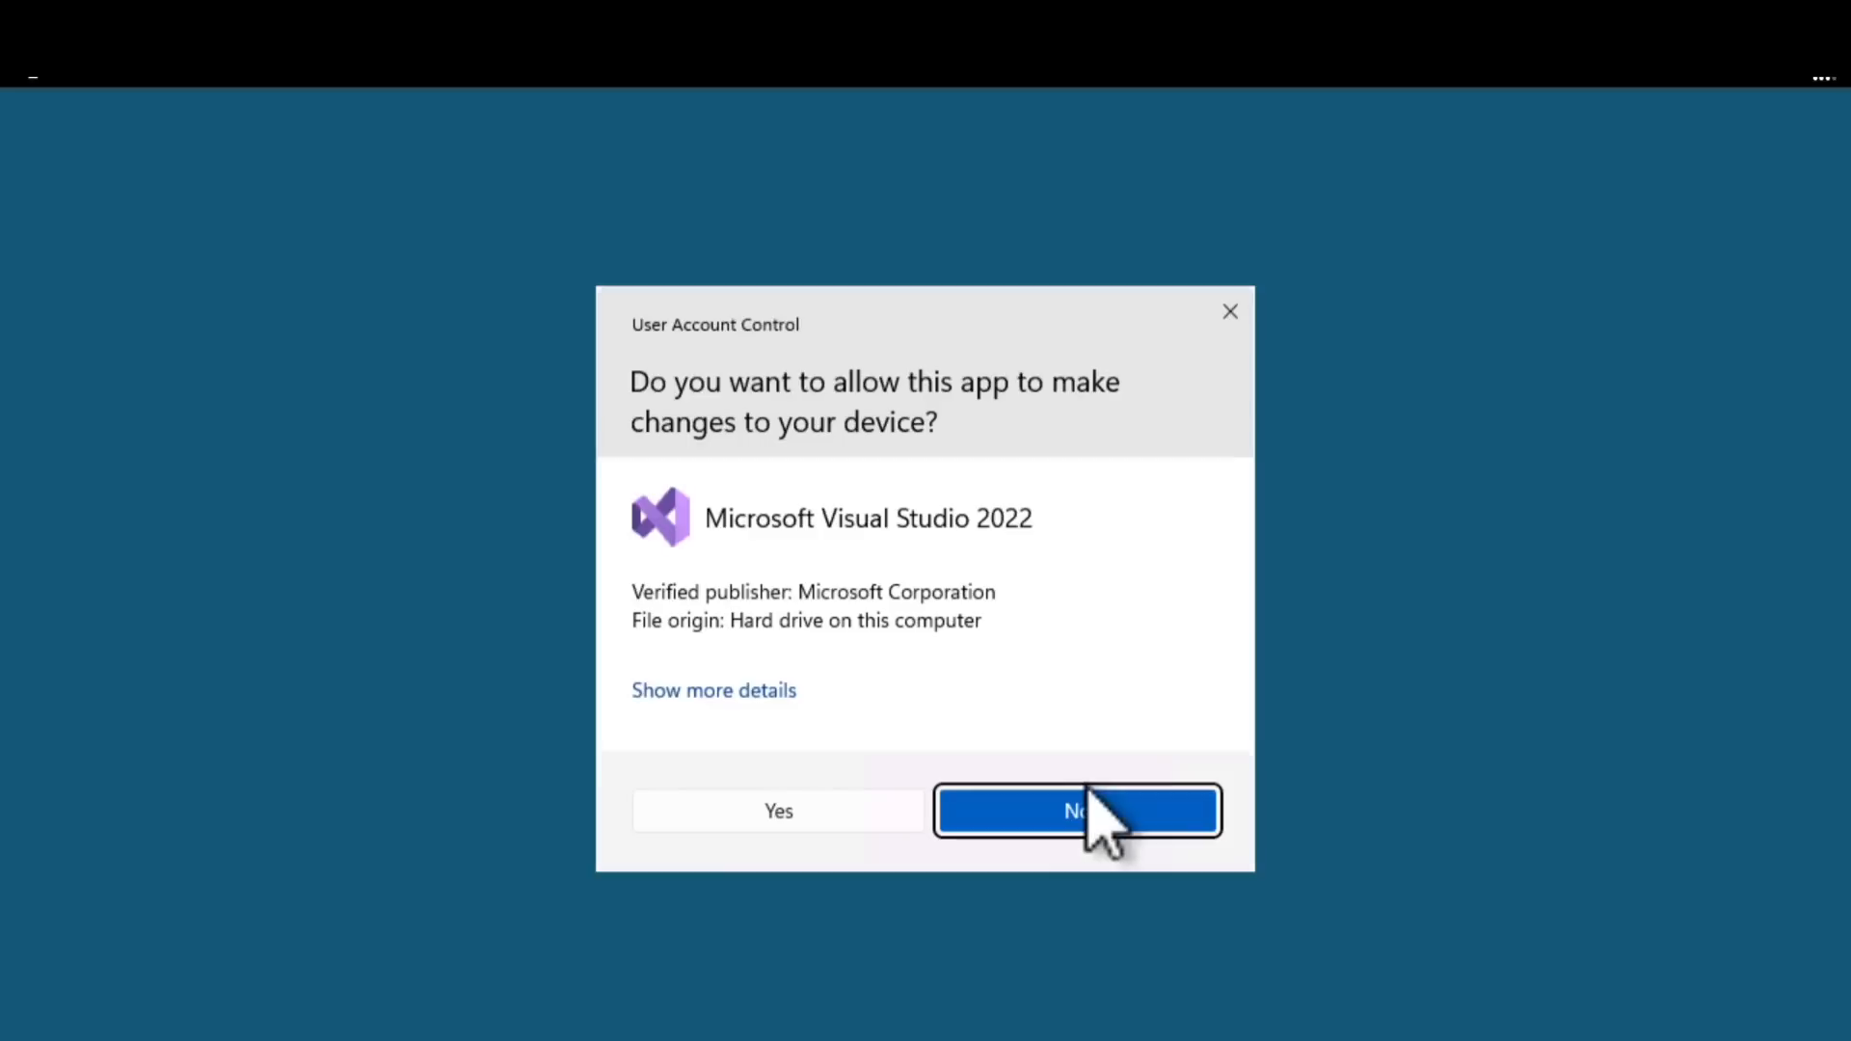
{"action": "left_click", "coordinate": [857, 815]}
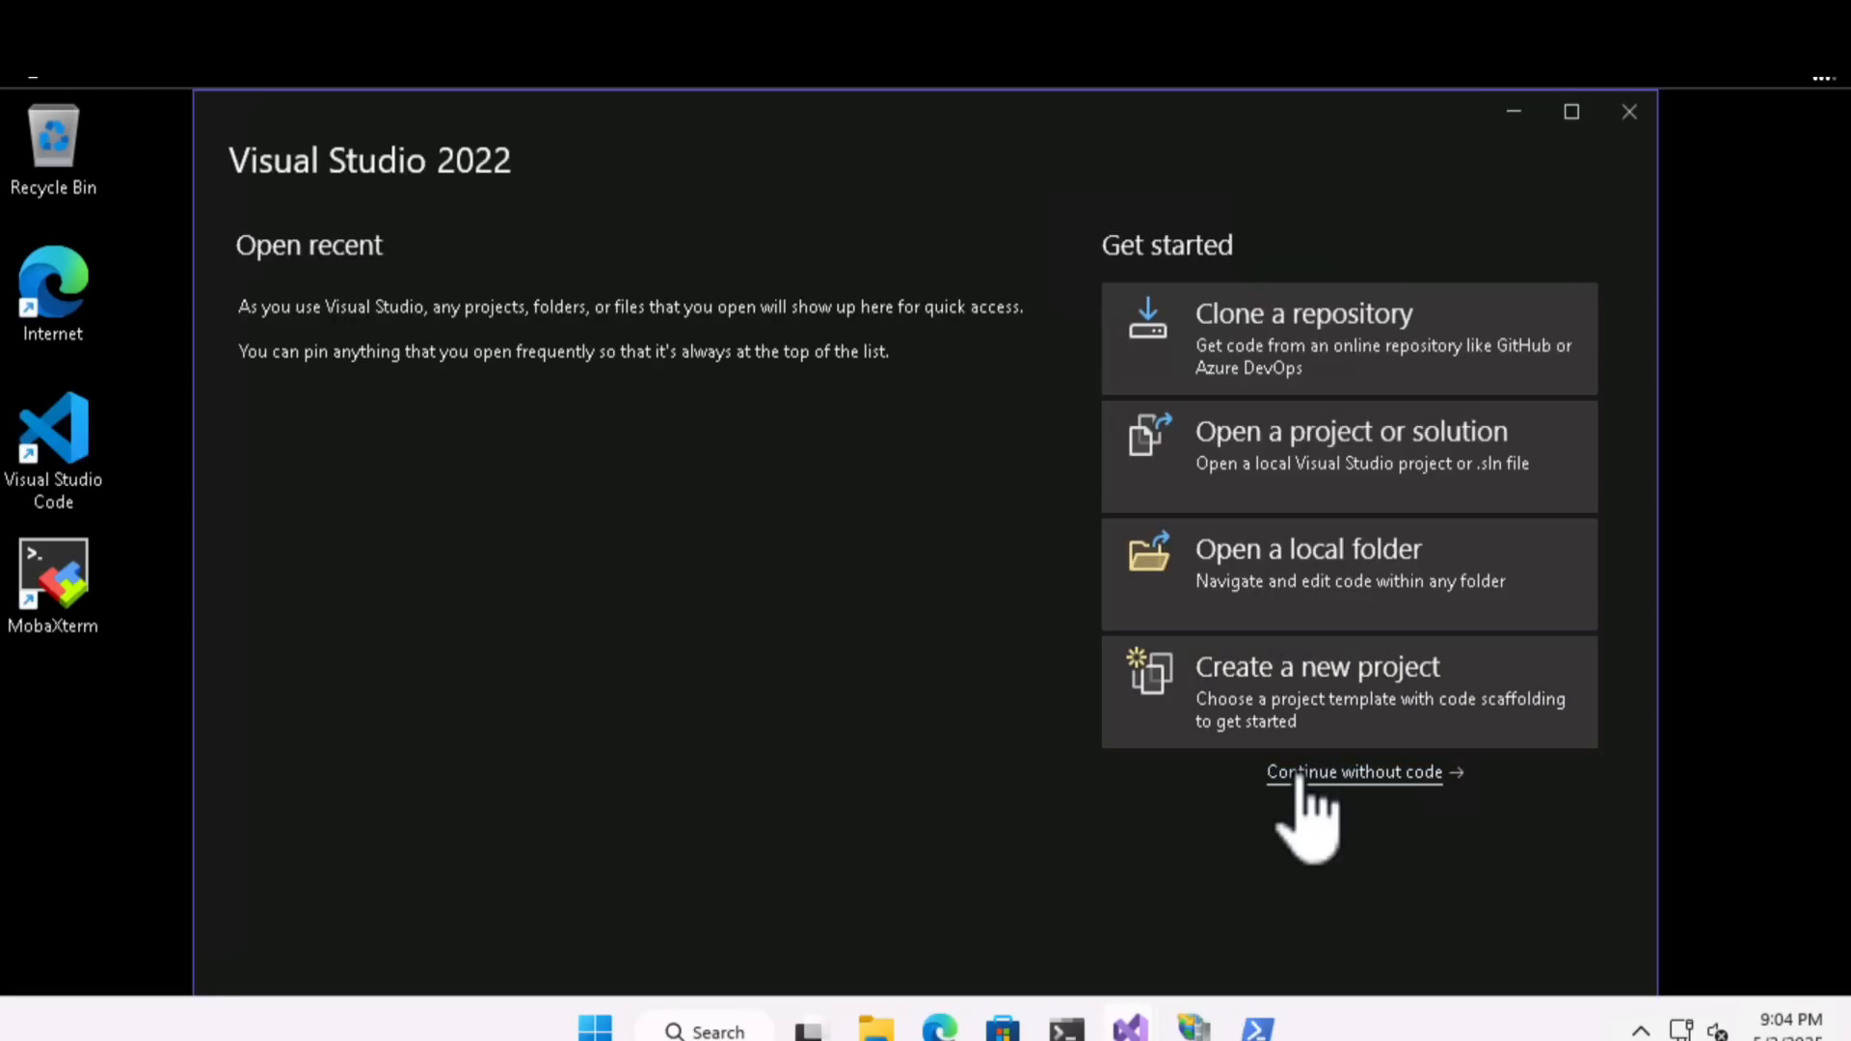
{"action": "left_click", "coordinate": [1301, 774]}
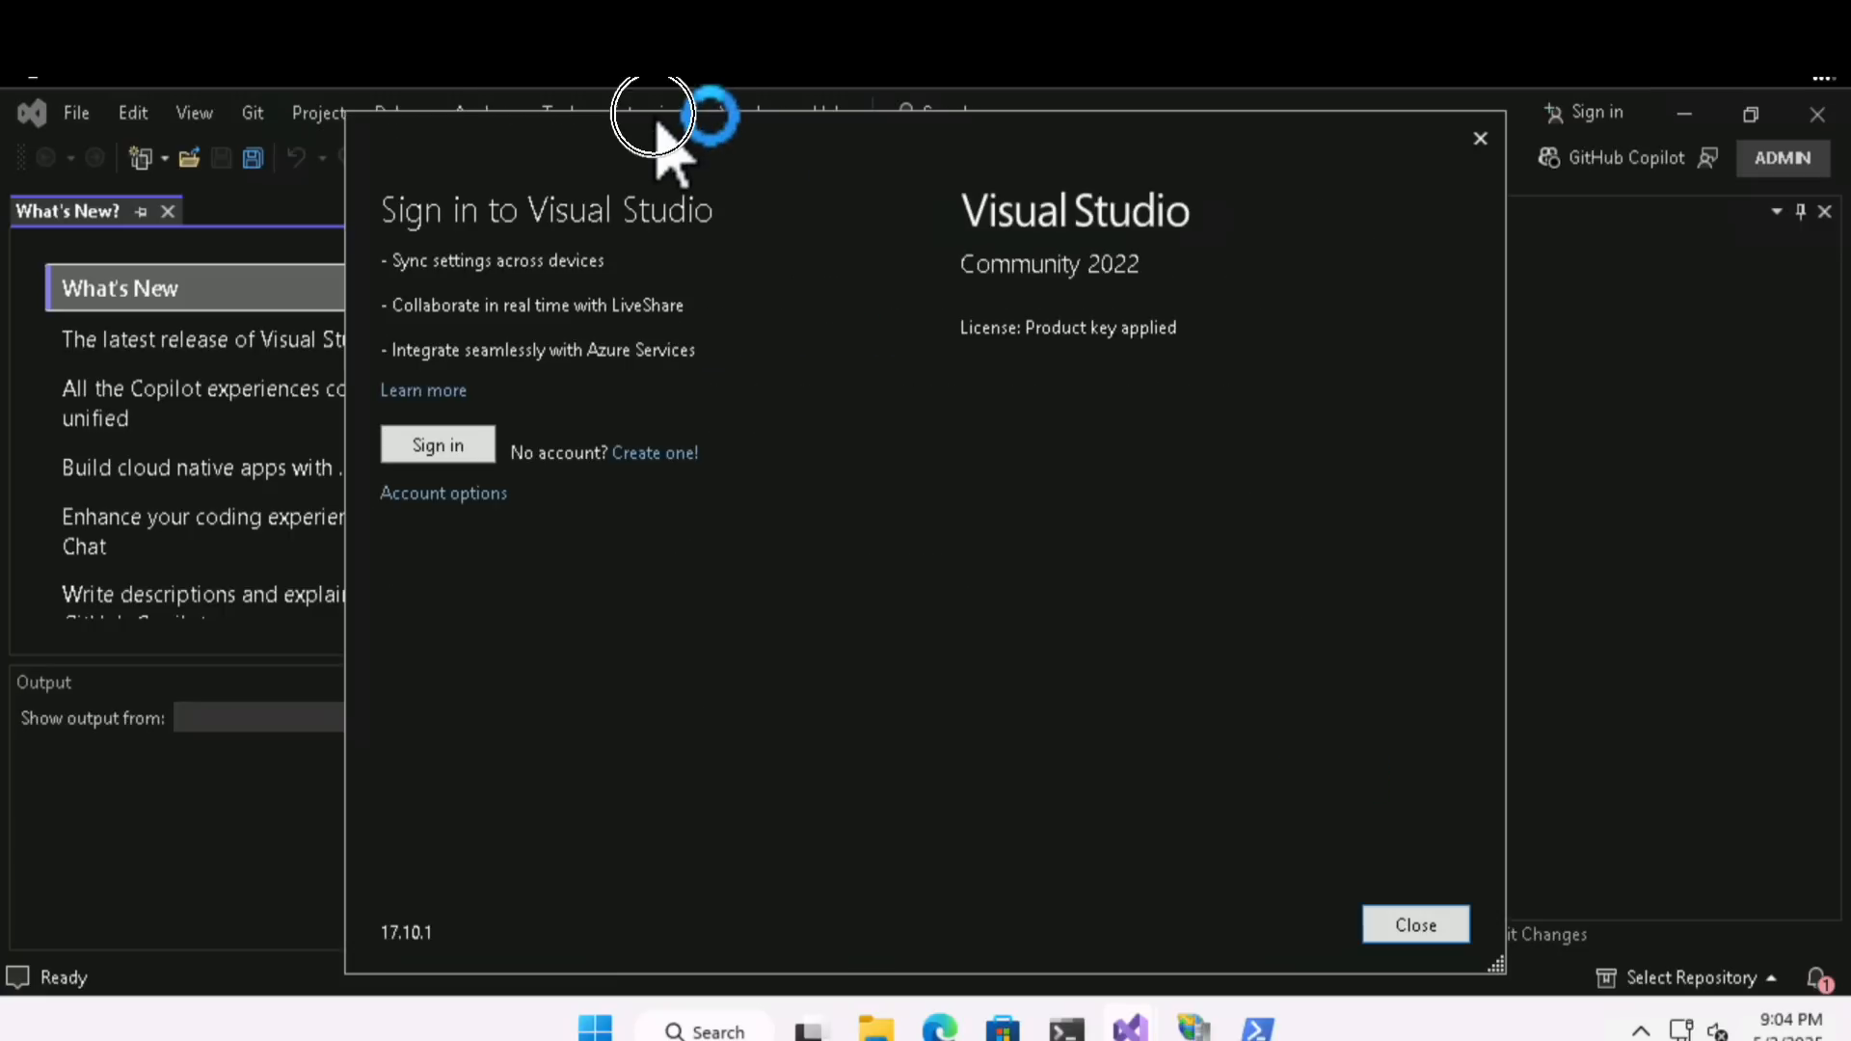
{"action": "left_click", "coordinate": [1480, 137]}
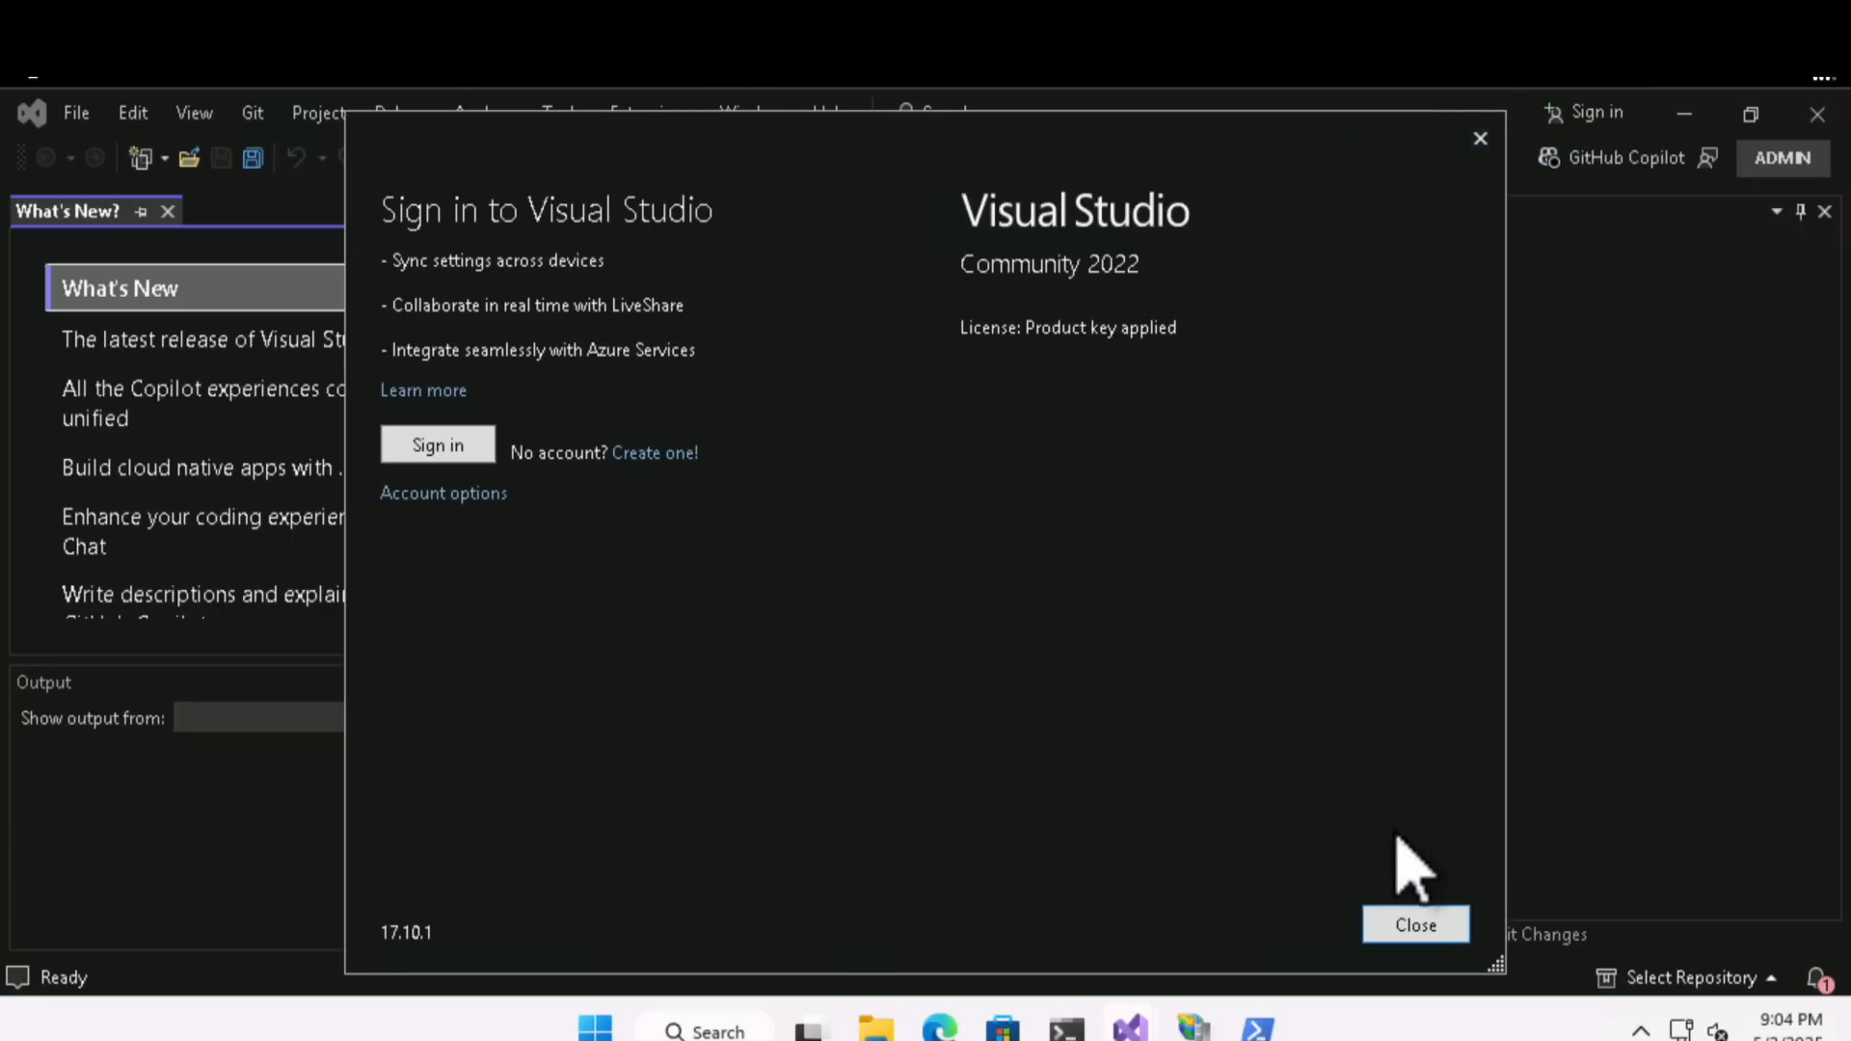
{"action": "left_click", "coordinate": [1410, 924]}
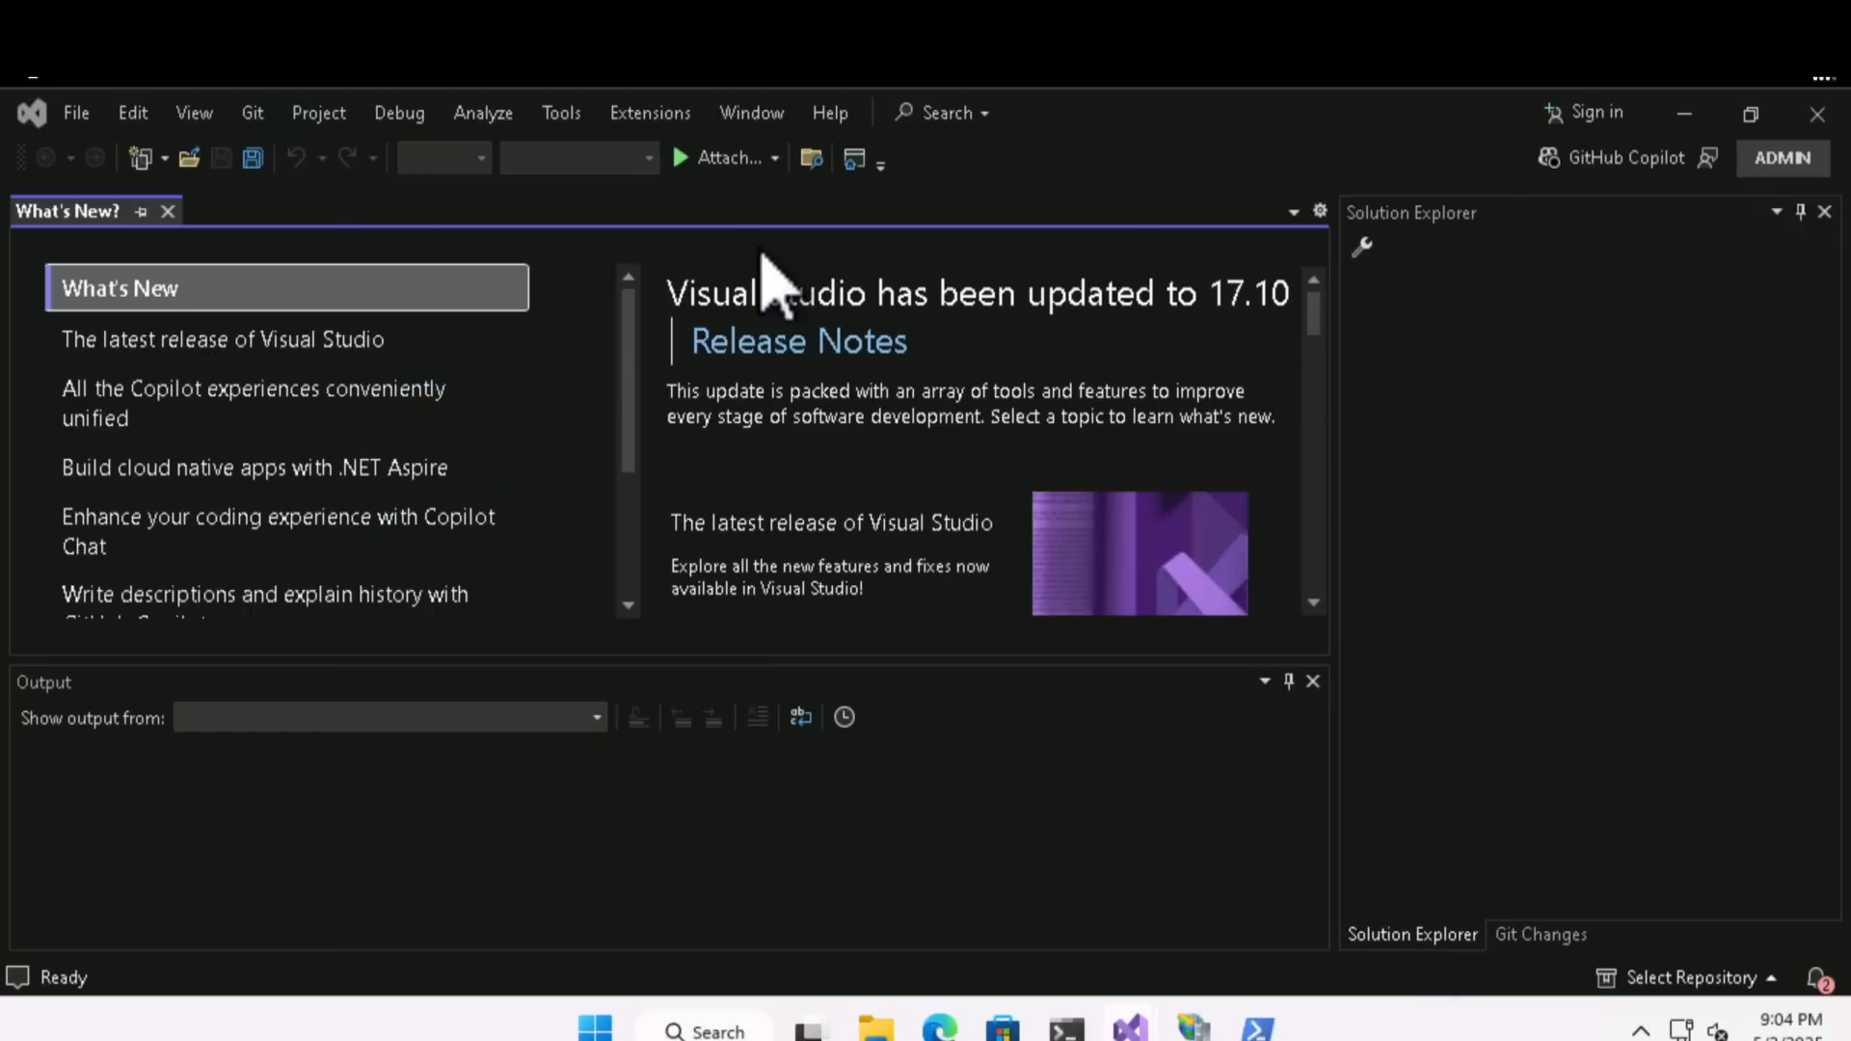
- Find Azure Migrate among the Visual Studio extensions and update Azure Migrate application and code assessment, completing the VSIX installation
{"action": "left_click", "coordinate": [655, 114]}
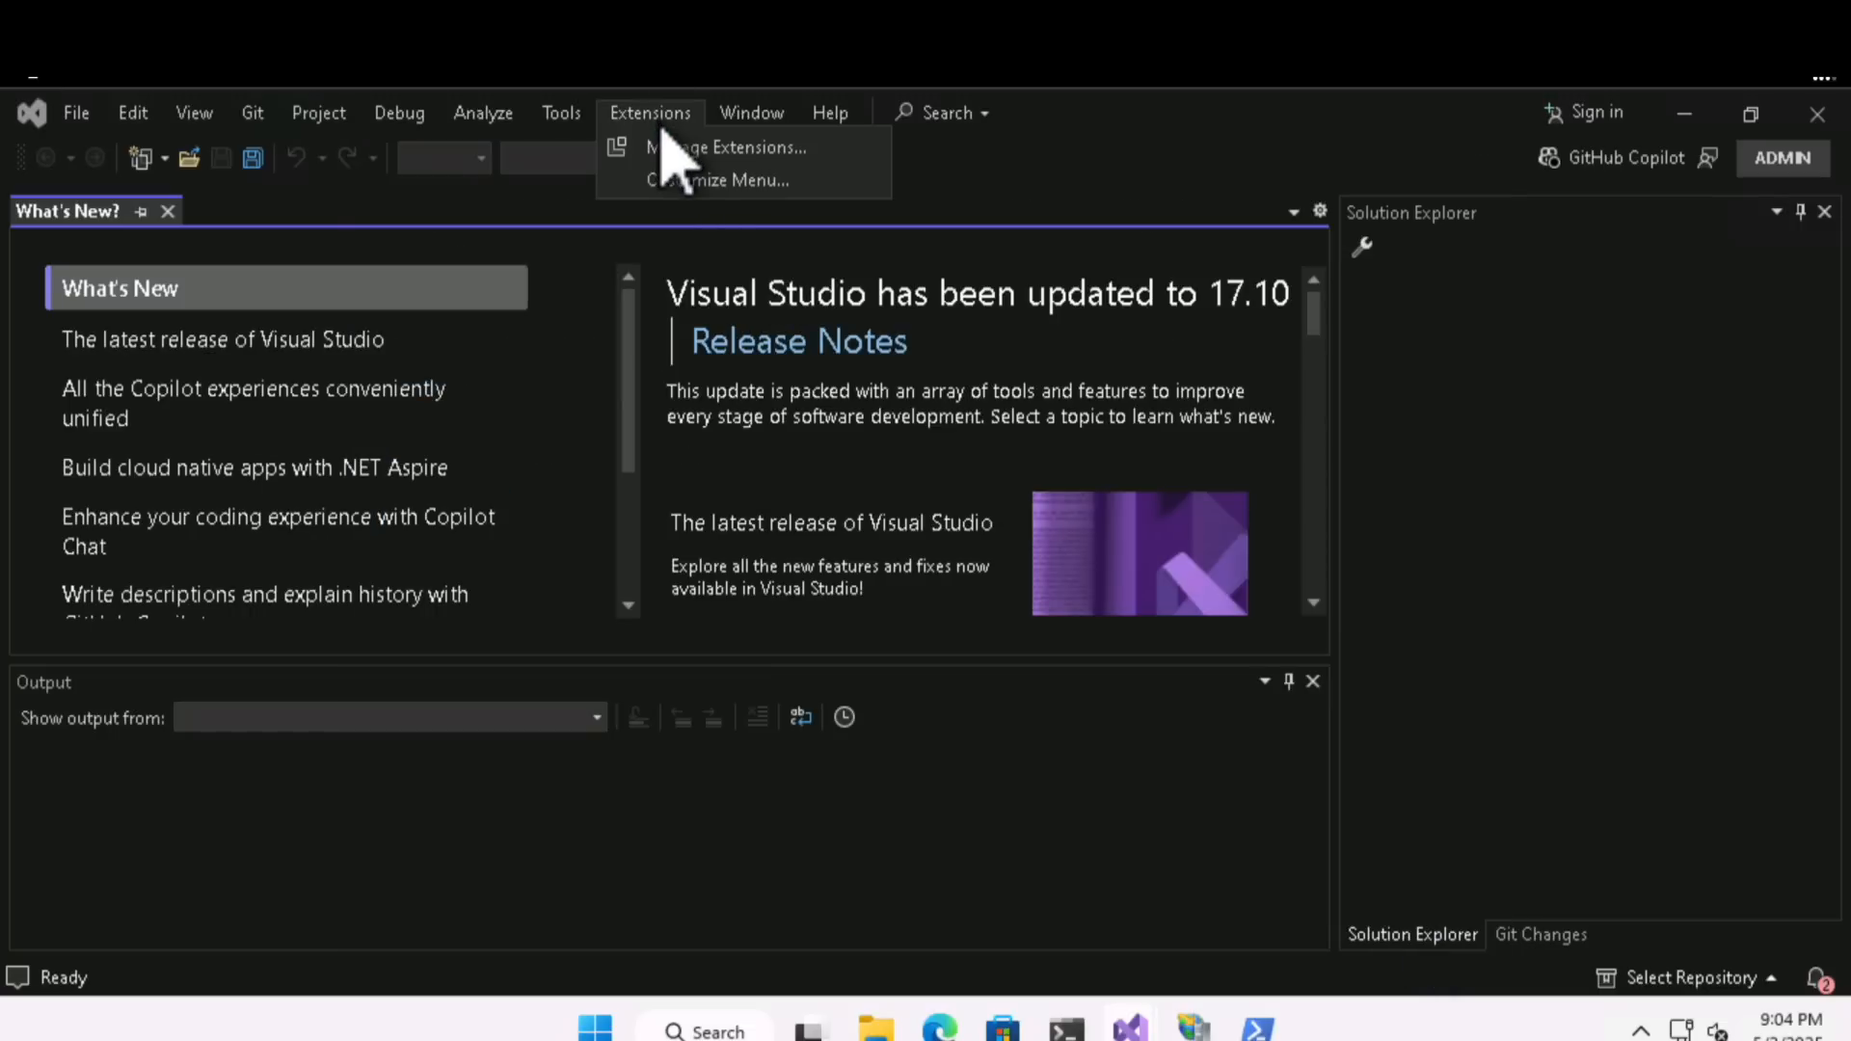
{"action": "left_click", "coordinate": [673, 150]}
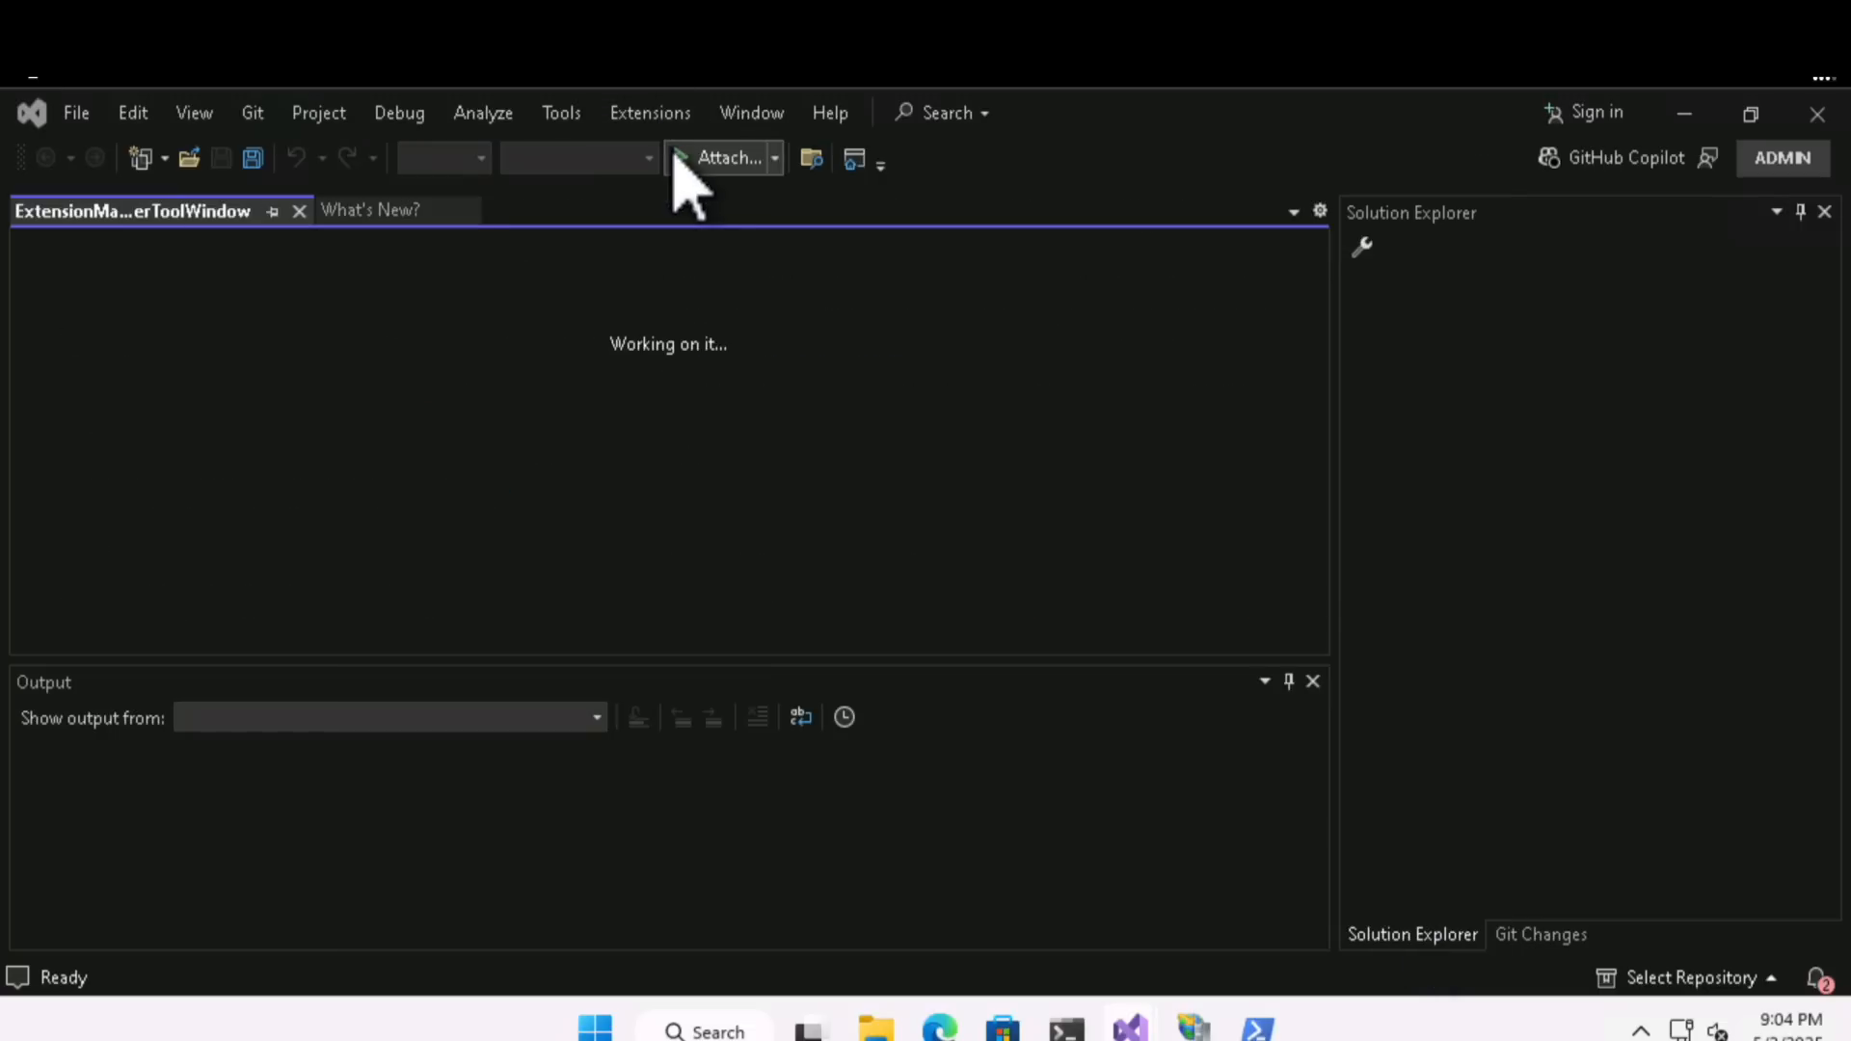
{"action": "left_click", "coordinate": [264, 329]}
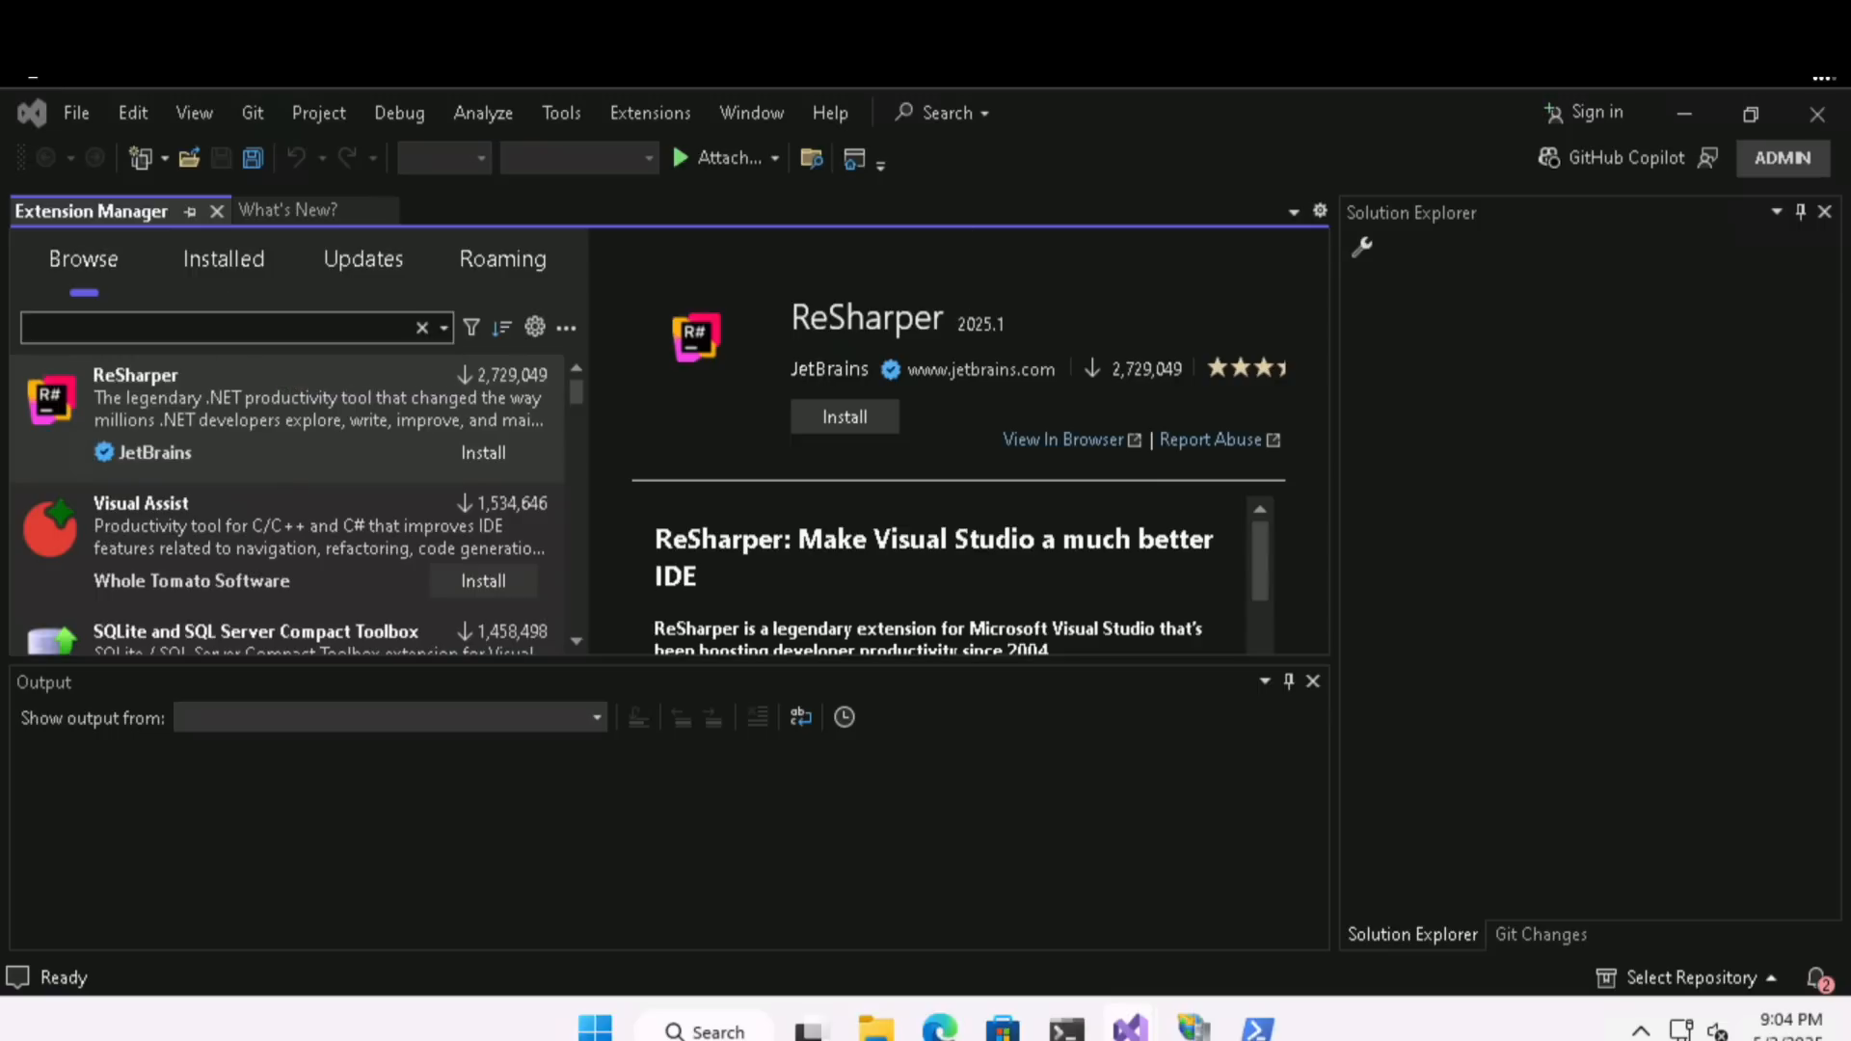
{"action": "type", "text": "Azure Migrate"}
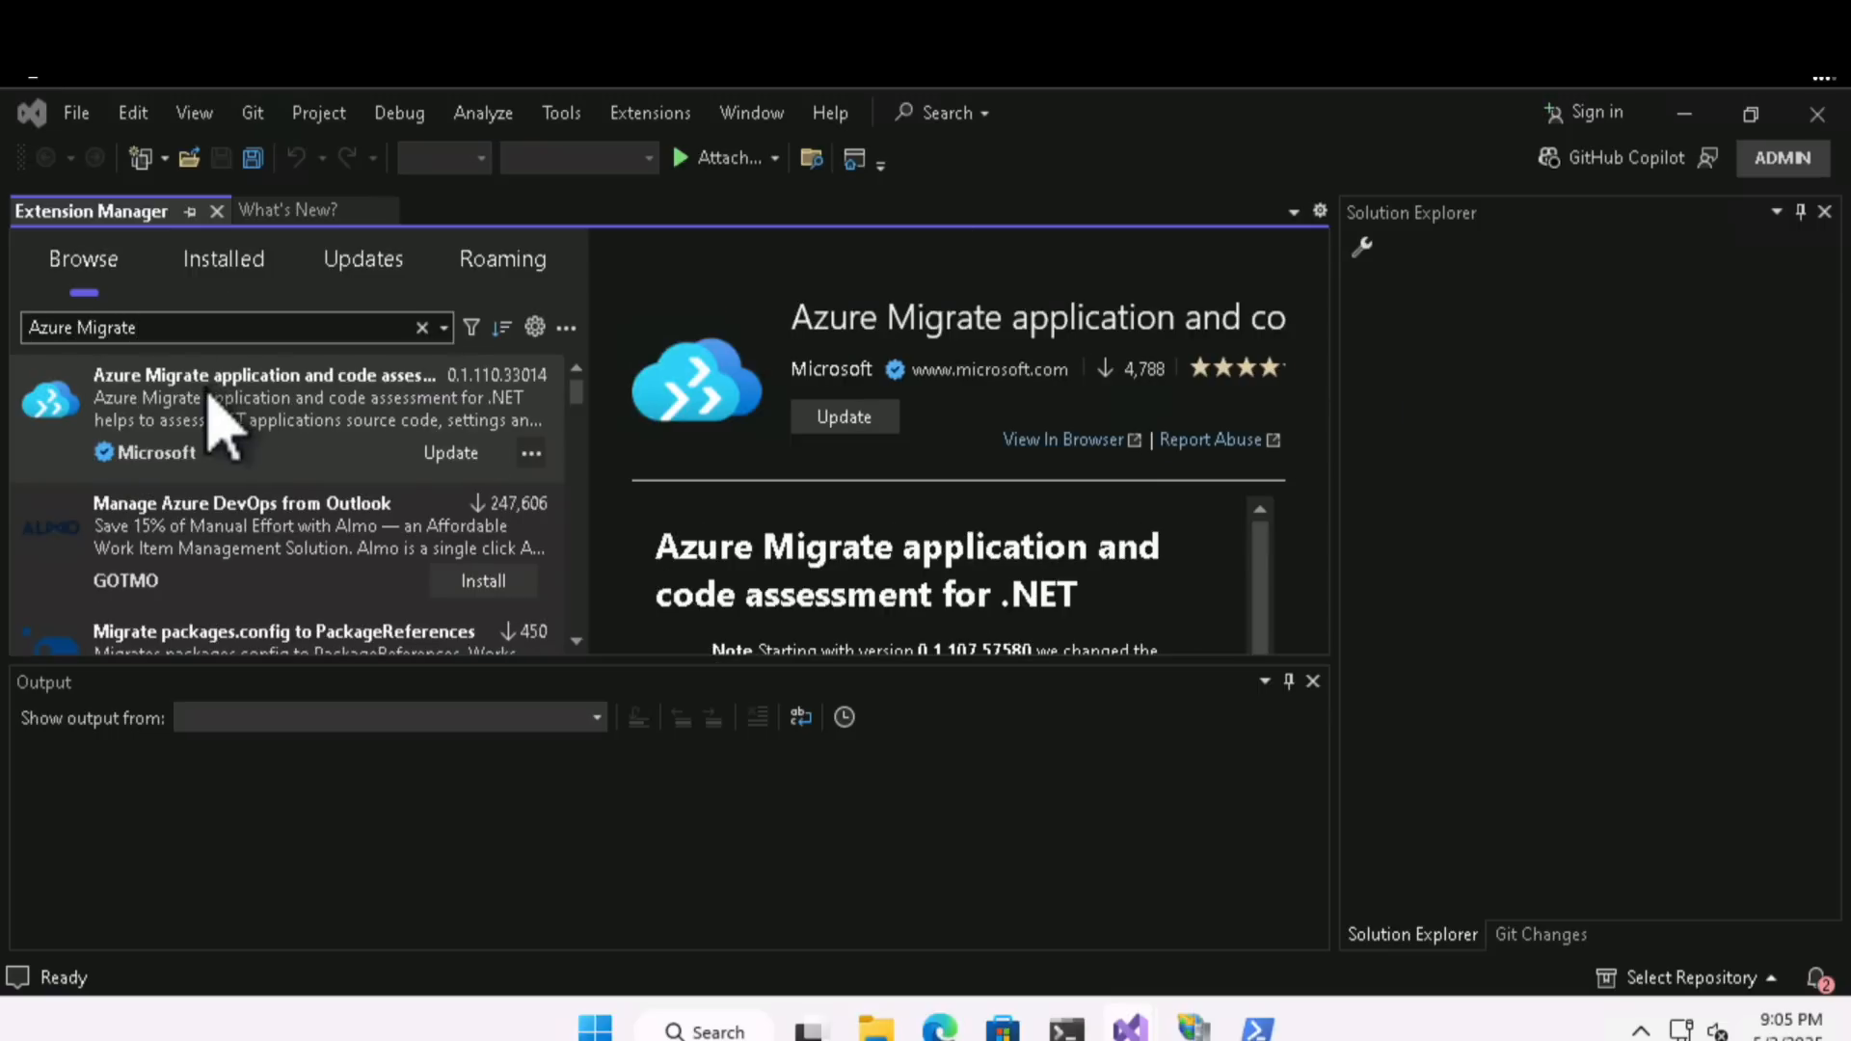
{"action": "left_click", "coordinate": [448, 453]}
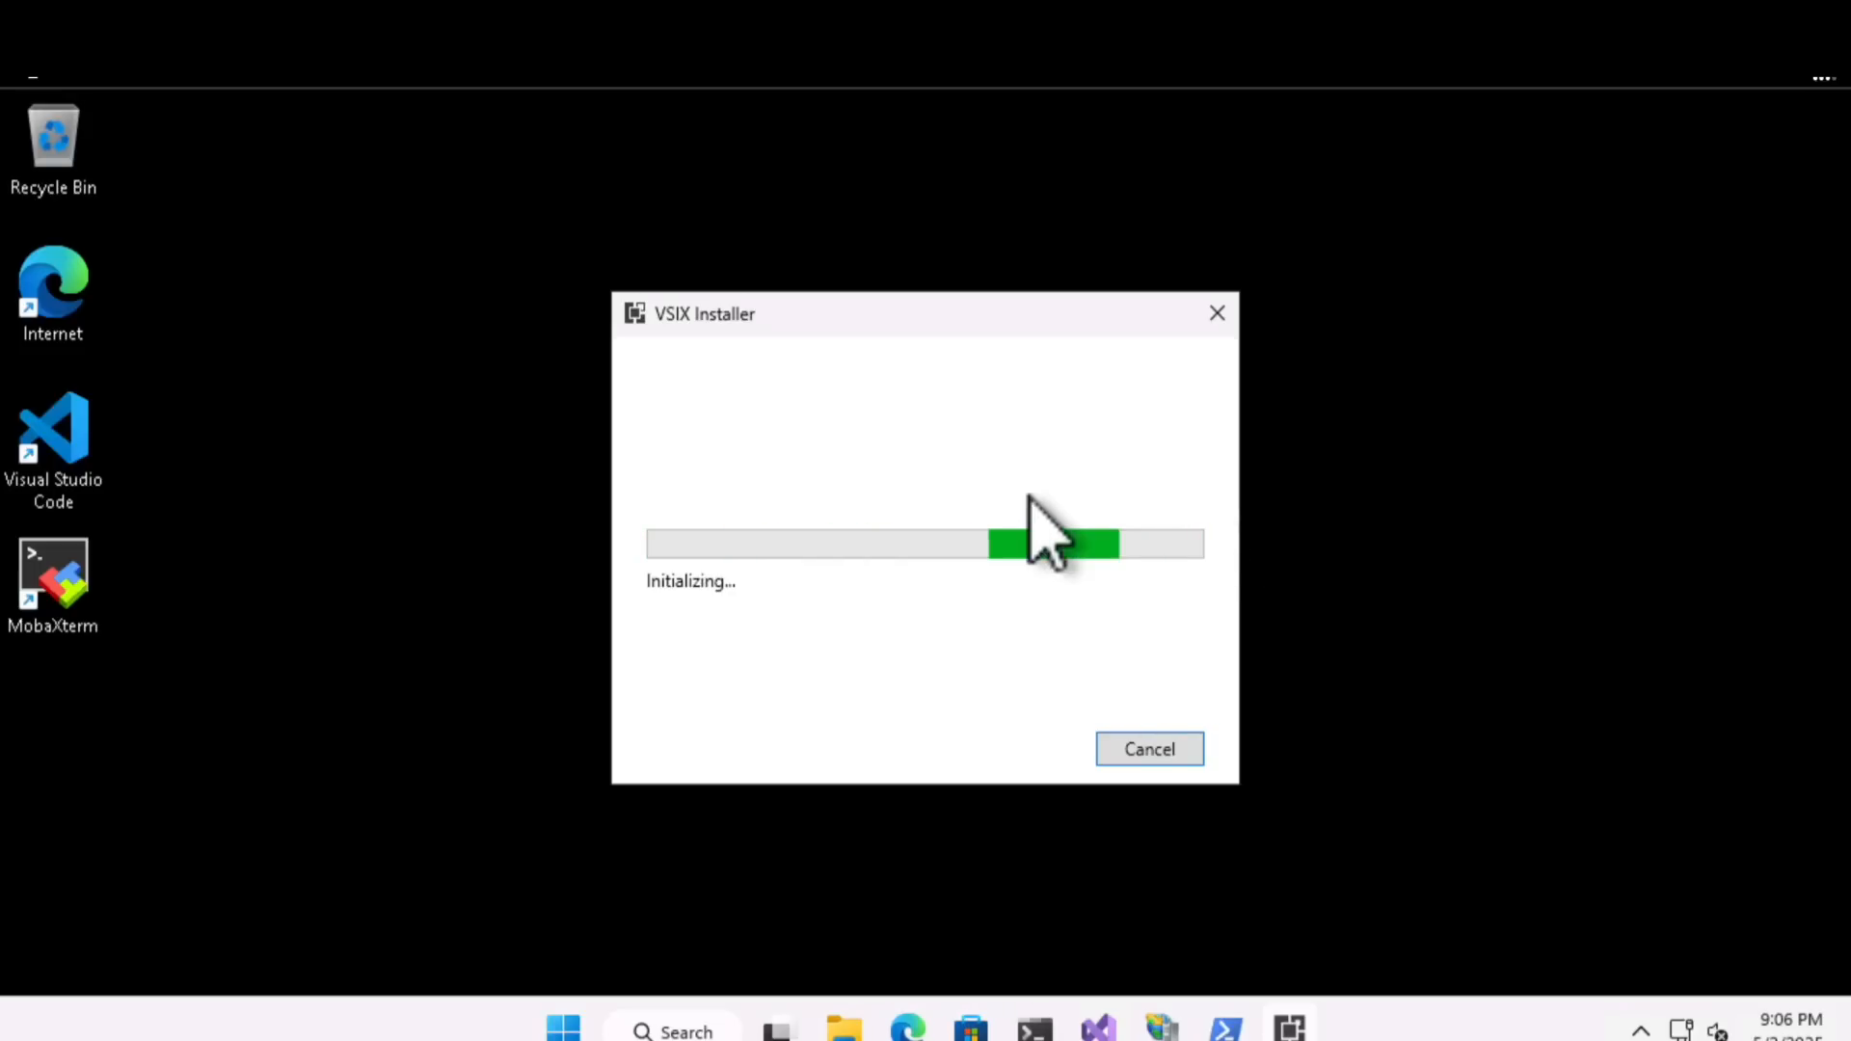
{"action": "left_click", "coordinate": [1072, 733]}
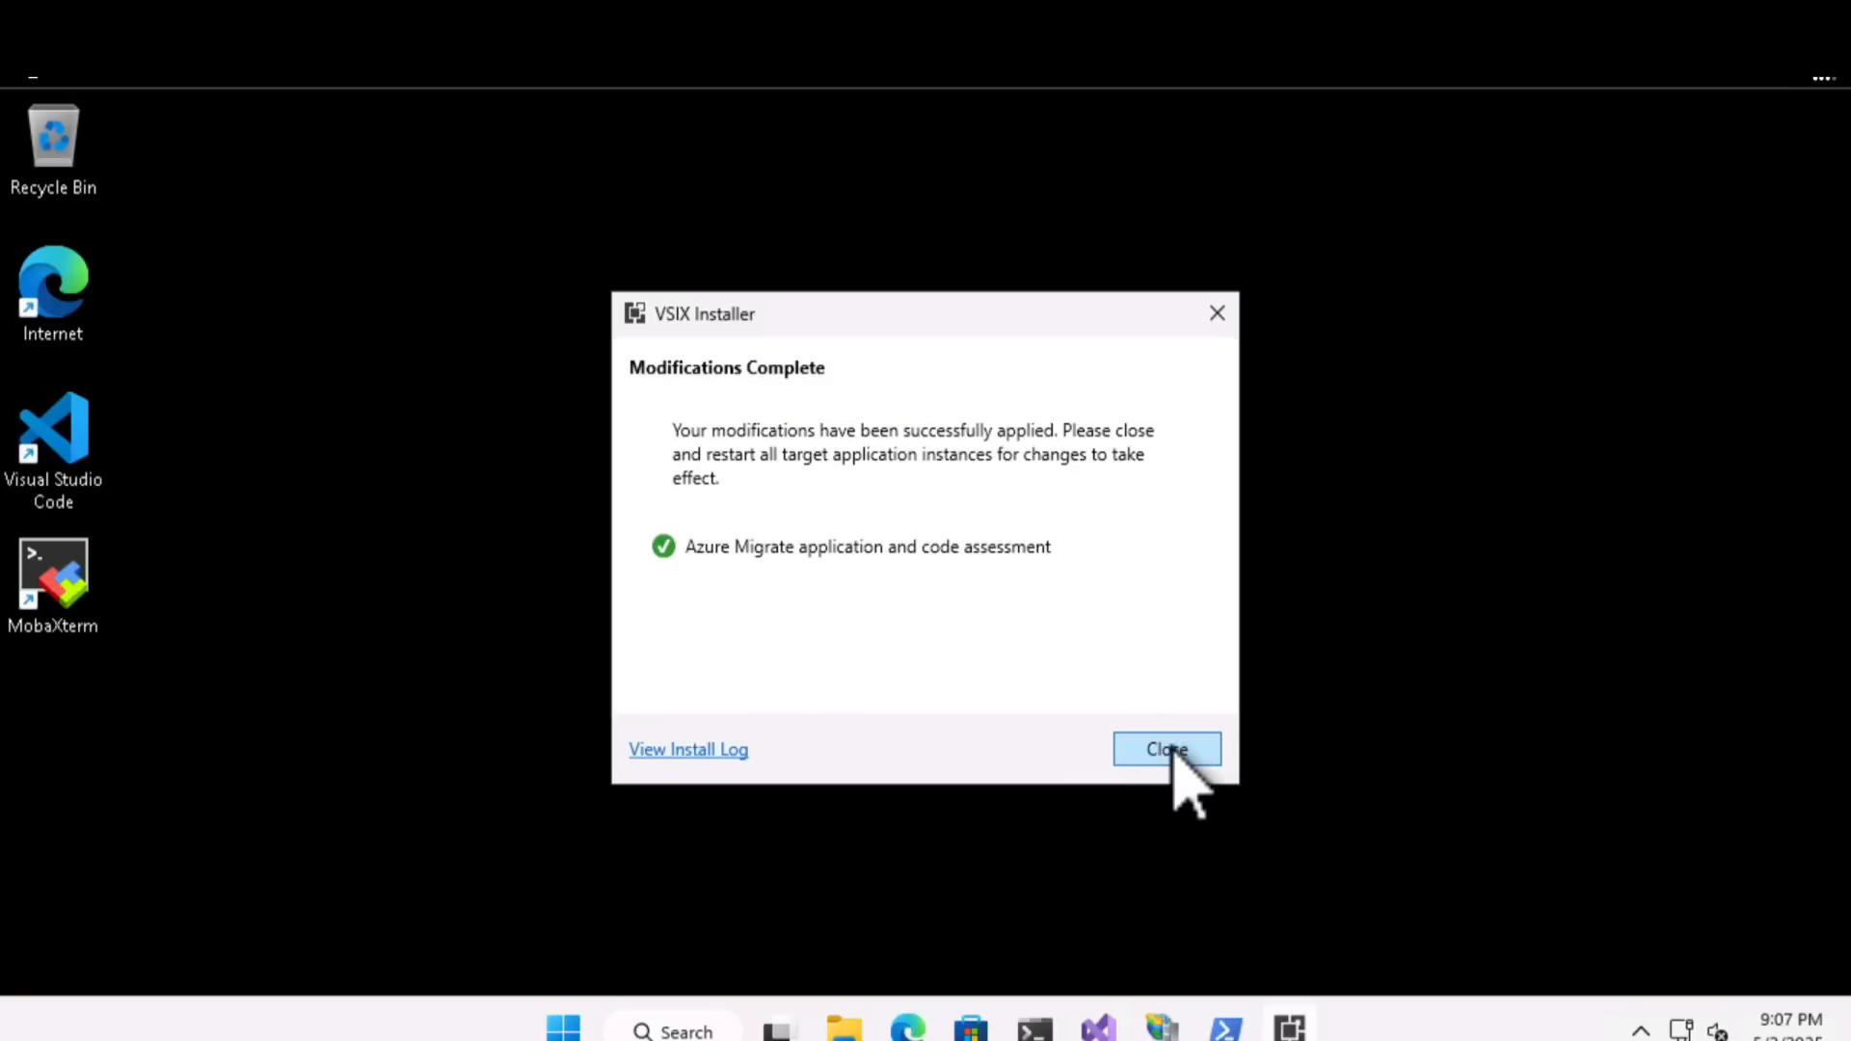
{"action": "left_click", "coordinate": [1170, 748]}
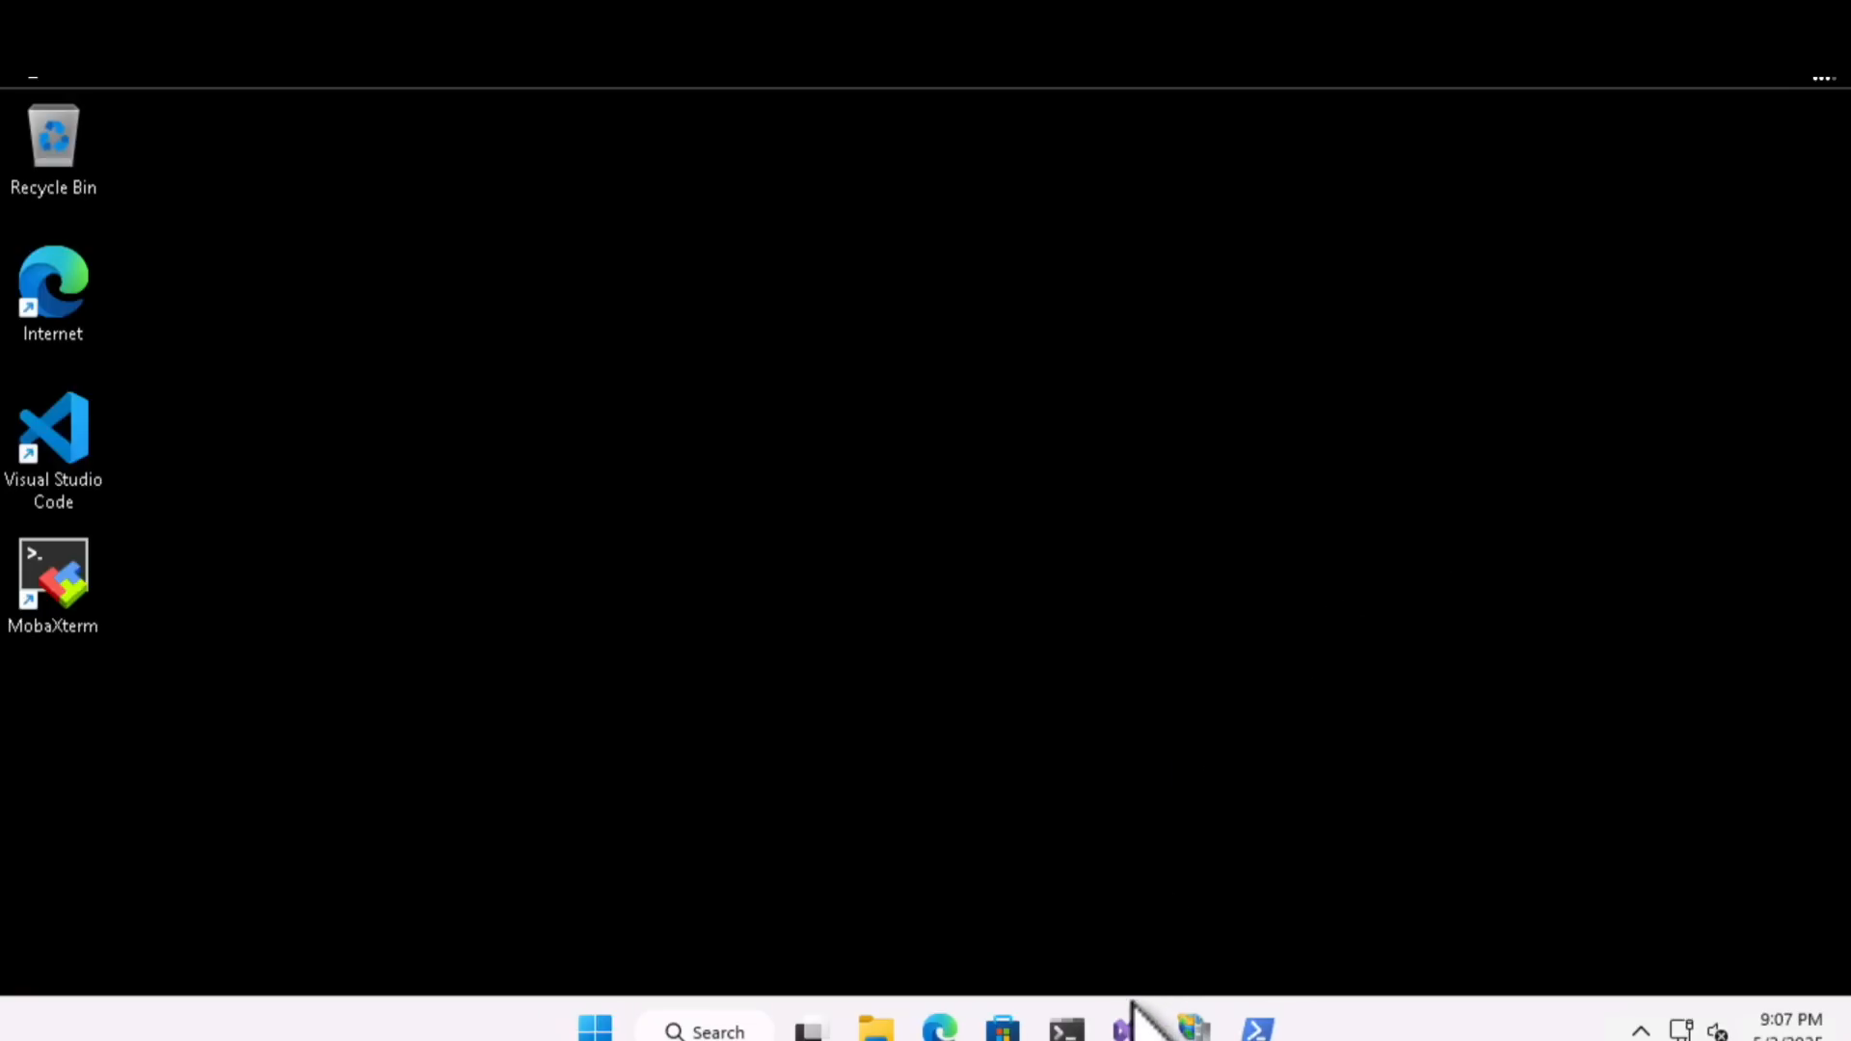
- Relaunch Visual Studio 2022 as administrator and allow the elevation
{"action": "left_click", "coordinate": [696, 1032]}
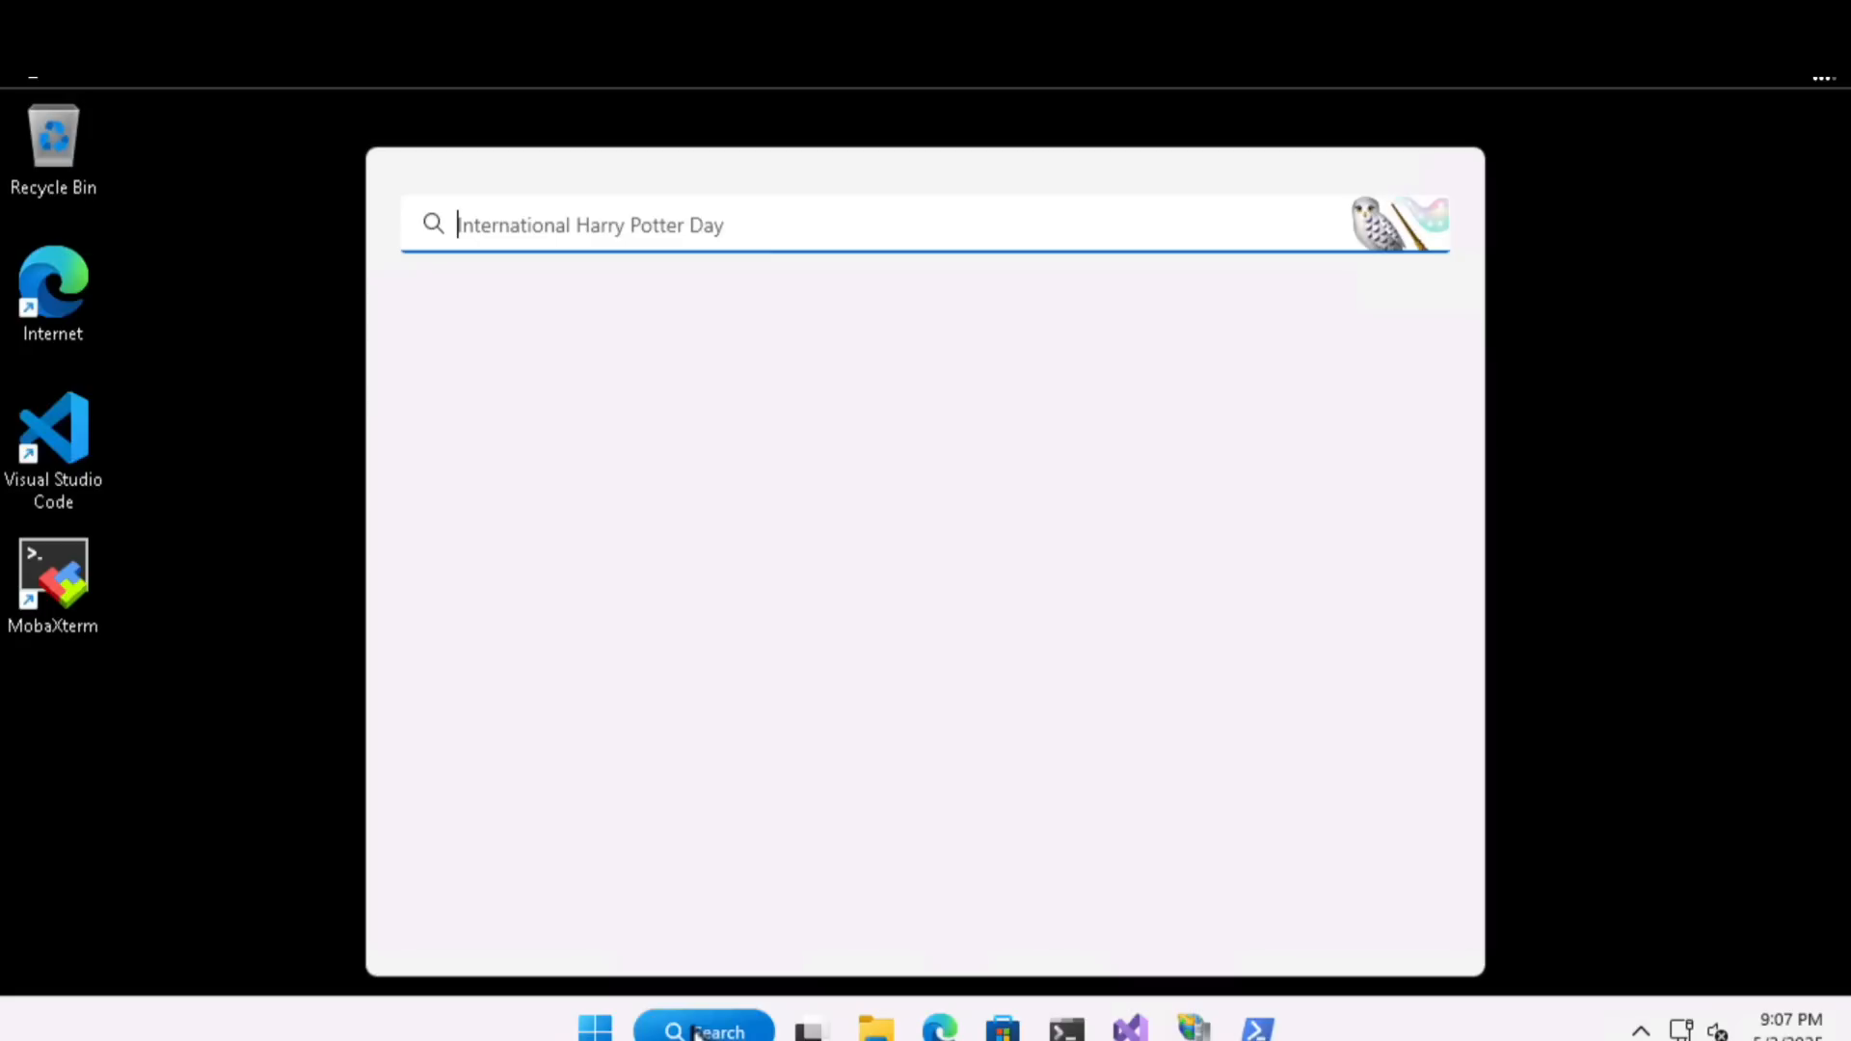
{"action": "key", "text": "super"}
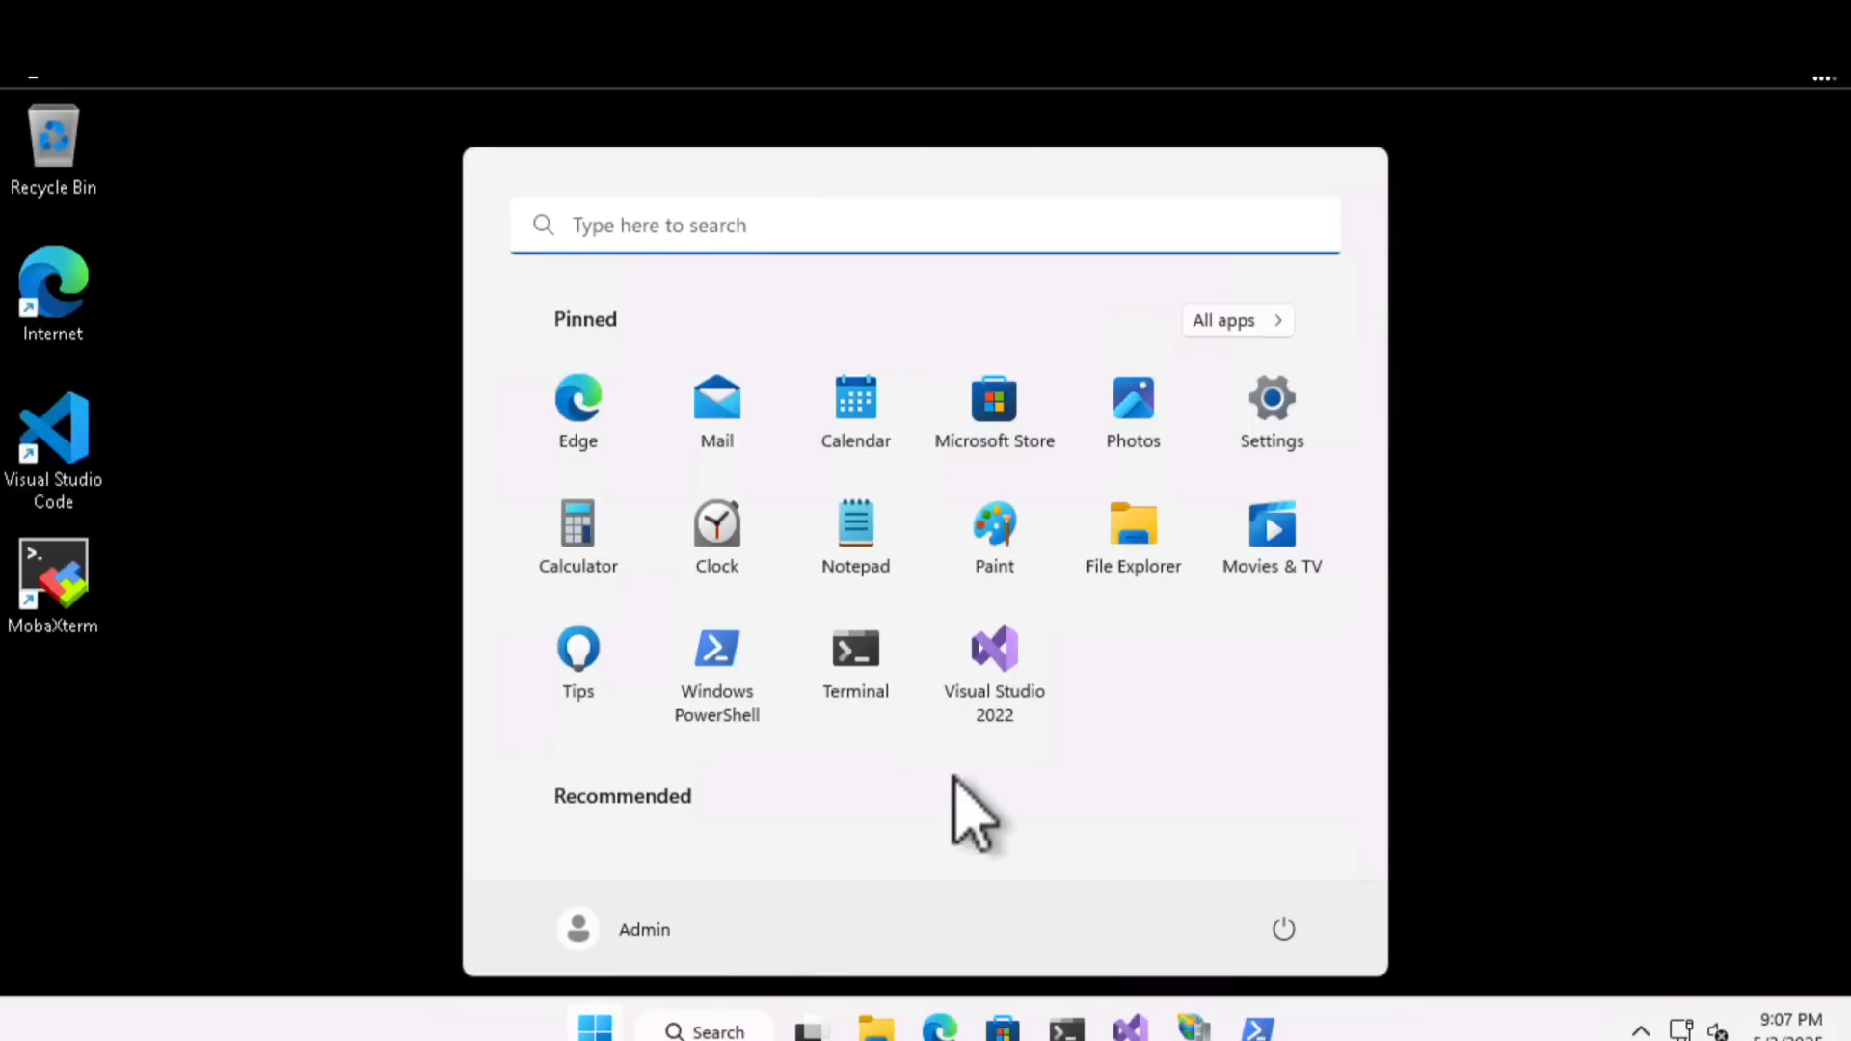
{"action": "right_click", "coordinate": [993, 689]}
{"action": "left_click", "coordinate": [1128, 800]}
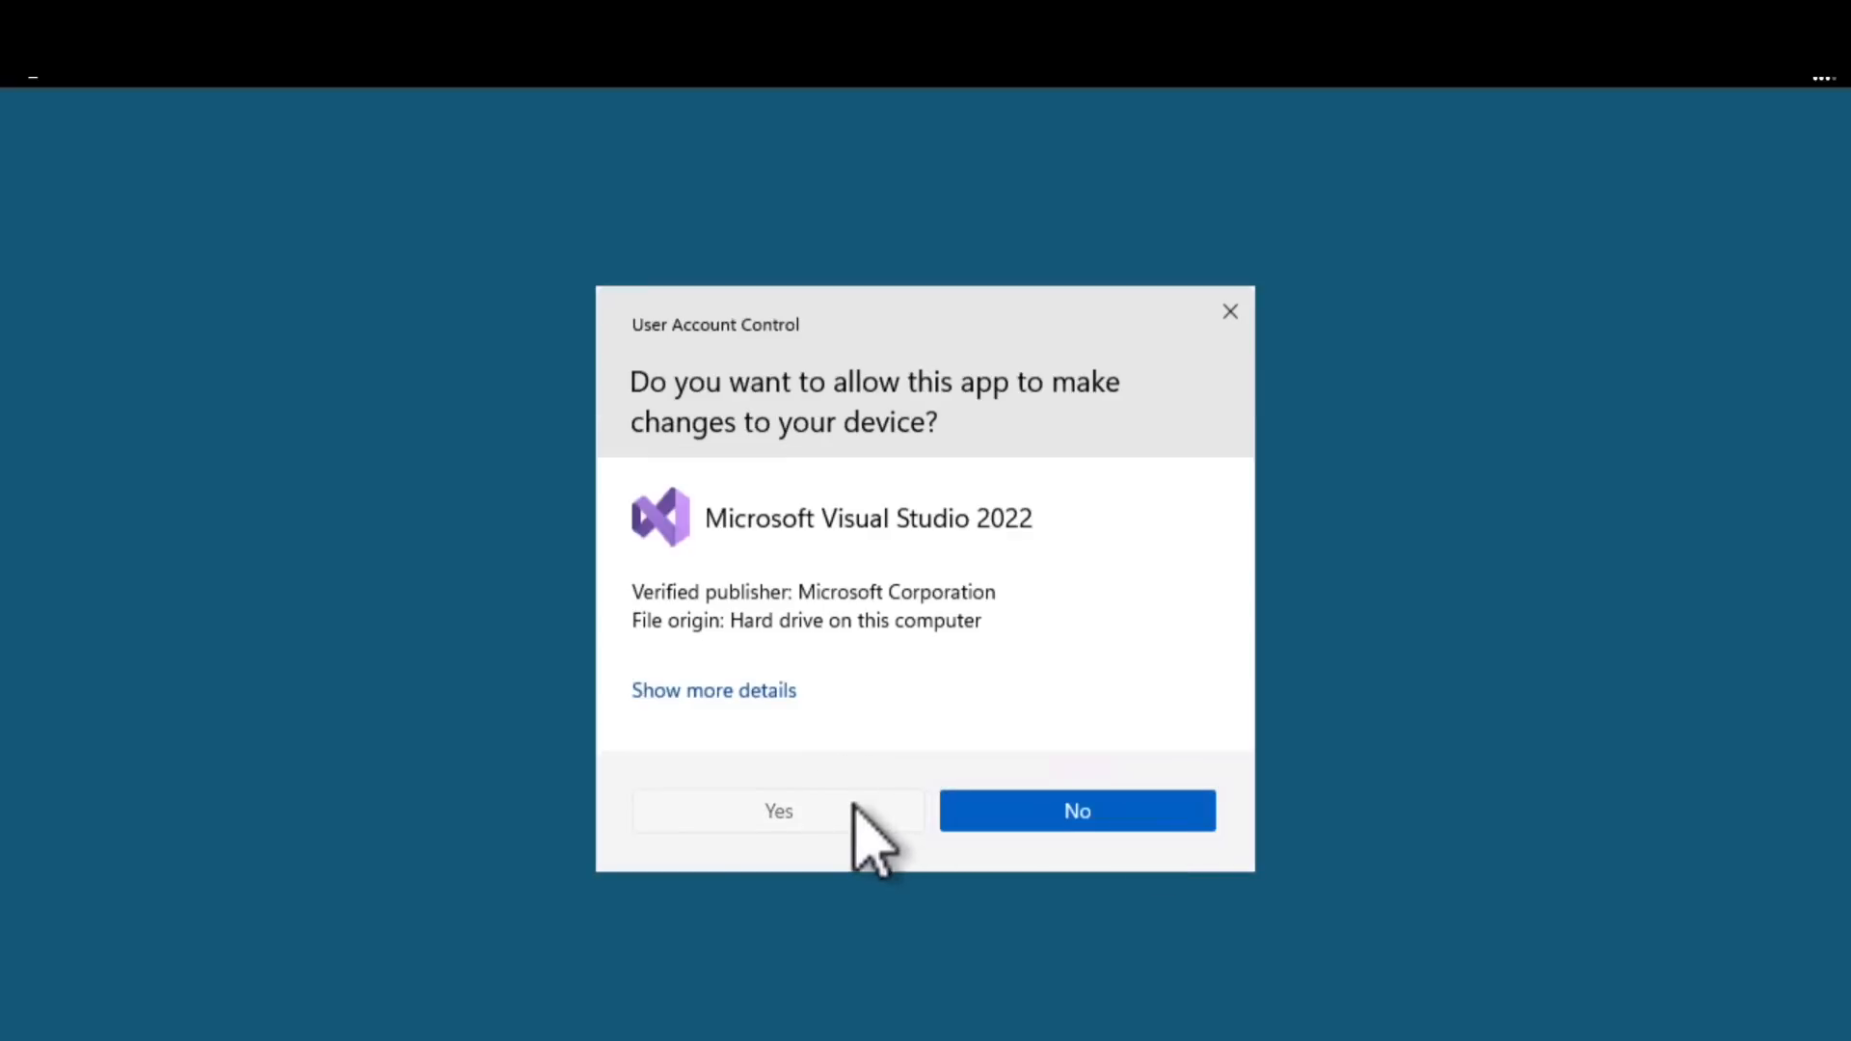
{"action": "left_click", "coordinate": [852, 808]}
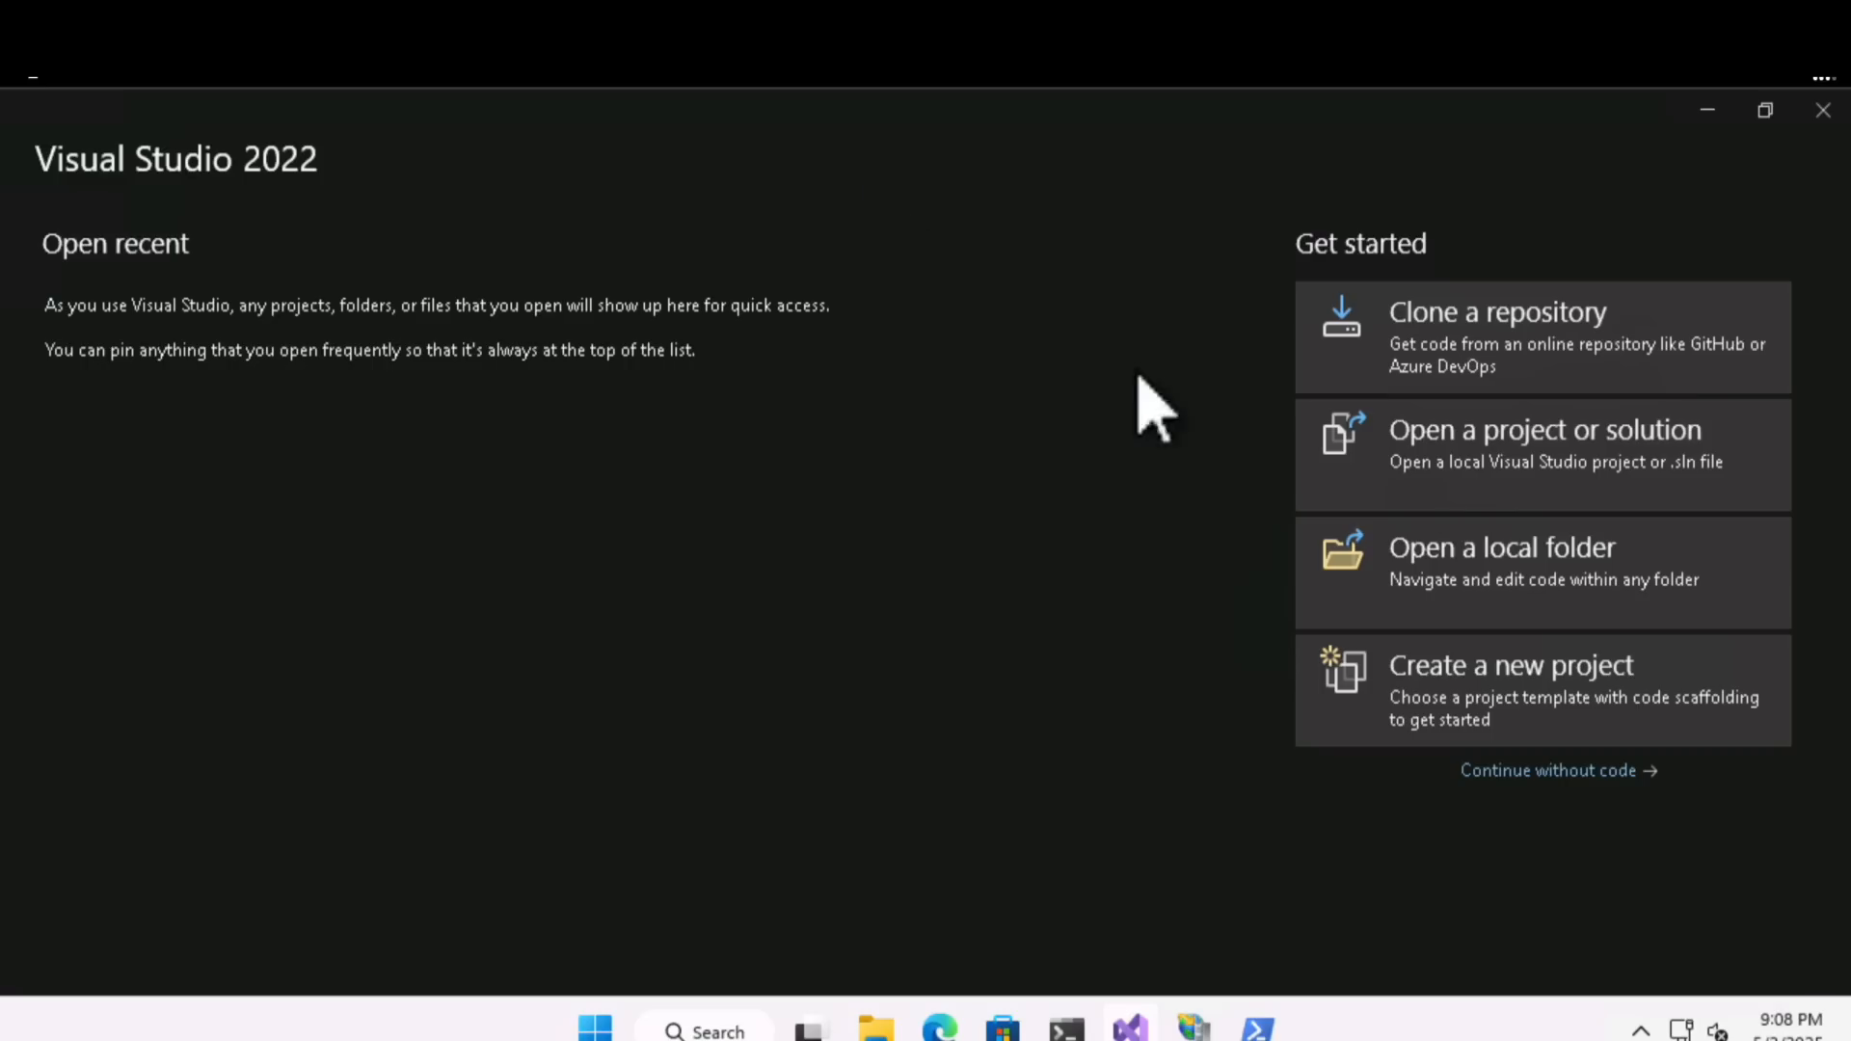
- Open the MvcMusicStore.sln solution from the MvcMusicStore-main folder under Apps on Local Disk (C:)
{"action": "left_click", "coordinate": [1438, 462]}
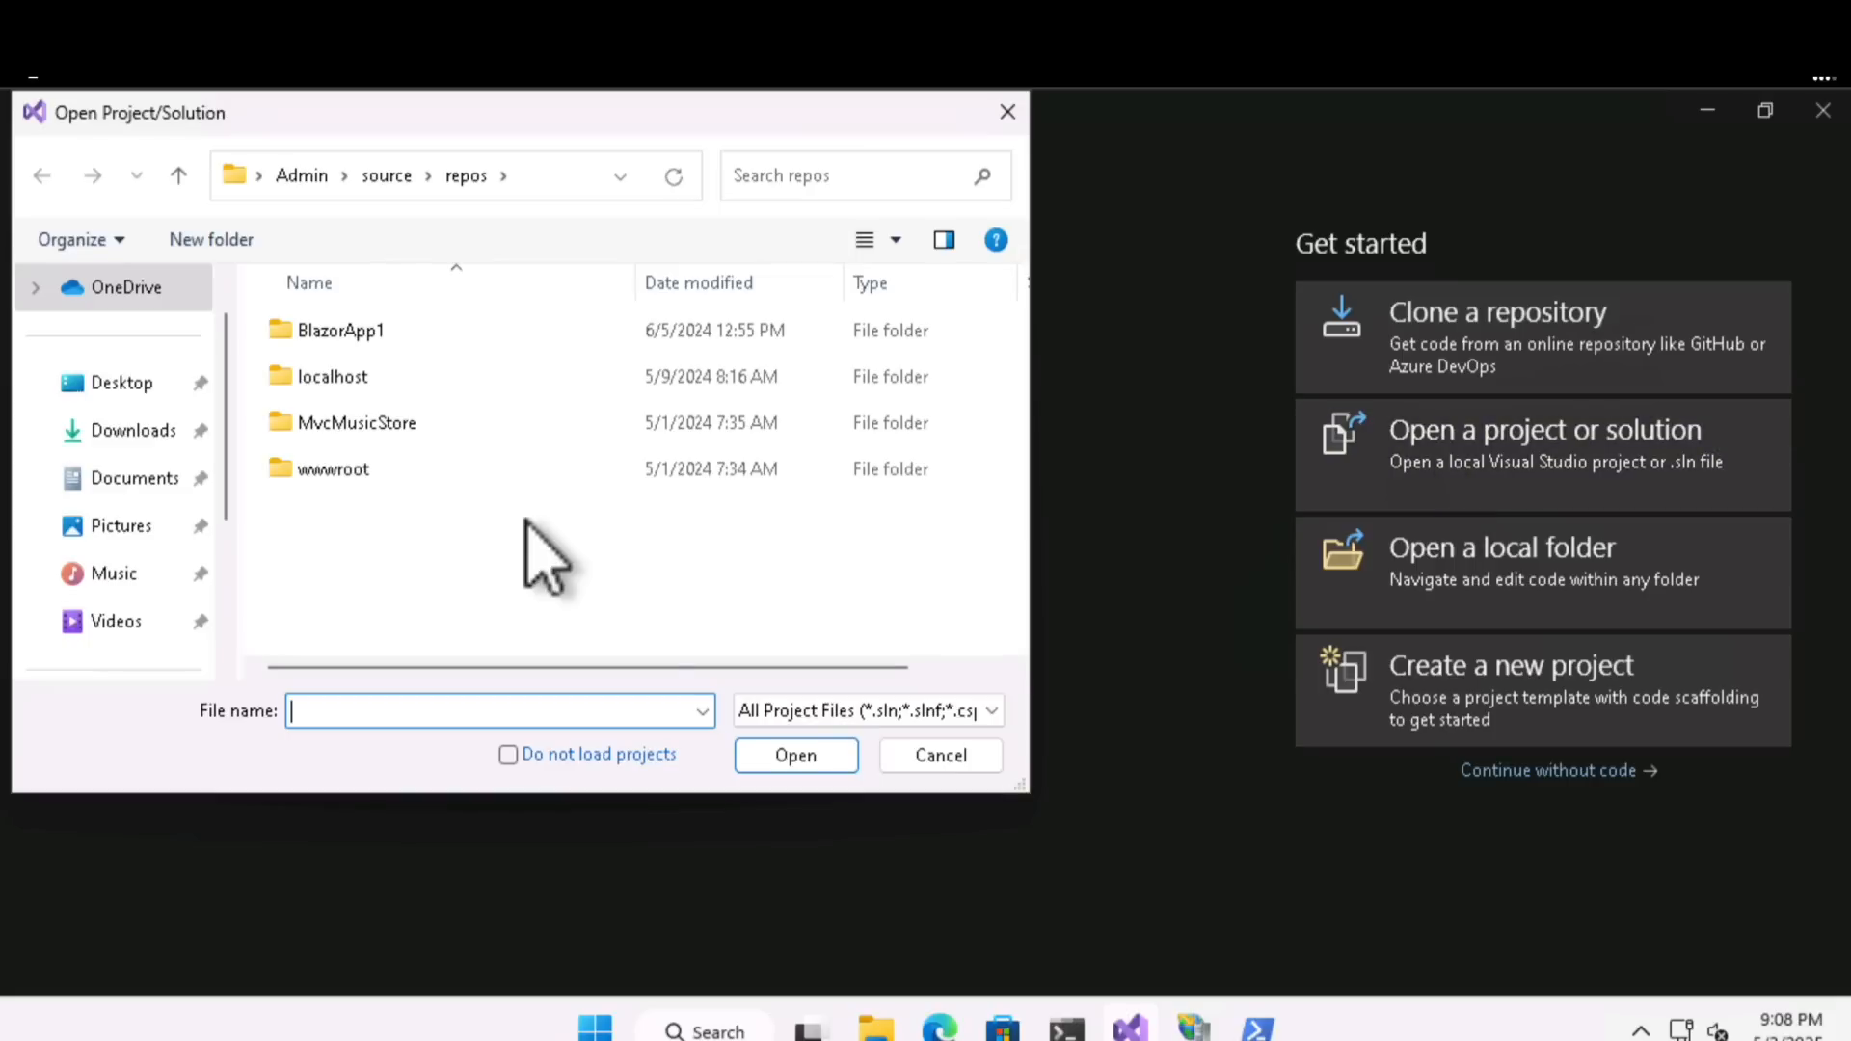
{"action": "double_click", "coordinate": [373, 430]}
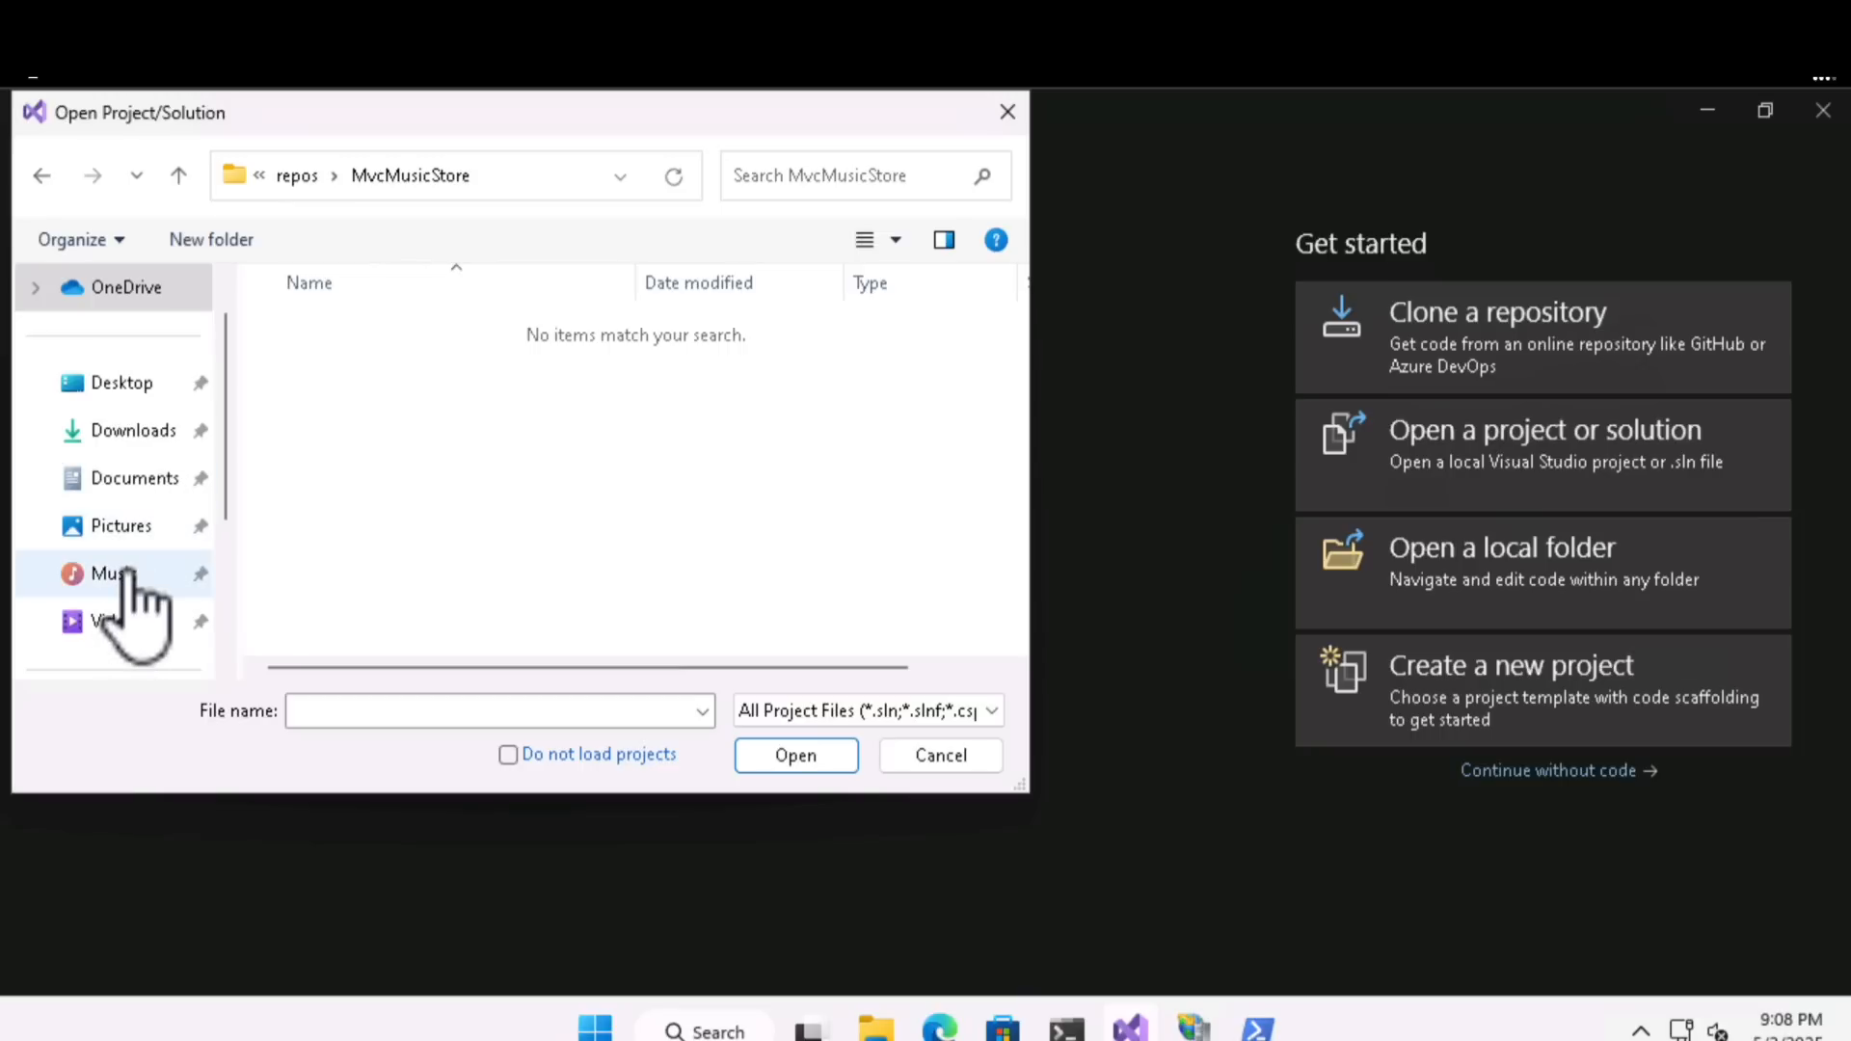
{"action": "scroll", "coordinate": [125, 578], "scroll_direction": "down", "scroll_amount": 3}
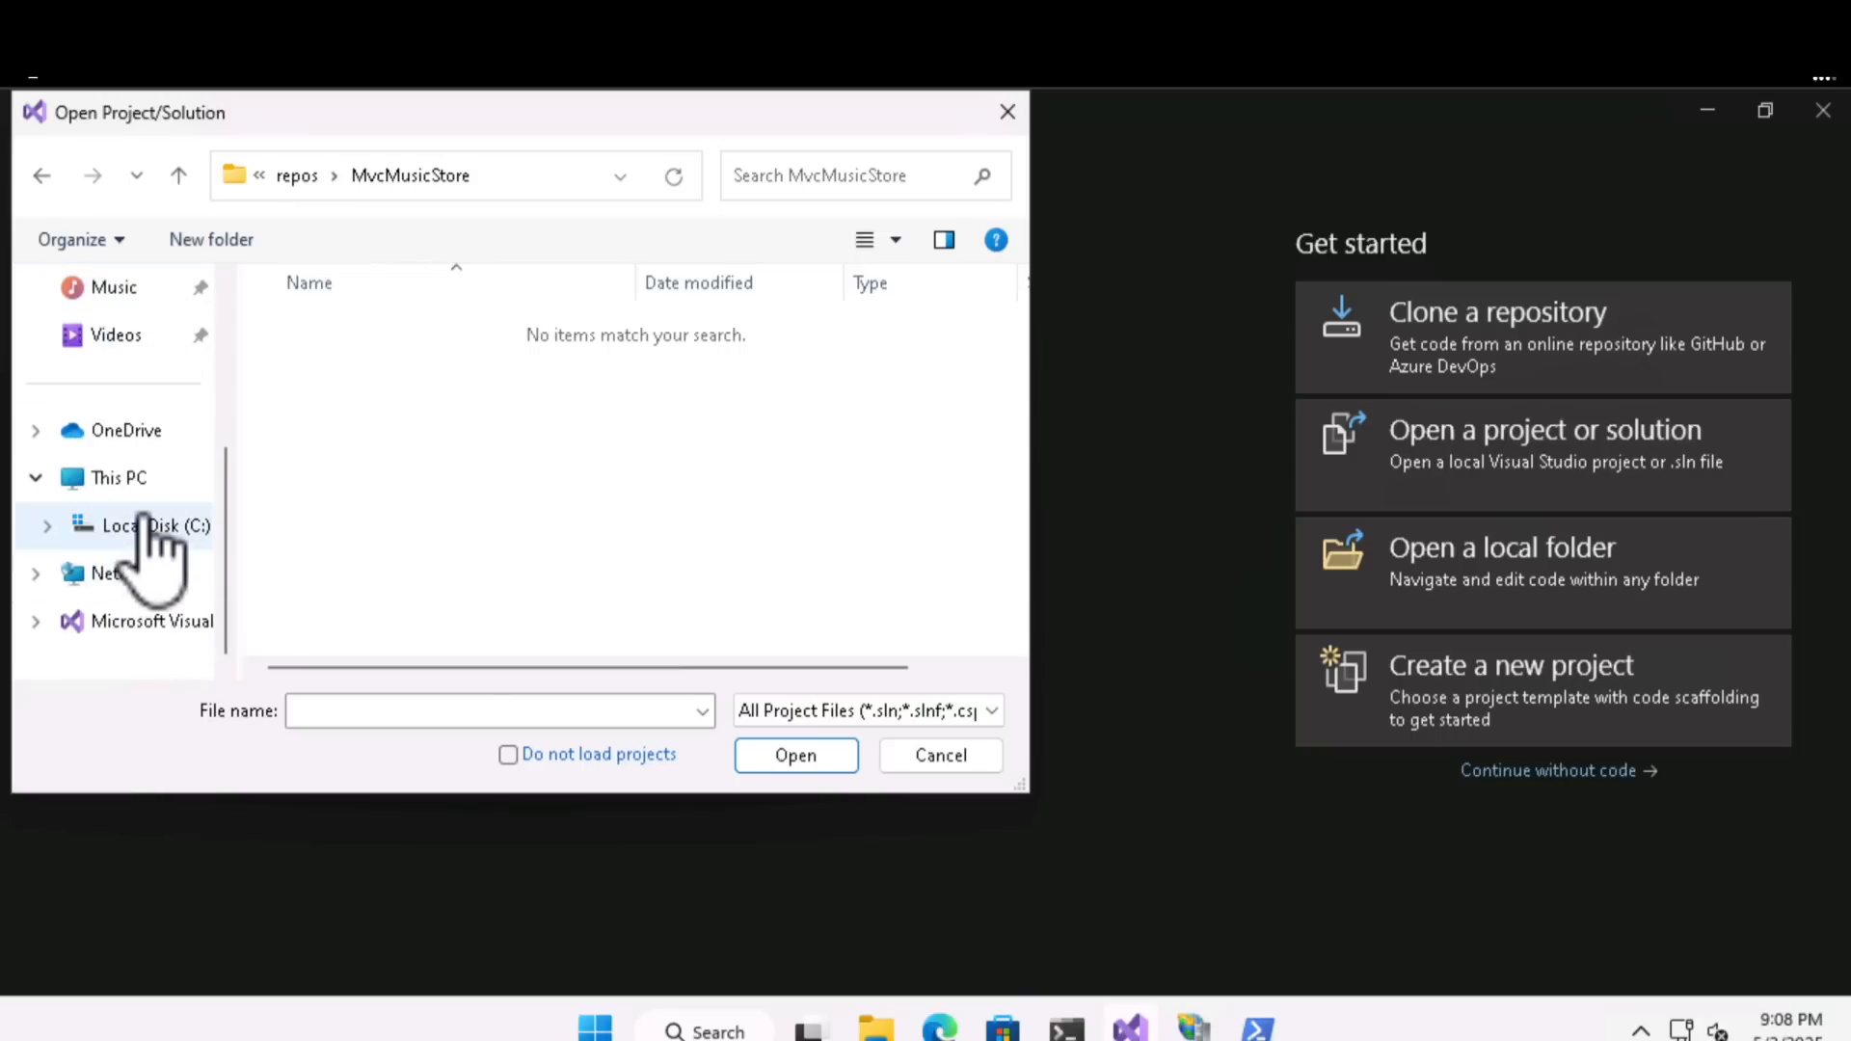
{"action": "left_click", "coordinate": [147, 525]}
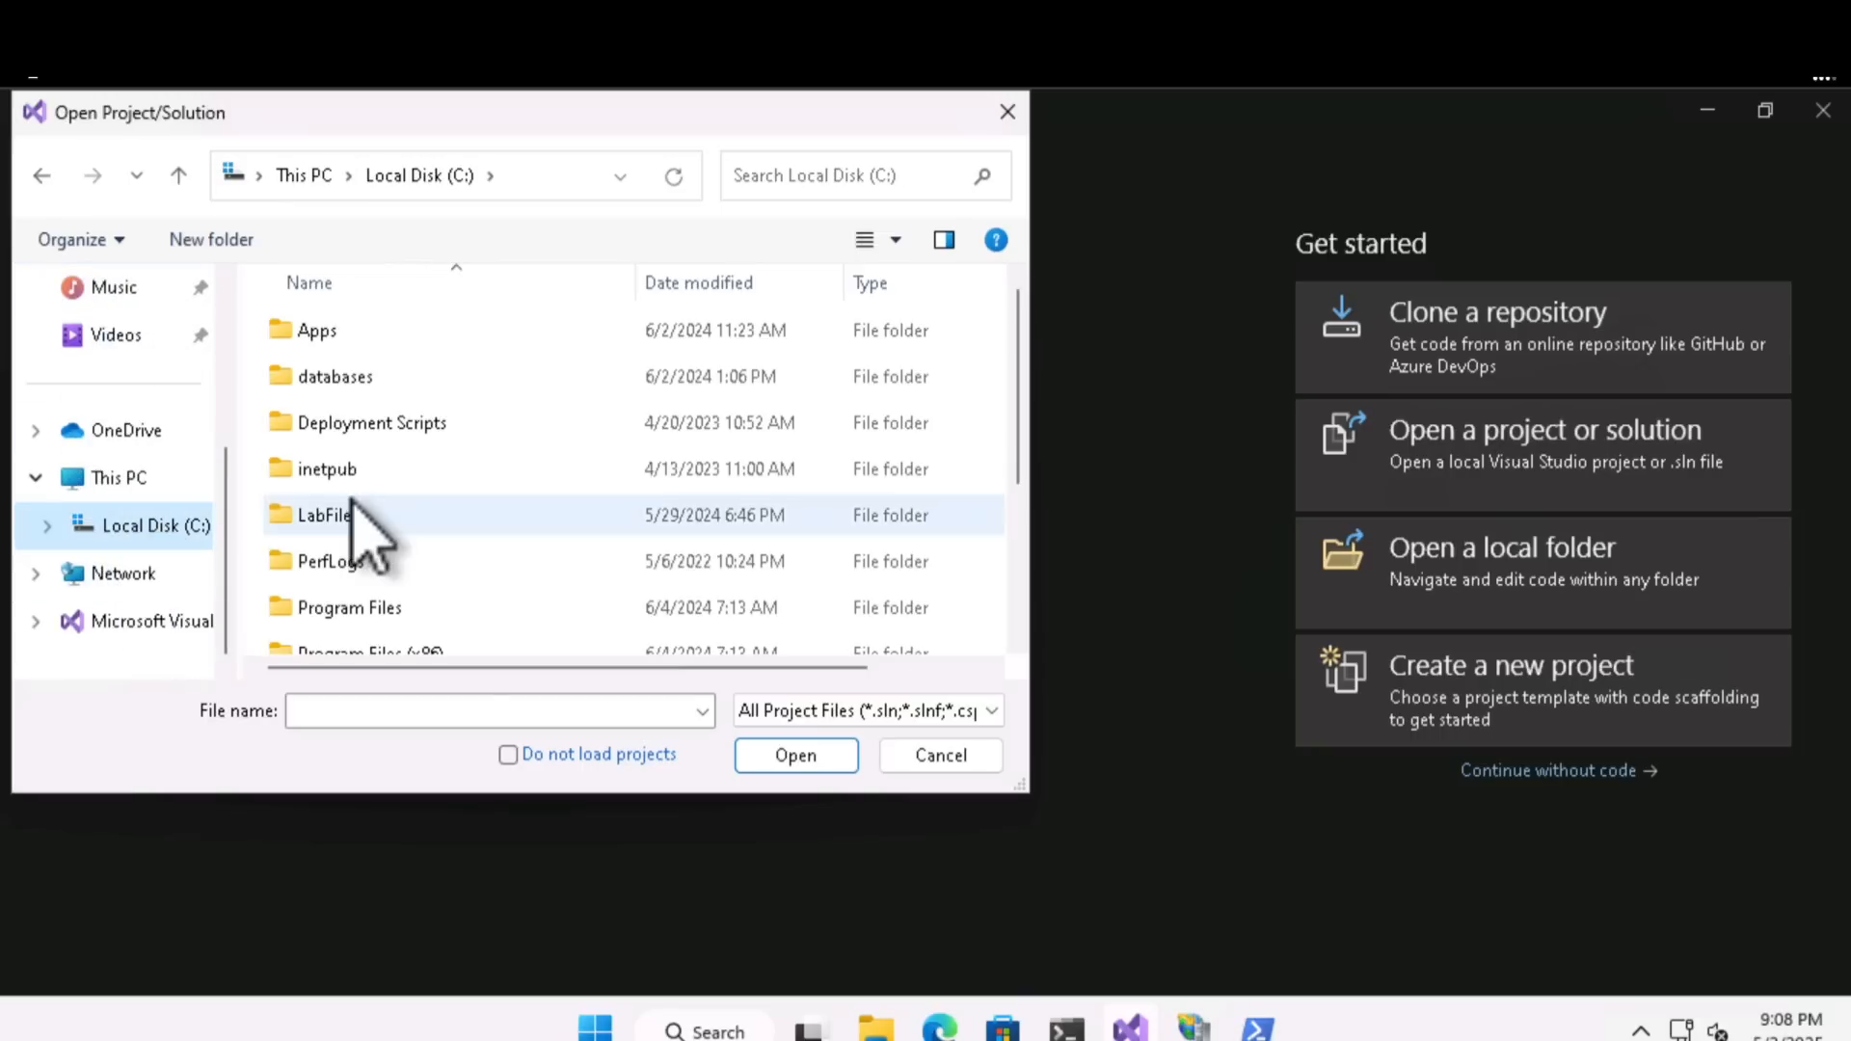
{"action": "double_click", "coordinate": [342, 335]}
{"action": "left_click", "coordinate": [374, 519]}
{"action": "double_click", "coordinate": [374, 519]}
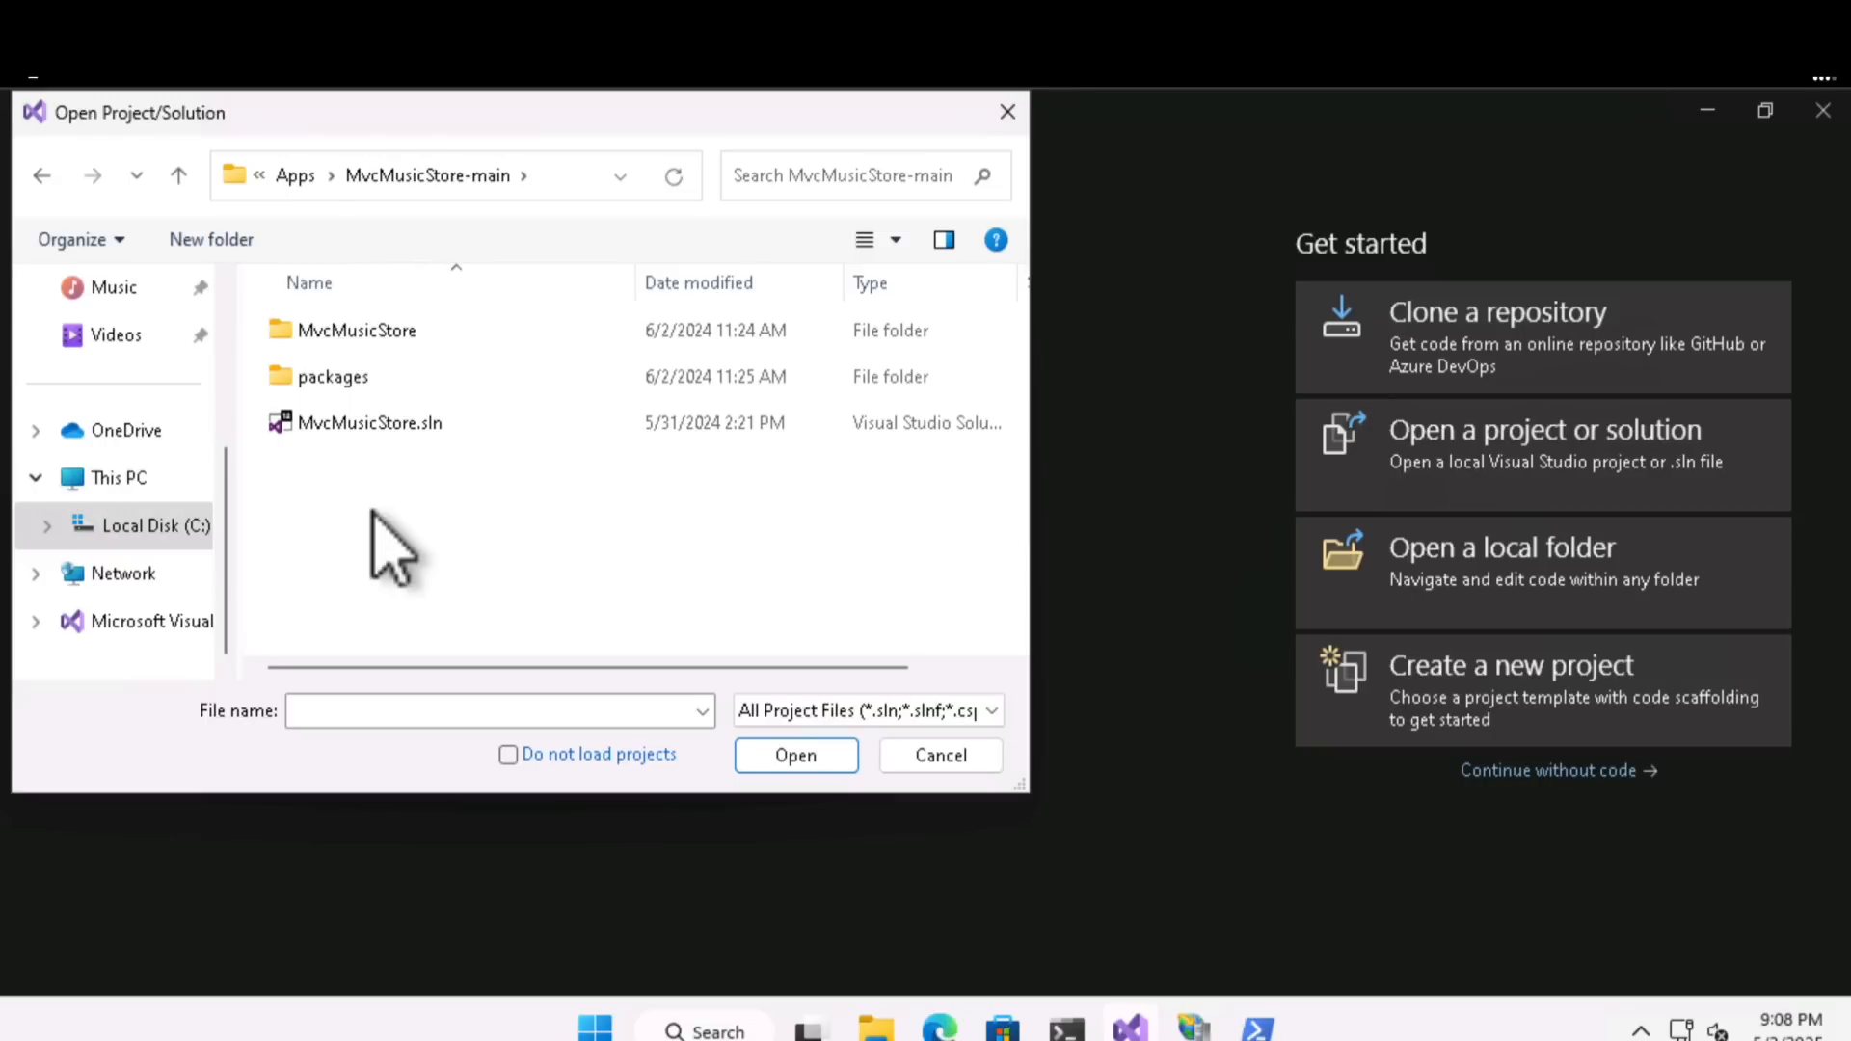
{"action": "double_click", "coordinate": [391, 425]}
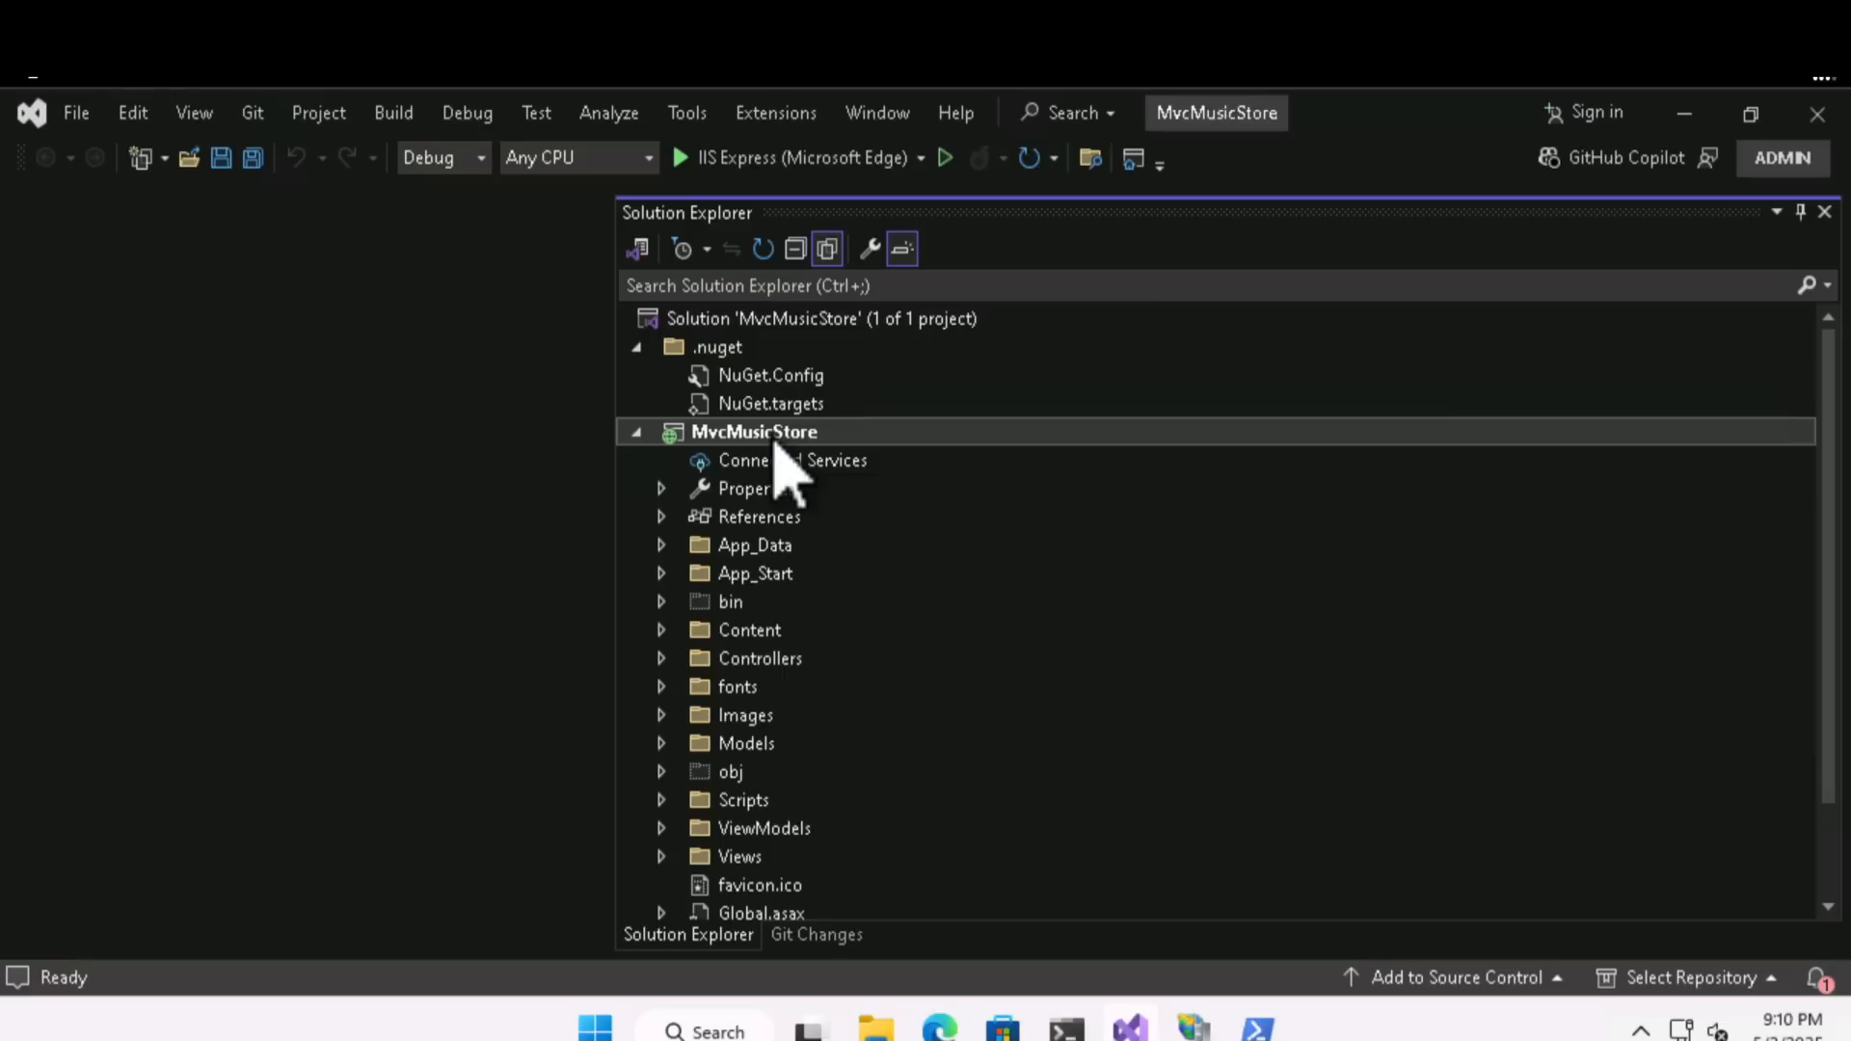
- Start Re-platform to Azure for the MvcMusicStore project and narrow Solution Explorer to make room for the assessment page
{"action": "right_click", "coordinate": [778, 453]}
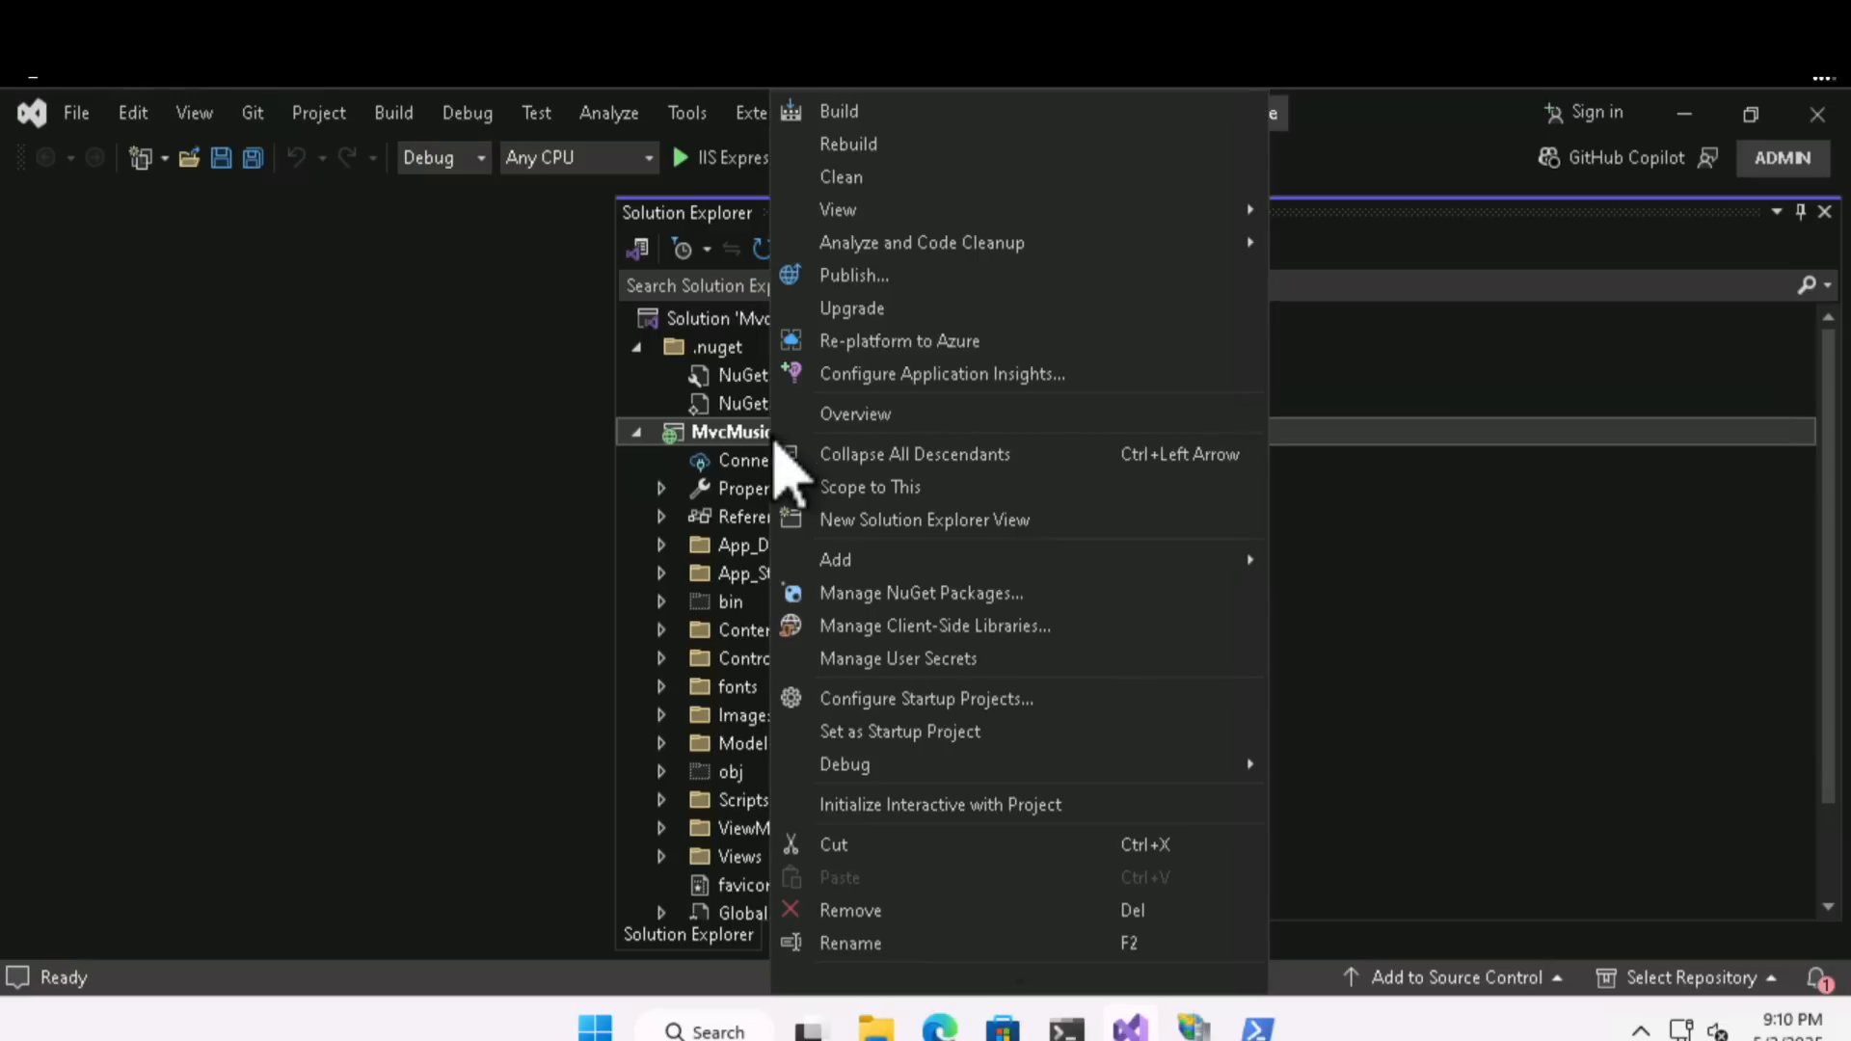
{"action": "left_click", "coordinate": [880, 342]}
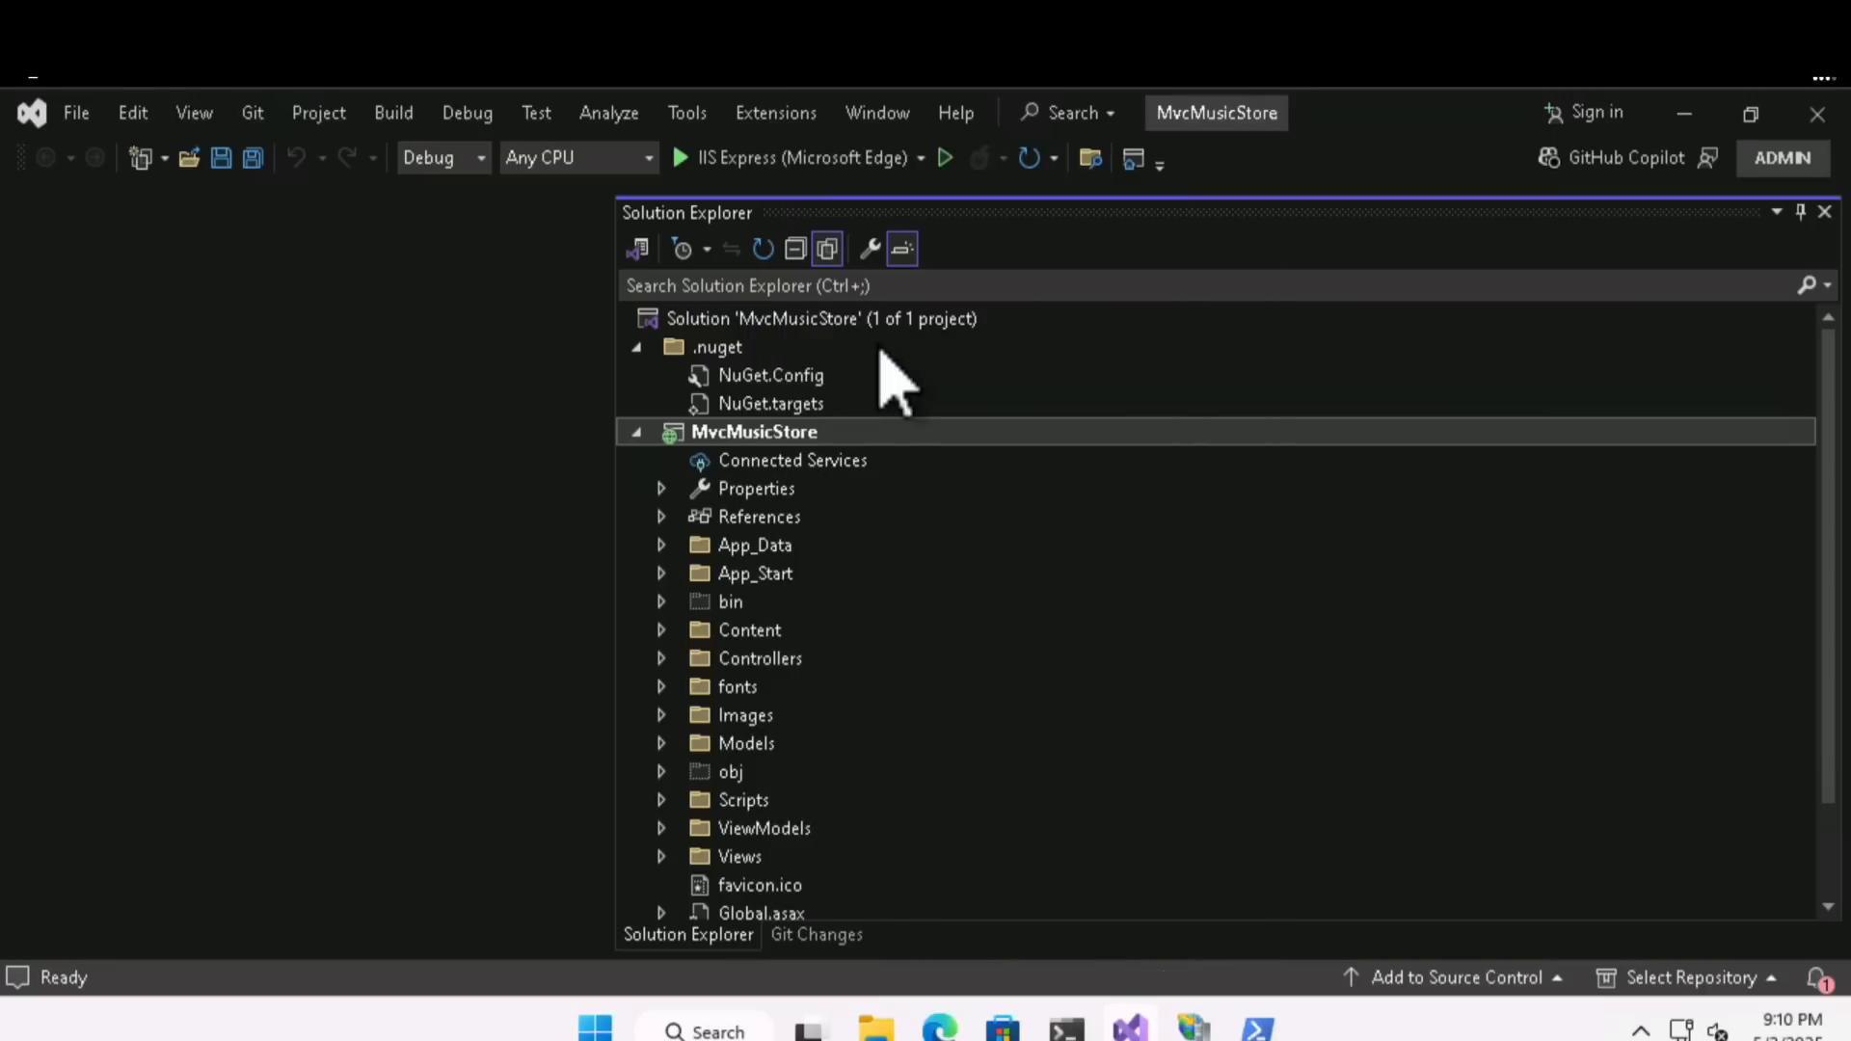
{"action": "left_click_drag", "start_coordinate": [682, 703], "coordinate": [983, 710]}
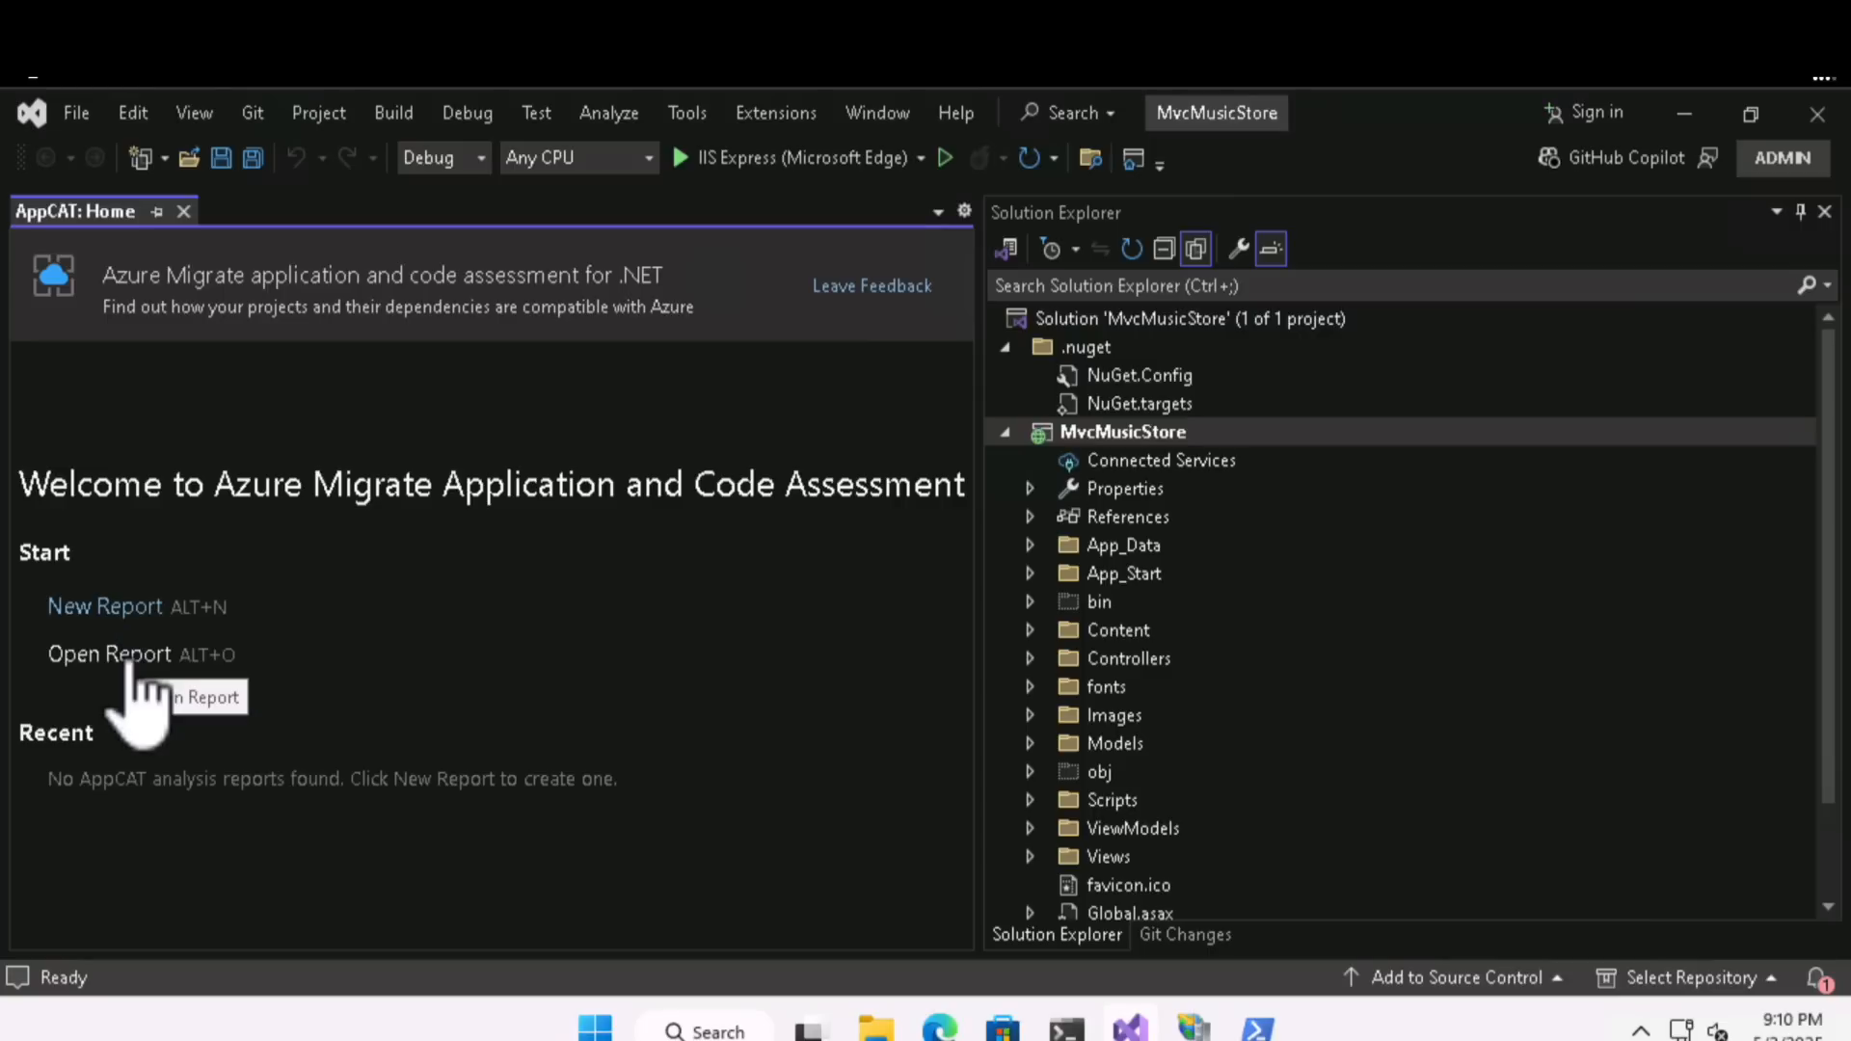
- Create a new report targeting Azure App Service (Windows) and analyze the MvcMusicStore project's source code and settings
{"action": "left_click", "coordinate": [123, 608]}
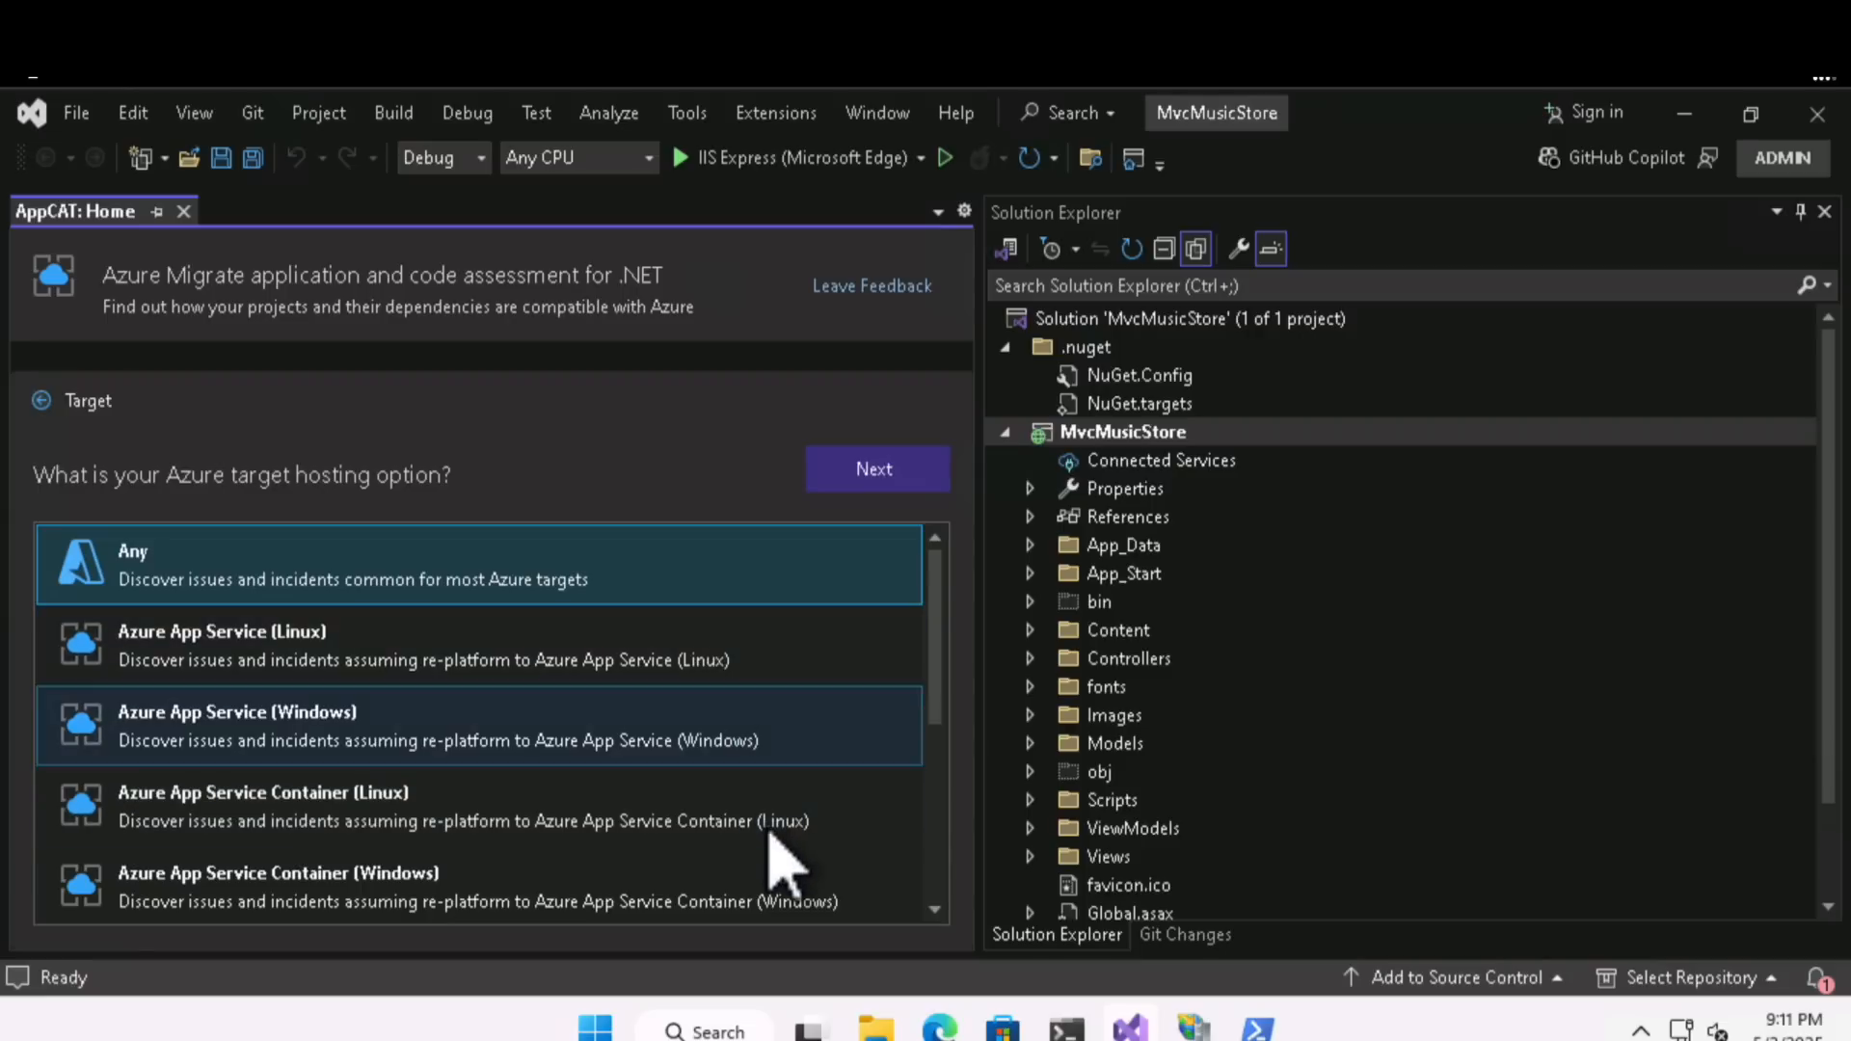
{"action": "left_click", "coordinate": [719, 753]}
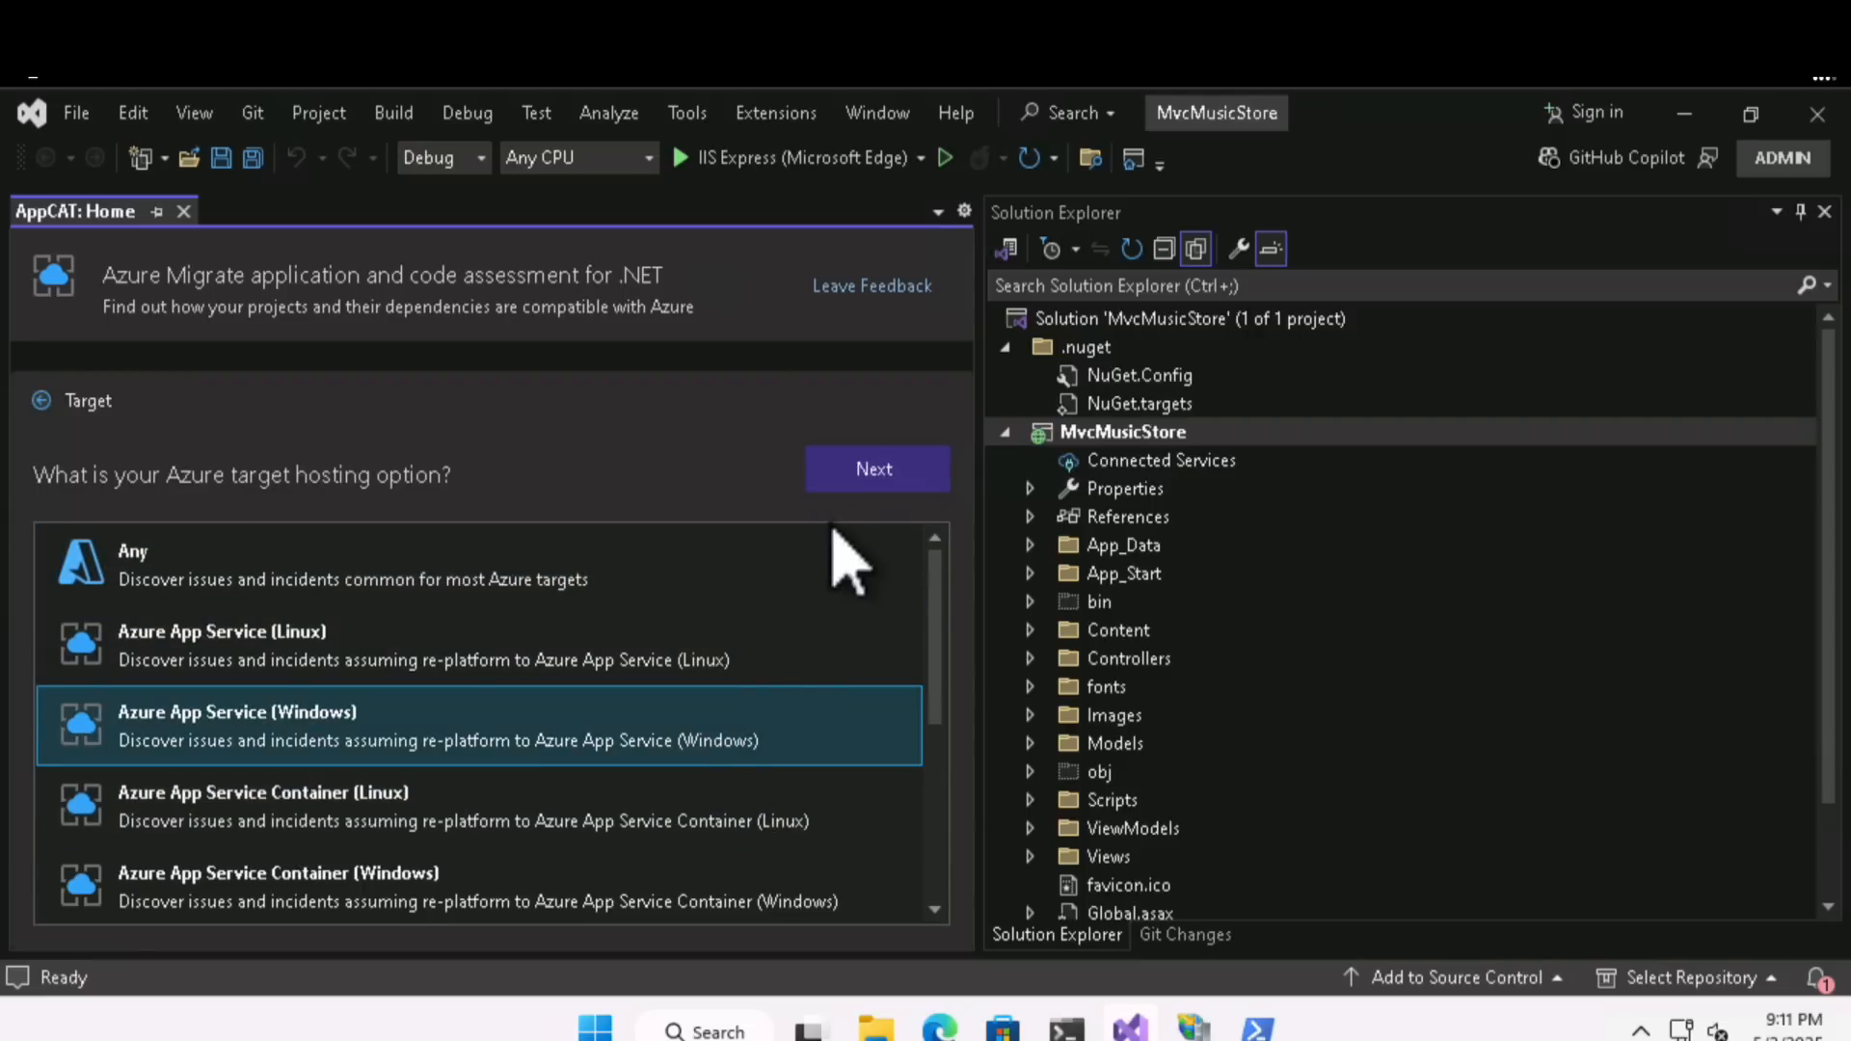
{"action": "left_click", "coordinate": [866, 470]}
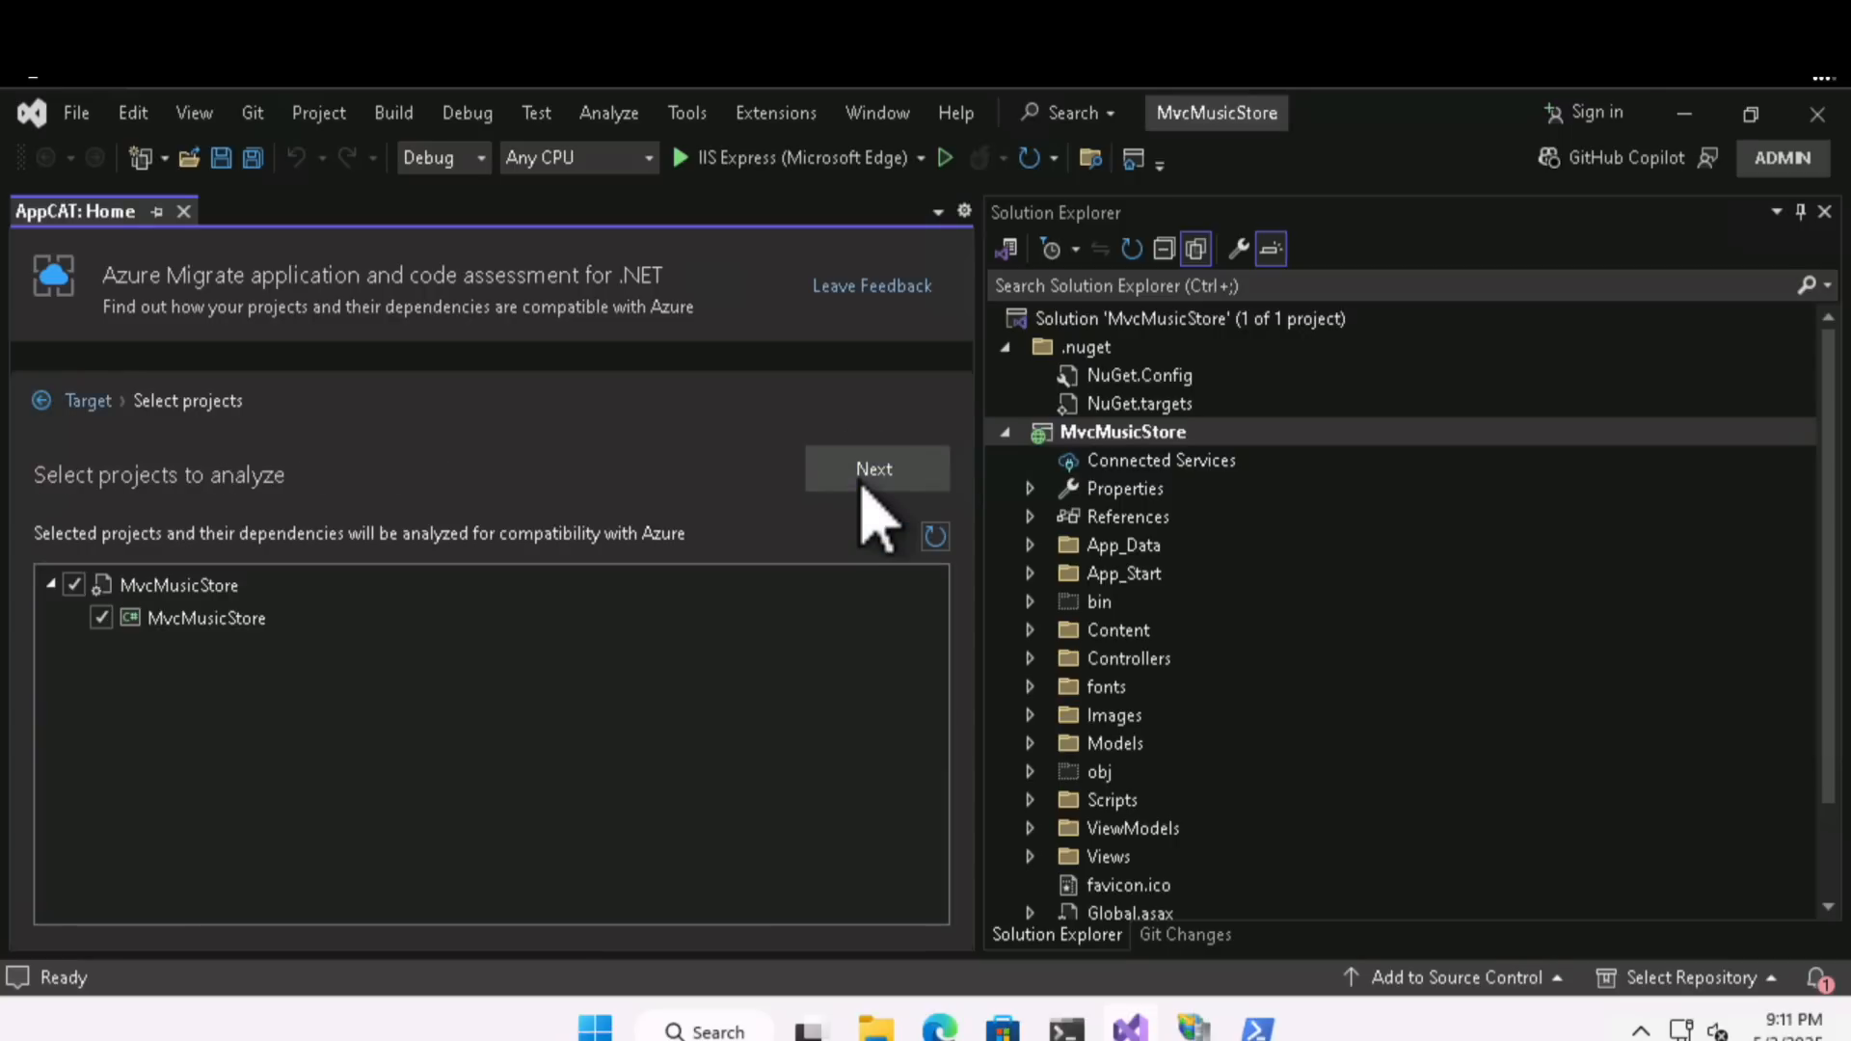
{"action": "left_click", "coordinate": [866, 482]}
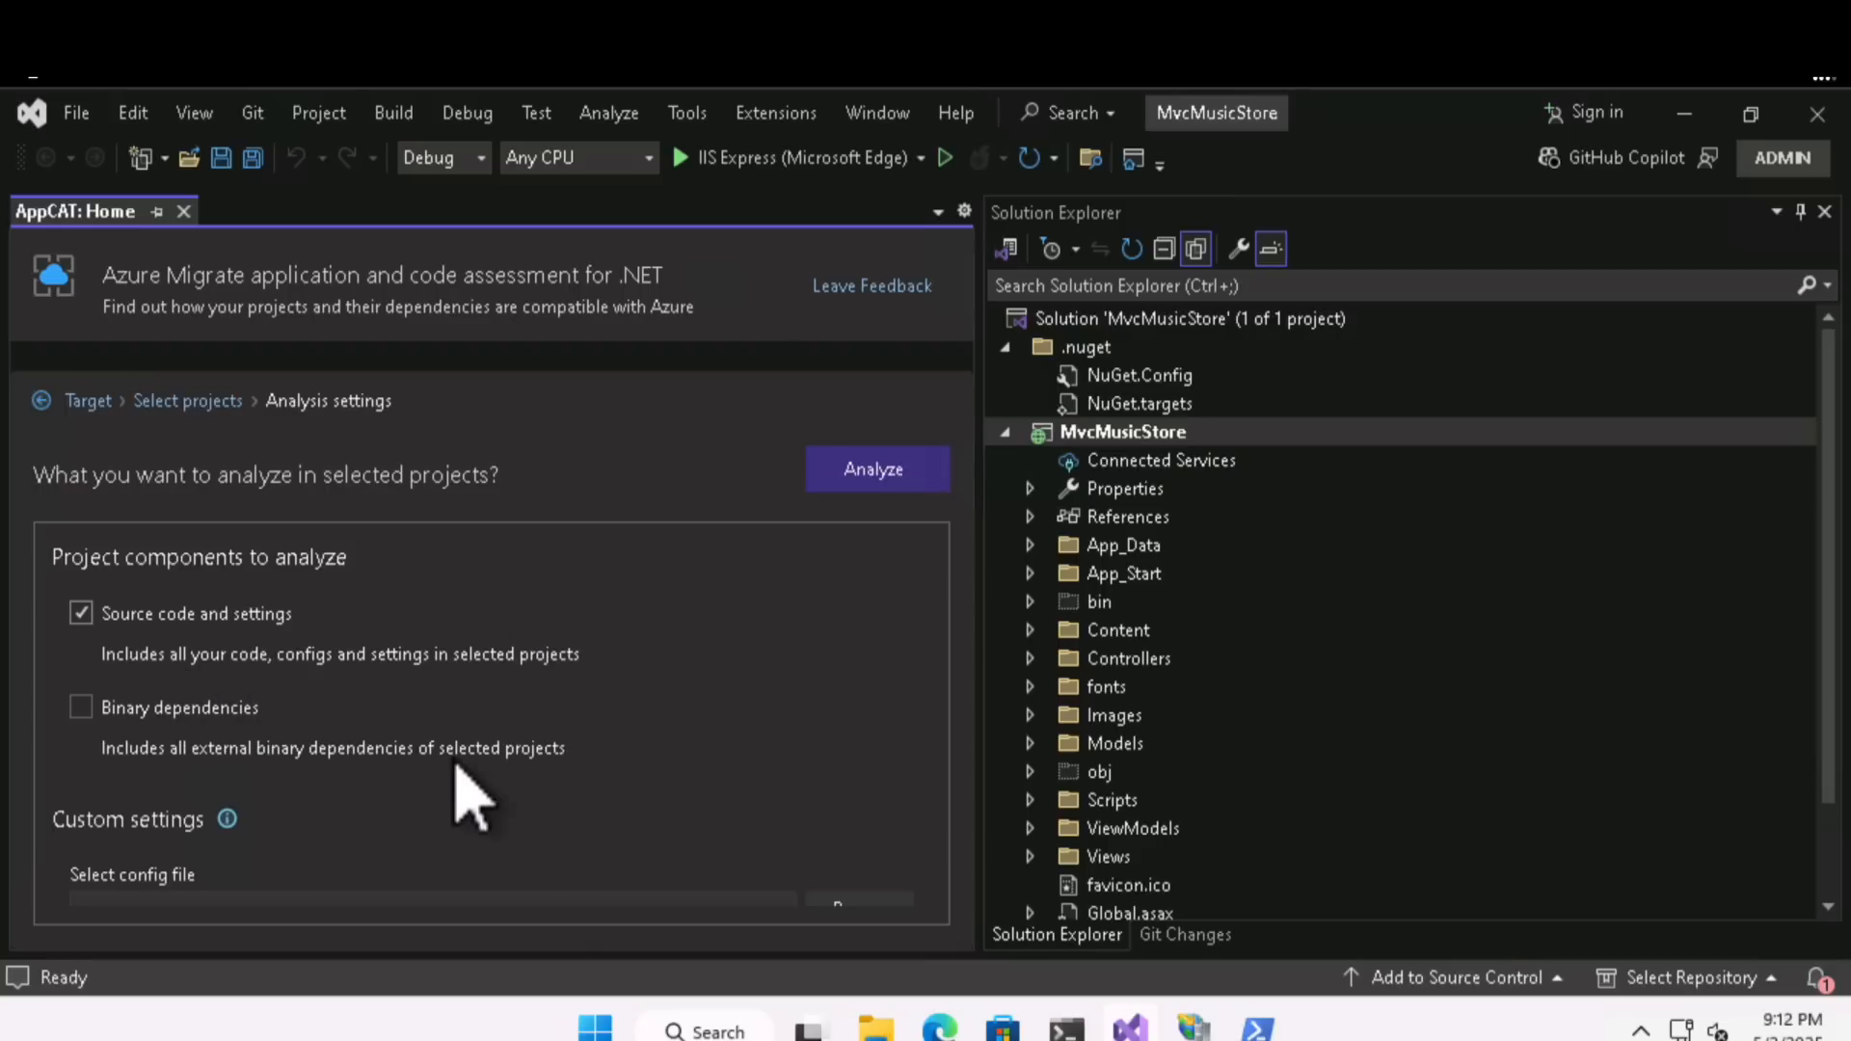
{"action": "left_click", "coordinate": [861, 470]}
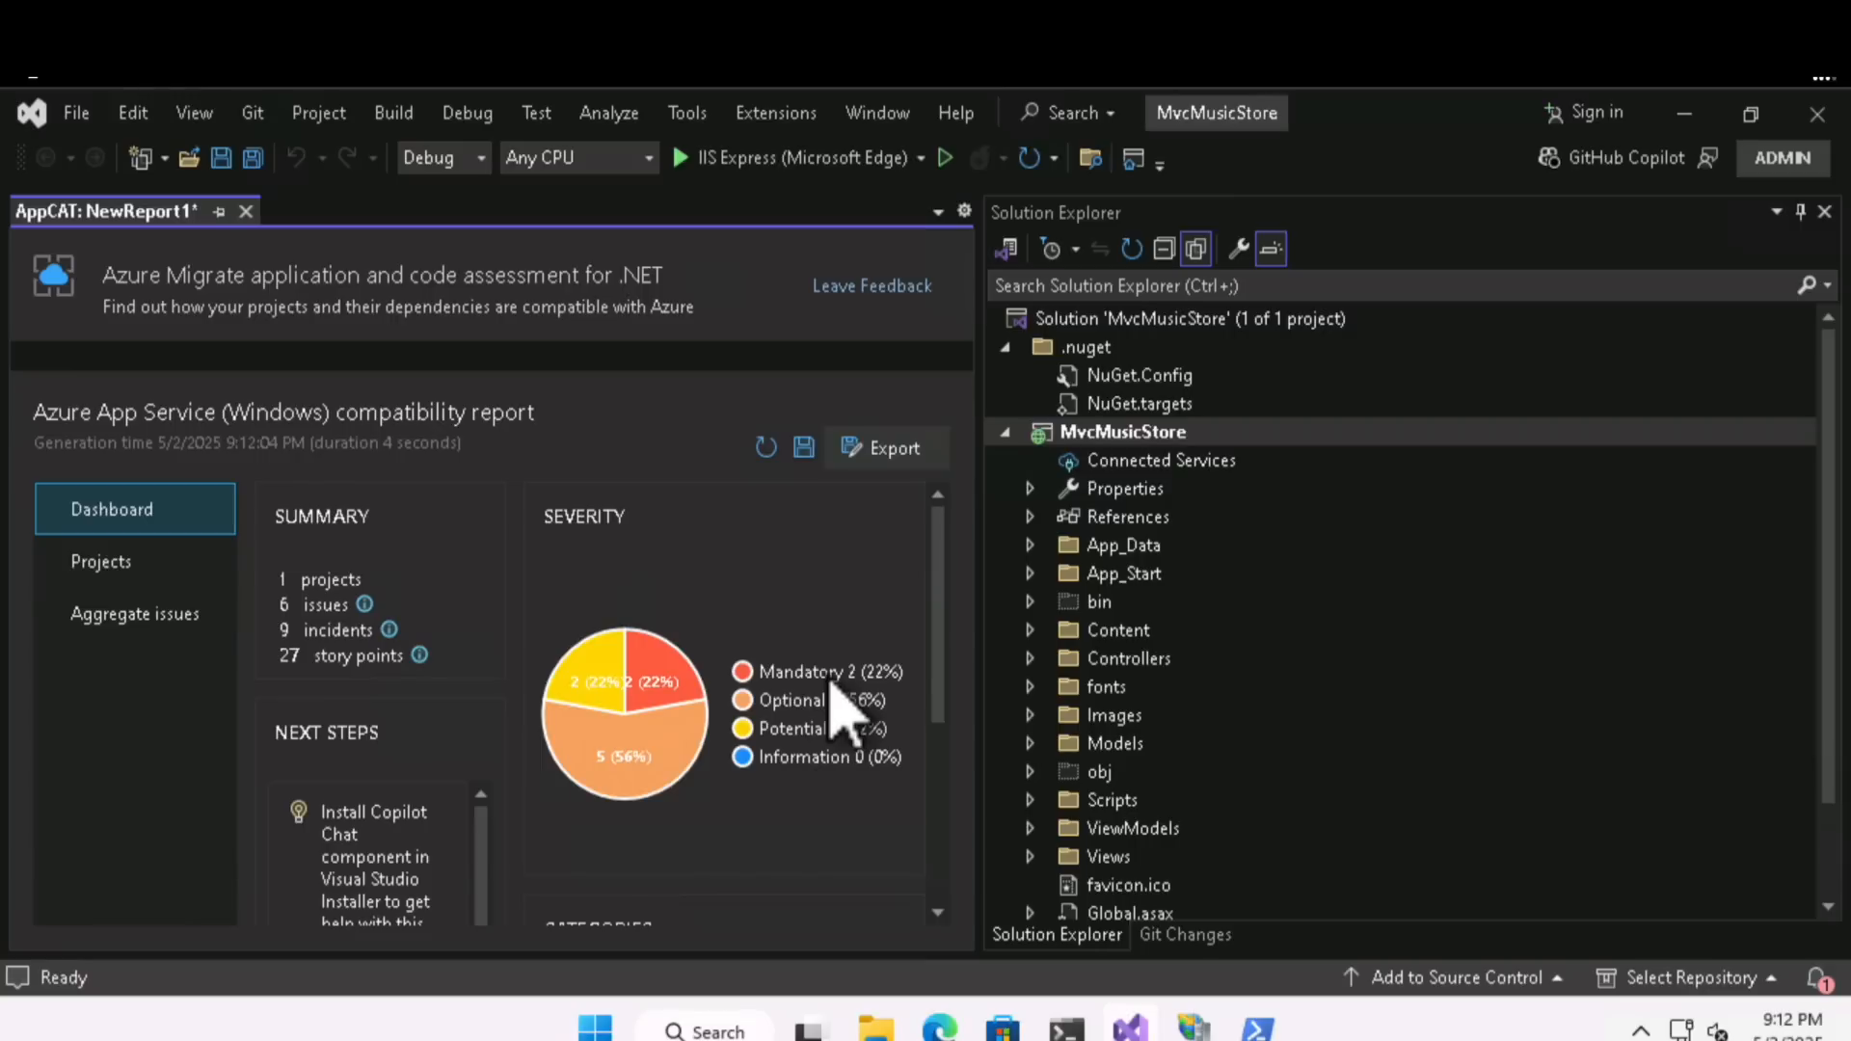
- Examine the compatibility report's severity and category charts, the project's incidents and story points, and the aggregate issues
{"action": "scroll", "coordinate": [835, 690], "scroll_direction": "down", "scroll_amount": 3}
{"action": "scroll", "coordinate": [654, 735], "scroll_direction": "down", "scroll_amount": 1}
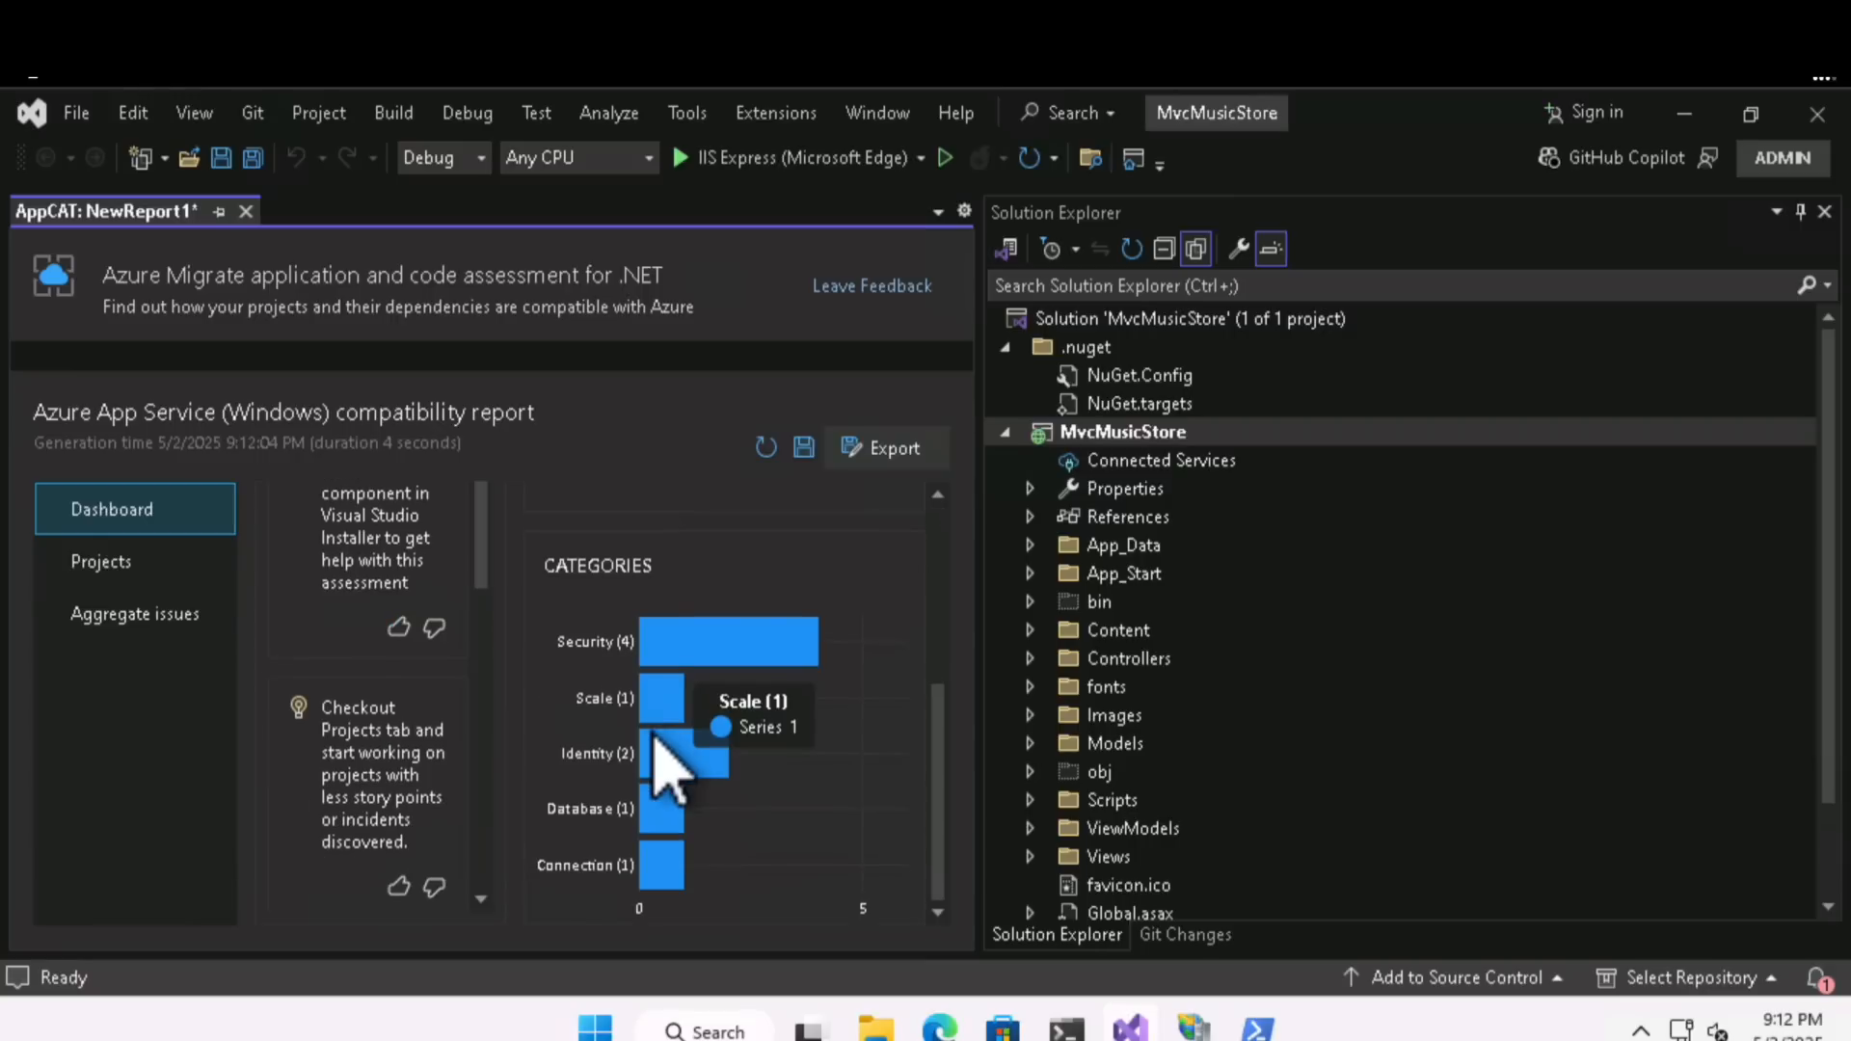
{"action": "scroll", "coordinate": [656, 736], "scroll_direction": "up", "scroll_amount": 3}
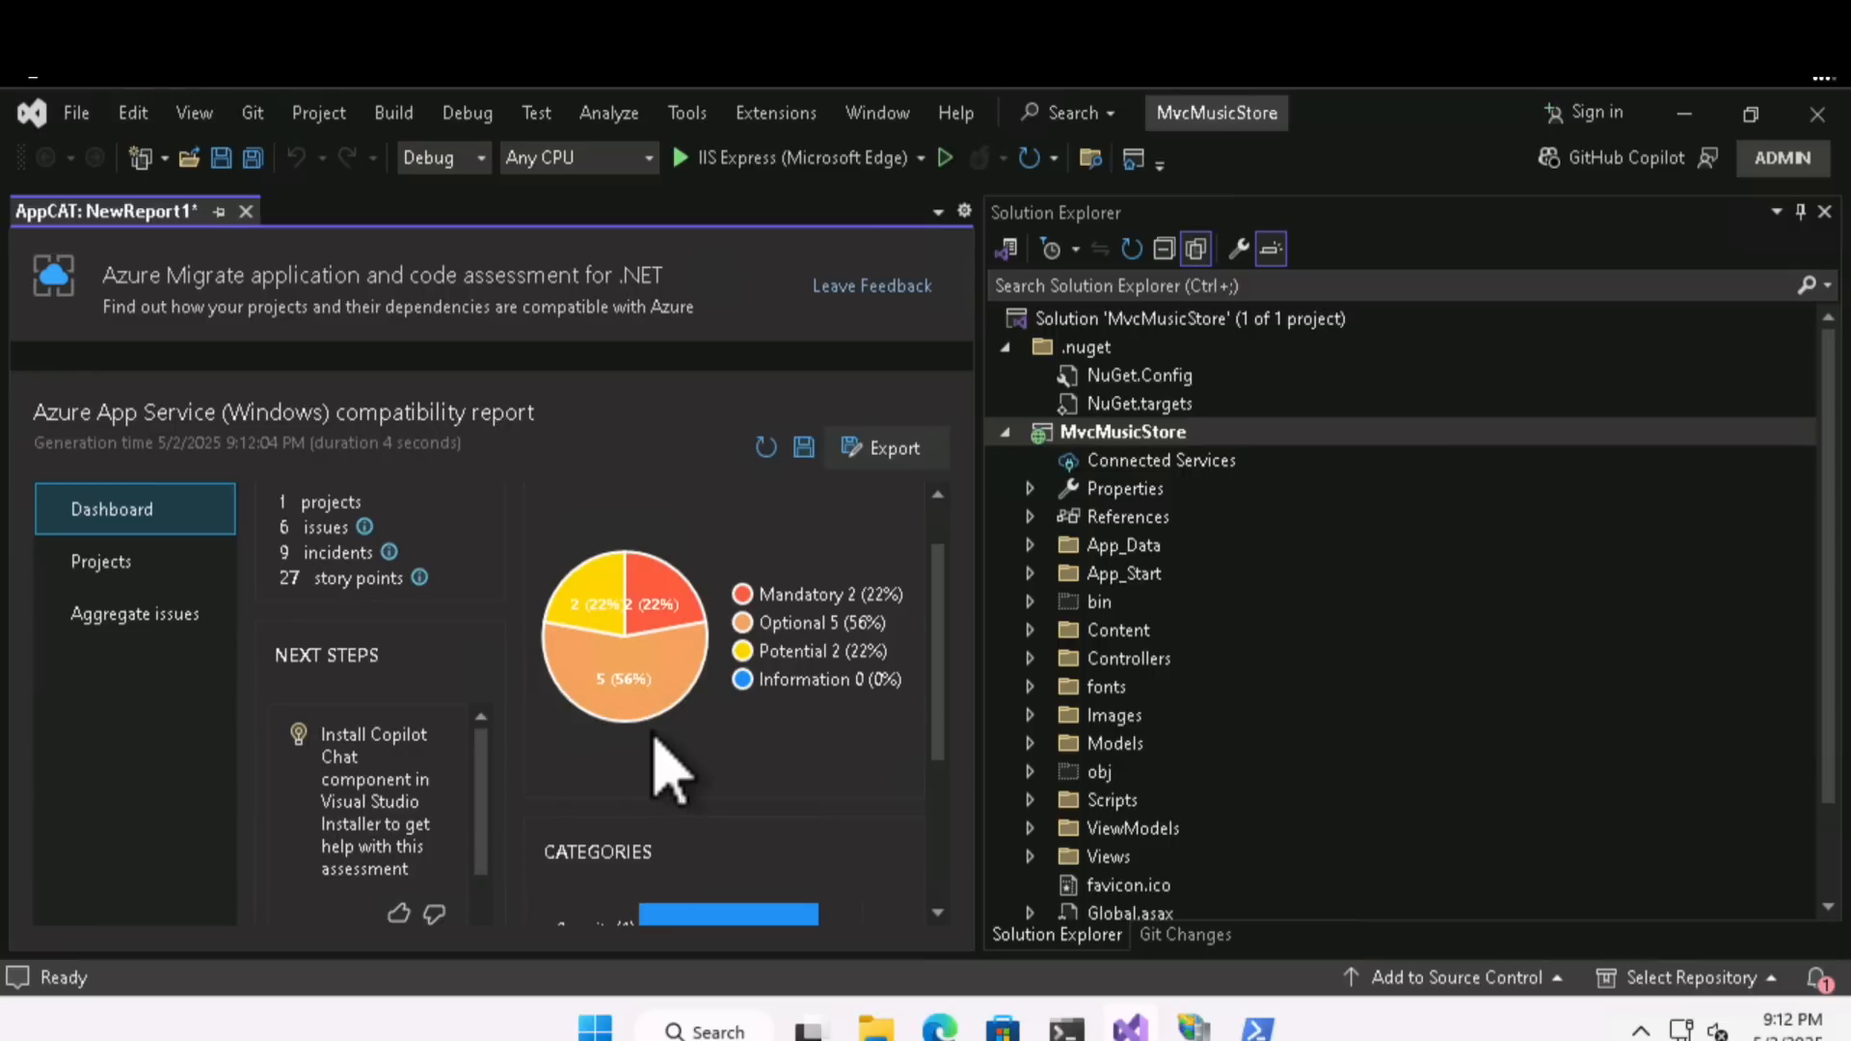
{"action": "scroll", "coordinate": [654, 737], "scroll_direction": "up", "scroll_amount": 1}
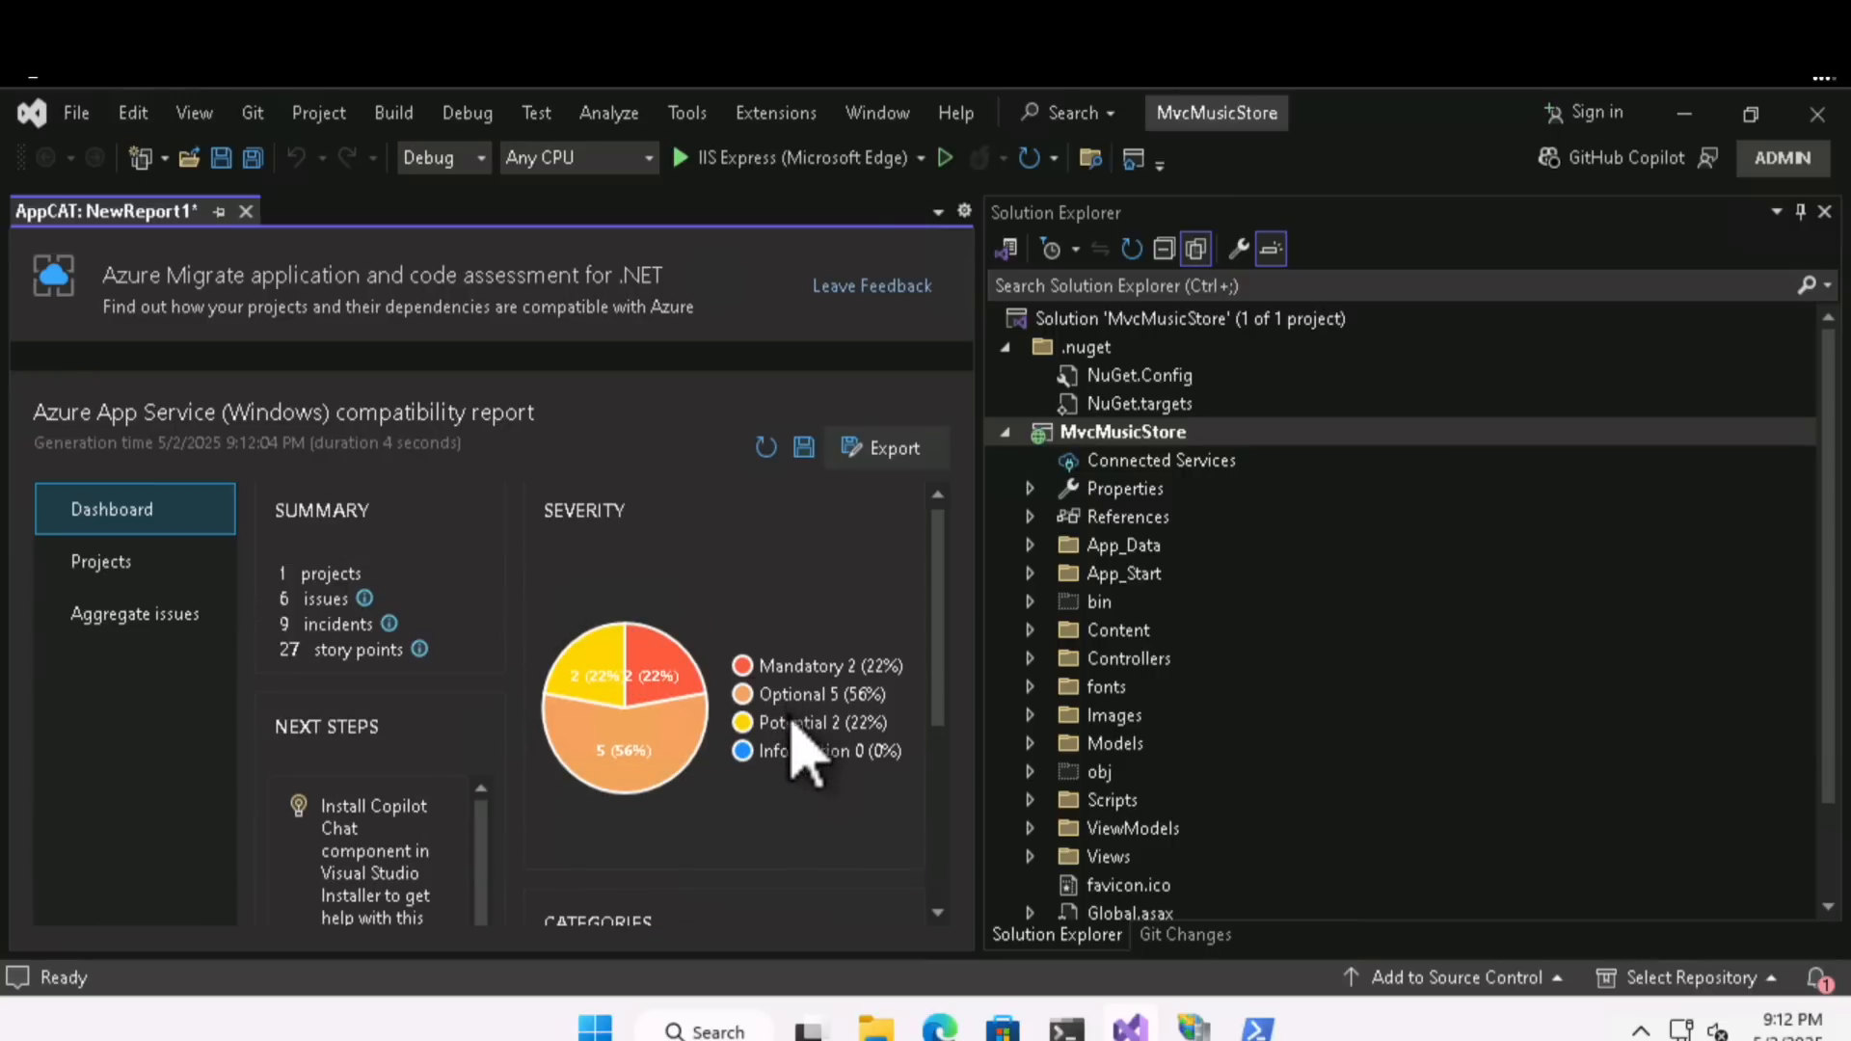
{"action": "left_click", "coordinate": [645, 727]}
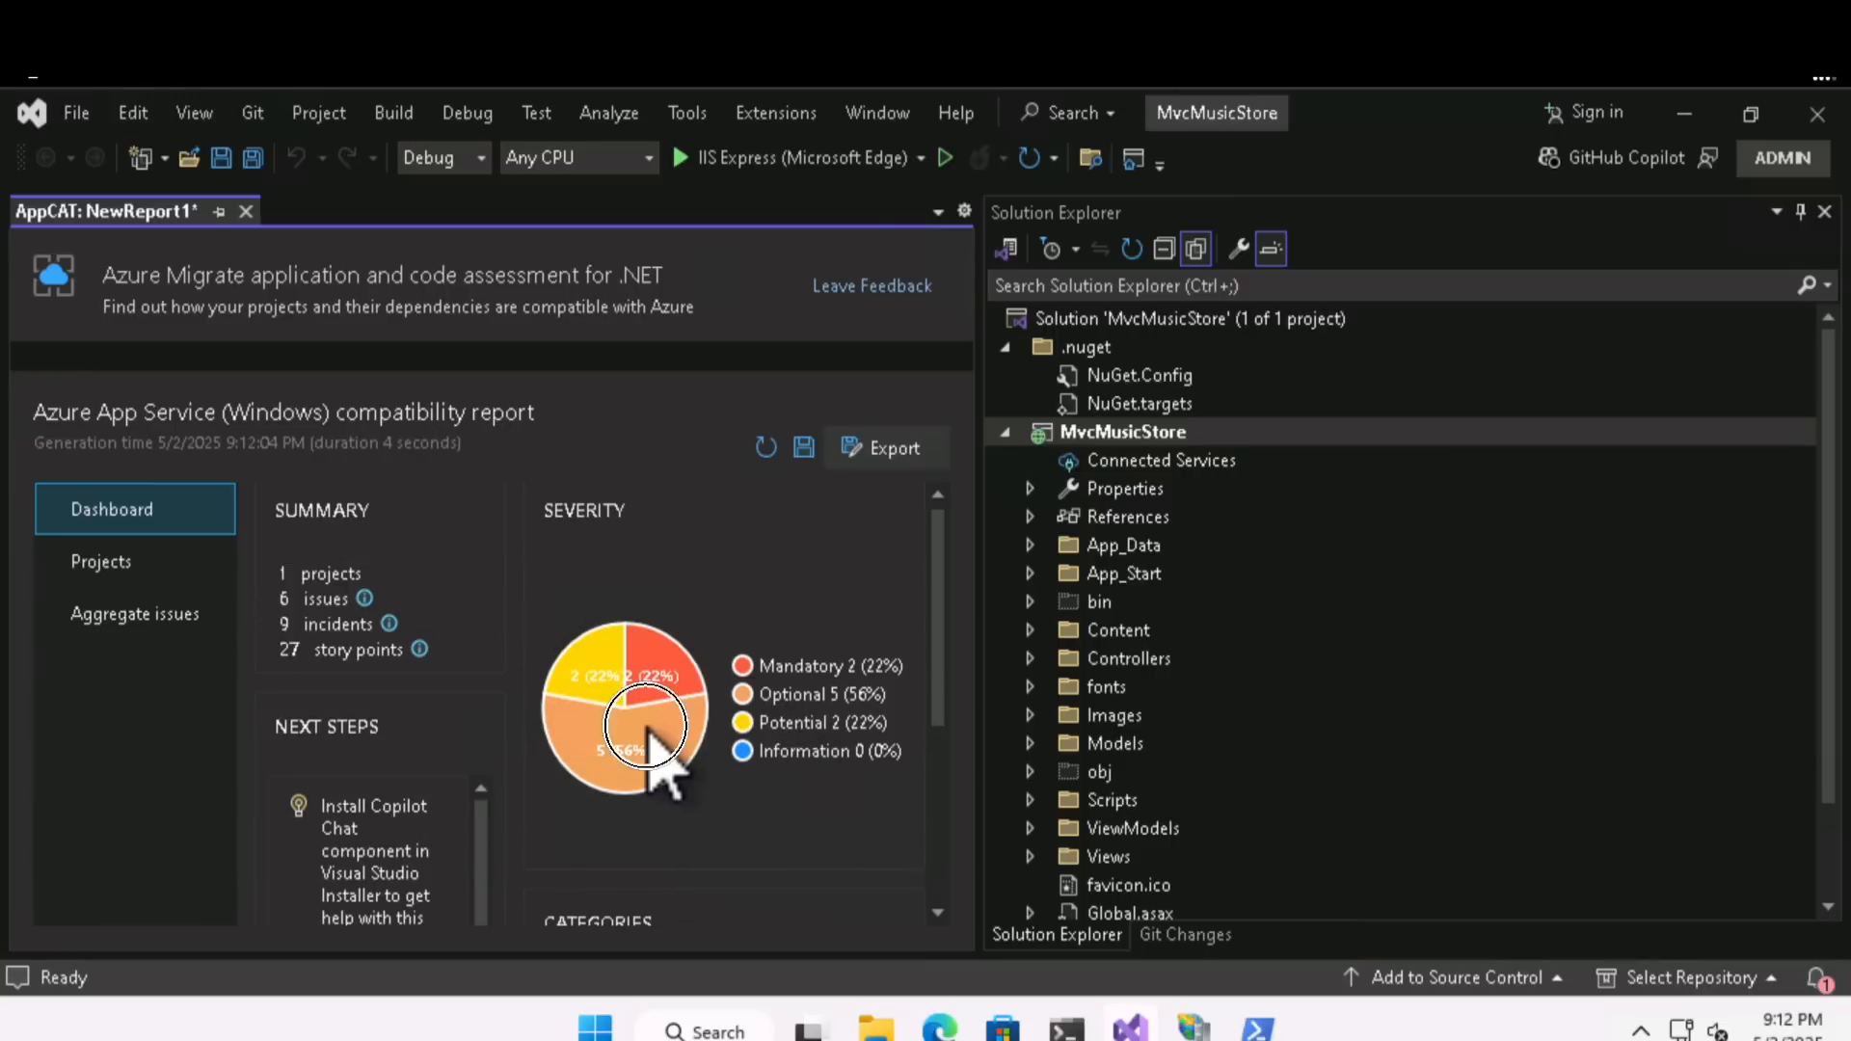
{"action": "left_click", "coordinate": [174, 573]}
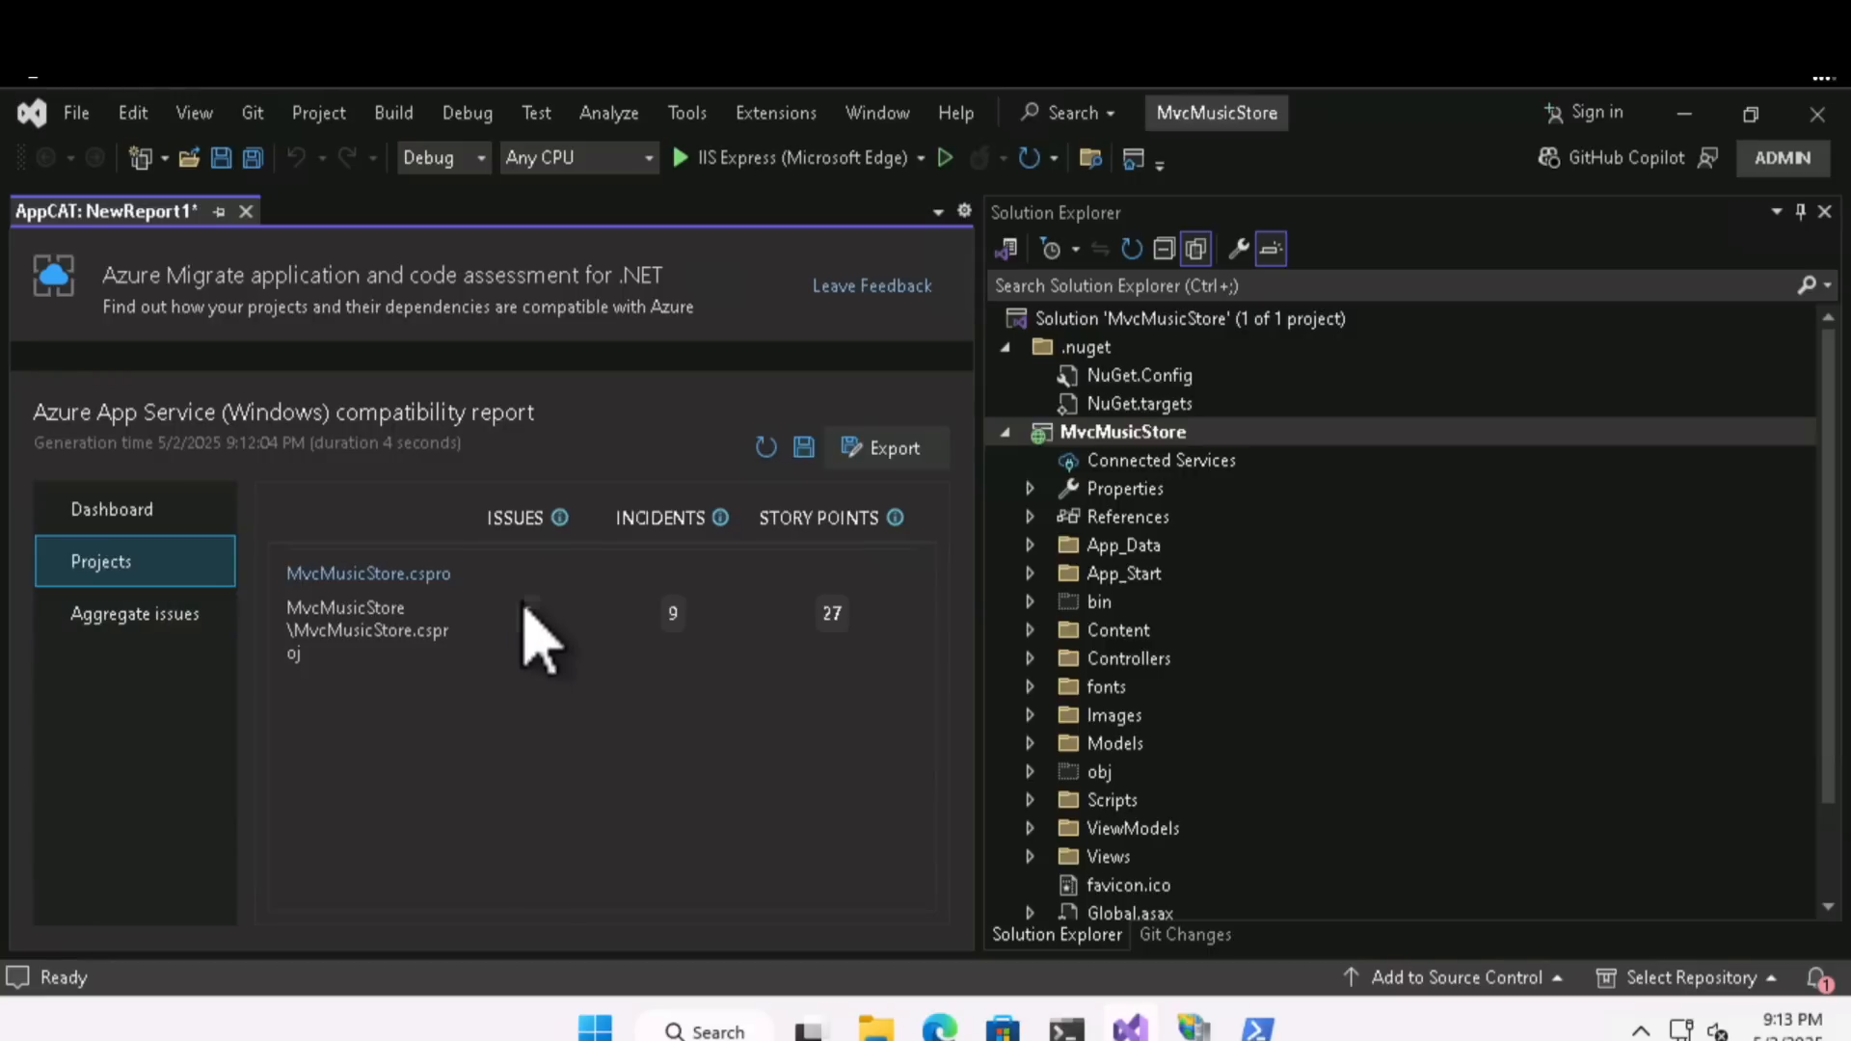
{"action": "left_click", "coordinate": [175, 629]}
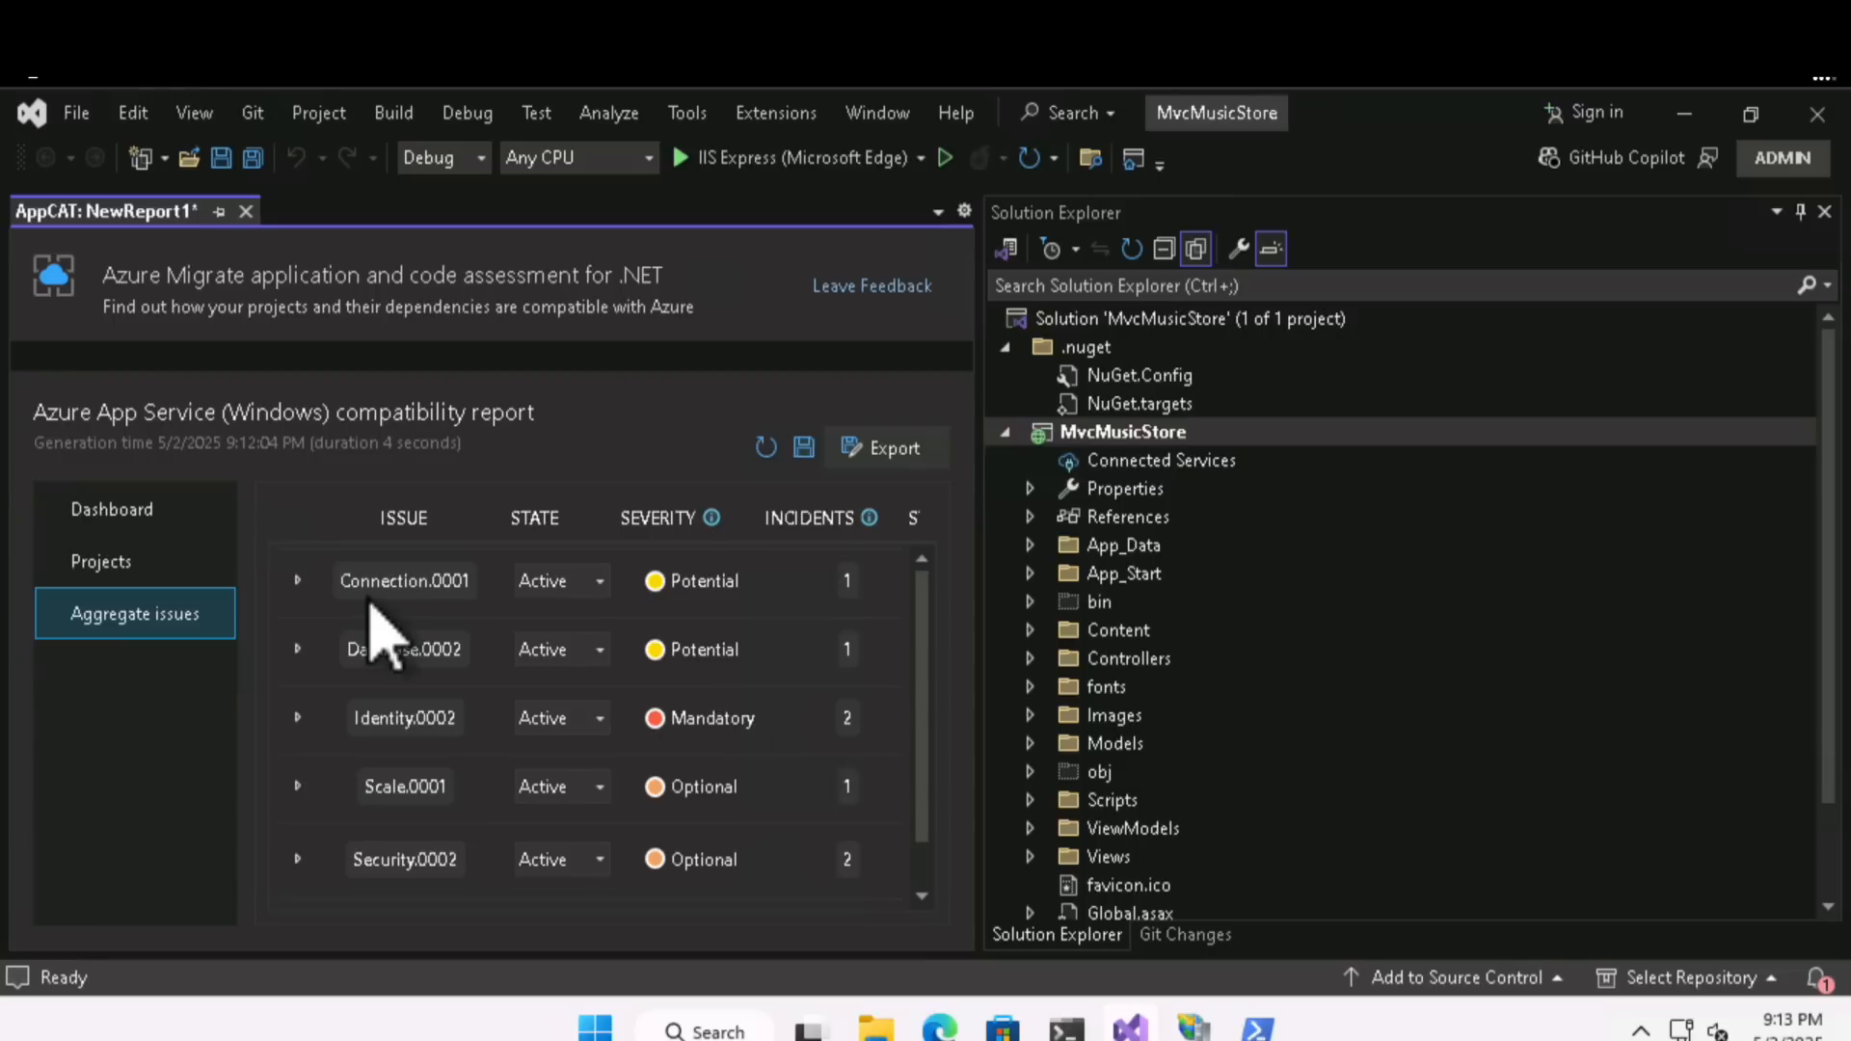
{"action": "left_click", "coordinate": [162, 567]}
{"action": "left_click", "coordinate": [149, 514]}
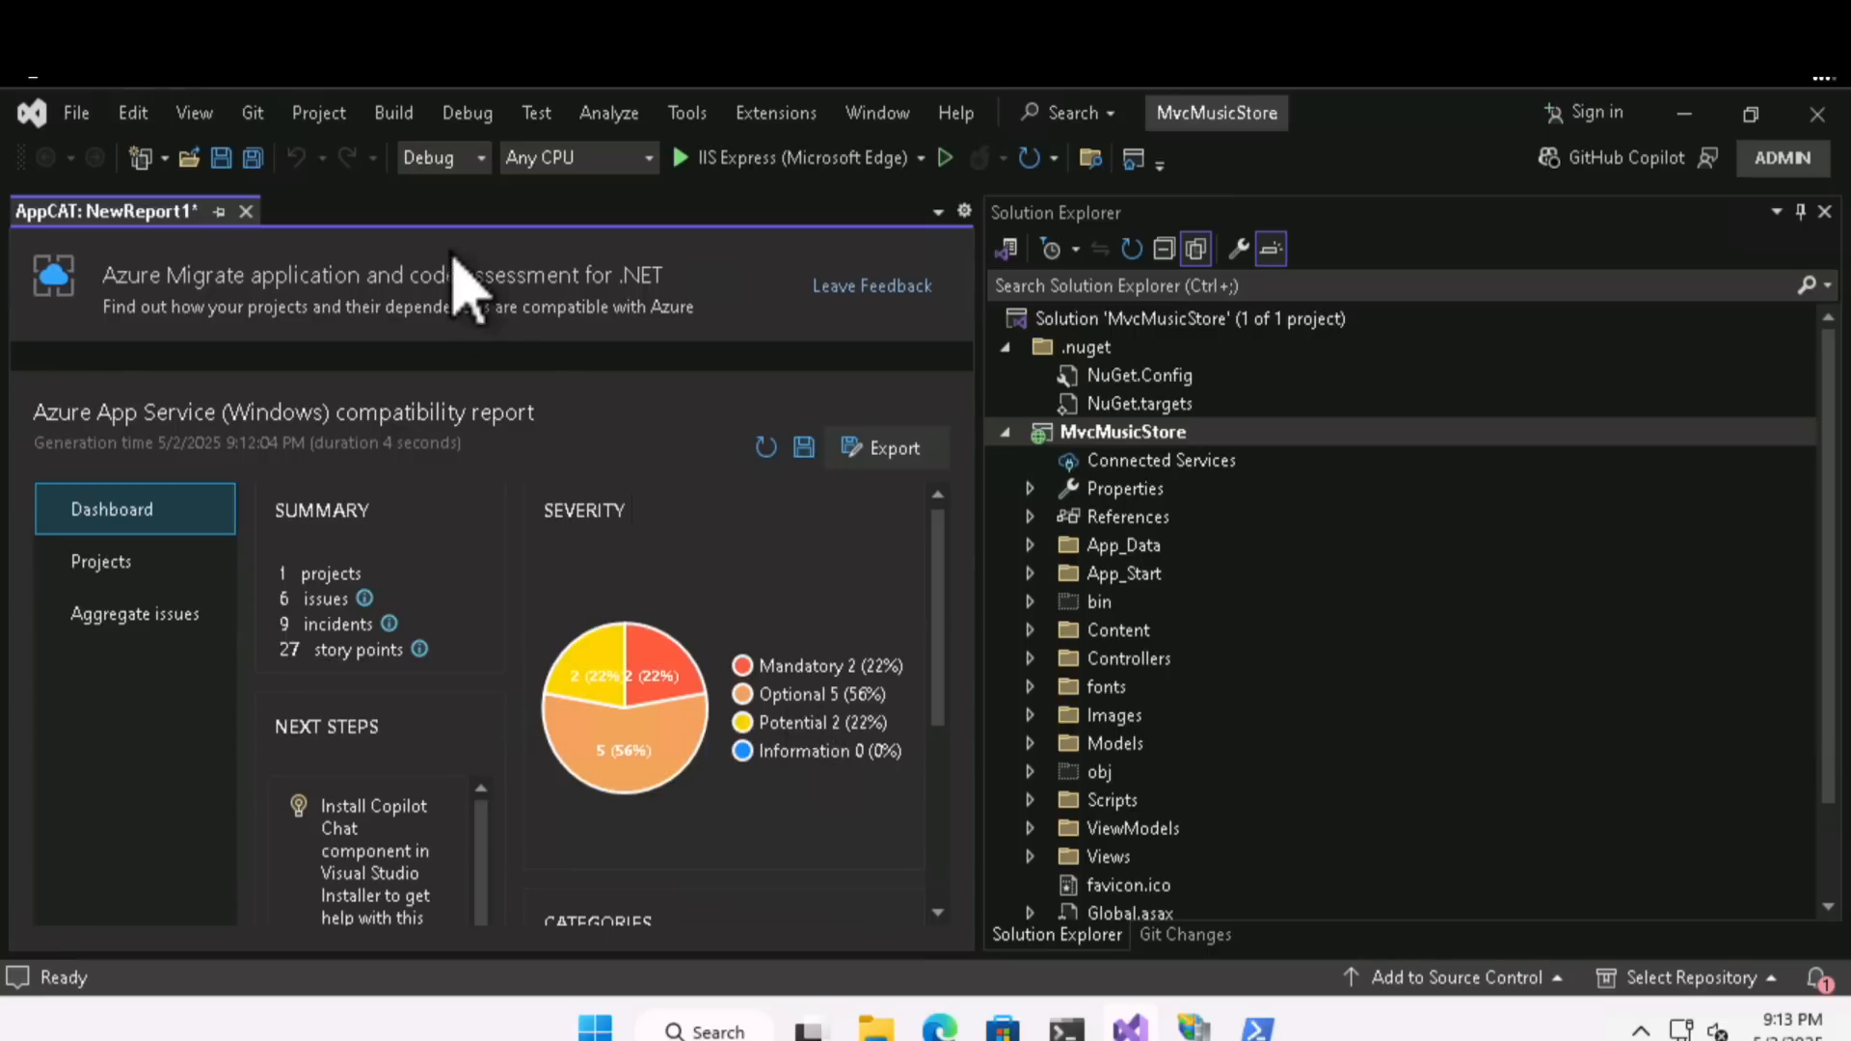
- Open the BlazorApp1.sln solution from C:\Users\Admin\source\repos\BlazorApp1, discarding the unsaved MvcMusicStore assessment report
{"action": "left_click", "coordinate": [79, 115]}
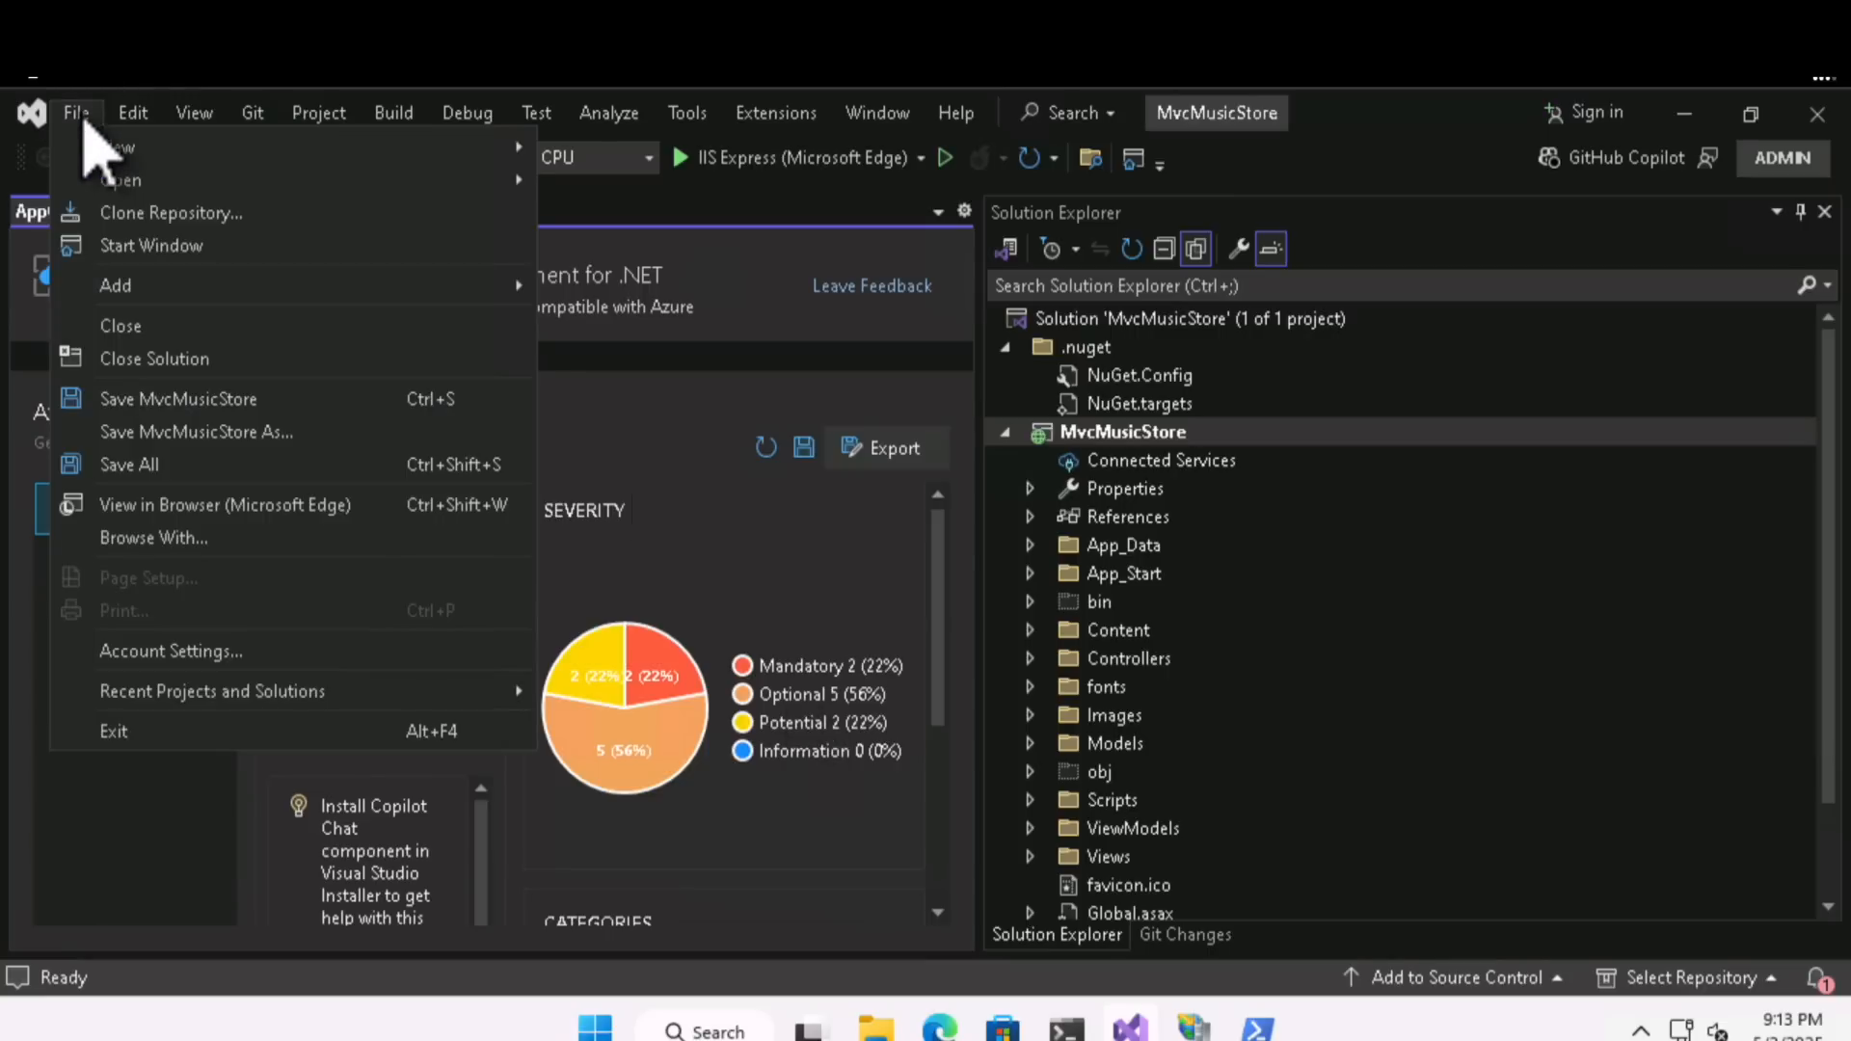
{"action": "mouse_move", "coordinate": [159, 189]}
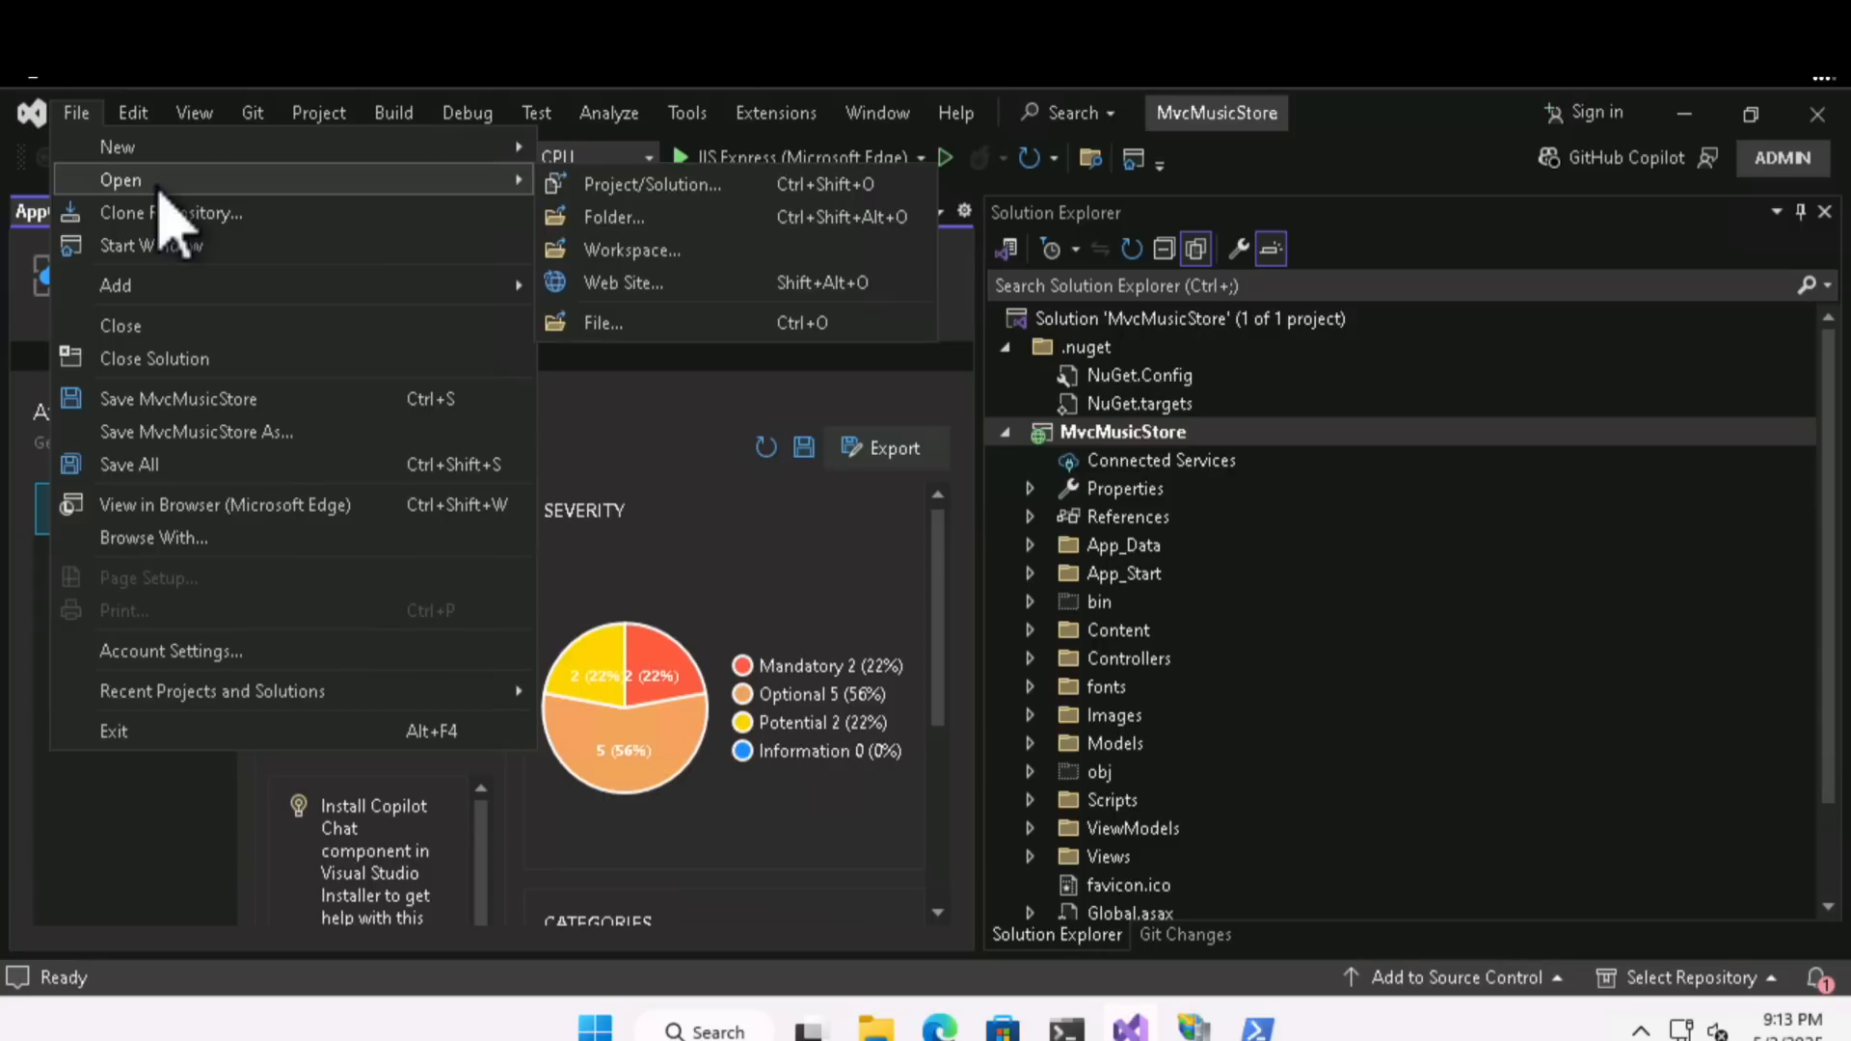
{"action": "left_click", "coordinate": [590, 189]}
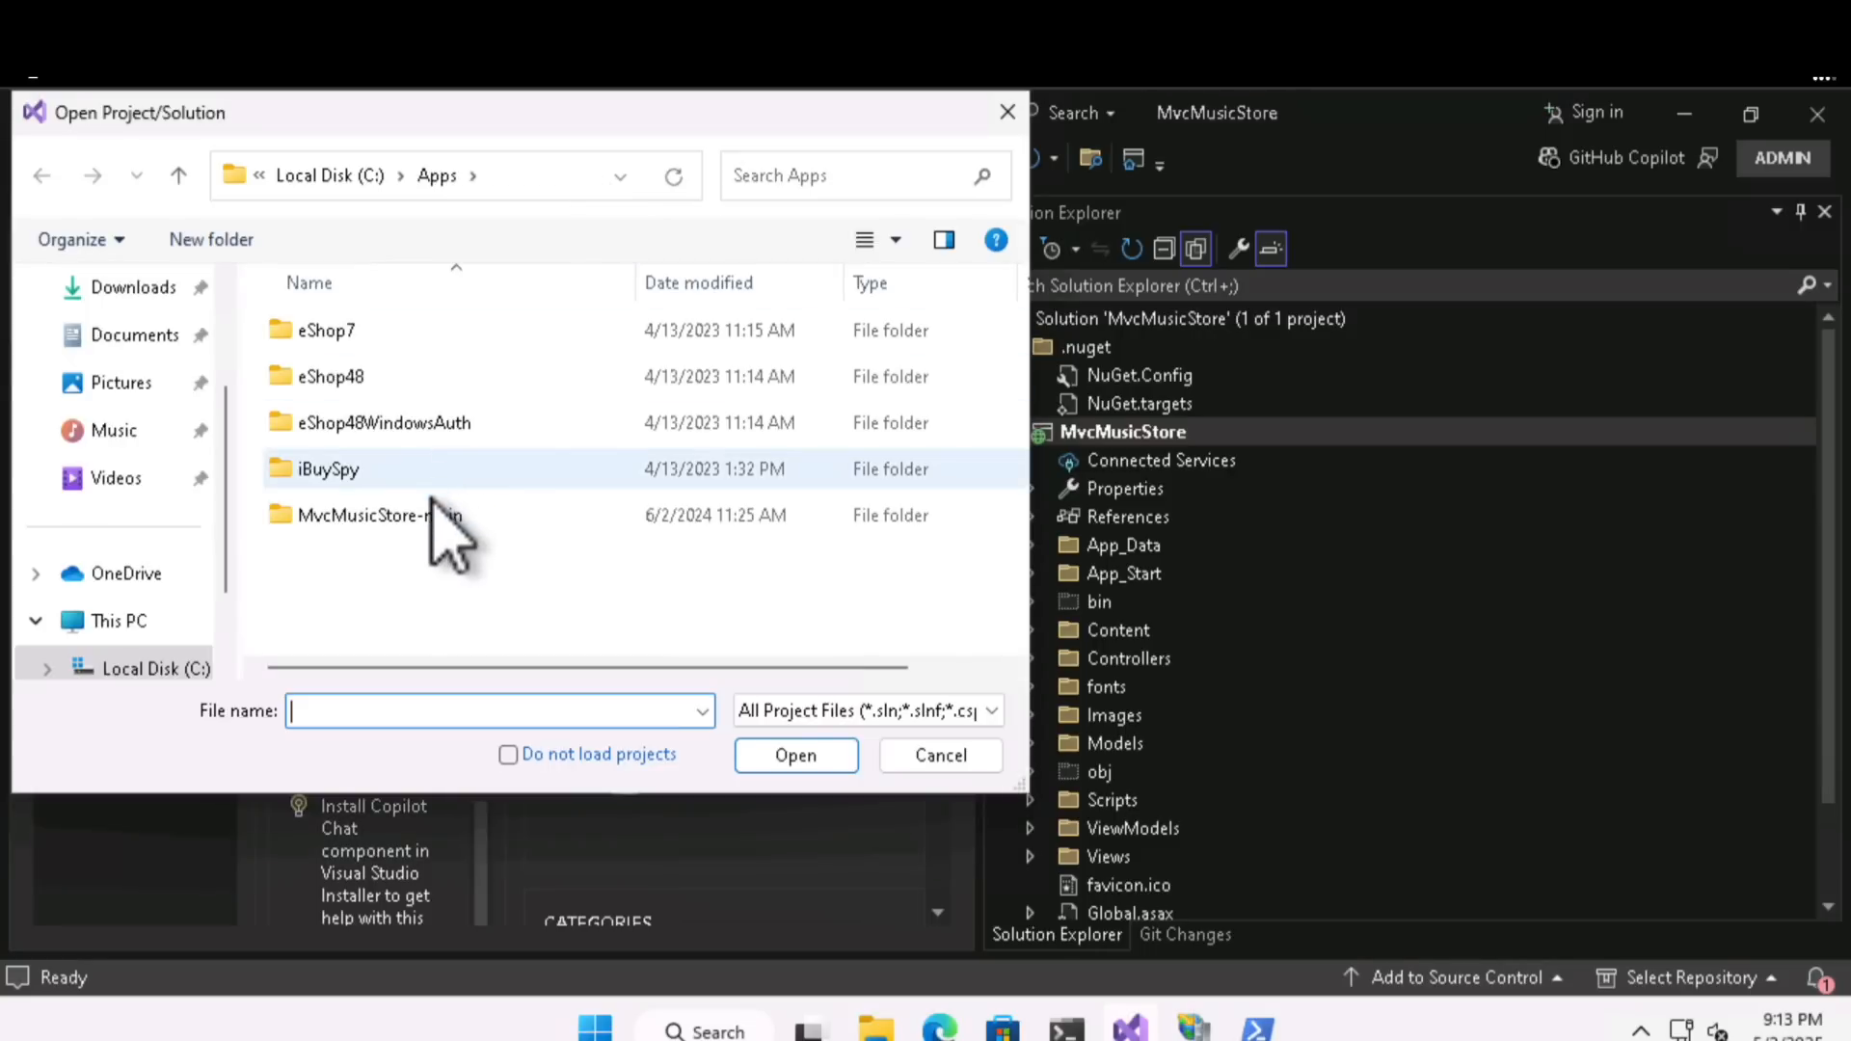
{"action": "left_click", "coordinate": [538, 167]}
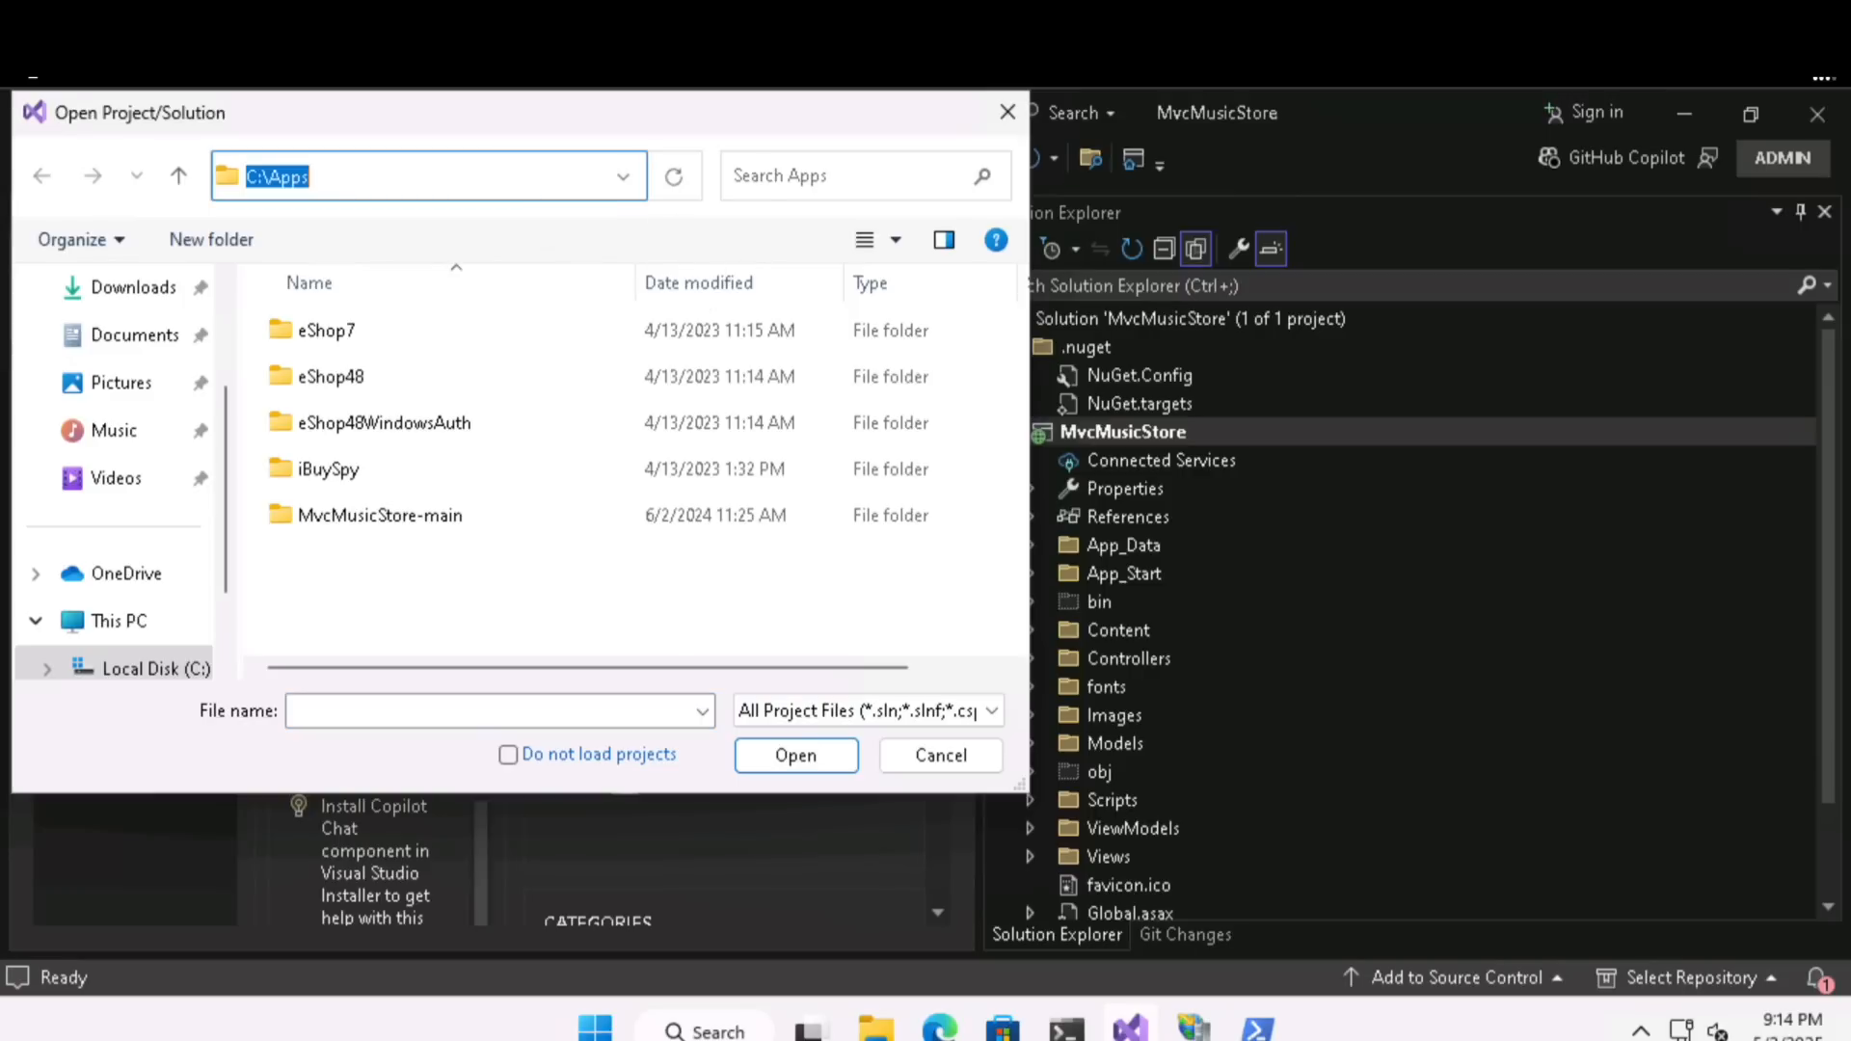
{"action": "type", "text": "C:\\Users\\Admi"}
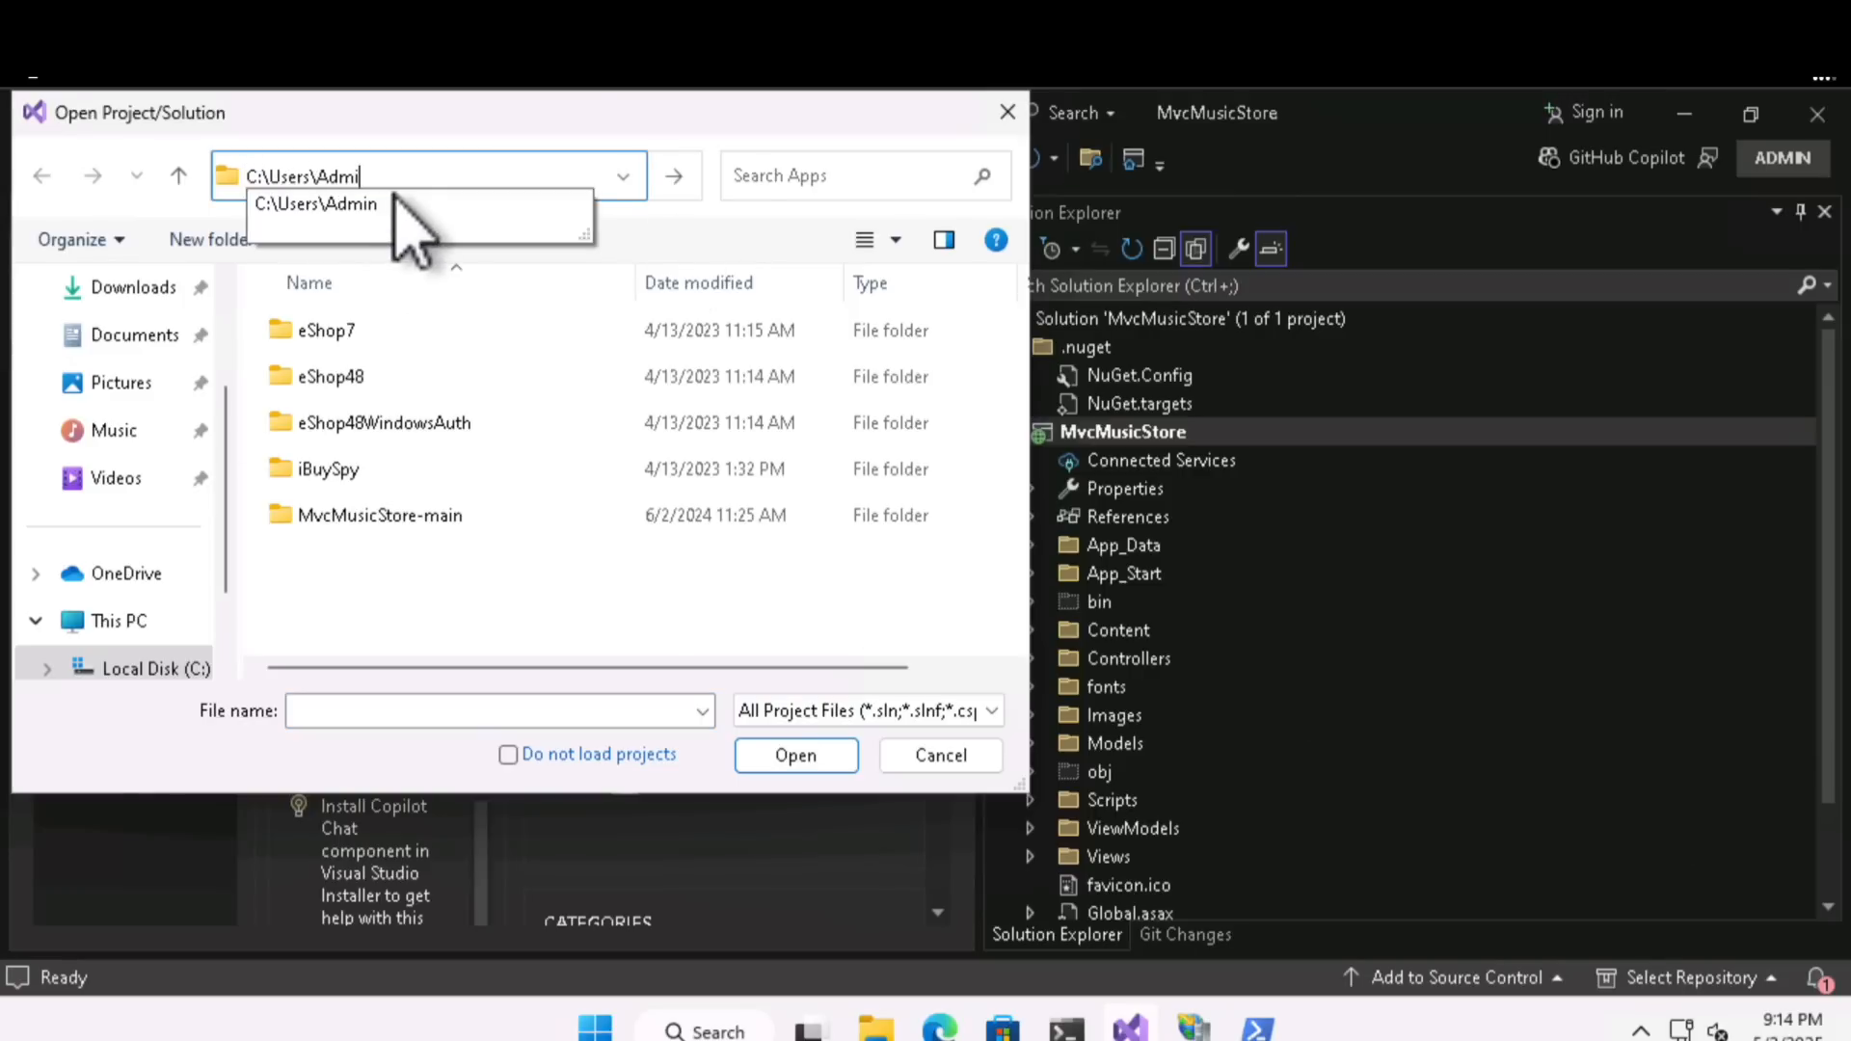
{"action": "type", "text": "n\\source\\repos\\BlazorApp1\\BlazorApp1.sln"}
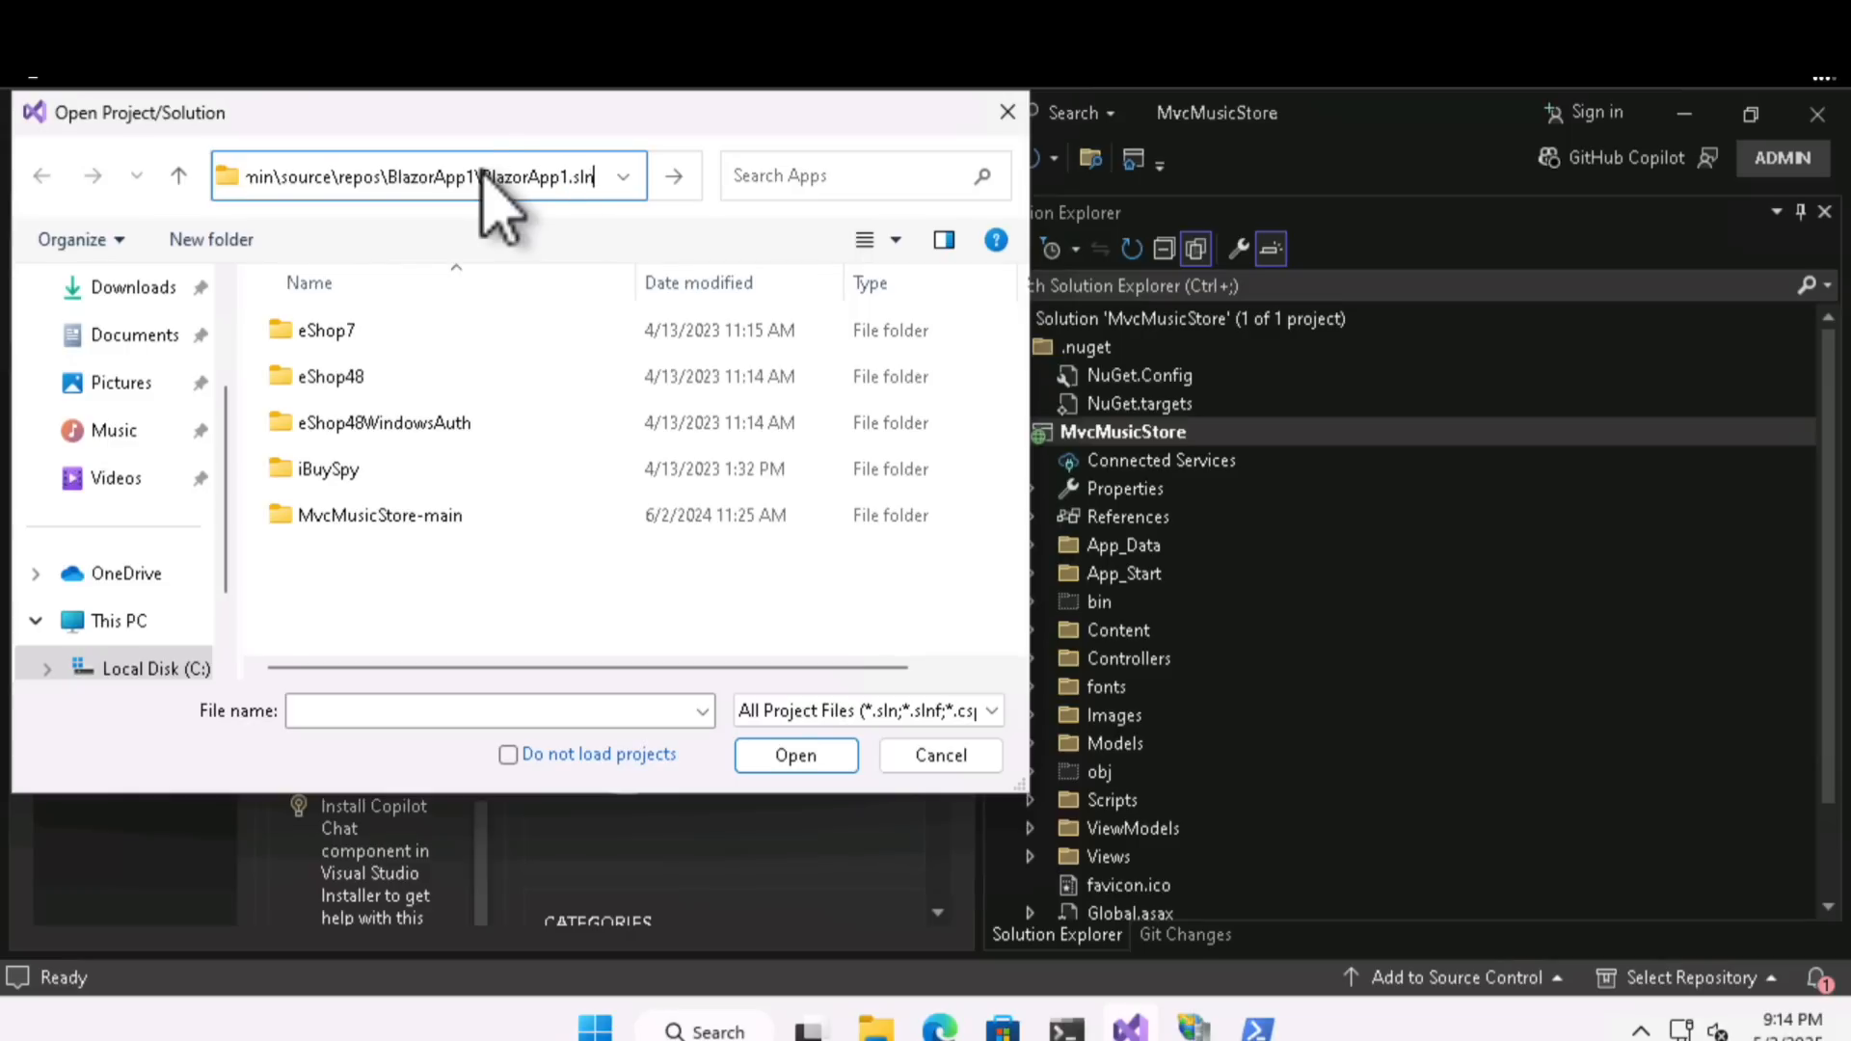
{"action": "left_click", "coordinate": [484, 173]}
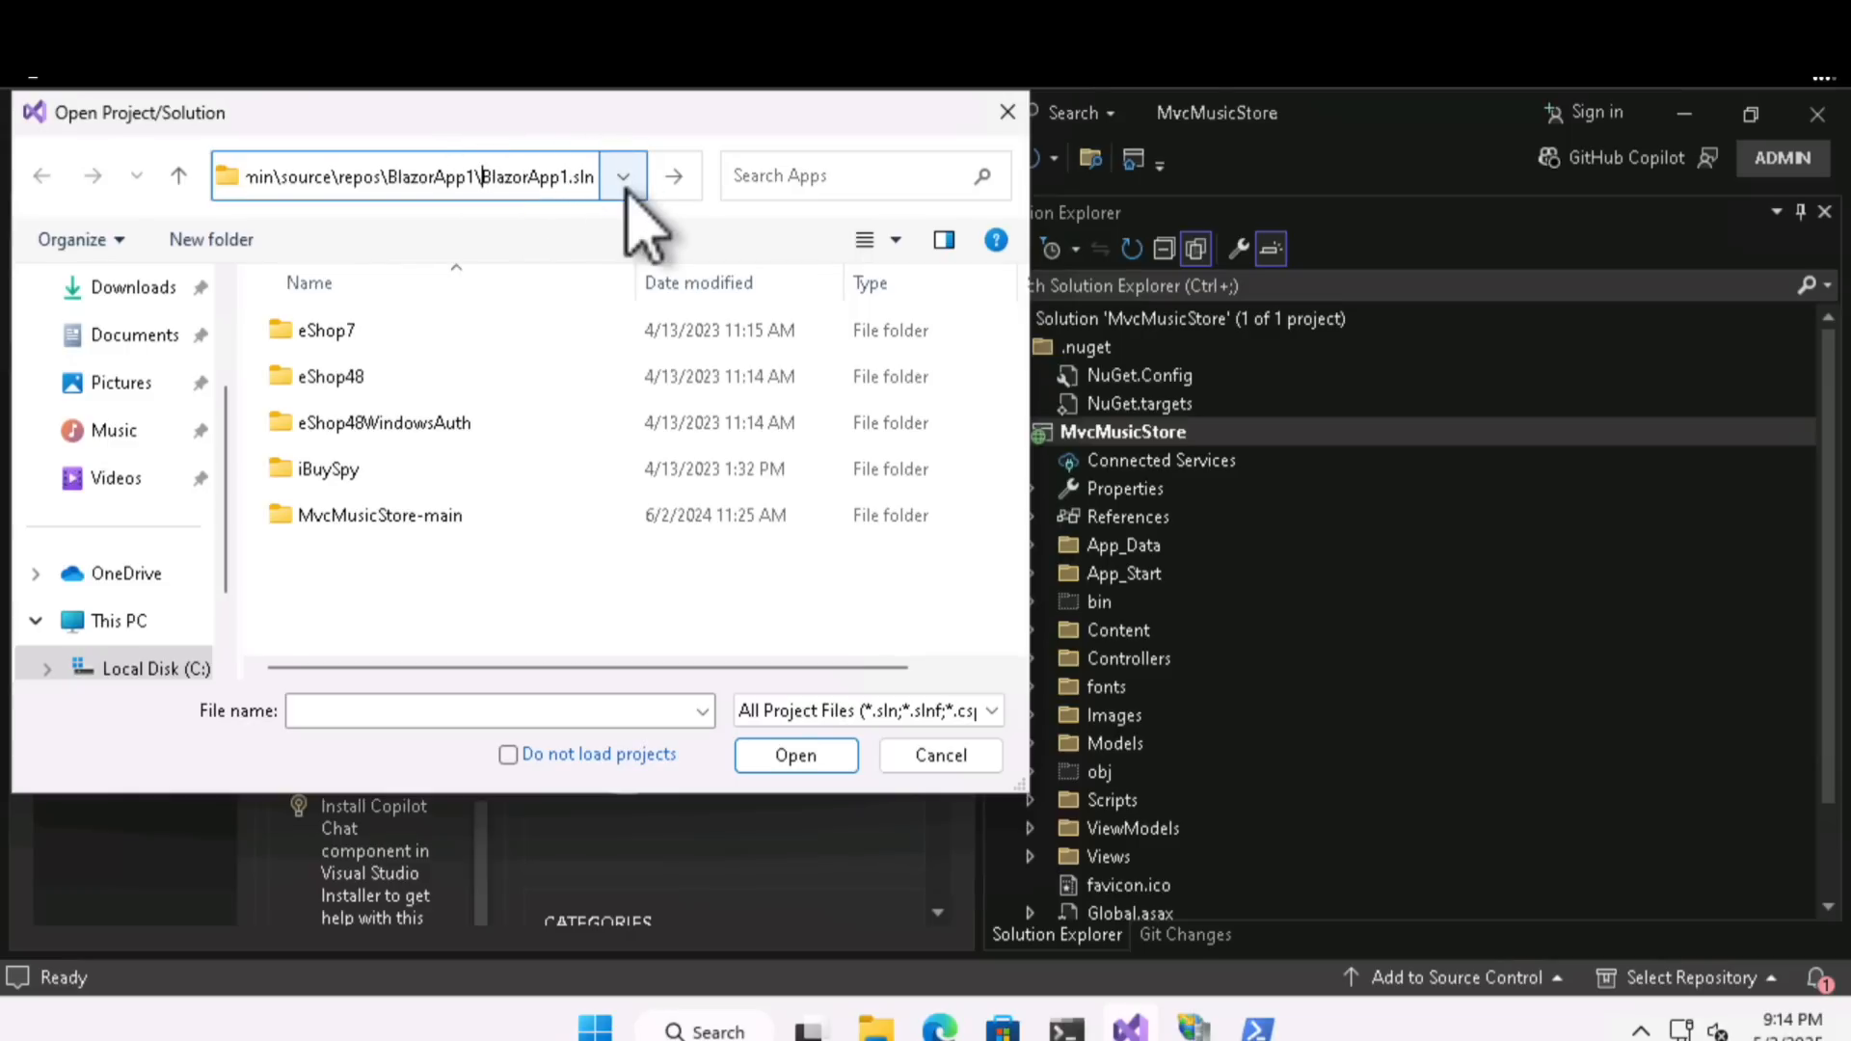
{"action": "key", "text": "Return"}
{"action": "left_click", "coordinate": [392, 381]}
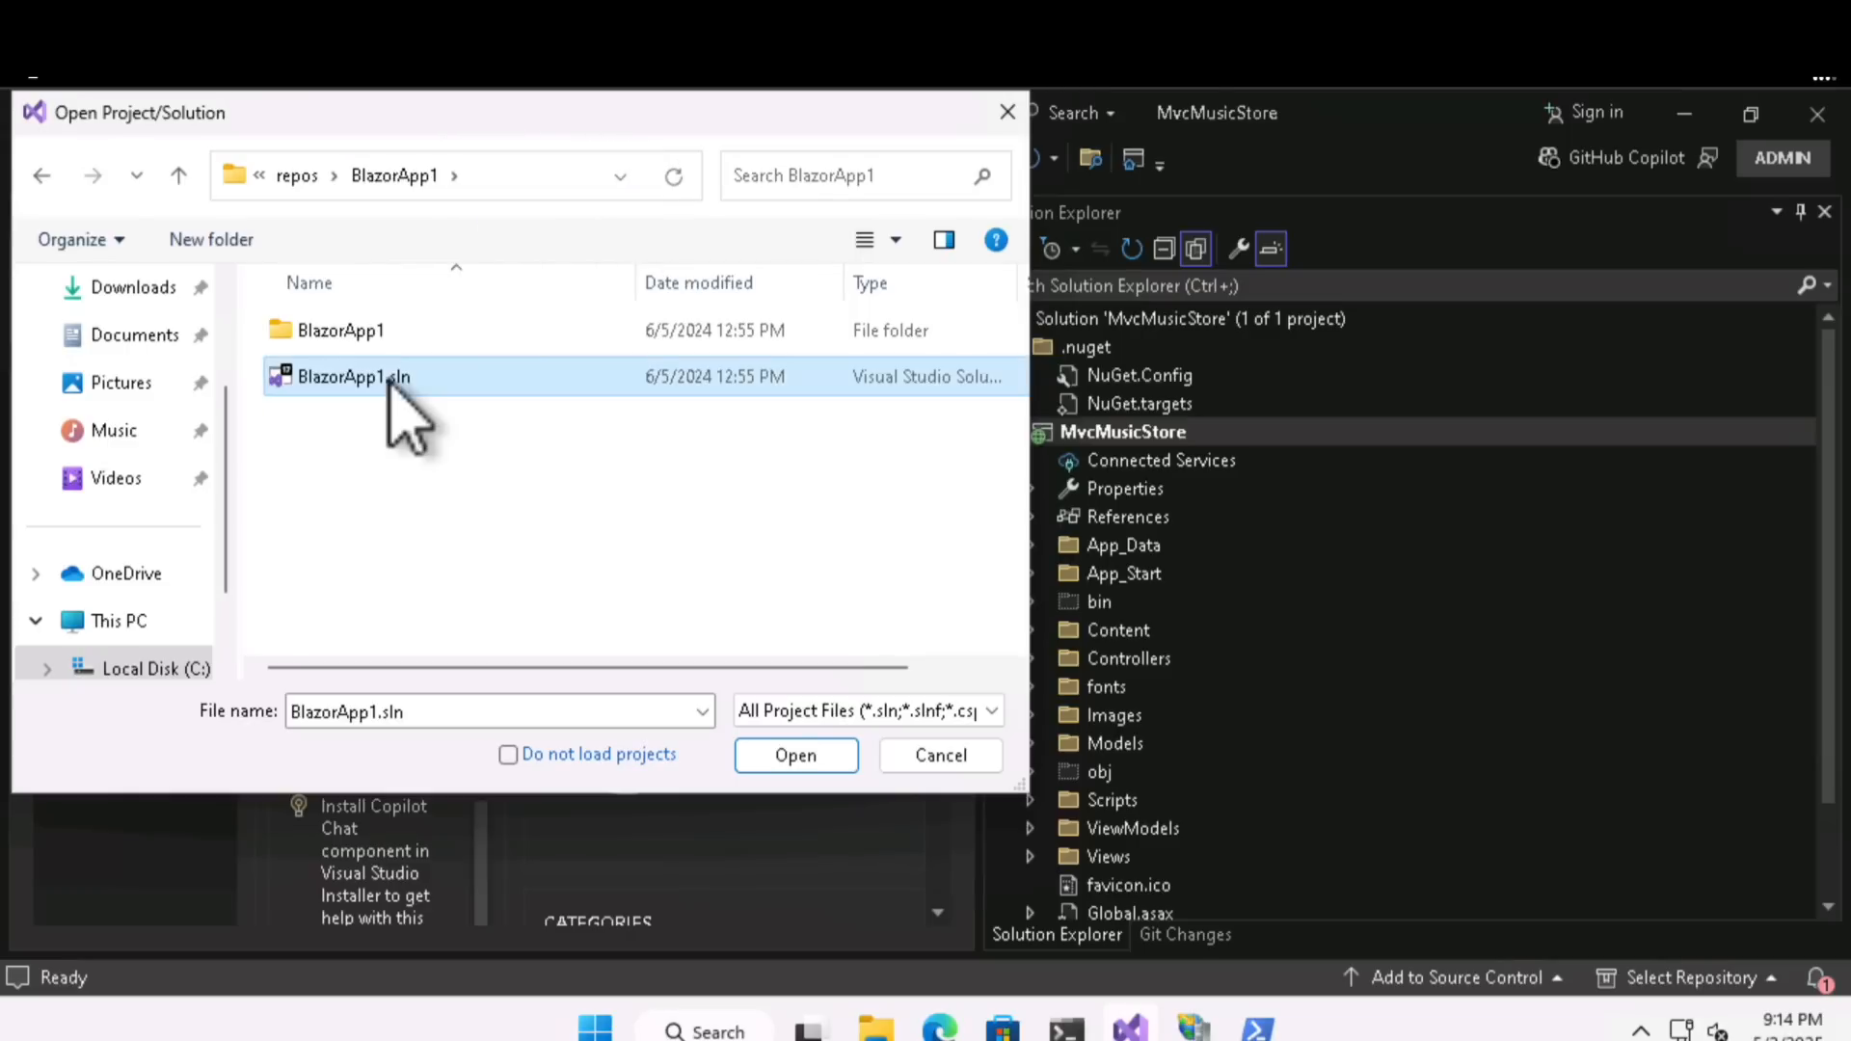
{"action": "left_click", "coordinate": [815, 758]}
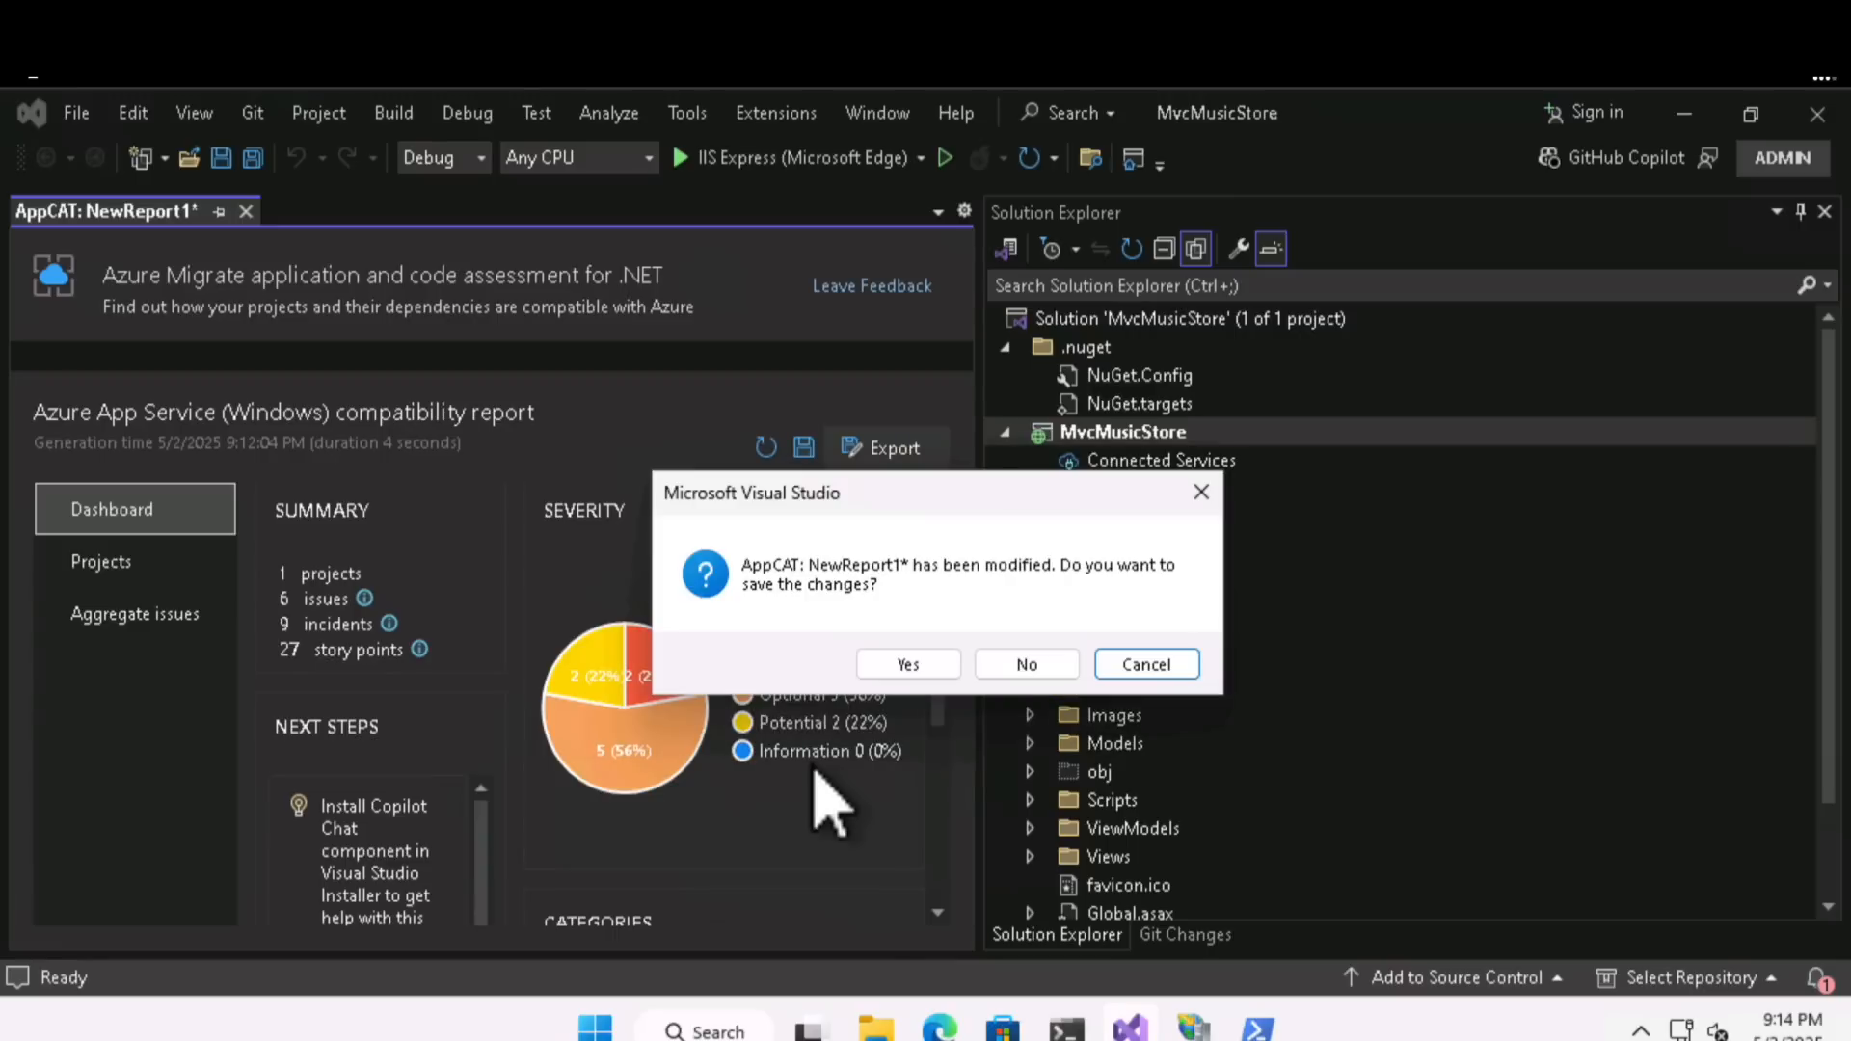
{"action": "left_click", "coordinate": [1003, 665]}
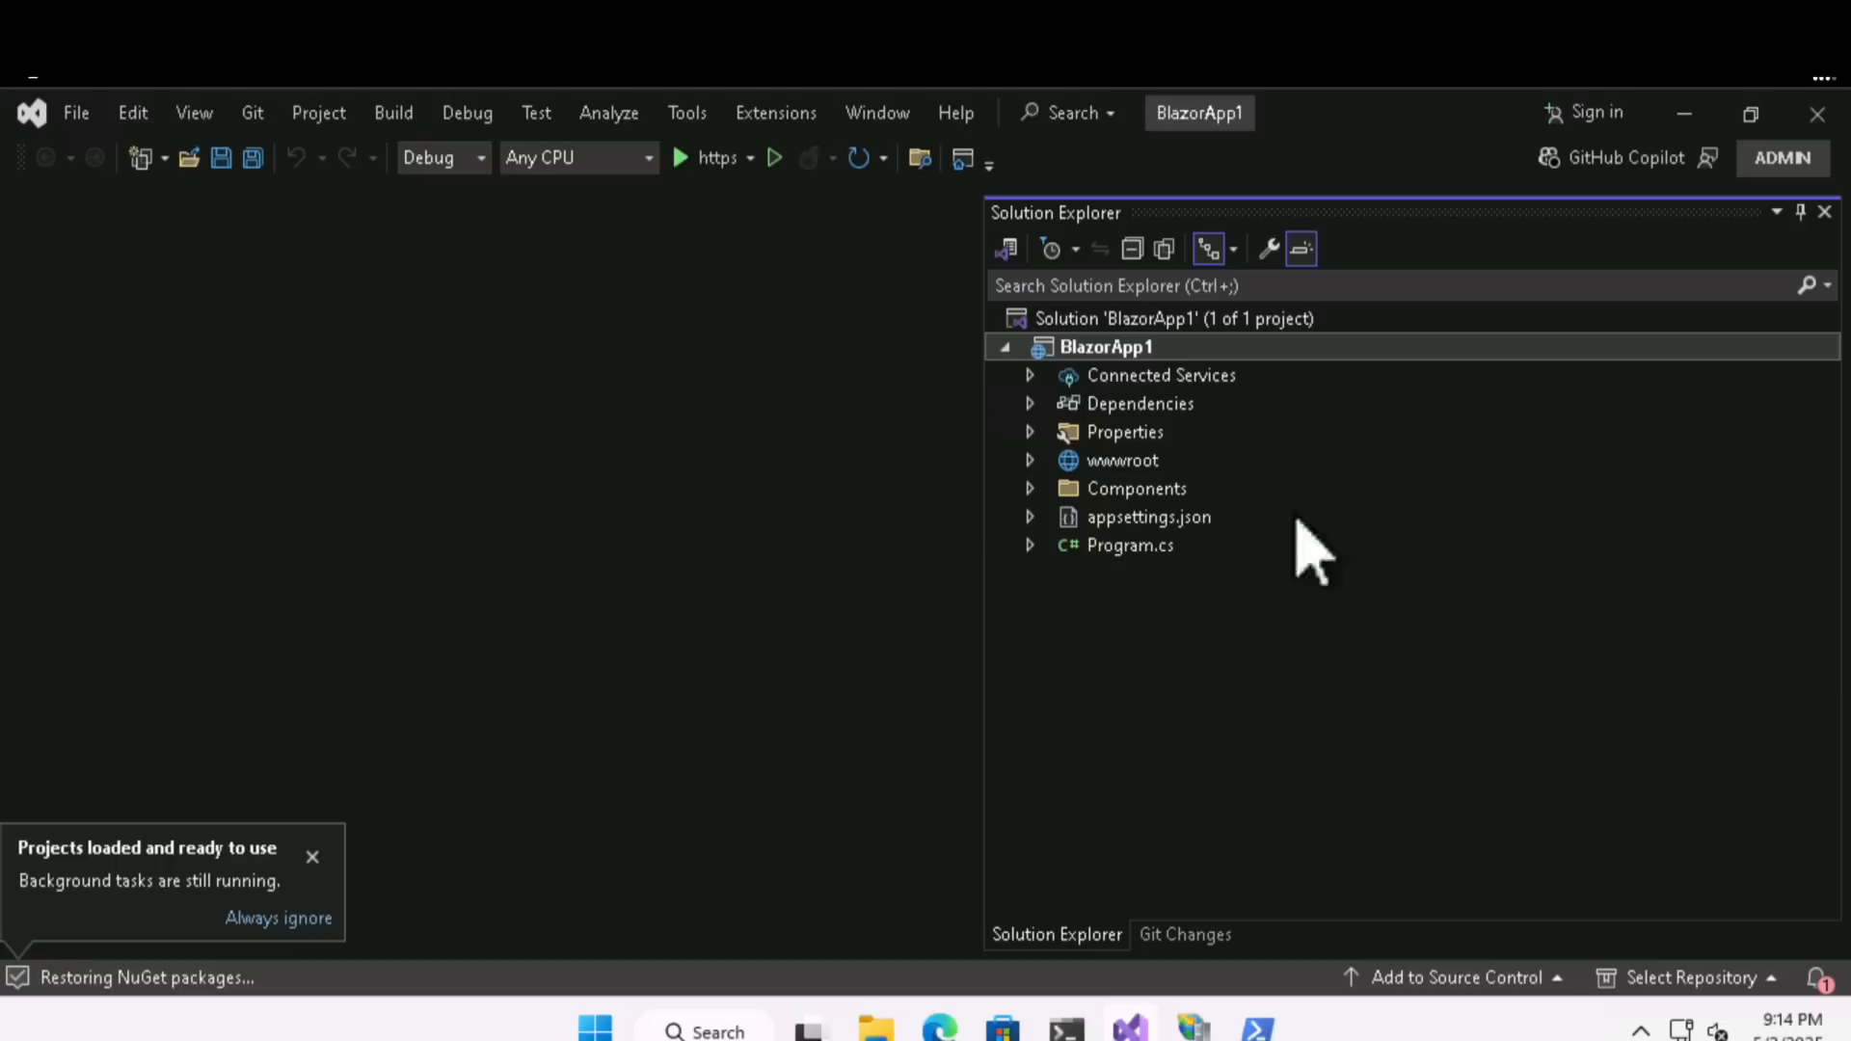
- Start Re-platform to Azure for the BlazorApp1 project and generate a new compatibility report targeting Azure App Service (Windows)
{"action": "right_click", "coordinate": [1109, 355]}
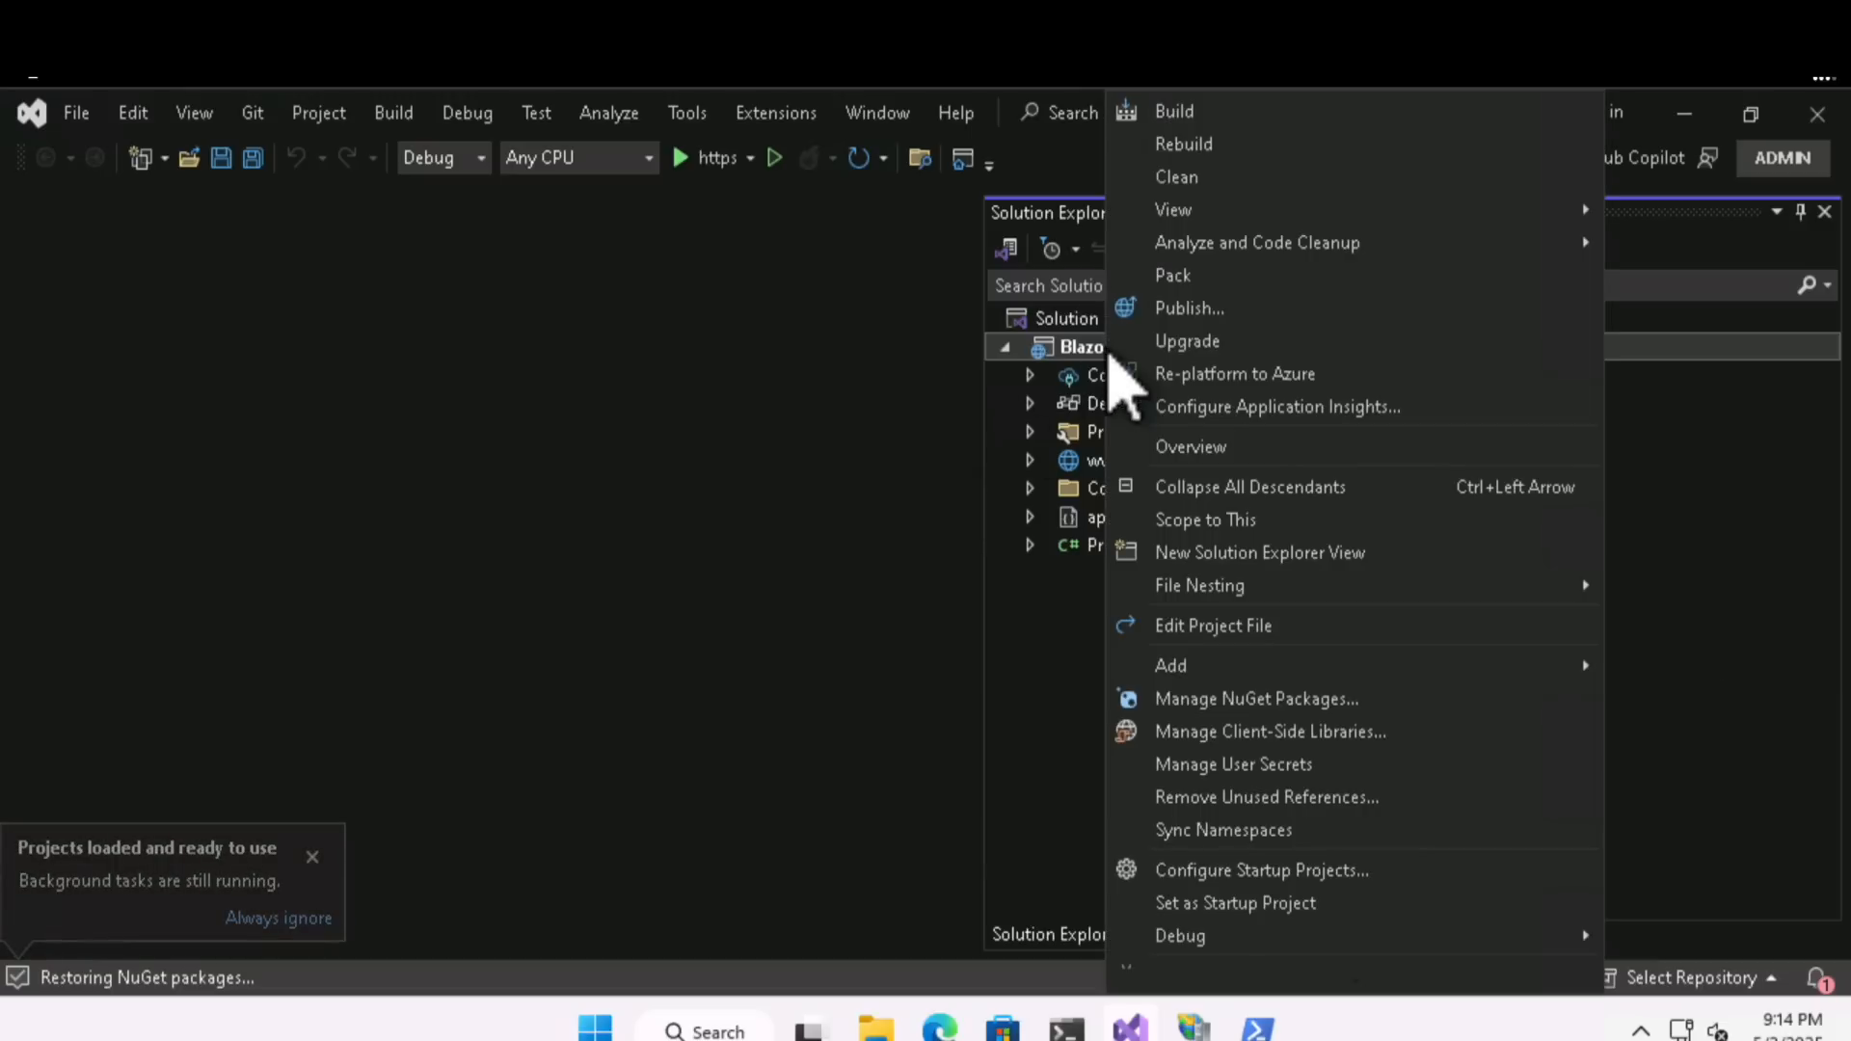
{"action": "left_click", "coordinate": [1186, 374]}
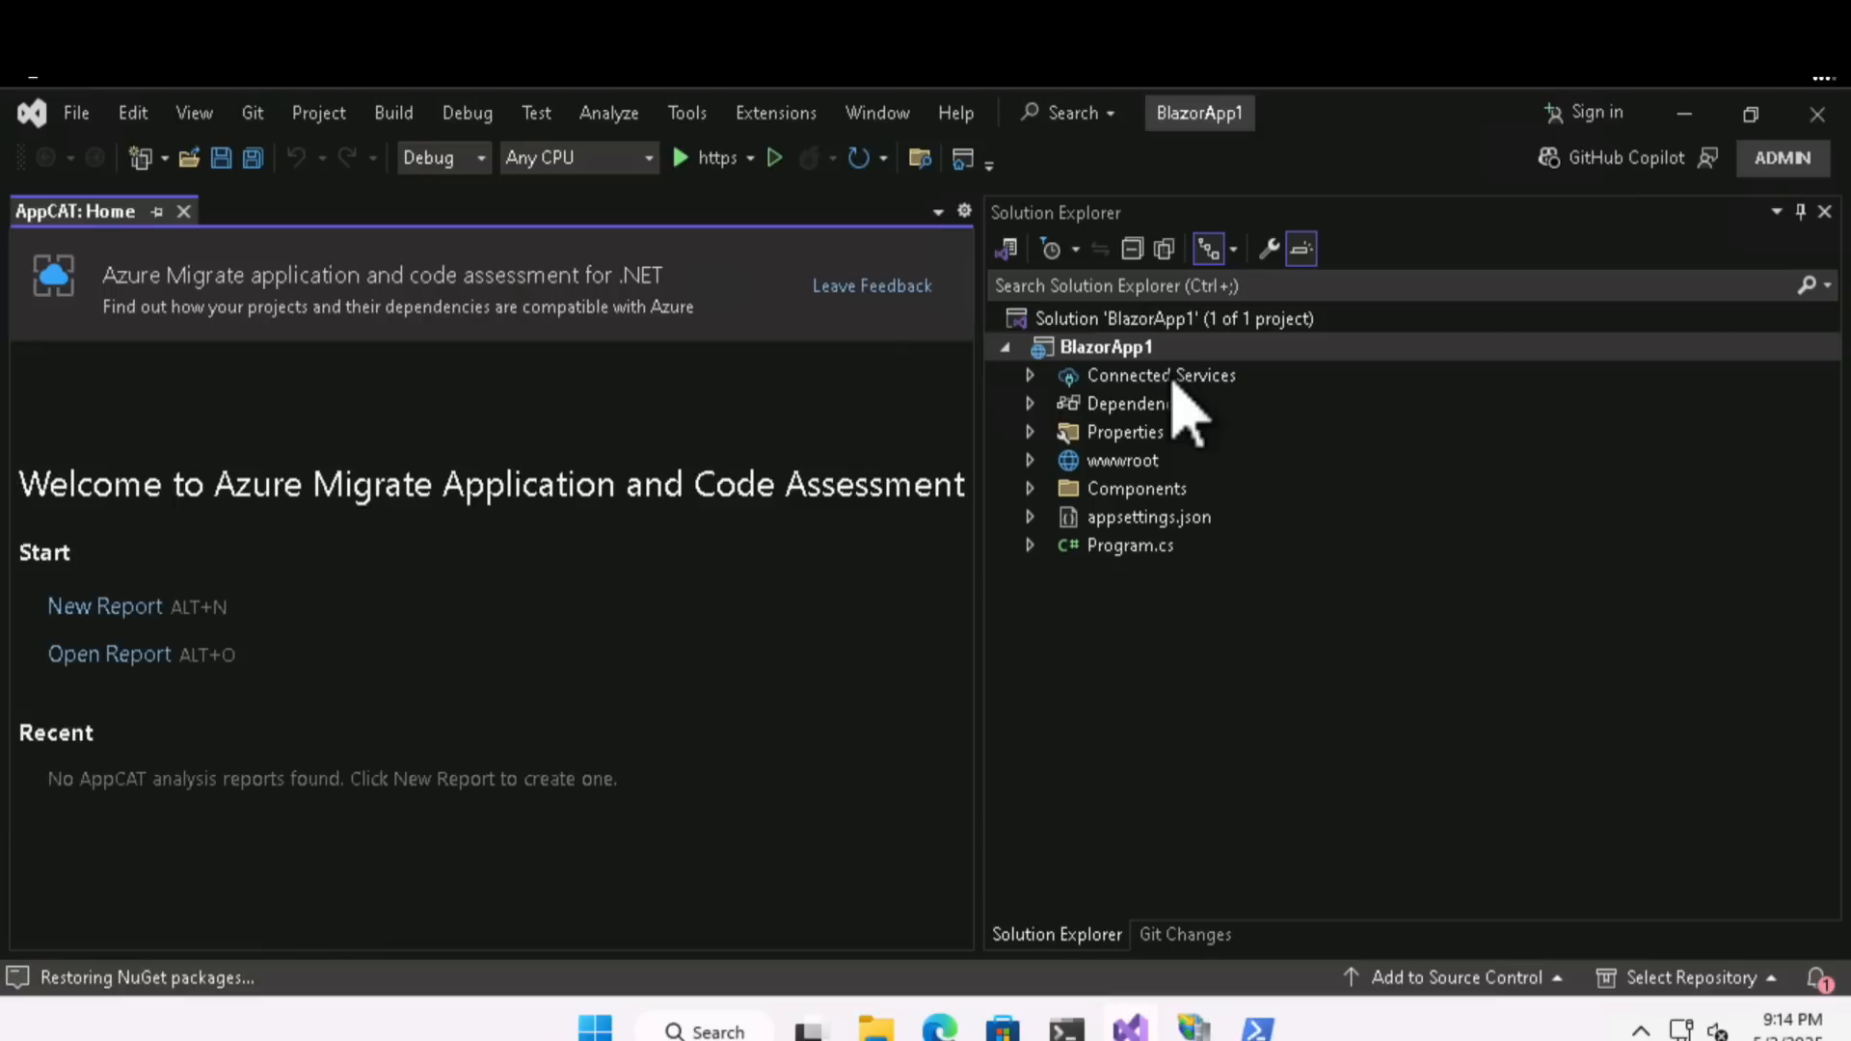
{"action": "left_click", "coordinate": [114, 611]}
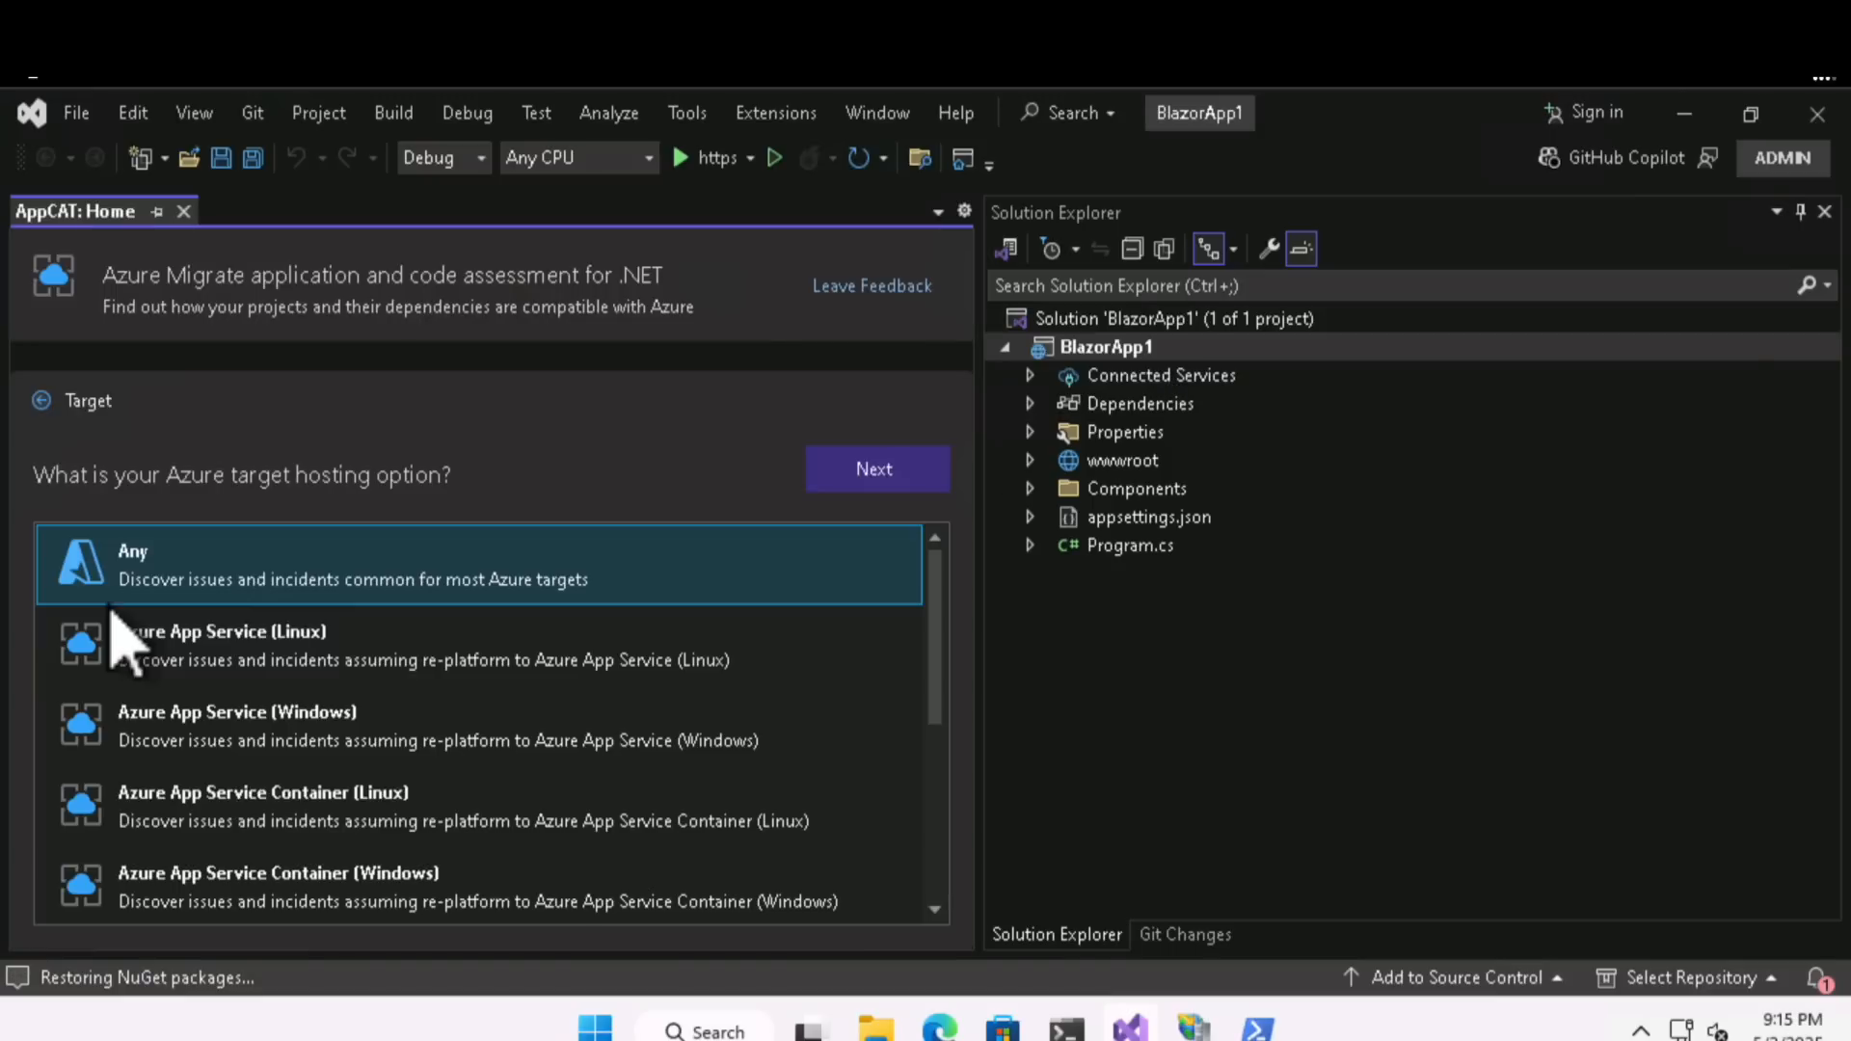
{"action": "left_click", "coordinate": [248, 751]}
{"action": "left_click", "coordinate": [853, 476]}
{"action": "left_click", "coordinate": [856, 475]}
{"action": "left_click", "coordinate": [857, 476]}
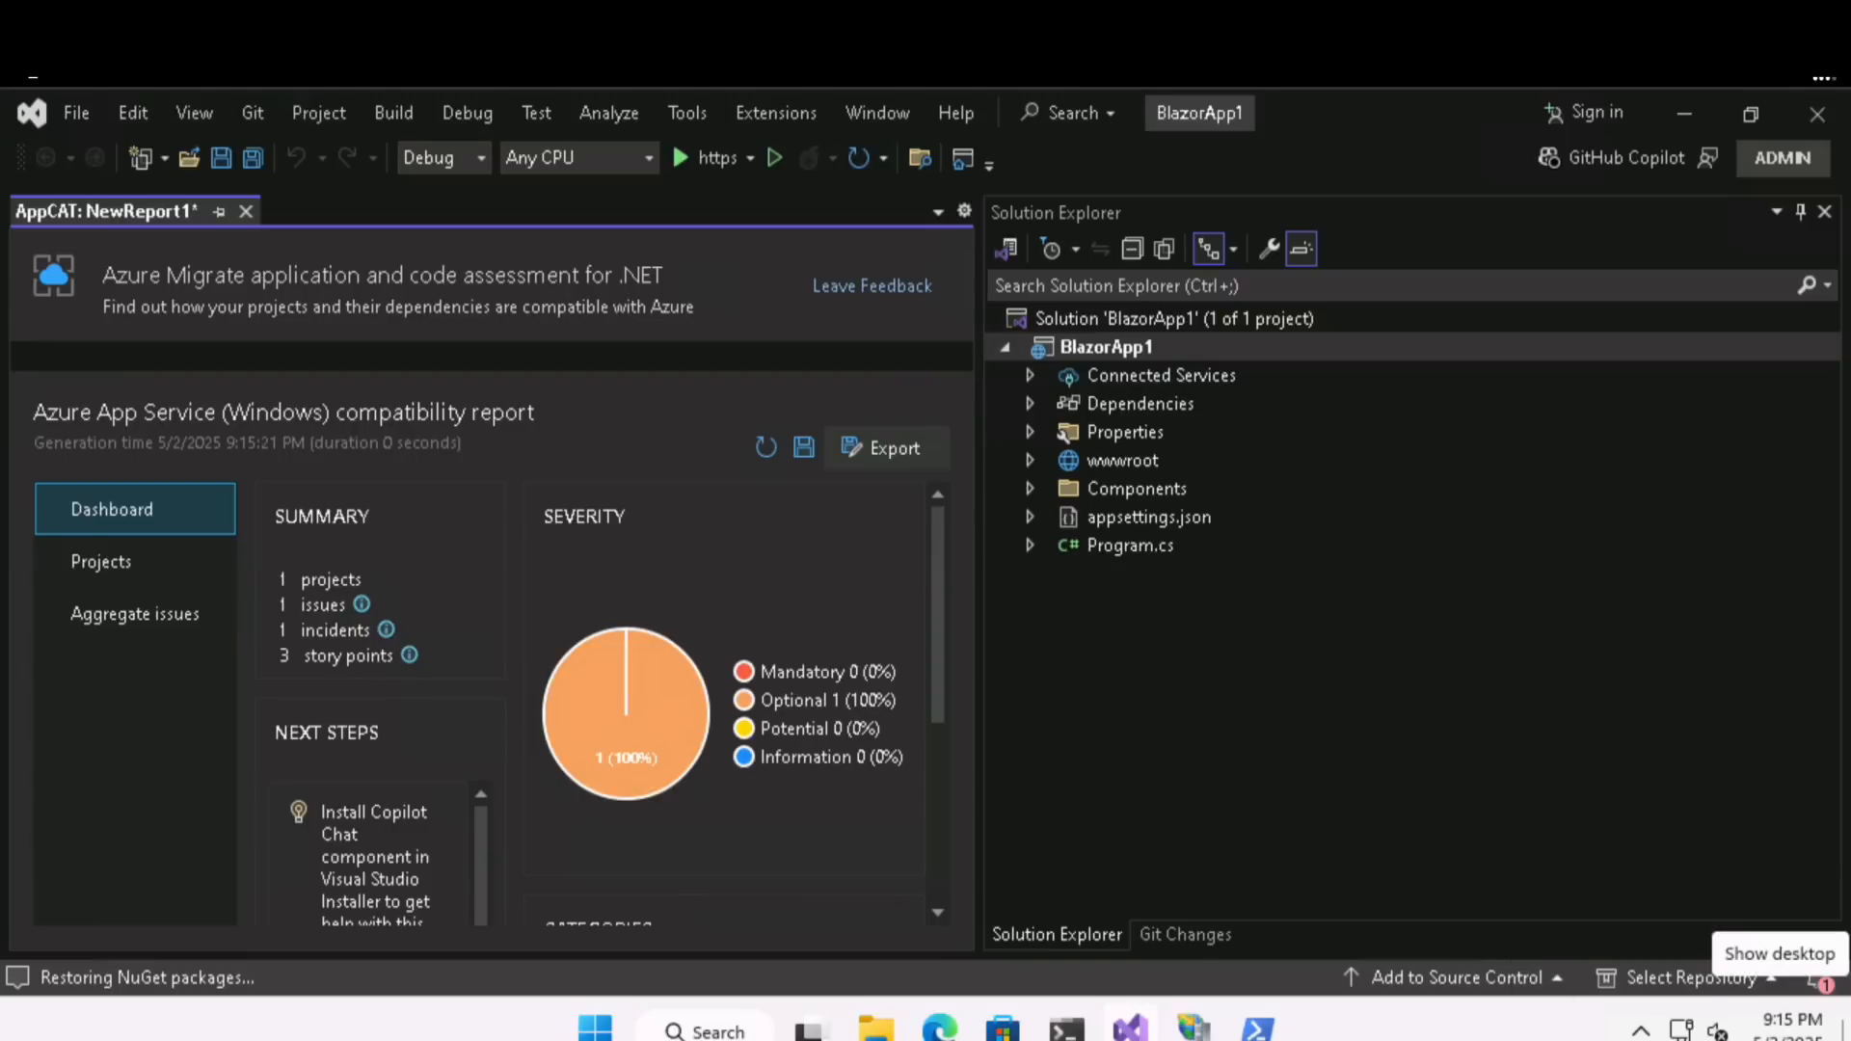
- Switch to the Microsoft Learn article "Interpret the analysis results" and read its explanations of the Dashboard view, issue severities, story points and Projects view
{"action": "left_click_drag", "start_coordinate": [1850, 270], "coordinate": [886, 134]}
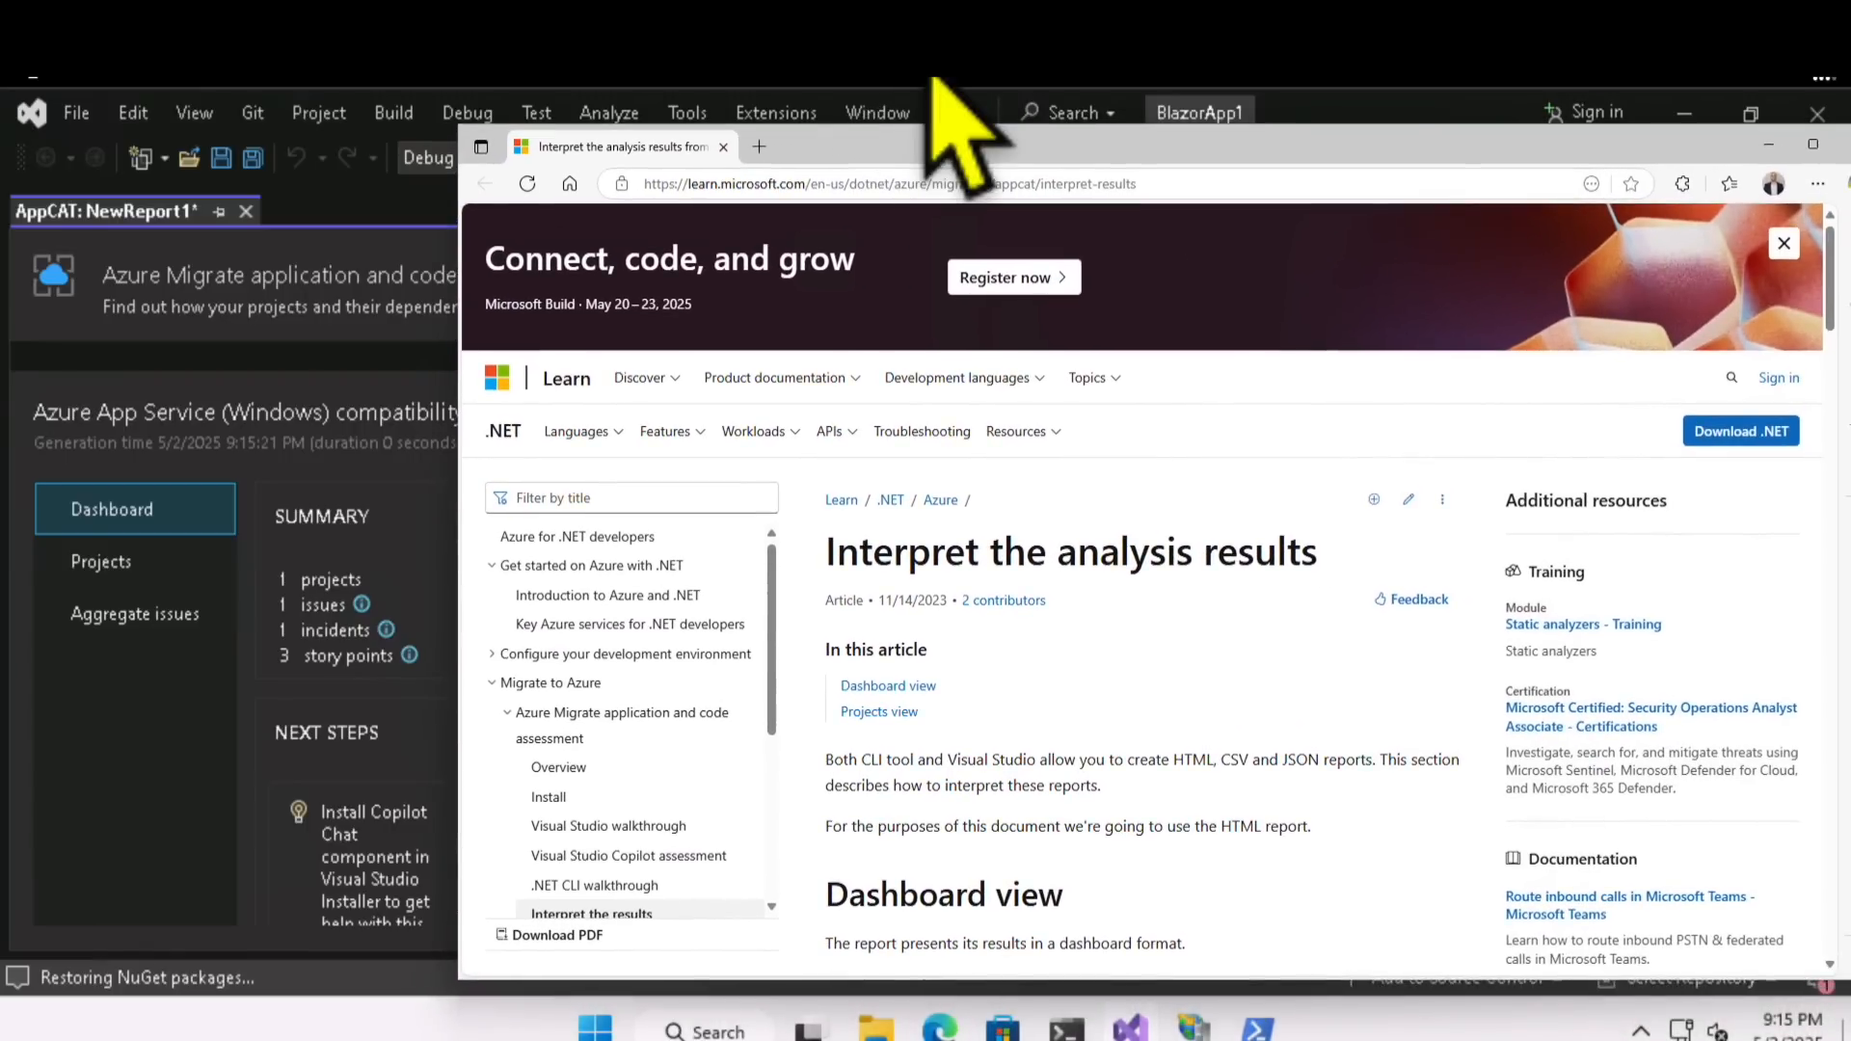
{"action": "left_click_drag", "start_coordinate": [929, 71], "coordinate": [927, 10]}
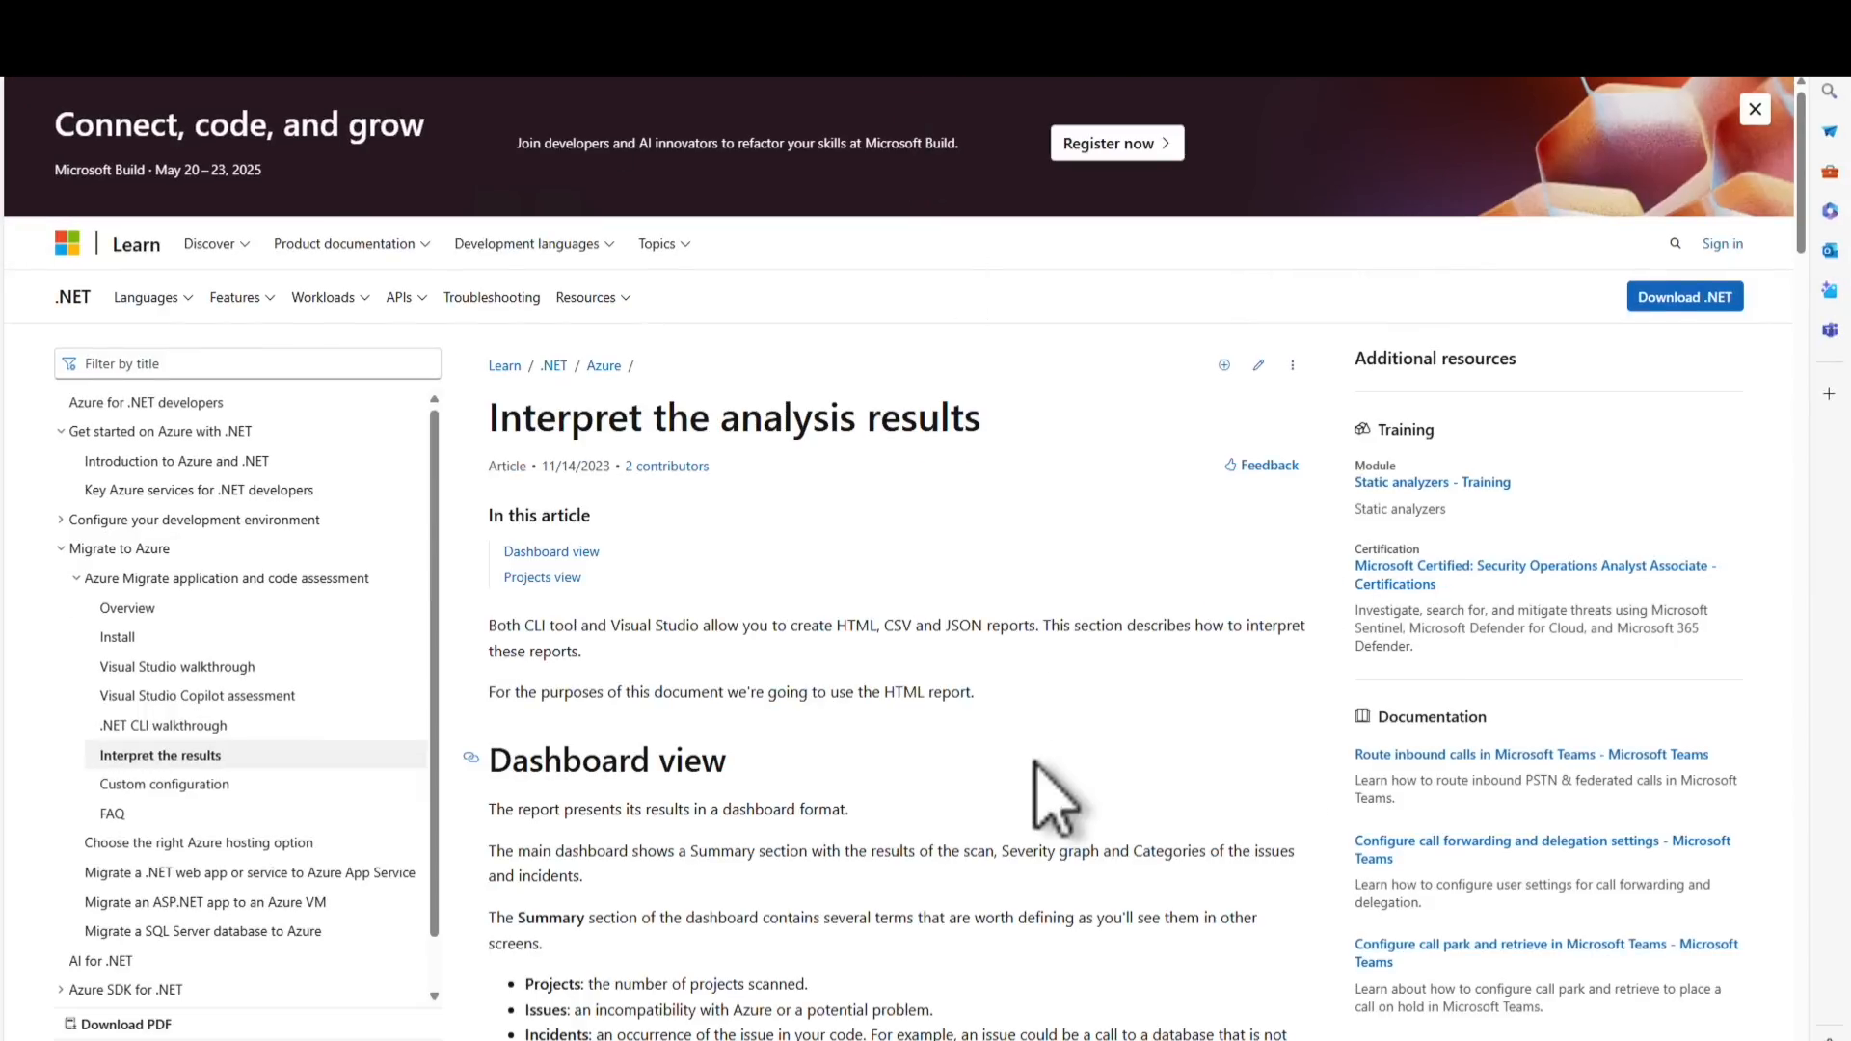
{"action": "scroll", "coordinate": [1051, 791], "scroll_direction": "down", "scroll_amount": 6}
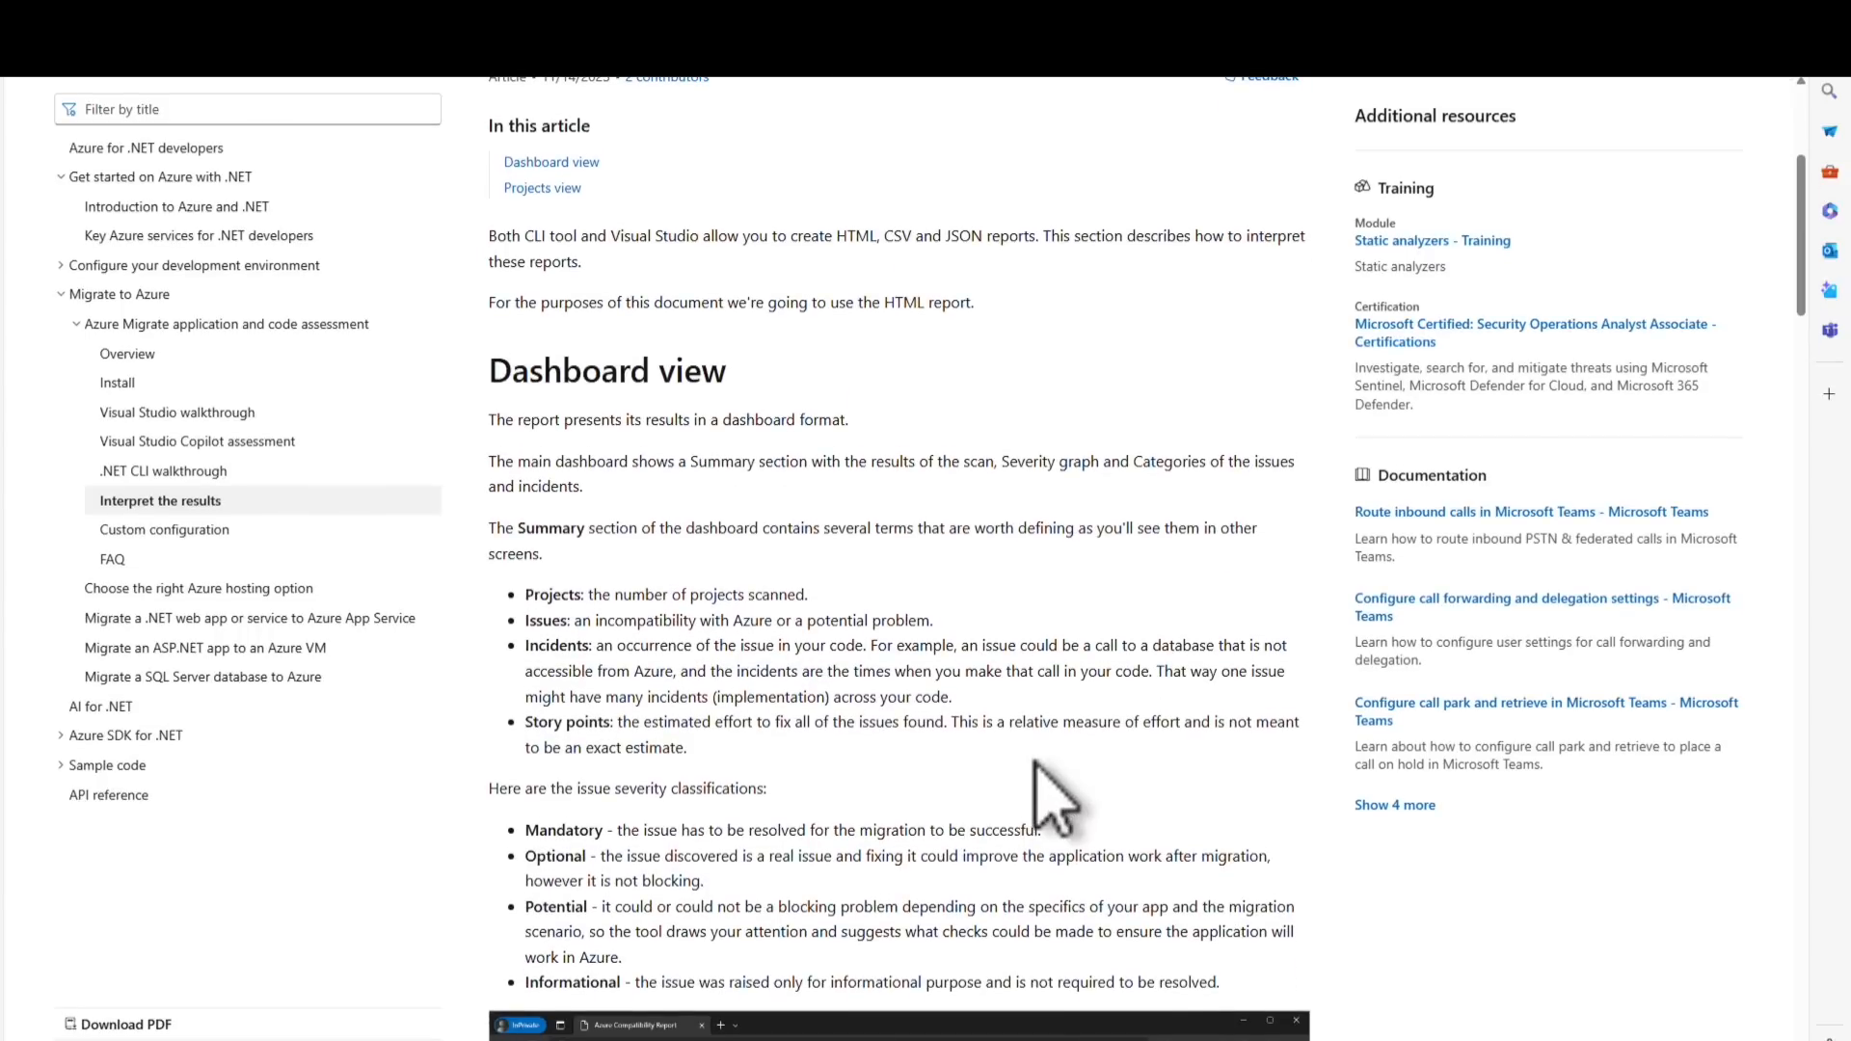
{"action": "scroll", "coordinate": [1043, 762], "scroll_direction": "down", "scroll_amount": 5}
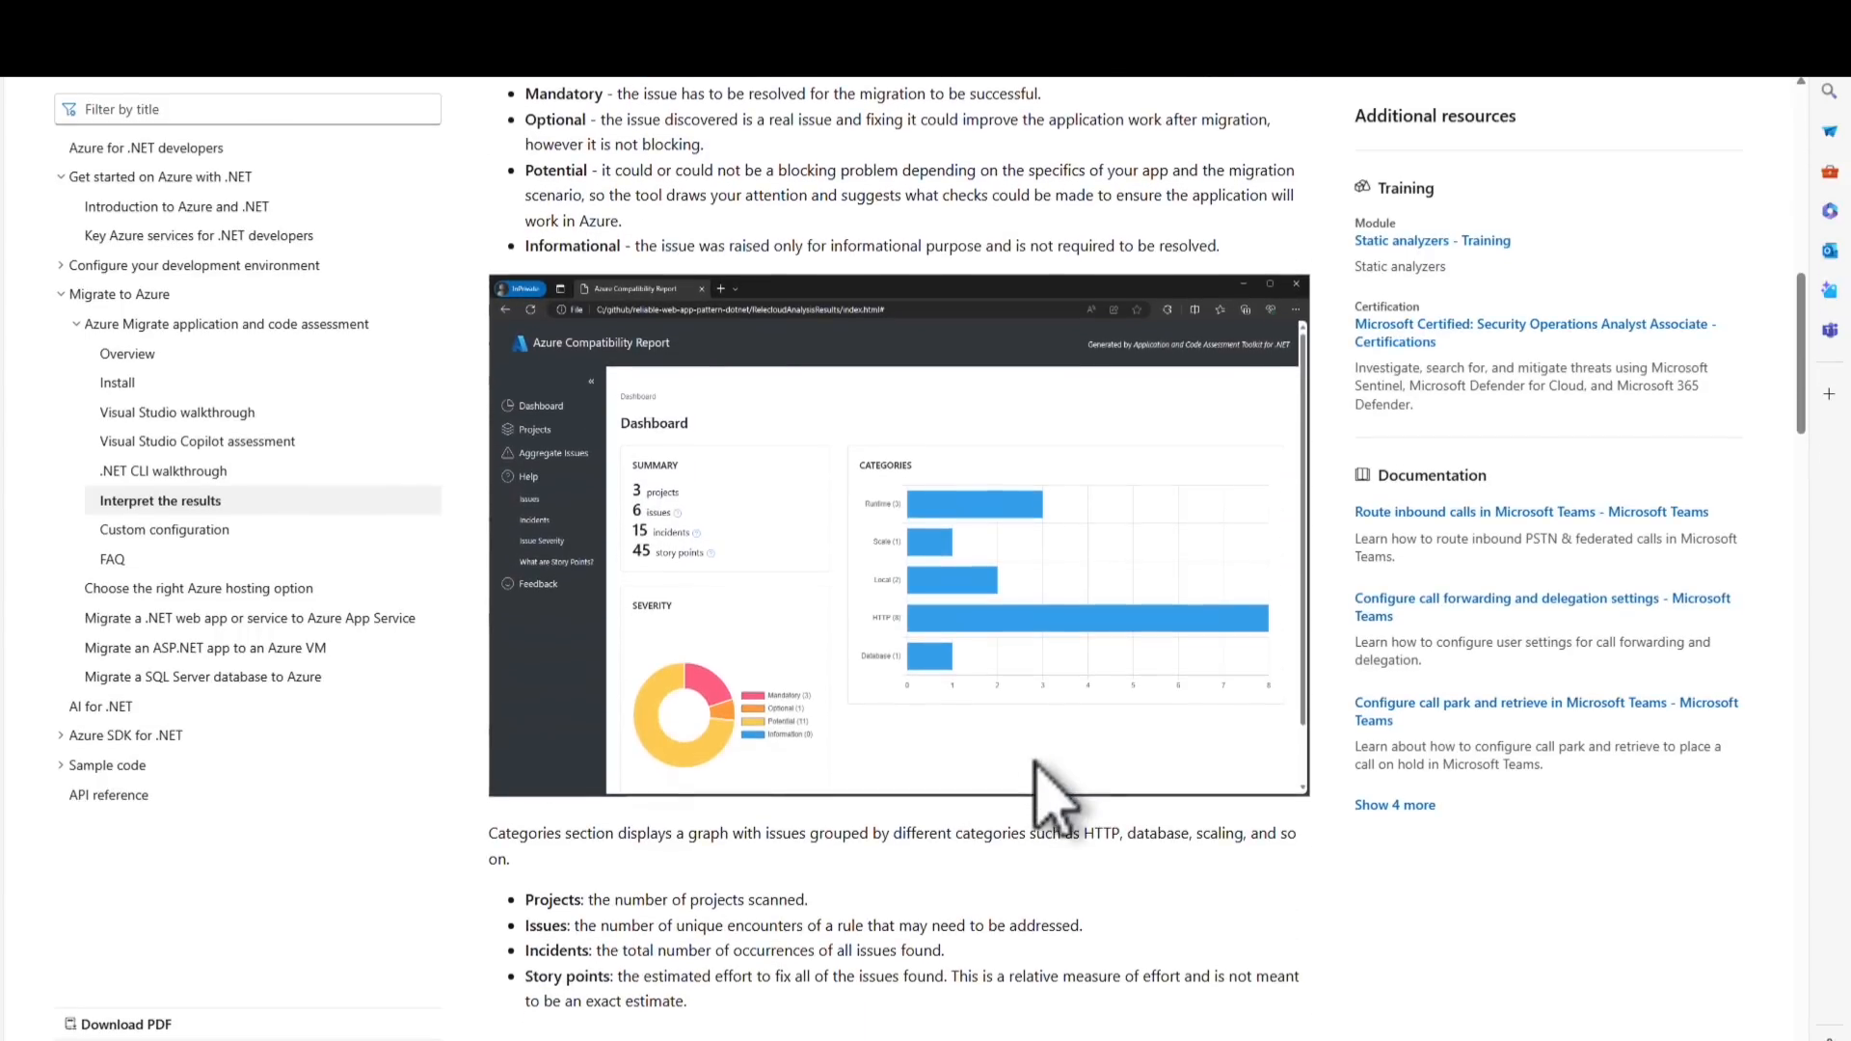
{"action": "scroll", "coordinate": [1035, 762], "scroll_direction": "down", "scroll_amount": 1}
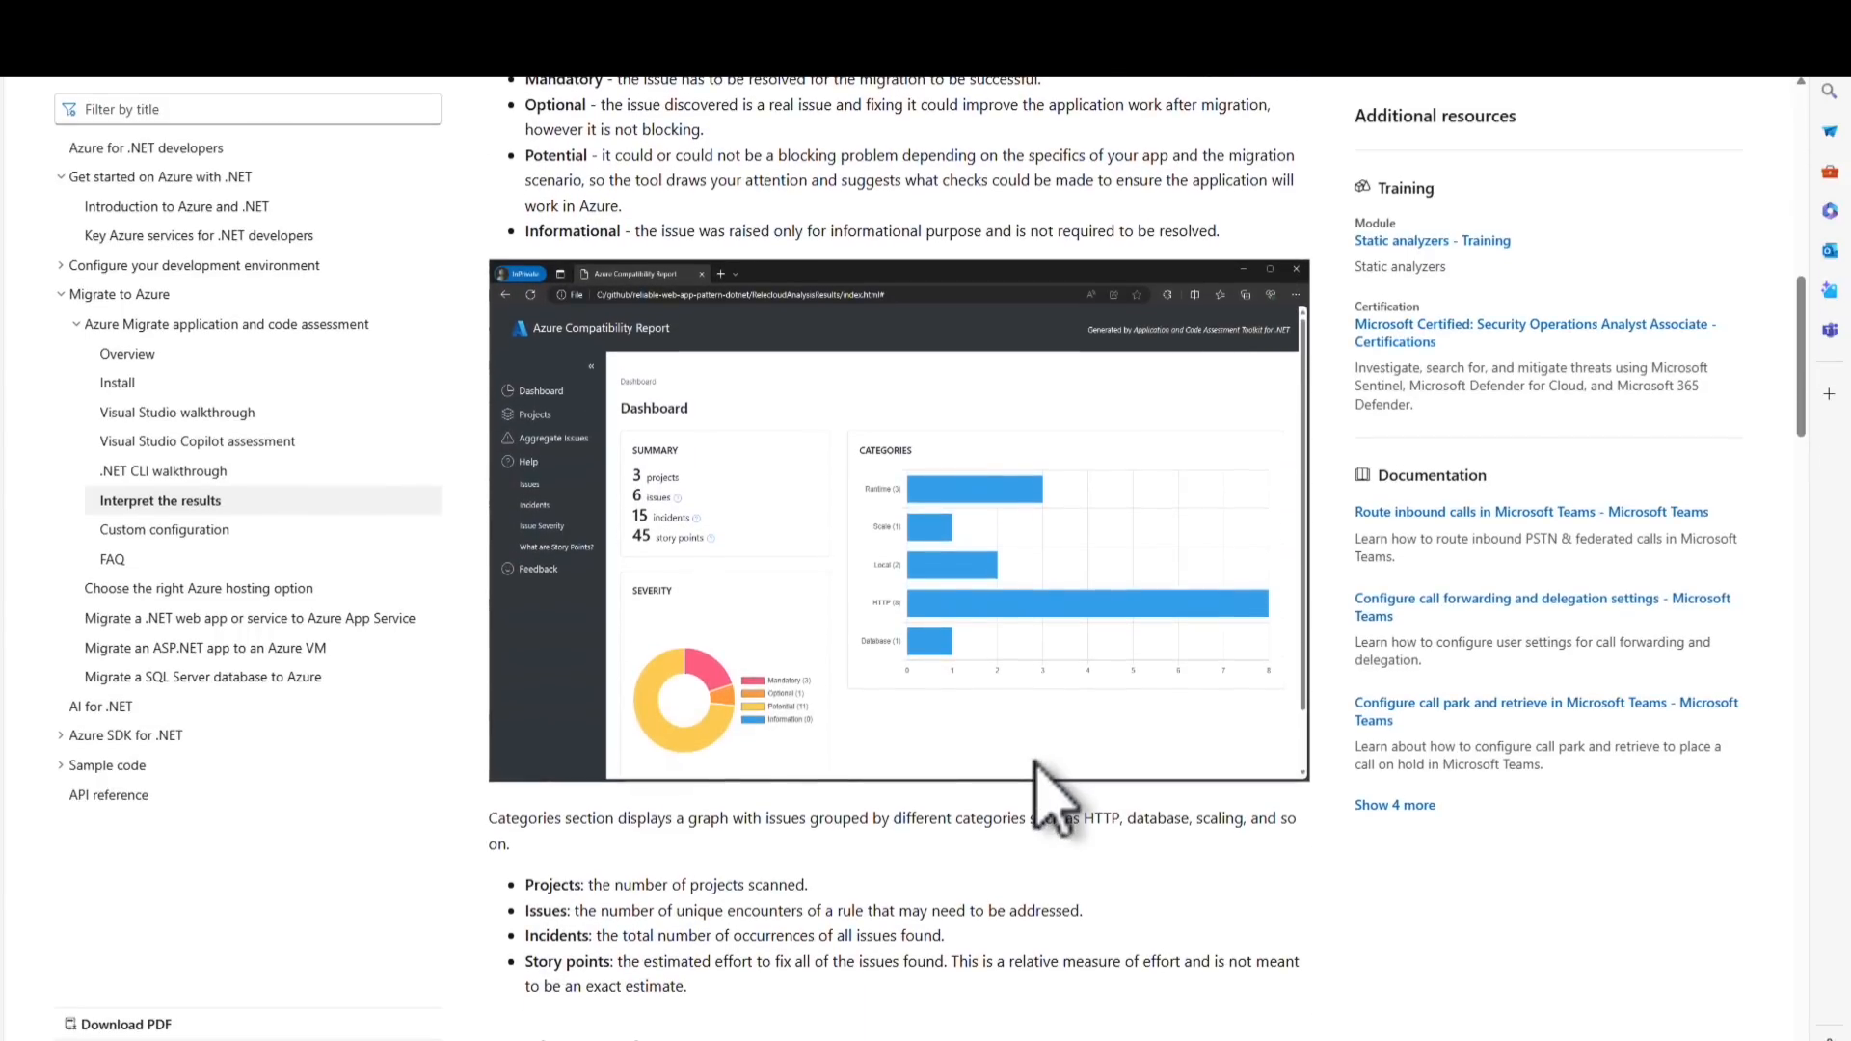
{"action": "scroll", "coordinate": [1037, 764], "scroll_direction": "down", "scroll_amount": 10}
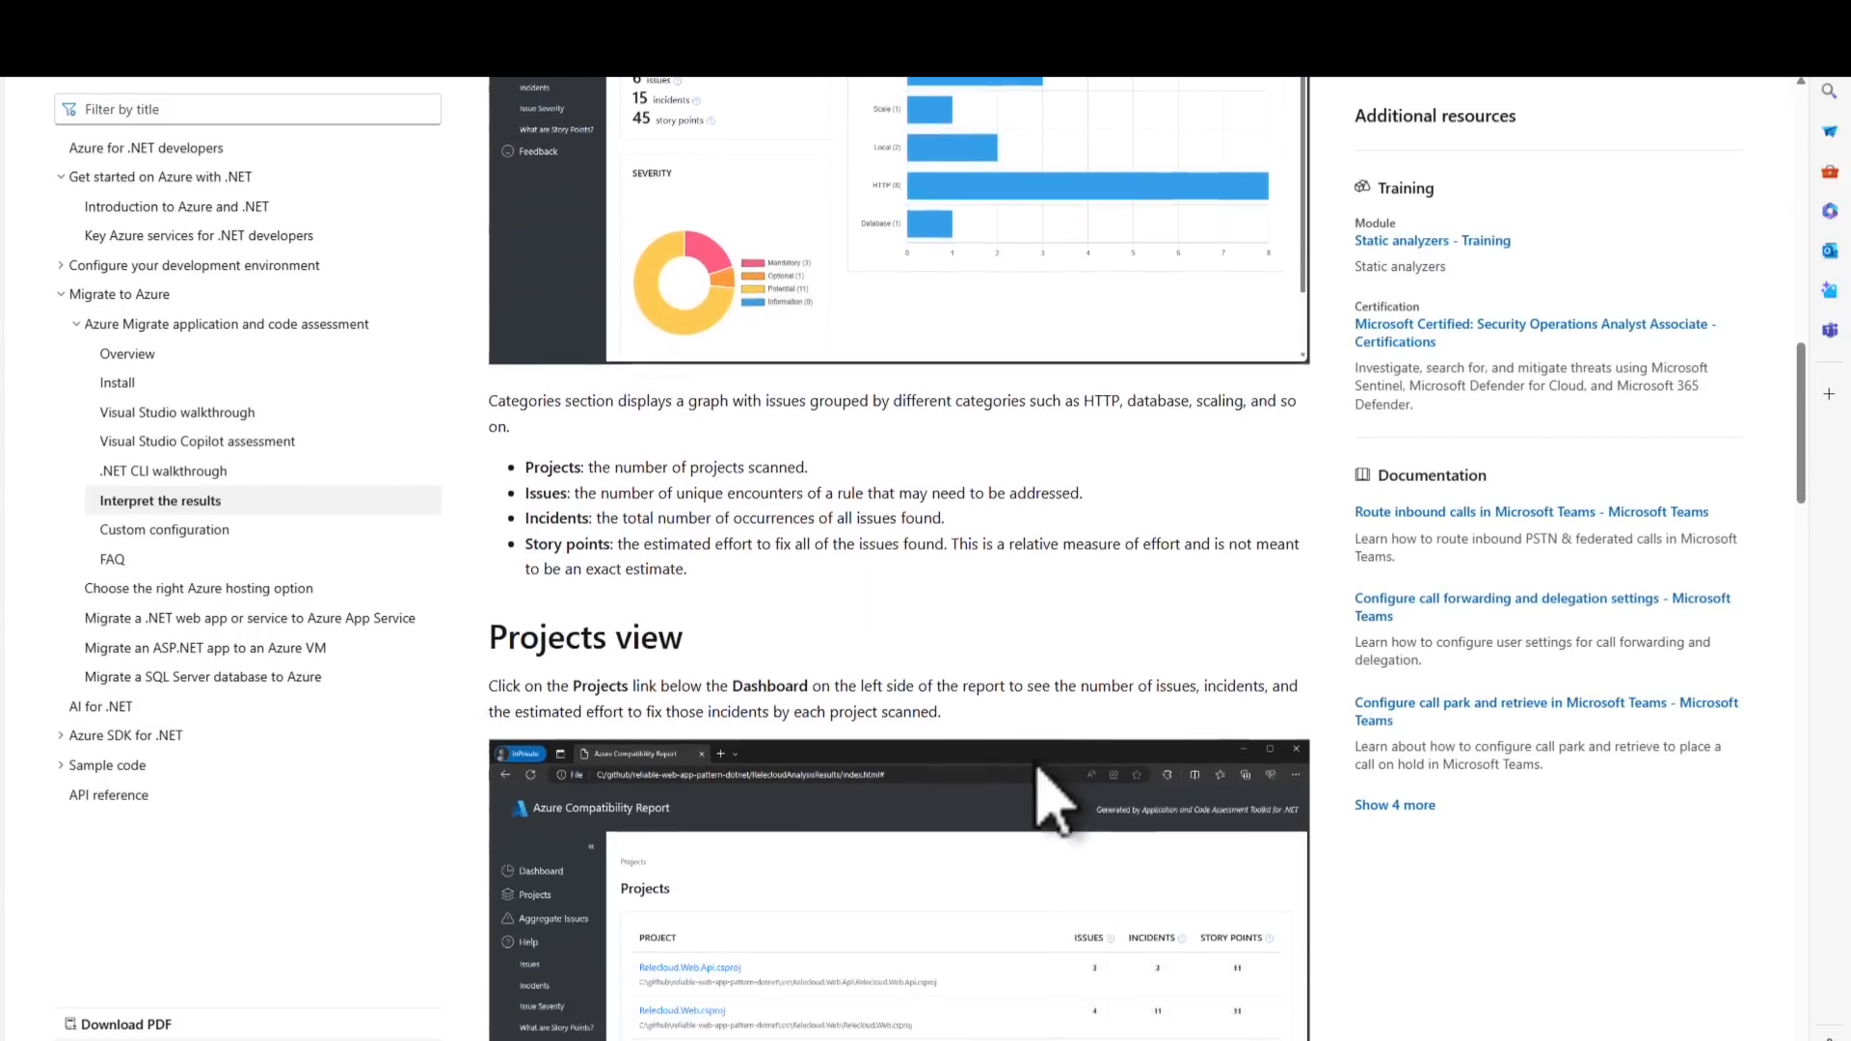
{"action": "scroll", "coordinate": [1046, 791], "scroll_direction": "down", "scroll_amount": 18}
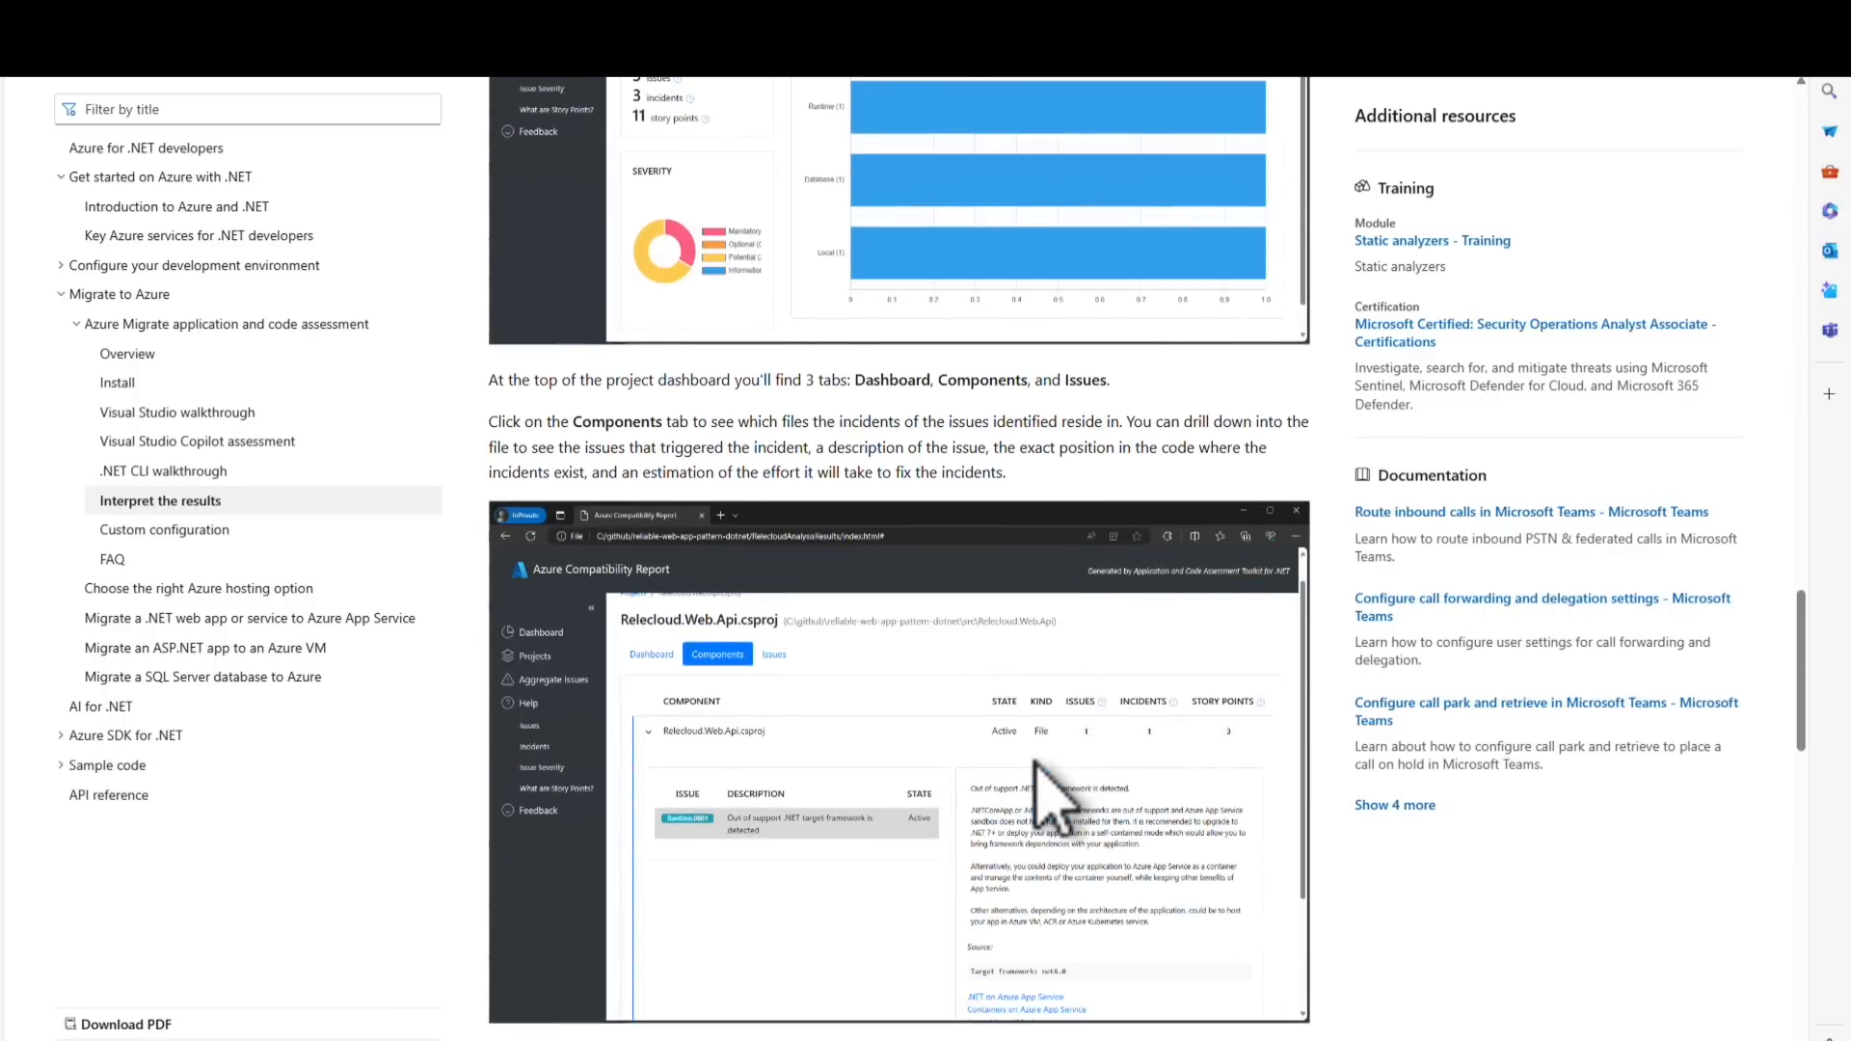
{"action": "scroll", "coordinate": [1051, 801], "scroll_direction": "down", "scroll_amount": 12}
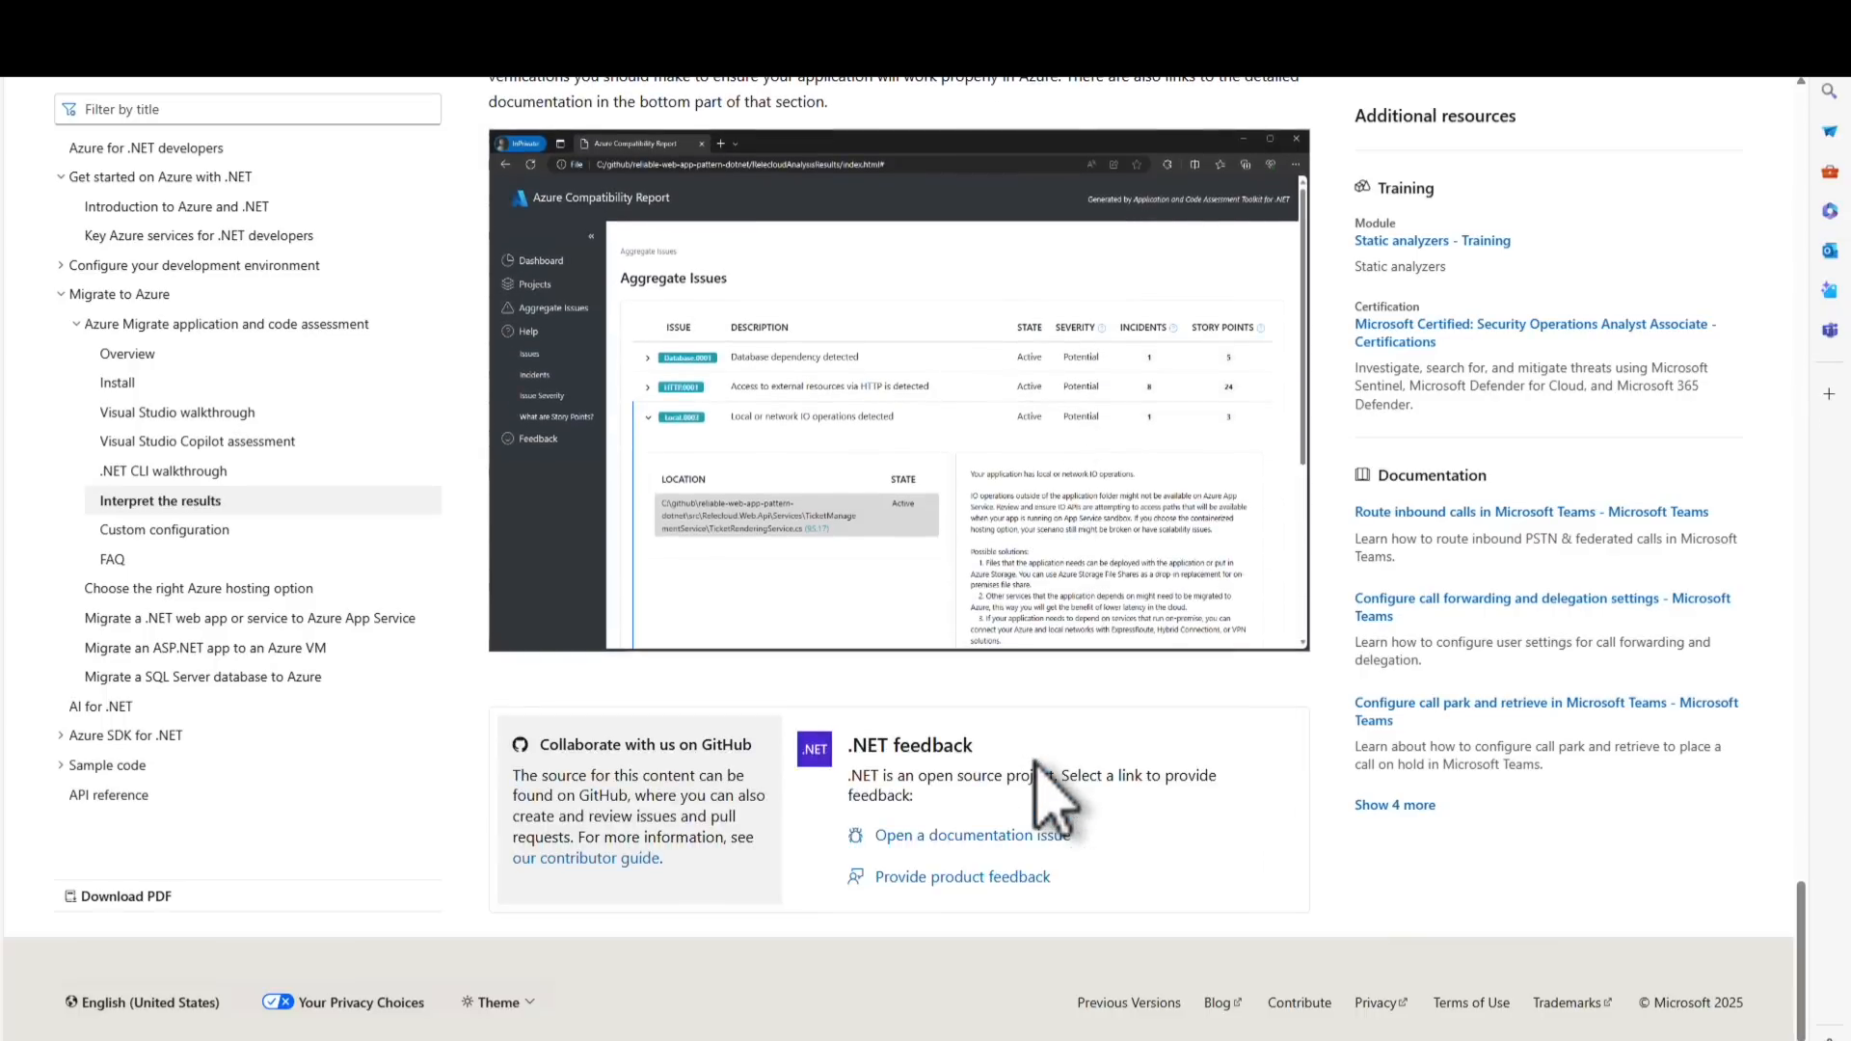
{"action": "scroll", "coordinate": [1037, 767], "scroll_direction": "up", "scroll_amount": 20}
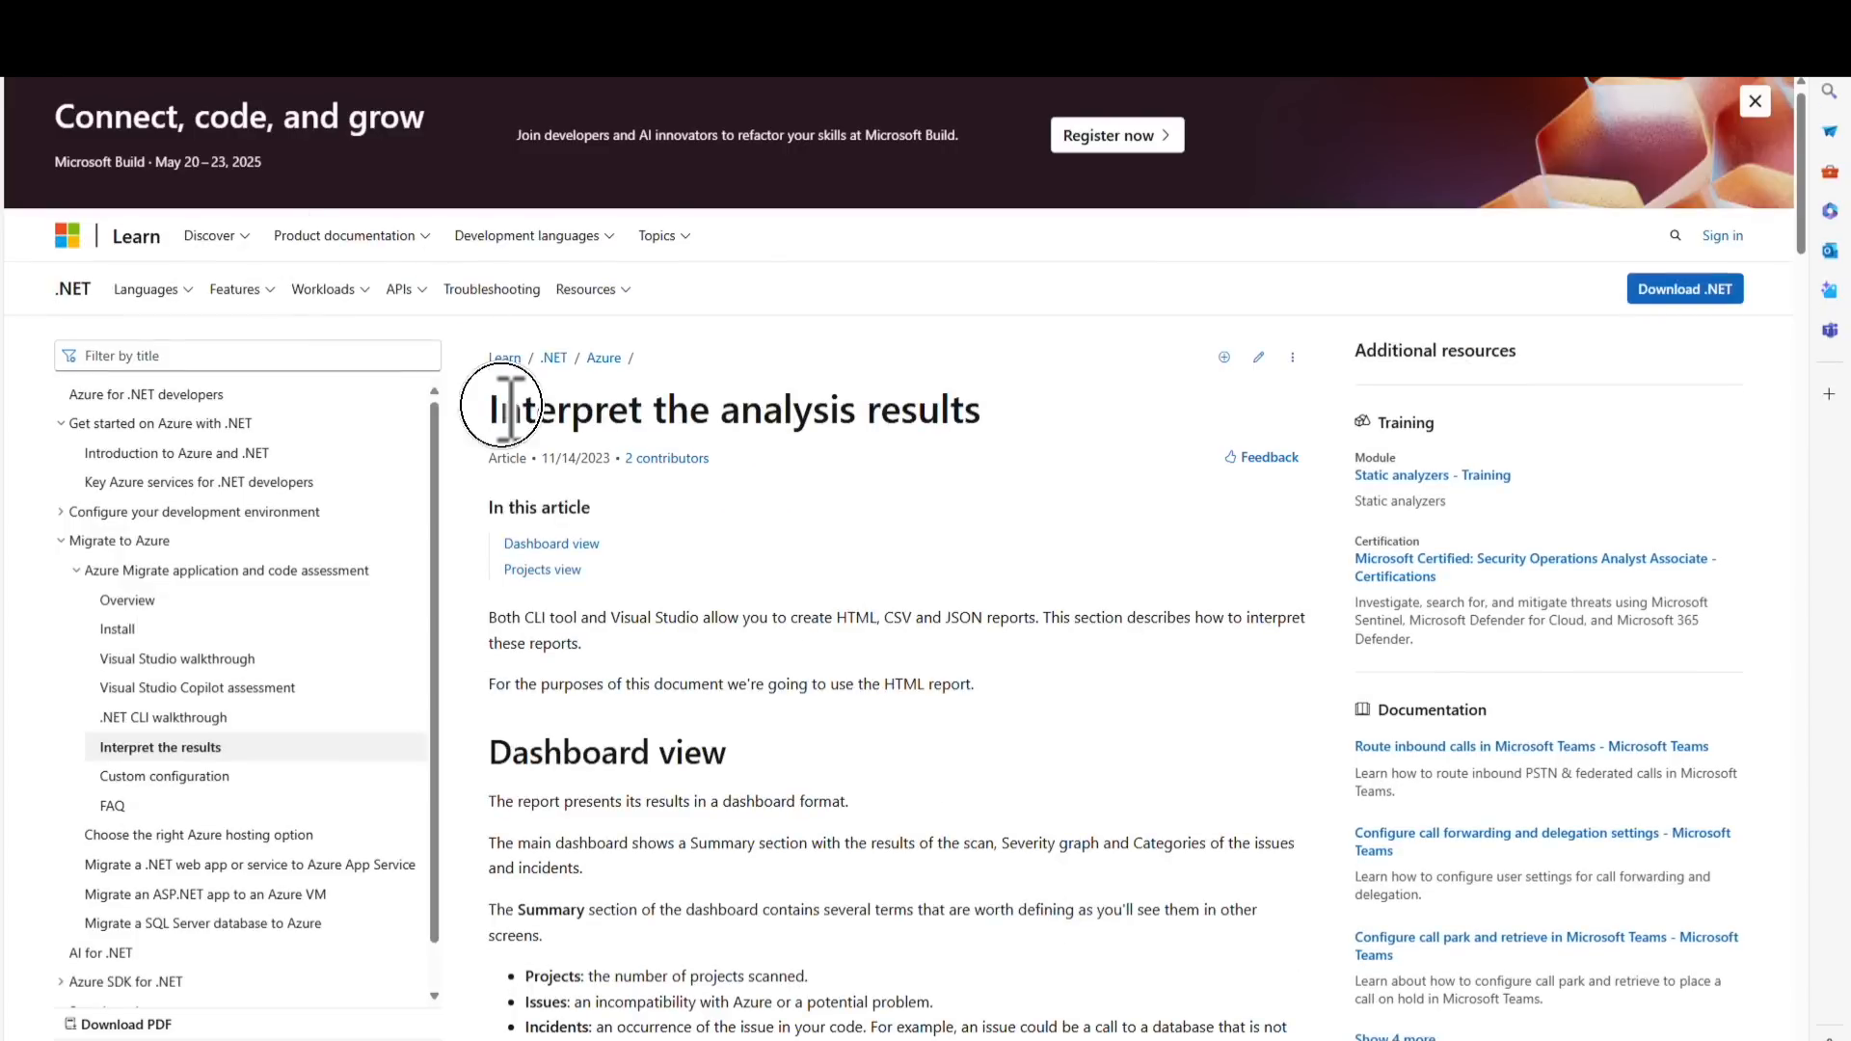
{"action": "left_click_drag", "start_coordinate": [690, 414], "coordinate": [744, 415]}
{"action": "left_click_drag", "start_coordinate": [983, 417], "coordinate": [711, 412]}
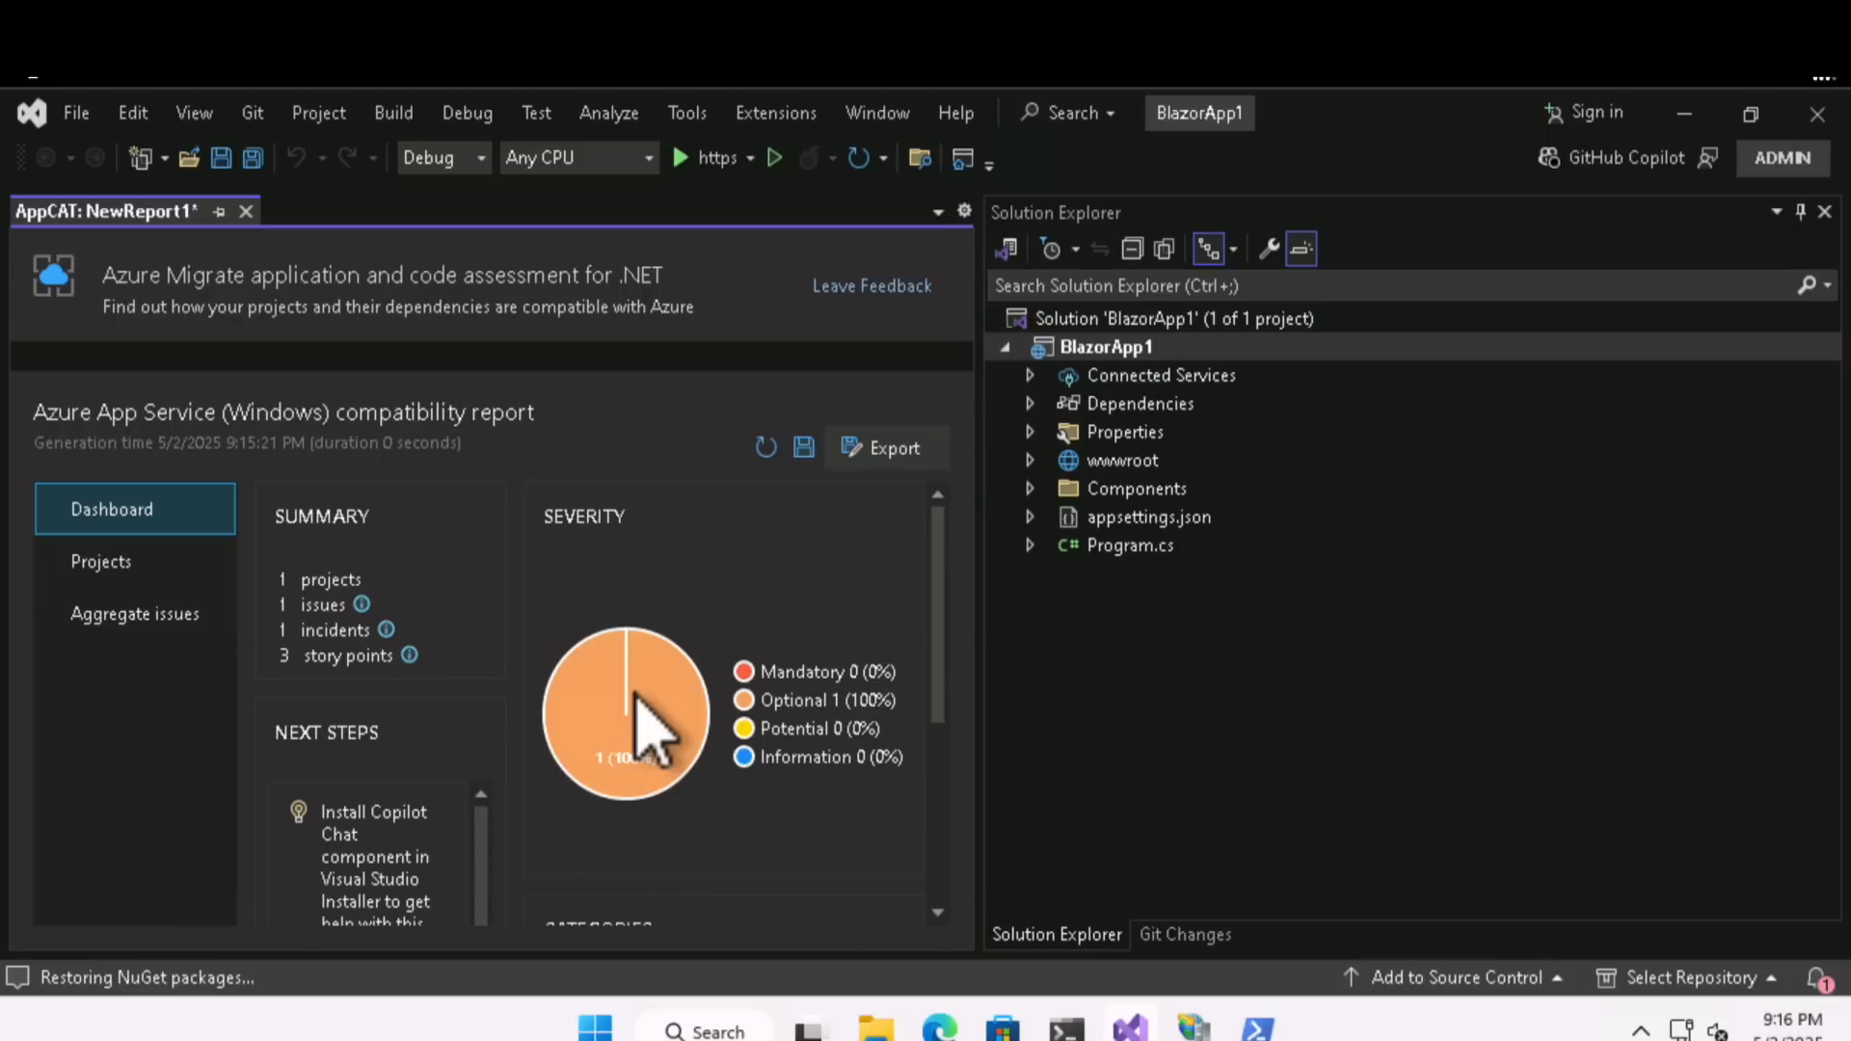
- In PowerShell, package the Blazor site with Get-SitePackage.ps1 using ReadinessResults.json and PackageResults.json, allowing both scripts to run once
{"action": "left_click", "coordinate": [1257, 1028]}
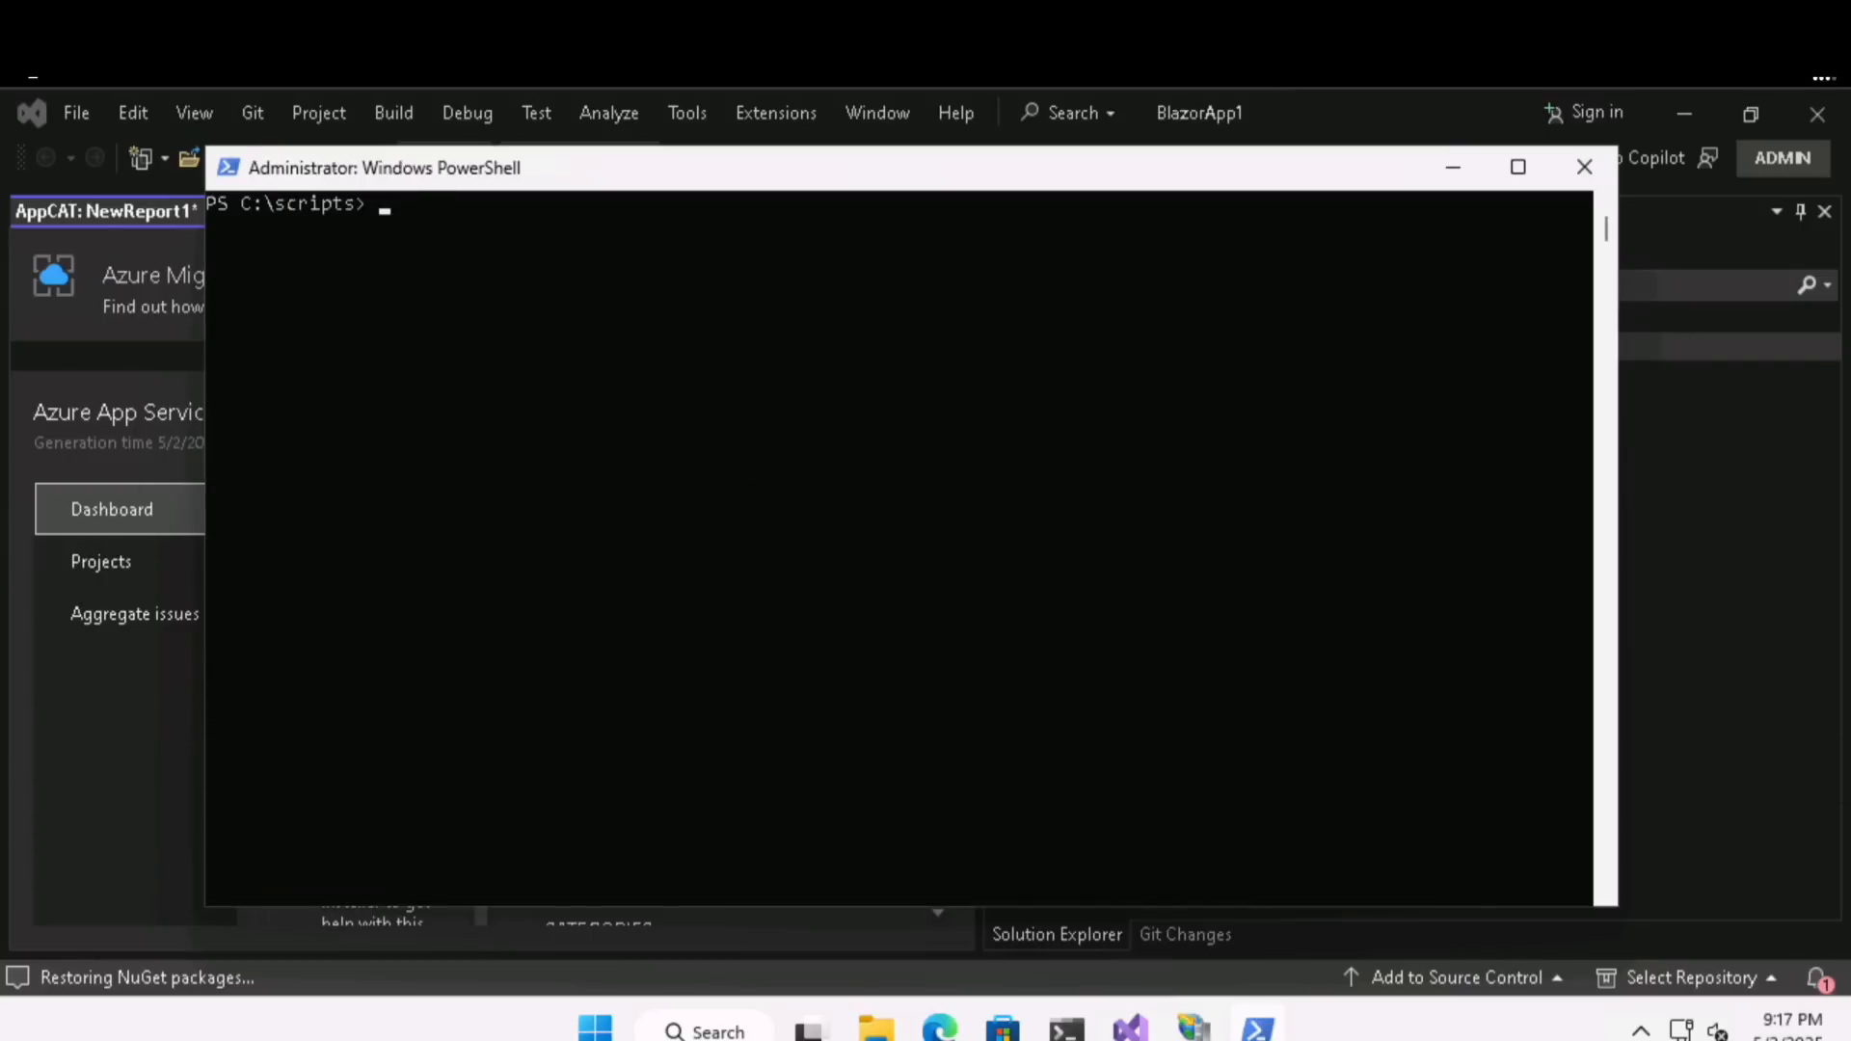
{"action": "right_click", "coordinate": [1074, 713]}
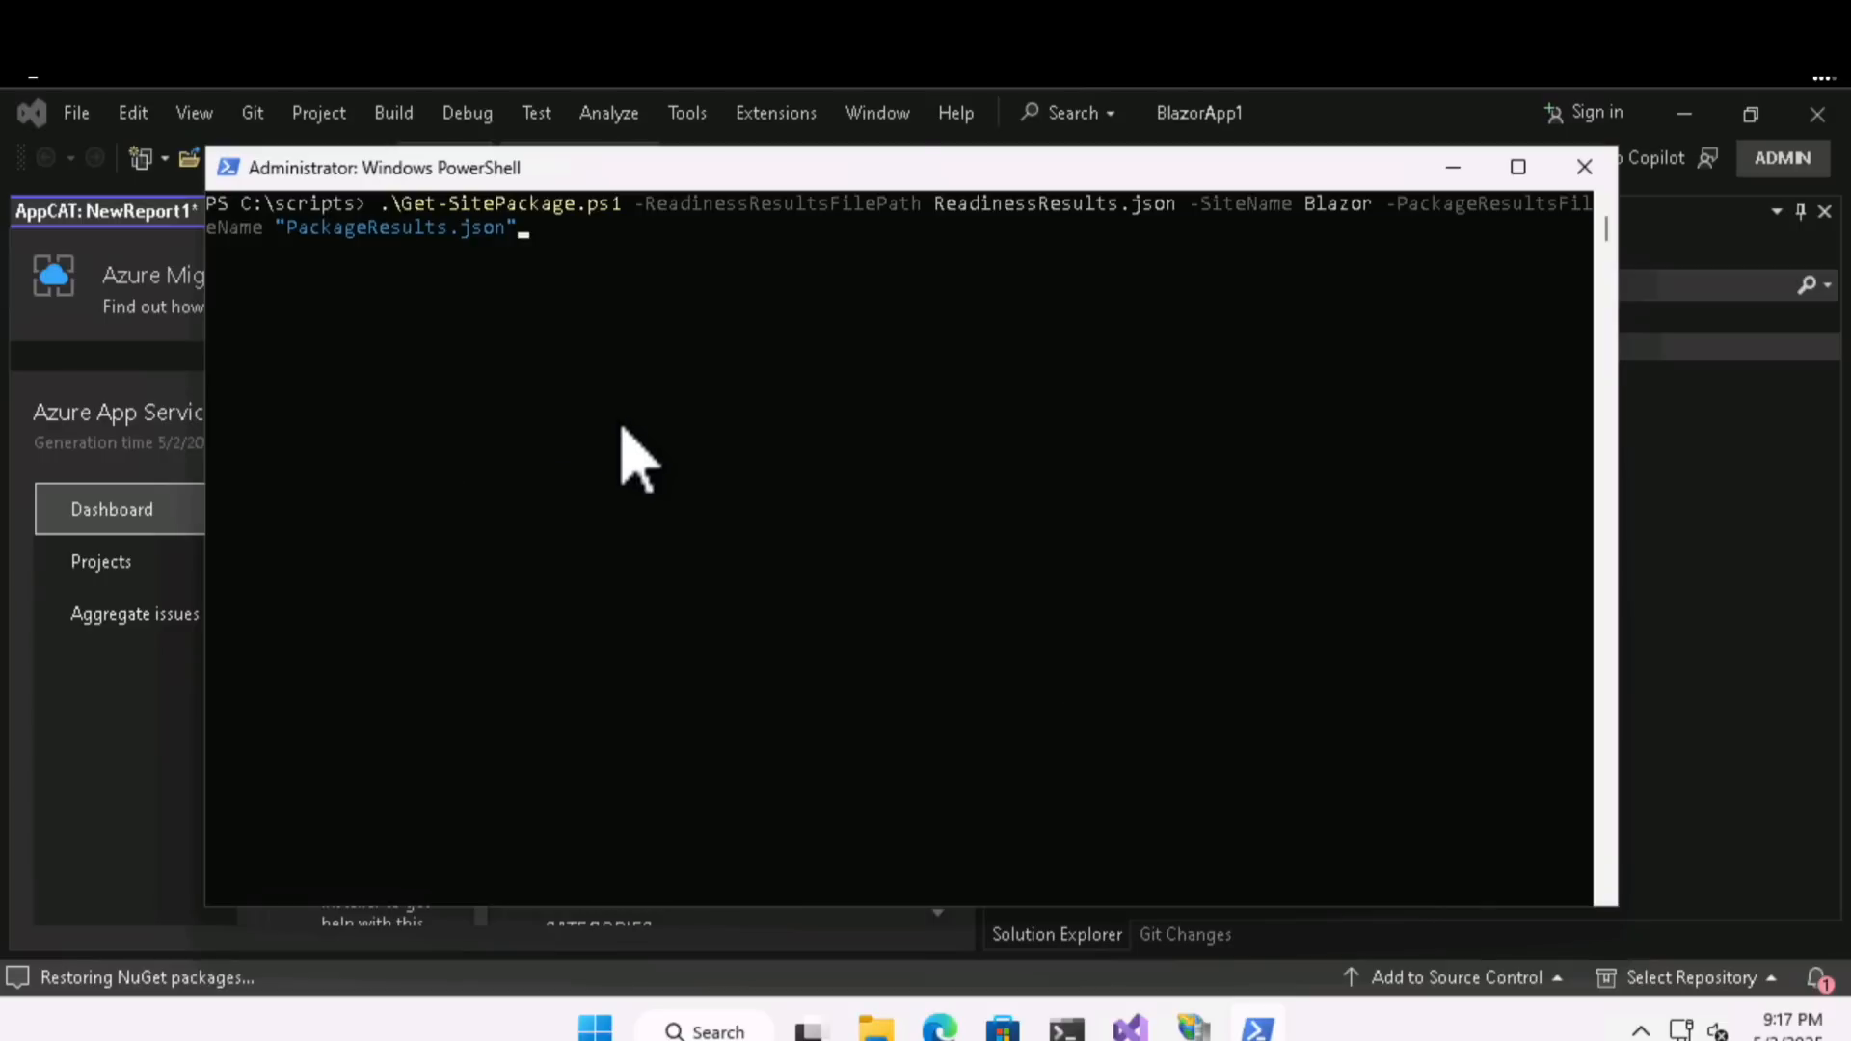
{"action": "left_click", "coordinate": [526, 228]}
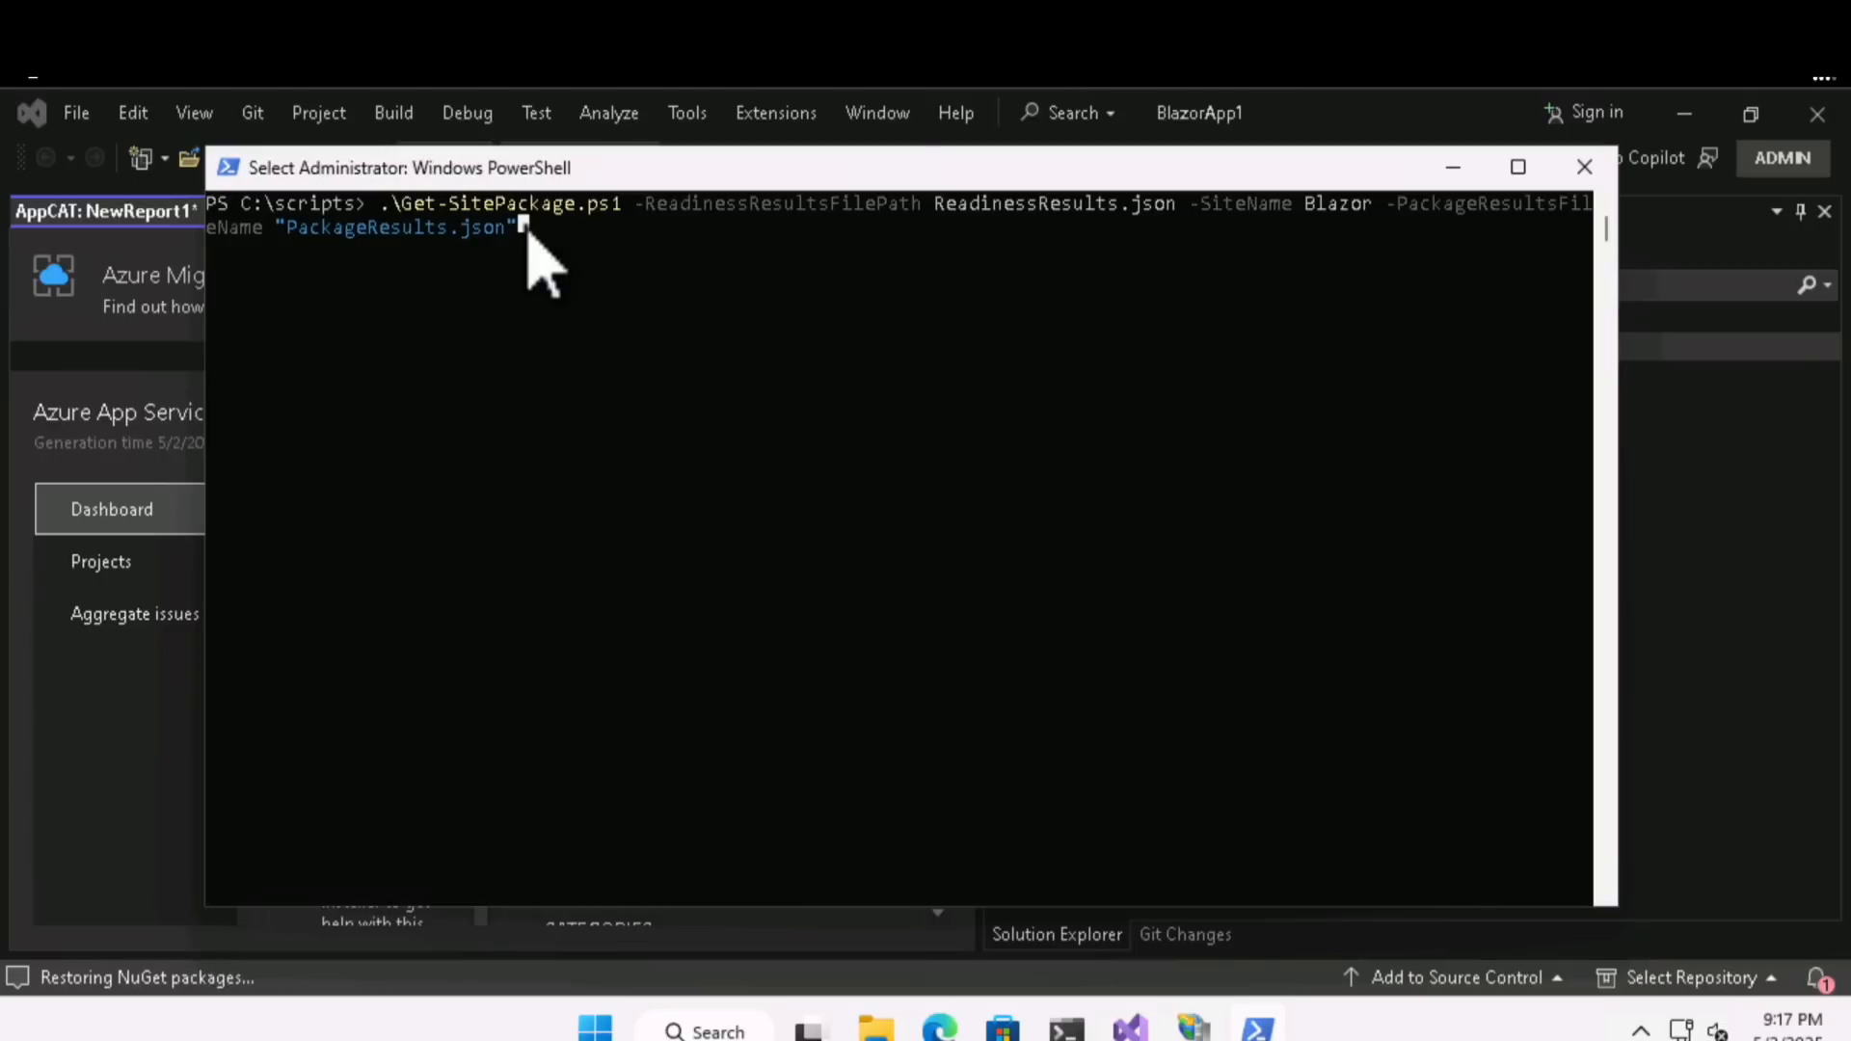
{"action": "key", "text": "Return"}
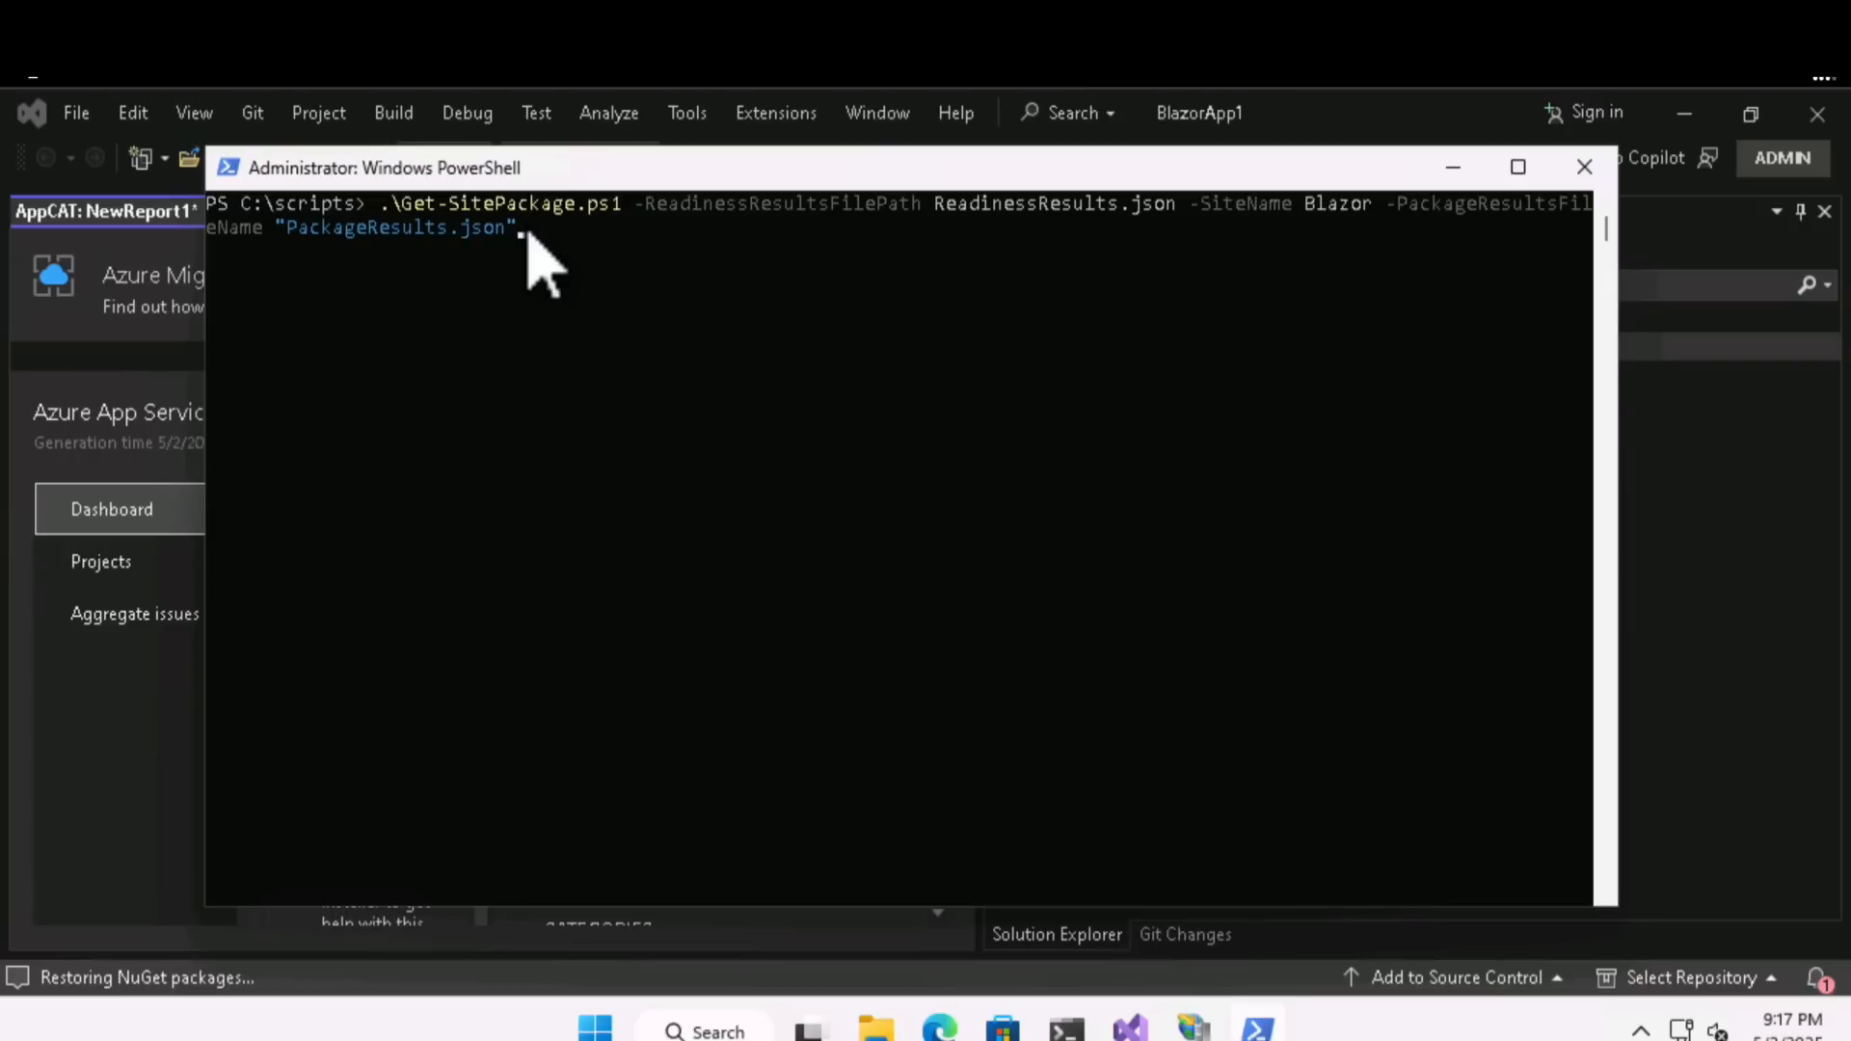
{"action": "key", "text": "Return"}
{"action": "type", "text": "r"}
{"action": "key", "text": "Return"}
{"action": "type", "text": "r"}
{"action": "key", "text": "Return"}
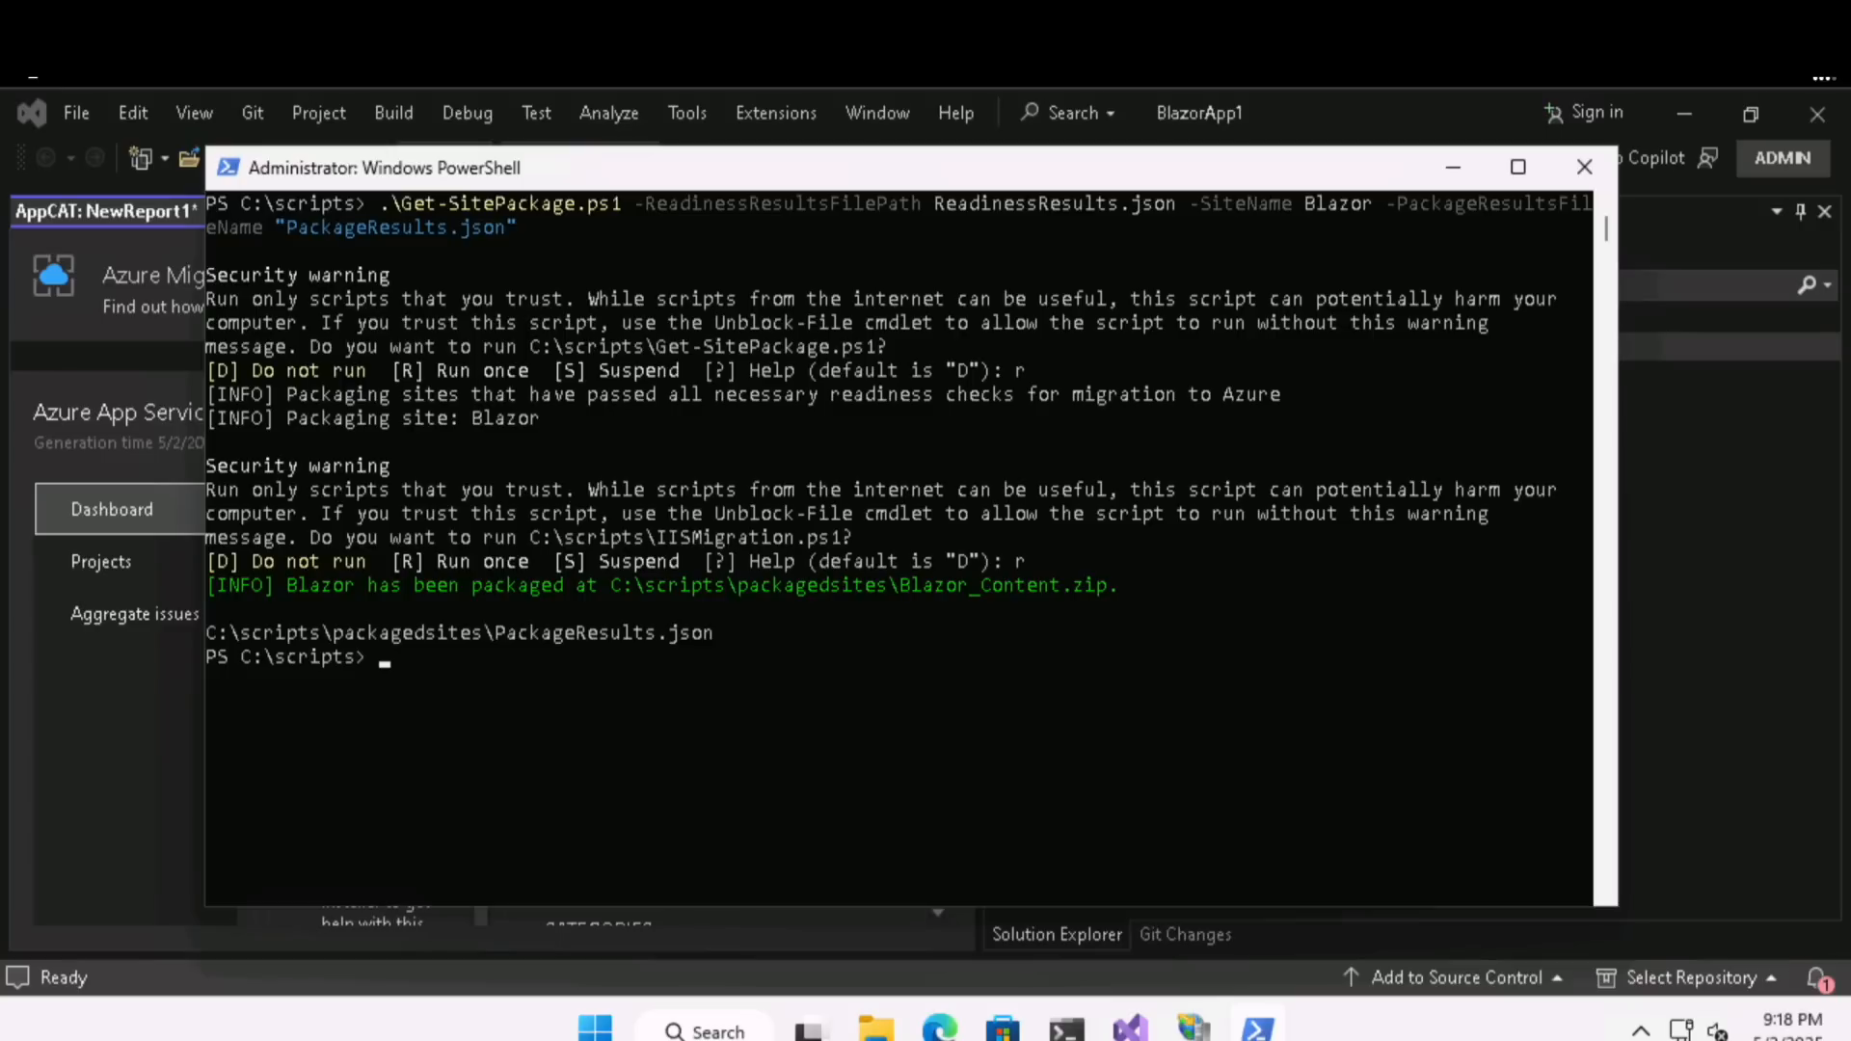
- Run Connect-AzAccount and sign in to Azure with the account password
{"action": "type", "text": "Connect-AzAccount"}
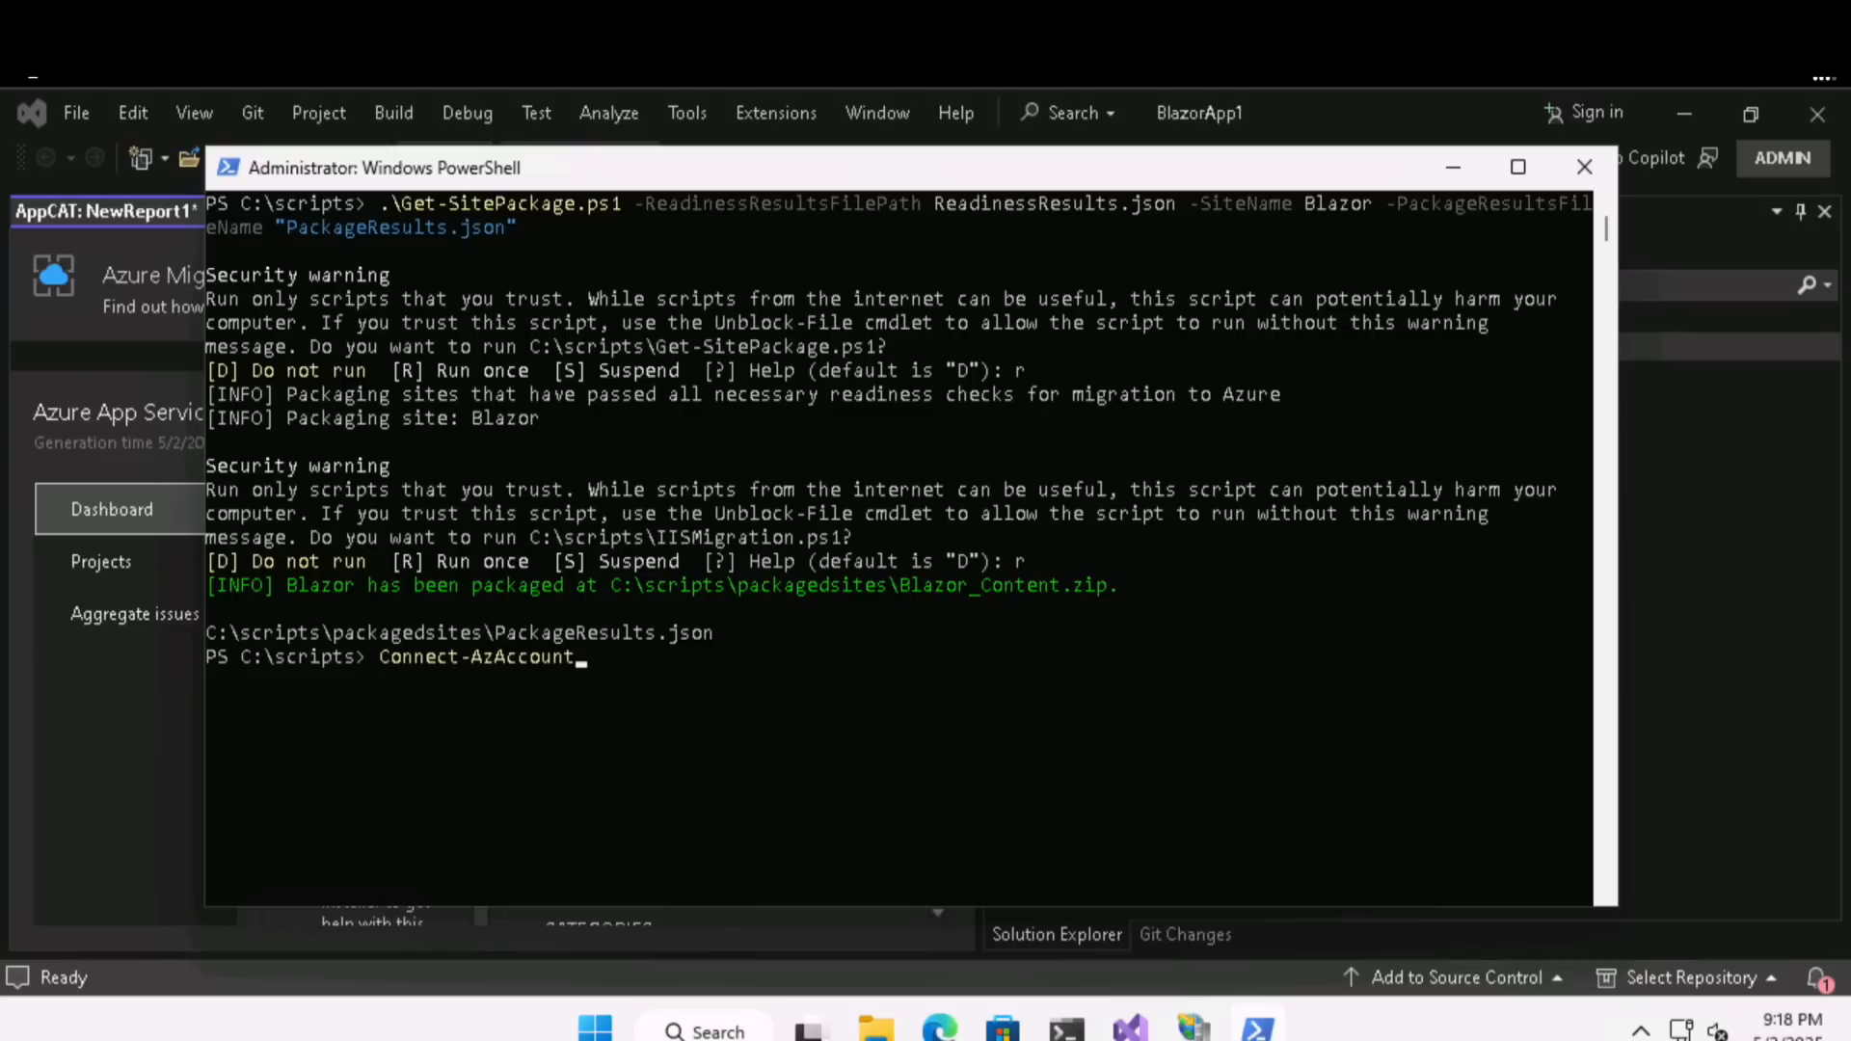
{"action": "left_click", "coordinate": [583, 665]}
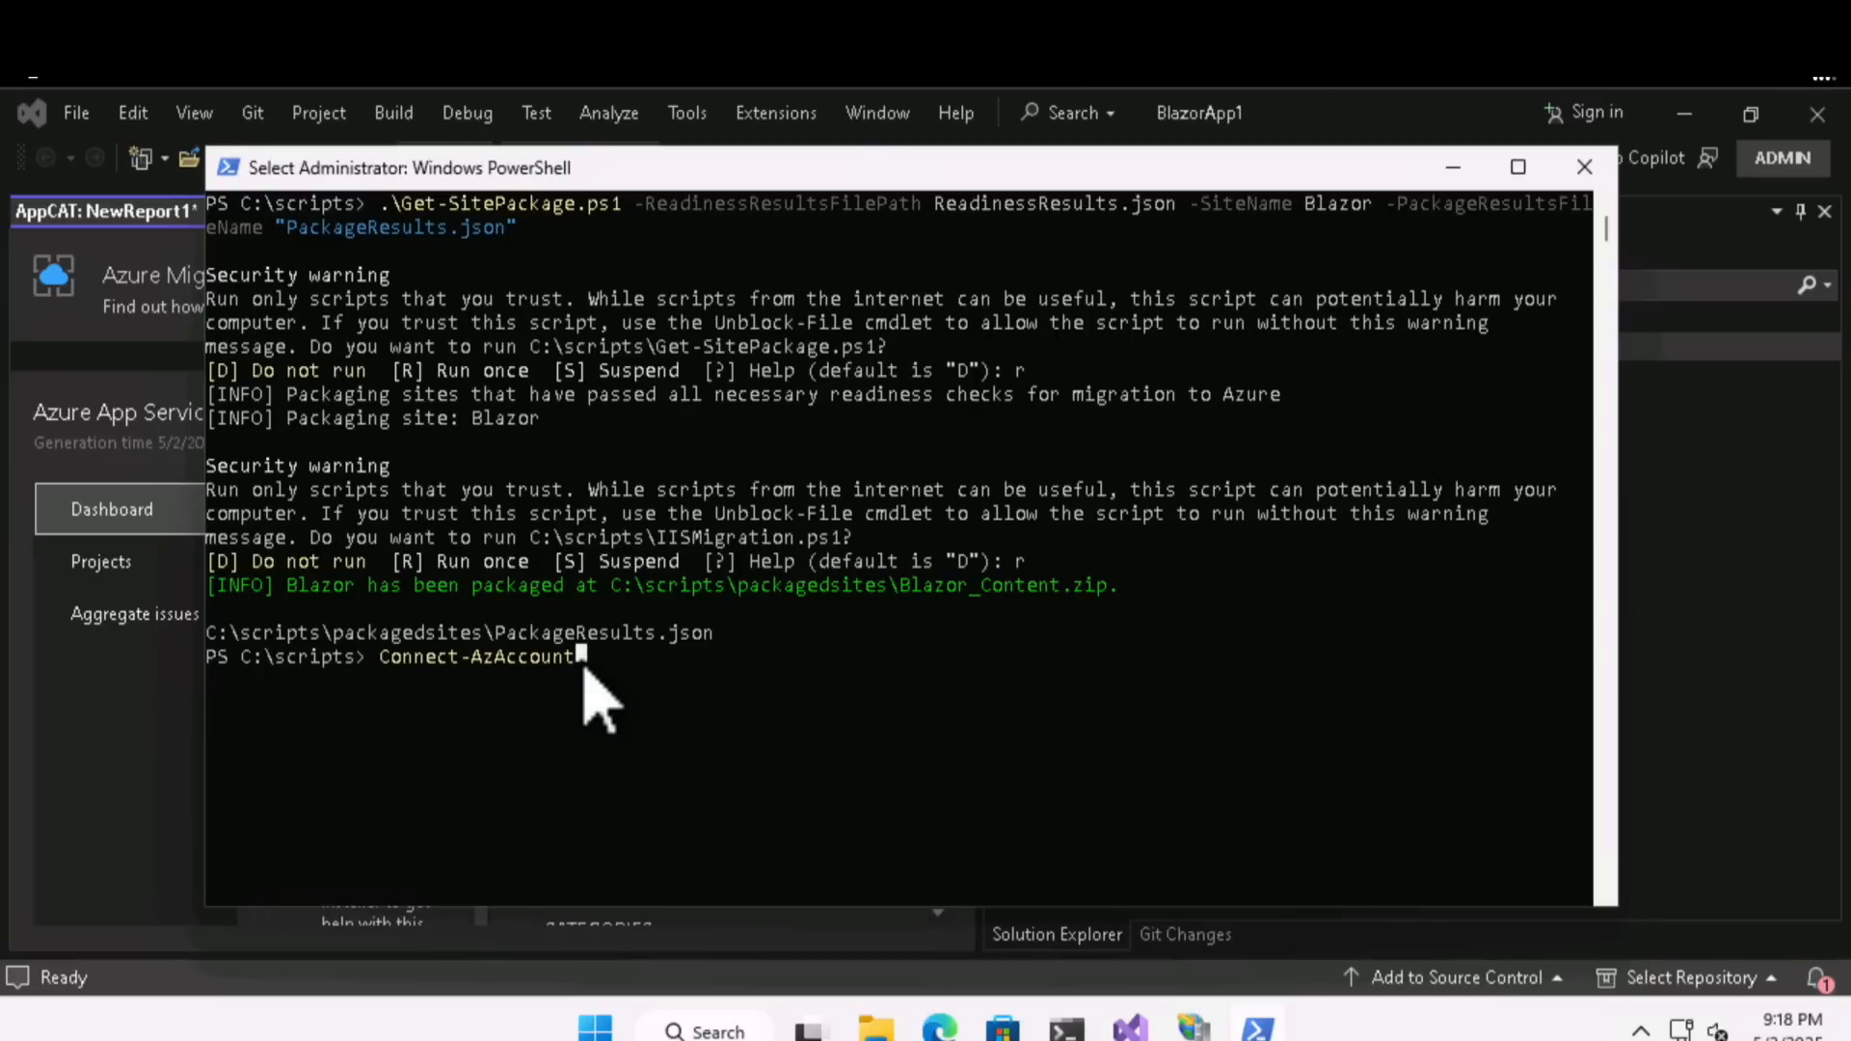
{"action": "key", "text": "Return"}
{"action": "key", "text": "Return"}
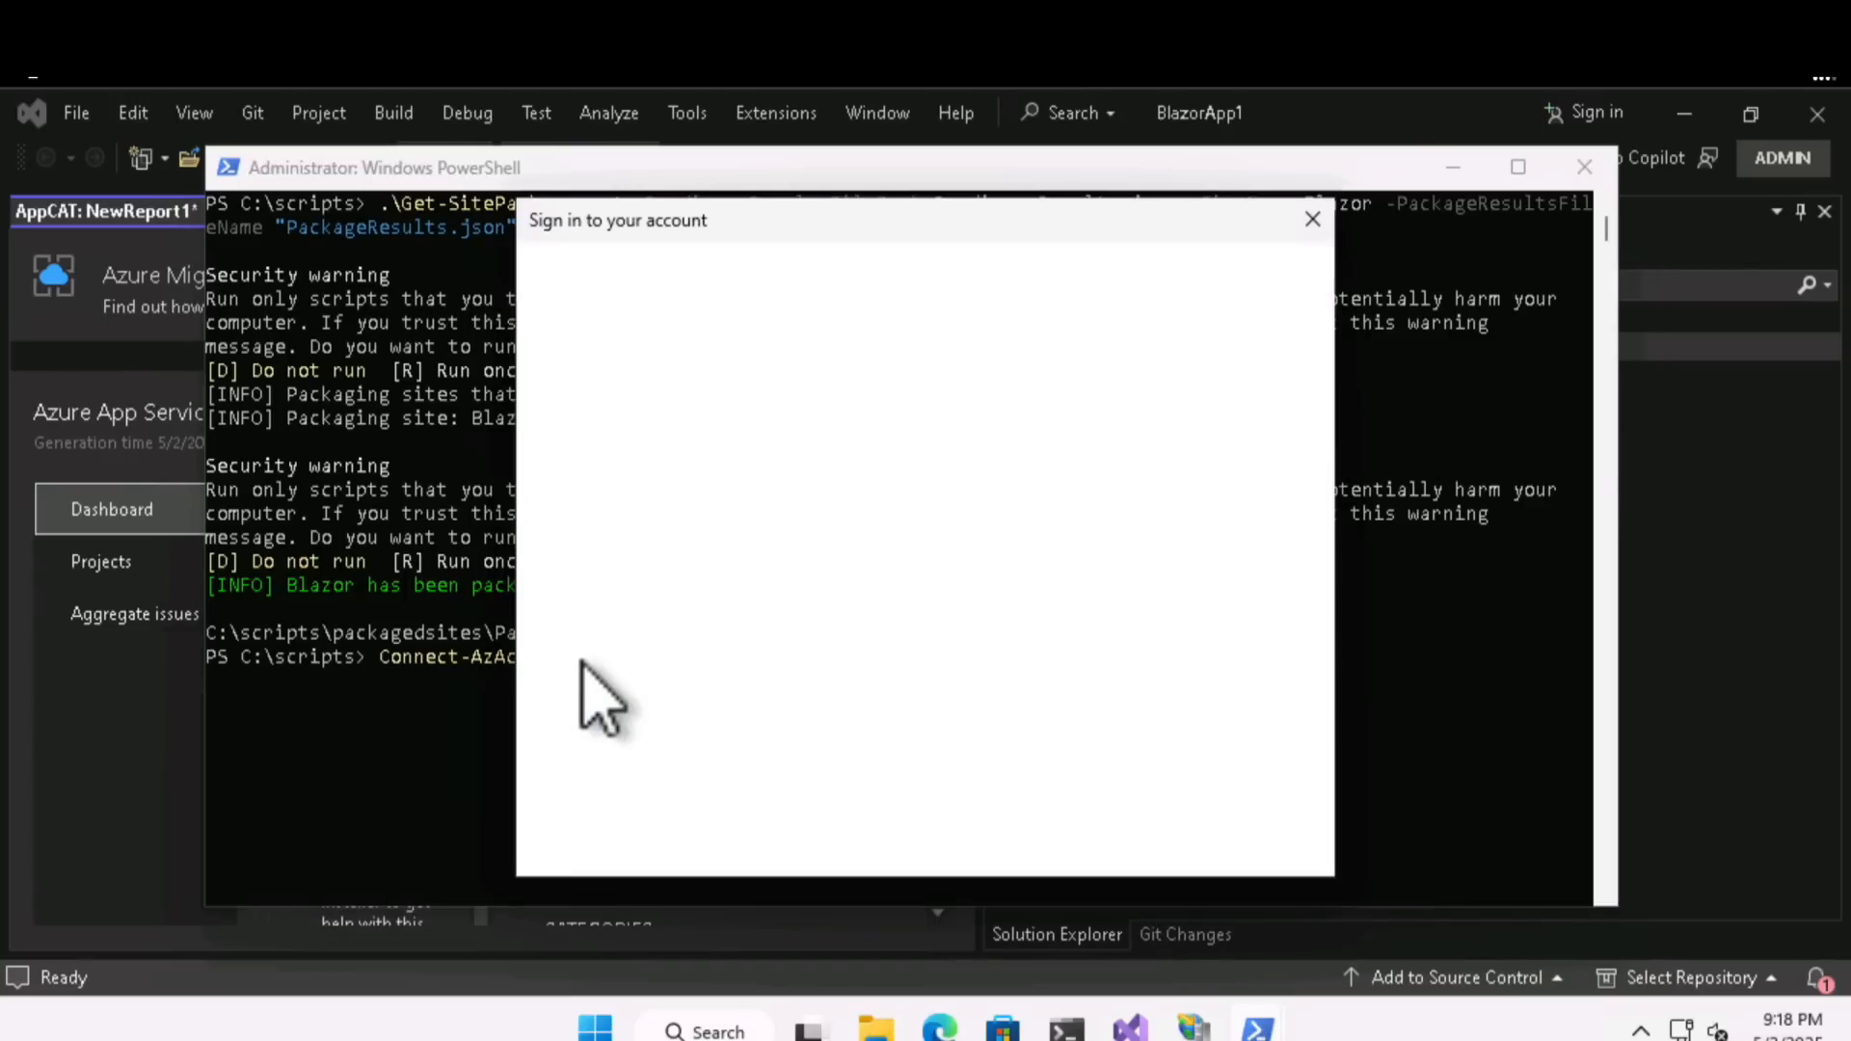
{"action": "left_click", "coordinate": [1119, 757]}
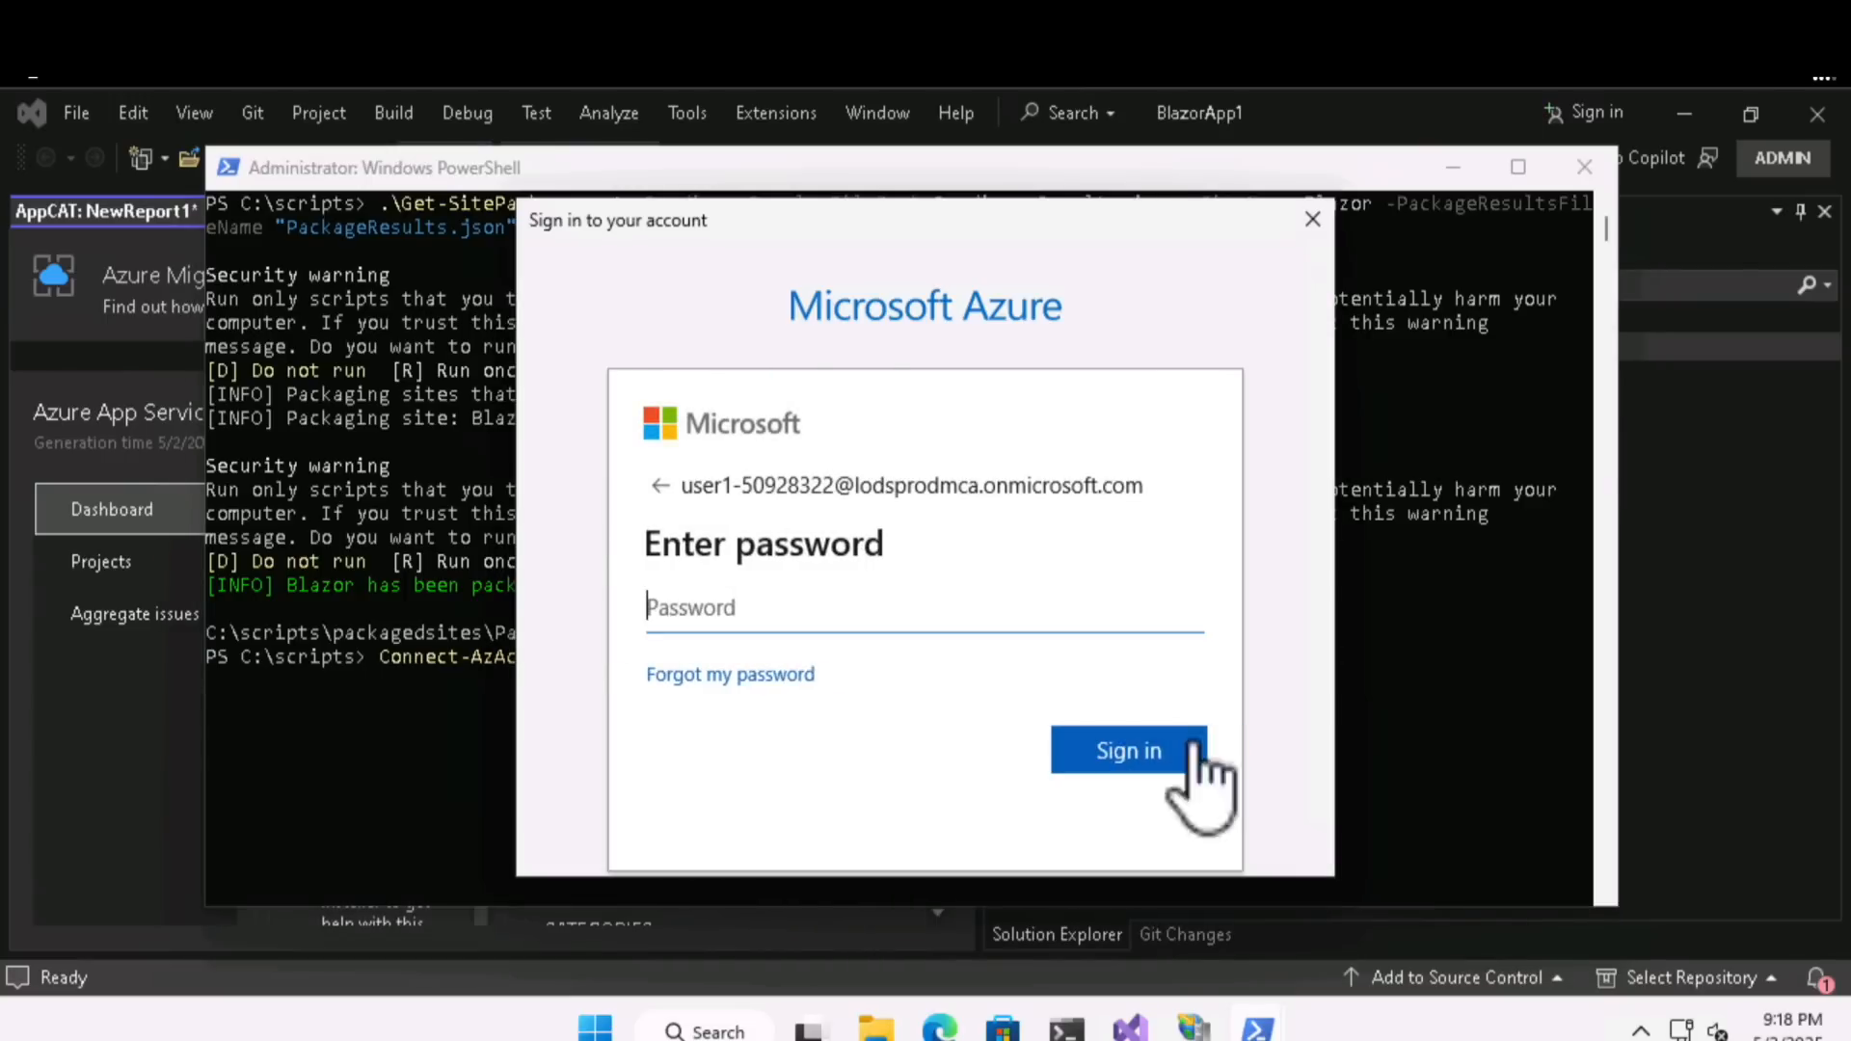
{"action": "key", "text": "ctrl+v"}
{"action": "left_click", "coordinate": [1147, 770]}
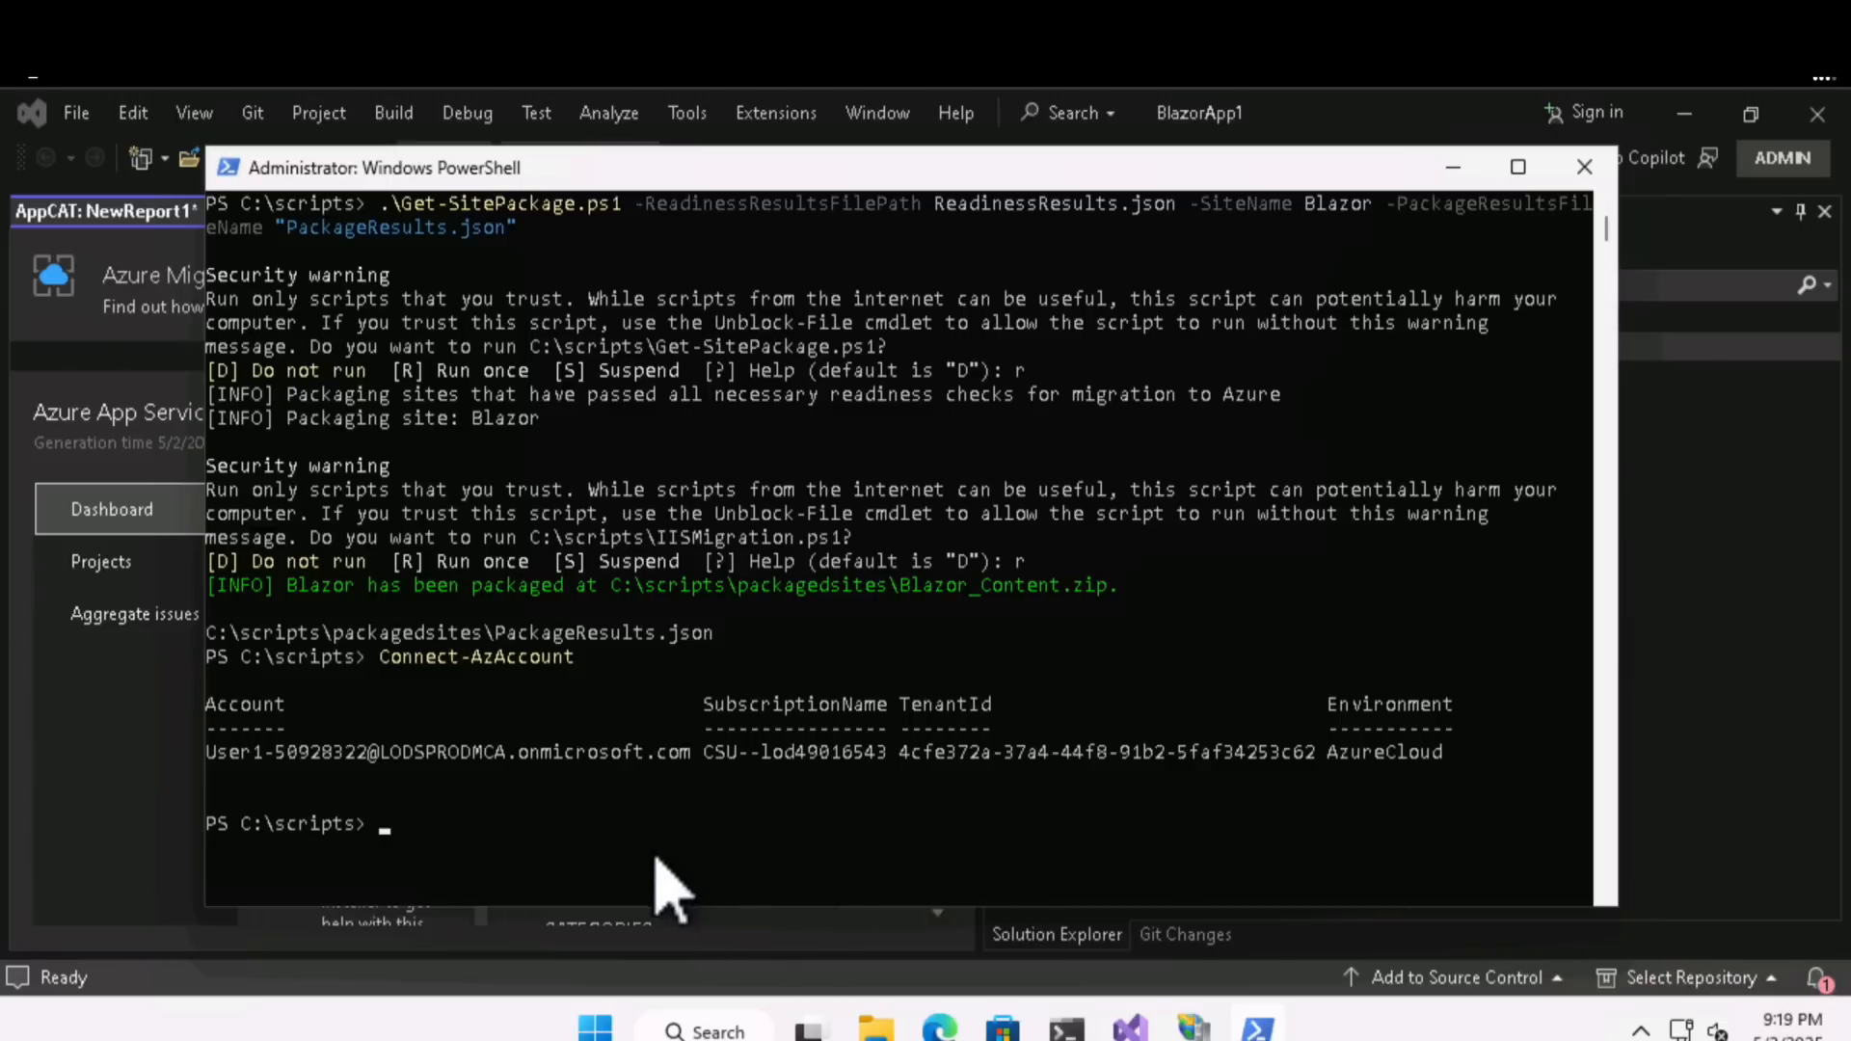
- Run Generate-MigrationSettings.ps1 with packagedsites\PackageResults.json, region eastus2, the Azure subscription ID and resource group RG50928322
{"action": "left_click", "coordinate": [431, 822]}
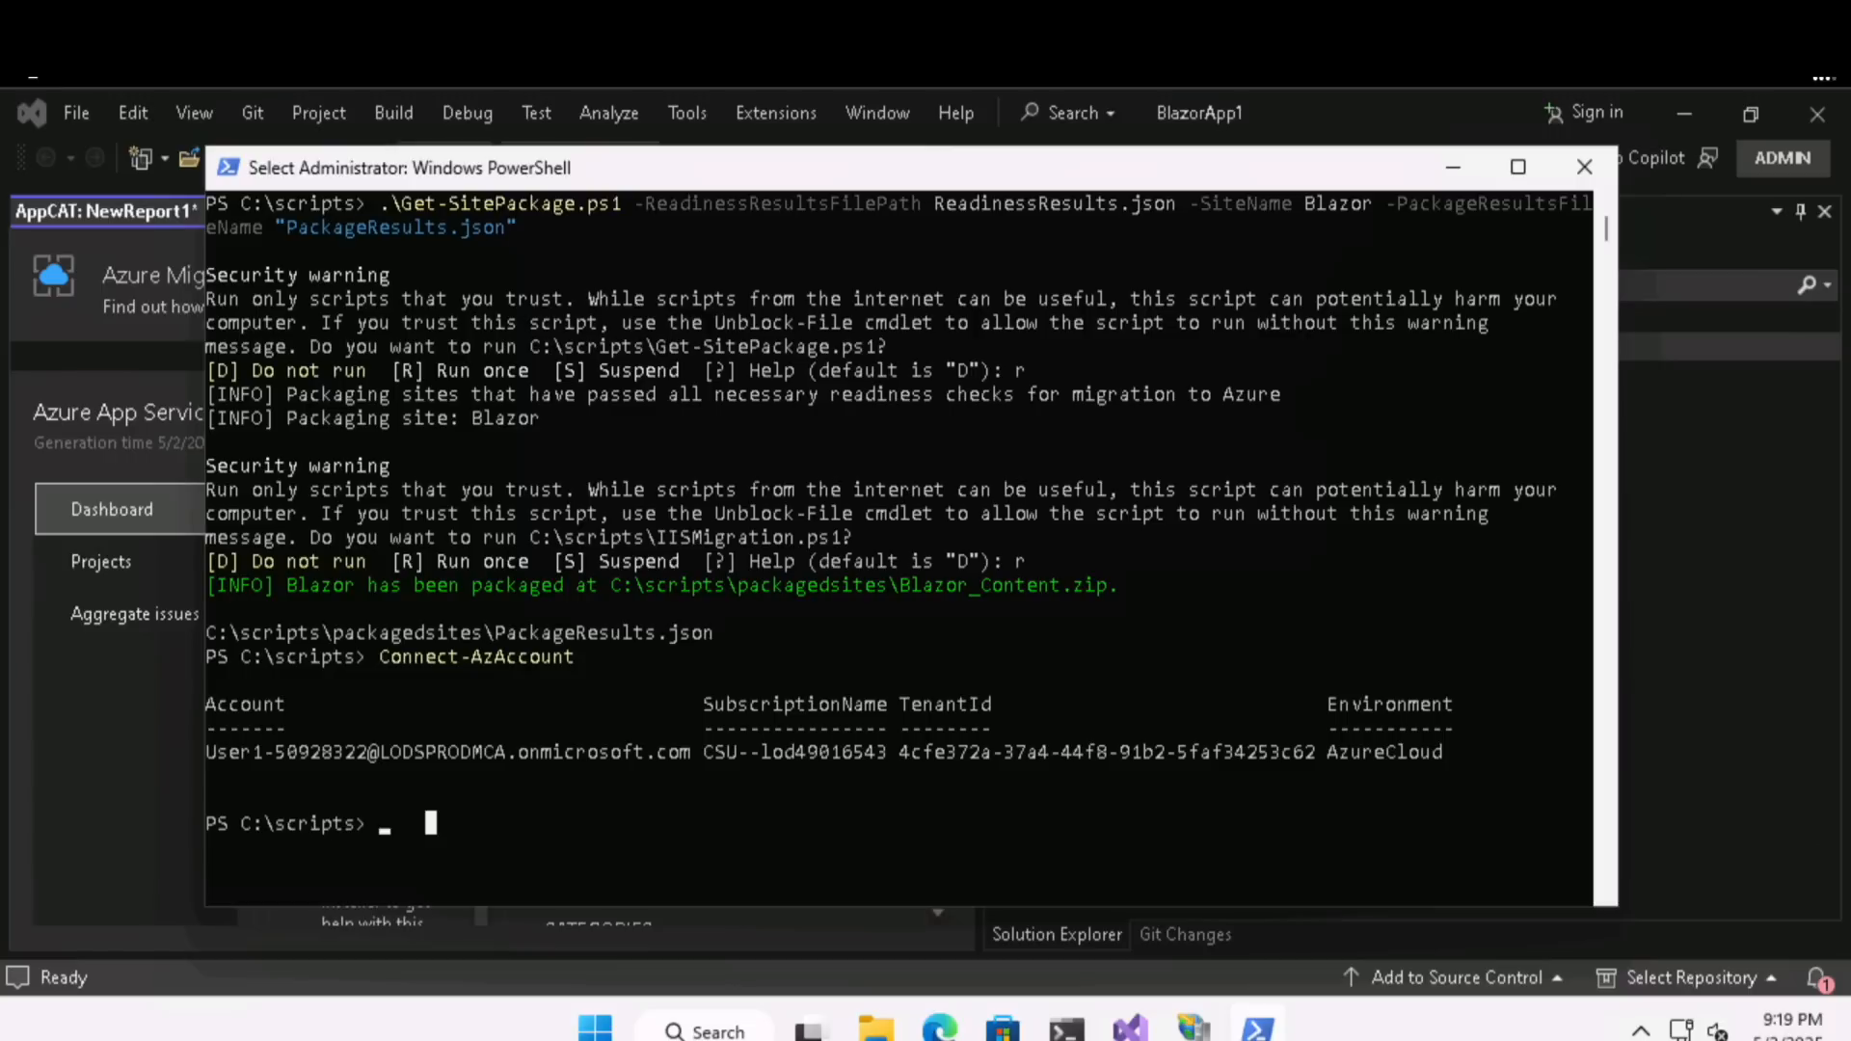
{"action": "key", "text": "Escape"}
{"action": "type", "text": ".\\Generate-MigrationSettings.ps1 -SitePackageResultsPath packagedsites\\PackageResults.json -Region eastus2 -SubscriptionId 73c34a5a-ba1e-48cb-8199-e4f2d374cbc1 -ResourceGroup RG50928322"}
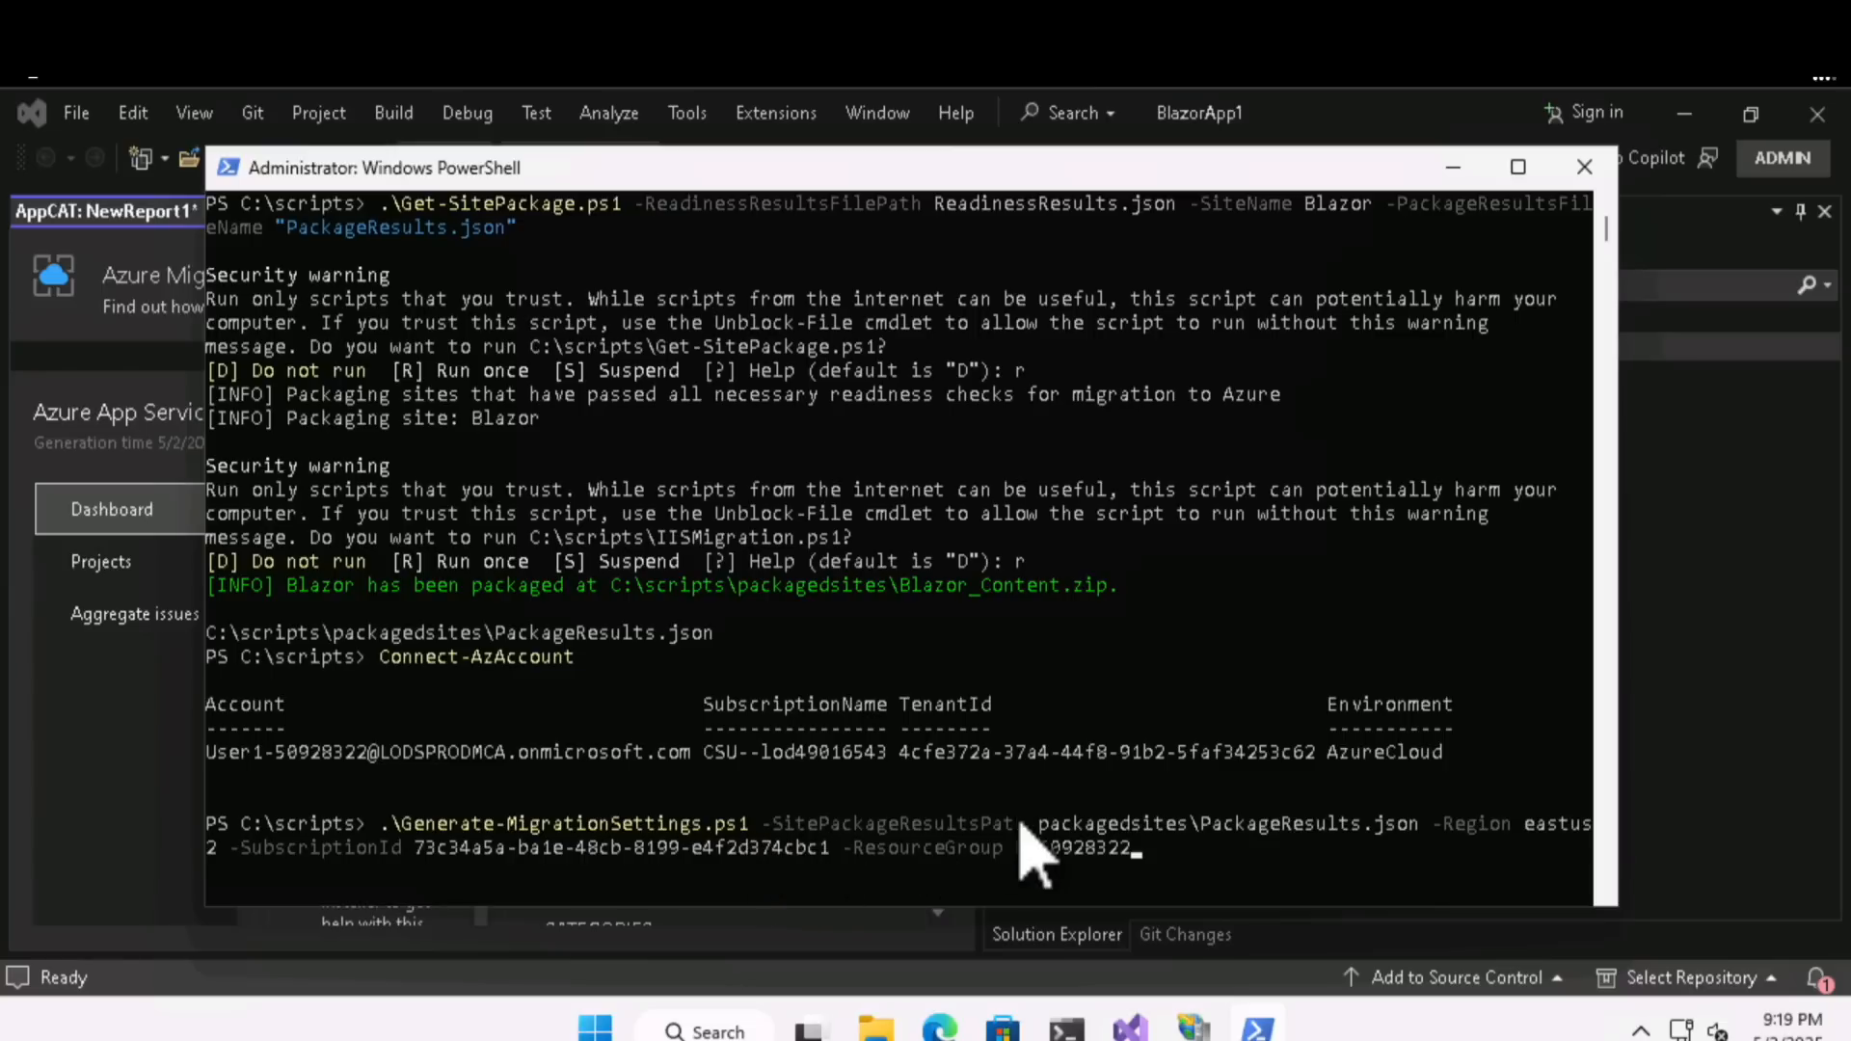
{"action": "left_click", "coordinate": [1142, 857]}
{"action": "key", "text": "Return"}
{"action": "key", "text": "Return"}
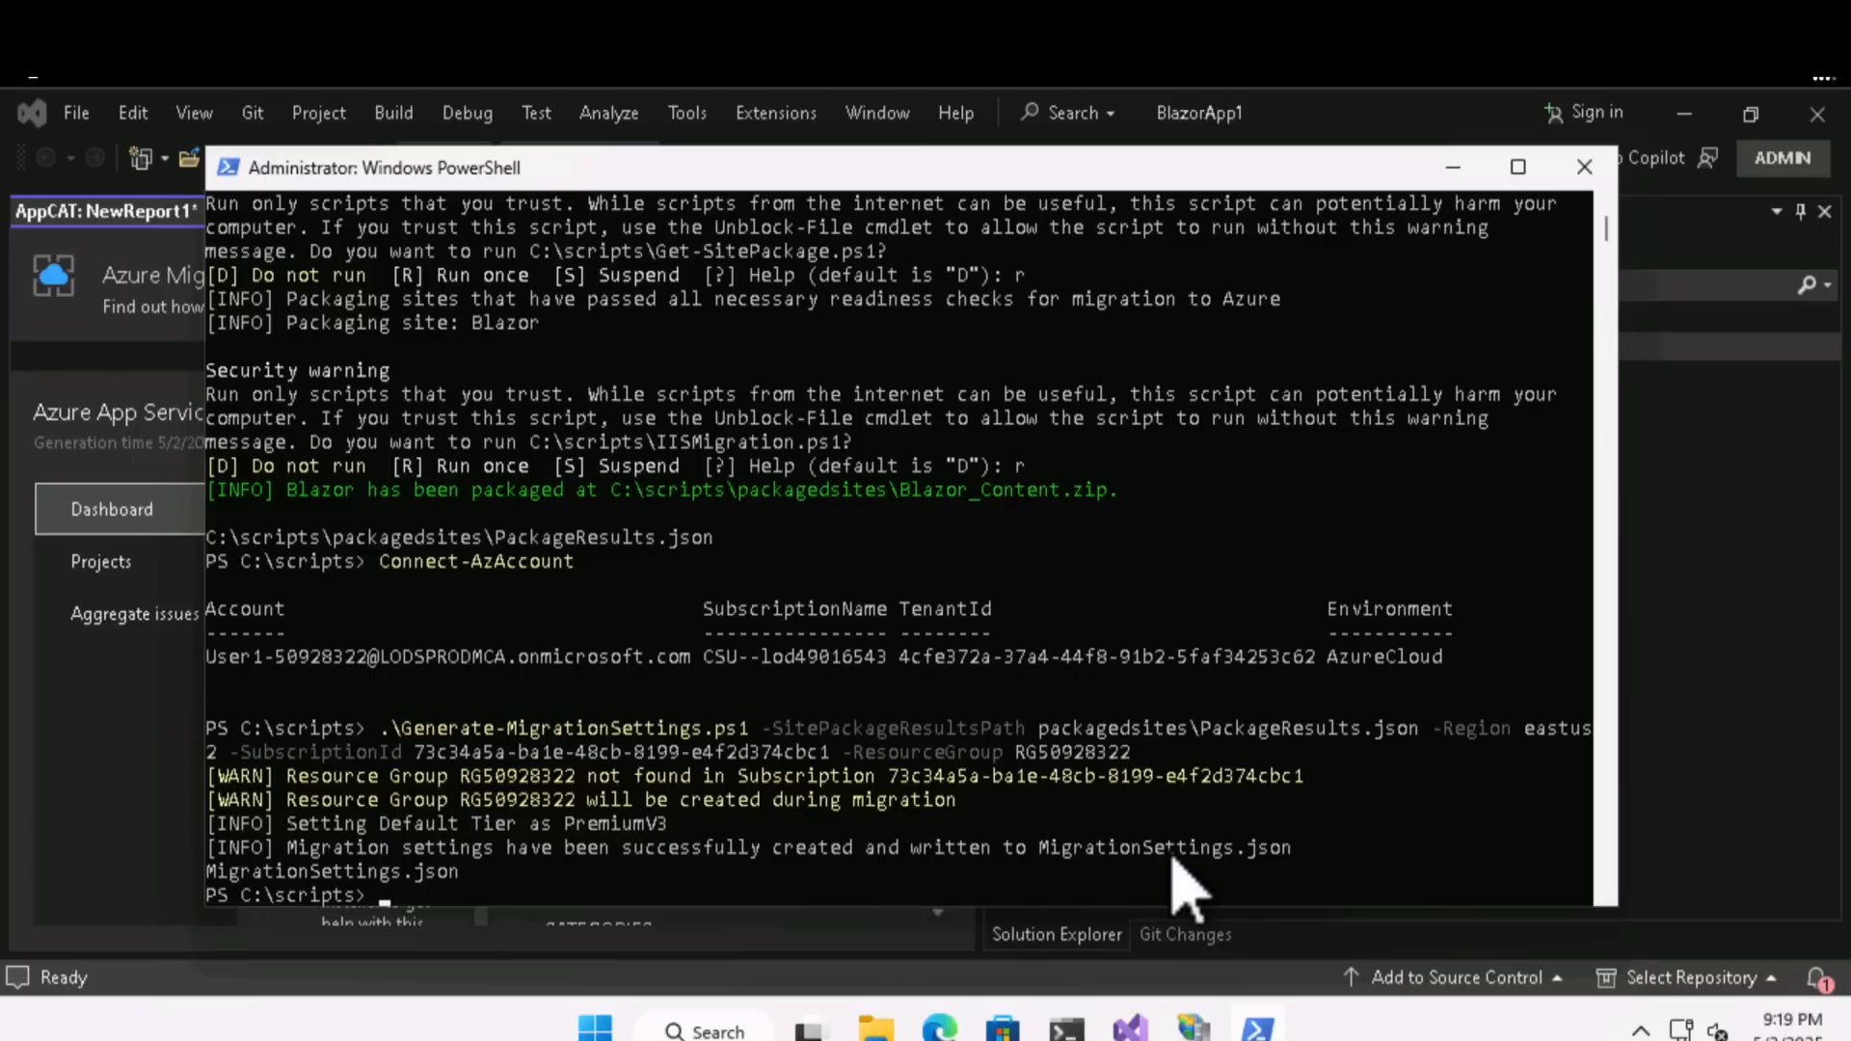
- Open MigrationSettings.json in Visual Studio Code, set AzureSiteName to Blazor50928322, and save the file before returning to PowerShell
{"action": "left_click", "coordinate": [592, 892]}
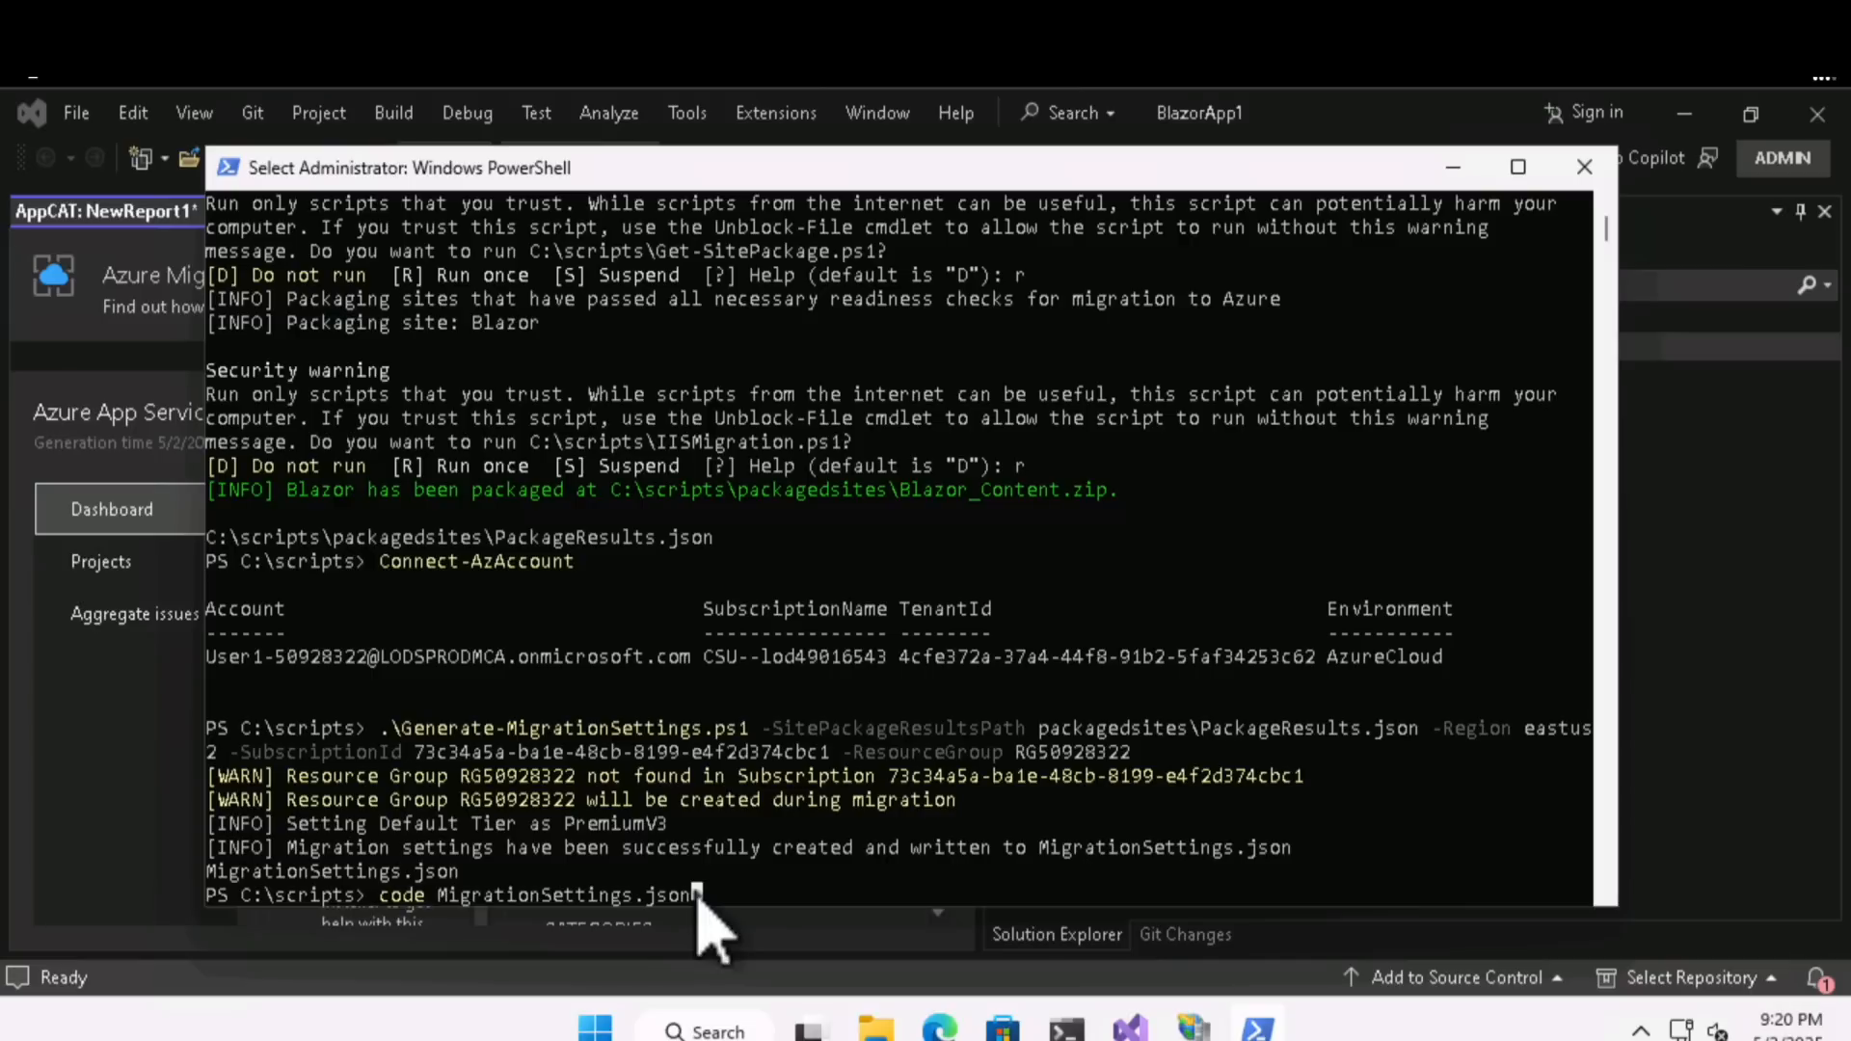
{"action": "key", "text": "Return"}
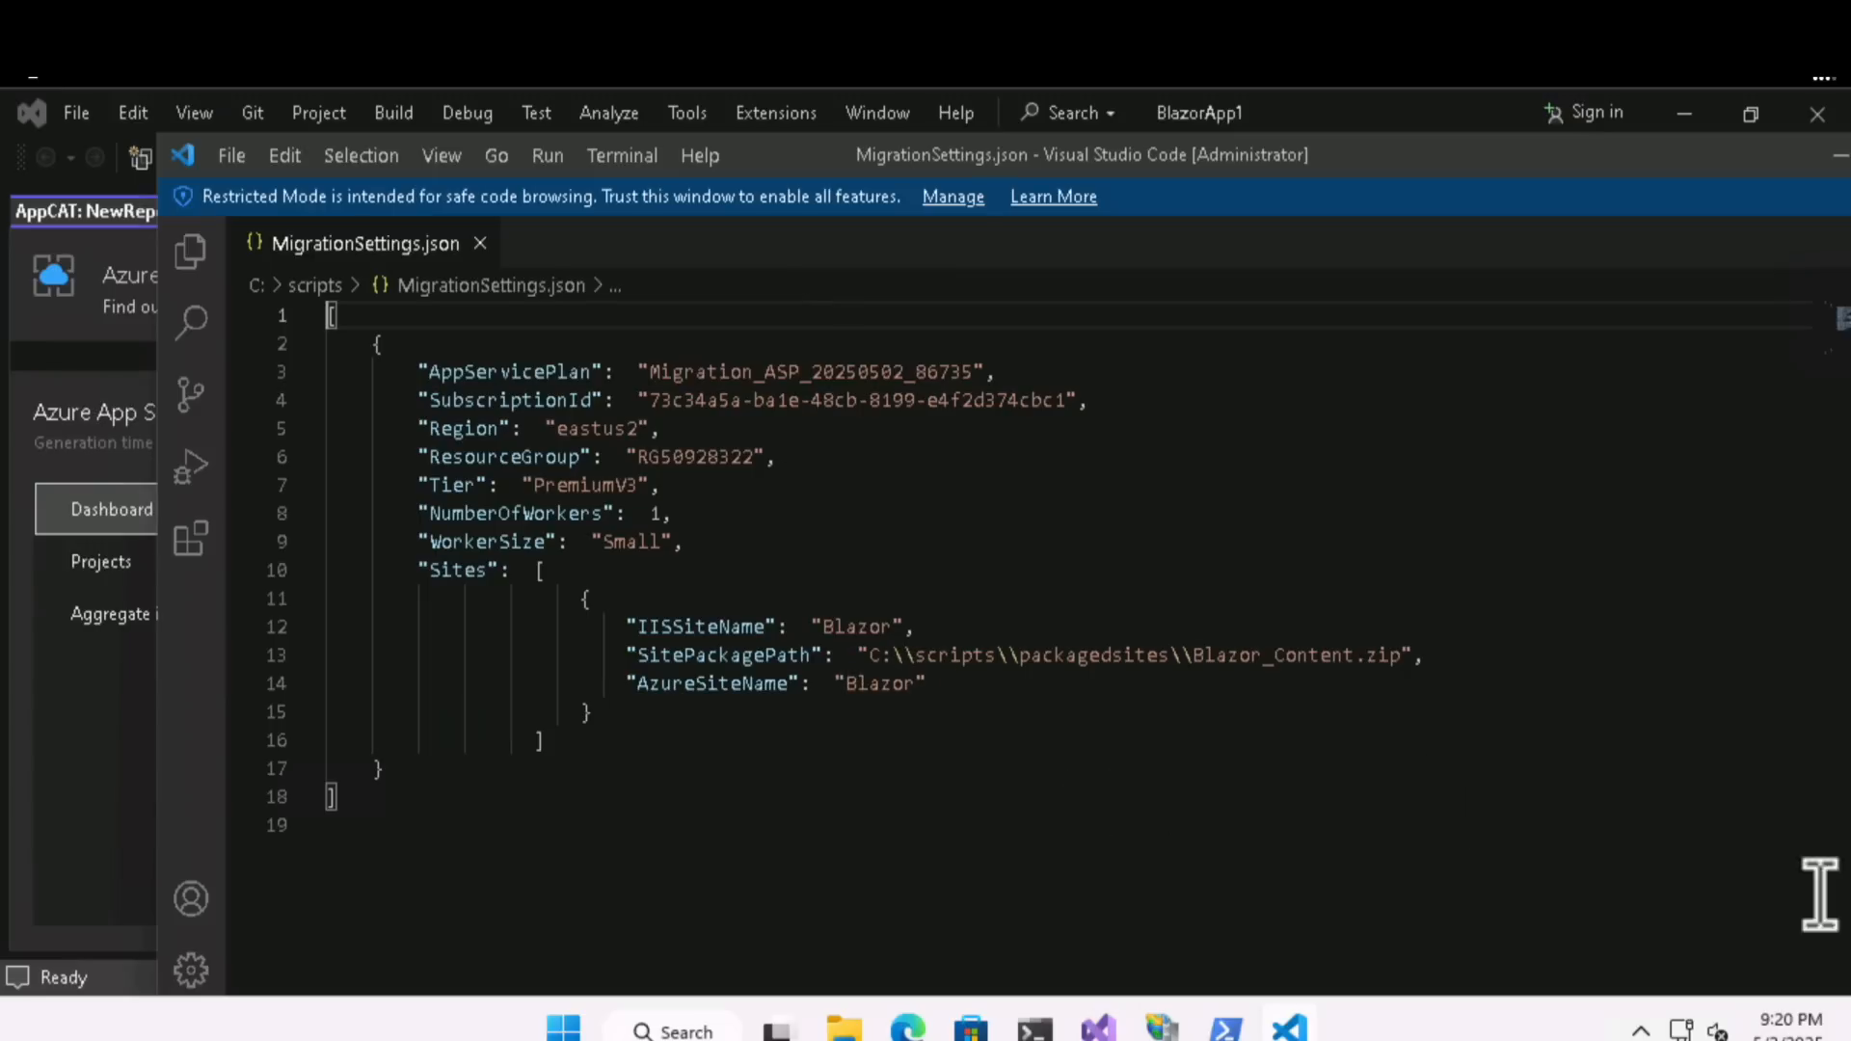
{"action": "left_click", "coordinate": [923, 687]}
{"action": "double_click", "coordinate": [883, 684]}
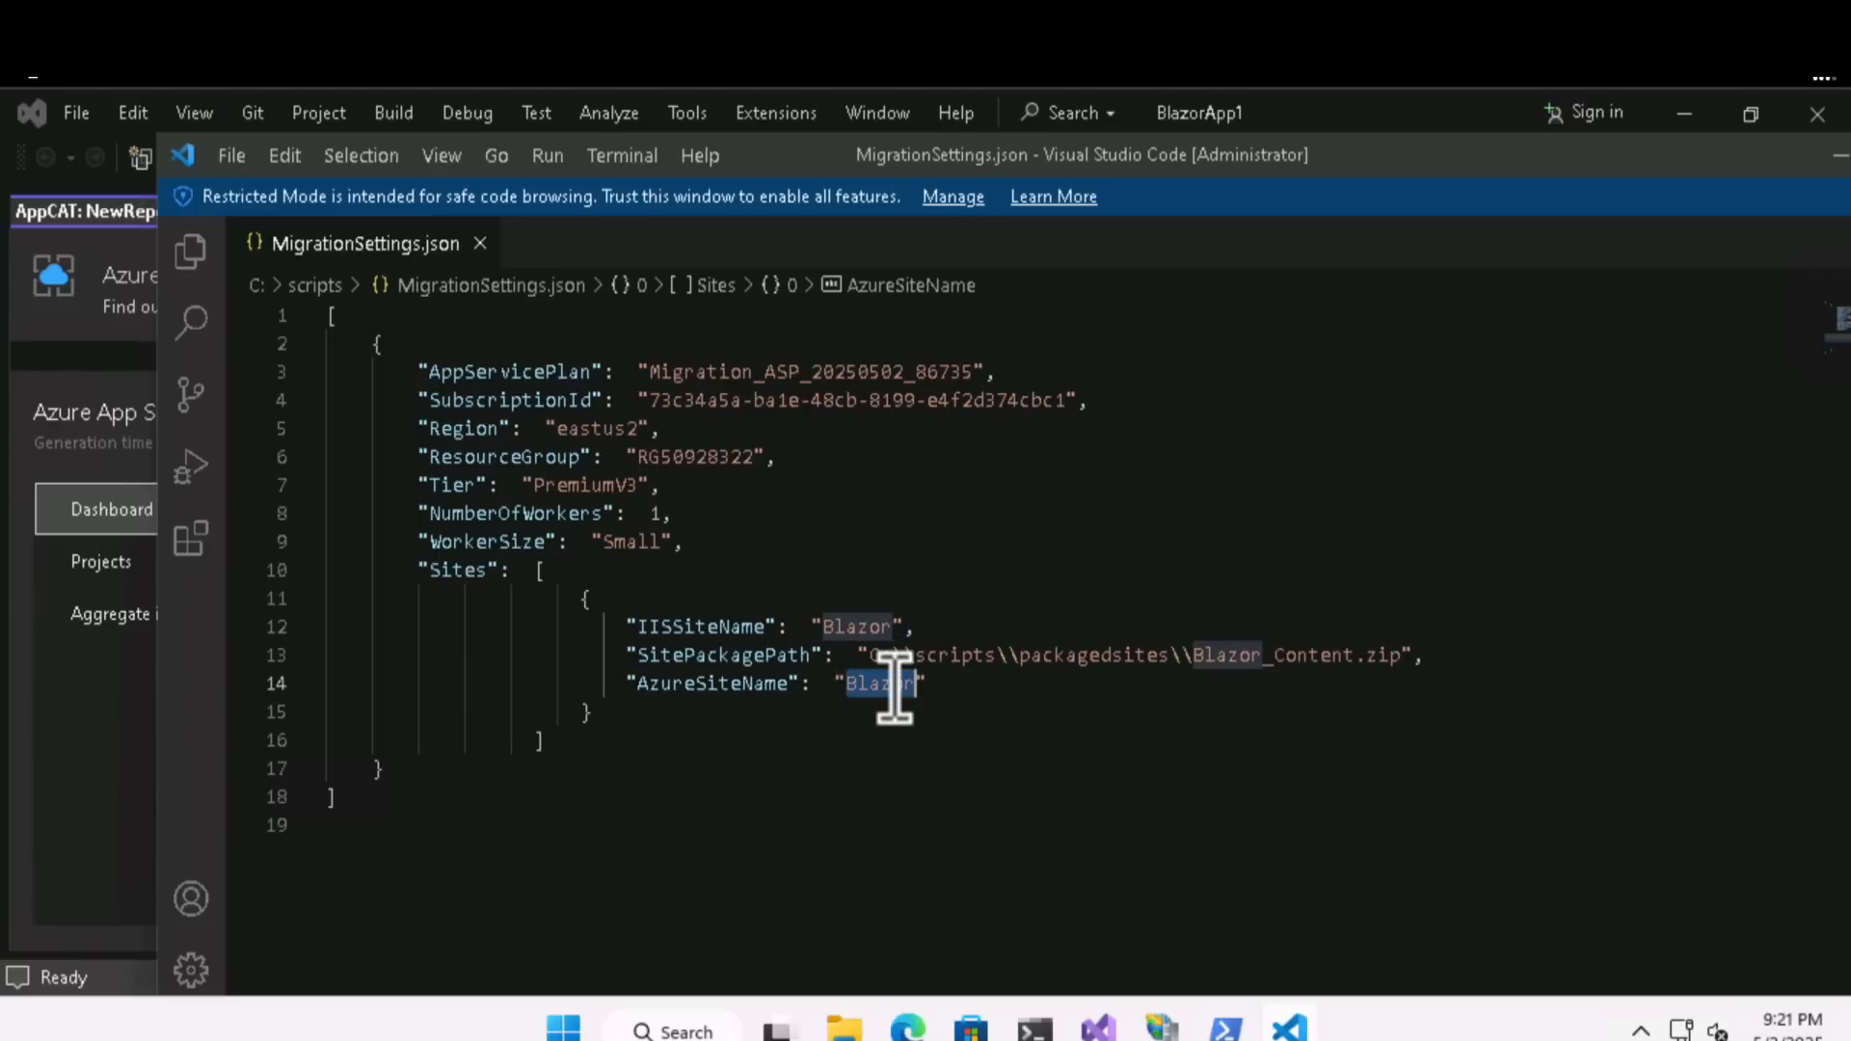
{"action": "type", "text": "Blazor50928322"}
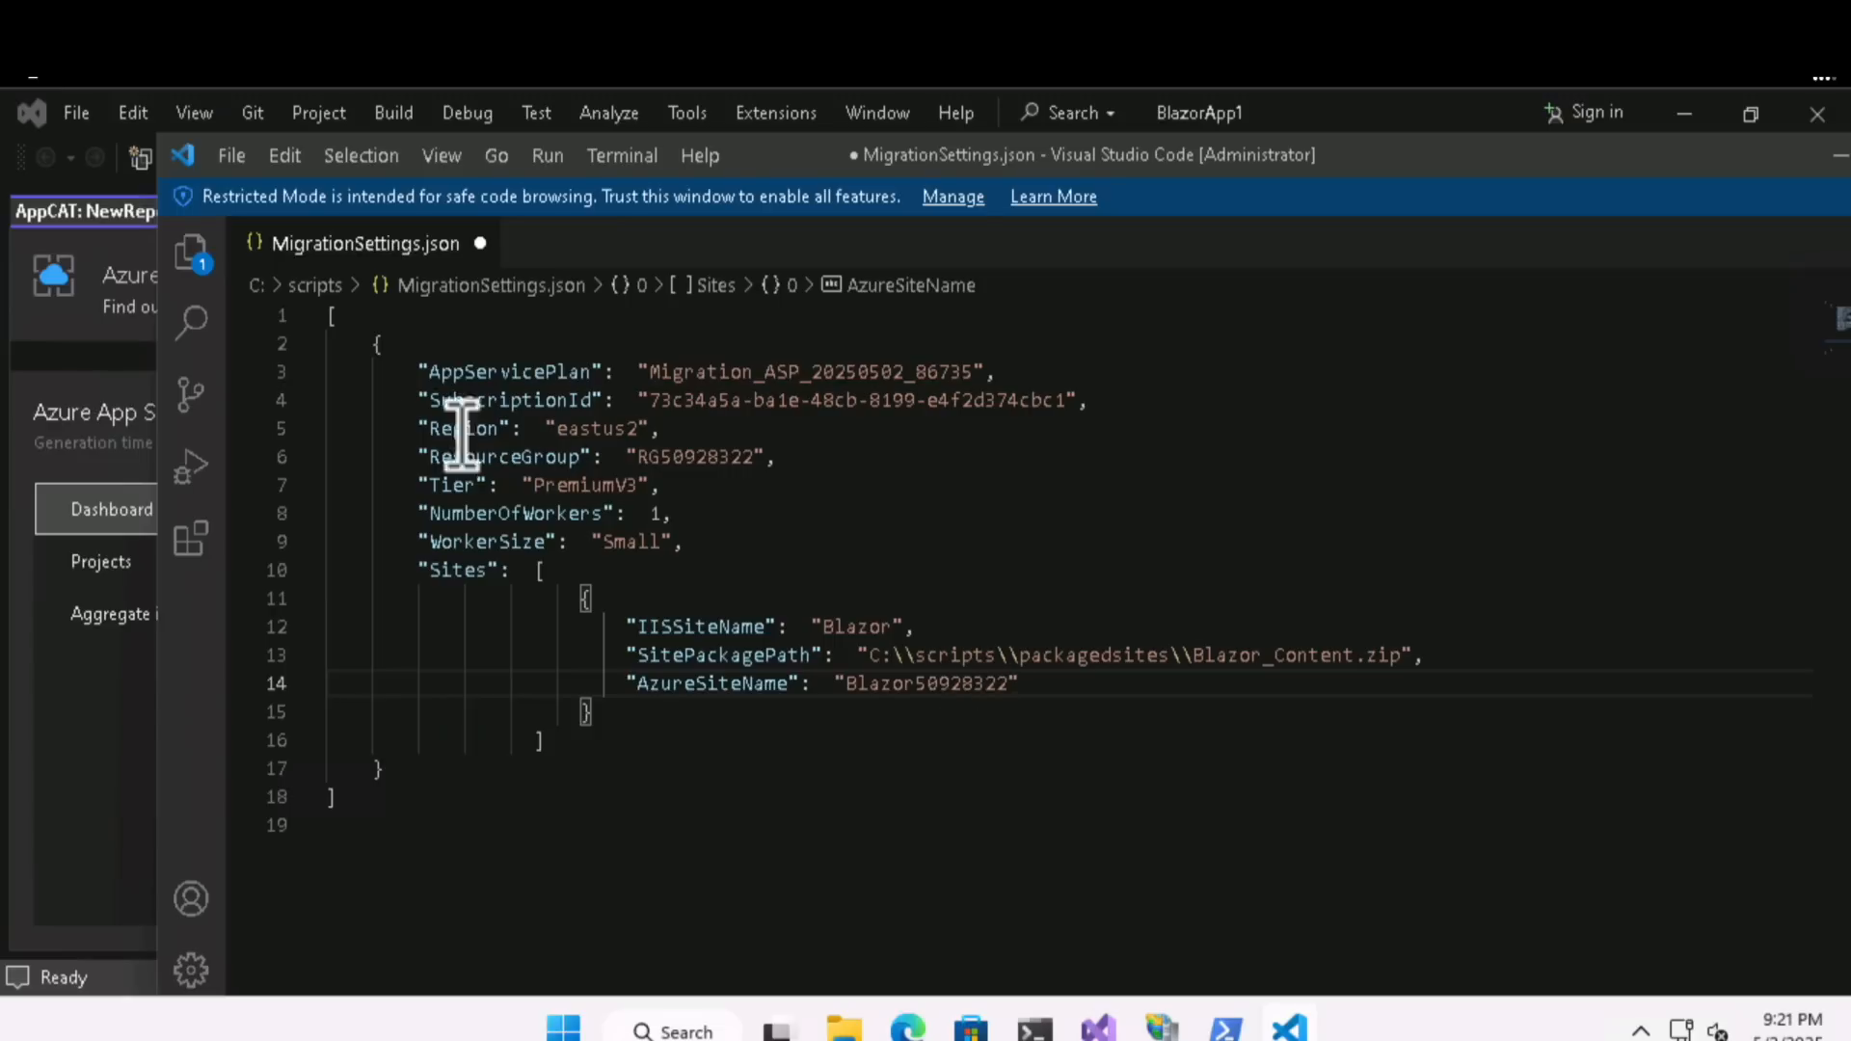
{"action": "left_click", "coordinate": [232, 157]}
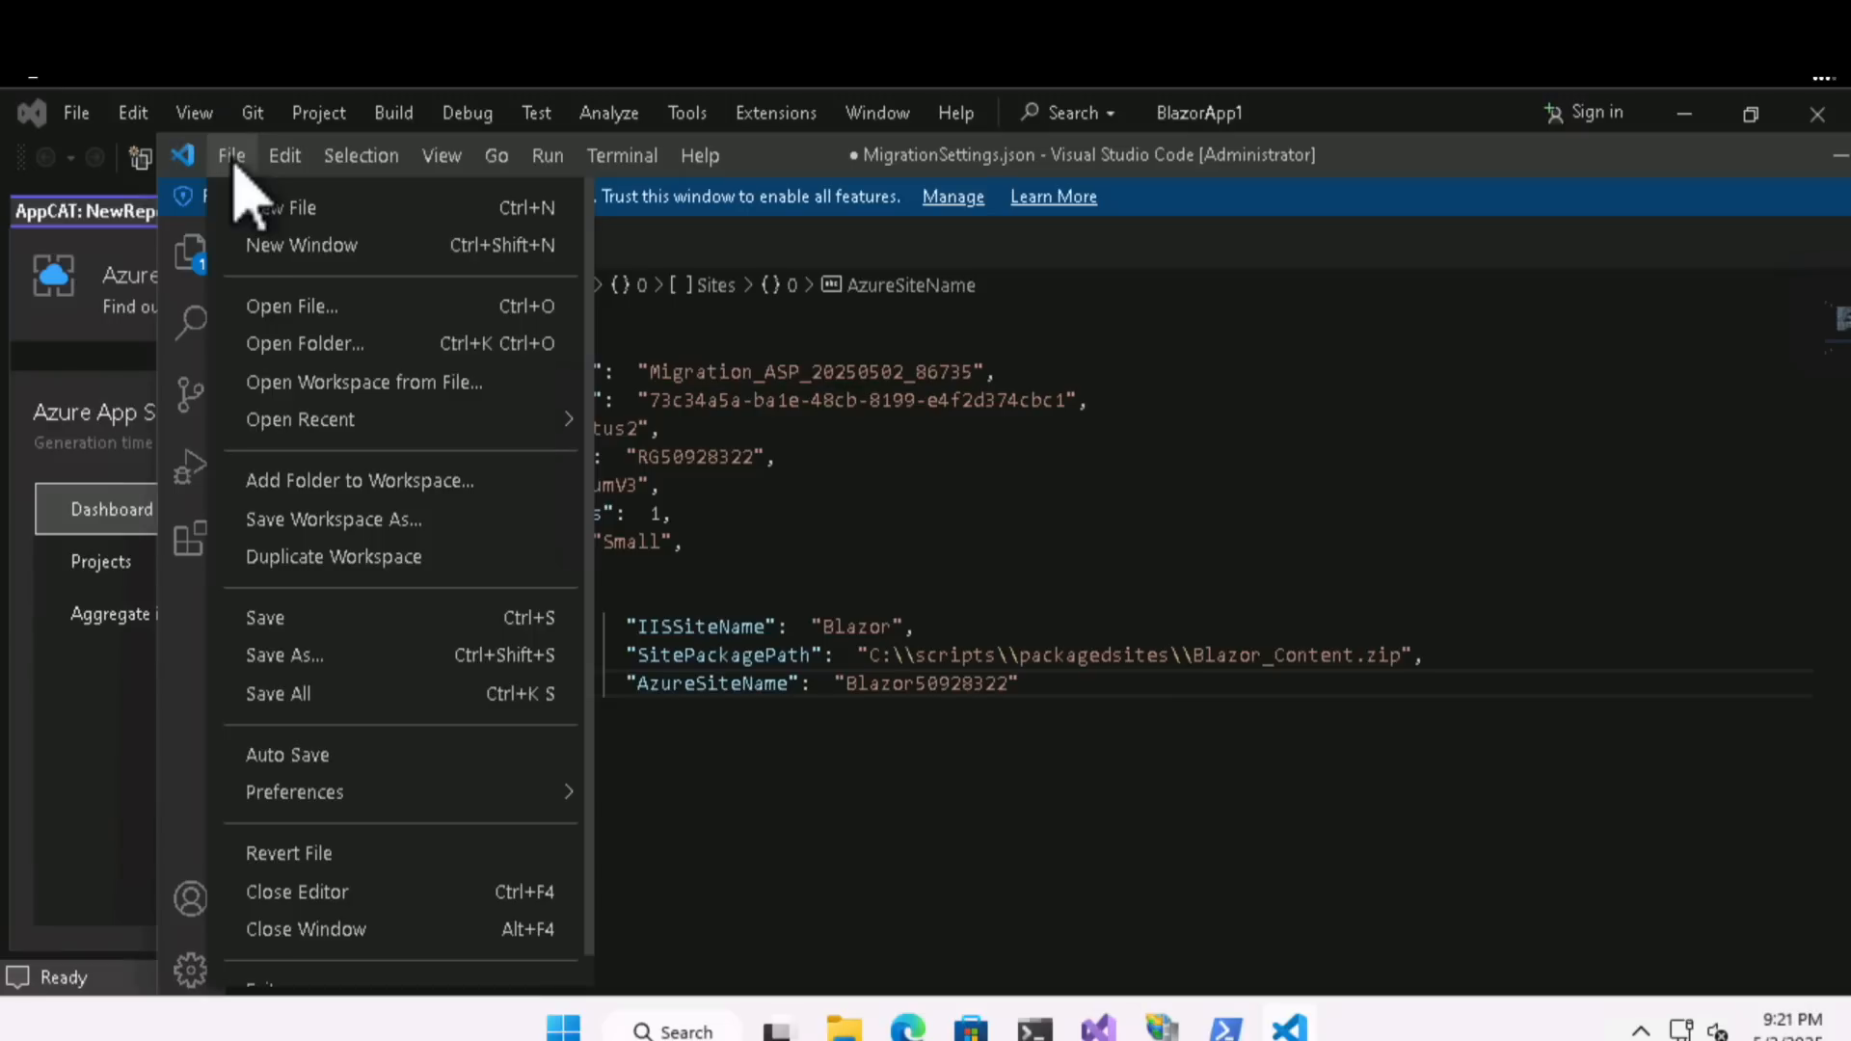
{"action": "left_click", "coordinate": [292, 622]}
{"action": "left_click_drag", "start_coordinate": [1689, 158], "coordinate": [1421, 158]}
{"action": "left_click", "coordinate": [1707, 156]}
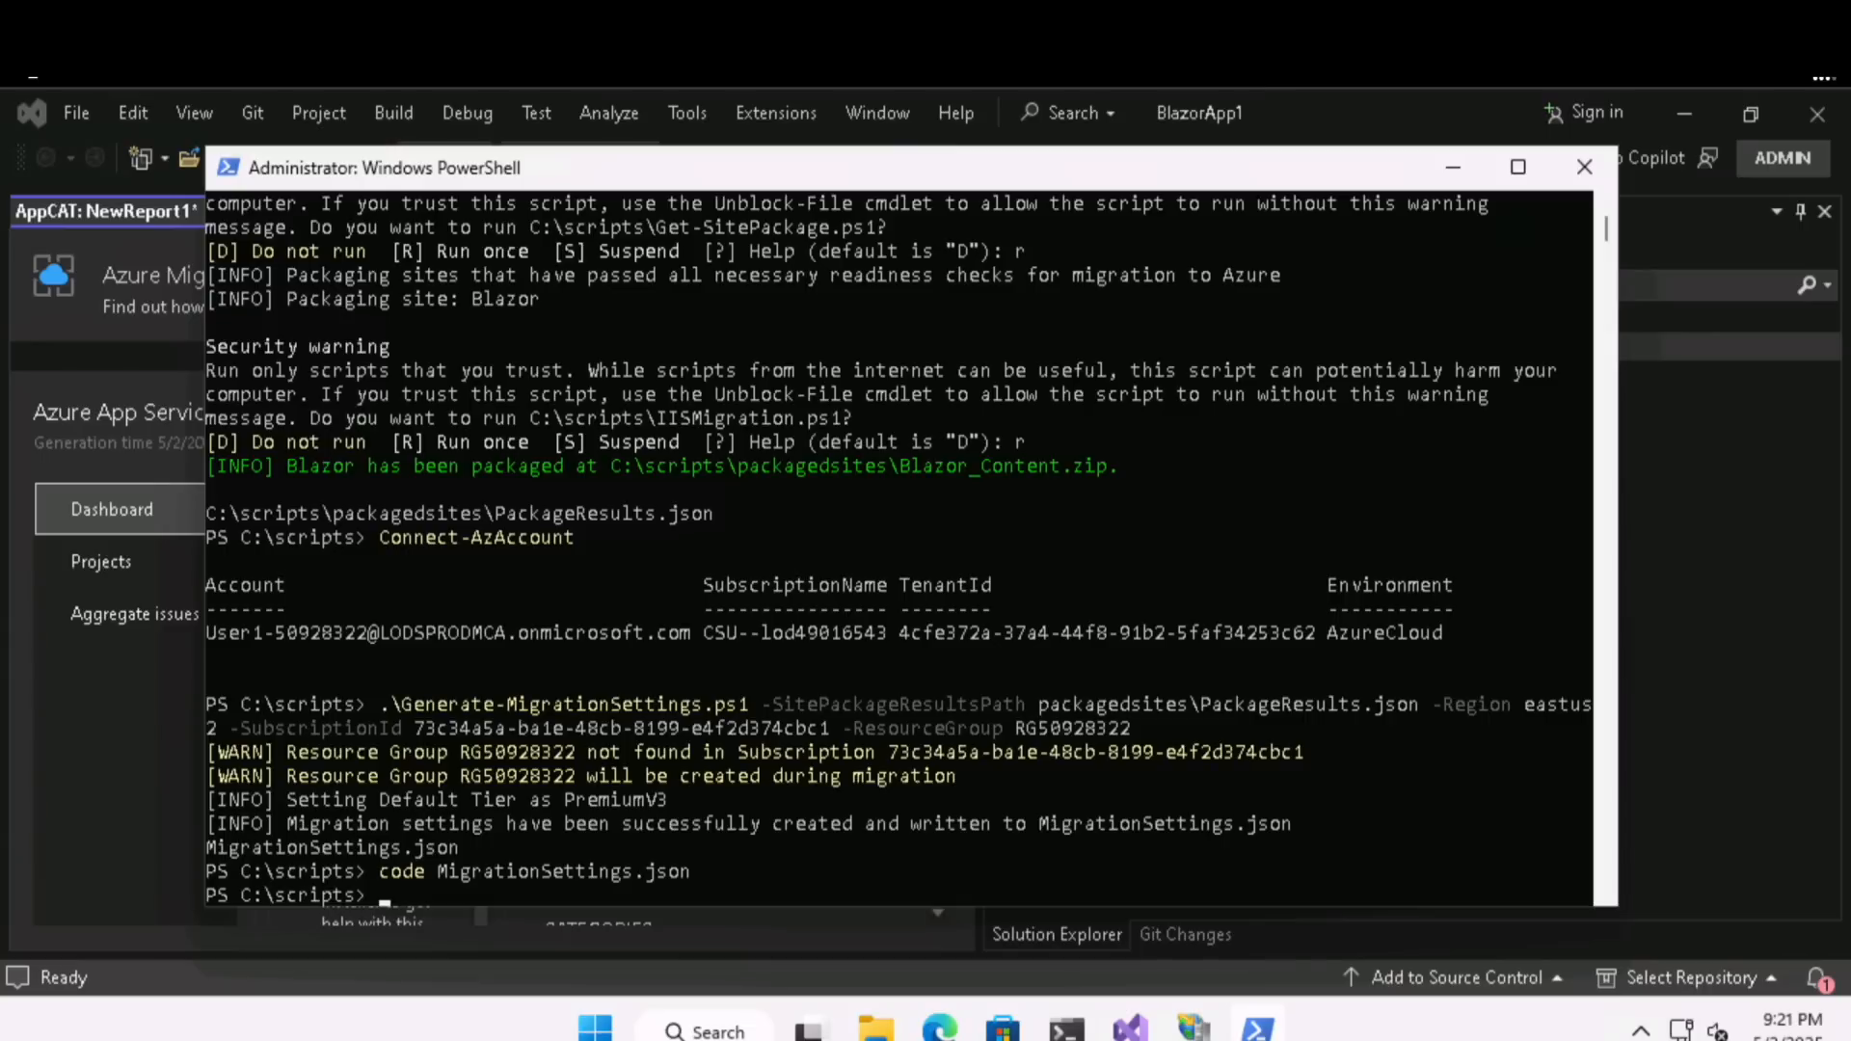
{"action": "left_click", "coordinate": [950, 892]}
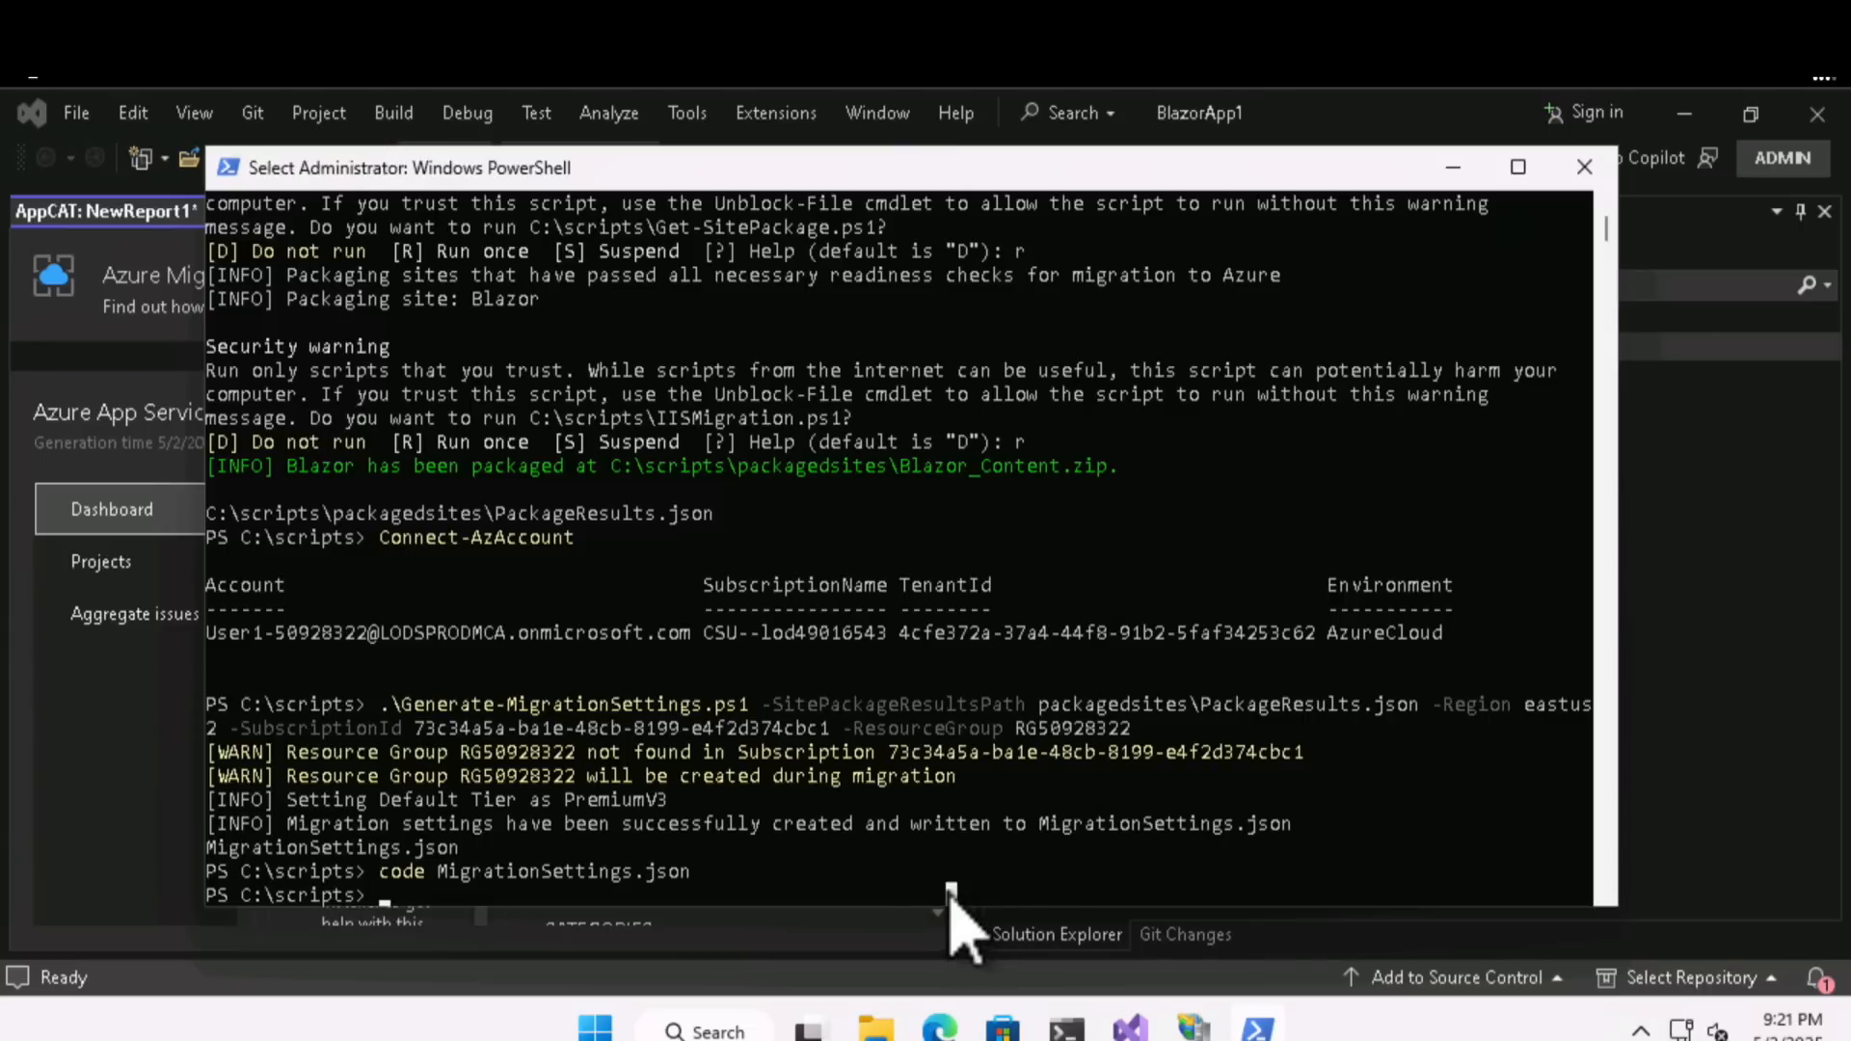
{"action": "key", "text": "Escape"}
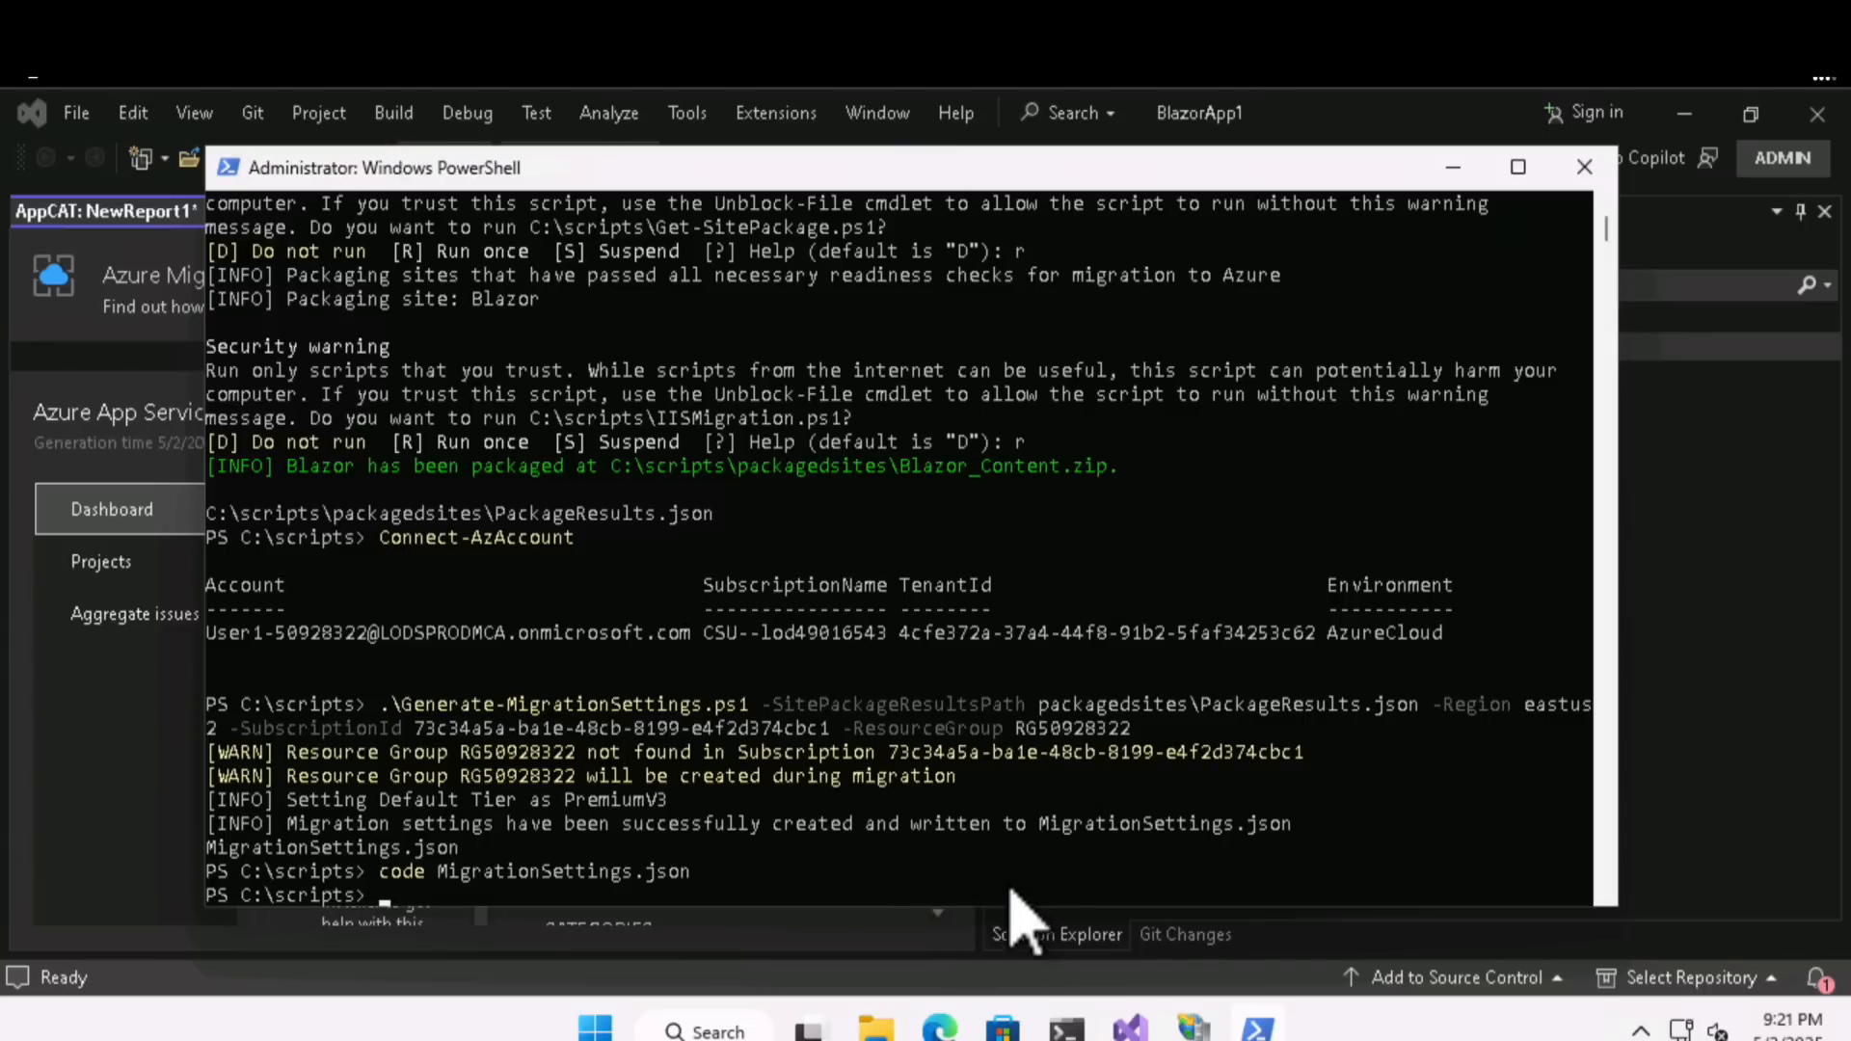
- Run Invoke-SiteMigration.ps1 with MigrationSettings.json as the migration settings file path
{"action": "type", "text": ".\\Invoke-SiteMigration.ps1 -MigrationSettingsFilePath \"MigrationSettings.json\""}
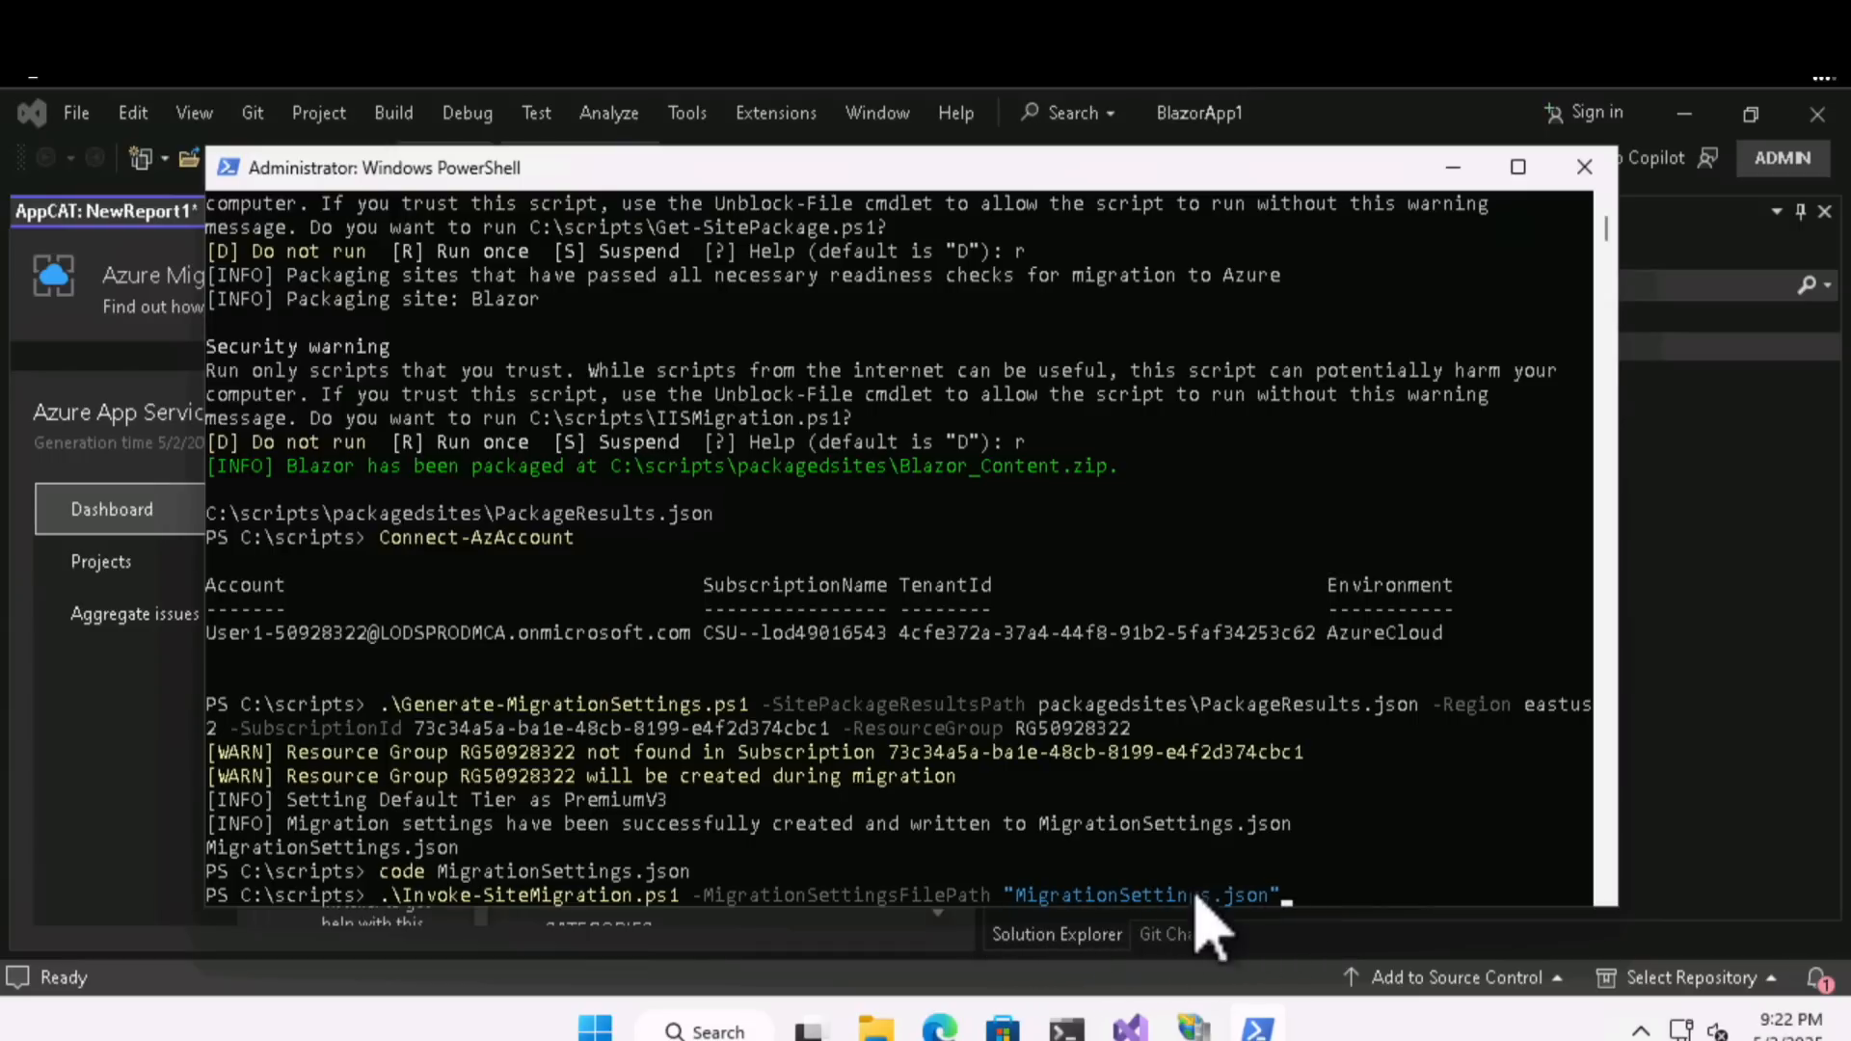
{"action": "left_click", "coordinate": [1290, 897]}
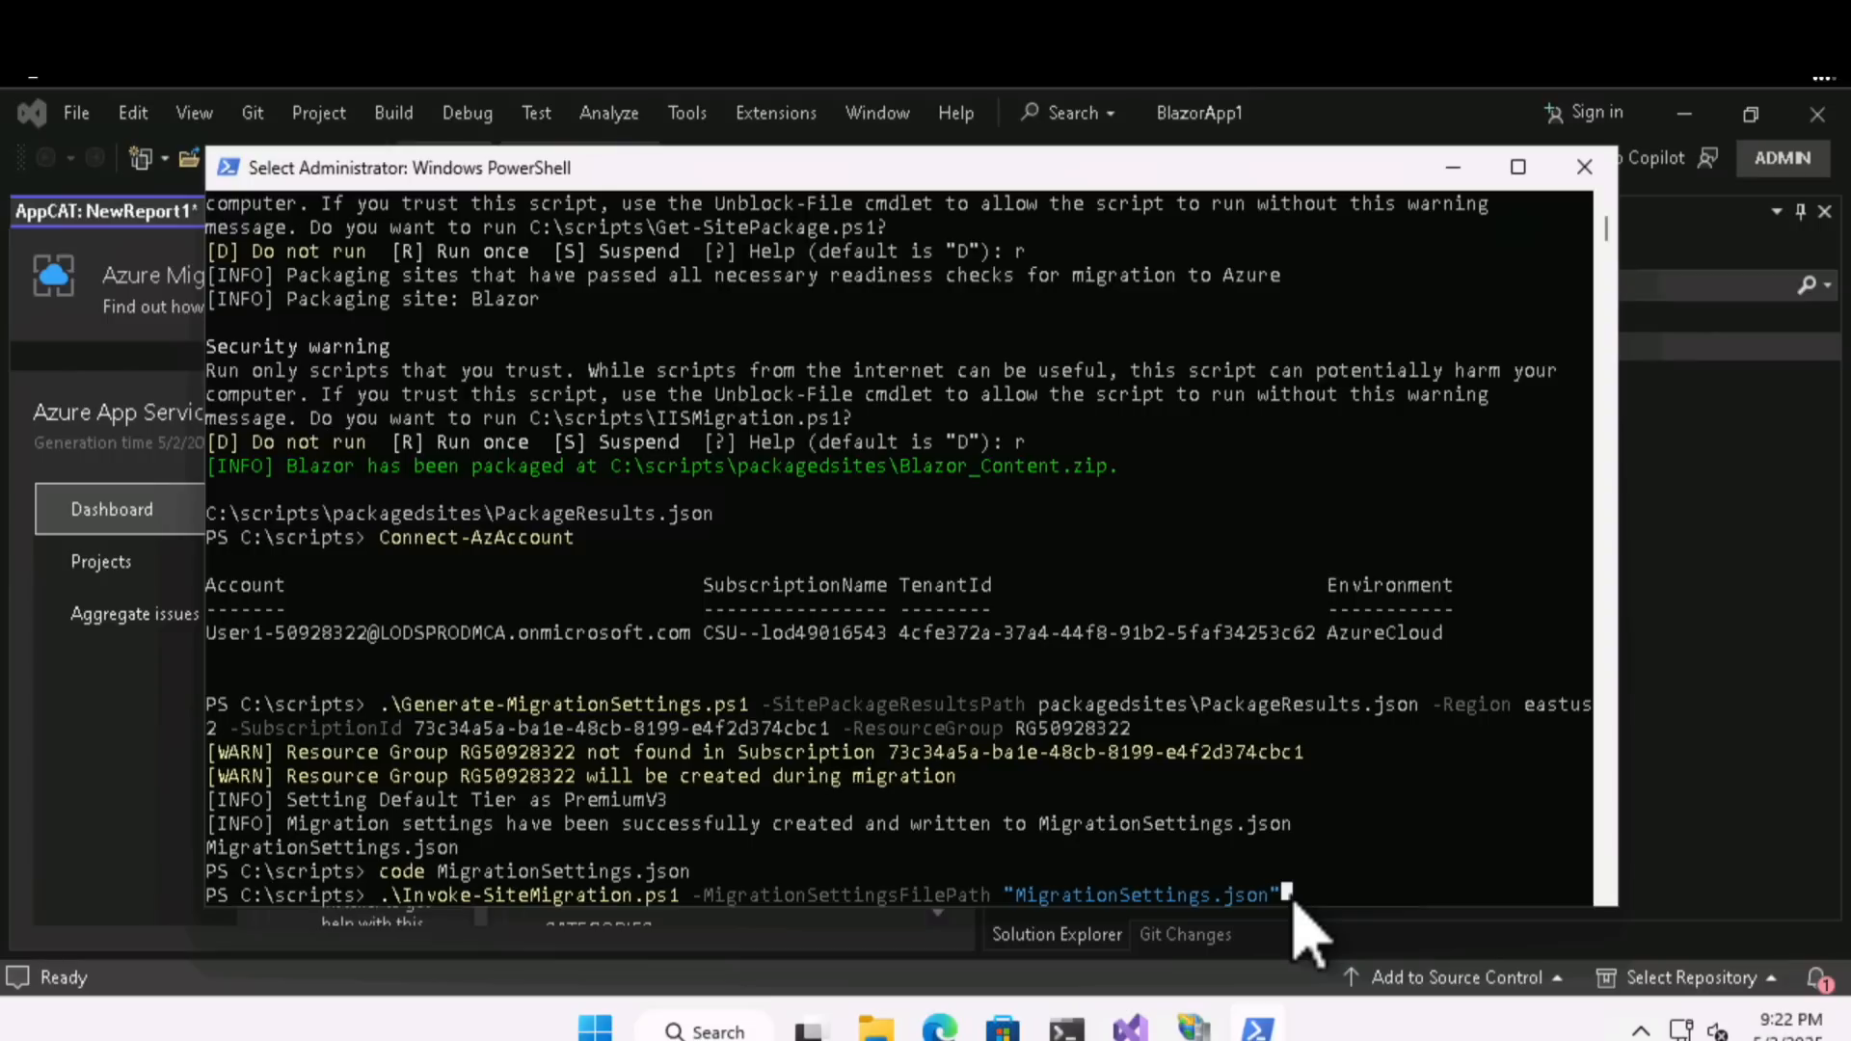
{"action": "key", "text": "Return"}
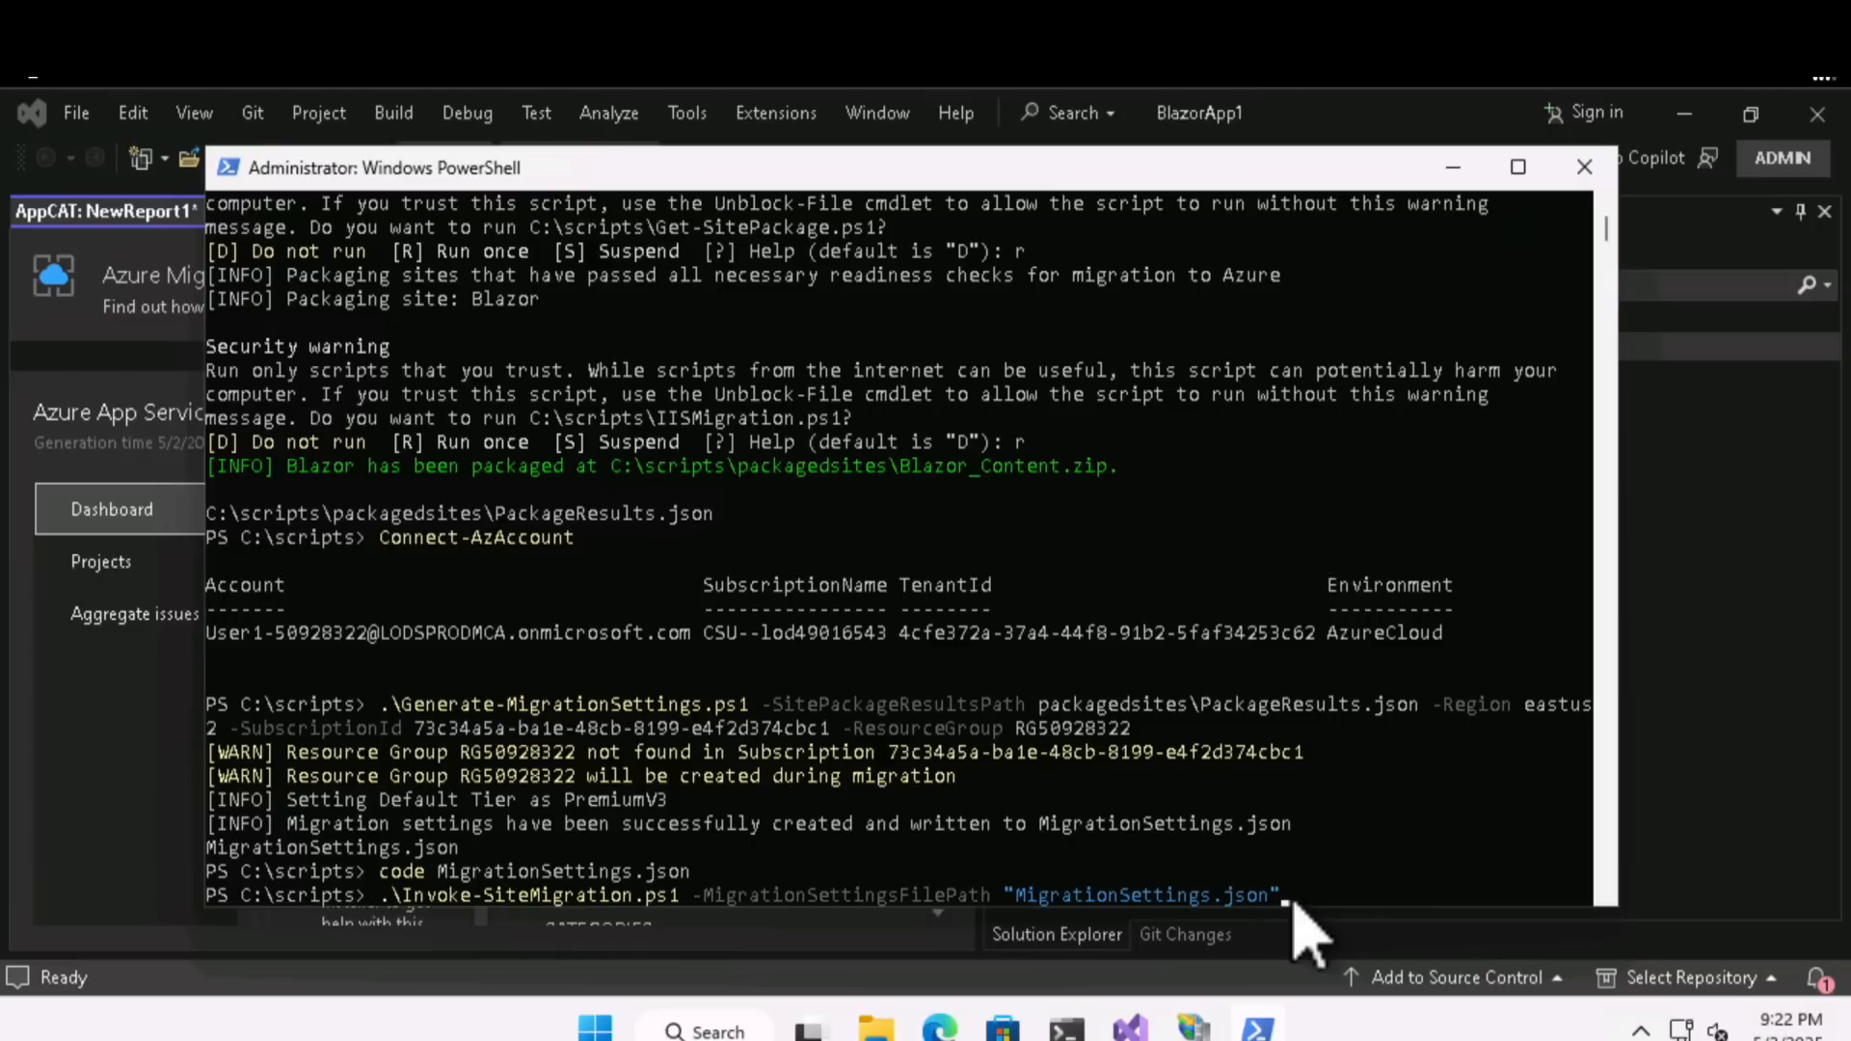
{"action": "key", "text": "Return"}
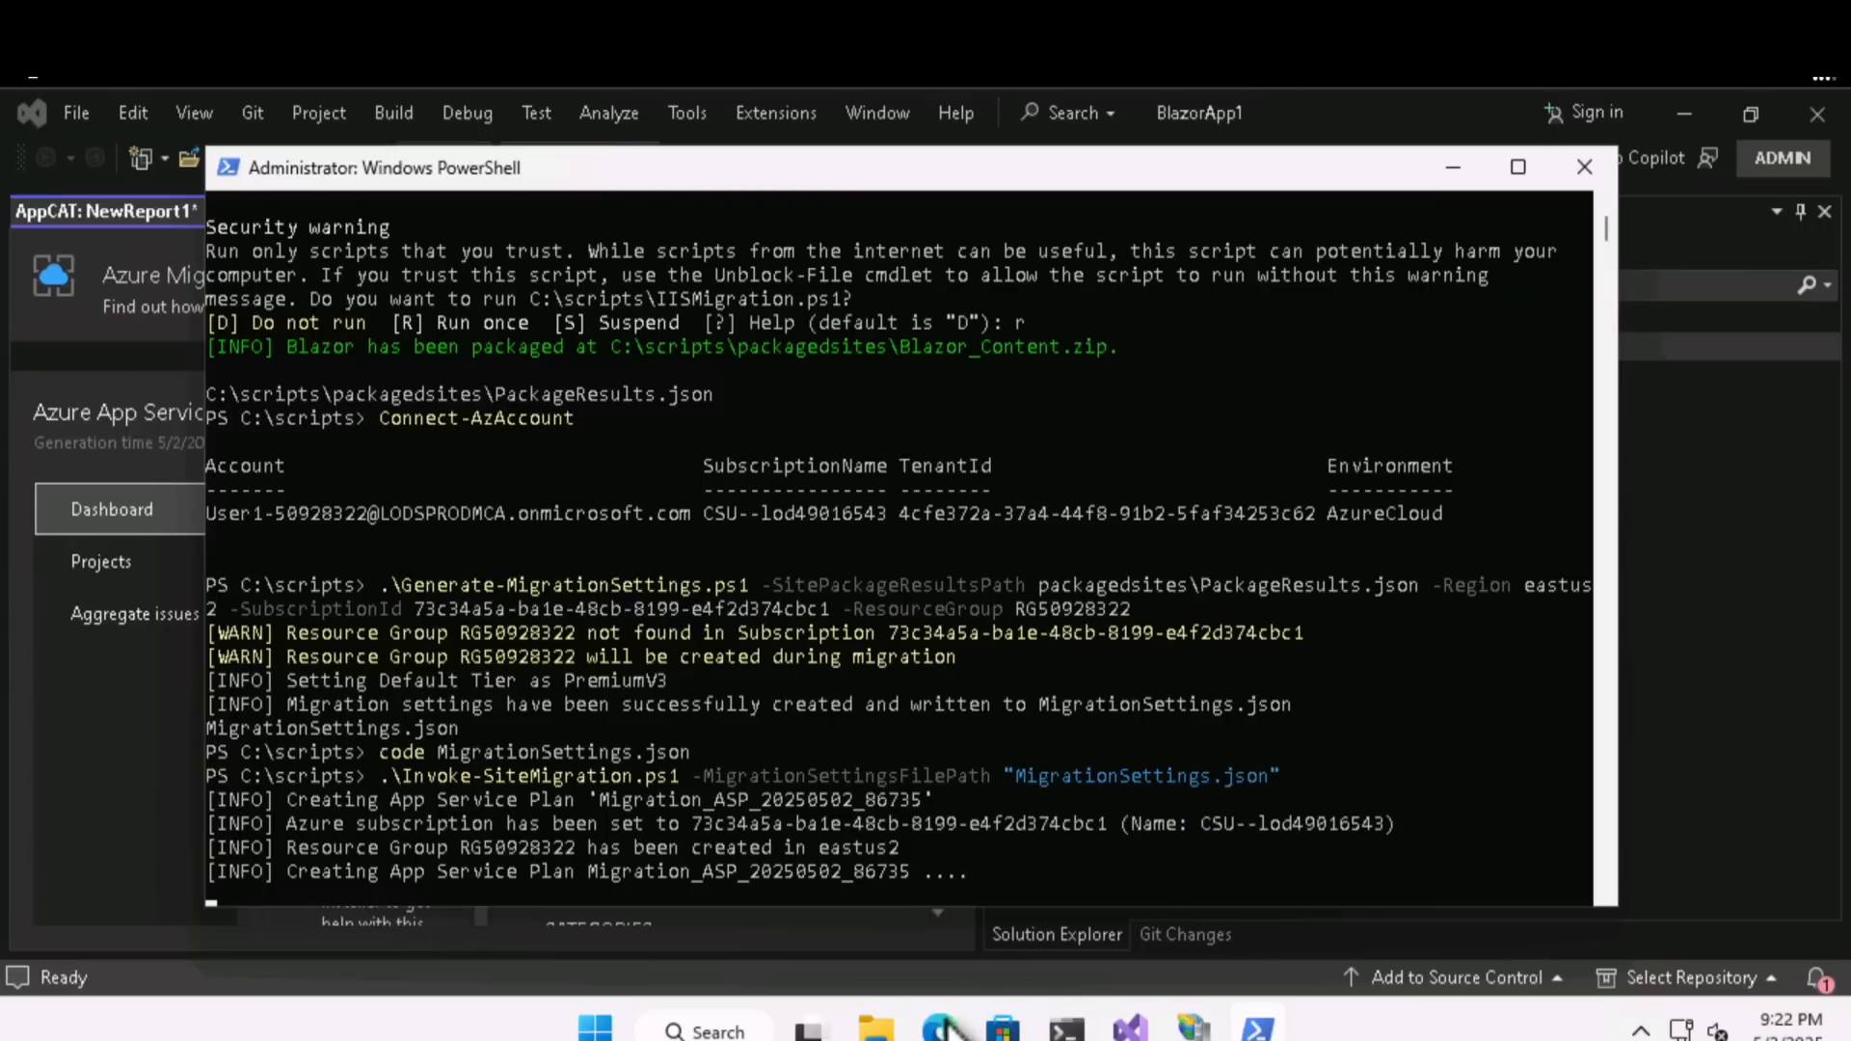
{"action": "mouse_move", "coordinate": [943, 1030]}
{"action": "left_click", "coordinate": [931, 873]}
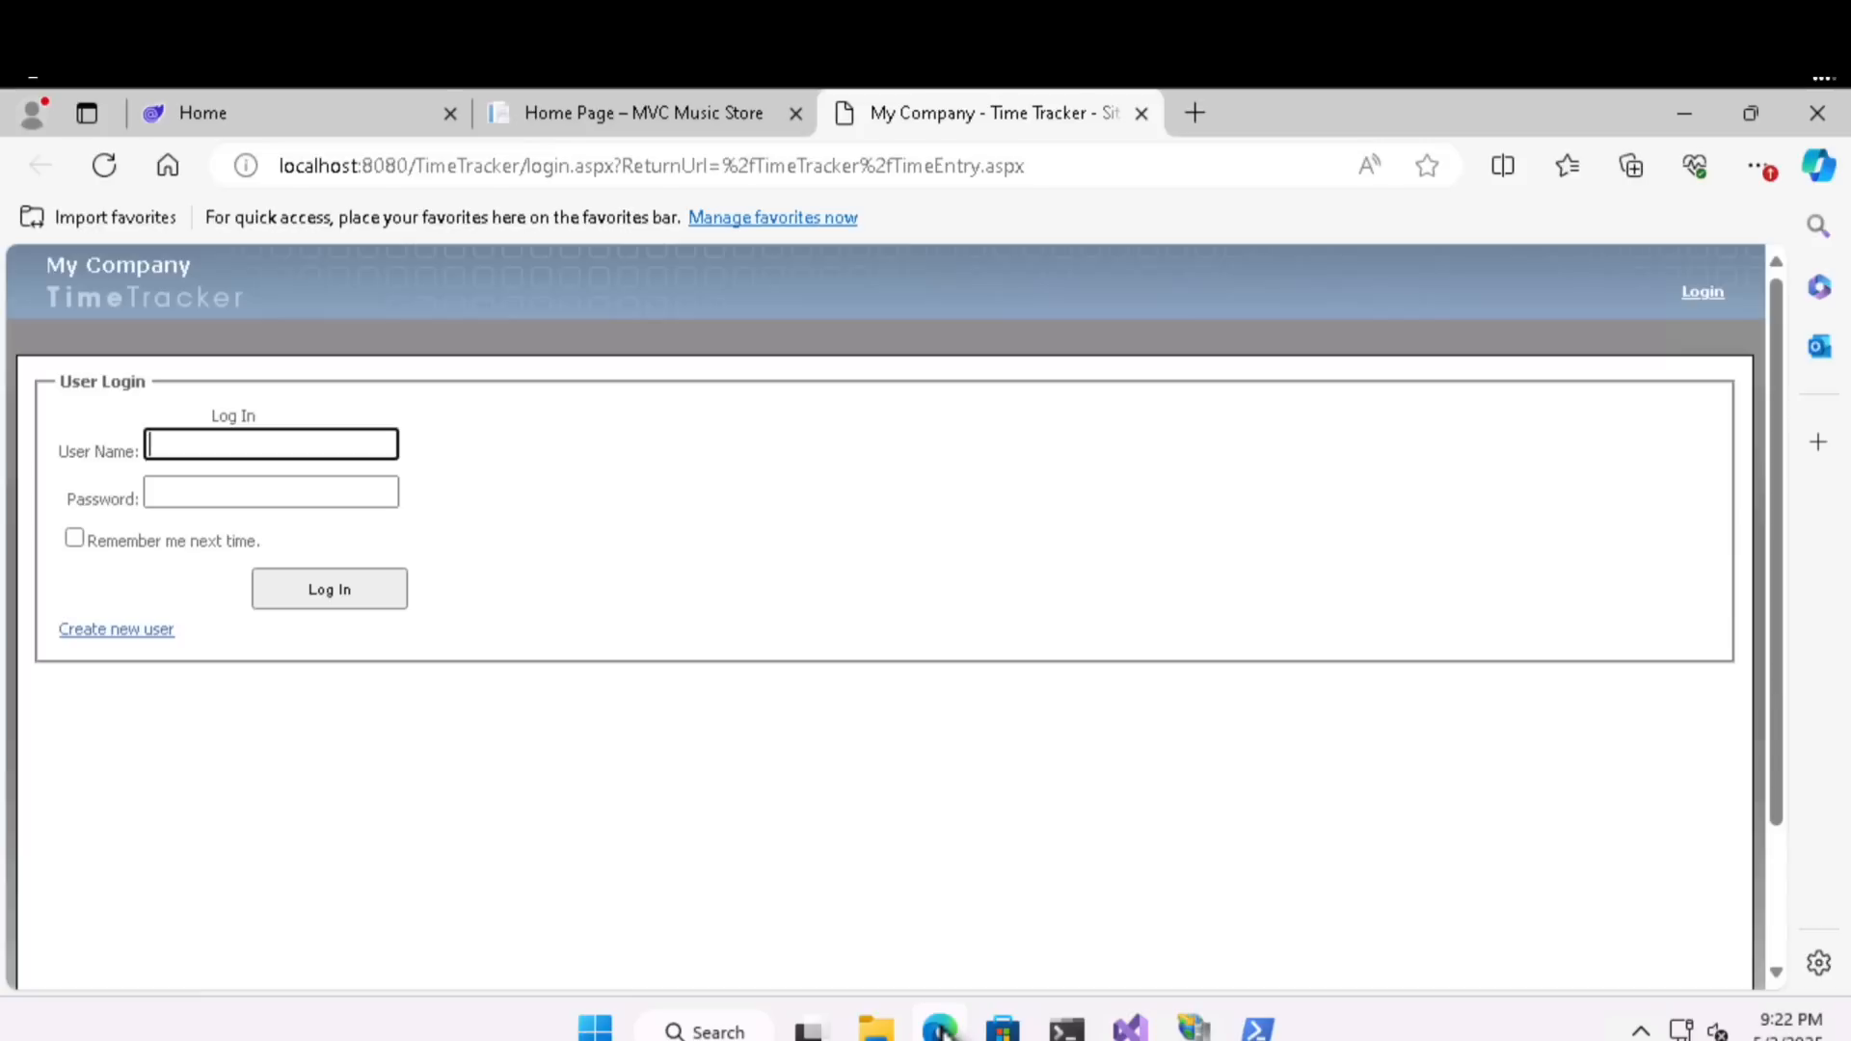
{"action": "left_click", "coordinate": [1195, 115]}
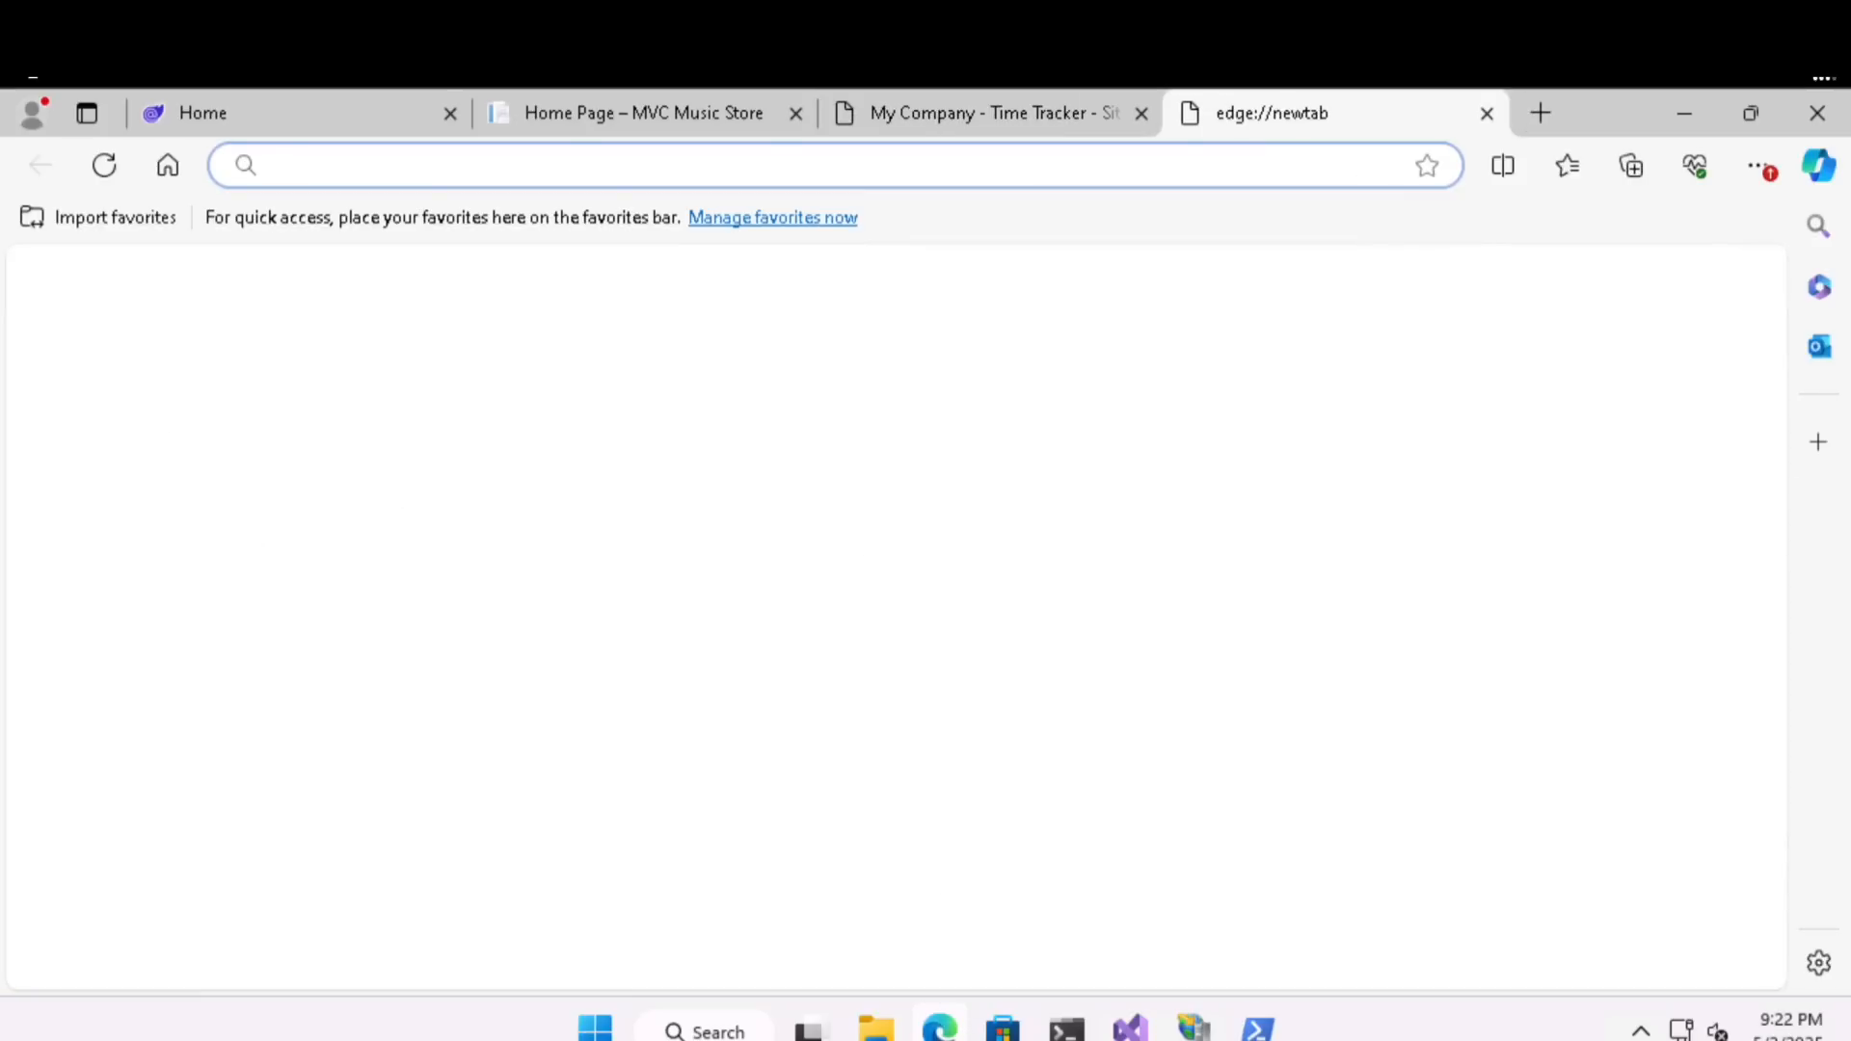
{"action": "type", "text": "https://por"}
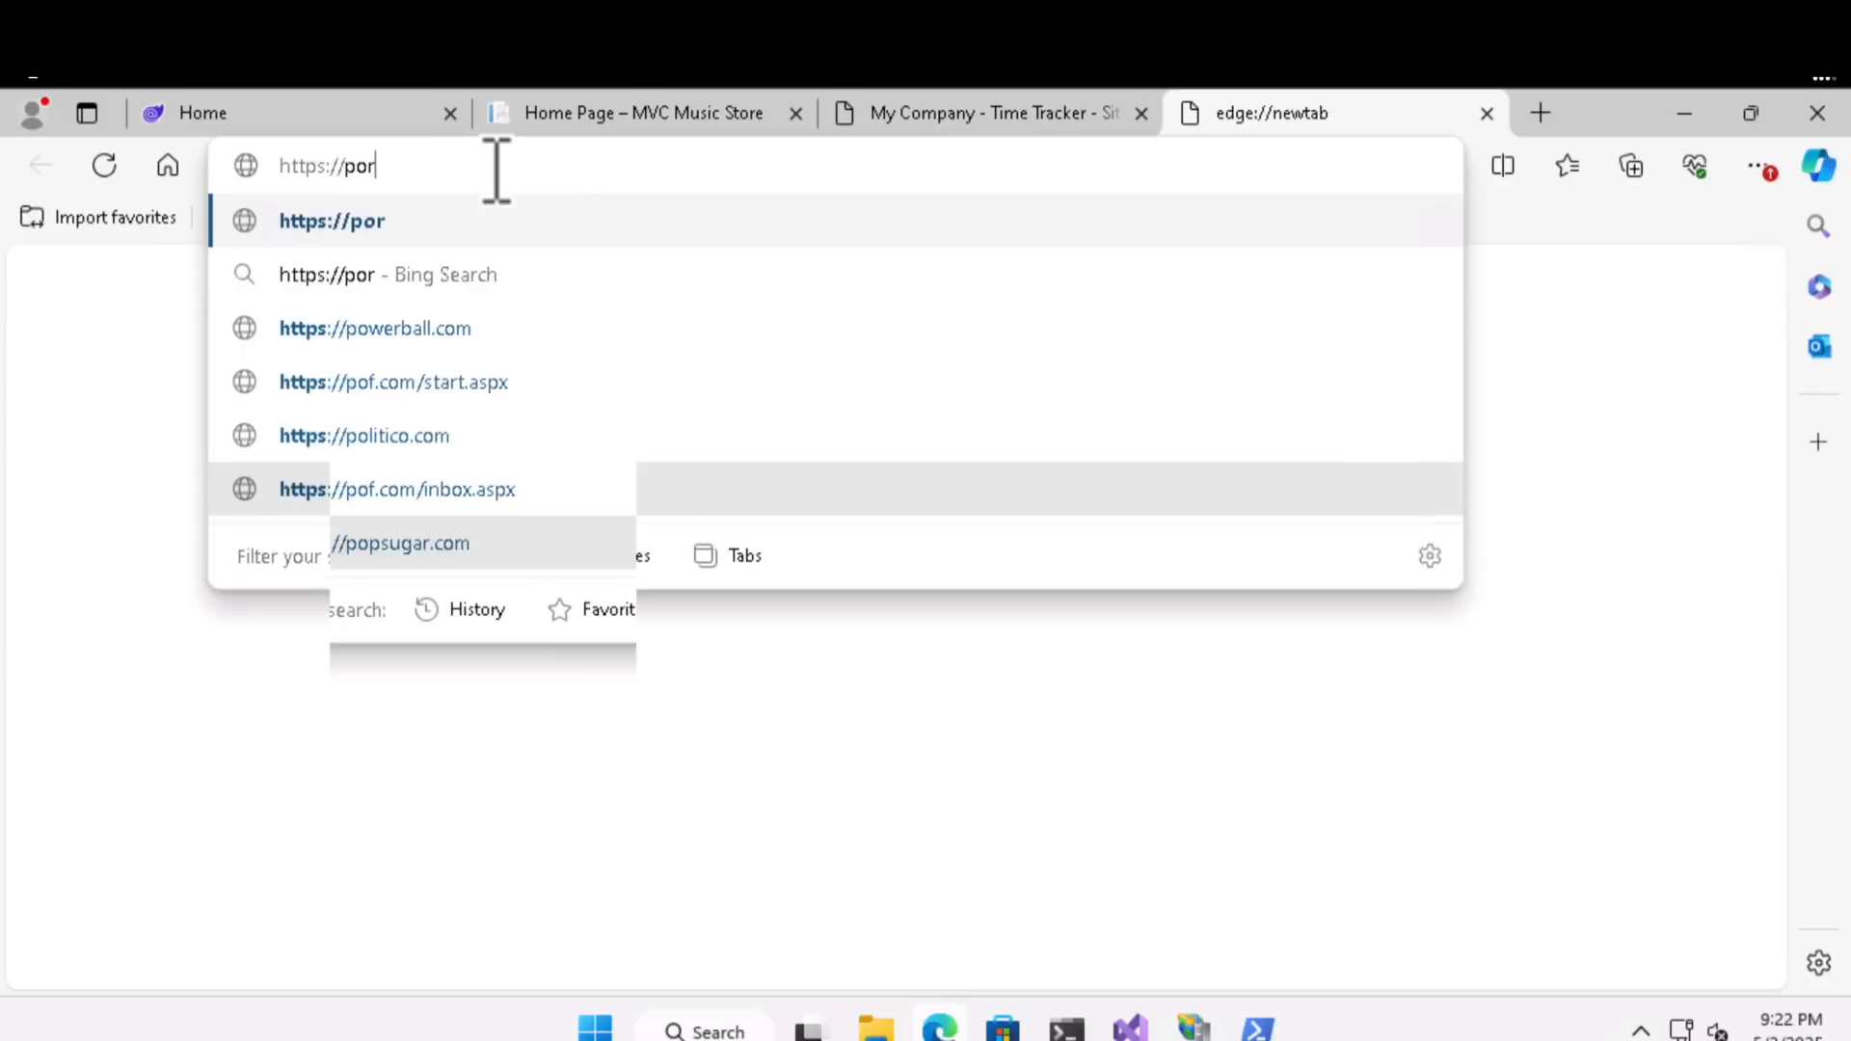
{"action": "type", "text": "tal.azure.com"}
{"action": "key", "text": "Return"}
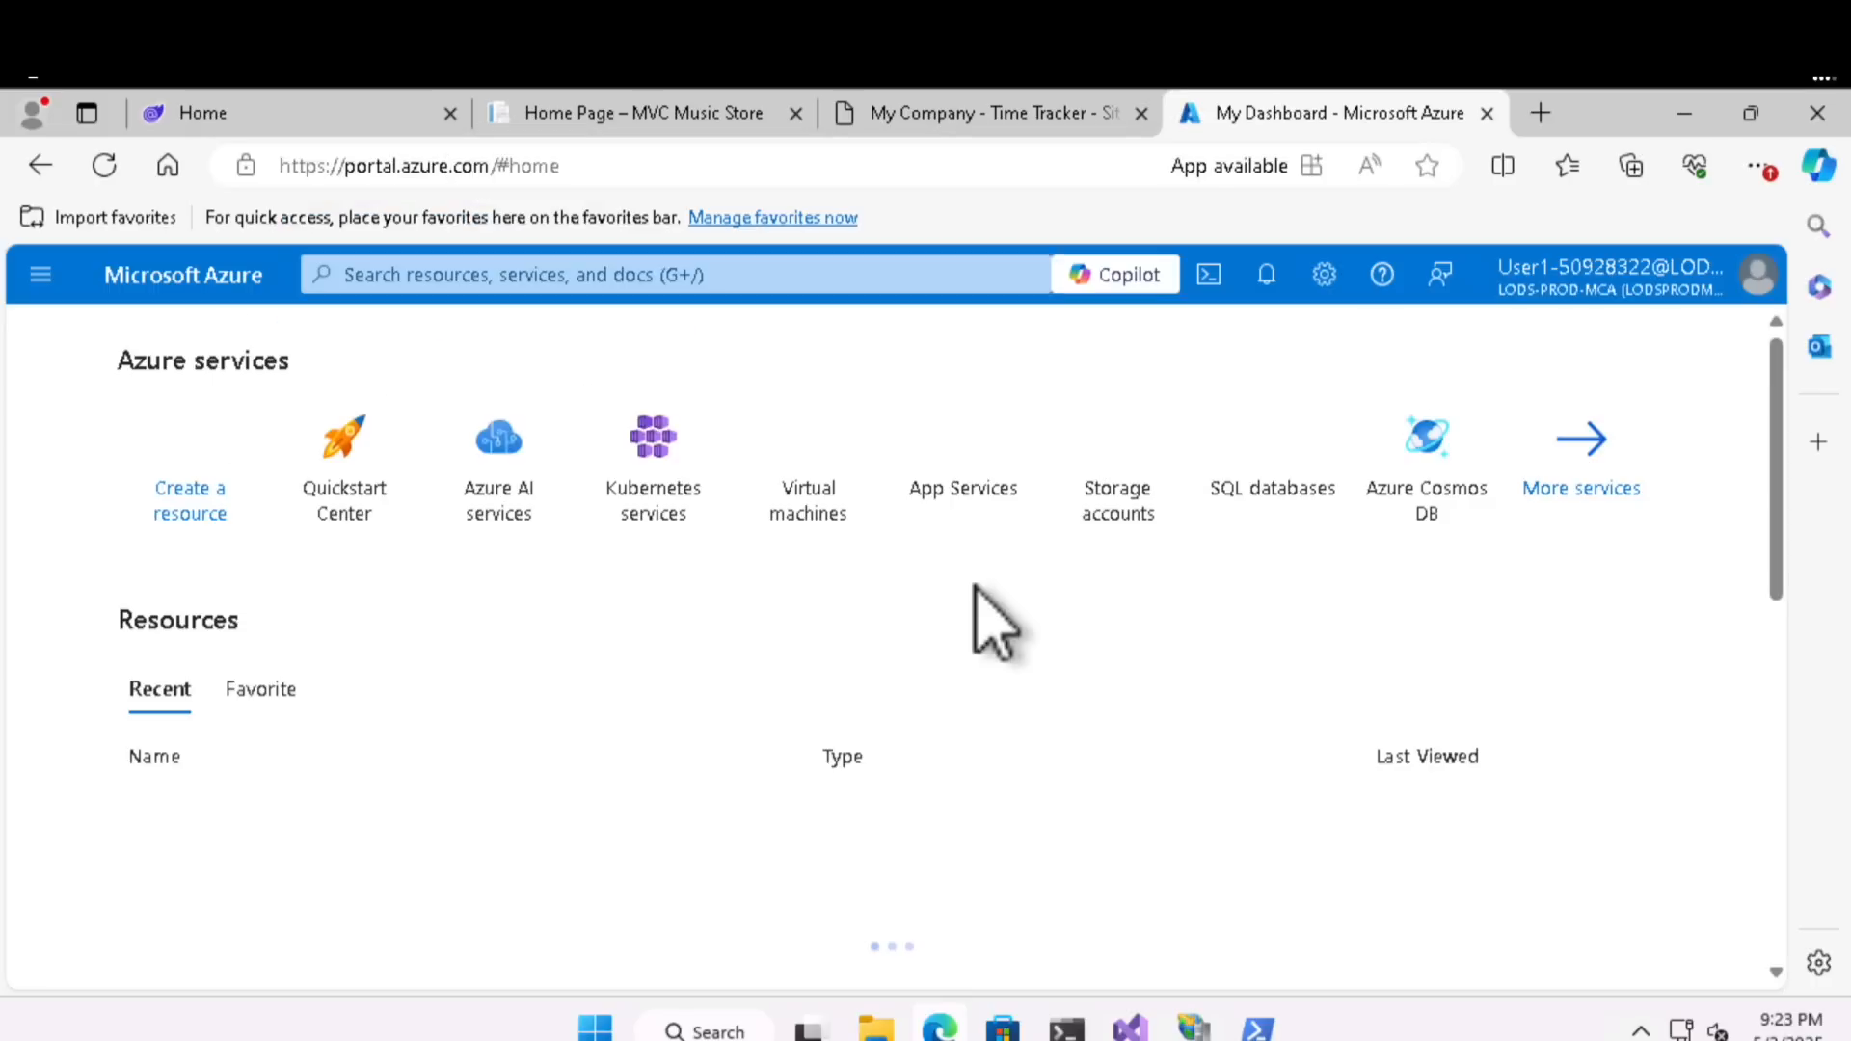
{"action": "left_click", "coordinate": [1348, 892]}
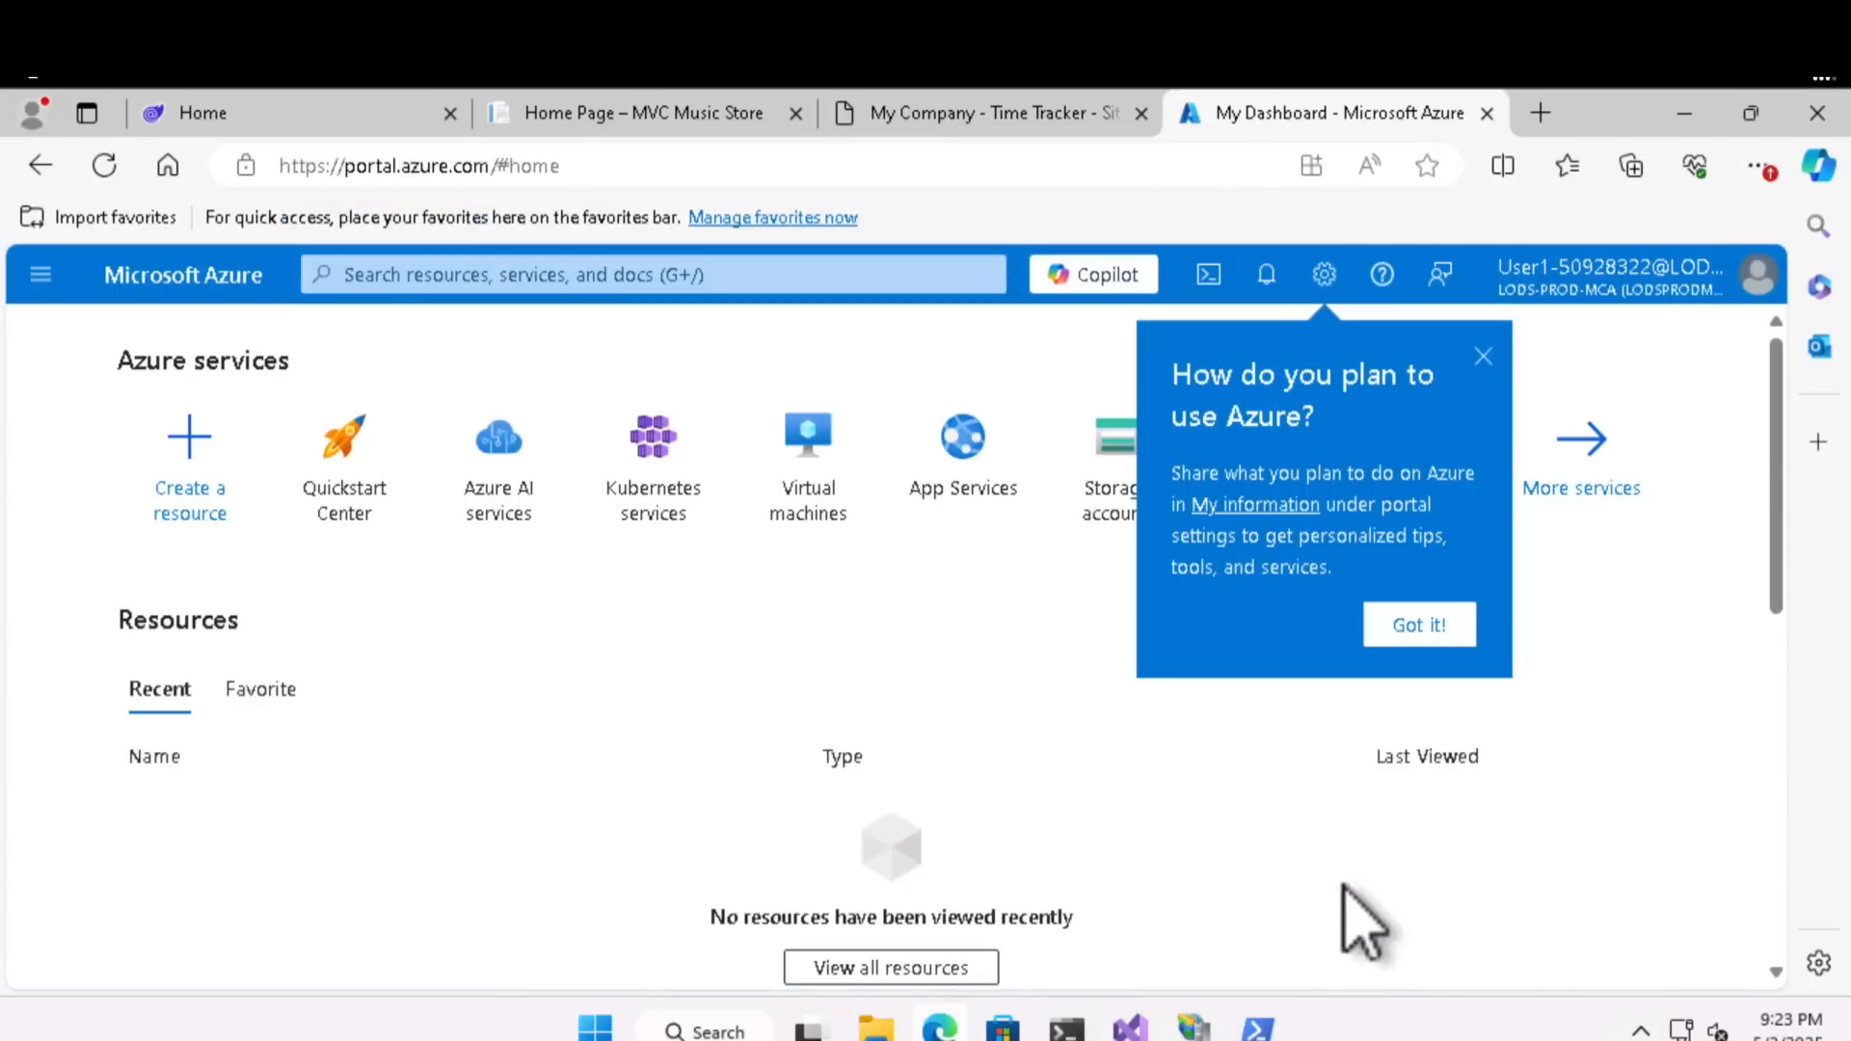
{"action": "left_click", "coordinate": [1416, 625]}
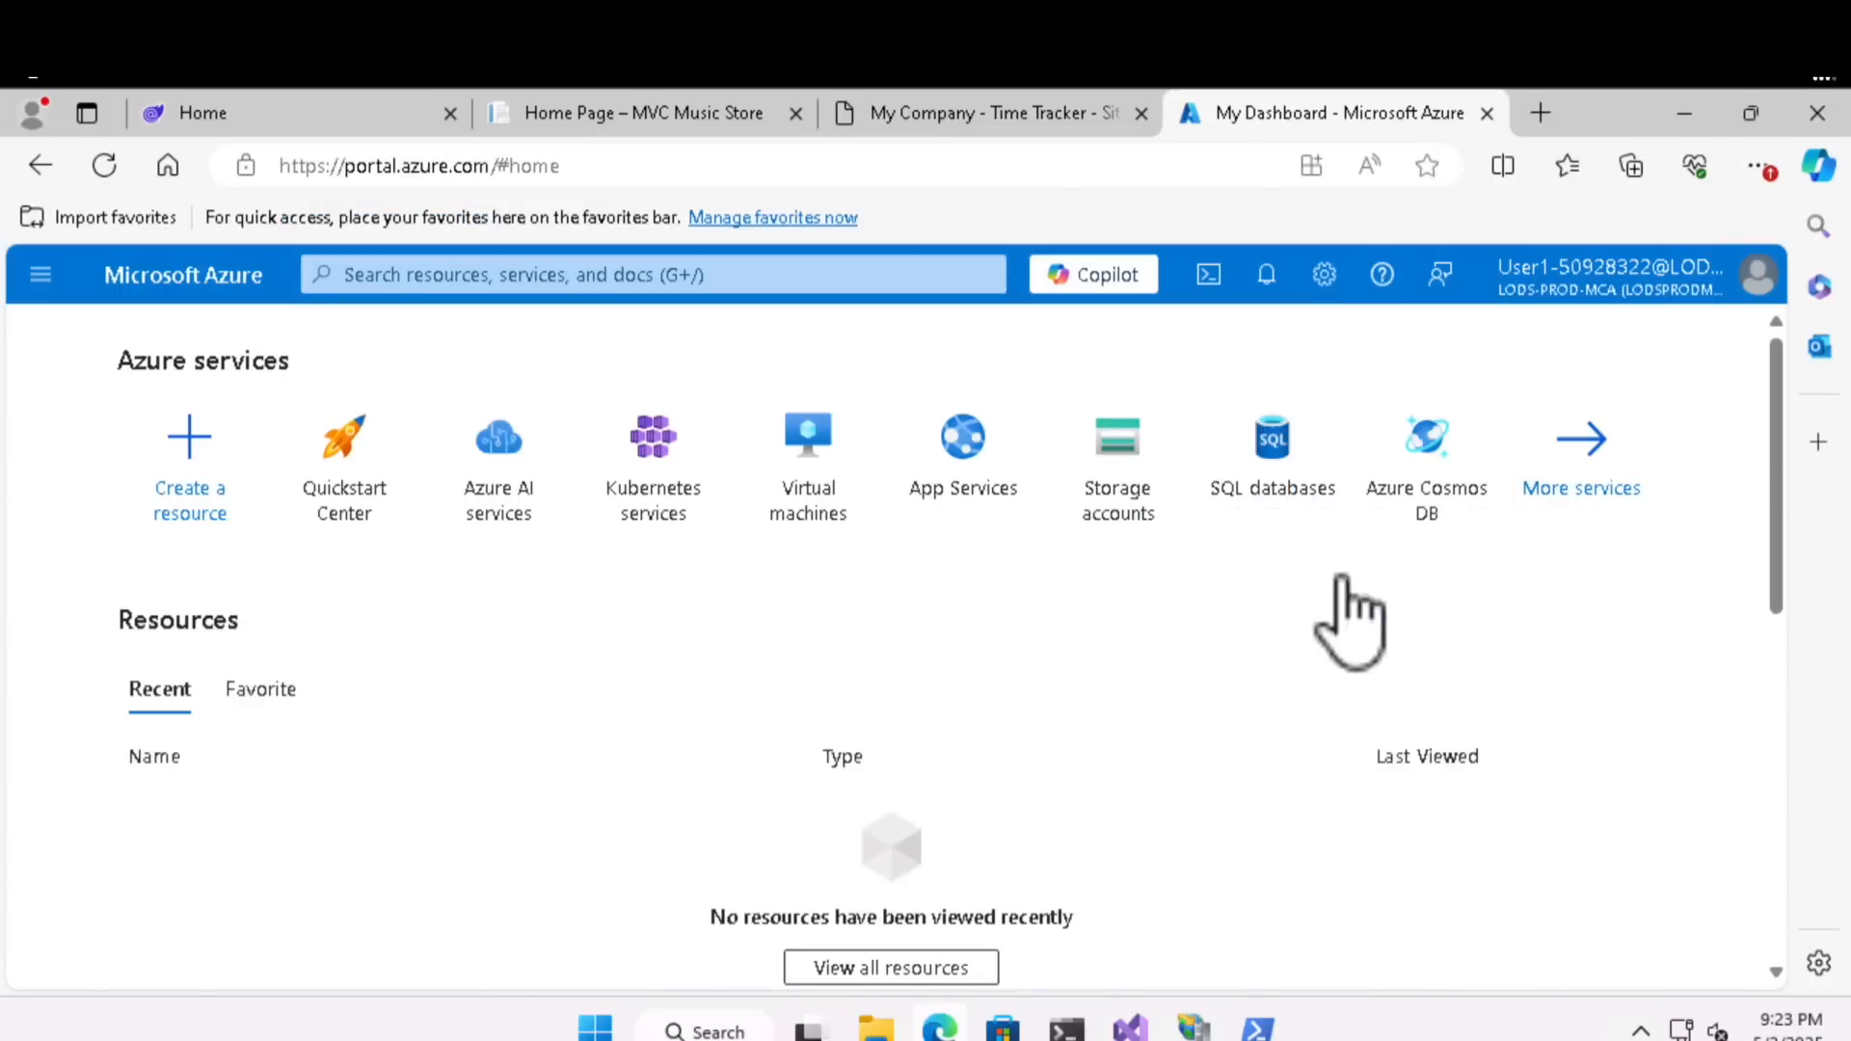
- Find Resource groups in the Azure portal and open RG50928322 to examine the types of its migrated resources
{"action": "left_click", "coordinate": [709, 275]}
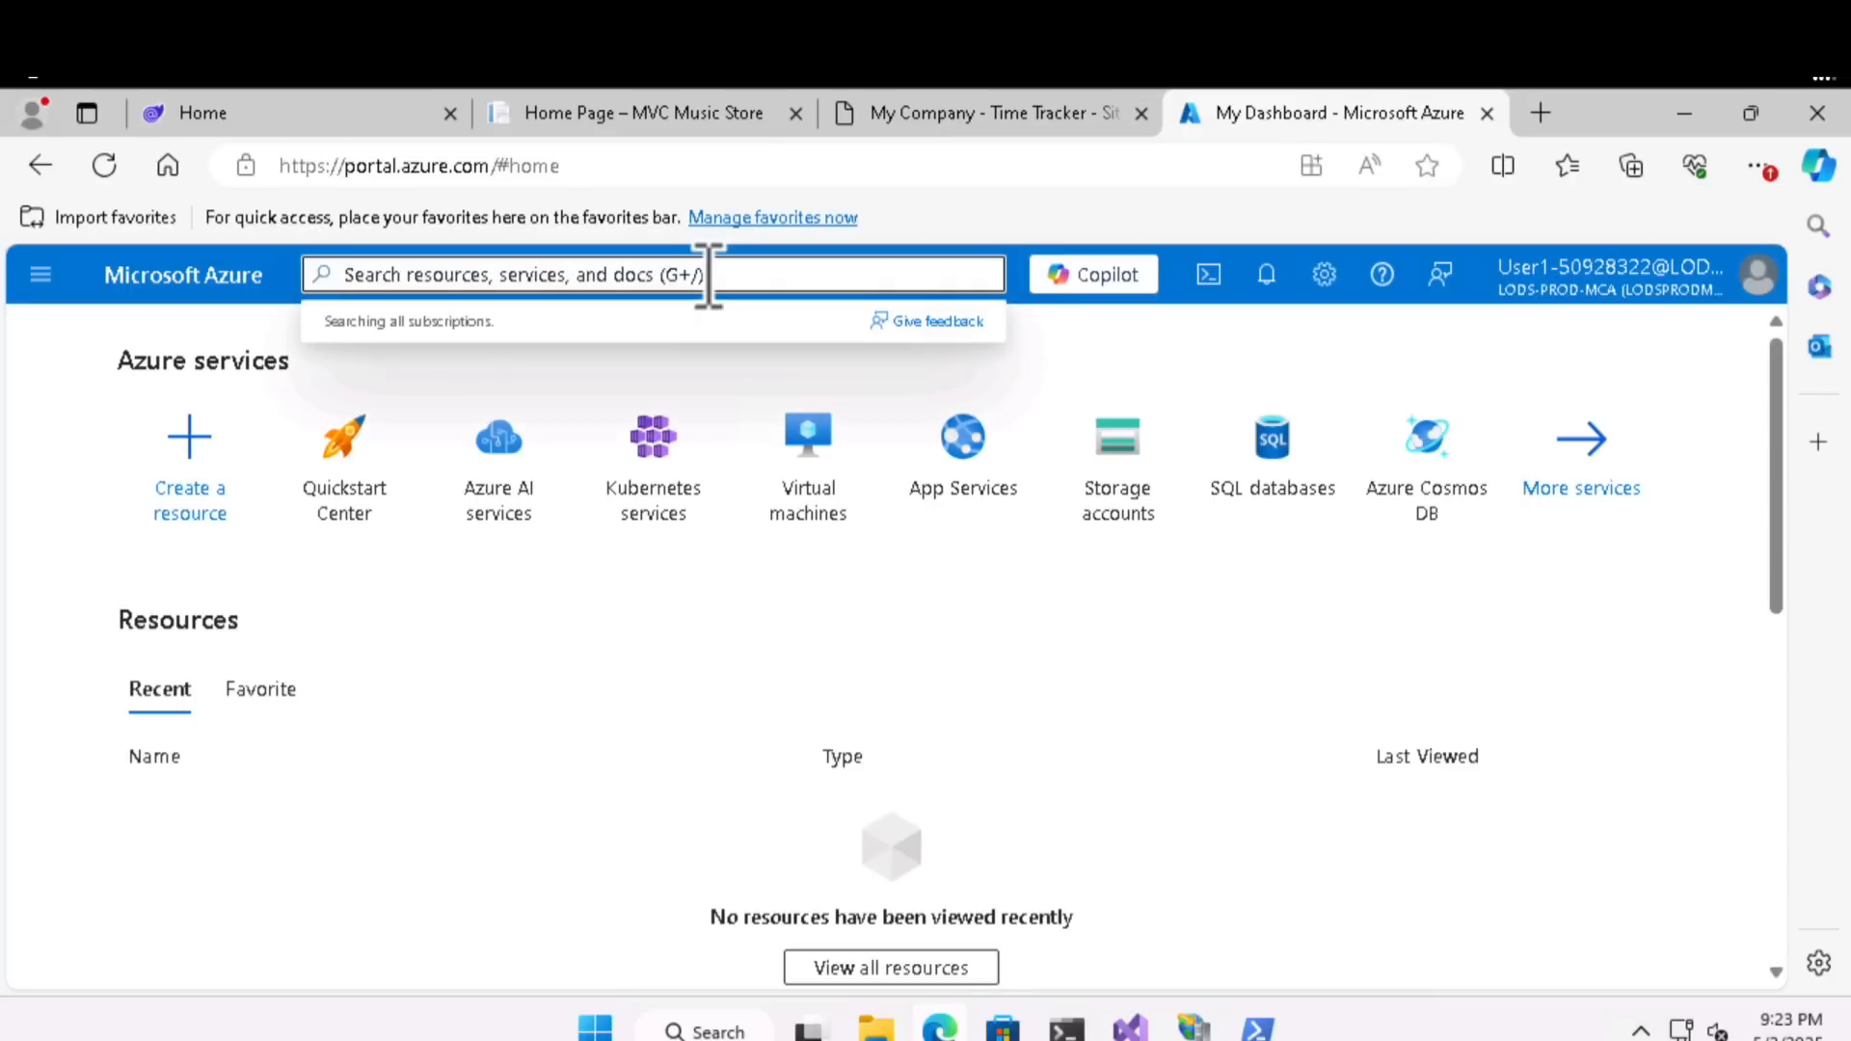
{"action": "type", "text": "re"}
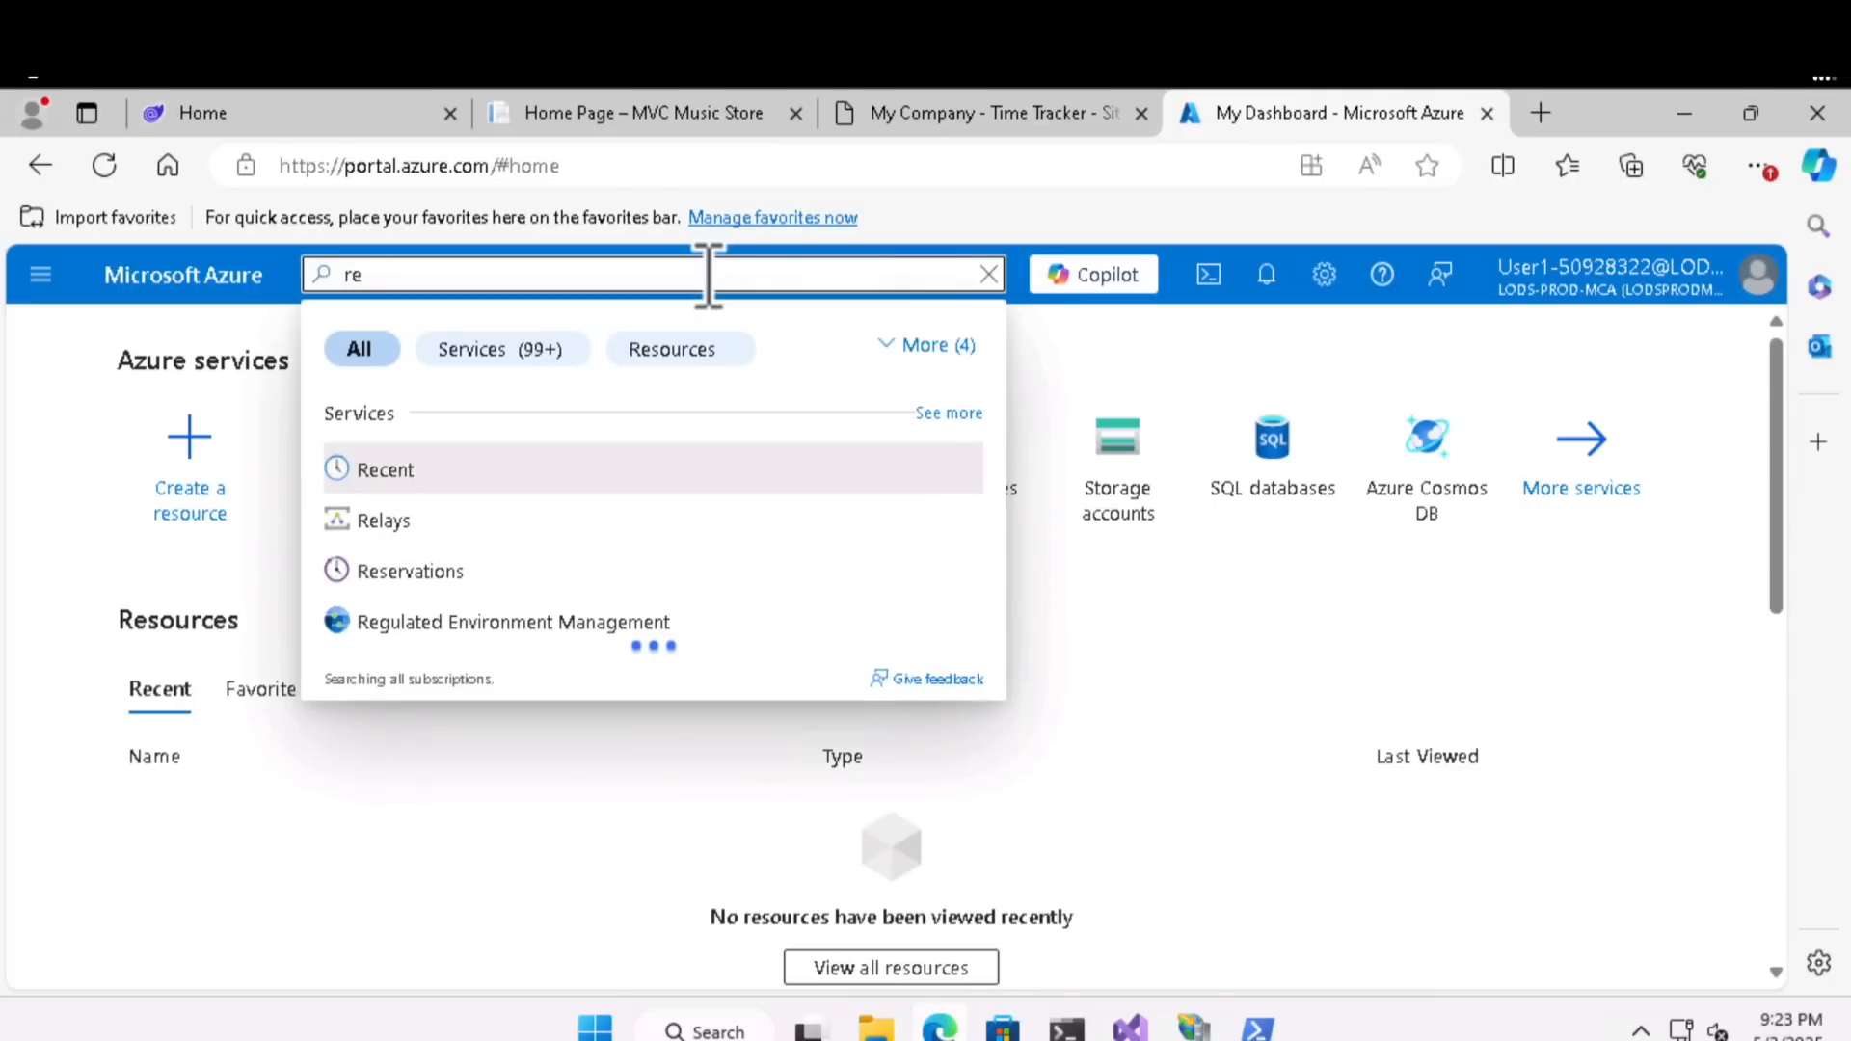
{"action": "type", "text": "sou"}
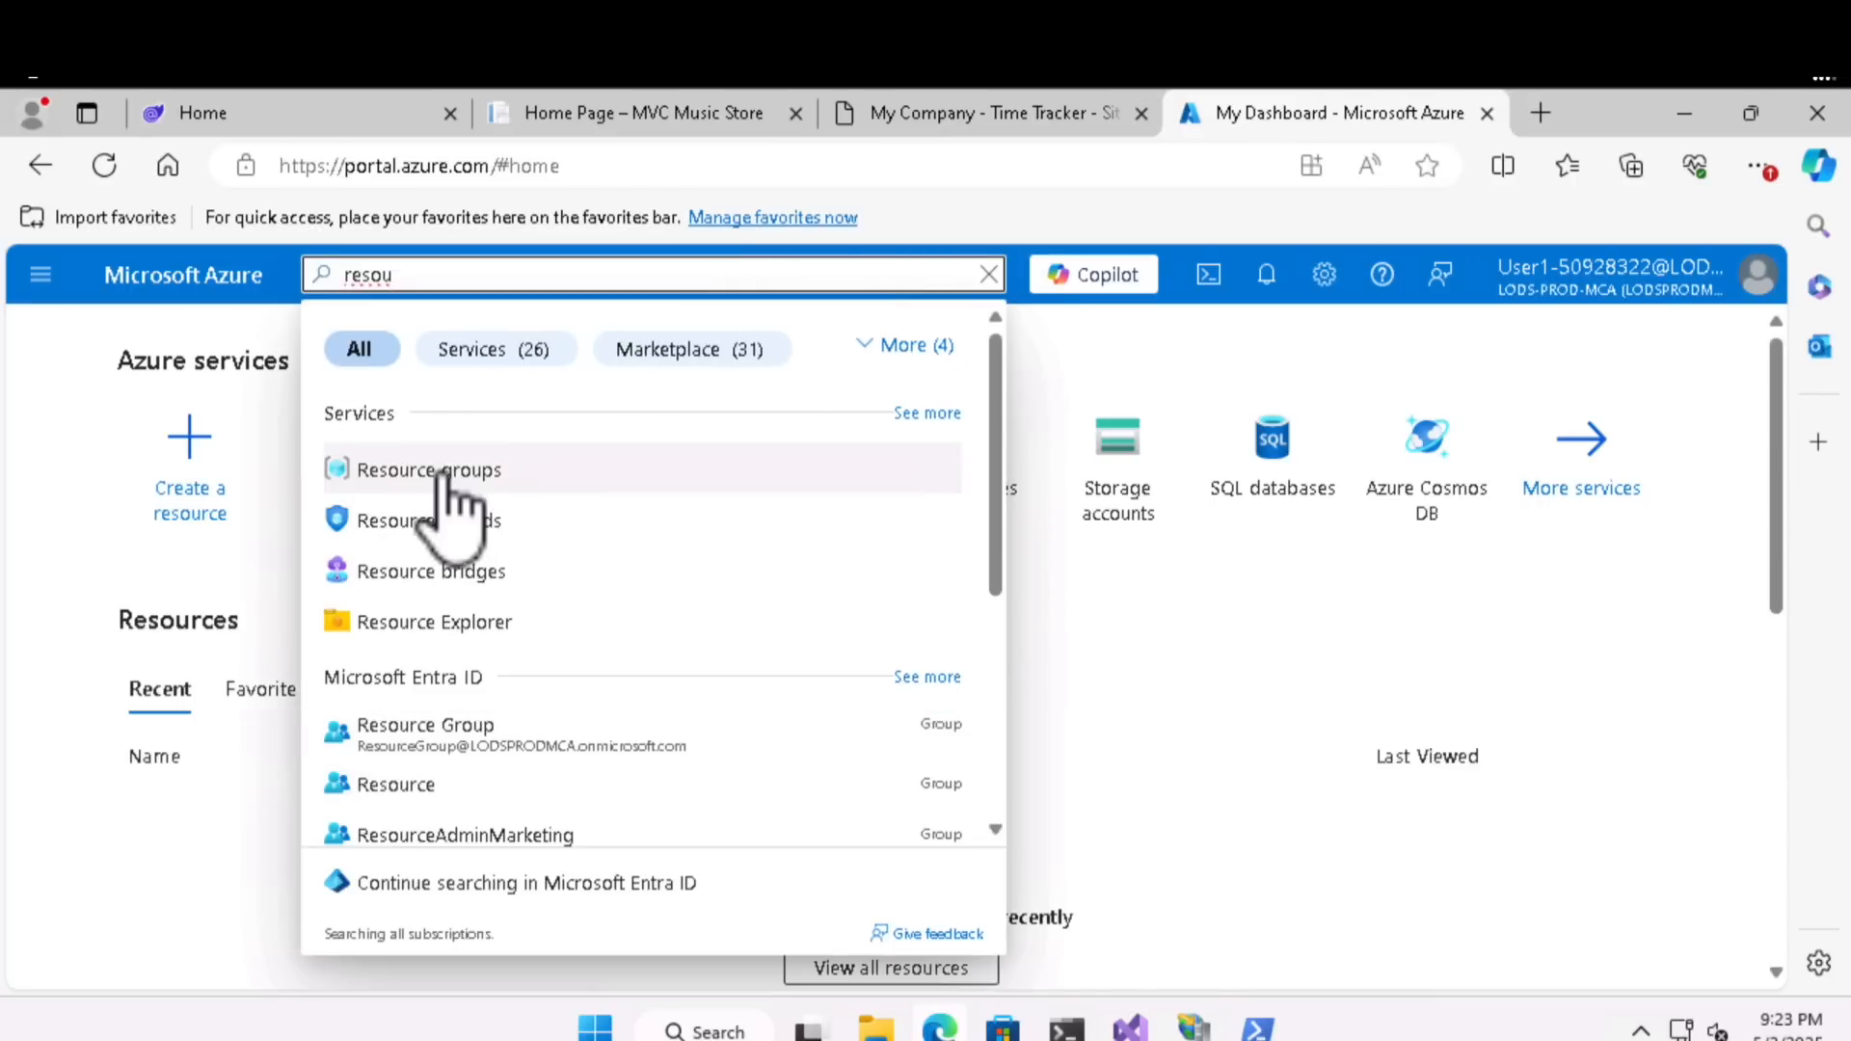
{"action": "left_click", "coordinate": [436, 470]}
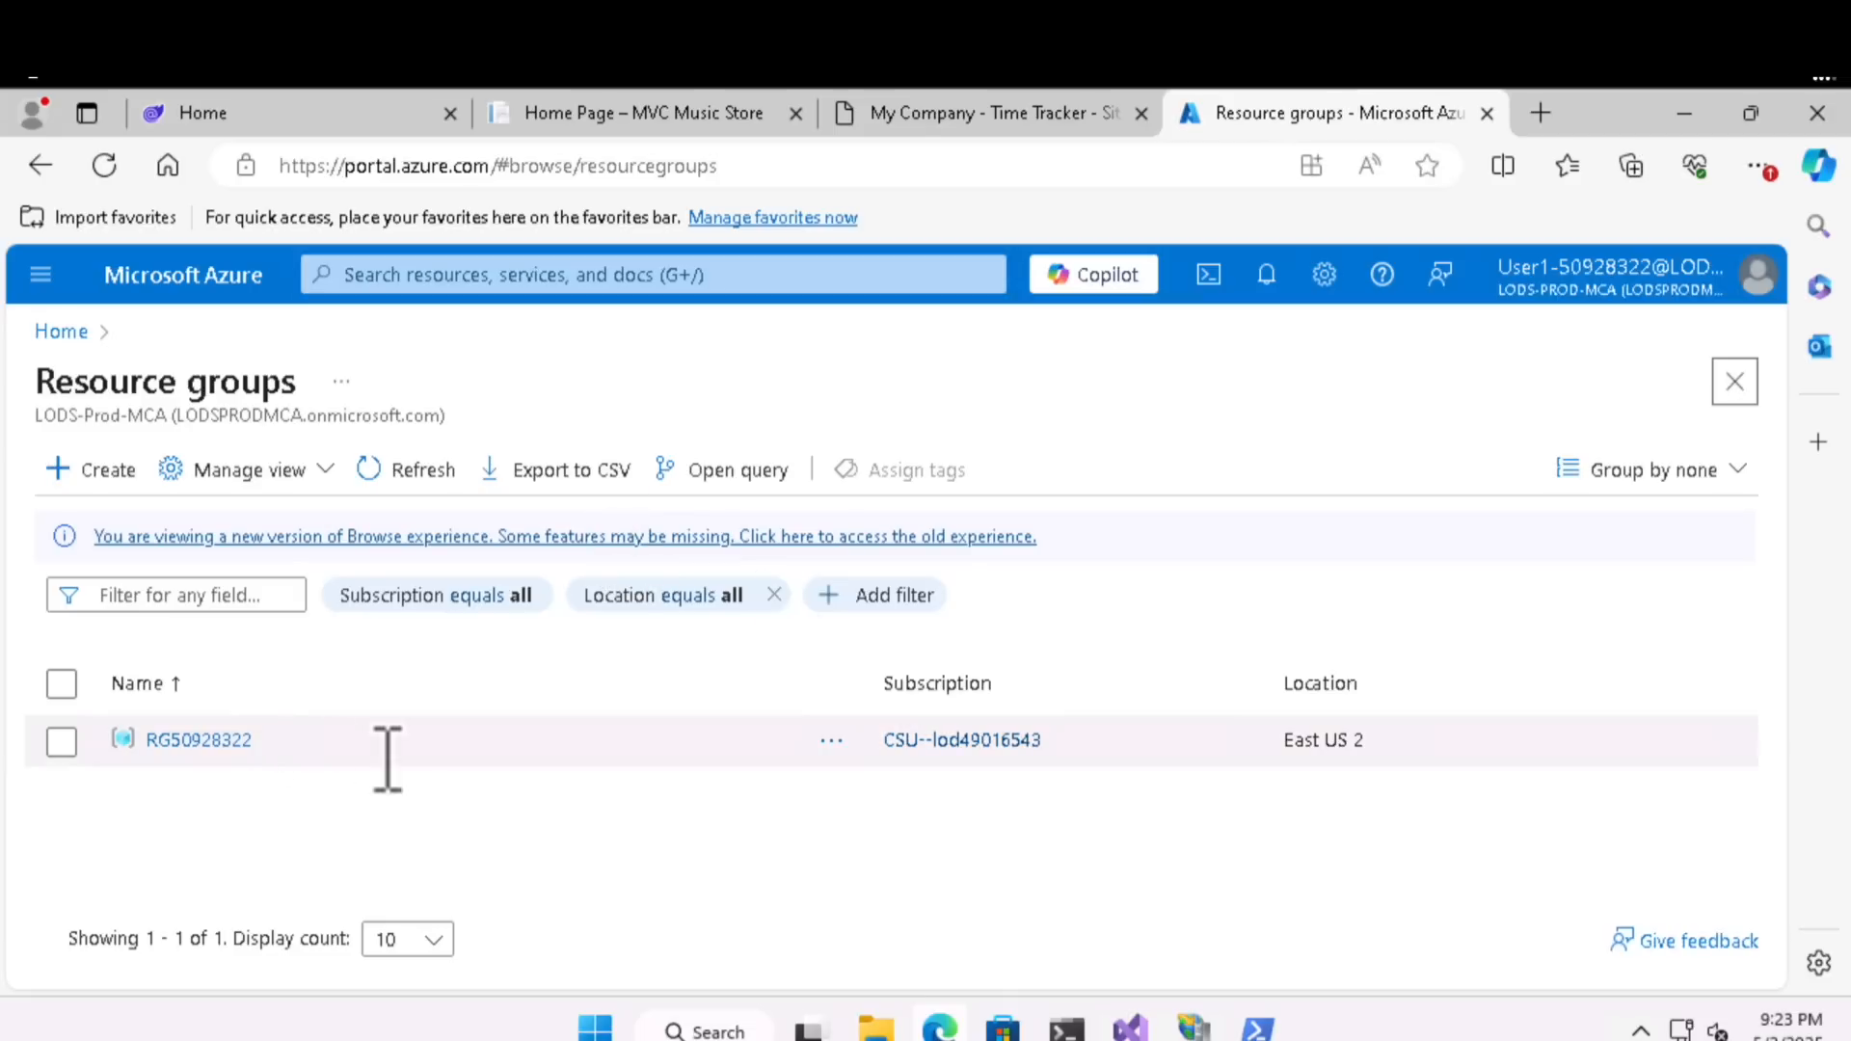
{"action": "left_click", "coordinate": [223, 750]}
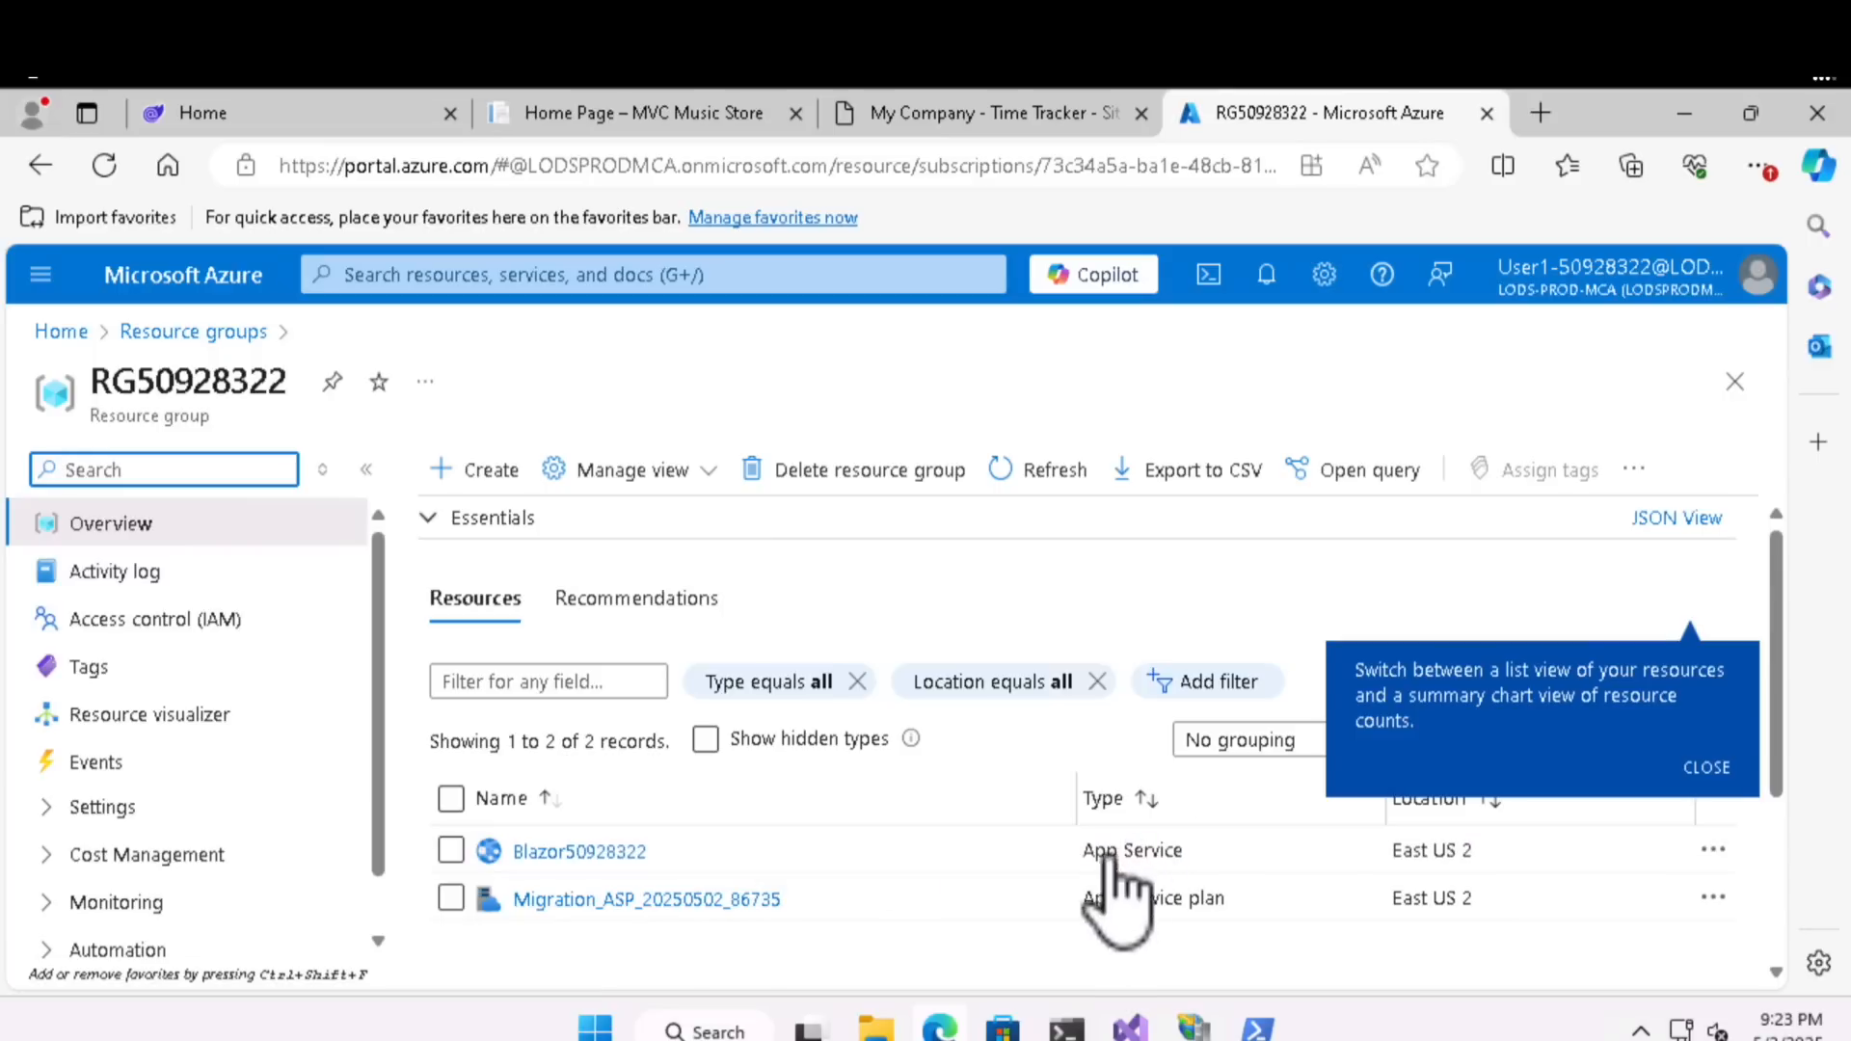
{"action": "left_click_drag", "start_coordinate": [1088, 852], "coordinate": [1244, 905]}
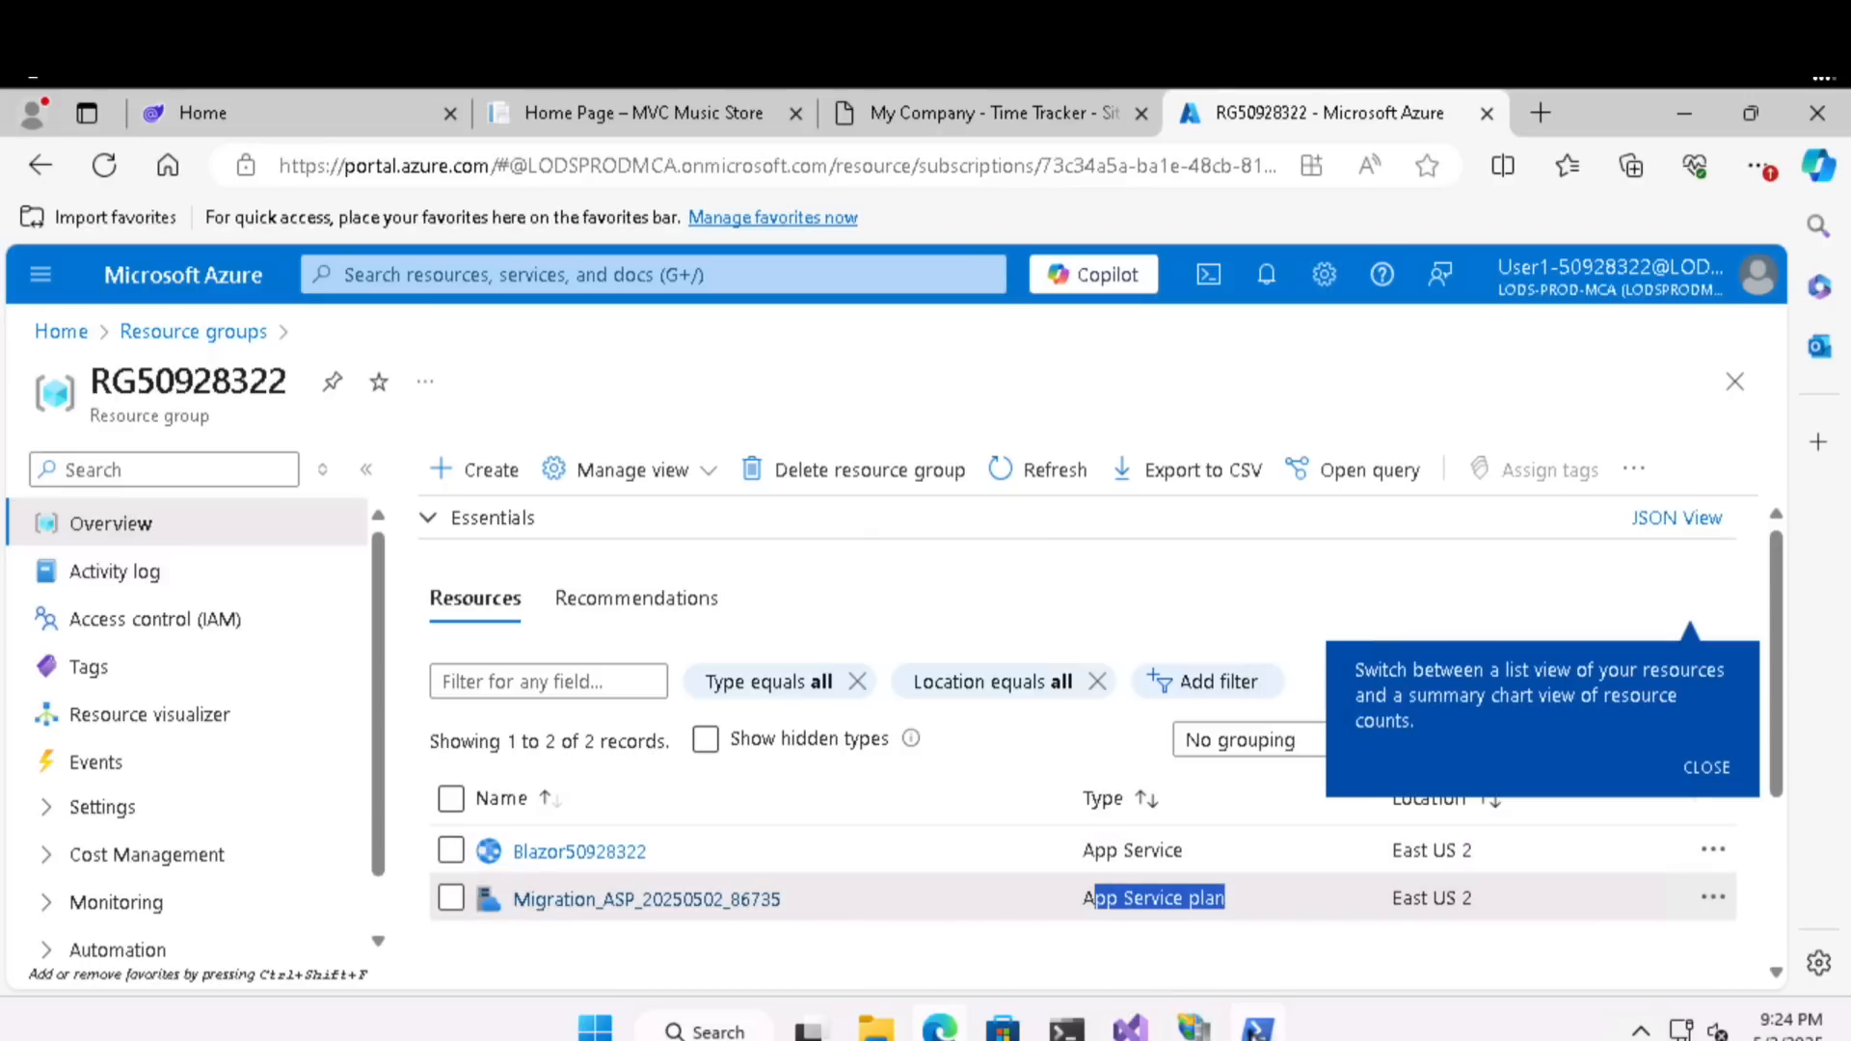
- Switch to PowerShell and review the Invoke-SiteMigration output from App Service plan creation through the zip deployment and migrated site URL
{"action": "left_click", "coordinate": [1257, 1029]}
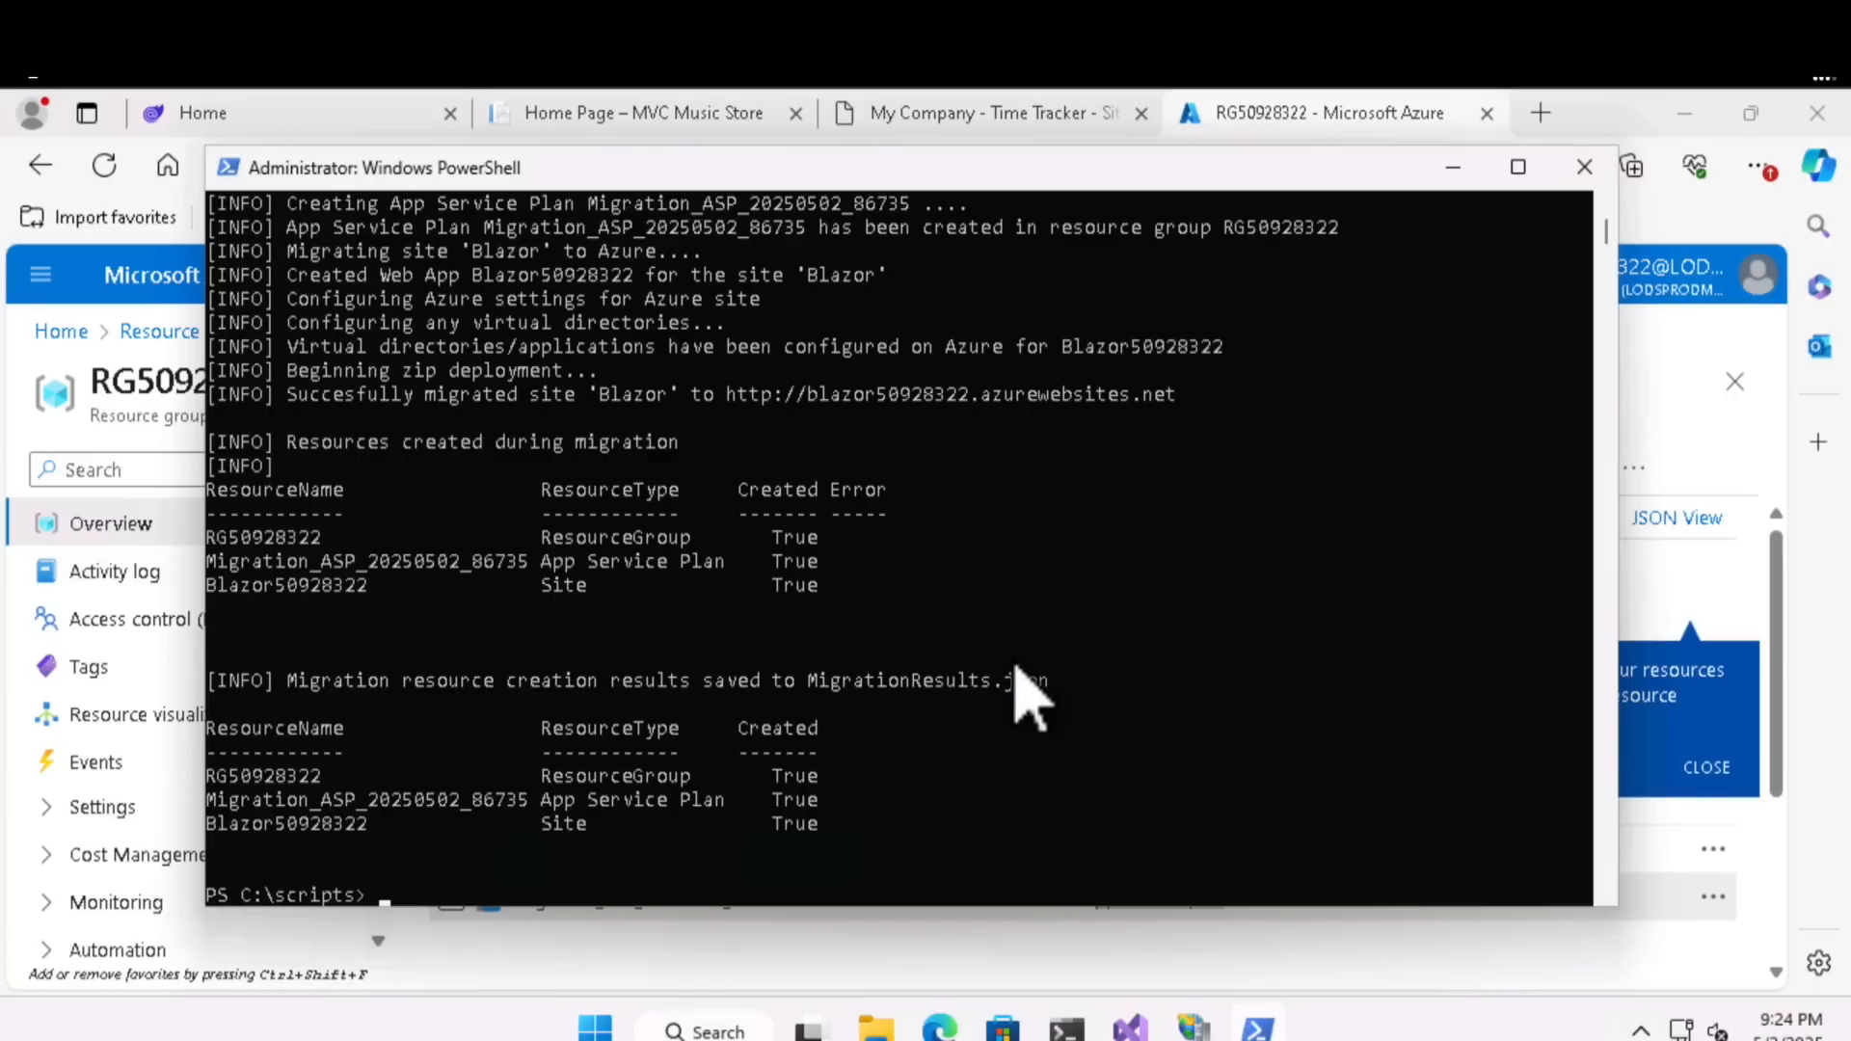
{"action": "scroll", "coordinate": [1026, 666], "scroll_direction": "up", "scroll_amount": 4}
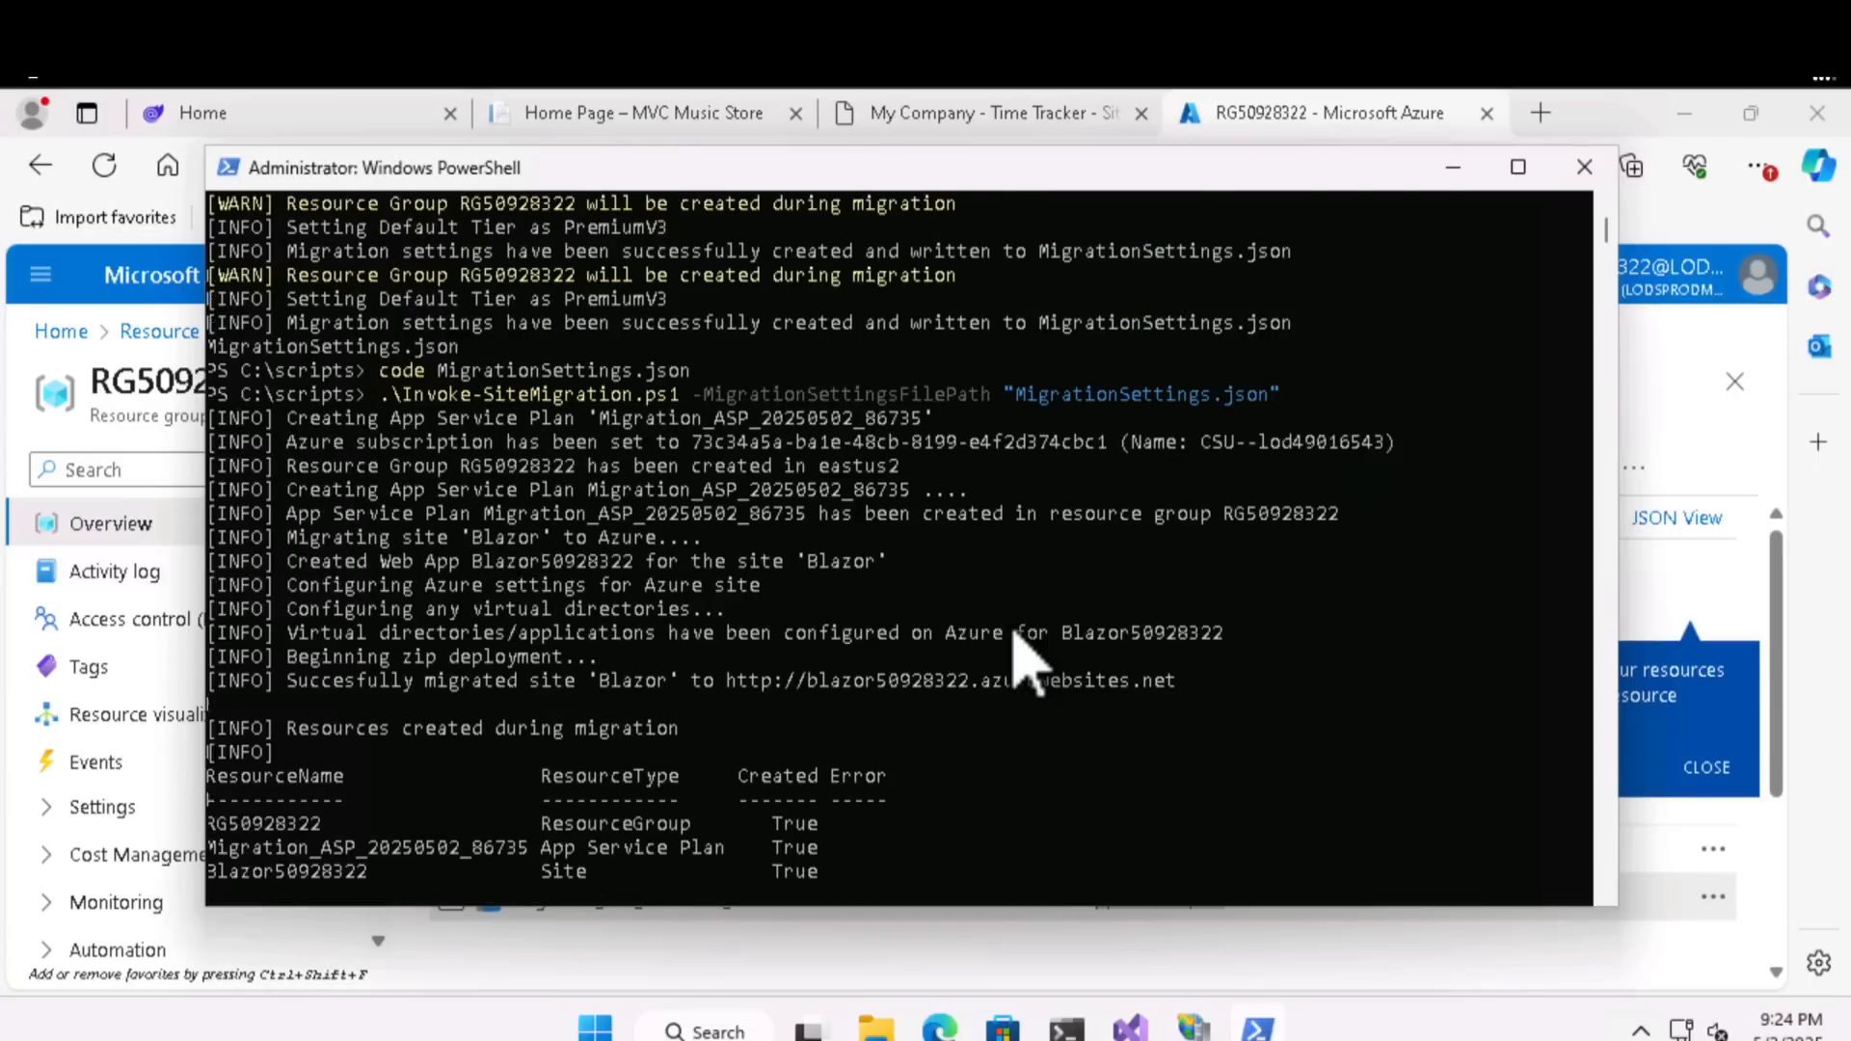
{"action": "scroll", "coordinate": [1027, 665], "scroll_direction": "up", "scroll_amount": 2}
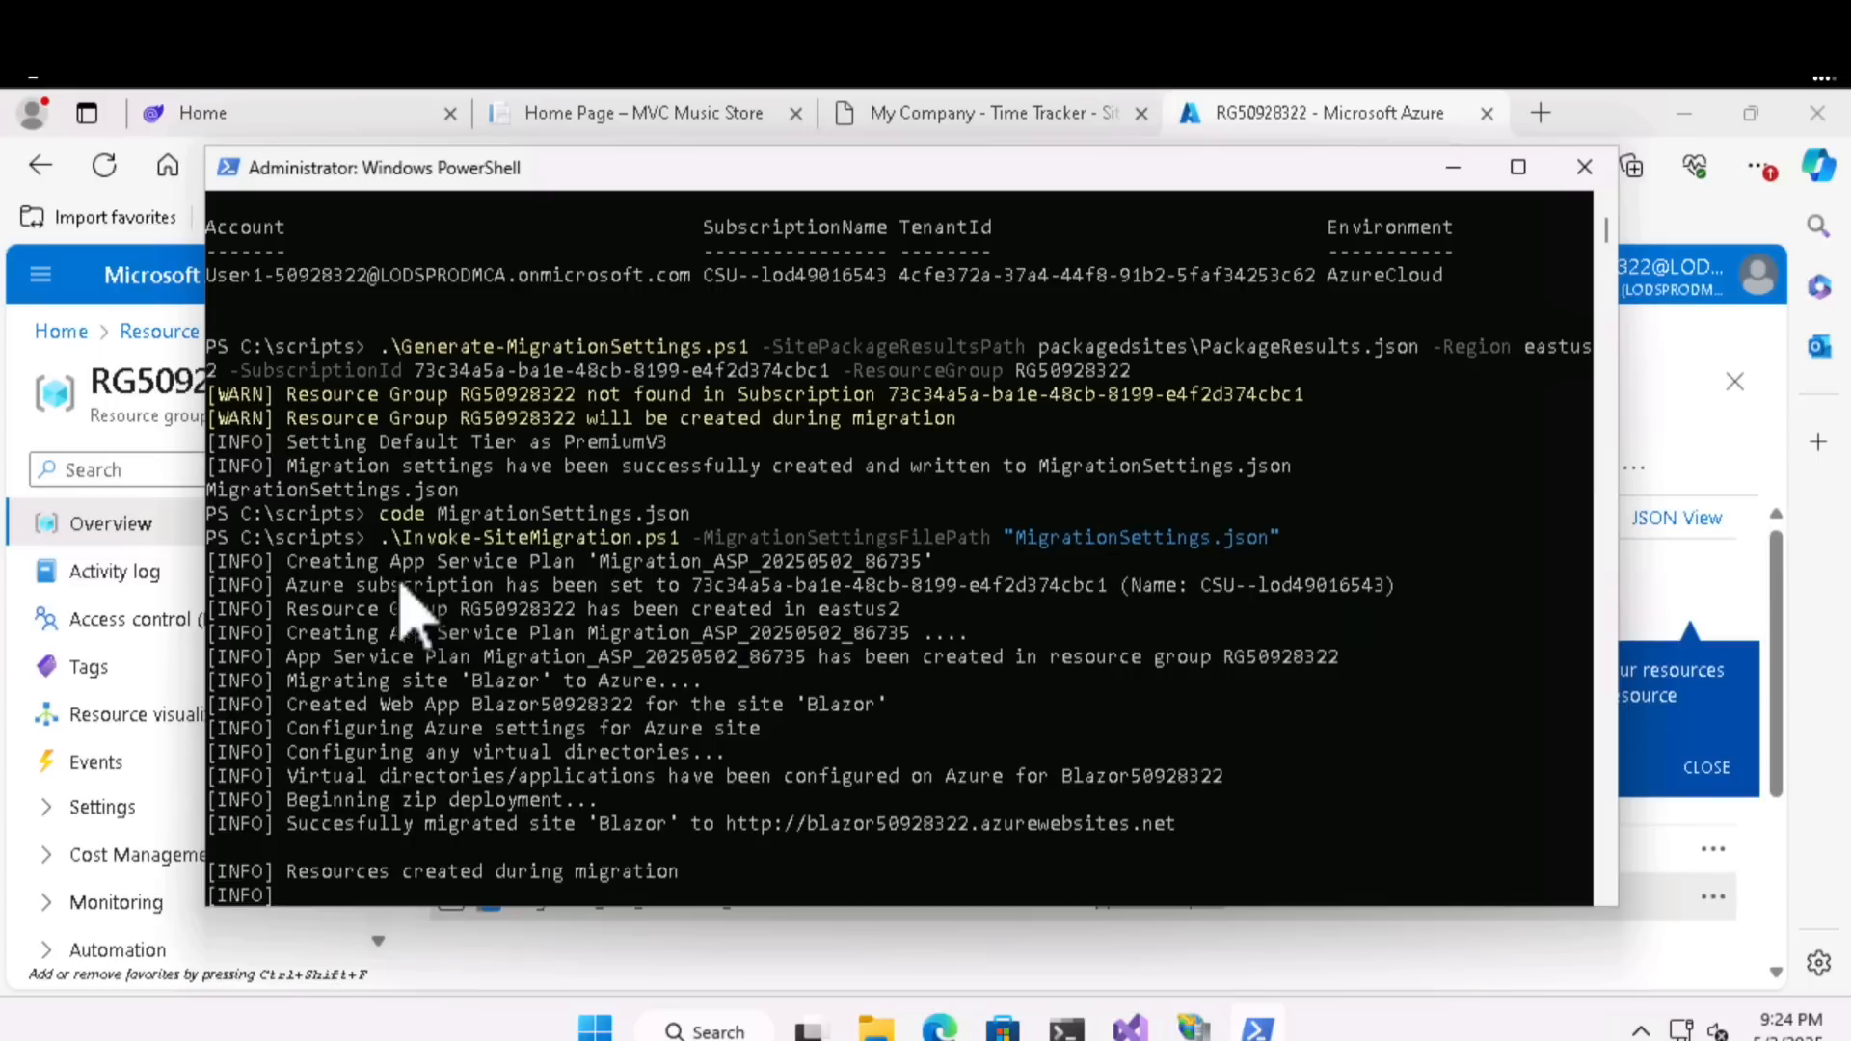
{"action": "left_click_drag", "start_coordinate": [383, 565], "coordinate": [618, 567]}
{"action": "left_click_drag", "start_coordinate": [445, 605], "coordinate": [570, 598]}
{"action": "left_click_drag", "start_coordinate": [784, 611], "coordinate": [887, 610]}
{"action": "left_click_drag", "start_coordinate": [429, 634], "coordinate": [573, 634]}
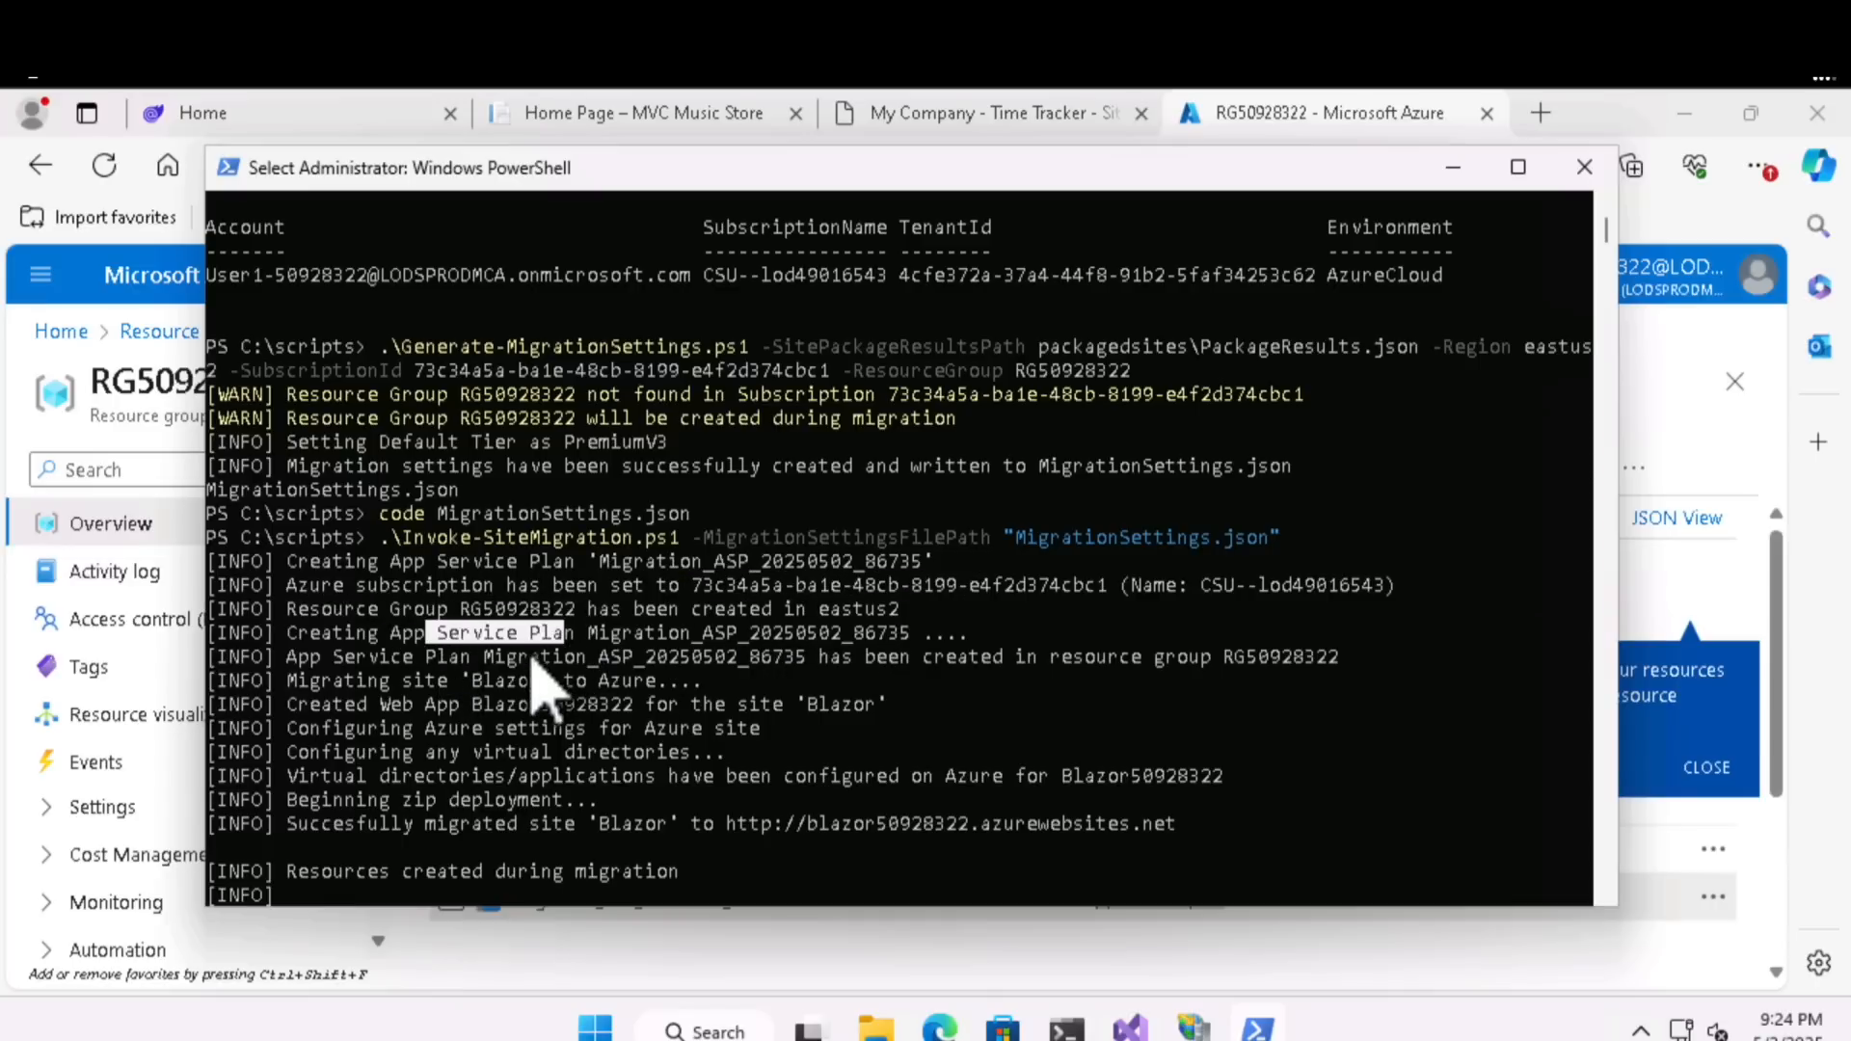
{"action": "left_click", "coordinate": [472, 690]}
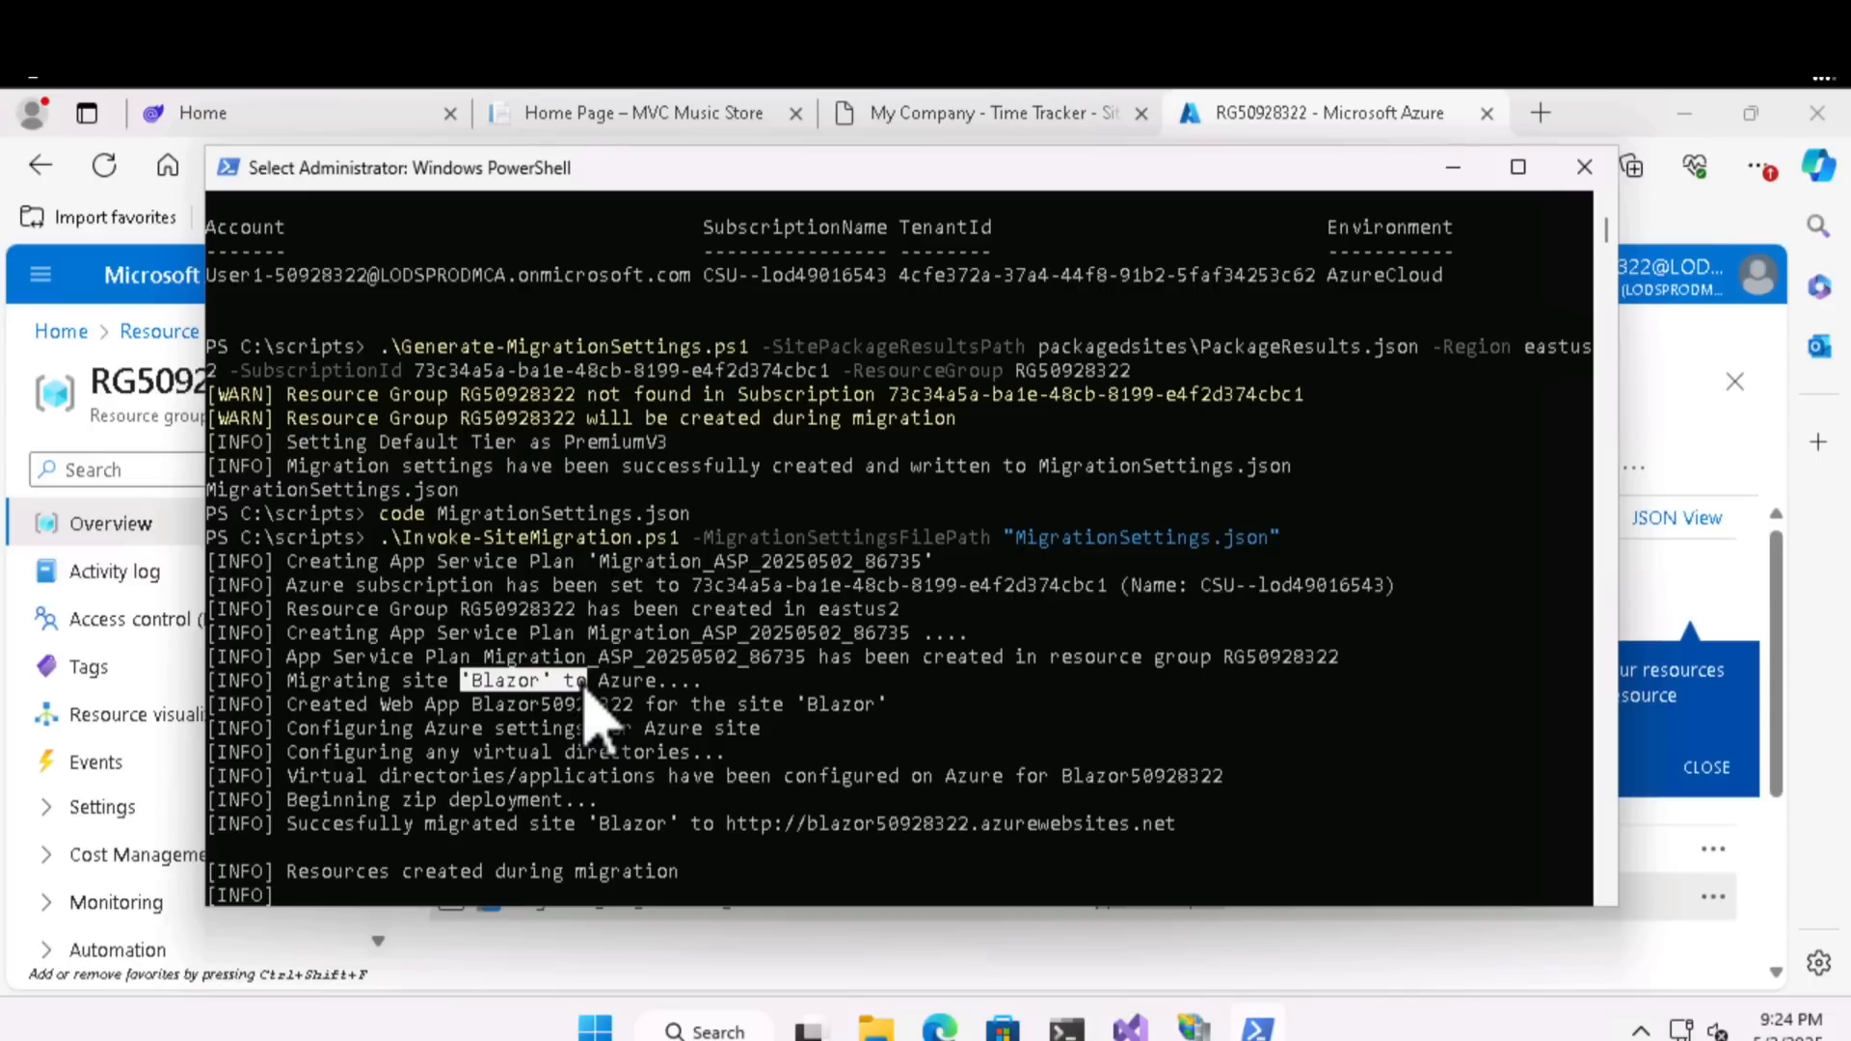
{"action": "left_click_drag", "start_coordinate": [442, 707], "coordinate": [648, 714]}
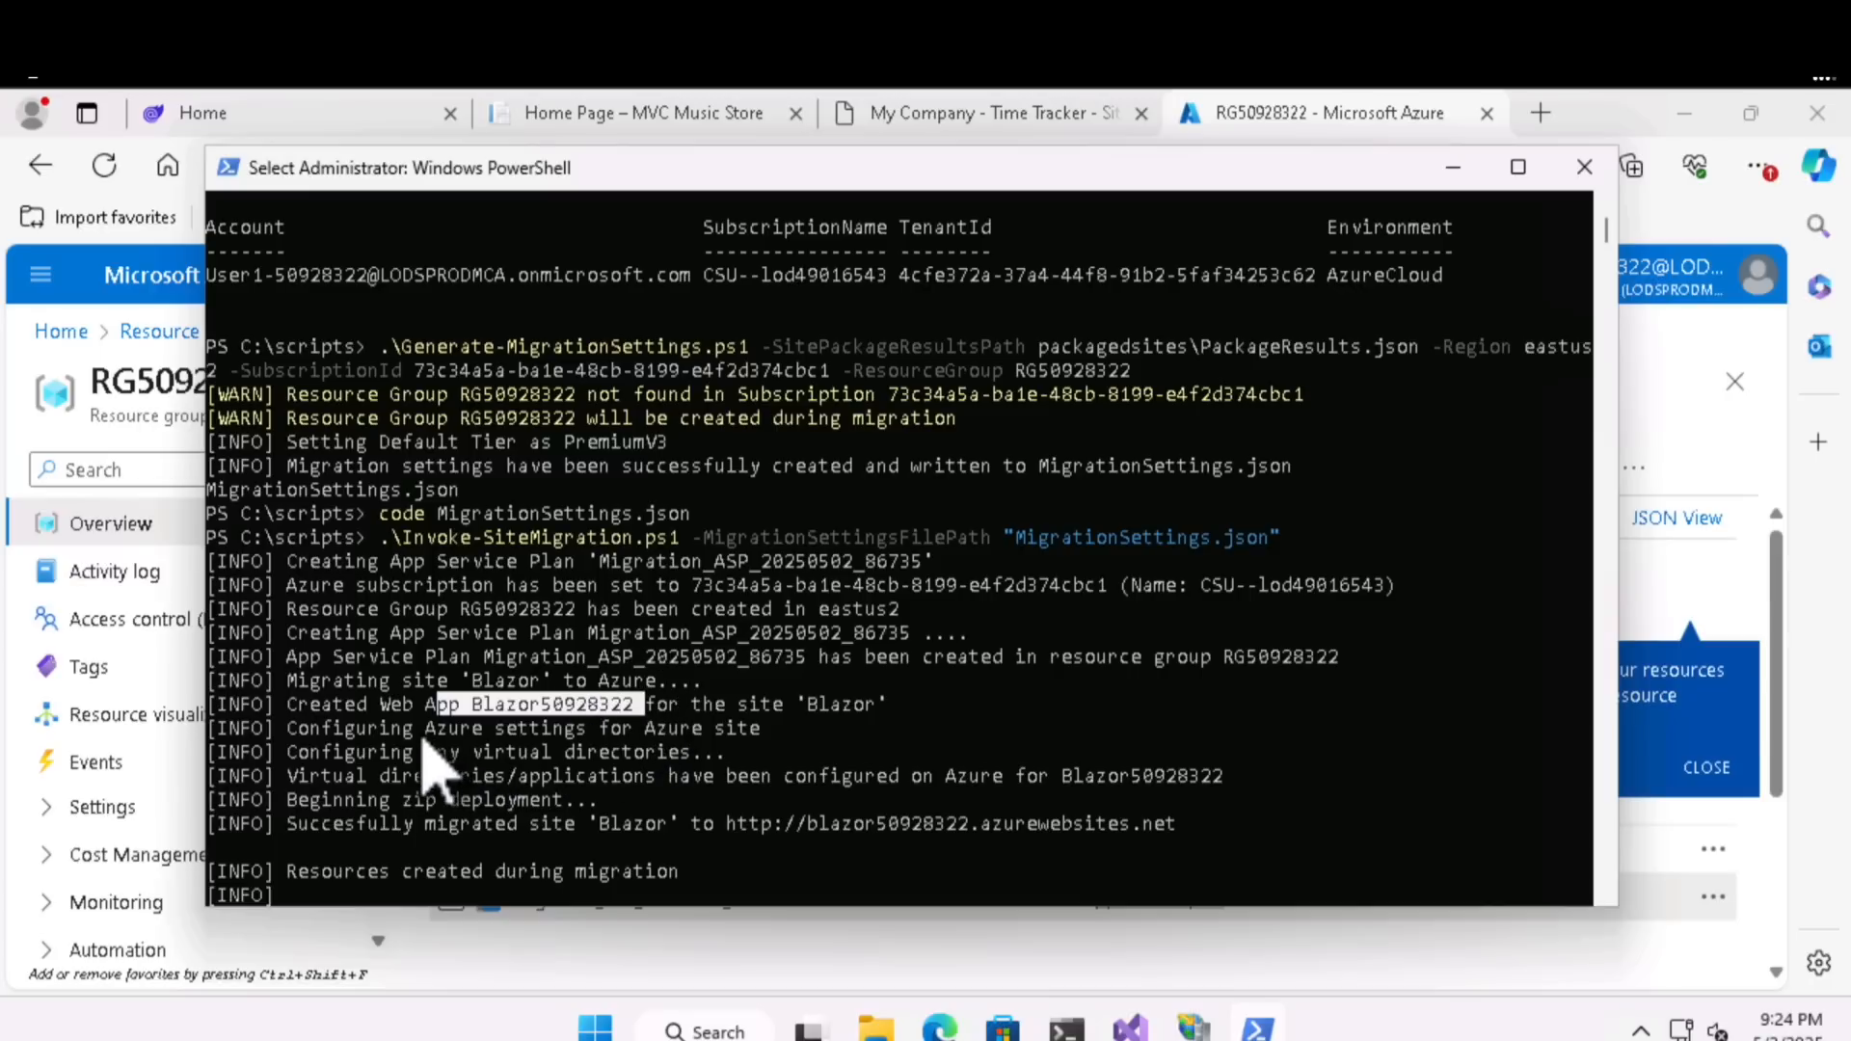
{"action": "left_click_drag", "start_coordinate": [424, 730], "coordinate": [634, 731]}
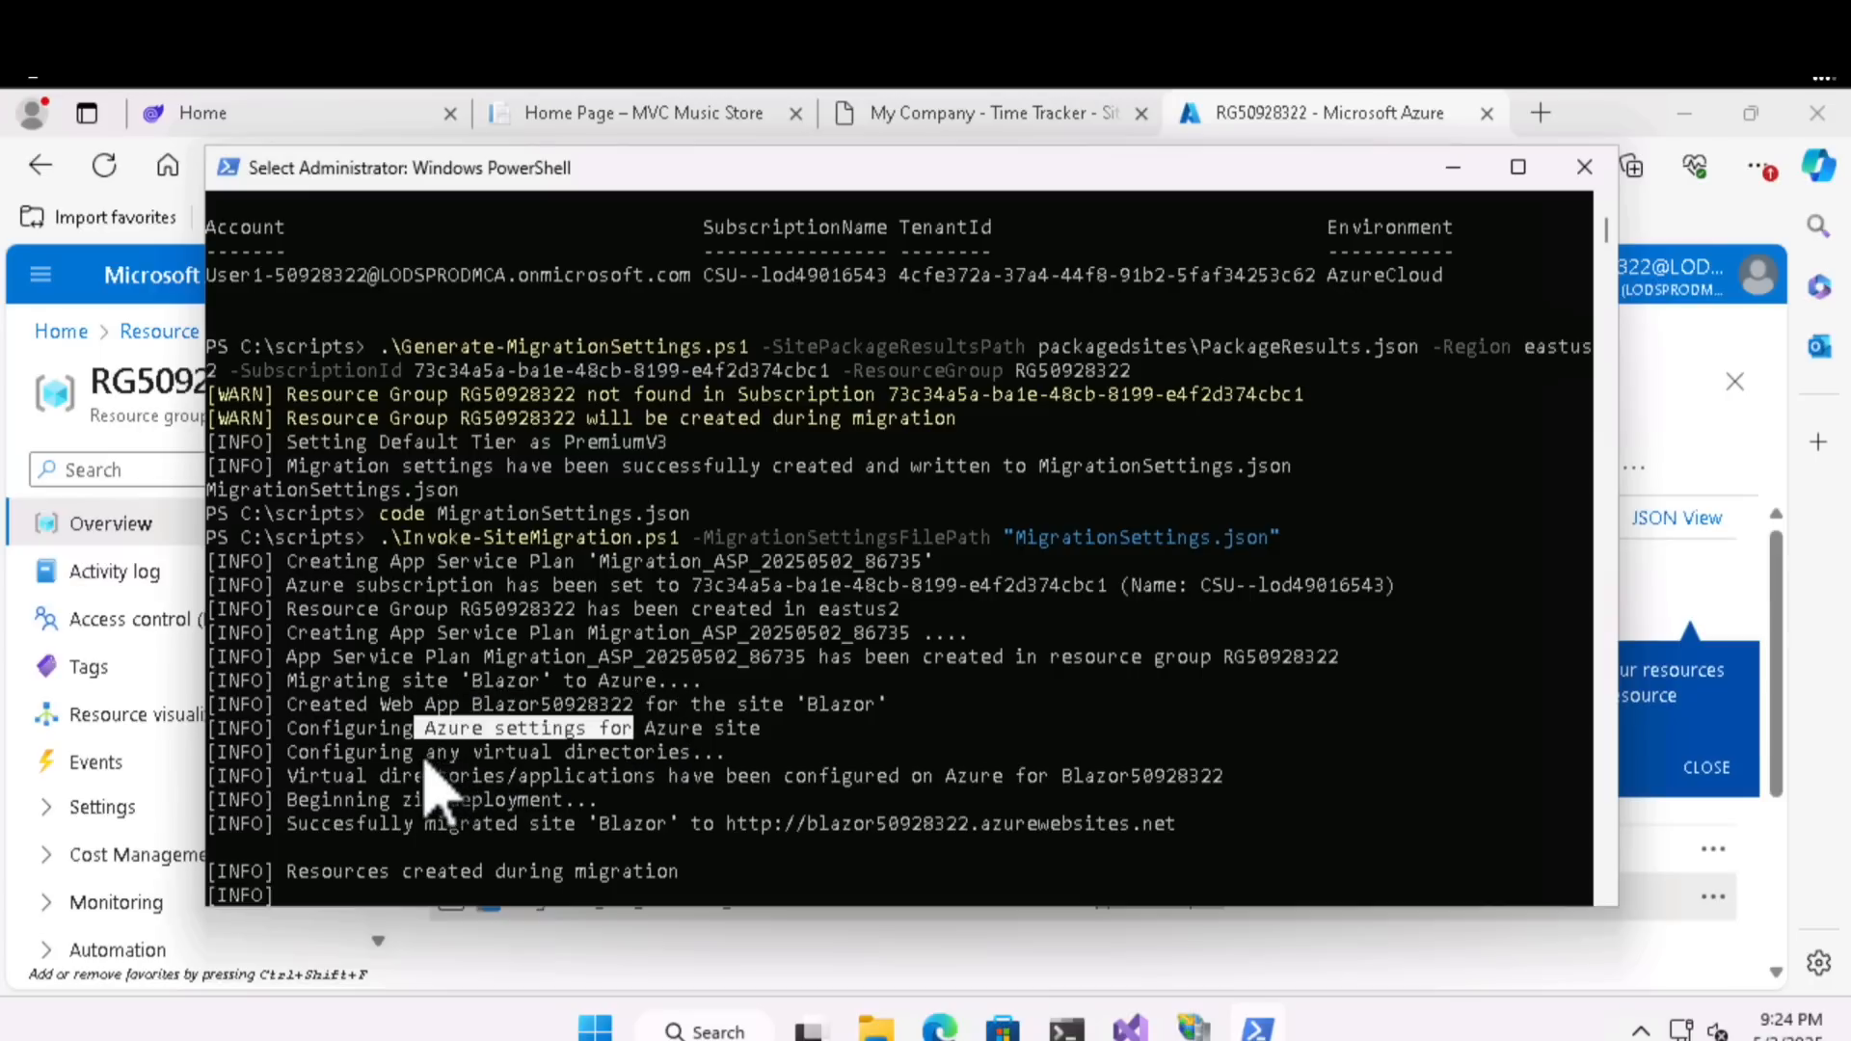
{"action": "left_click_drag", "start_coordinate": [417, 754], "coordinate": [725, 757]}
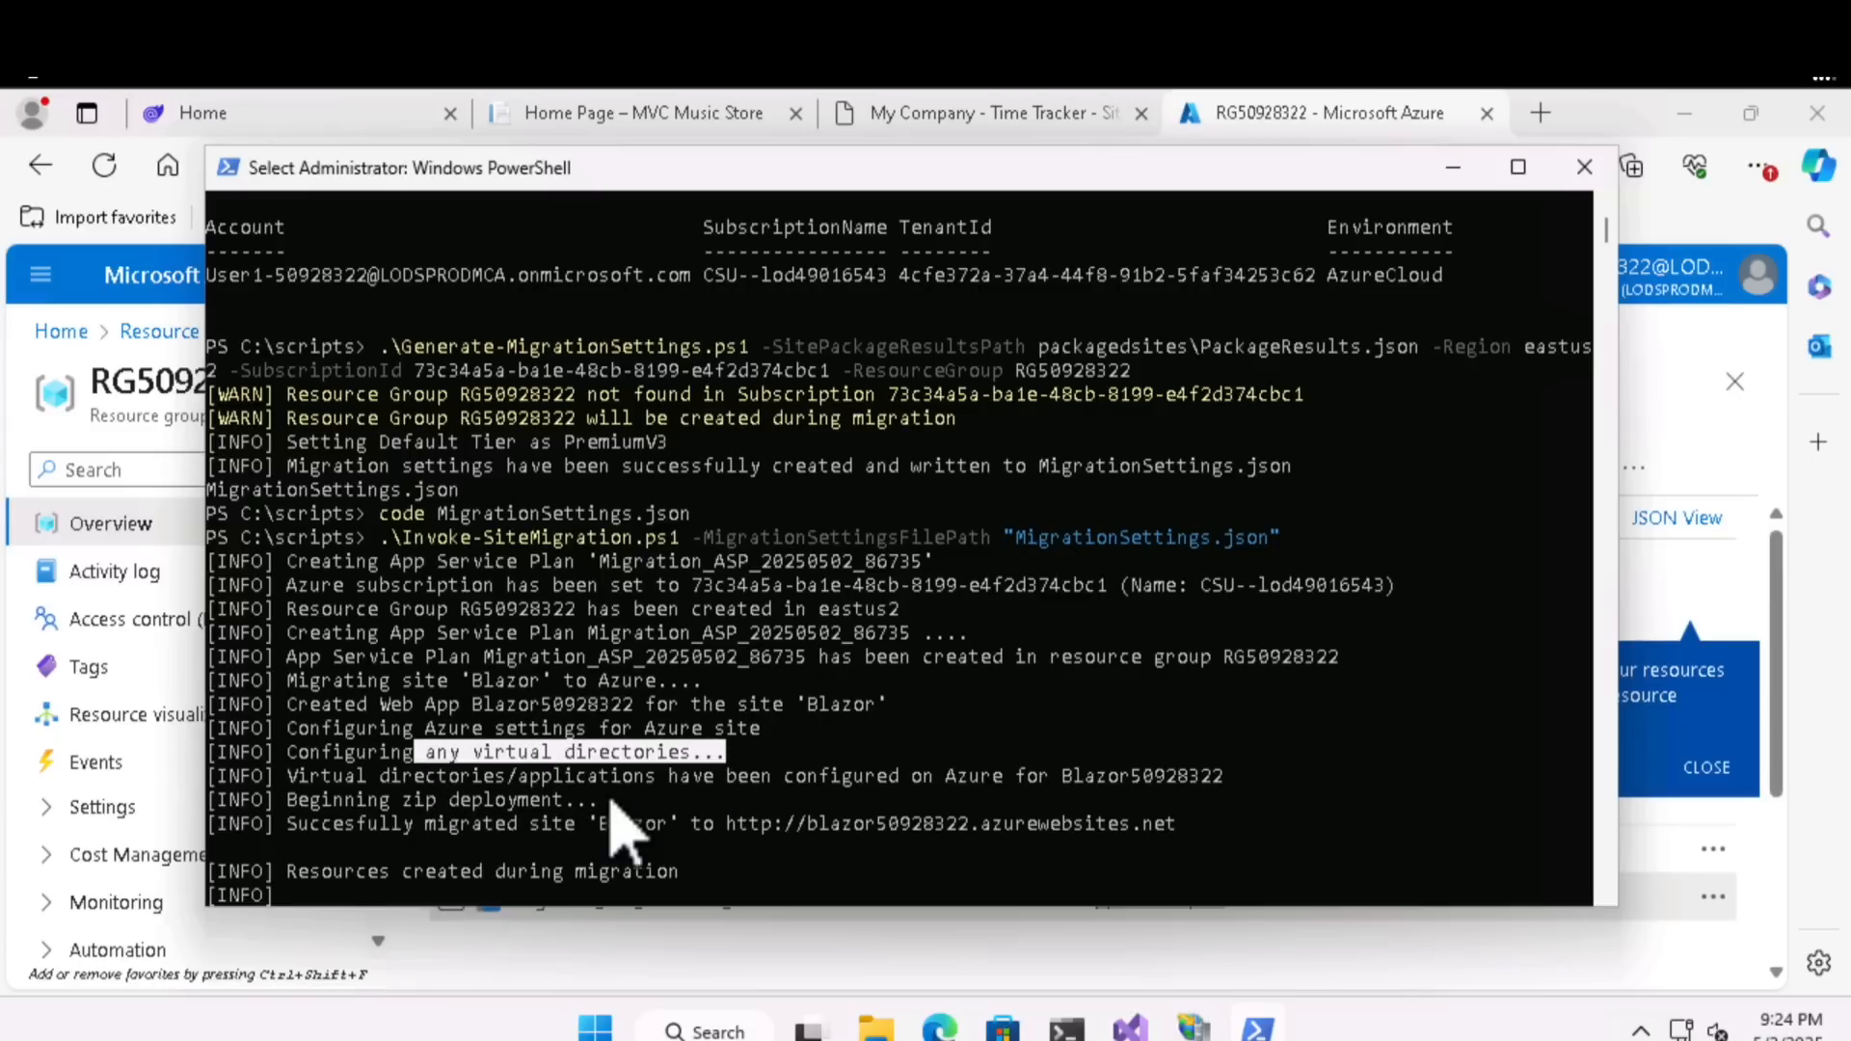
{"action": "left_click_drag", "start_coordinate": [407, 800], "coordinate": [481, 800]}
{"action": "left_click", "coordinate": [455, 825]}
{"action": "left_click_drag", "start_coordinate": [933, 847], "coordinate": [933, 847]}
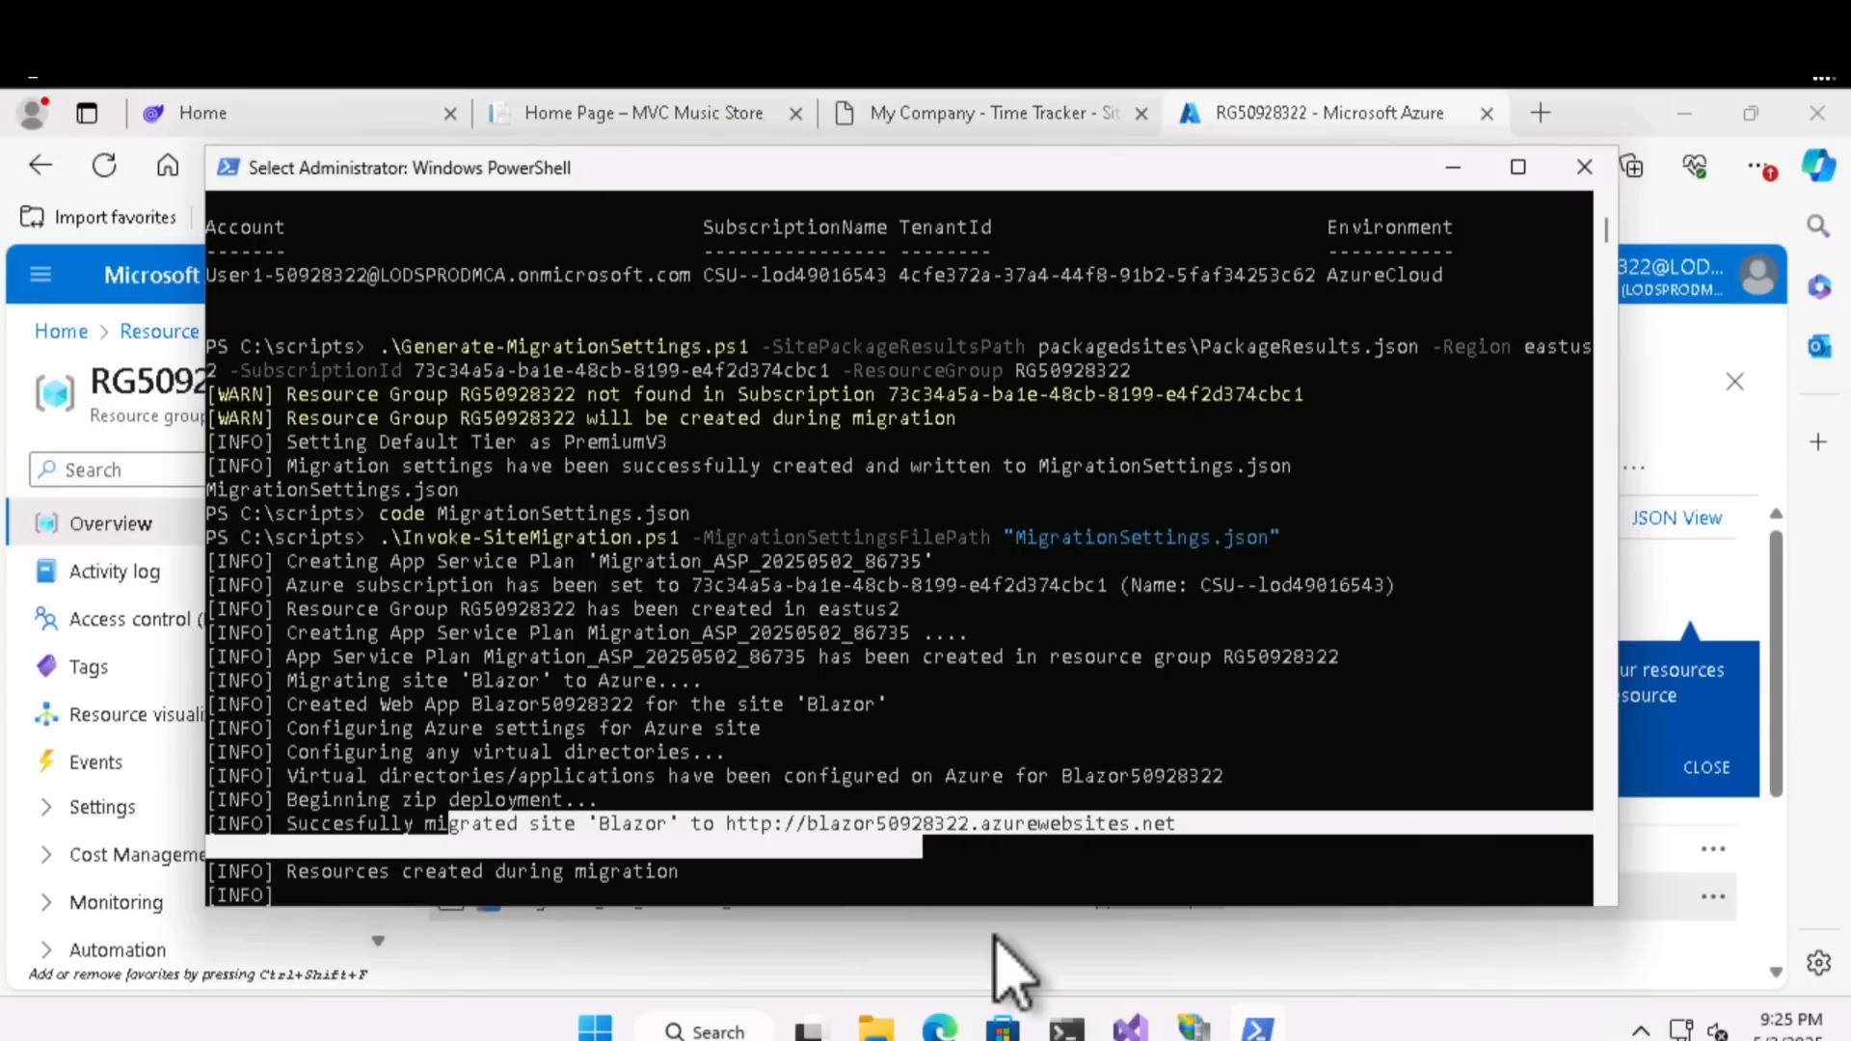
- Return to the Azure portal, open the Blazor50928322 app's default domain, and check the site's Counter and Home pages
{"action": "left_click", "coordinate": [994, 941]}
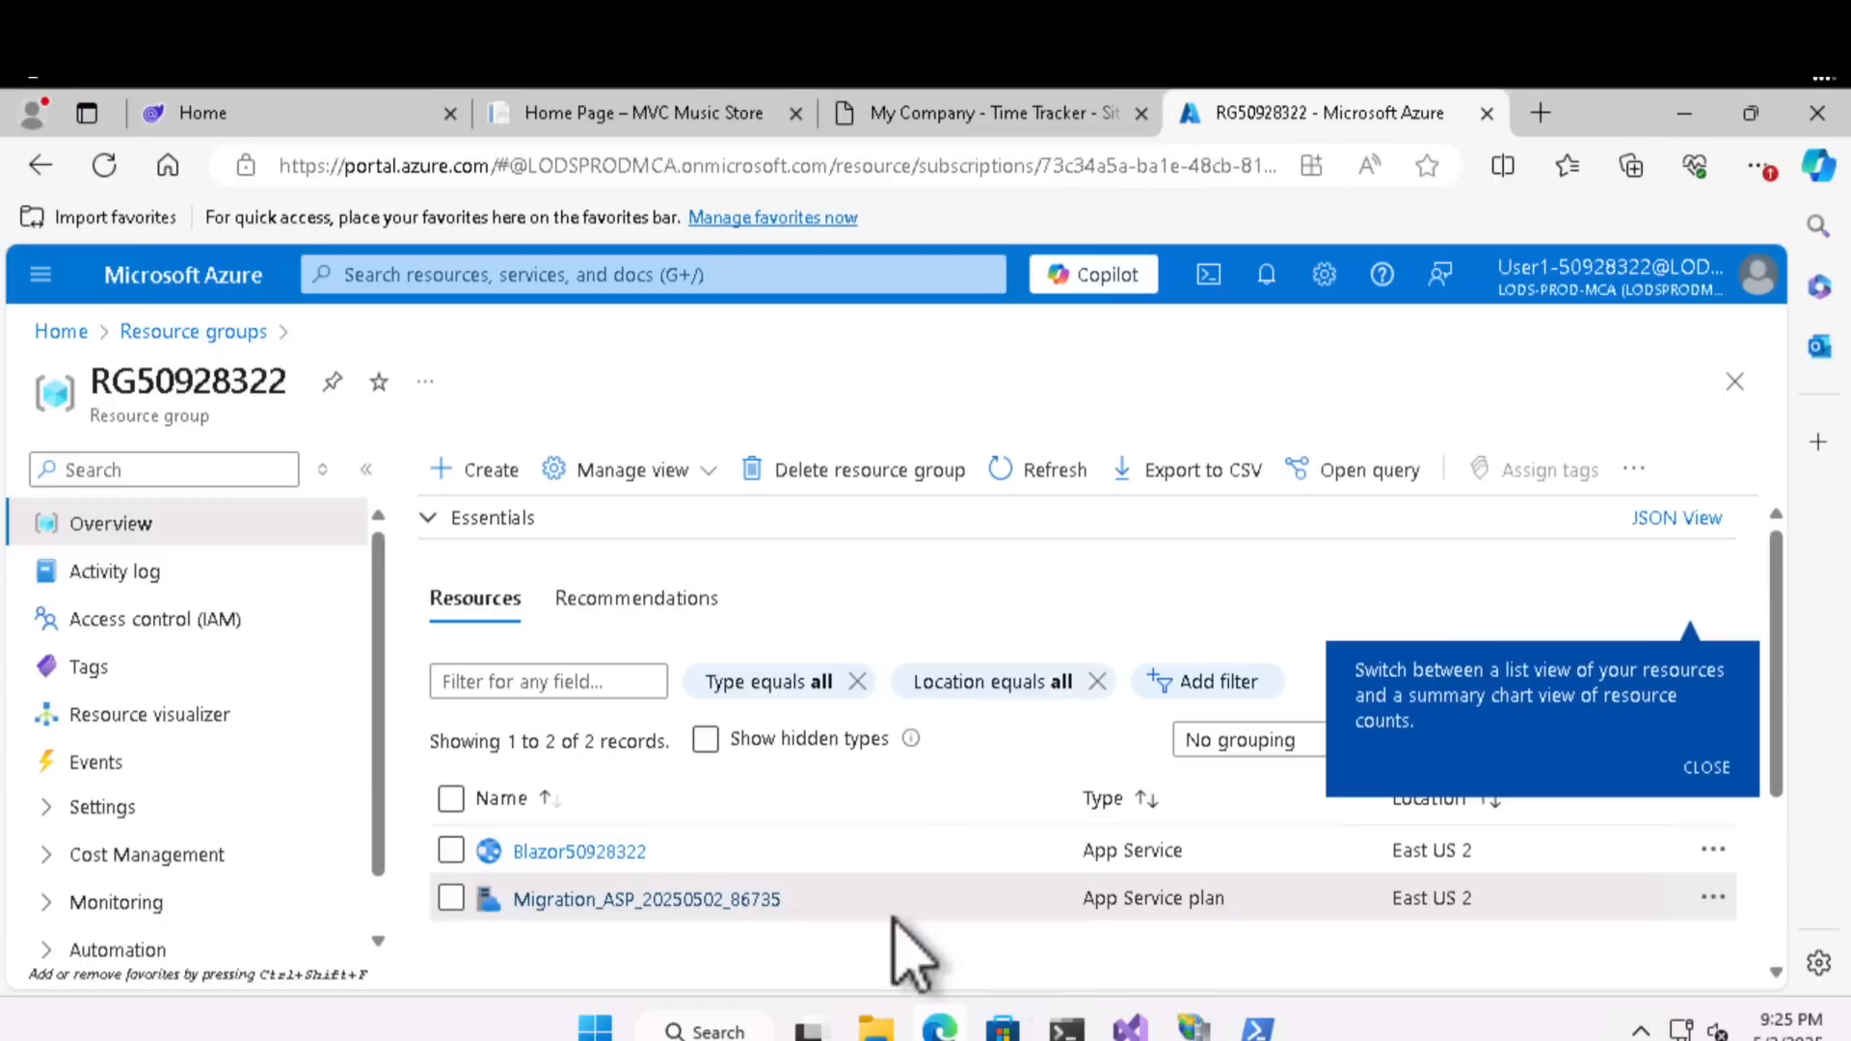
{"action": "left_click", "coordinate": [618, 853]}
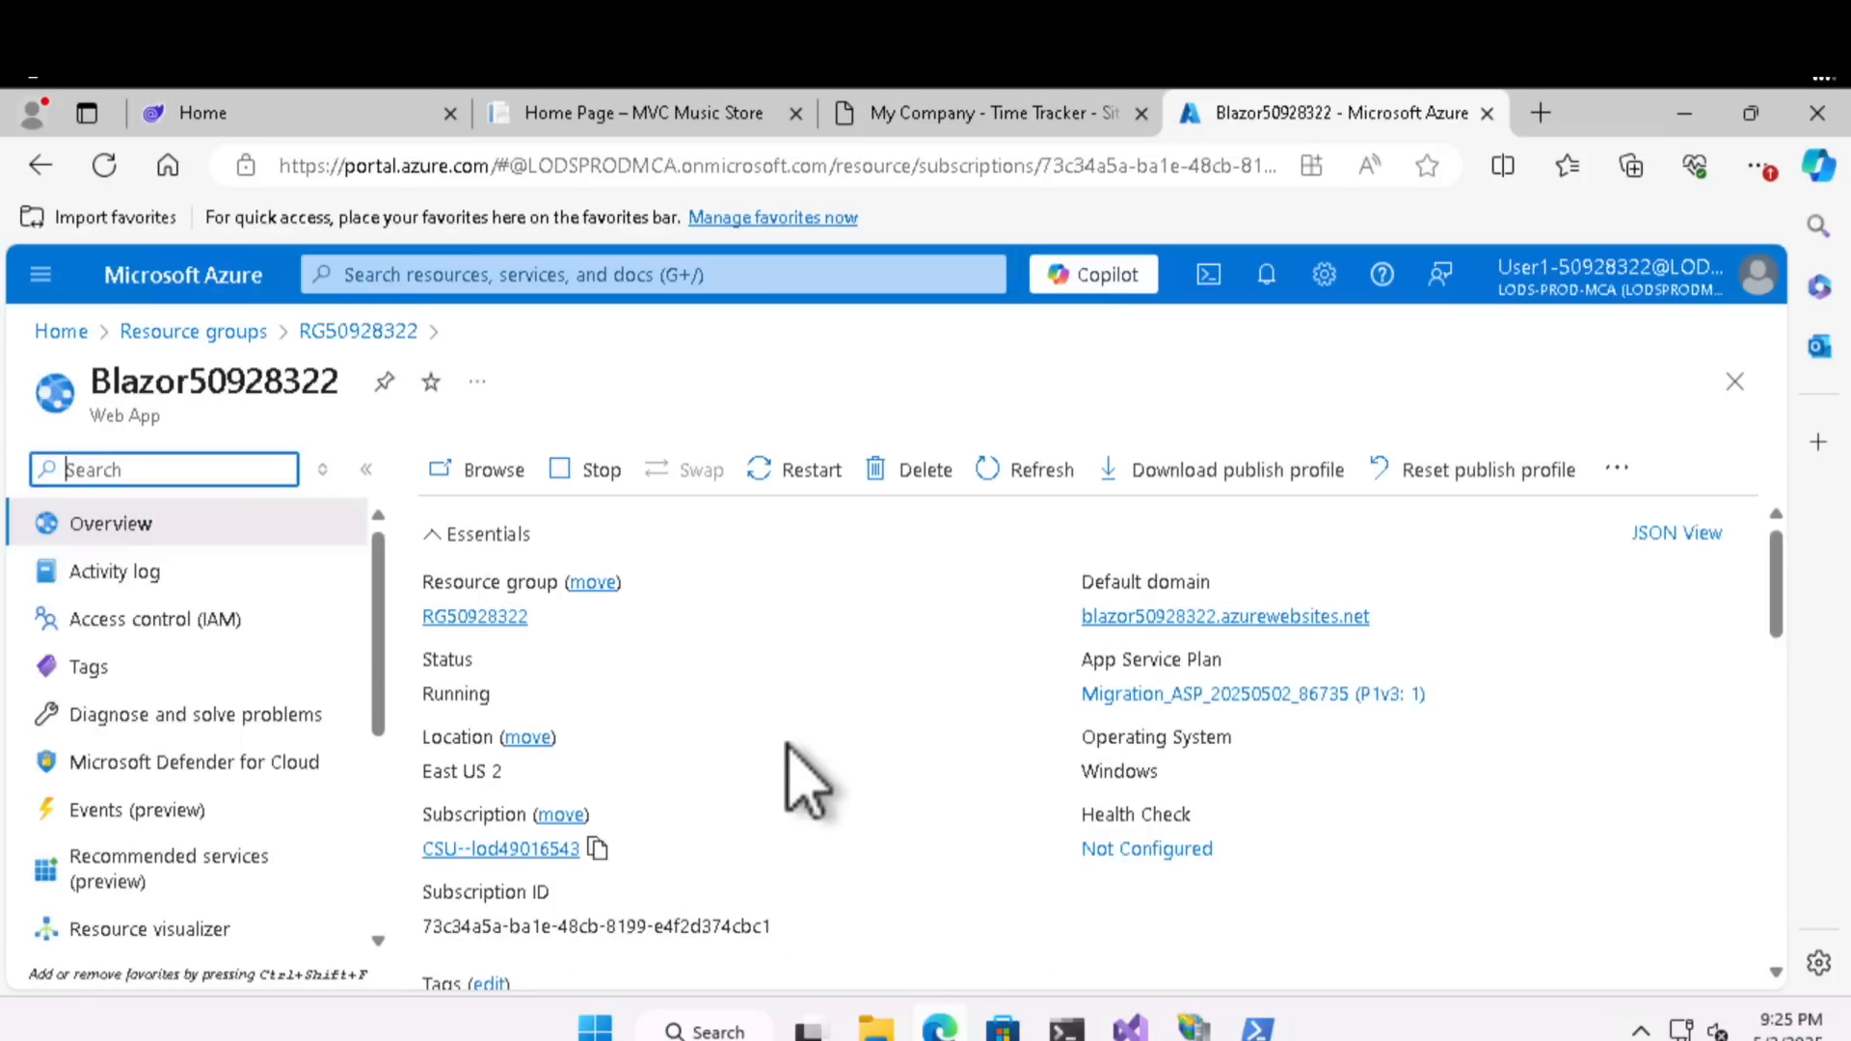
{"action": "left_click", "coordinate": [1134, 625]}
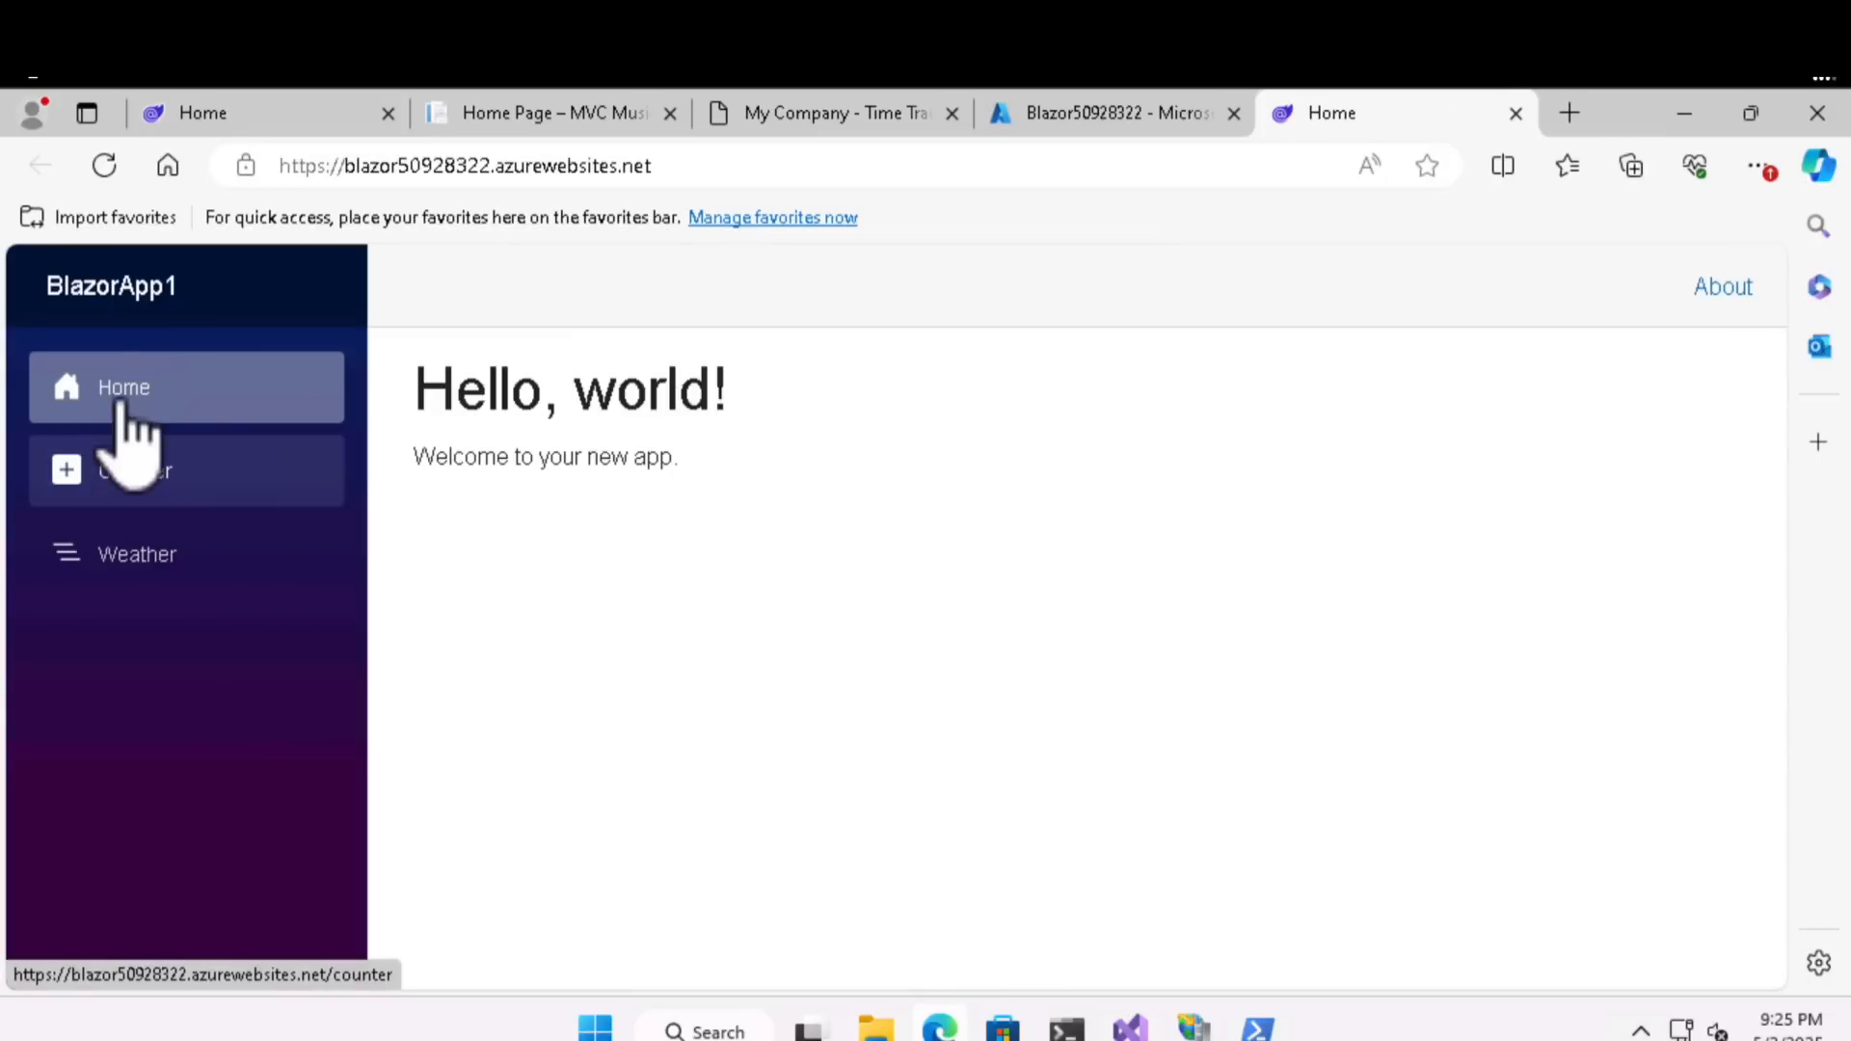
{"action": "left_click", "coordinate": [119, 480]}
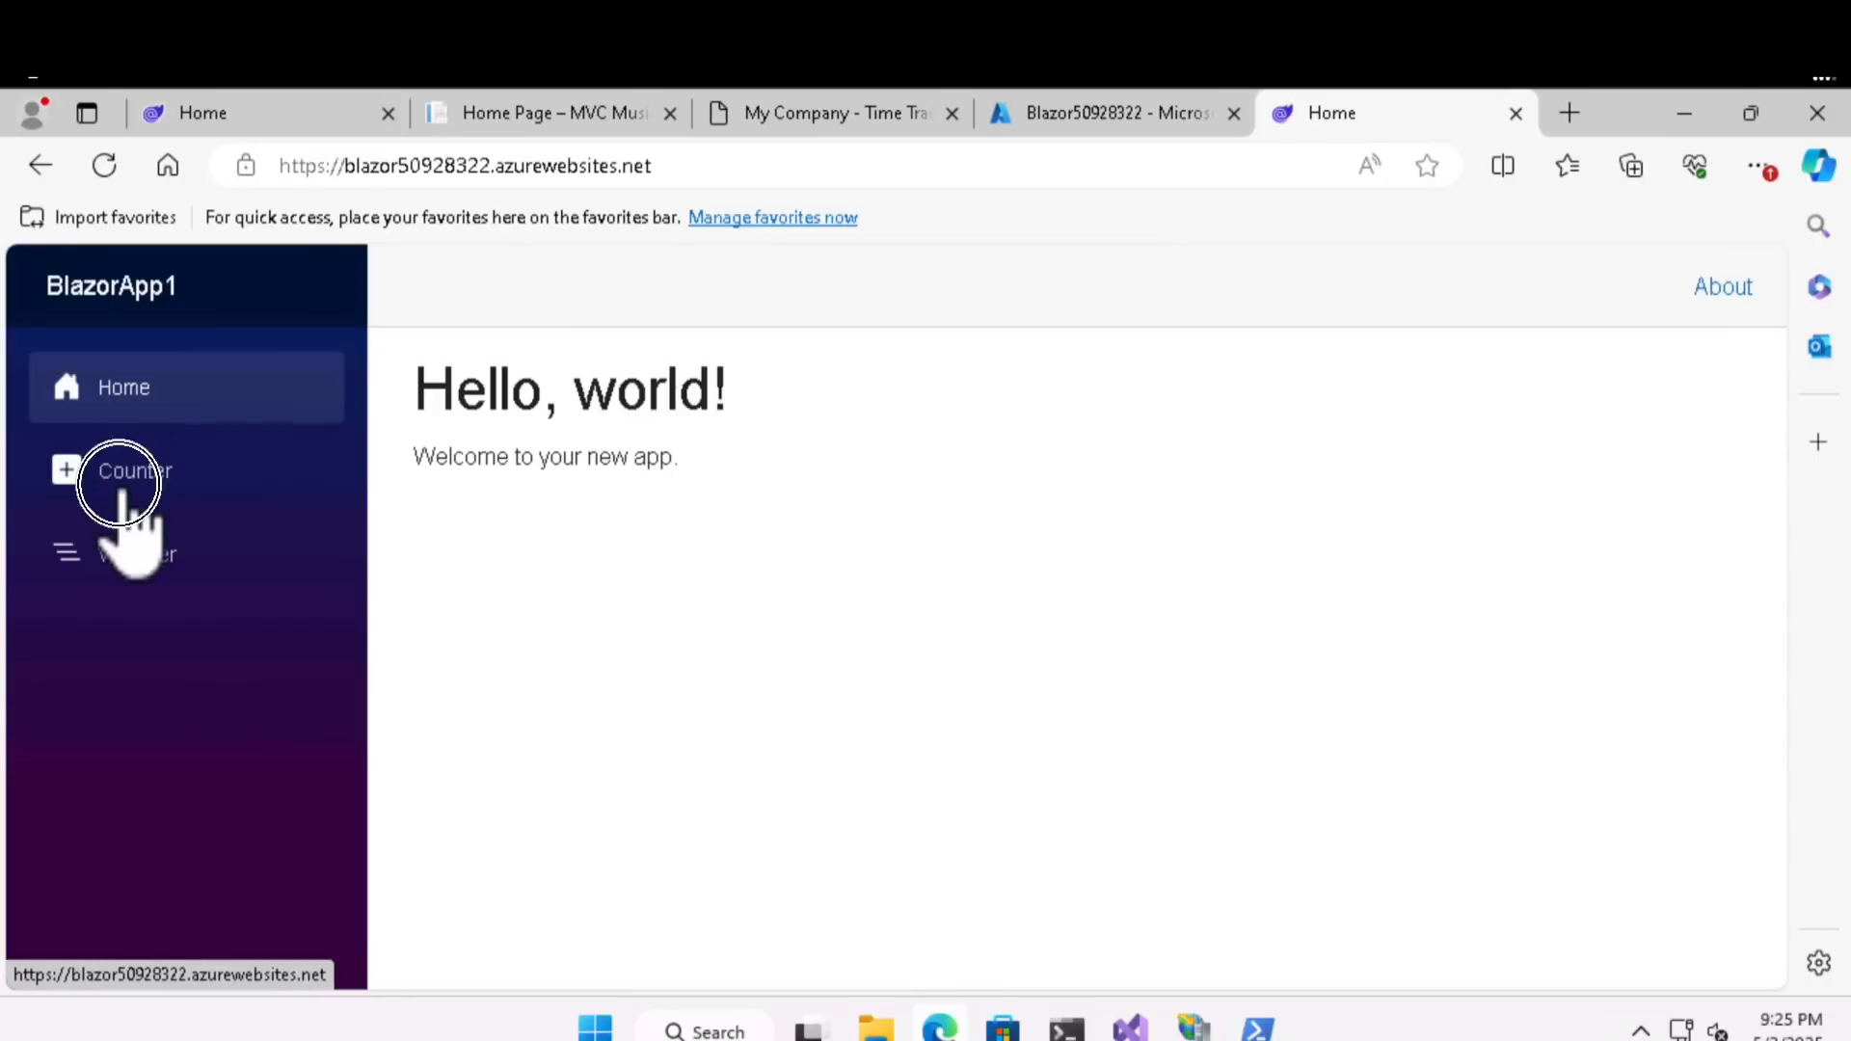
{"action": "left_click", "coordinate": [116, 387]}
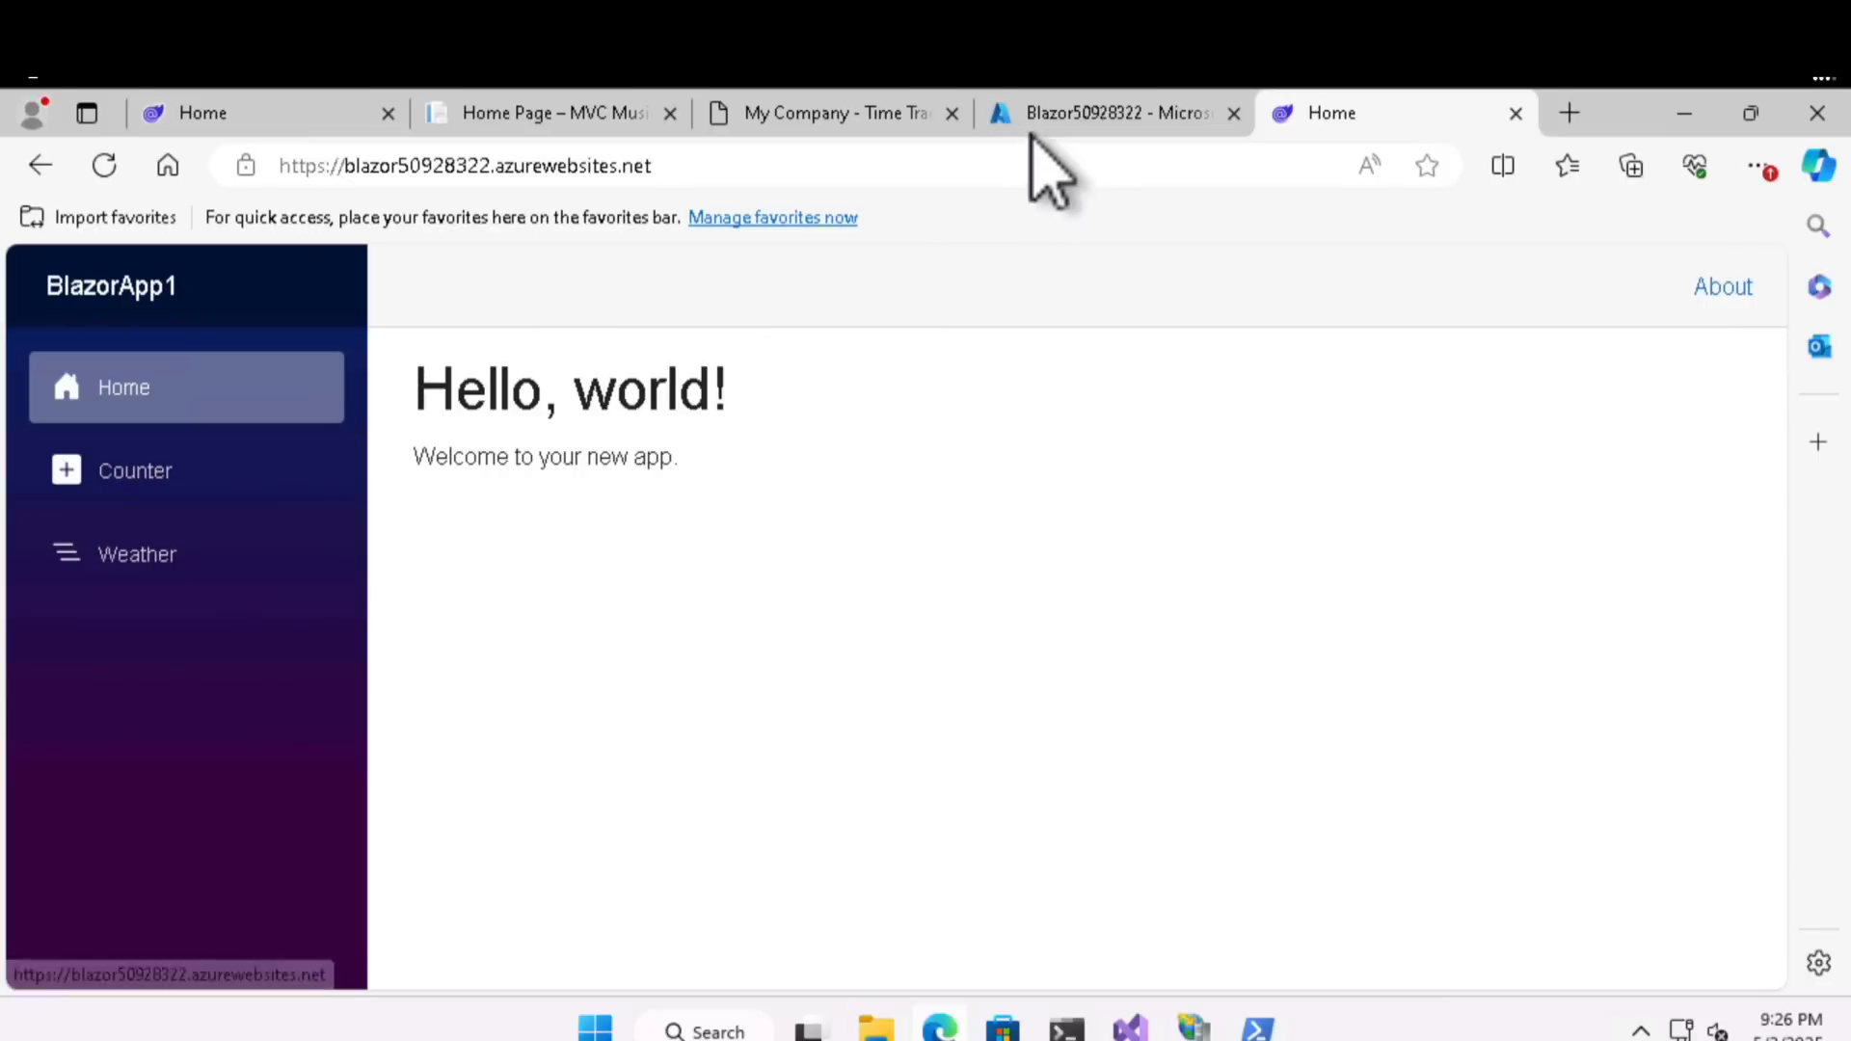
- Compare the Blazor50928322 web app's portal overview with its live site and address, ending on the portal overview
{"action": "left_click", "coordinate": [1065, 113]}
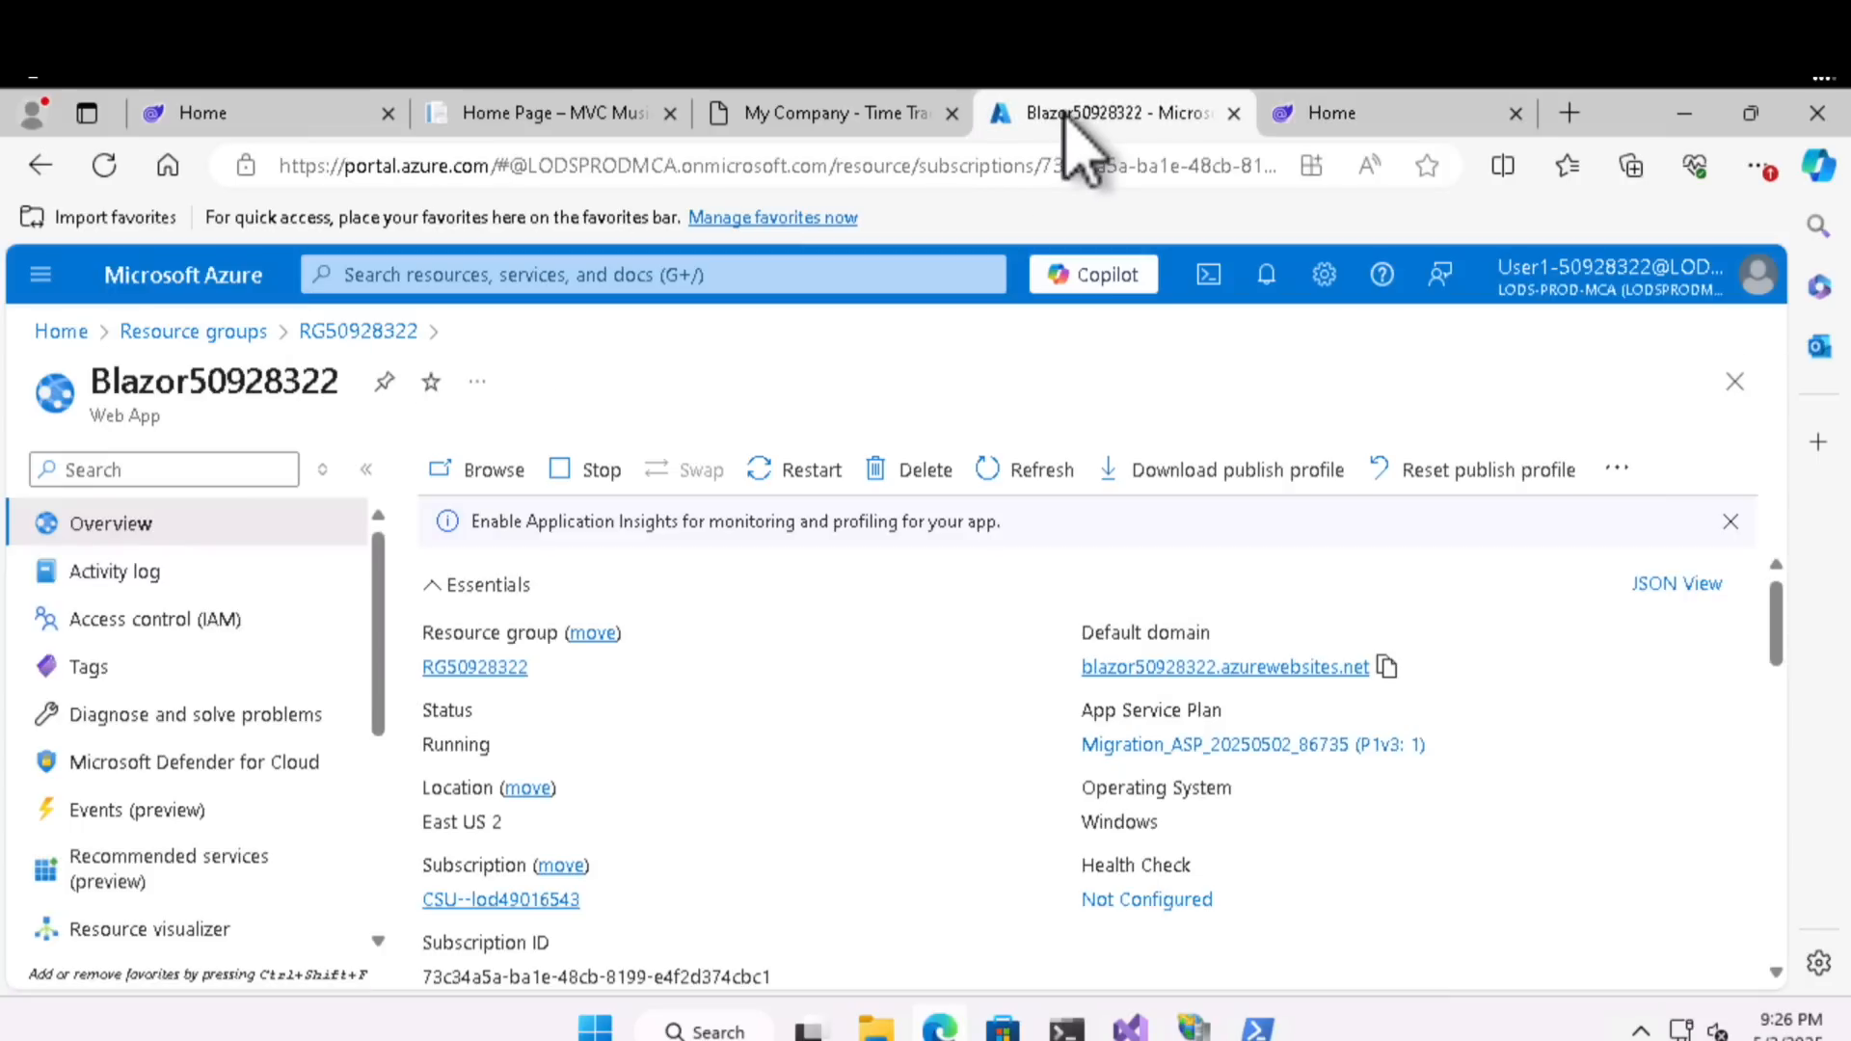
{"action": "left_click", "coordinate": [1314, 118]}
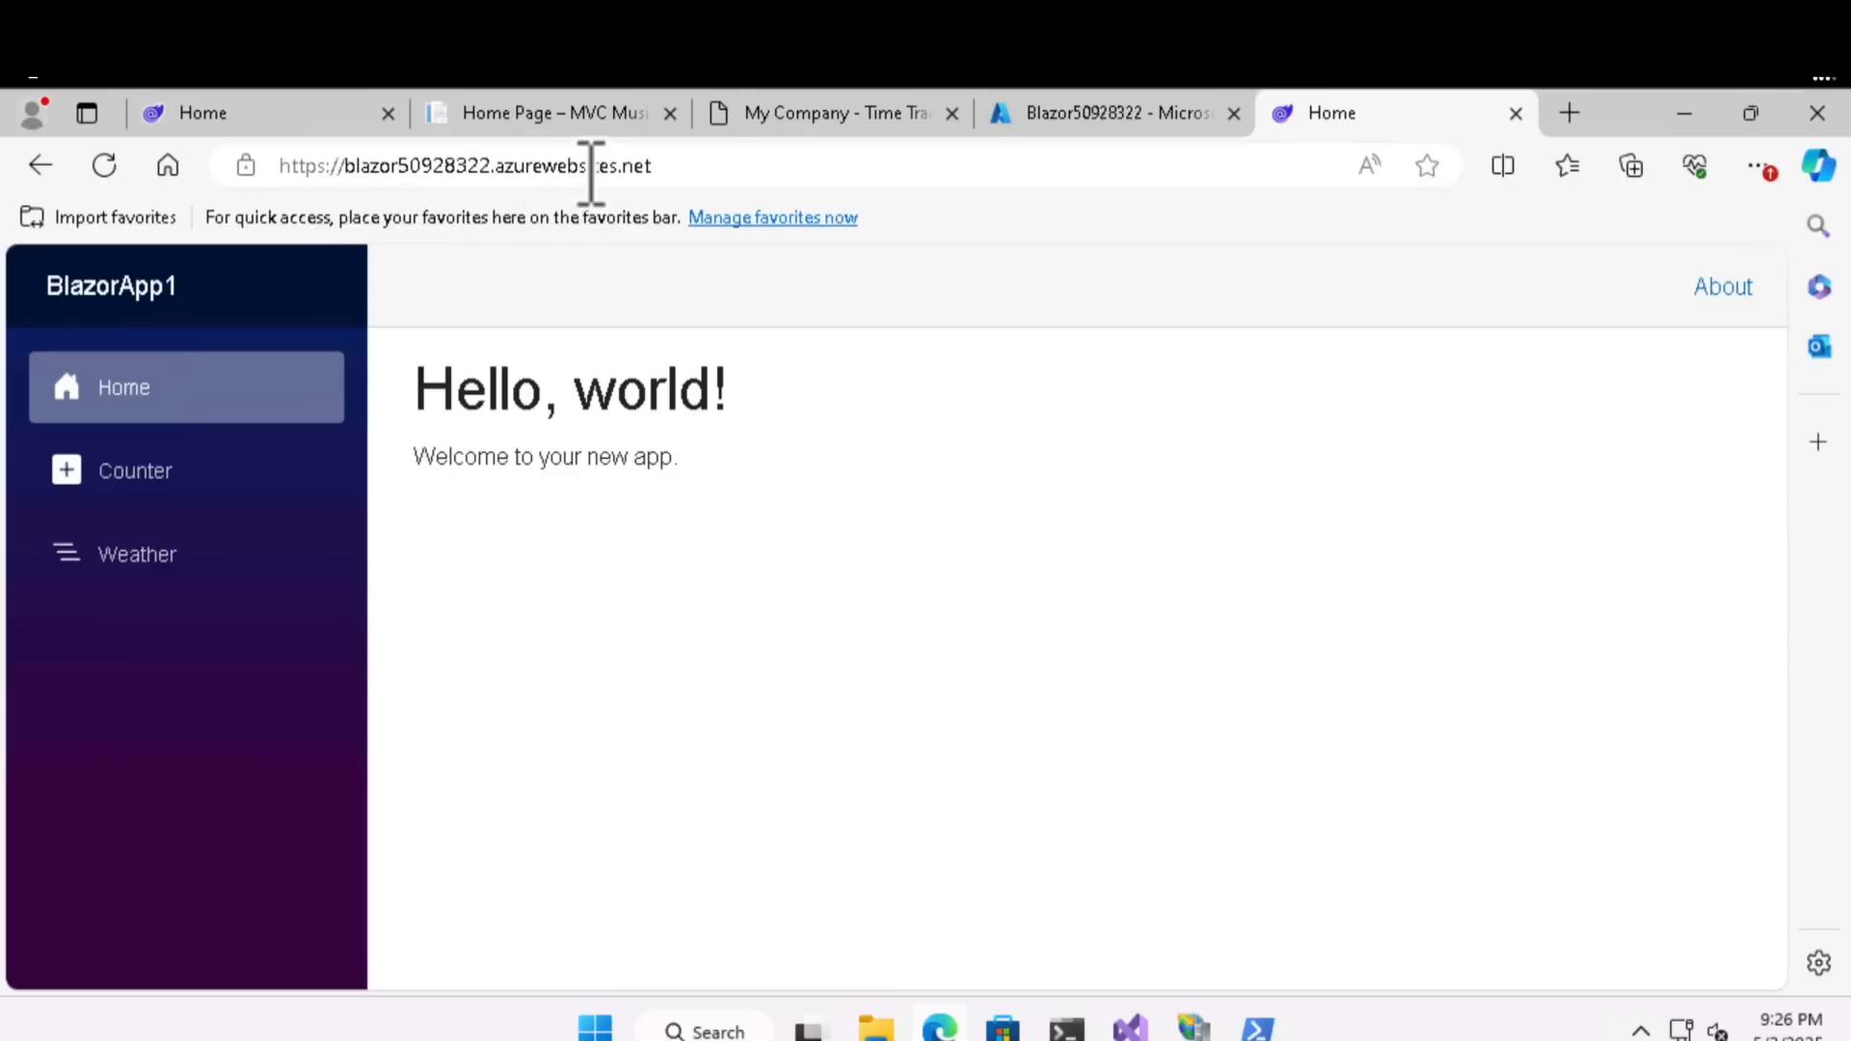
{"action": "left_click", "coordinate": [1056, 116]}
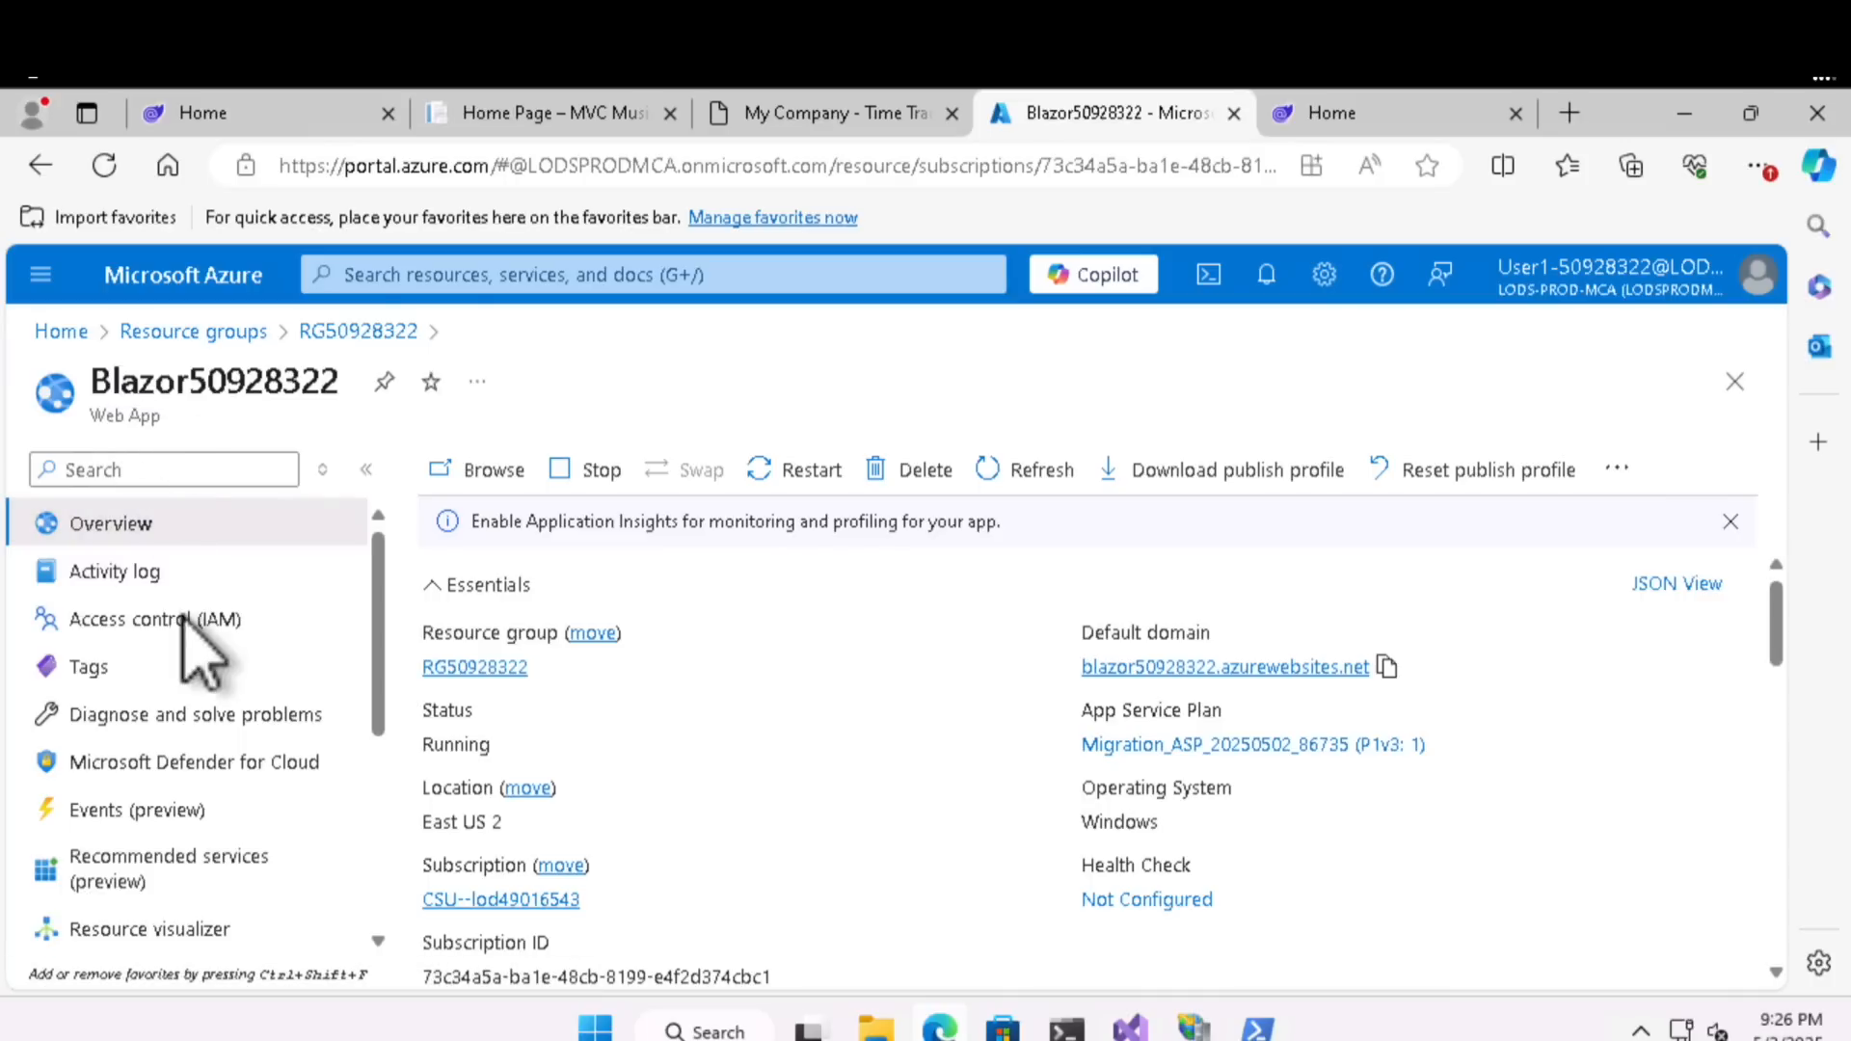
- Open the web app's Scale out (App Service plan) settings and choose Automatic as the scale out method
{"action": "scroll", "coordinate": [183, 622], "scroll_direction": "down", "scroll_amount": 3}
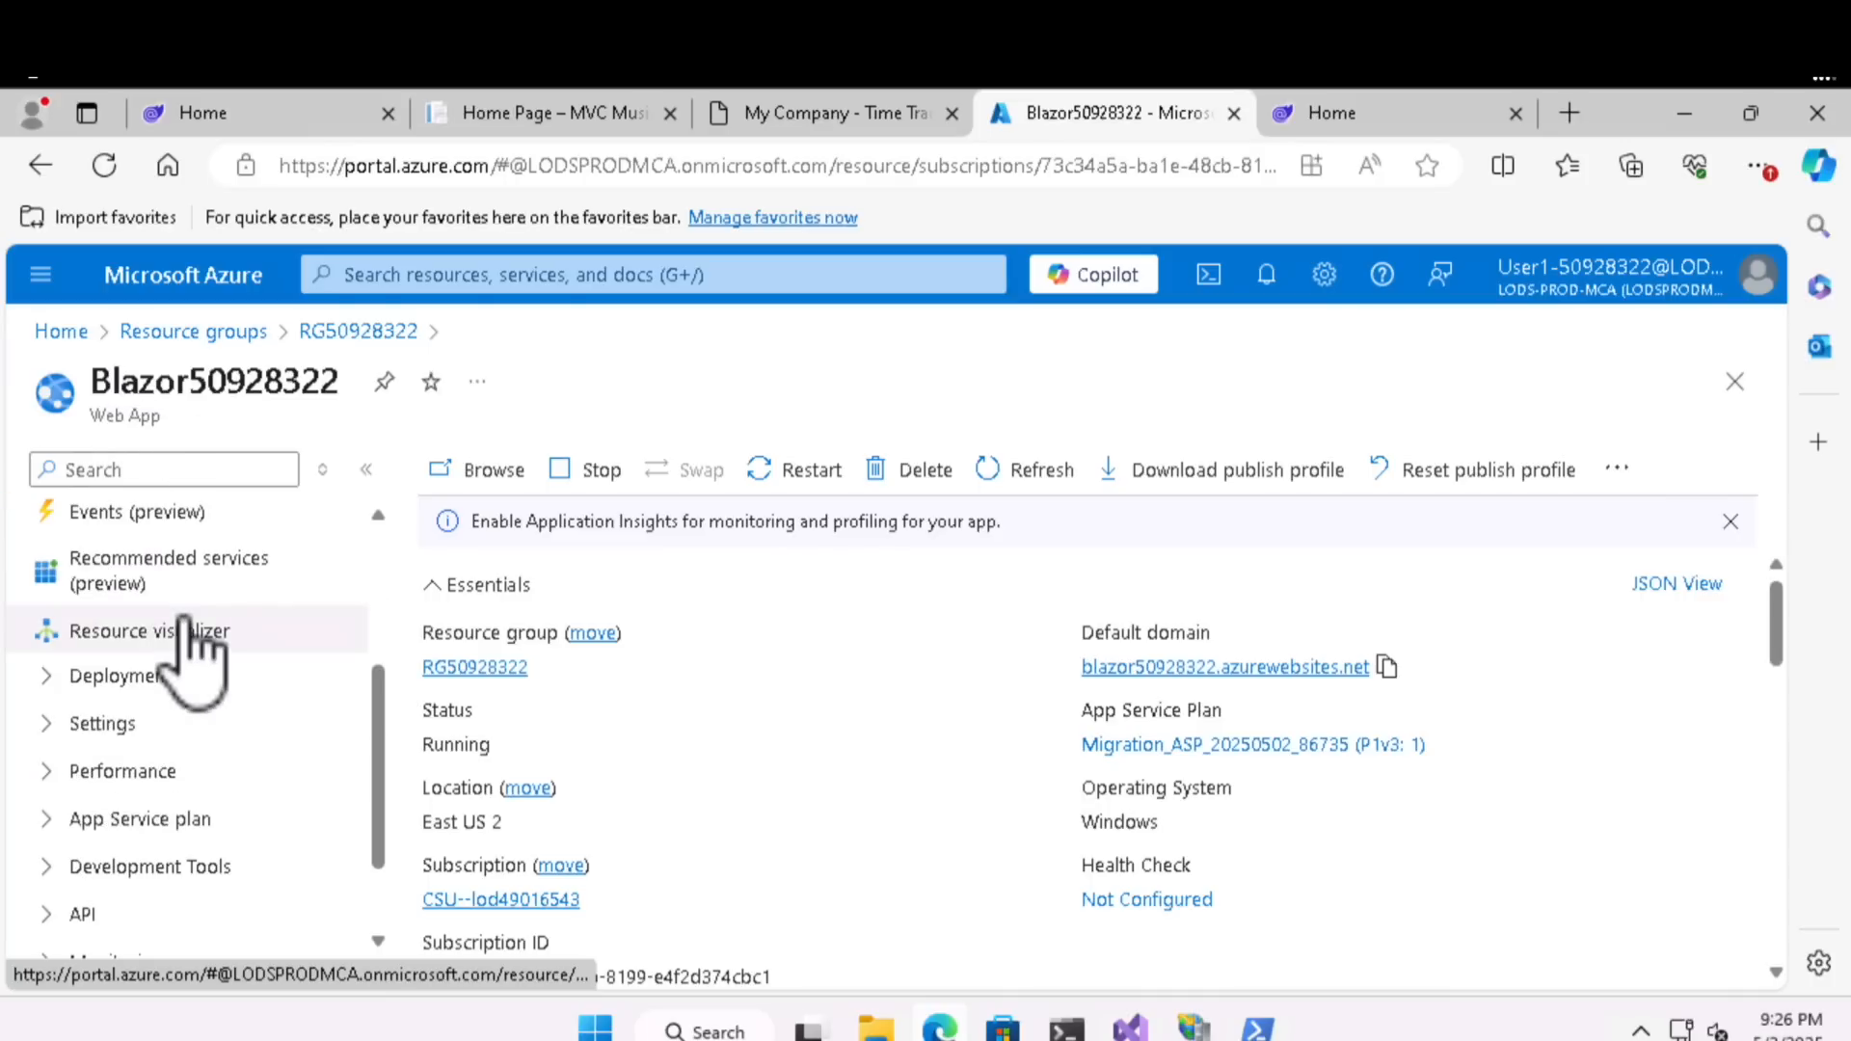
{"action": "left_click", "coordinate": [58, 728]}
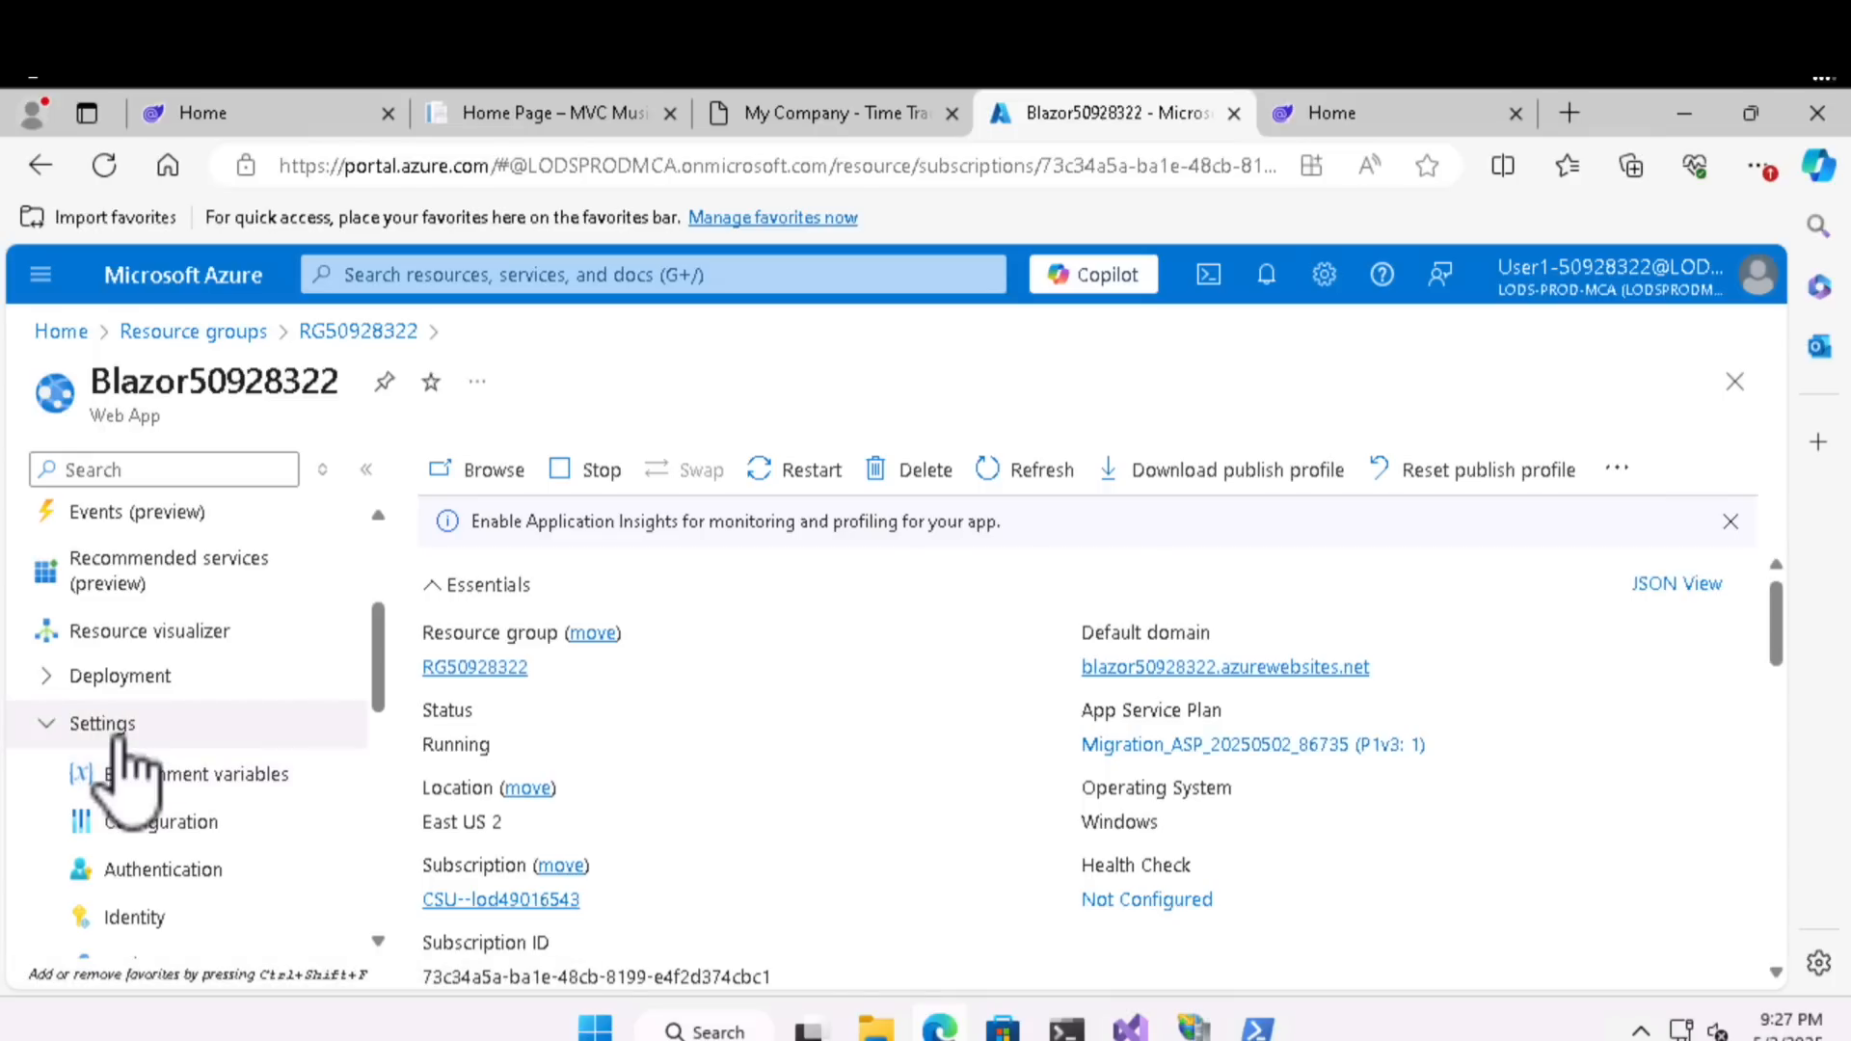
{"action": "scroll", "coordinate": [206, 825], "scroll_direction": "down", "scroll_amount": 3}
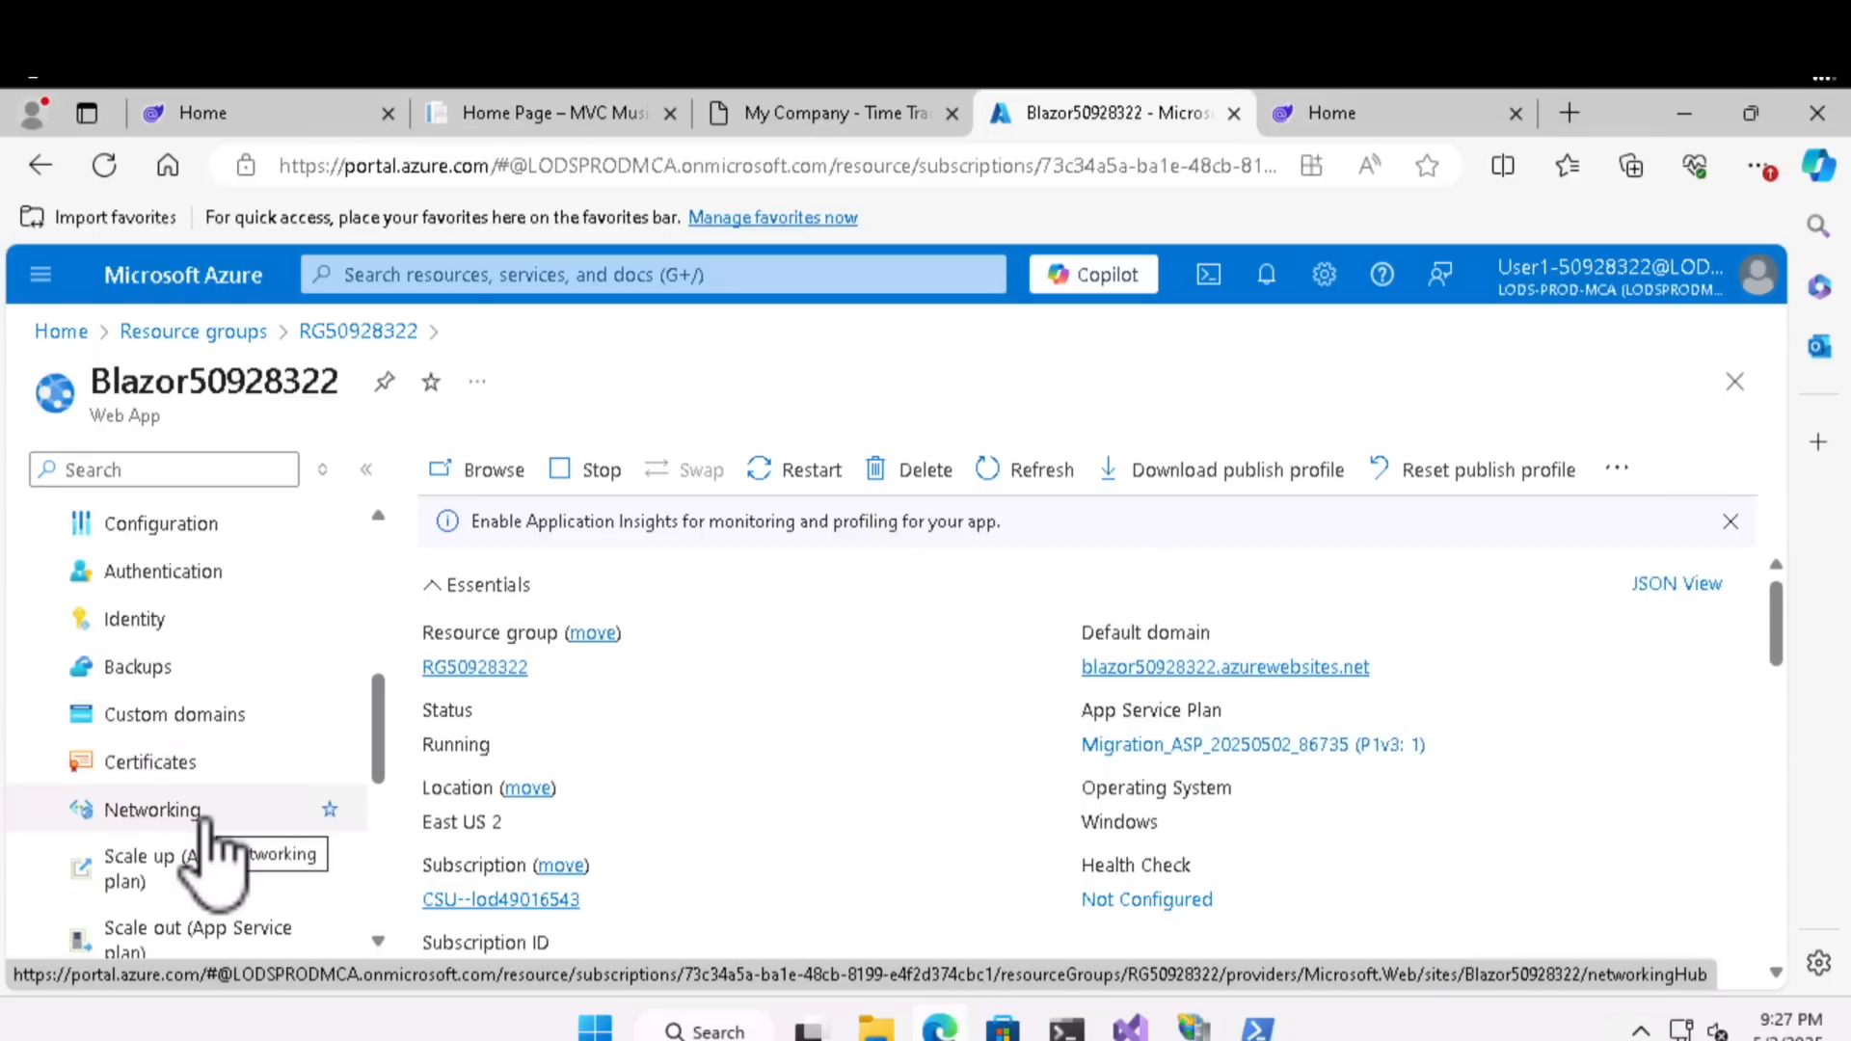
{"action": "left_click", "coordinate": [200, 938]}
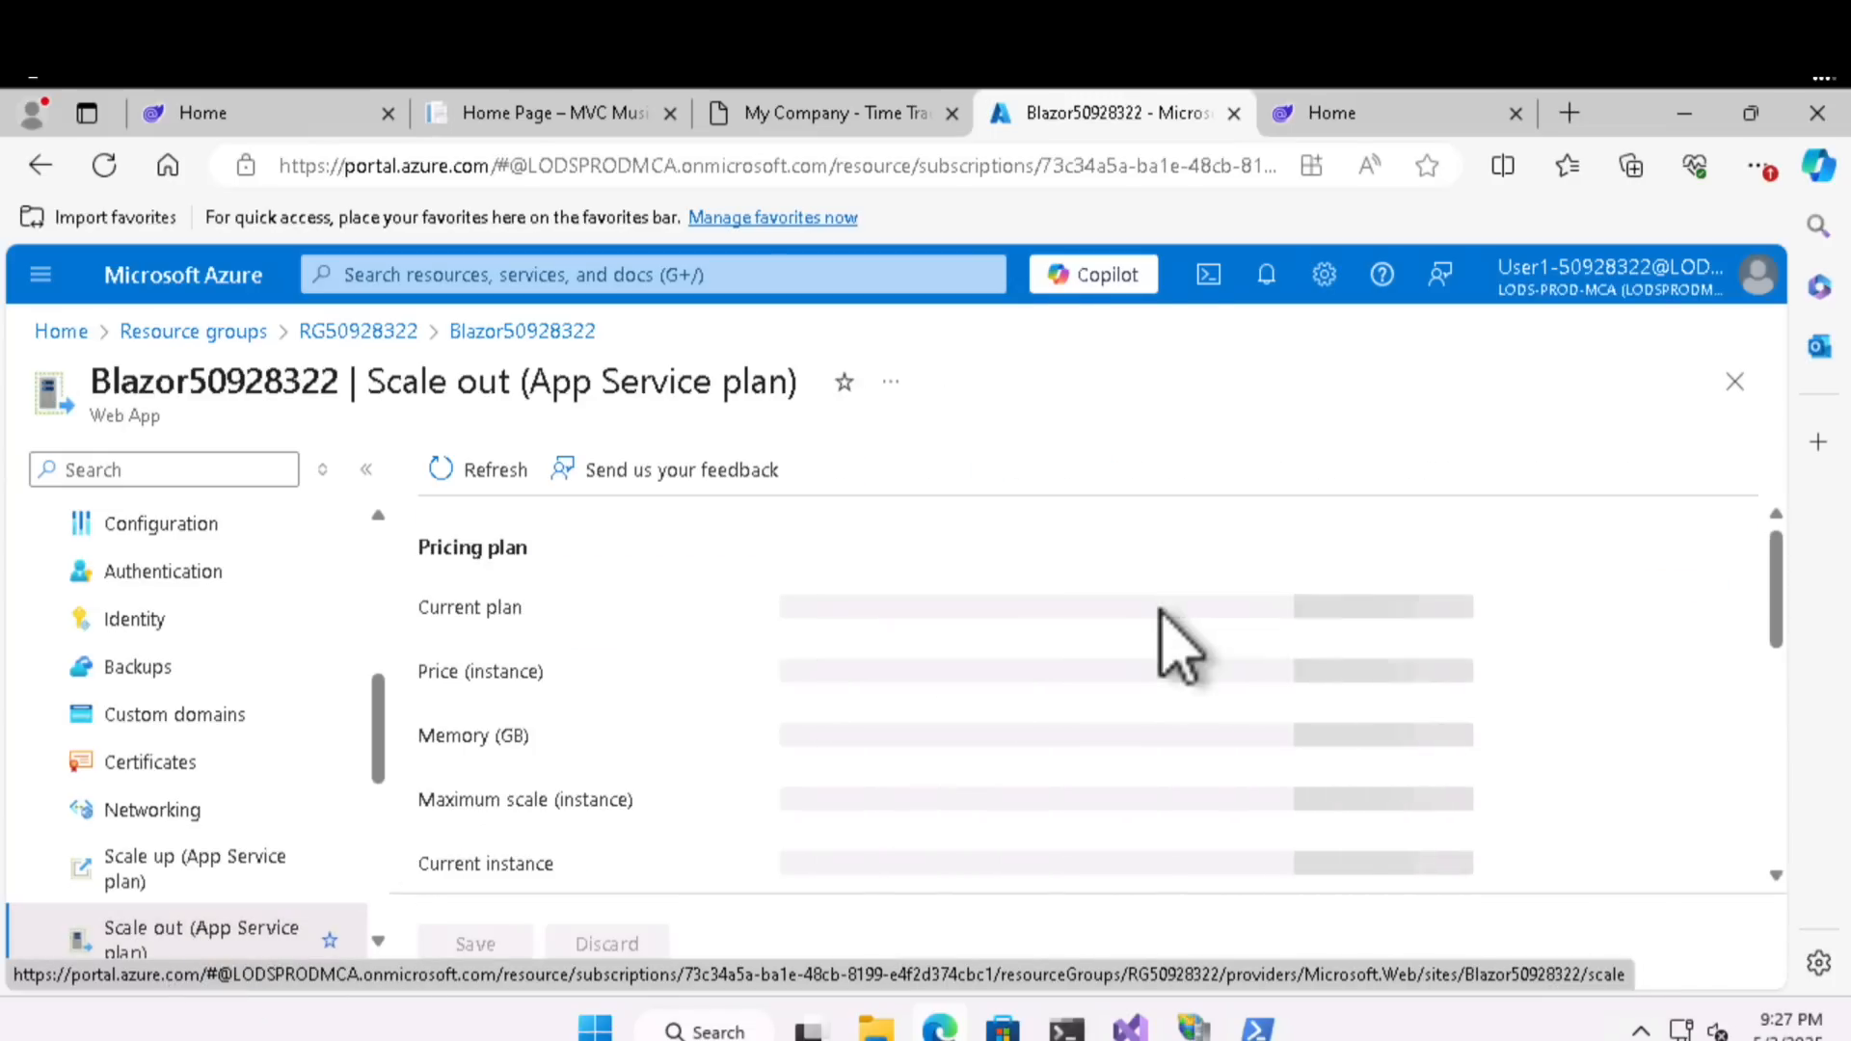
{"action": "scroll", "coordinate": [1239, 723], "scroll_direction": "down", "scroll_amount": 5}
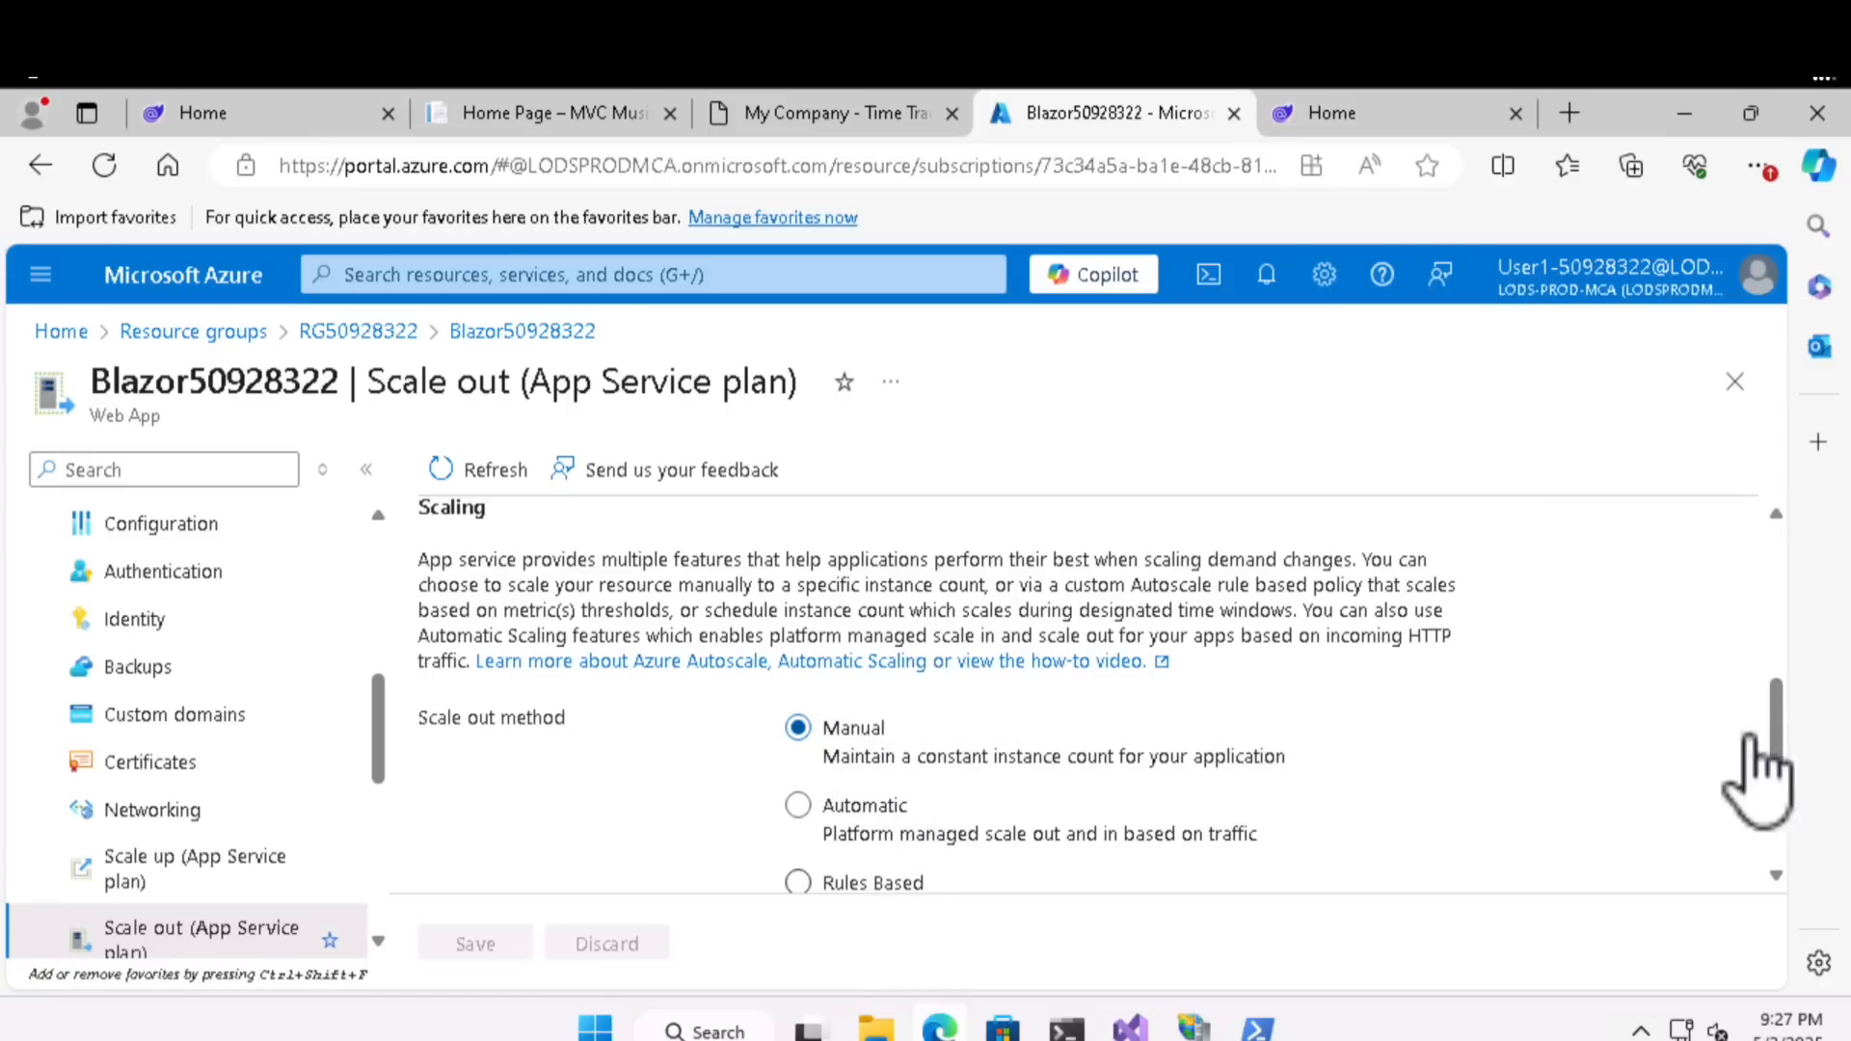
{"action": "left_click_drag", "start_coordinate": [1777, 765], "coordinate": [1782, 814]}
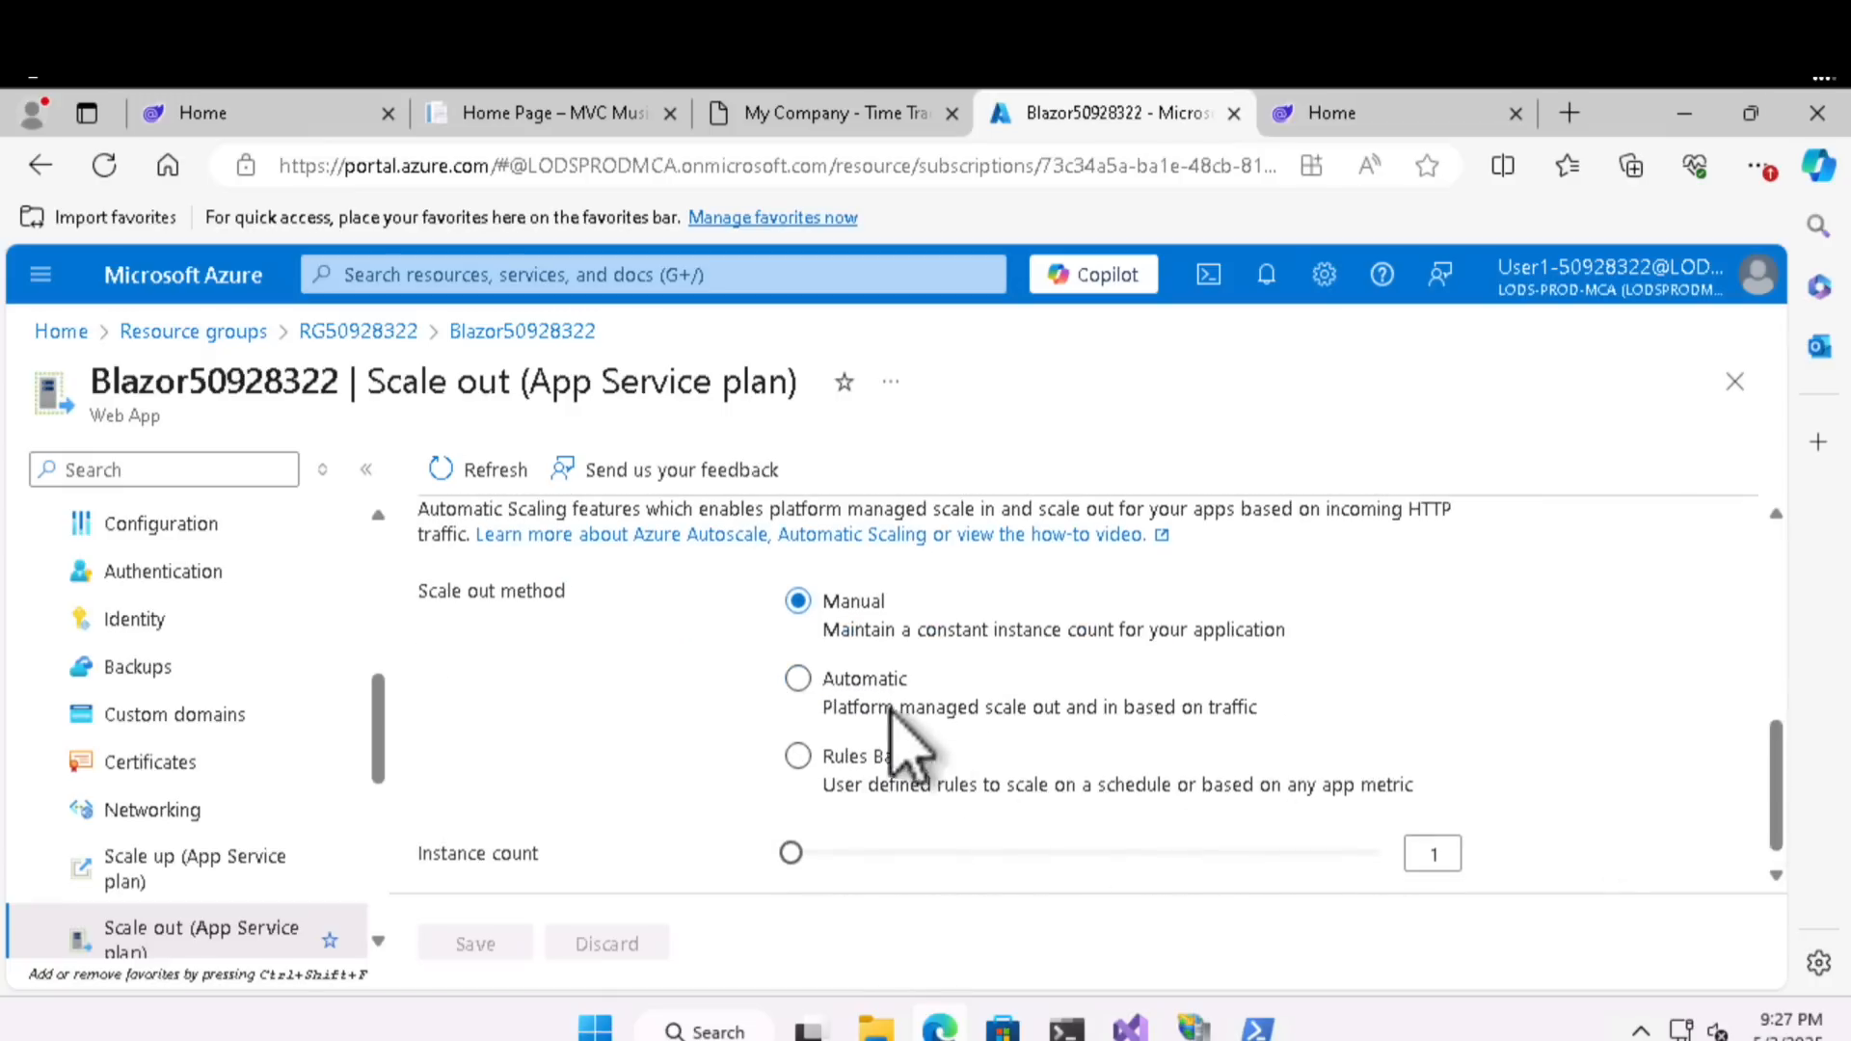
{"action": "left_click", "coordinate": [863, 683]}
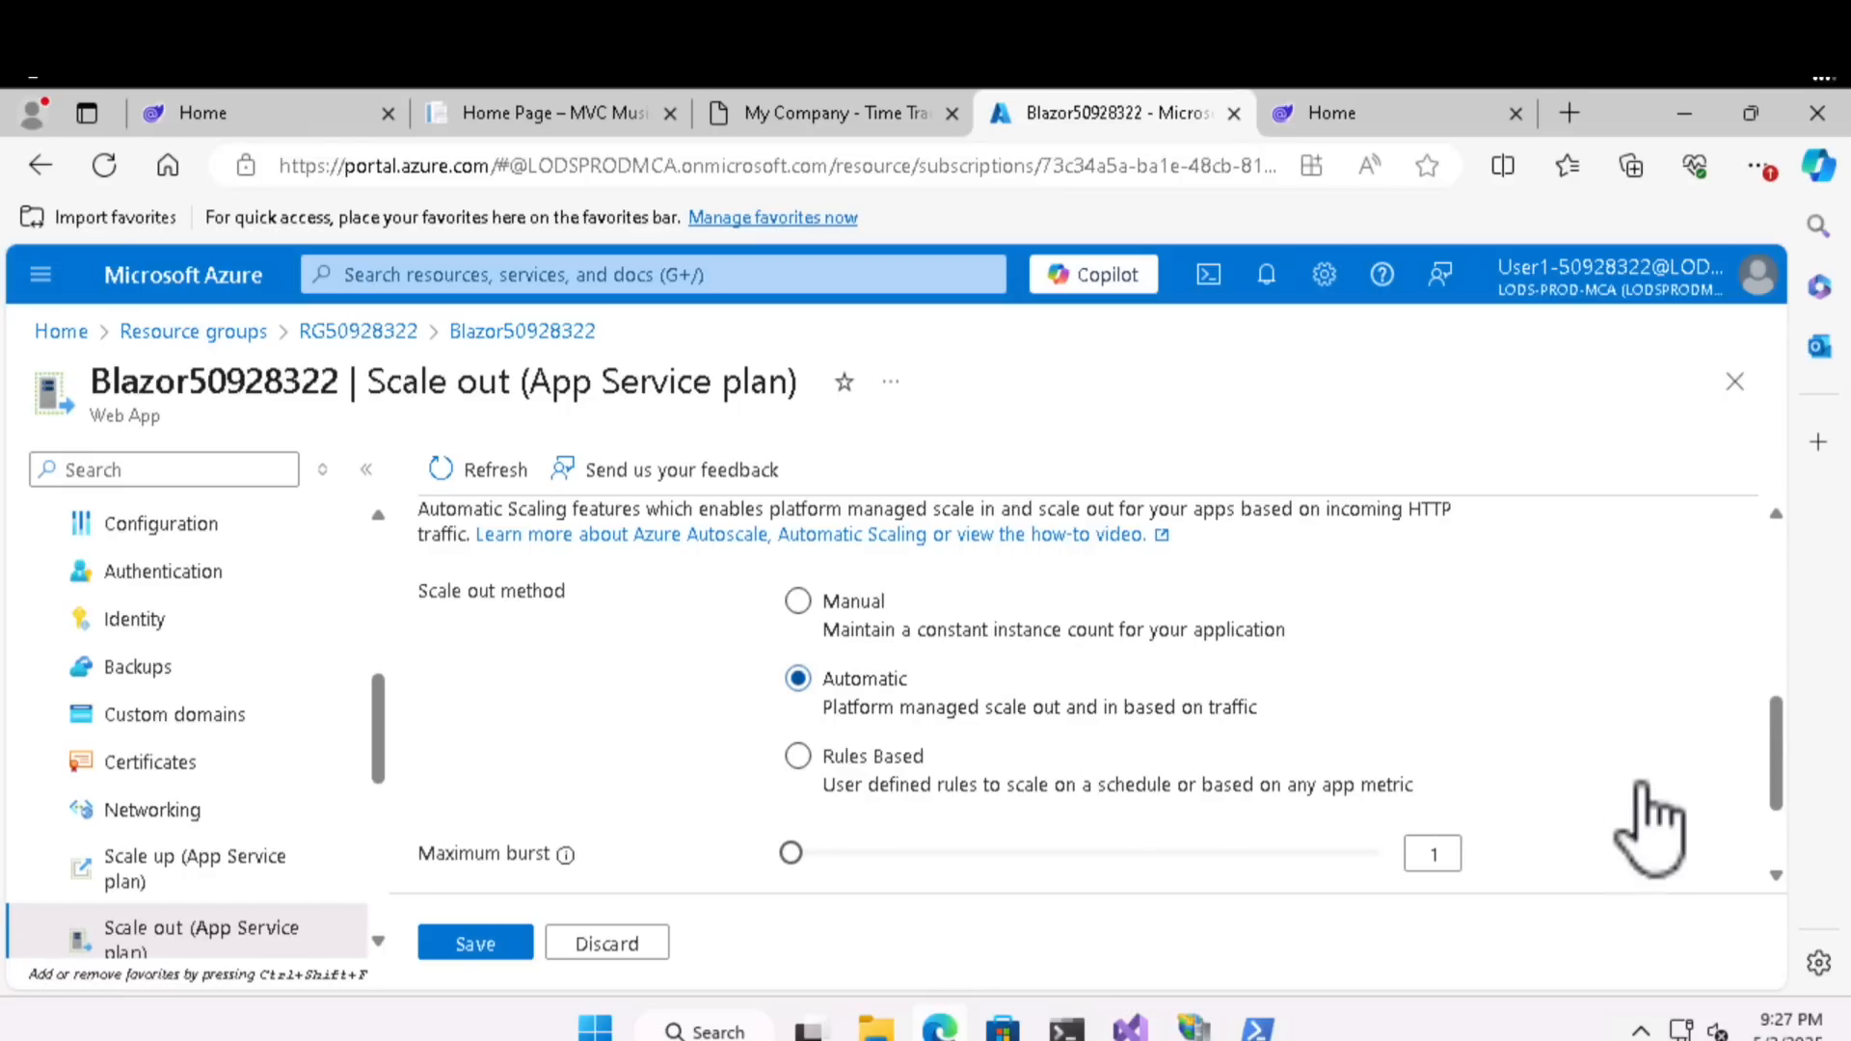
- Set the maximum burst to 3, enforce a scale out limit with a maximum of 3, and save the scaling settings
{"action": "left_click_drag", "start_coordinate": [1774, 724], "coordinate": [1302, 694]}
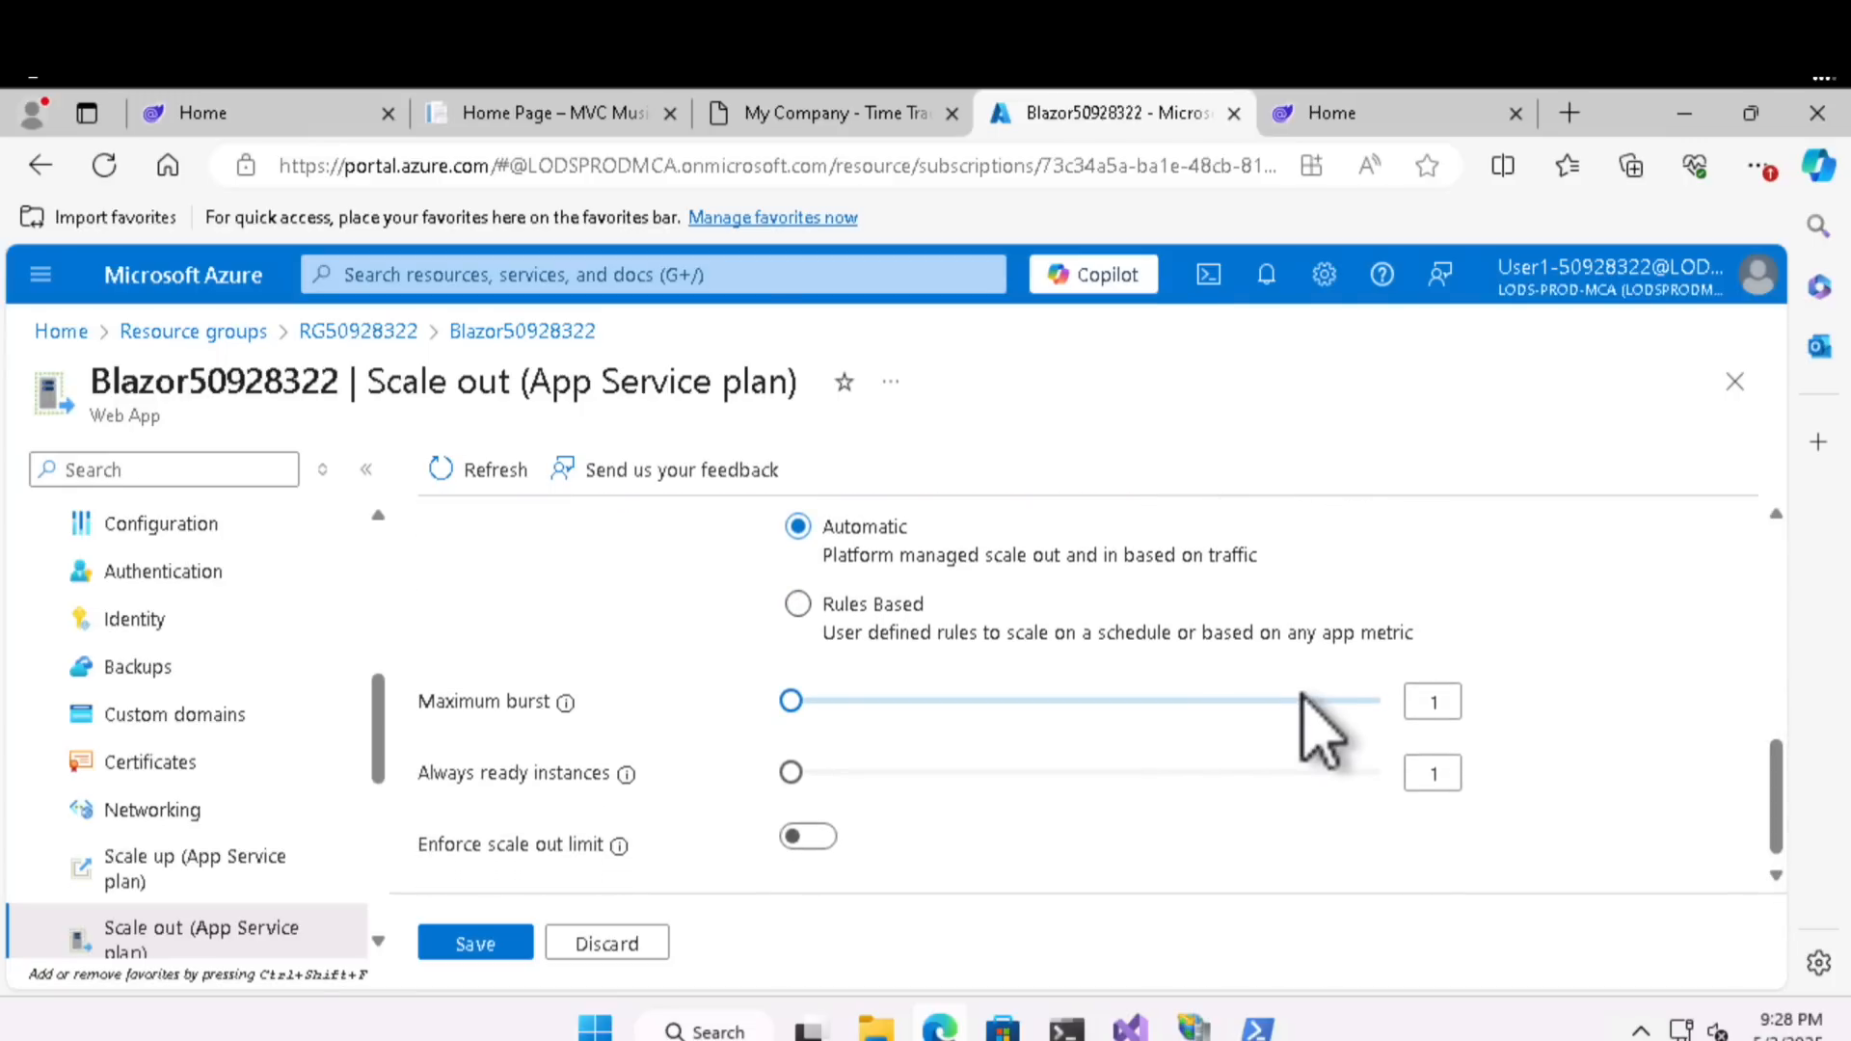
{"action": "left_click", "coordinate": [1414, 704]}
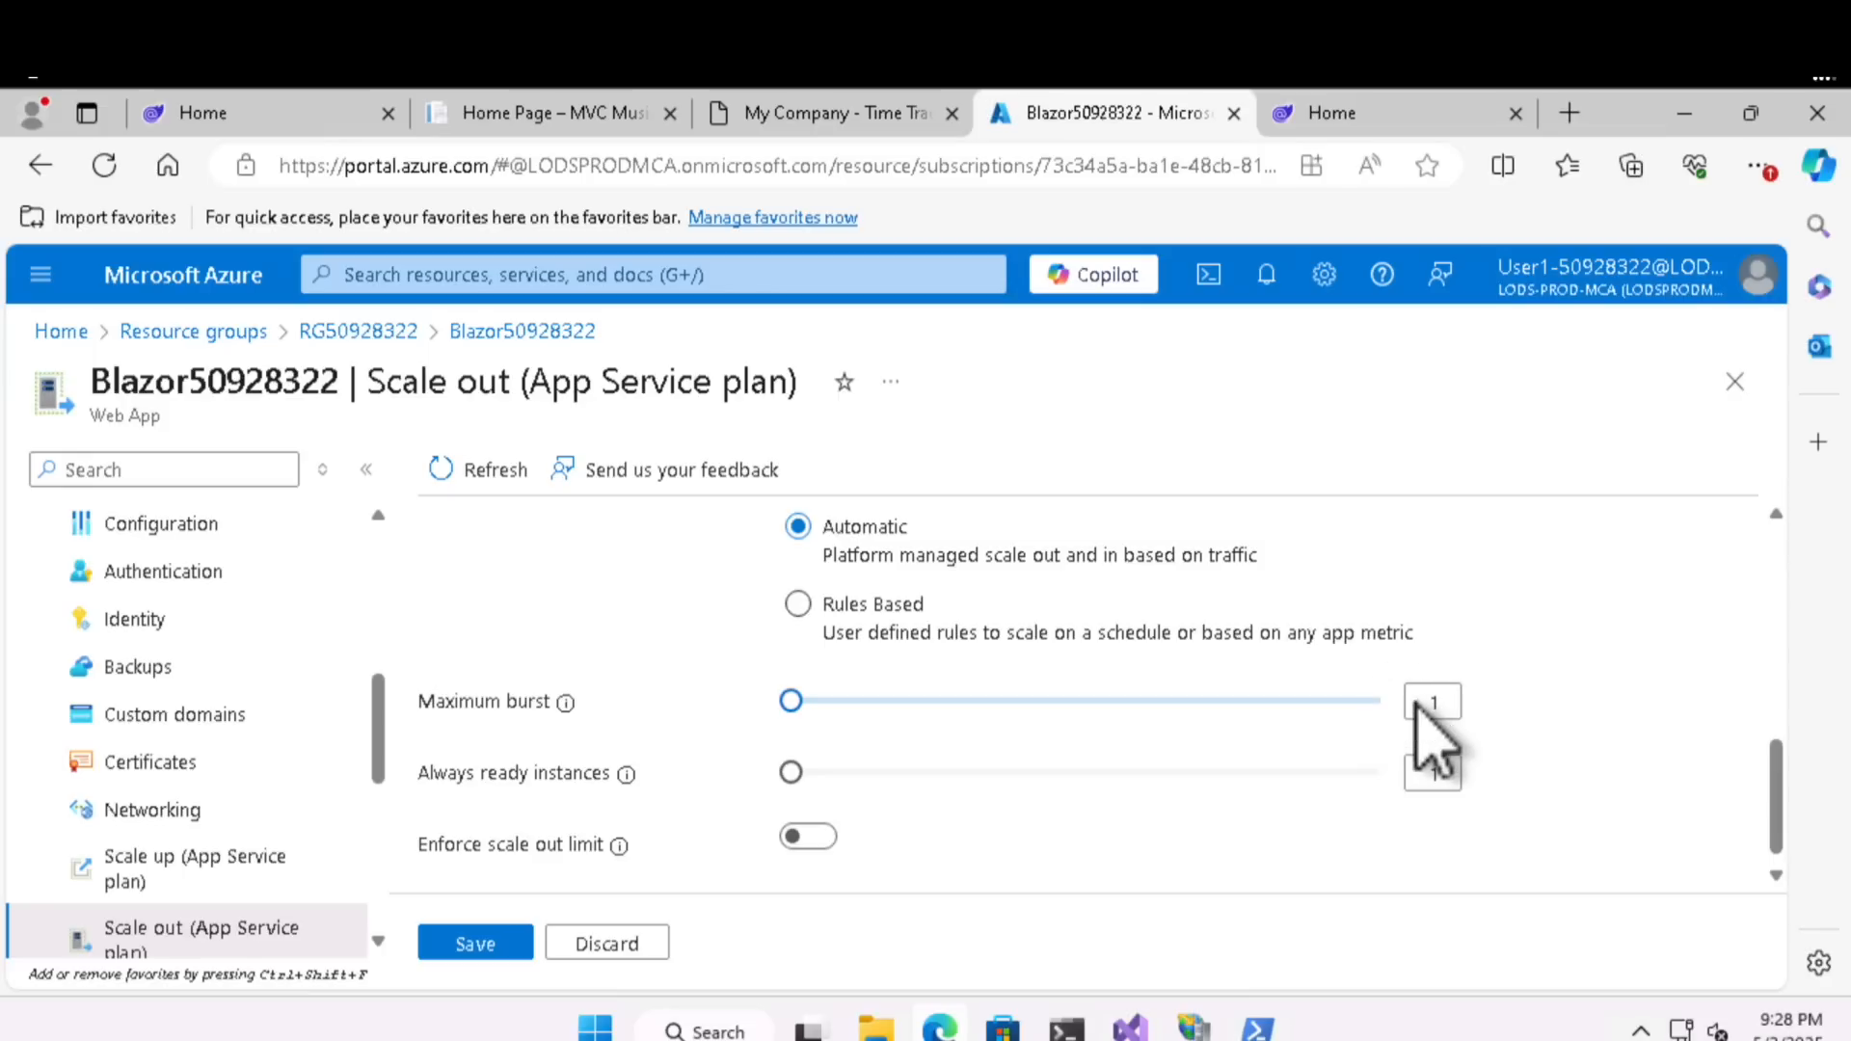
{"action": "left_click", "coordinate": [795, 703]}
{"action": "left_click_drag", "start_coordinate": [797, 704], "coordinate": [834, 704]}
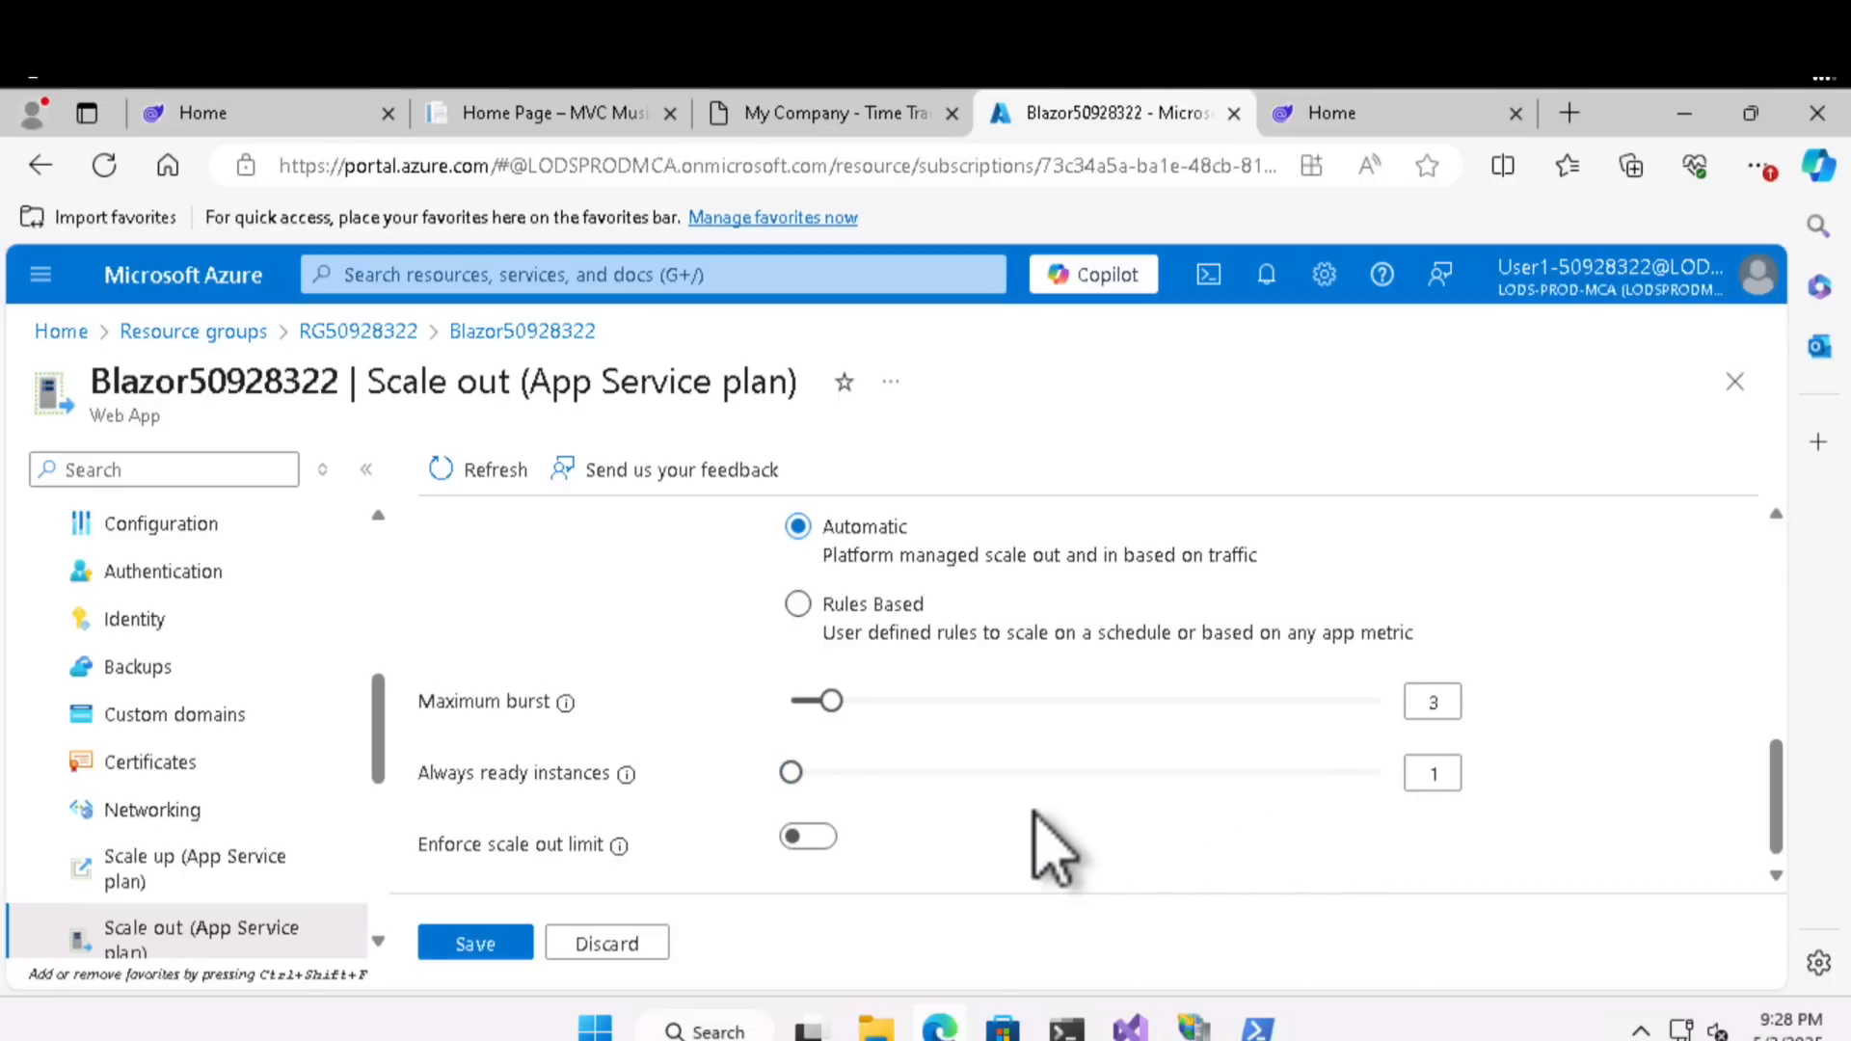
{"action": "left_click", "coordinate": [795, 837]}
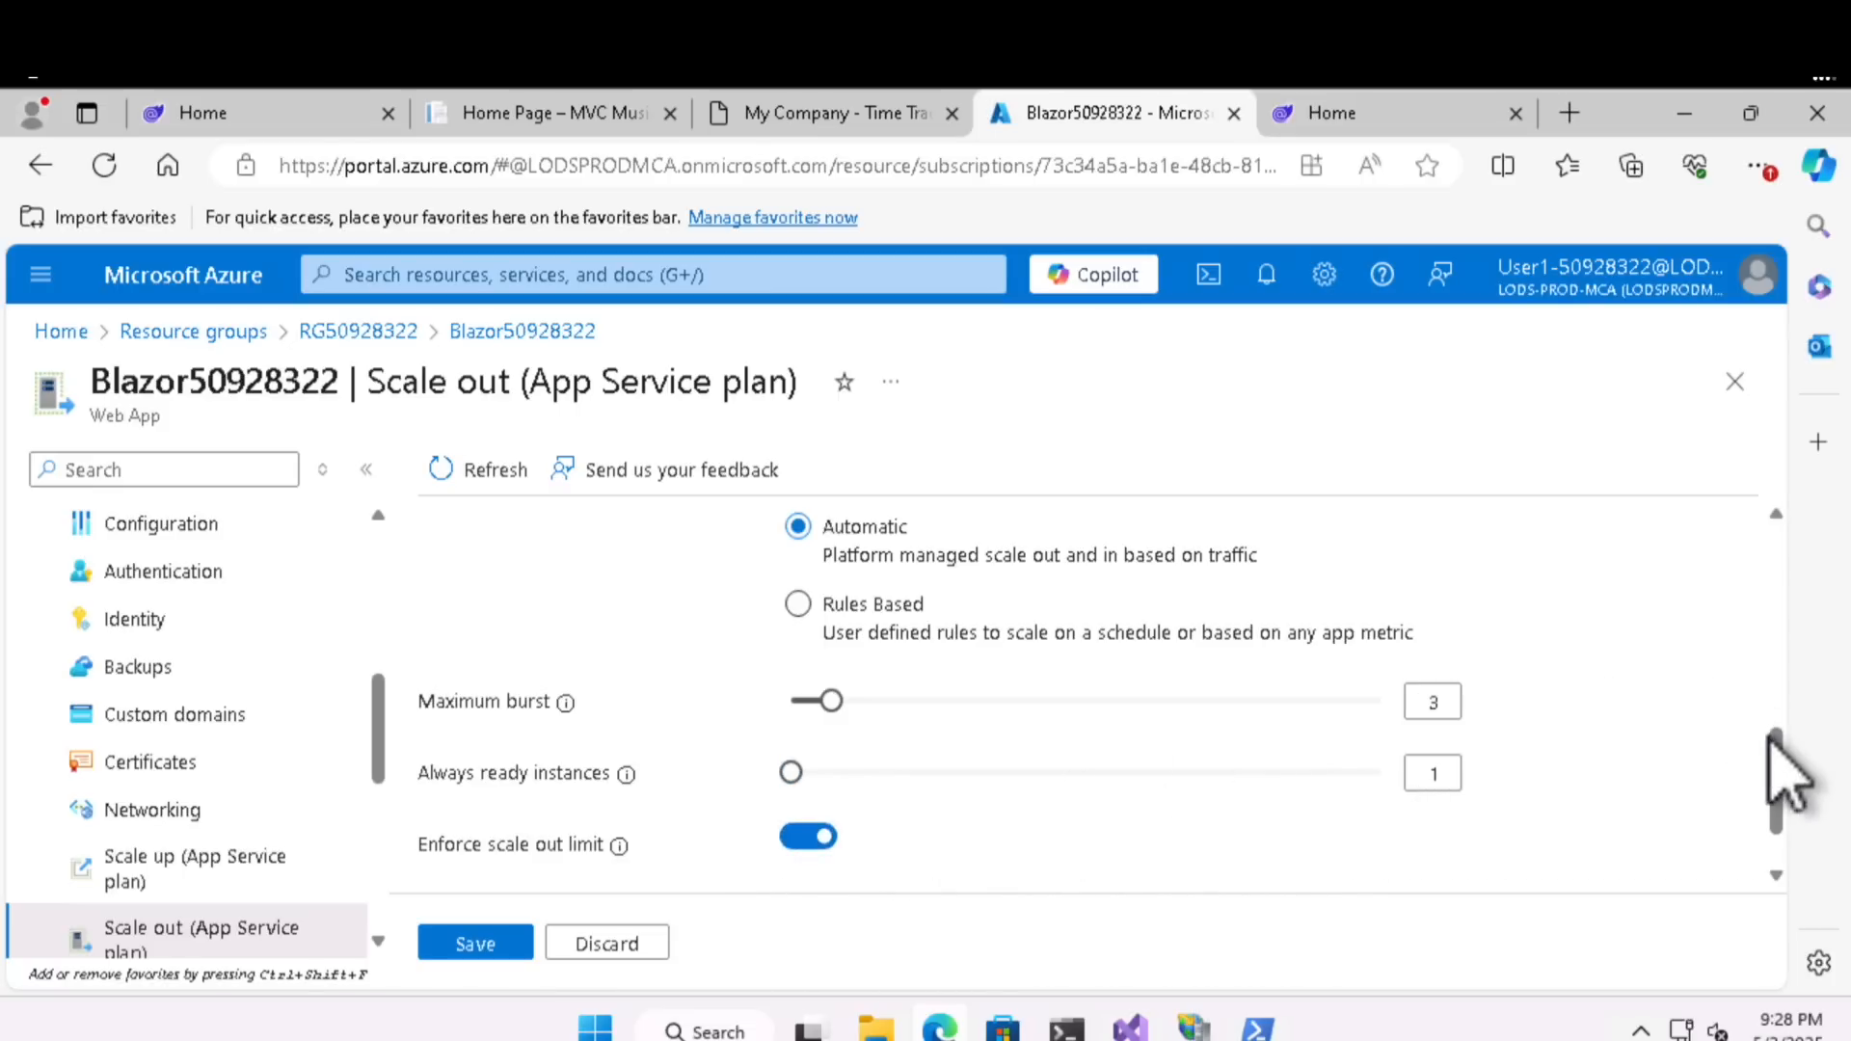
{"action": "scroll", "coordinate": [1789, 830], "scroll_direction": "down", "scroll_amount": 1}
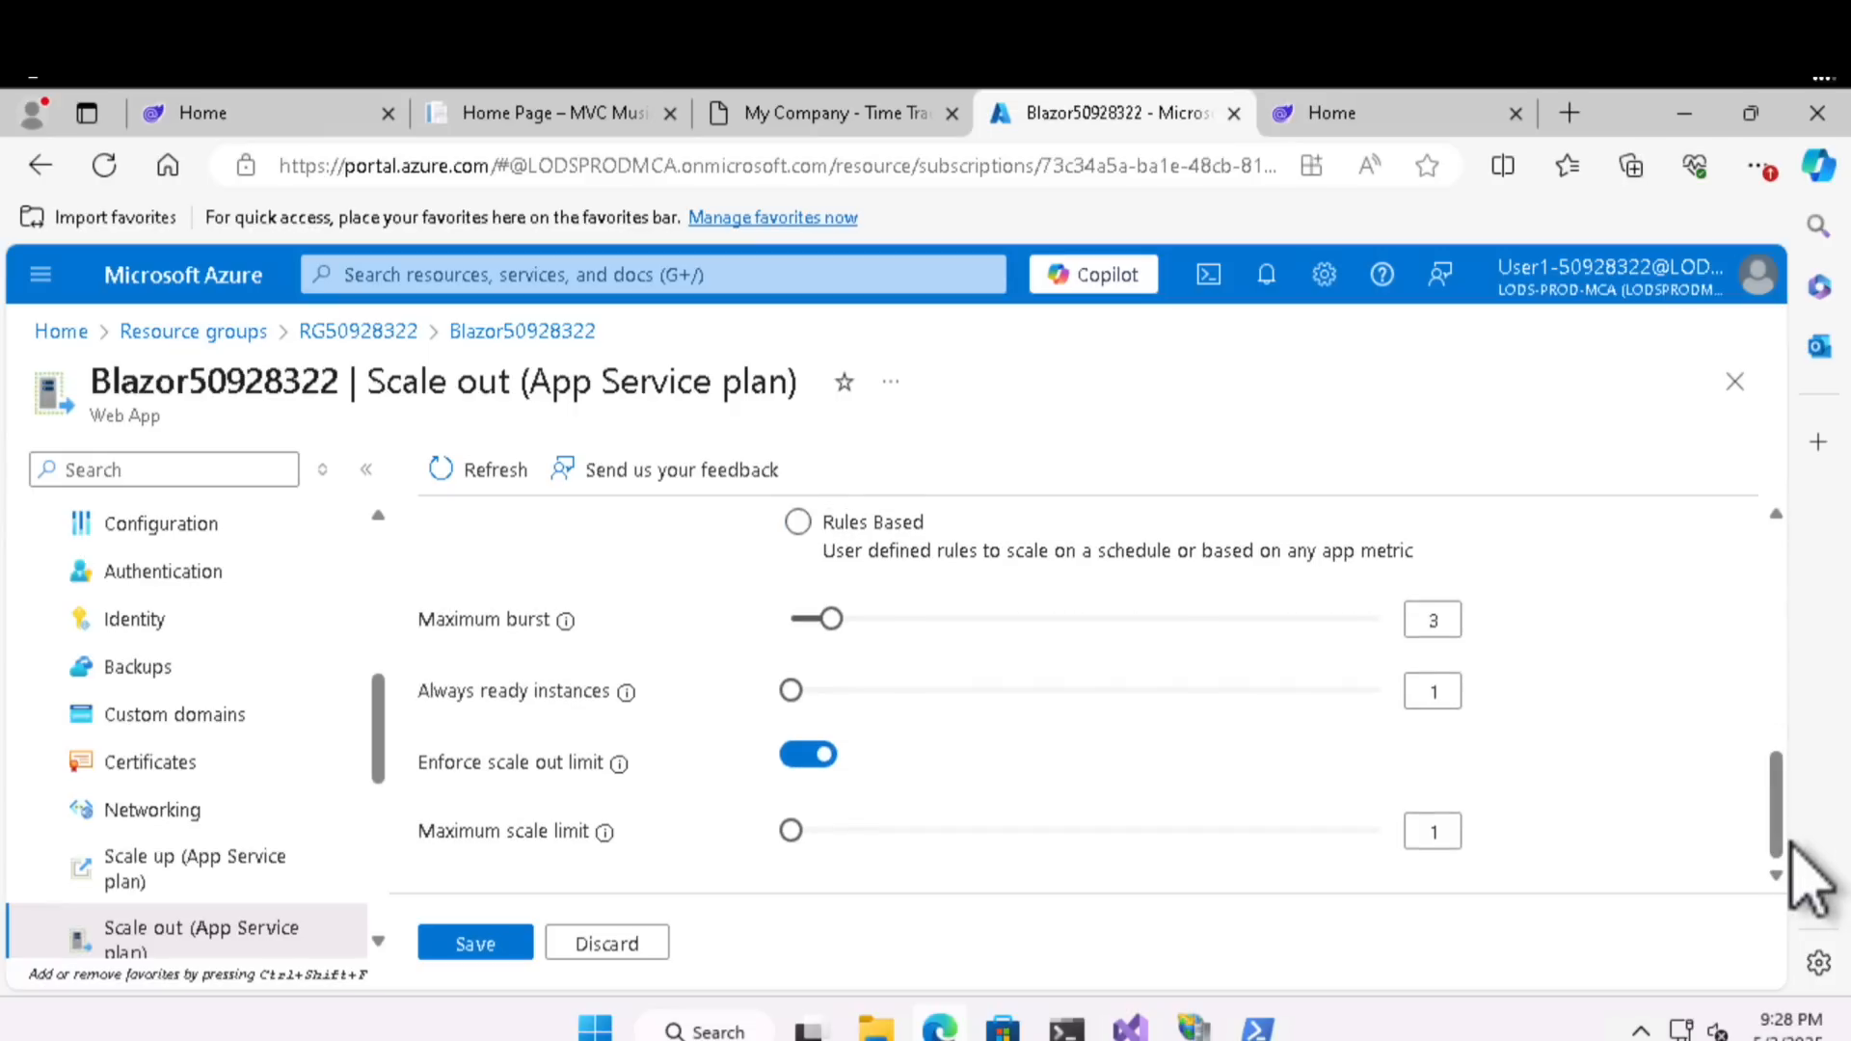
{"action": "left_click_drag", "start_coordinate": [789, 827], "coordinate": [836, 829]}
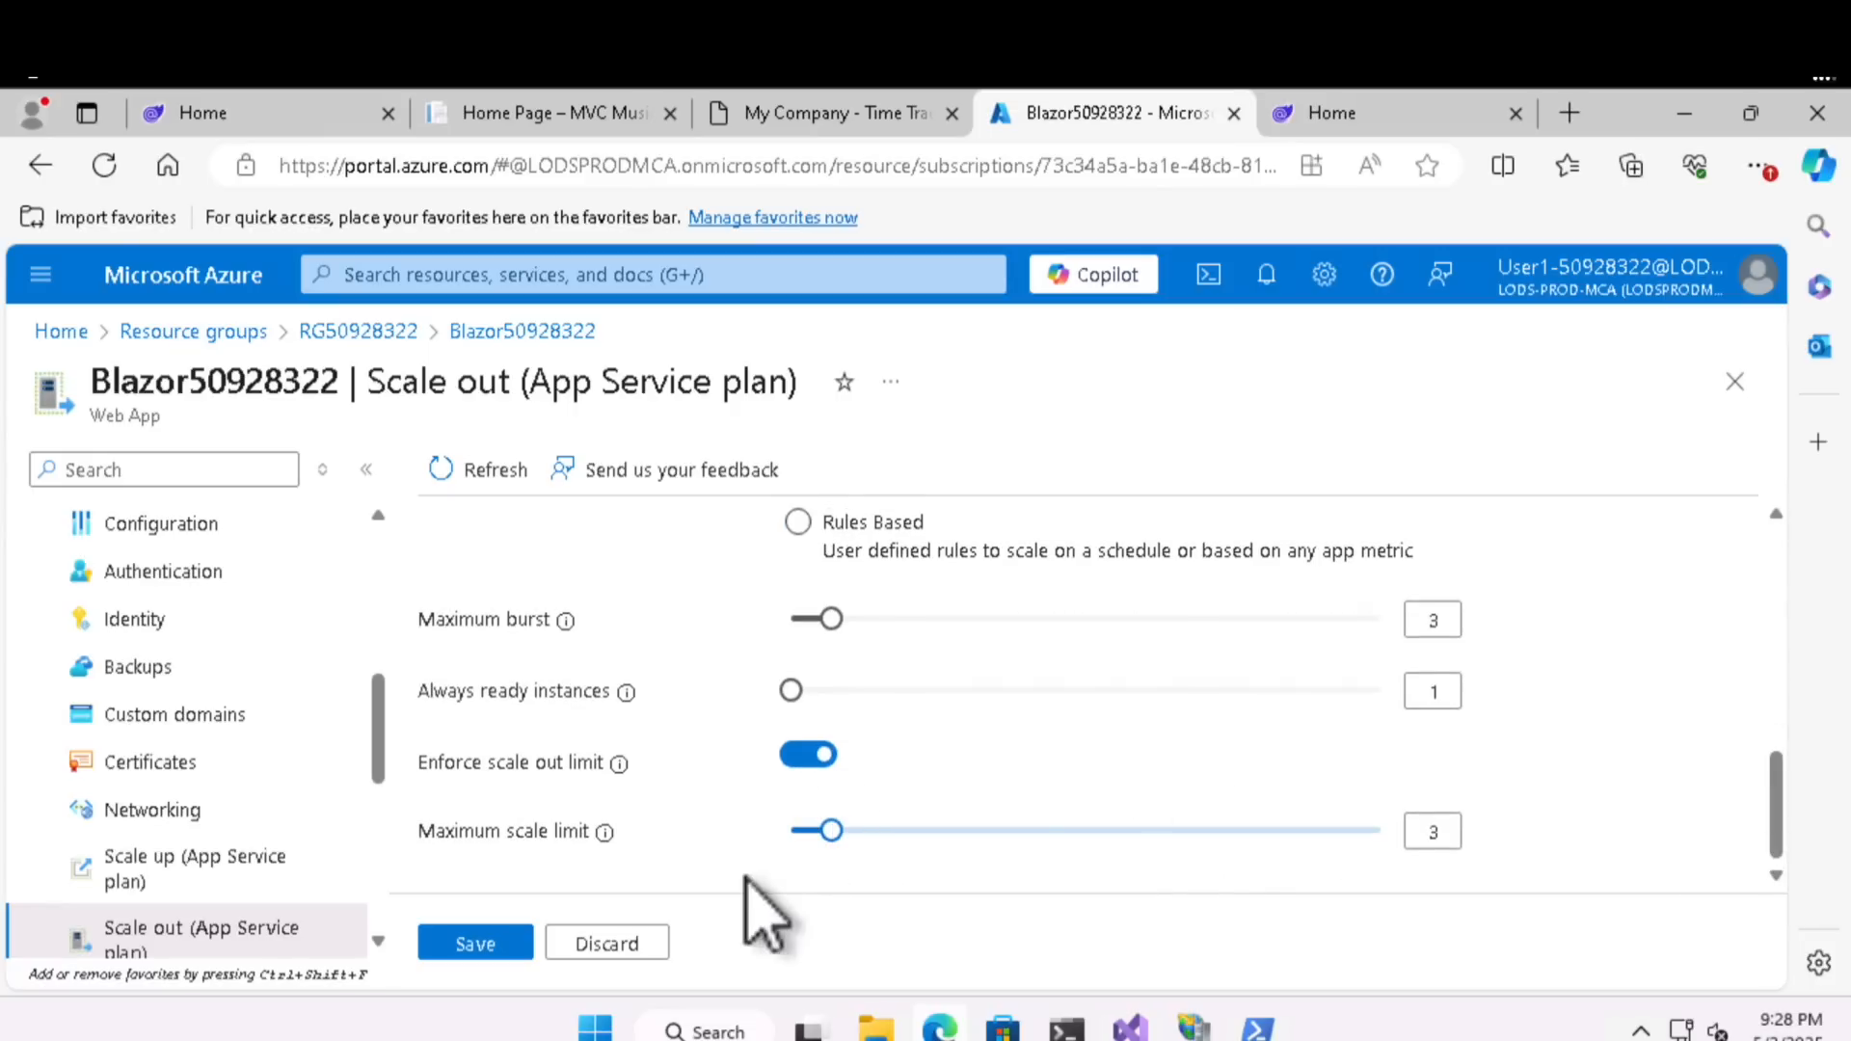
{"action": "left_click", "coordinate": [472, 945]}
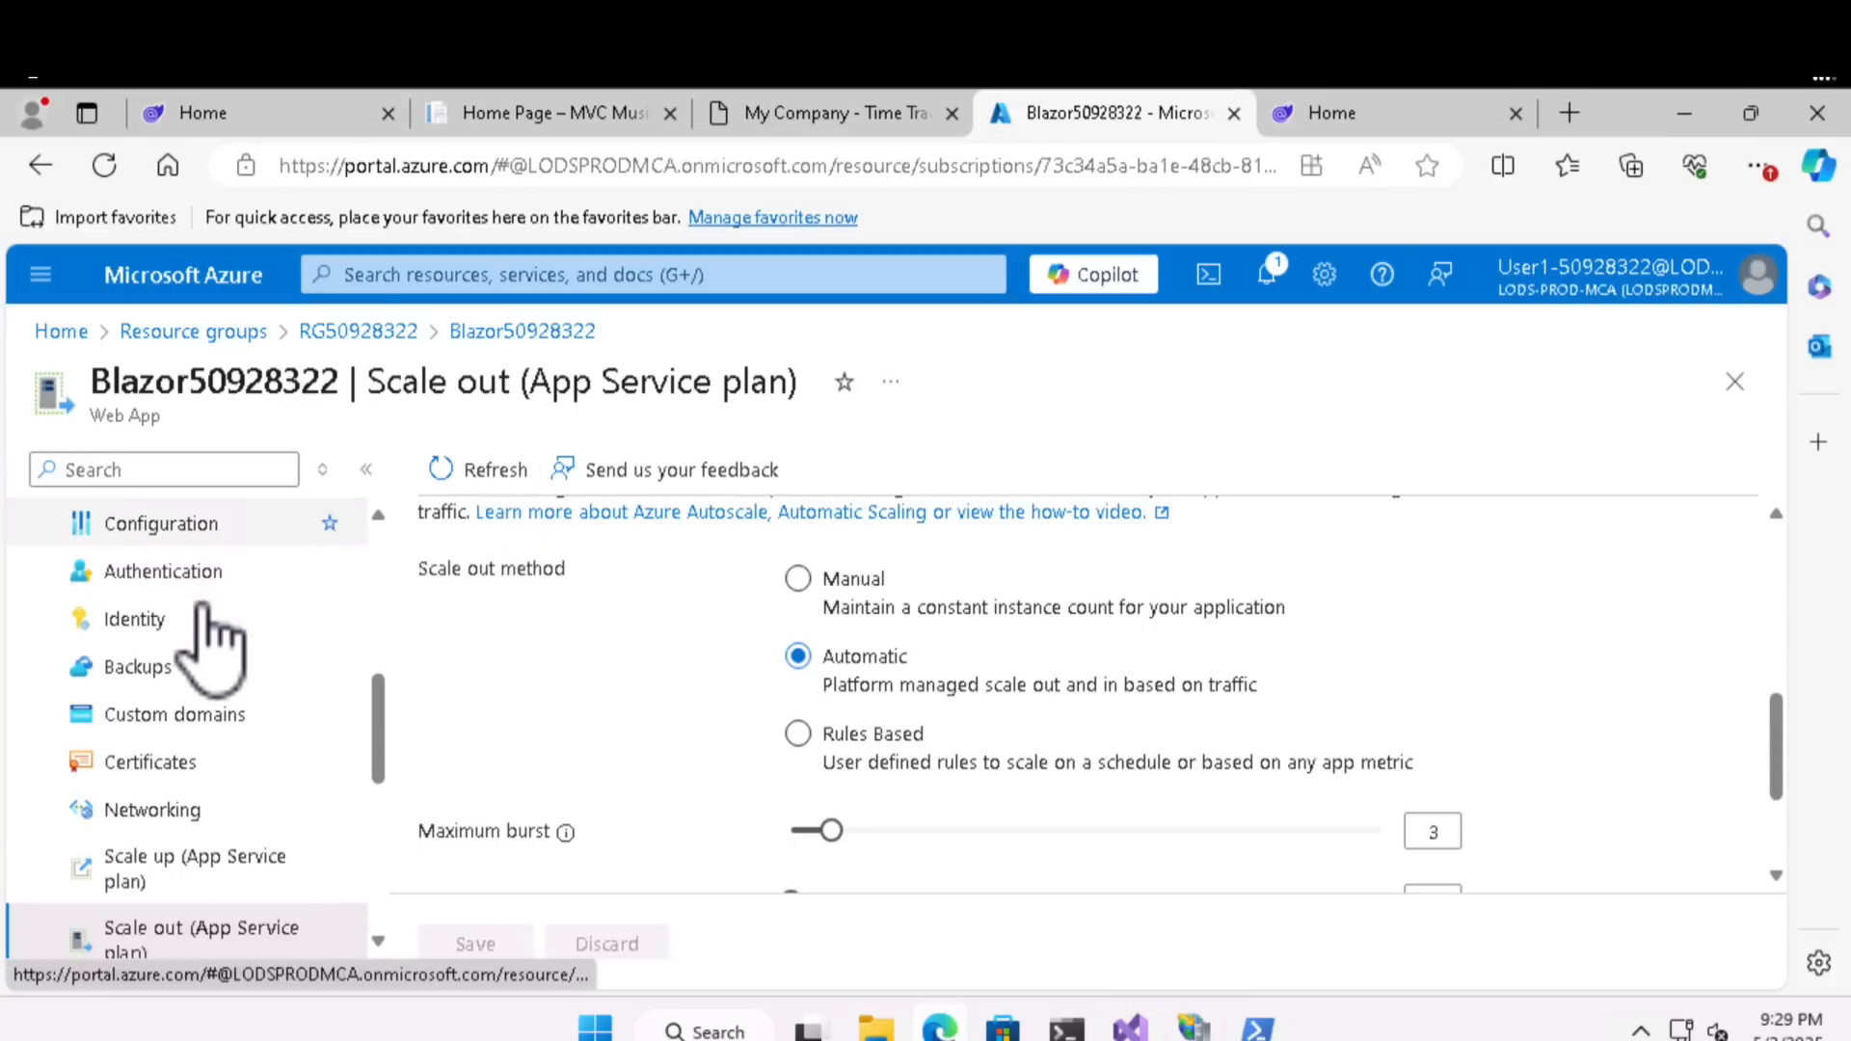
- Find the web app's monitoring options by searching for "moni" and open its Application Insights page
{"action": "scroll", "coordinate": [186, 762], "scroll_direction": "up", "scroll_amount": 6}
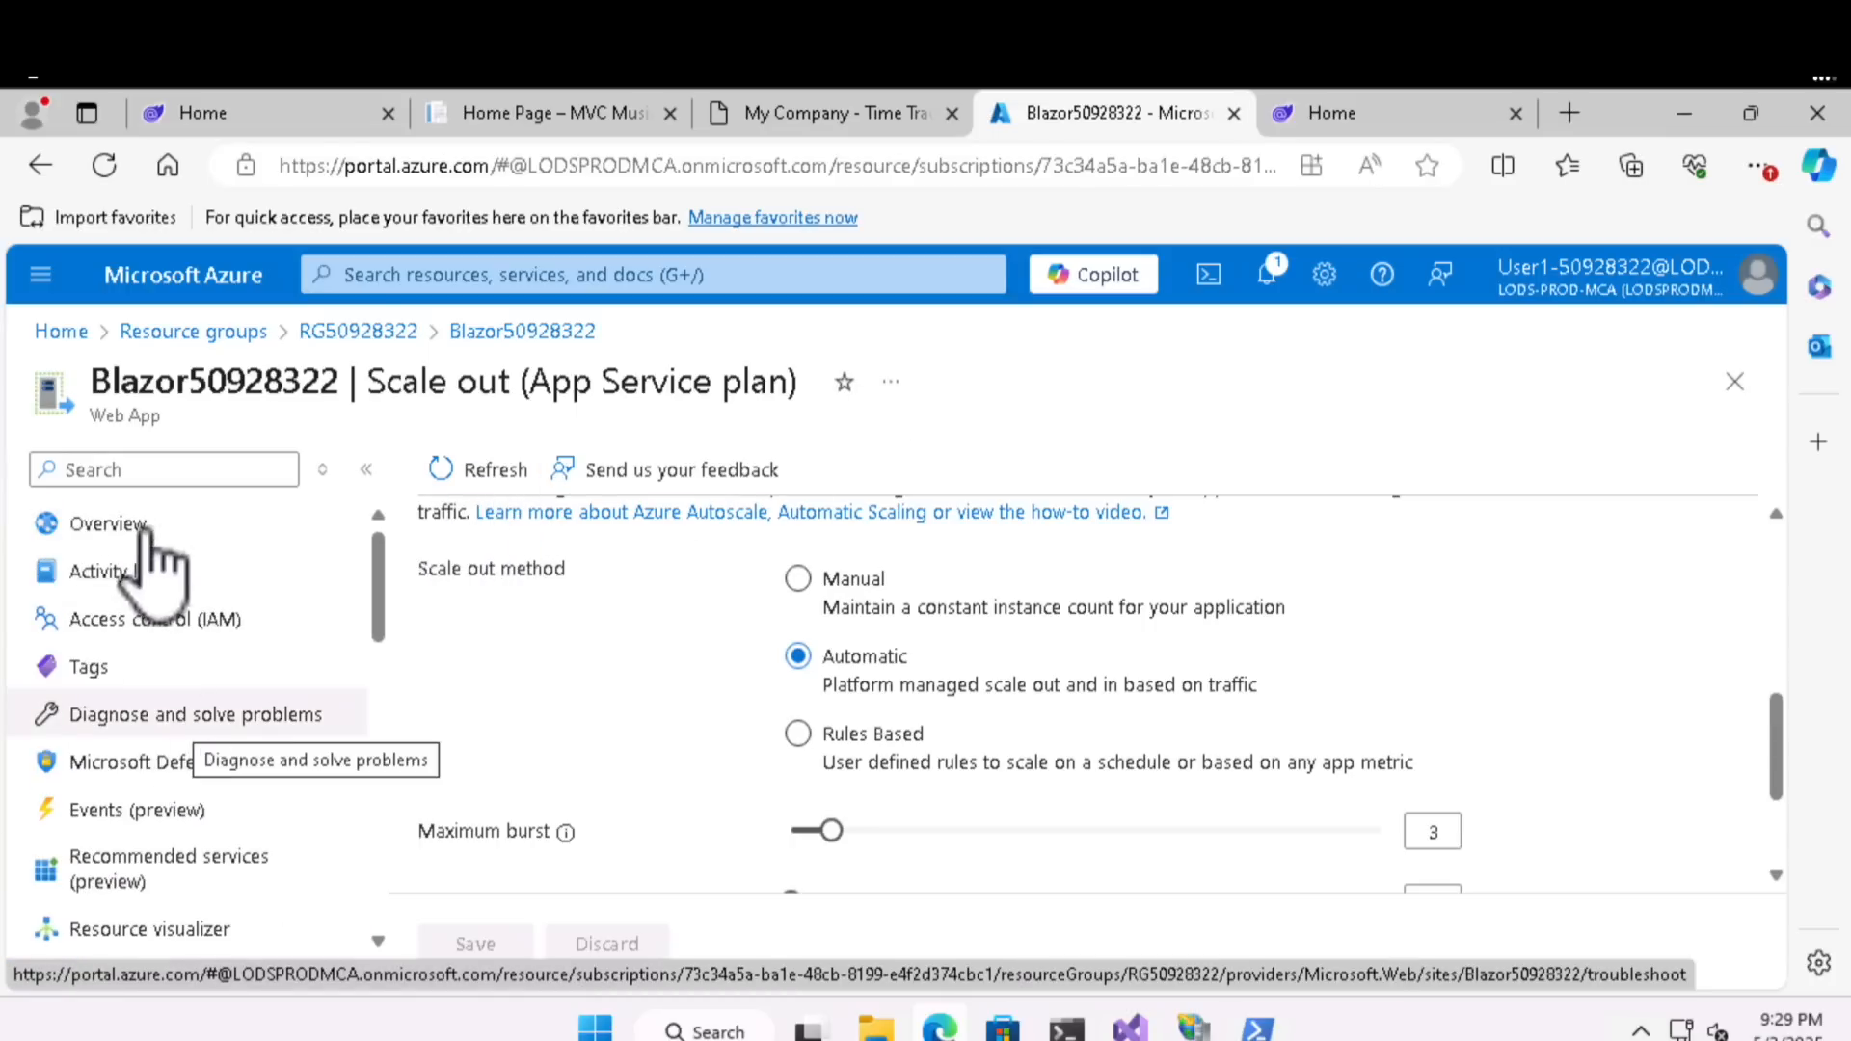
{"action": "left_click", "coordinate": [152, 470]}
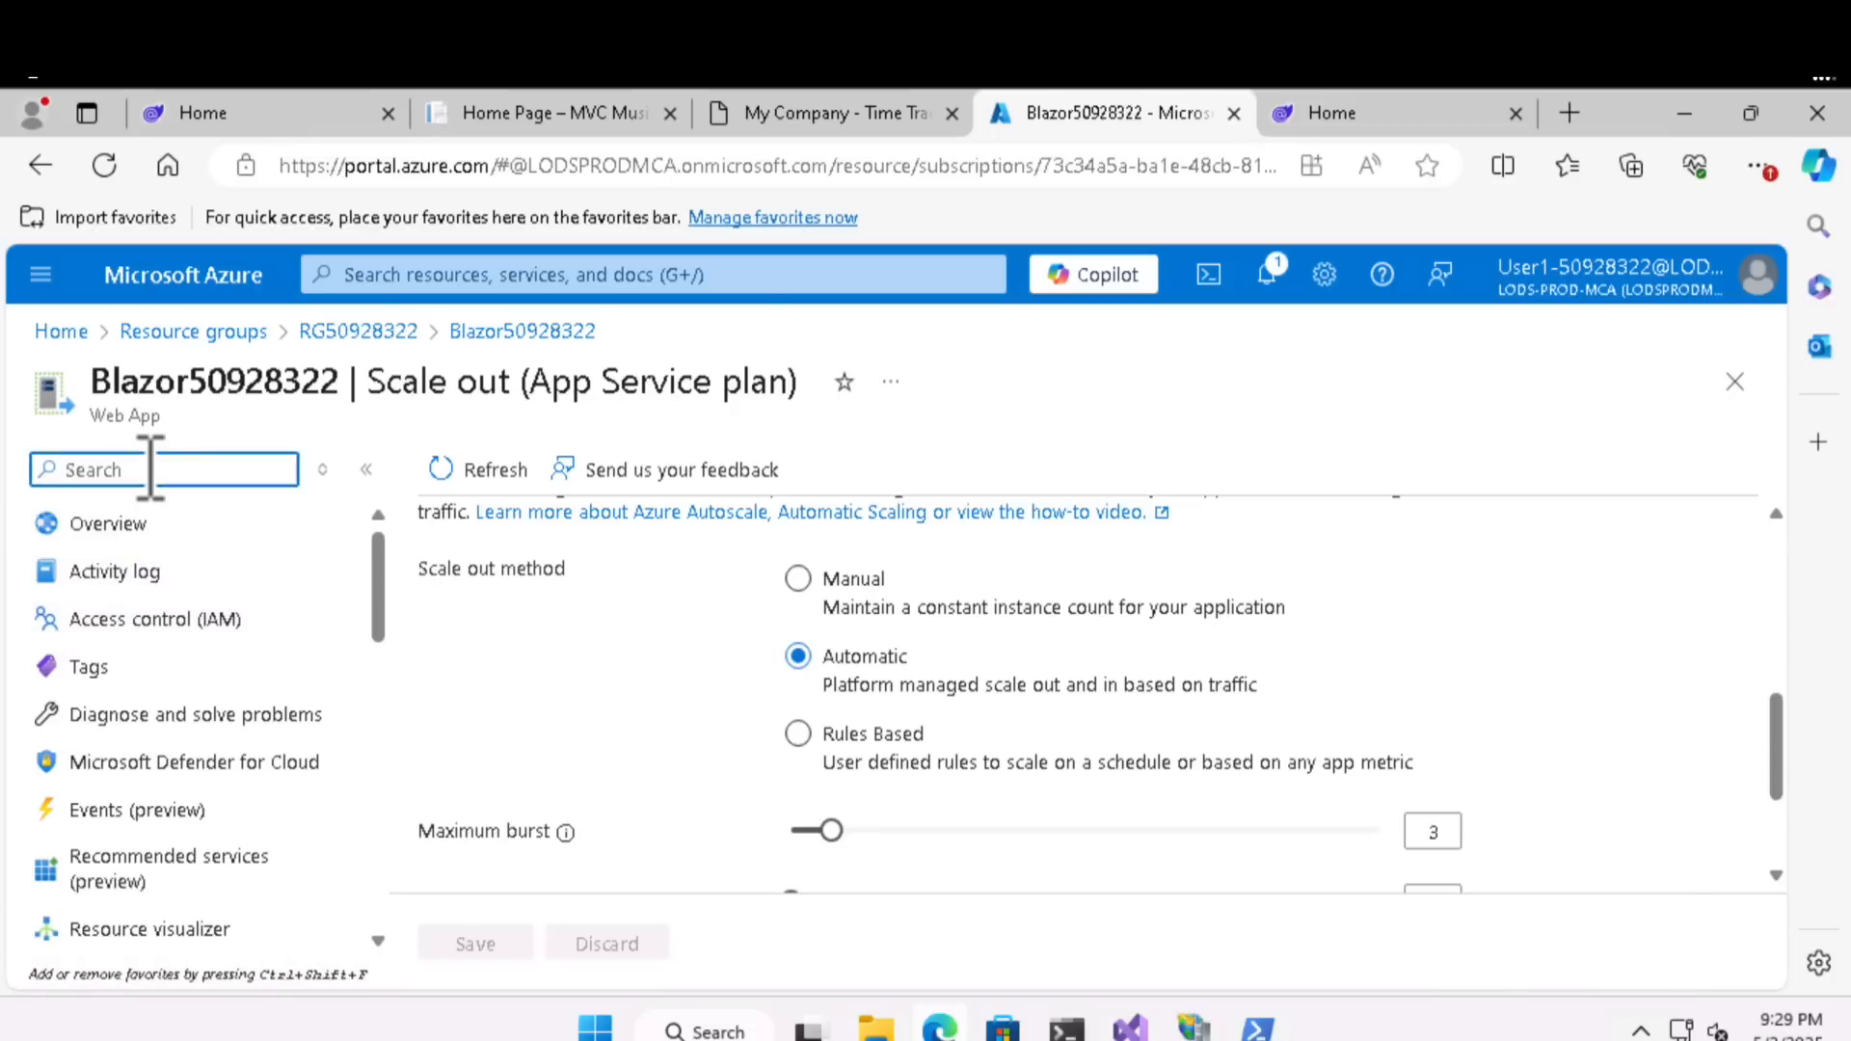
{"action": "type", "text": "moni"}
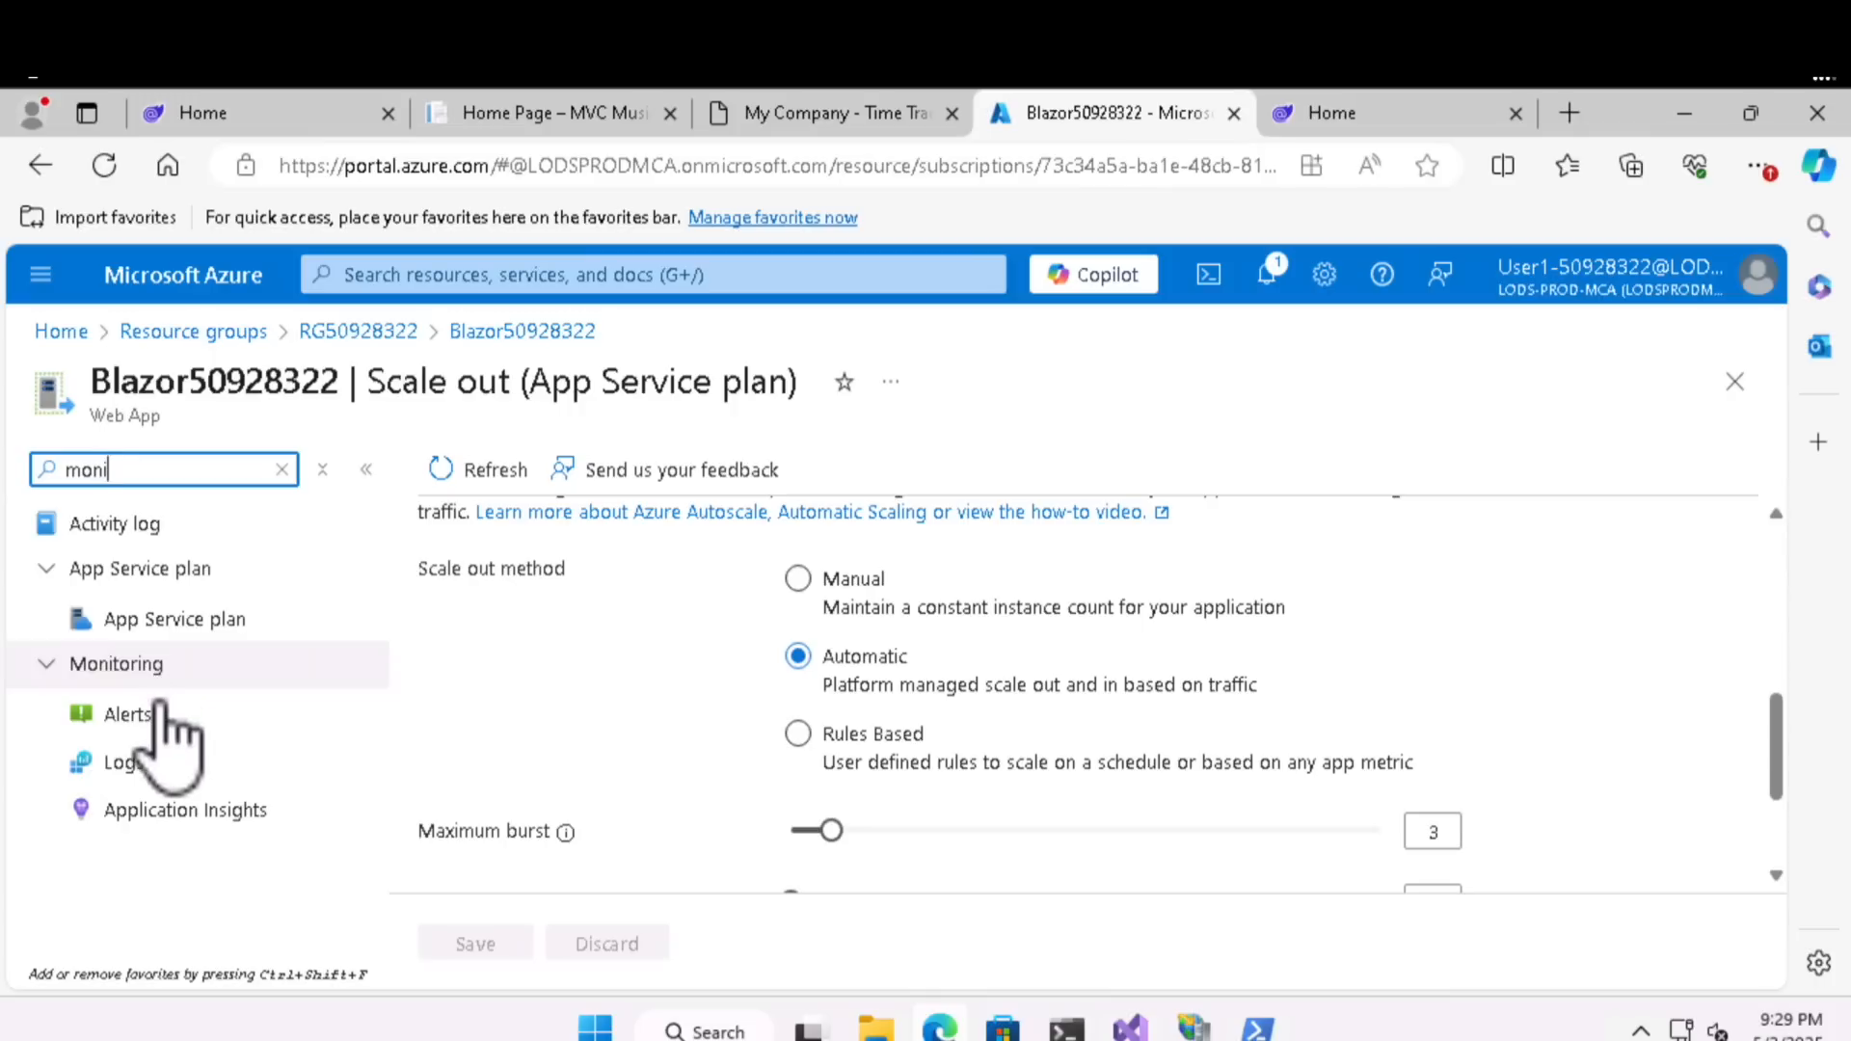
{"action": "left_click", "coordinate": [189, 812]}
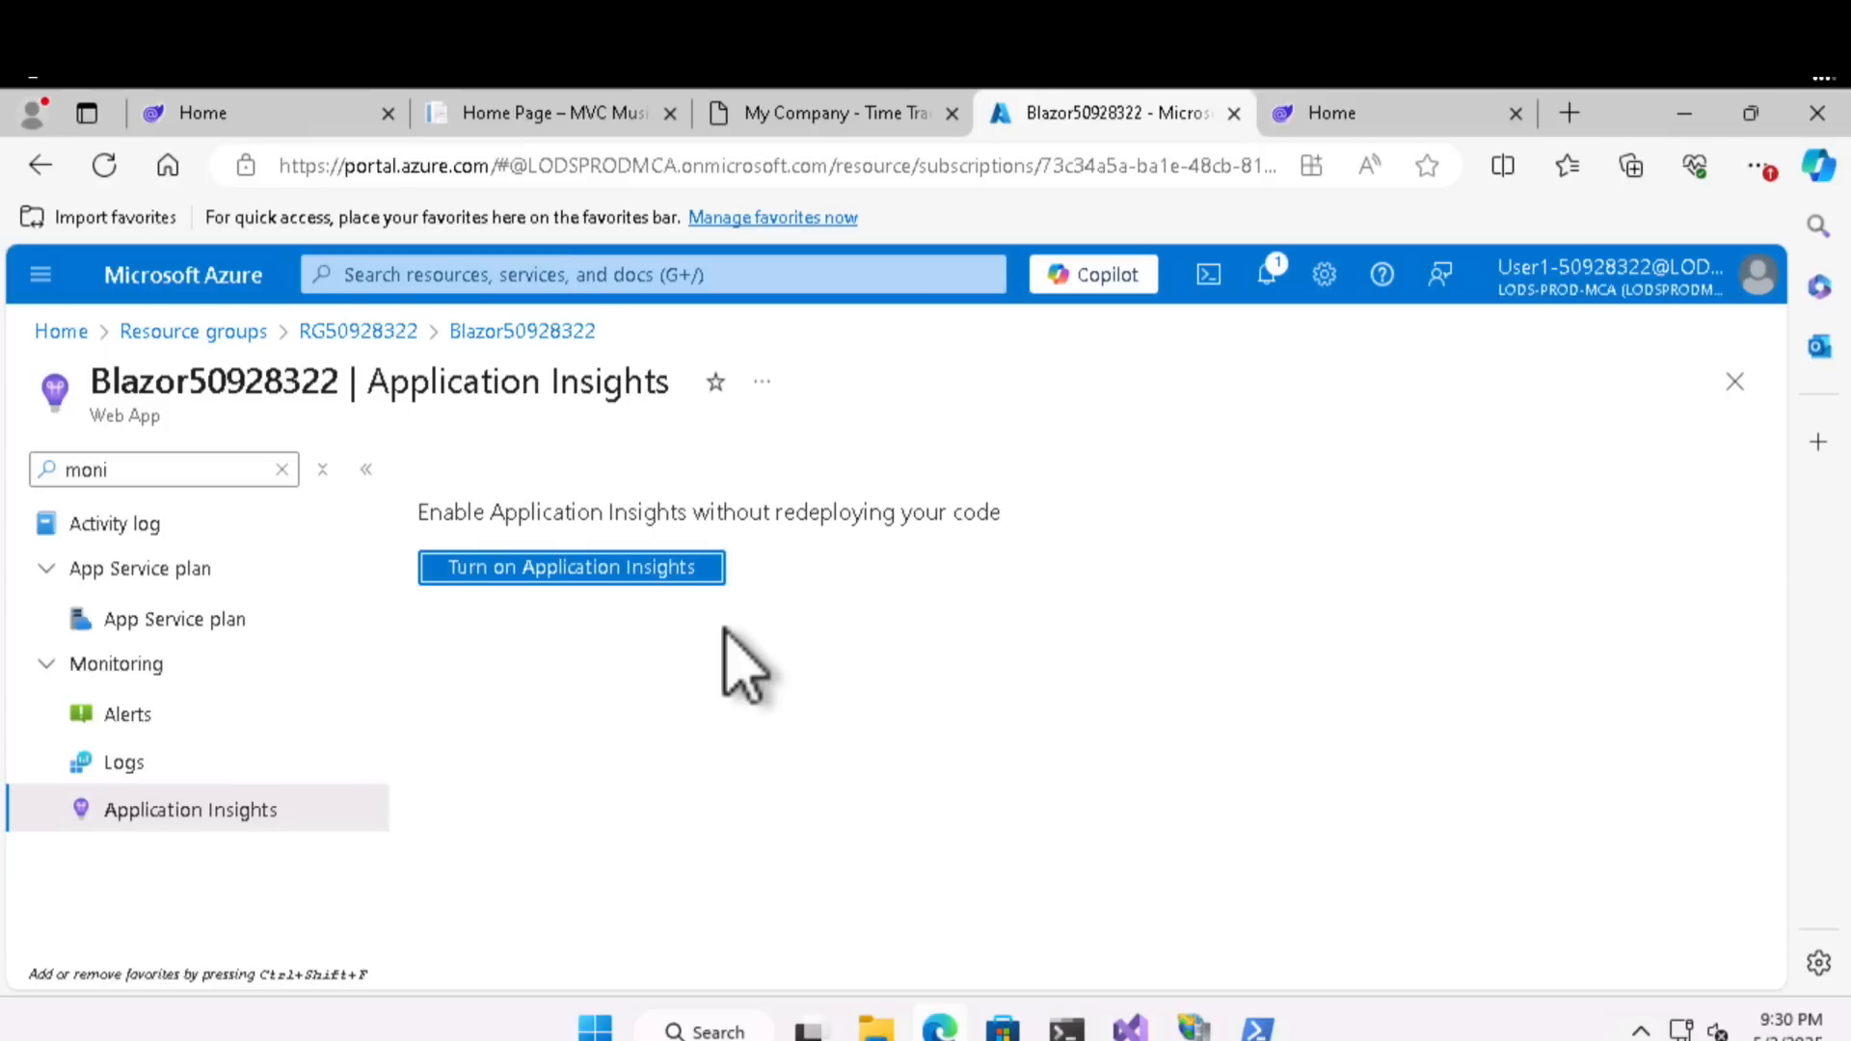
- Turn on Application Insights for the web app with the auto-created Blazor50928322 resource, then apply and confirm the monitoring settings
{"action": "left_click", "coordinate": [636, 576]}
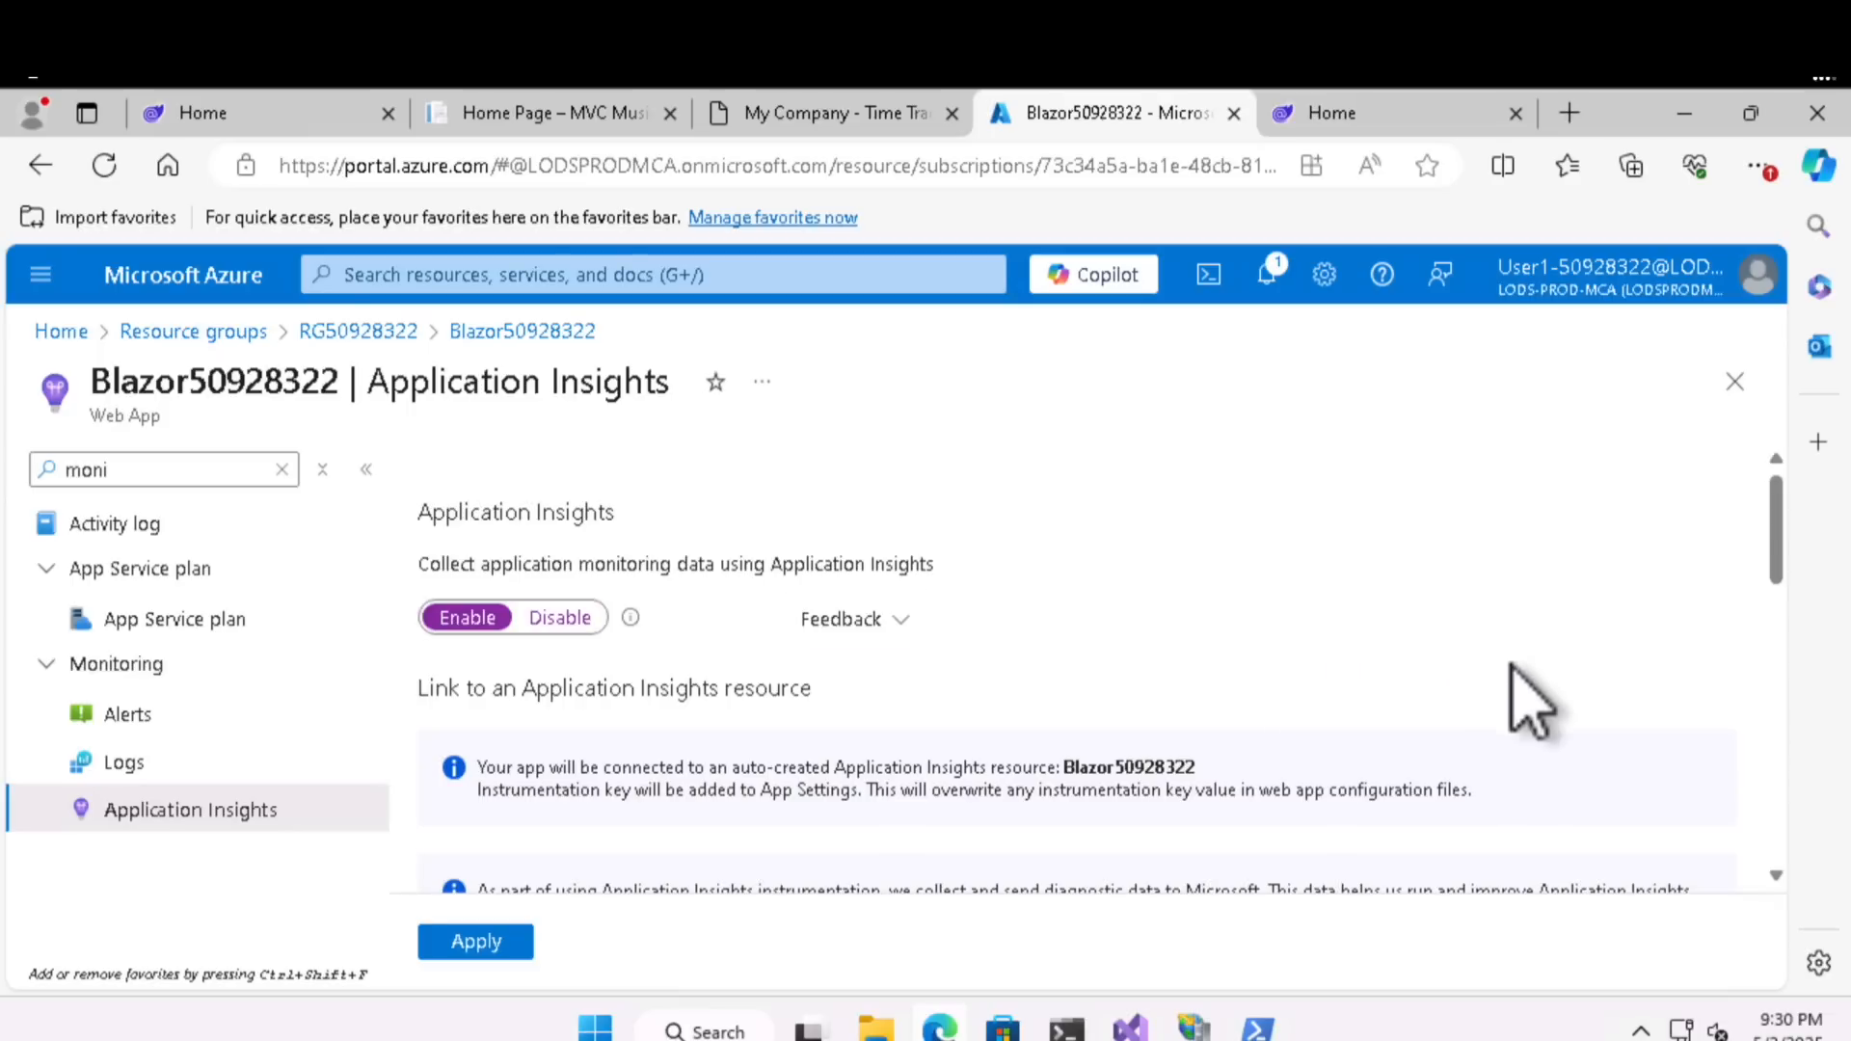
{"action": "scroll", "coordinate": [1288, 689], "scroll_direction": "down", "scroll_amount": 3}
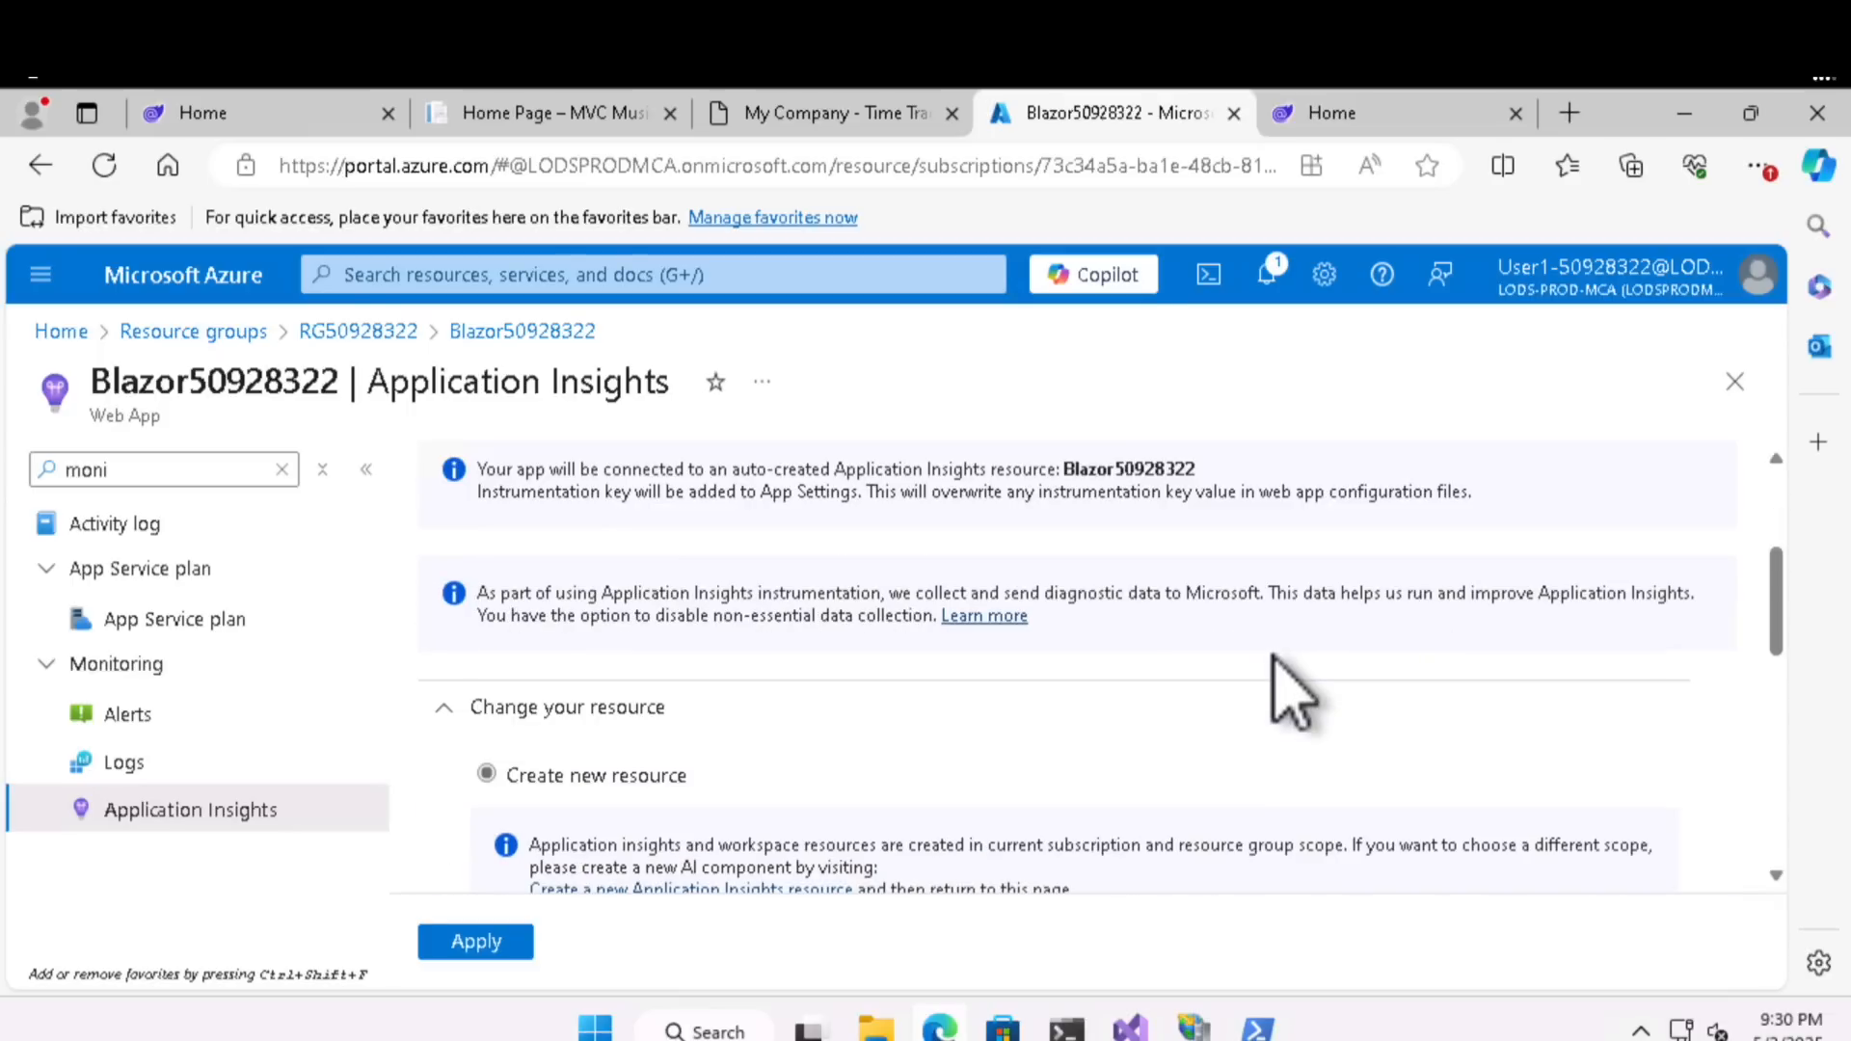
{"action": "scroll", "coordinate": [1289, 690], "scroll_direction": "down", "scroll_amount": 4}
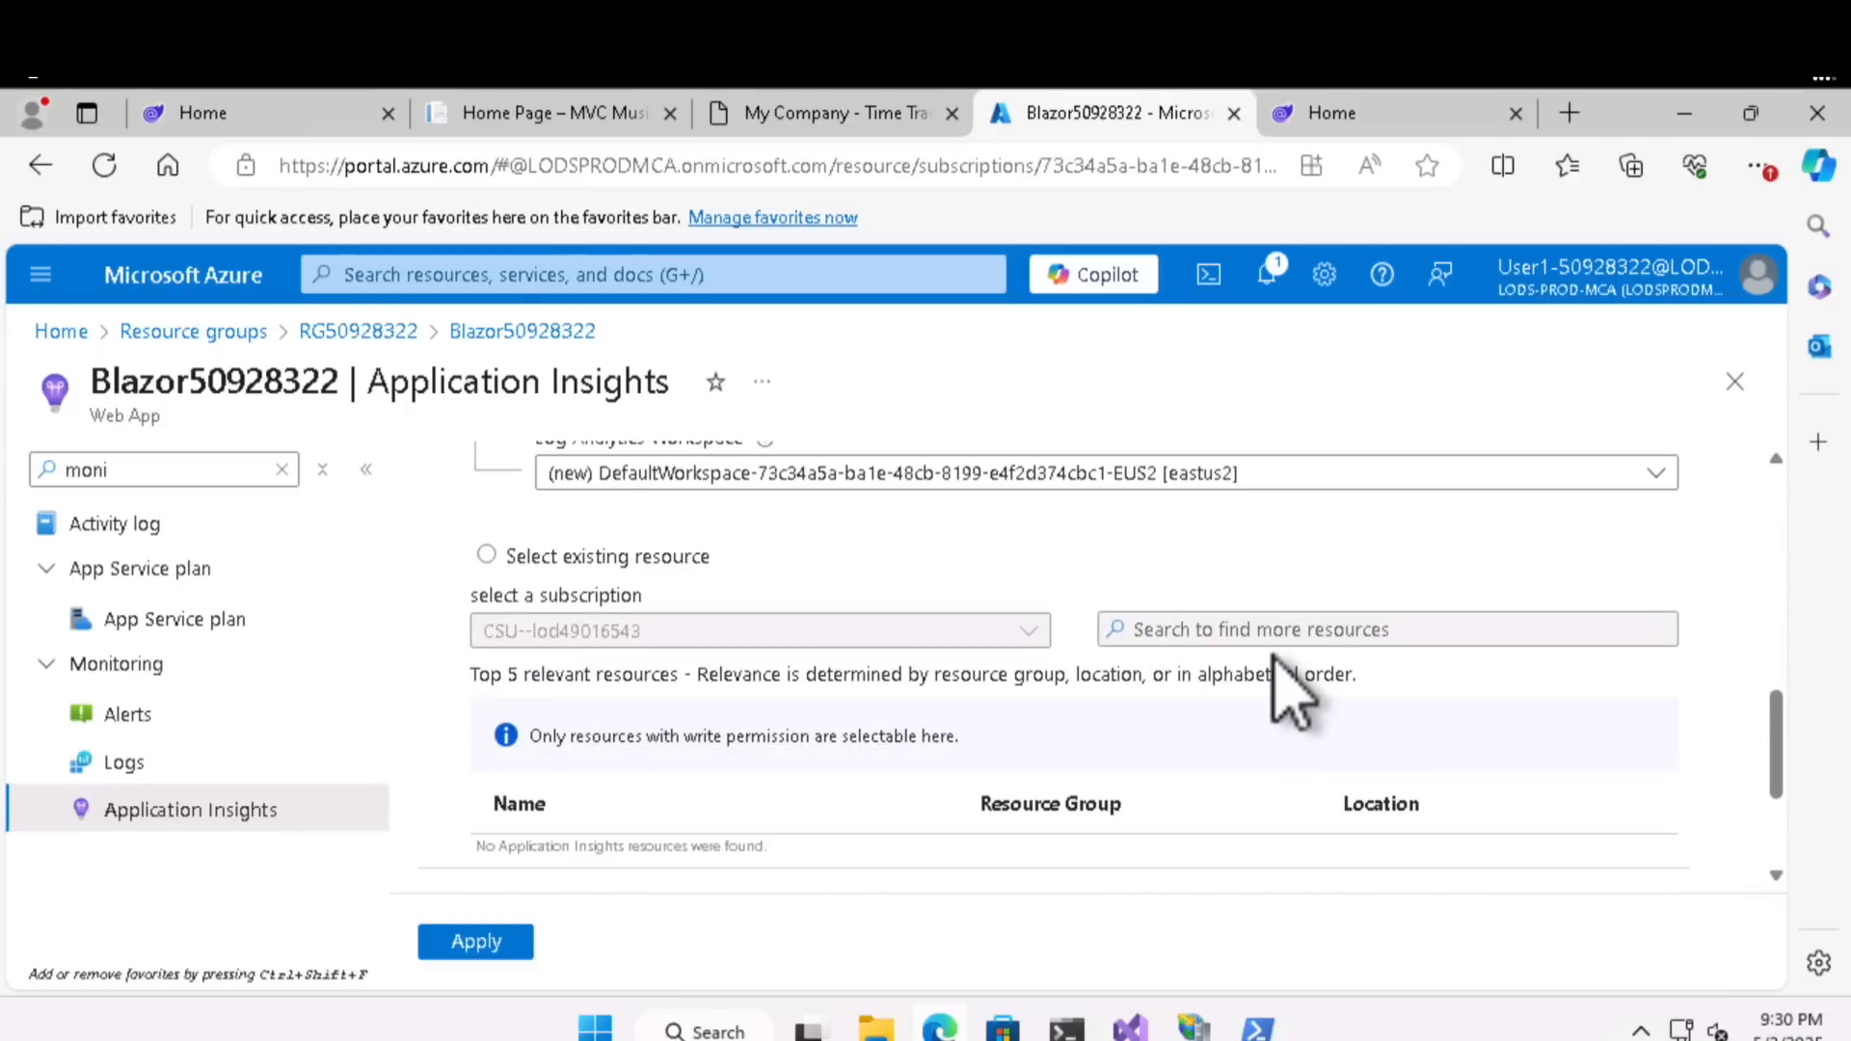
{"action": "scroll", "coordinate": [1289, 692], "scroll_direction": "down", "scroll_amount": 2}
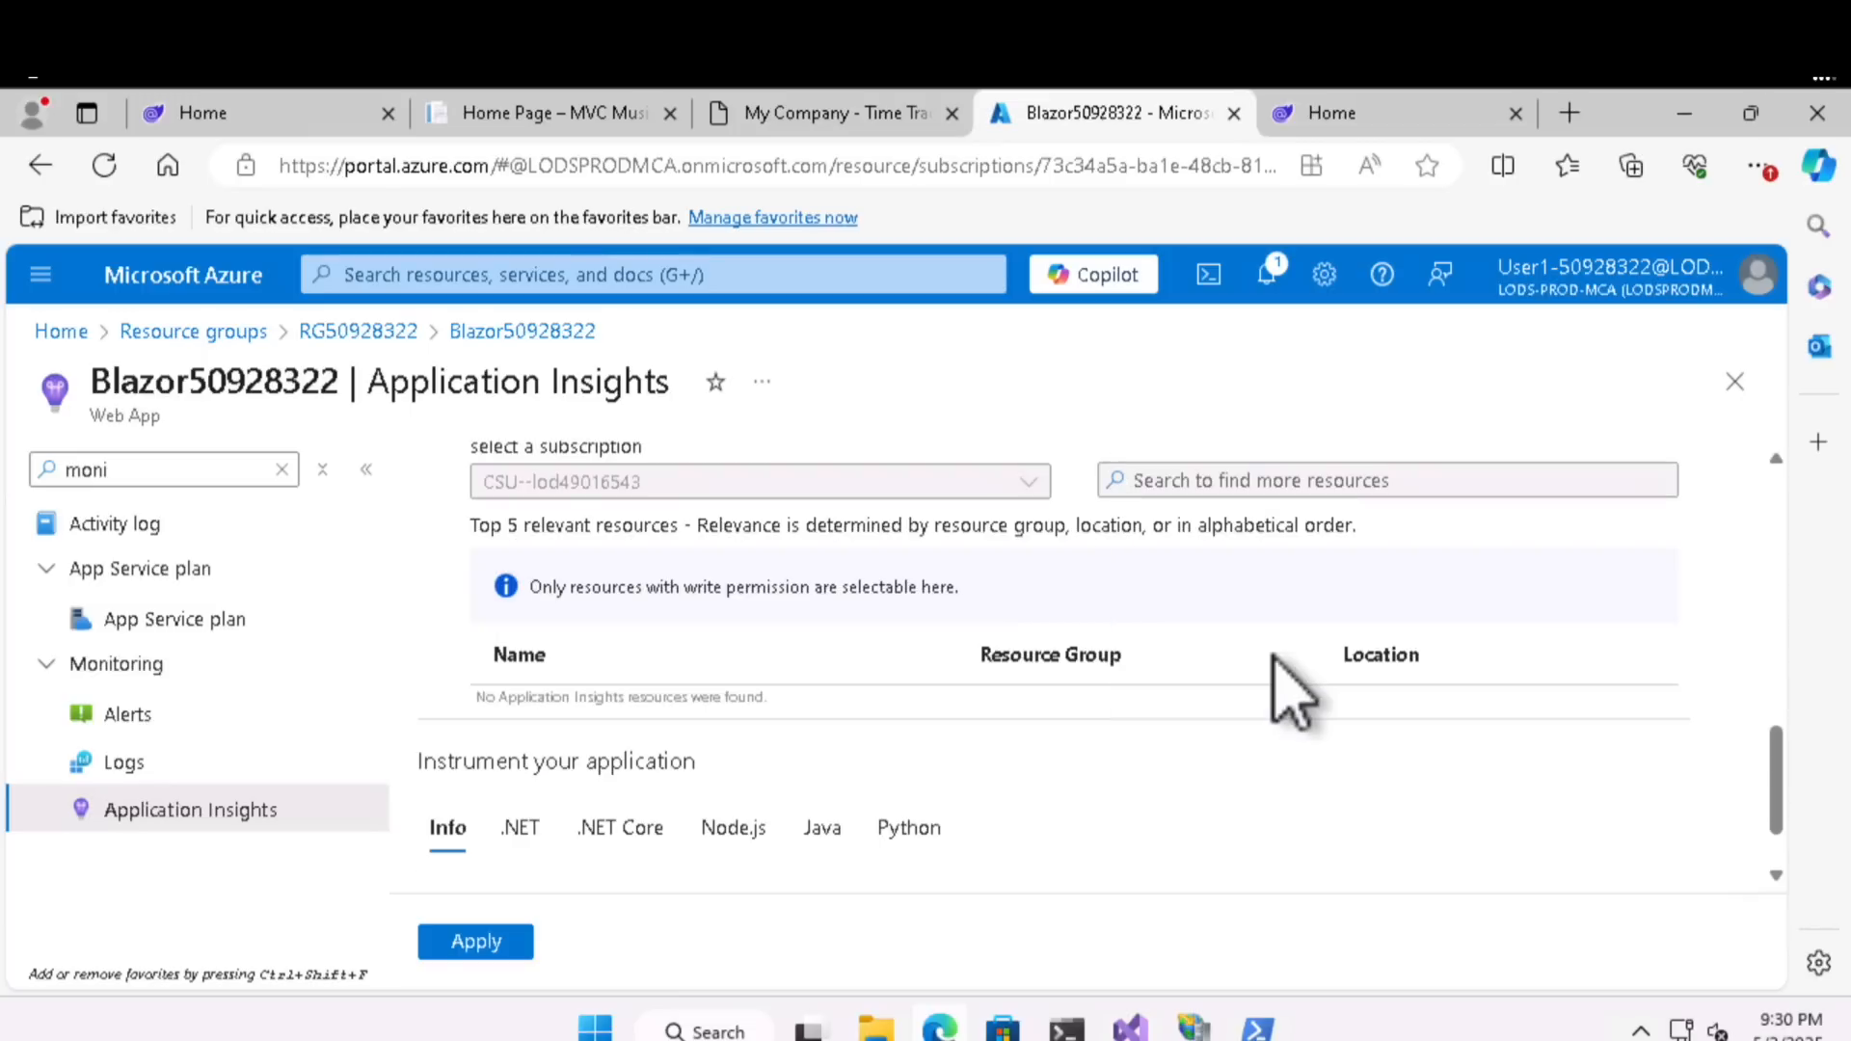
{"action": "left_click", "coordinate": [479, 943]}
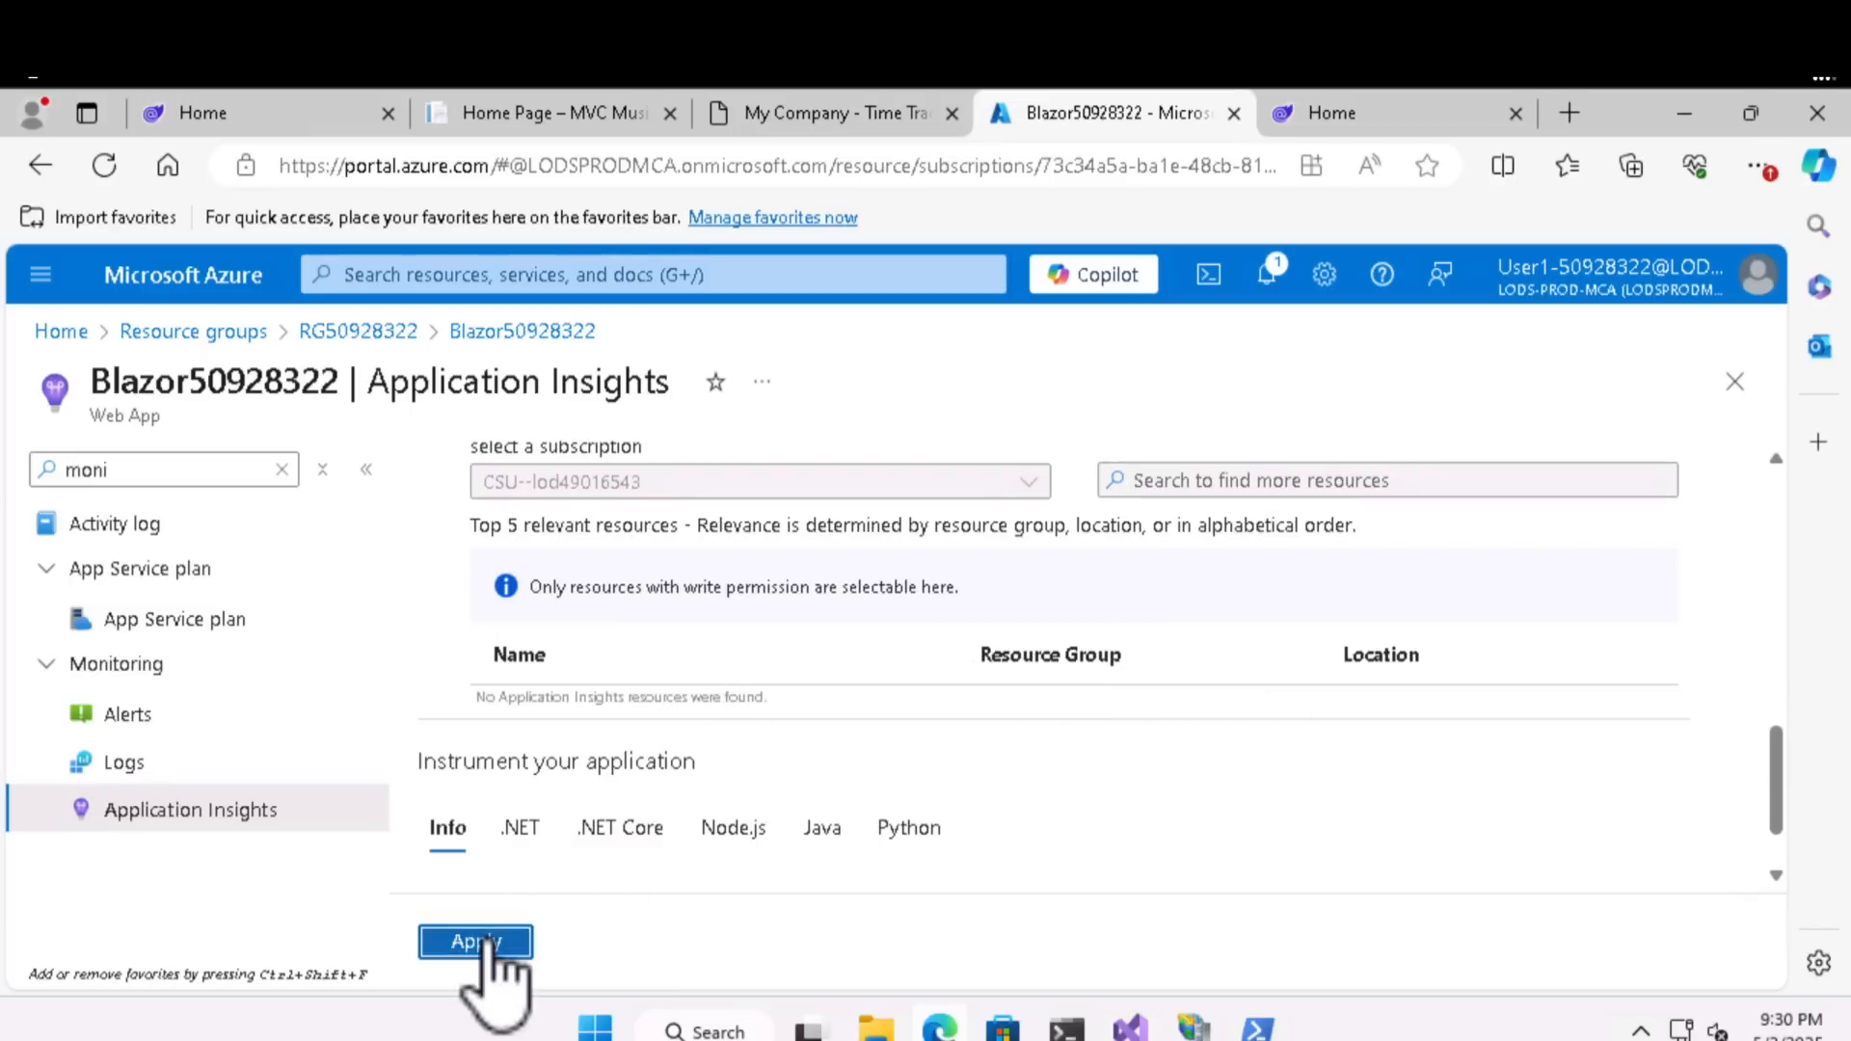
{"action": "left_click", "coordinate": [521, 866]}
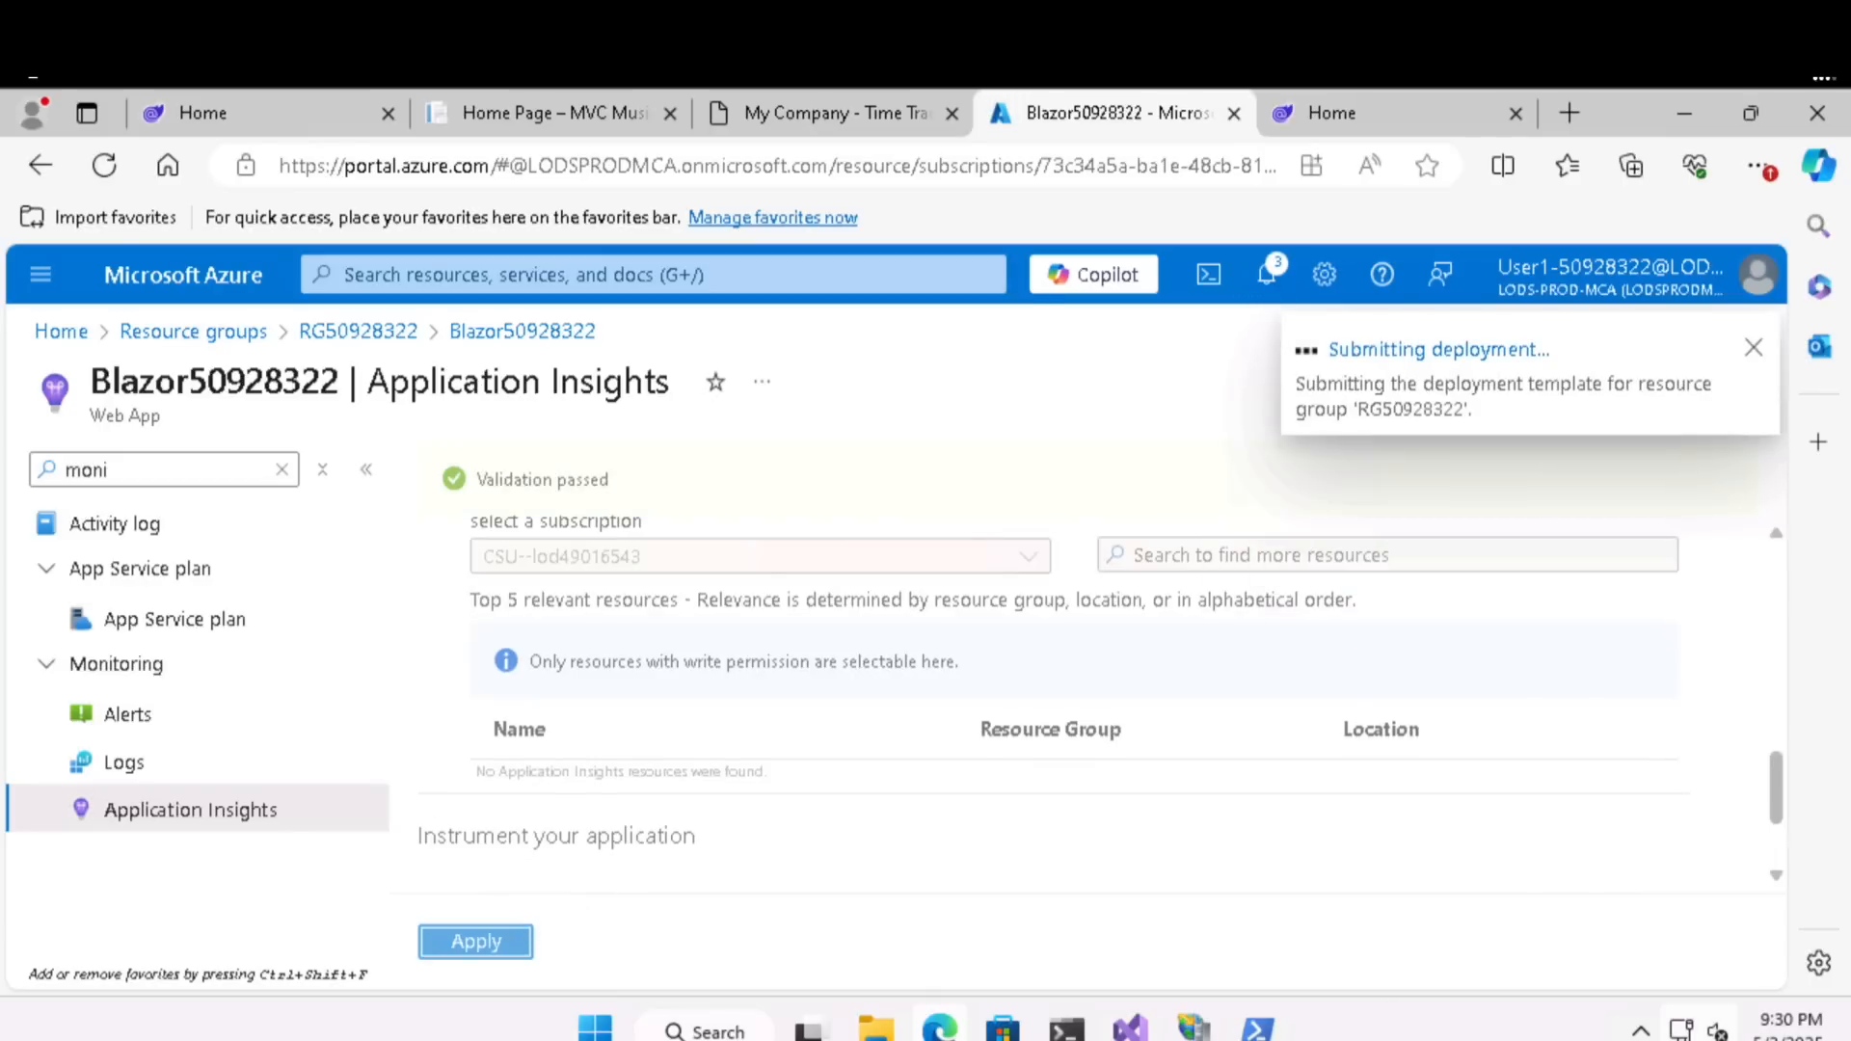
- Check the deployment notifications, reload the web app's Application Insights page, and review its linked resource
{"action": "left_click", "coordinate": [1267, 280]}
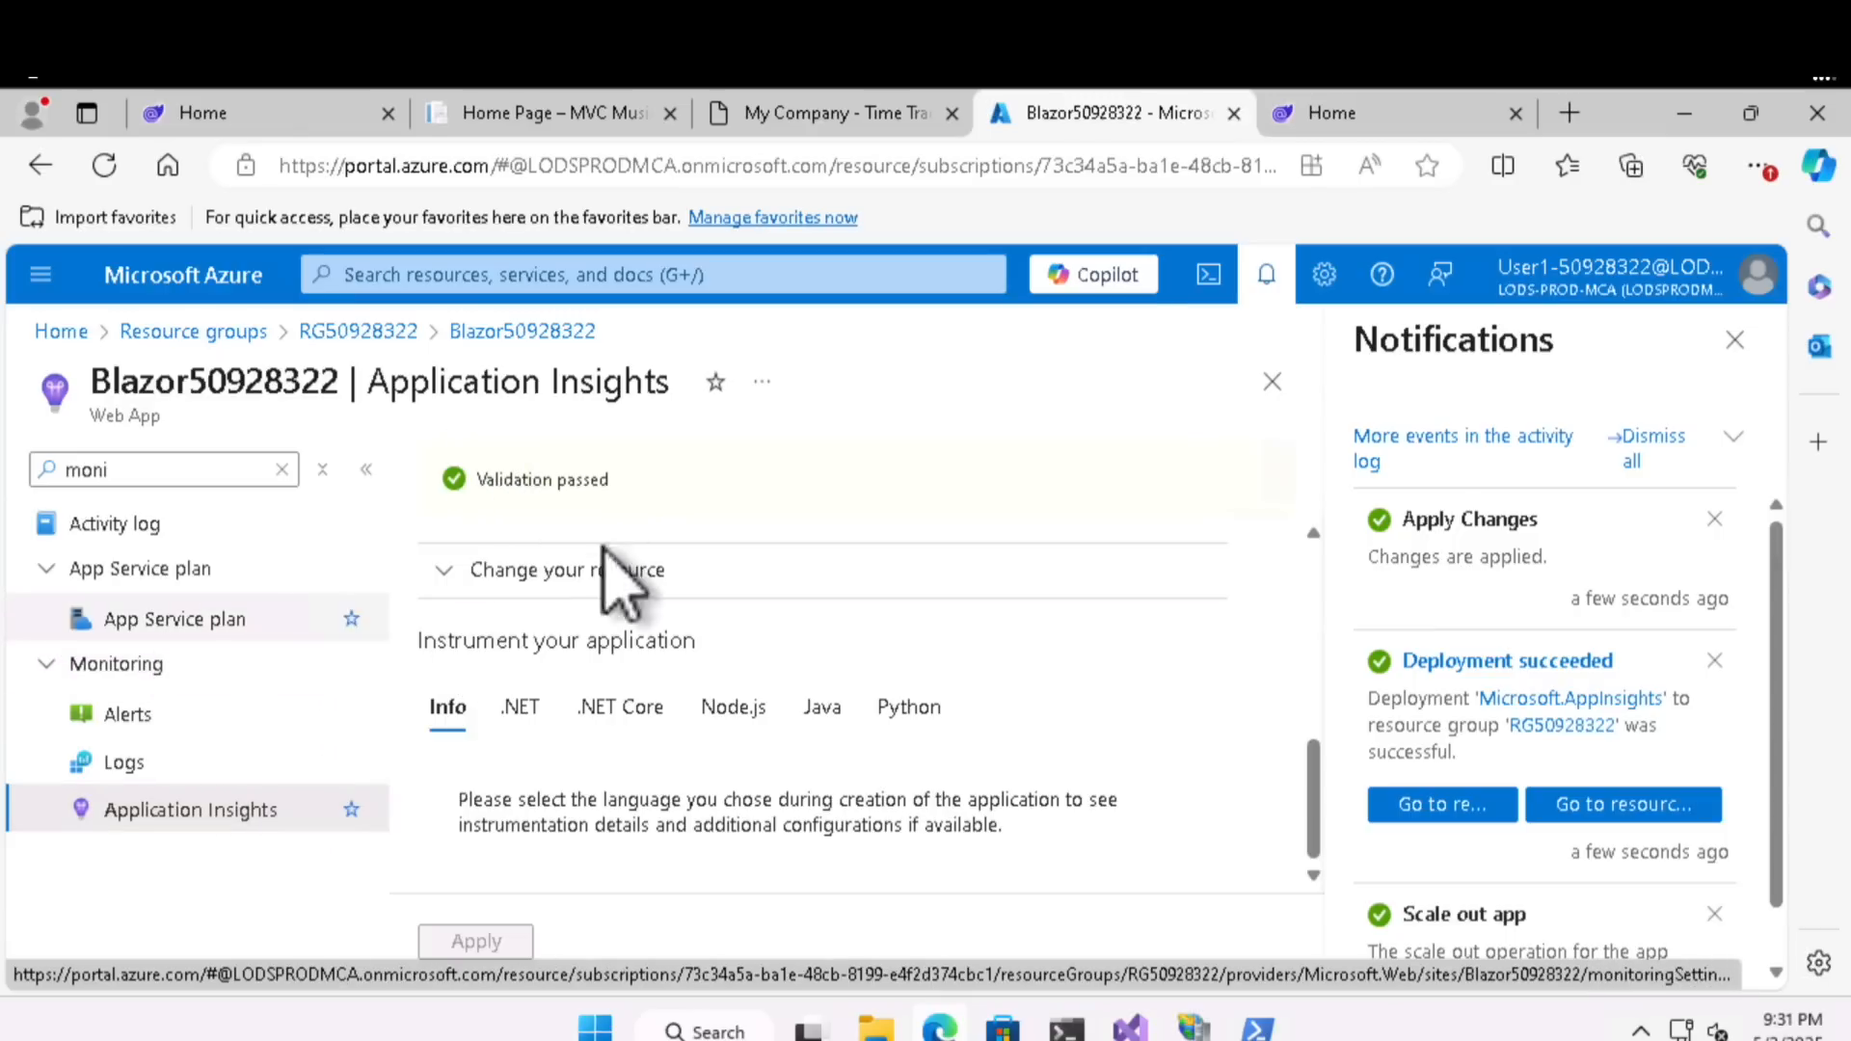
{"action": "left_click", "coordinate": [121, 762]}
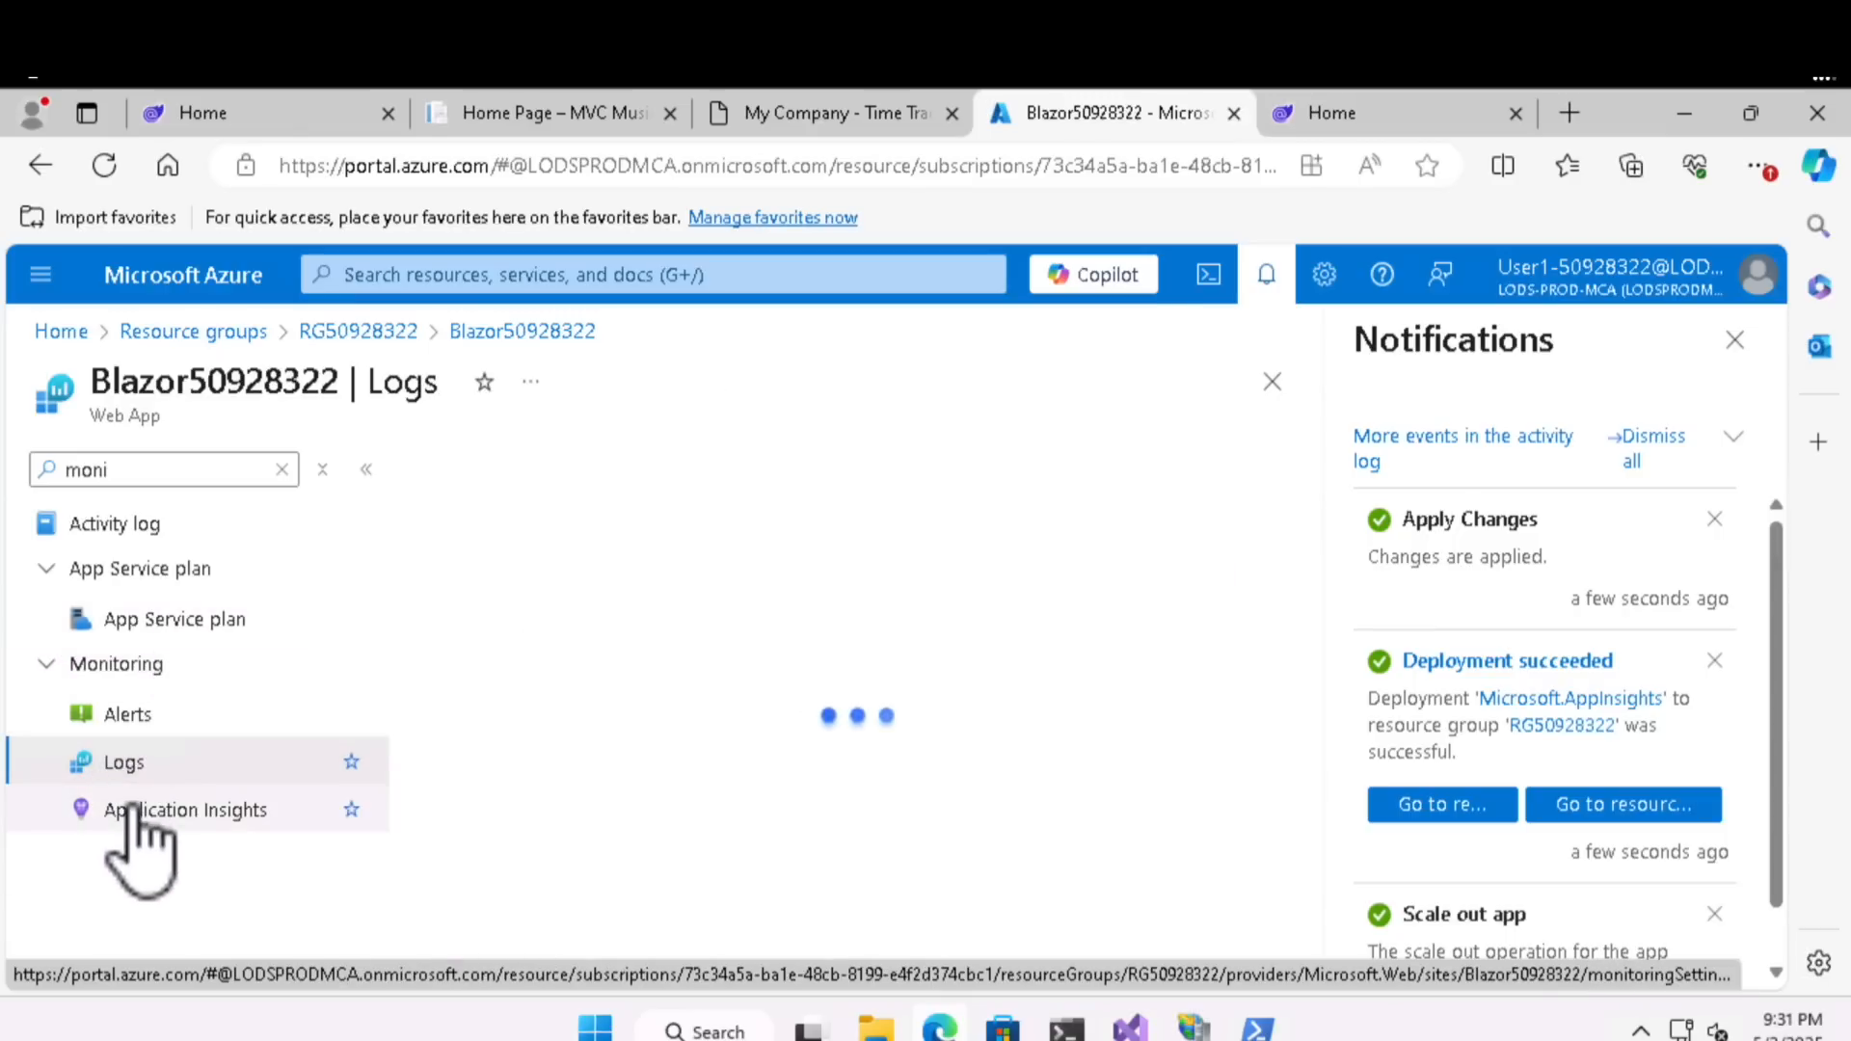
{"action": "left_click", "coordinate": [142, 810]}
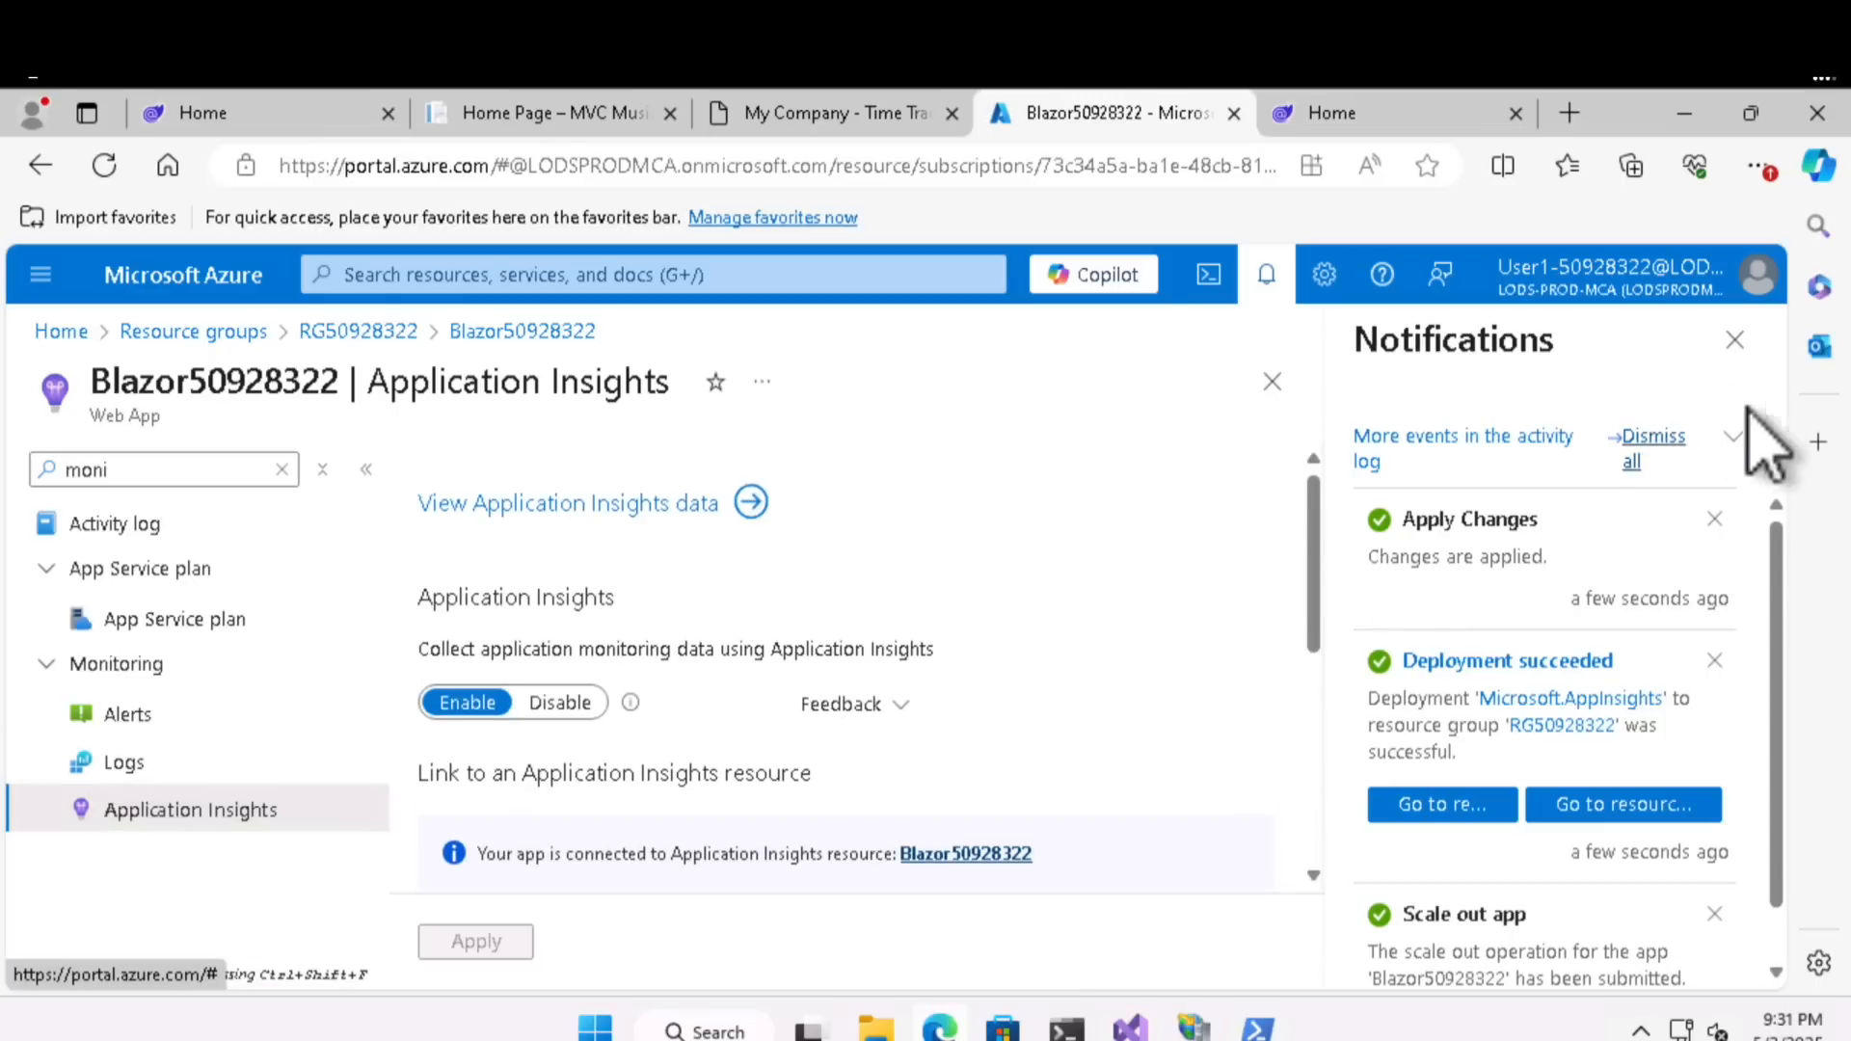
{"action": "left_click", "coordinate": [1736, 340]}
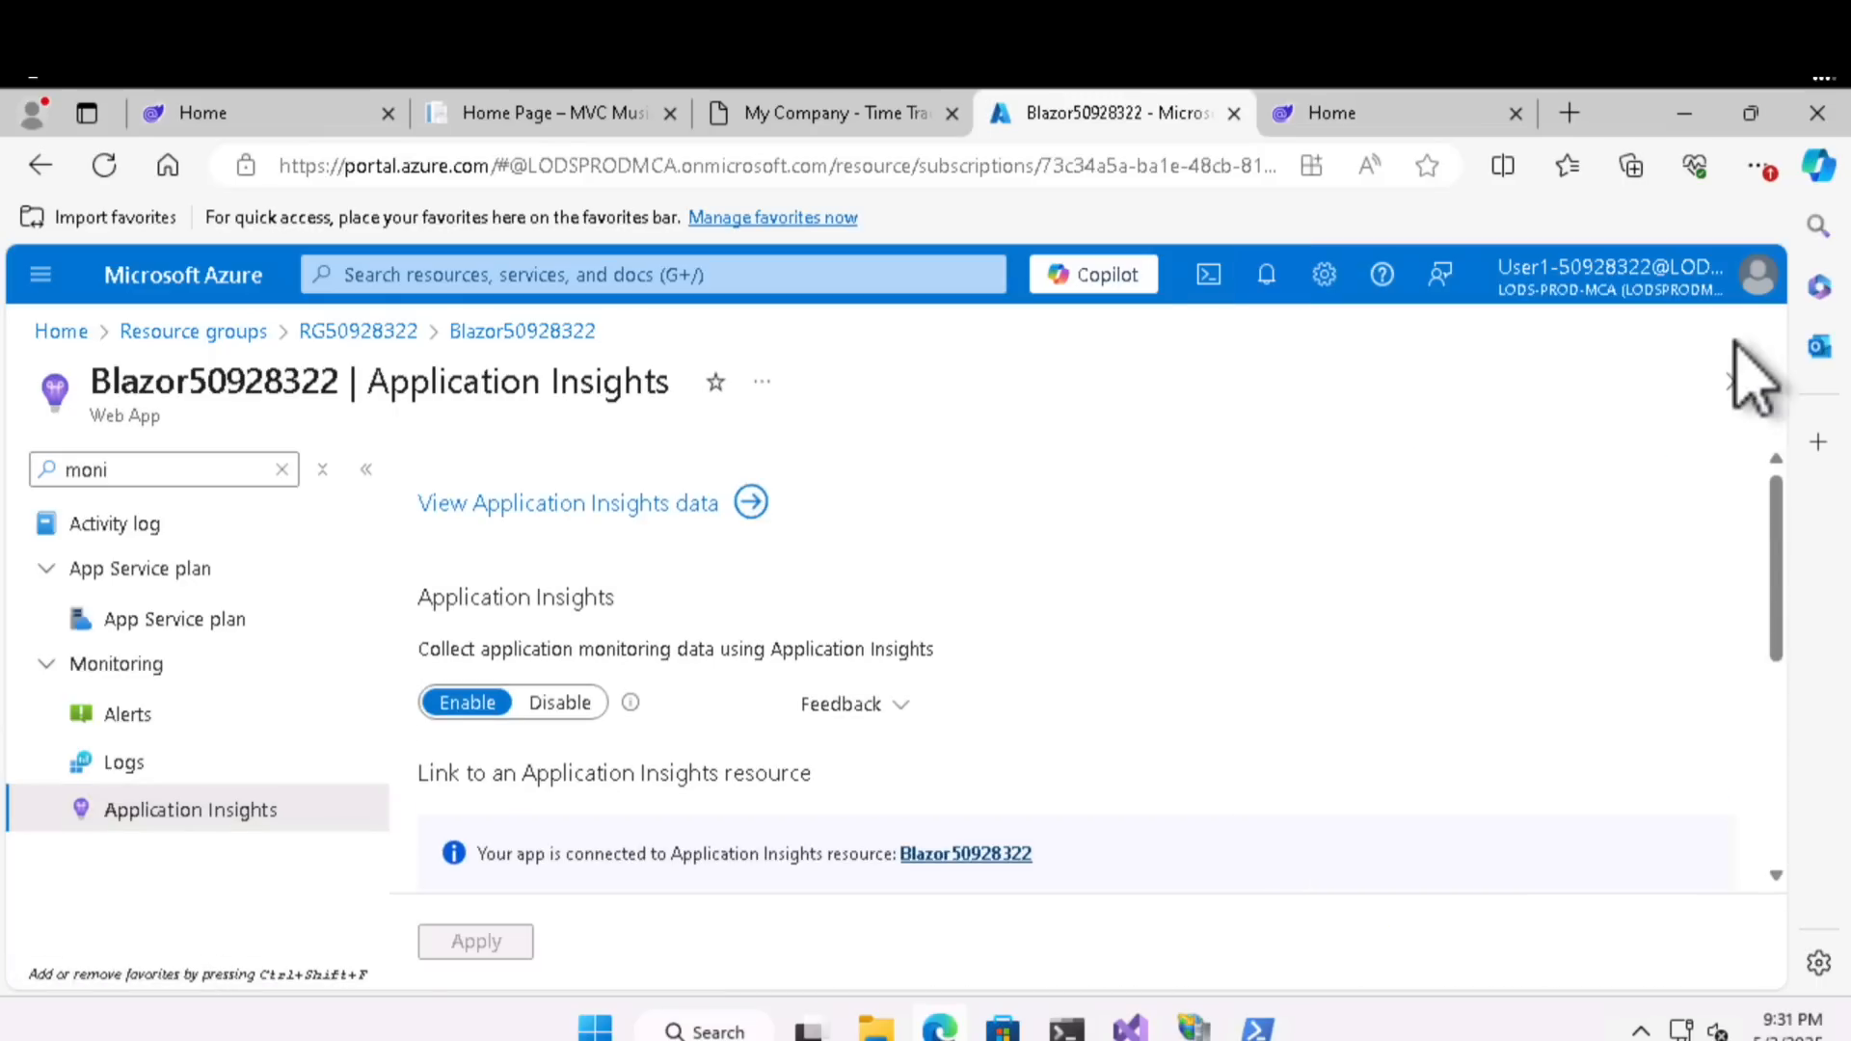
{"action": "scroll", "coordinate": [1075, 640], "scroll_direction": "down", "scroll_amount": 5}
{"action": "scroll", "coordinate": [1075, 640], "scroll_direction": "up", "scroll_amount": 5}
- Find the Application Insights service across the portal and open the Blazor50928322 resource
{"action": "left_click", "coordinate": [701, 275]}
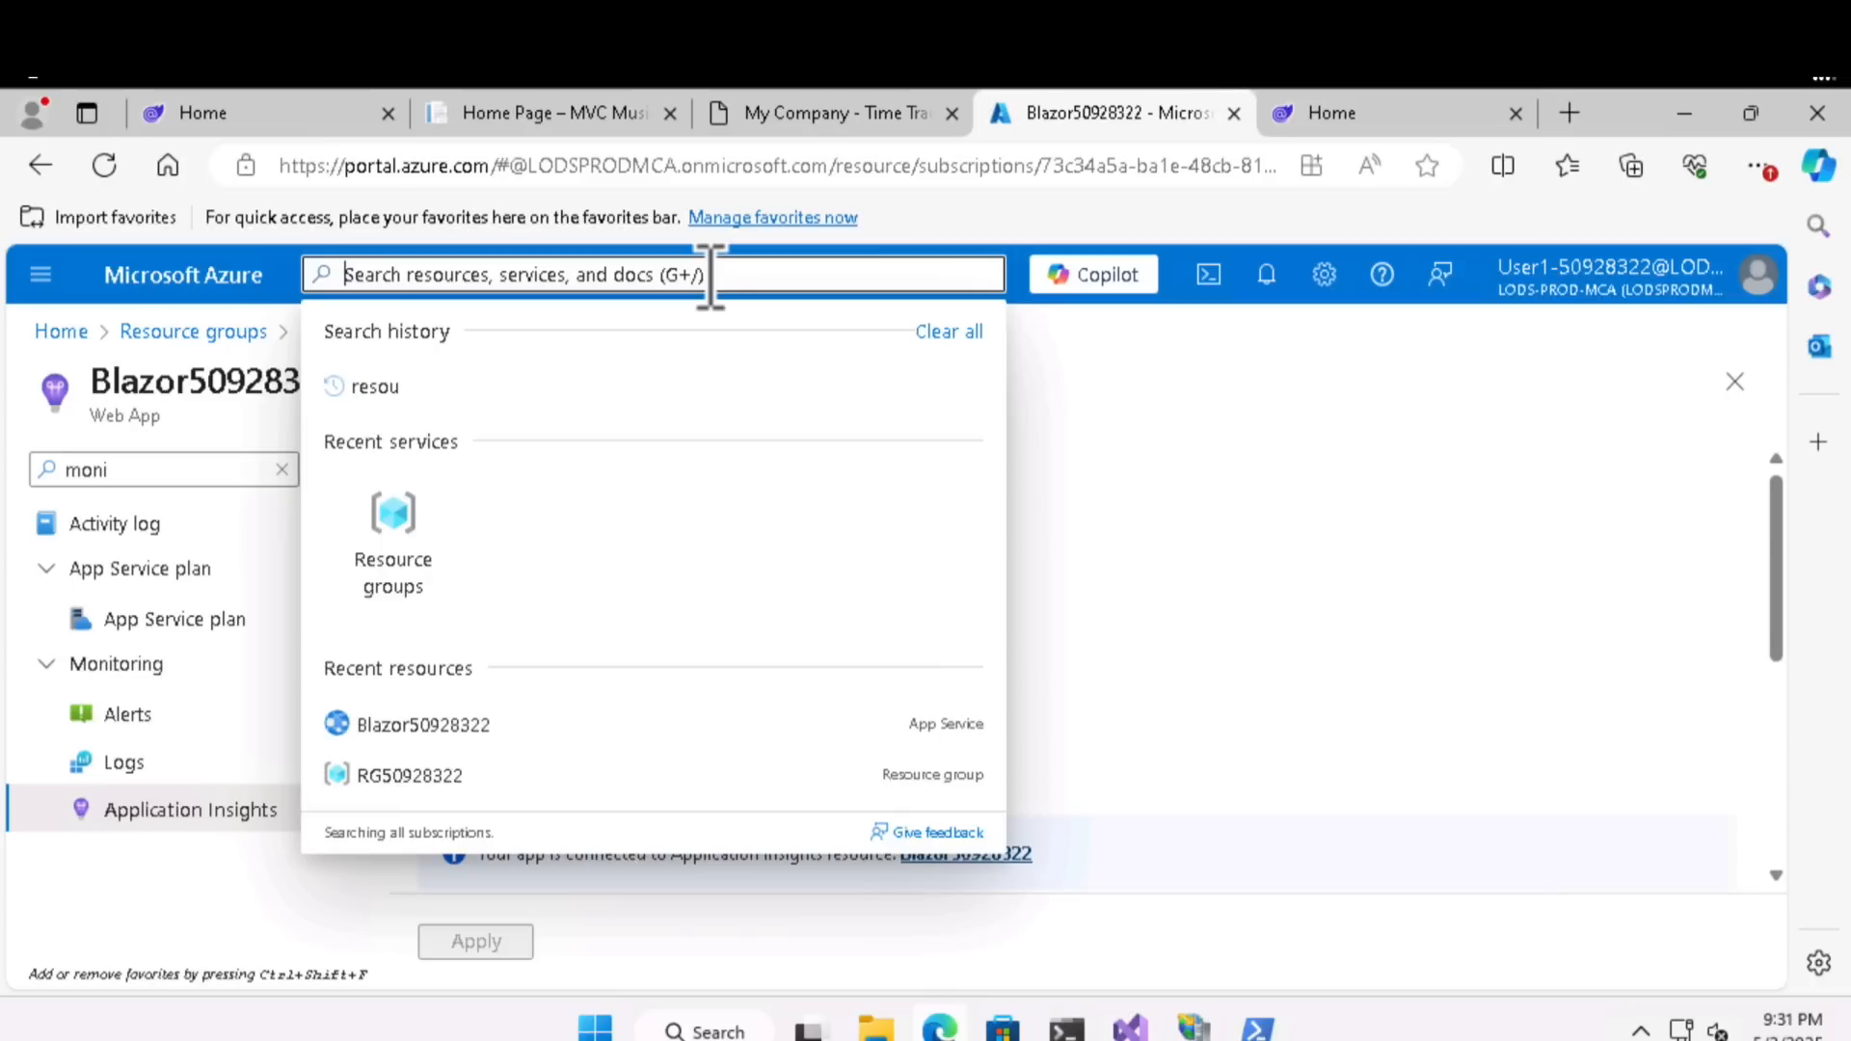
{"action": "type", "text": "application in"}
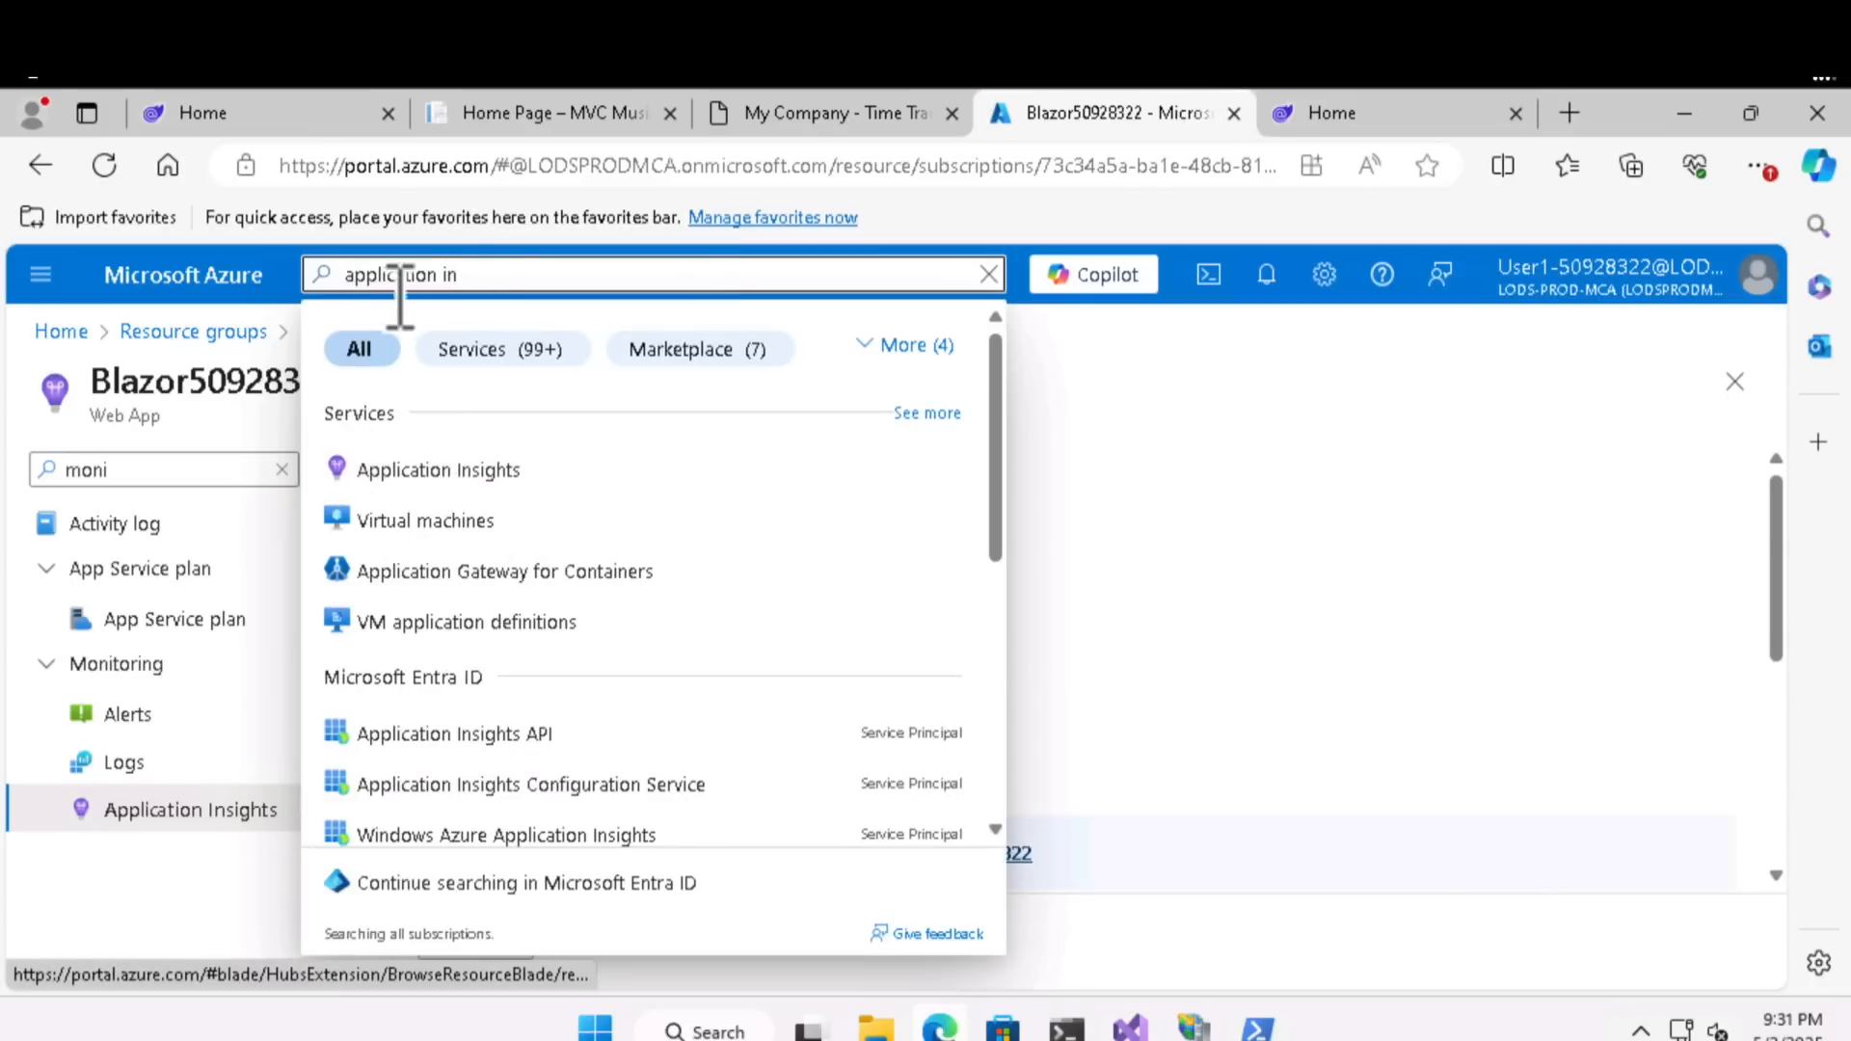
{"action": "left_click", "coordinate": [410, 471]}
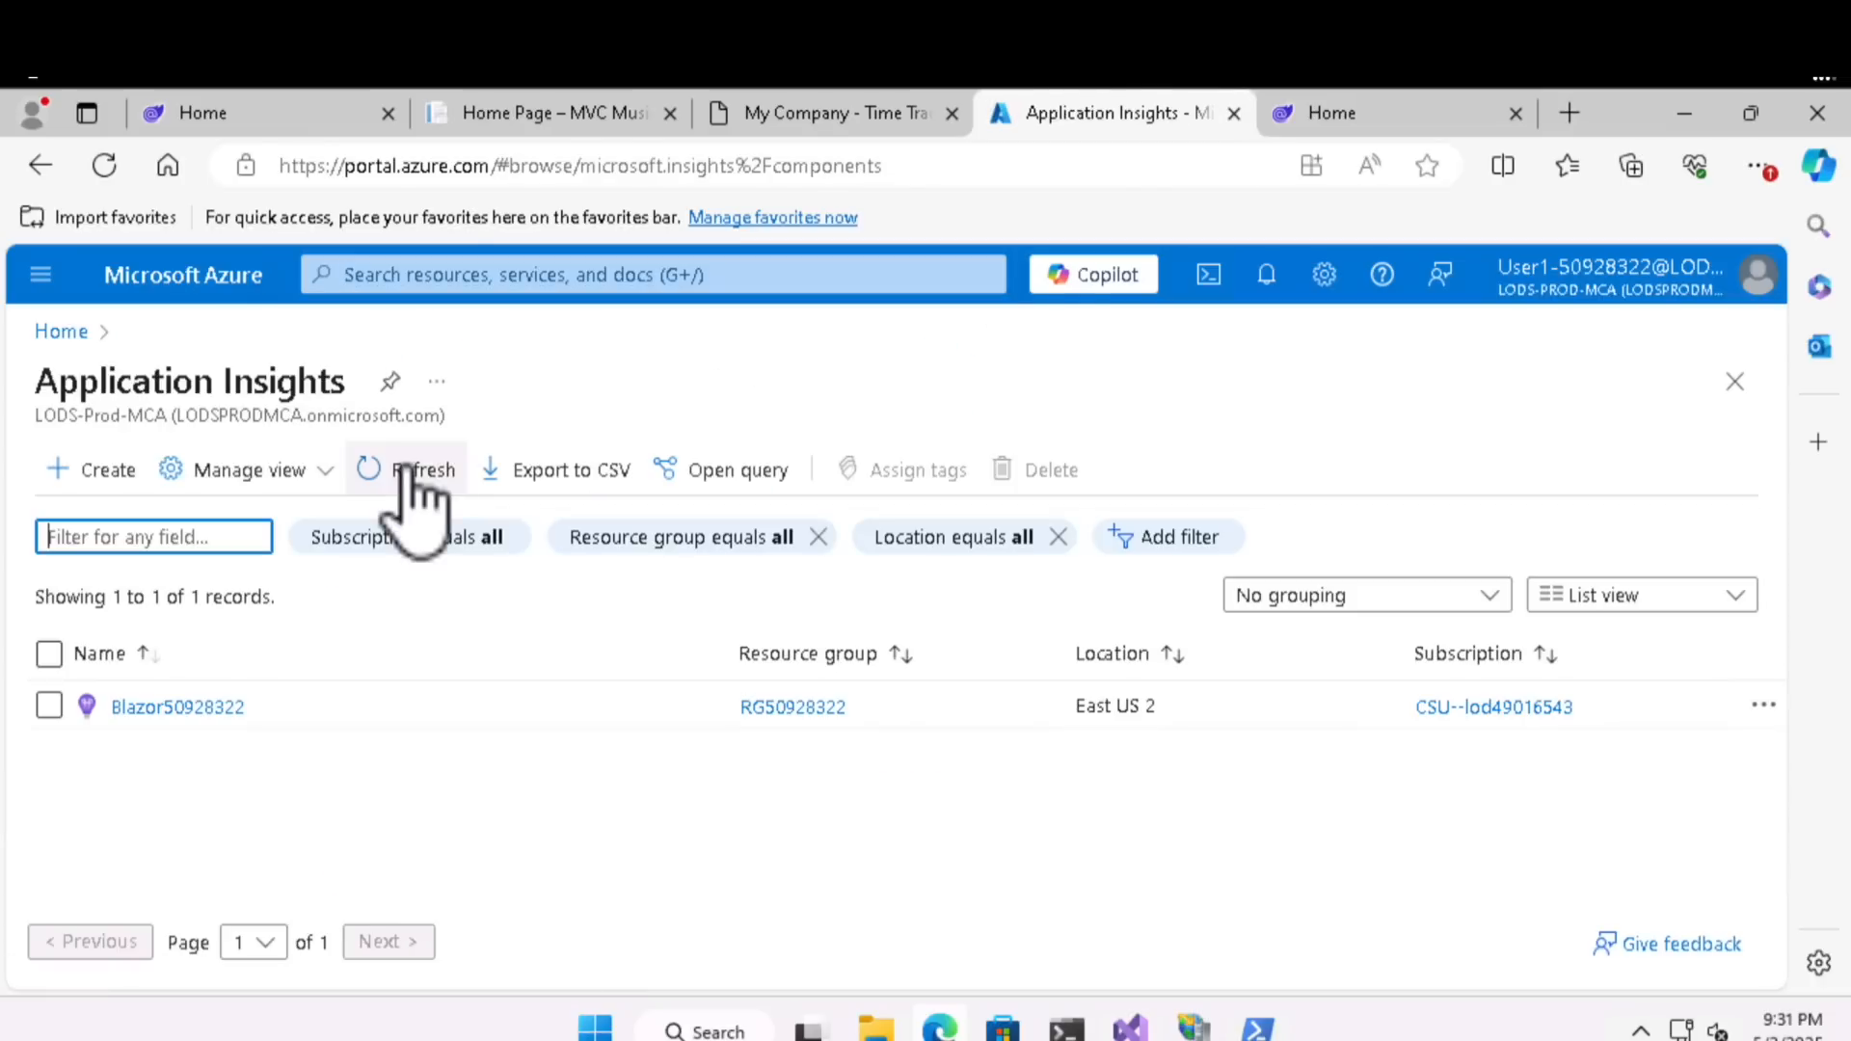
{"action": "left_click", "coordinate": [183, 708]}
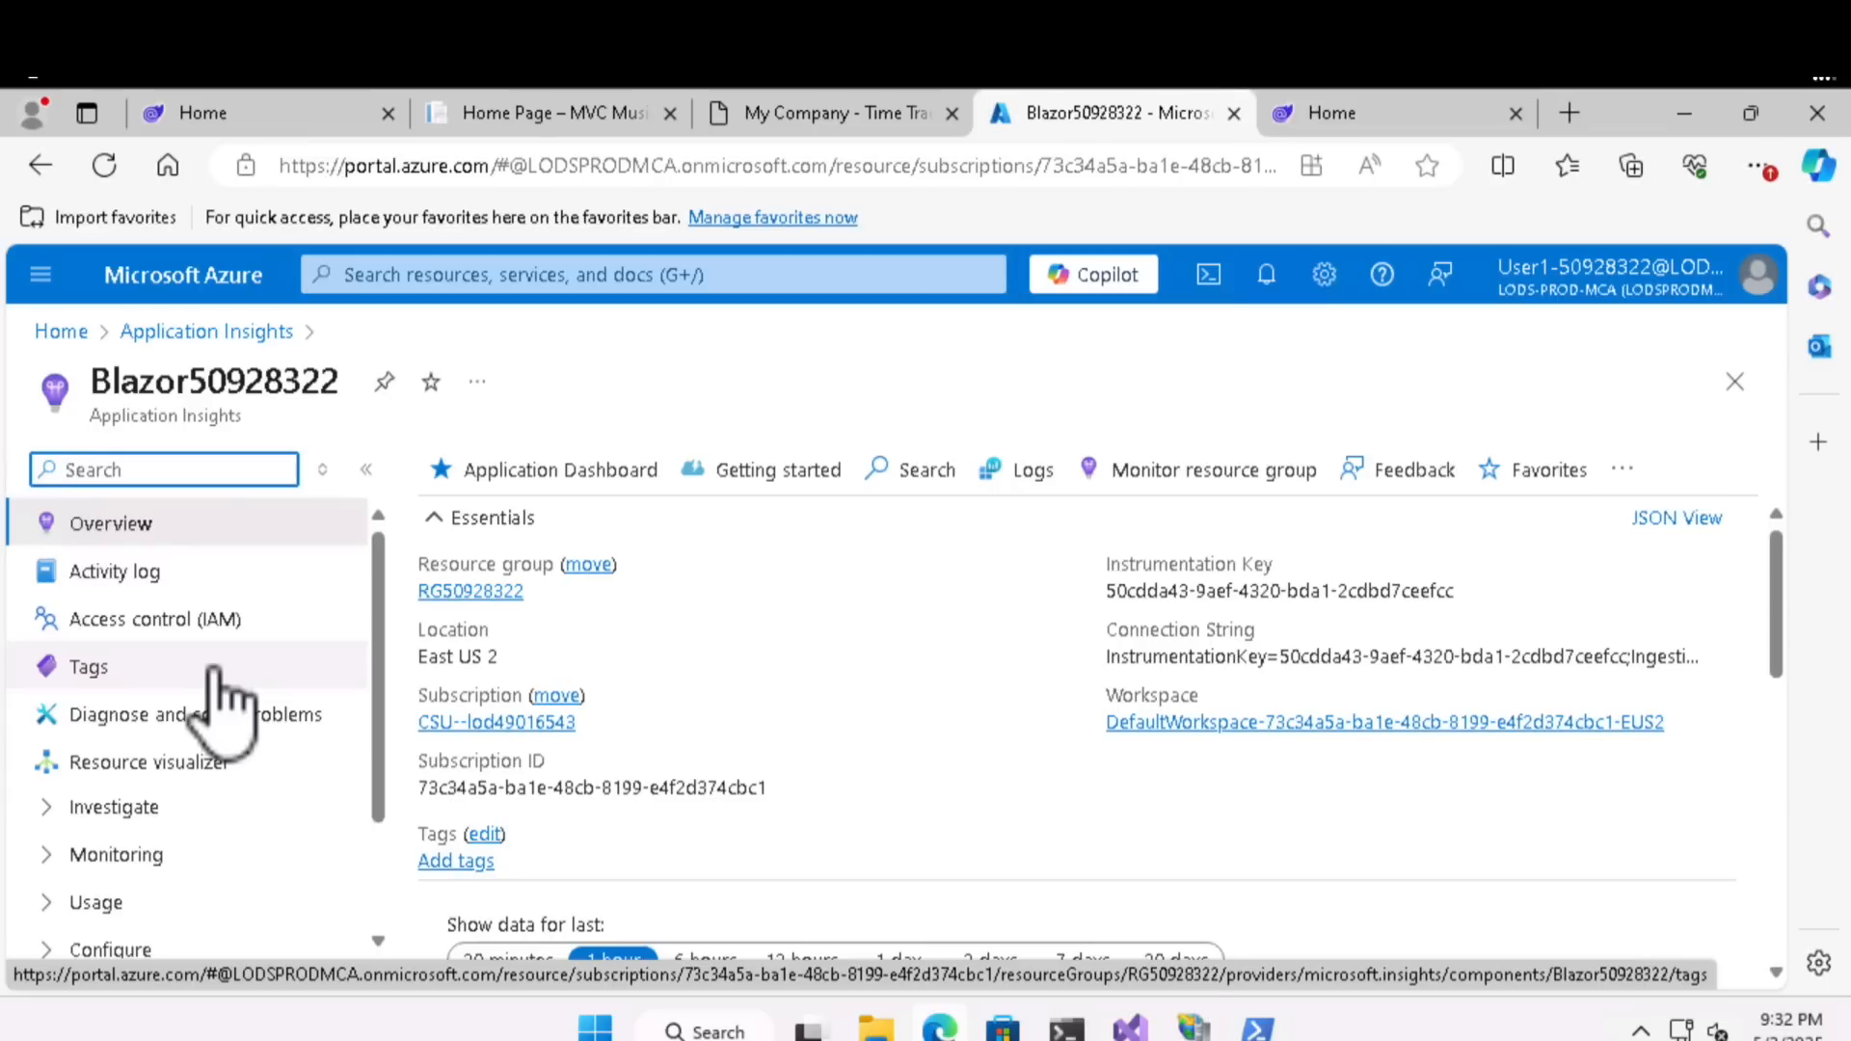
- Open the Availability page from the Investigate options of the Blazor50928322 Application Insights resource
{"action": "scroll", "coordinate": [216, 675], "scroll_direction": "down", "scroll_amount": 2}
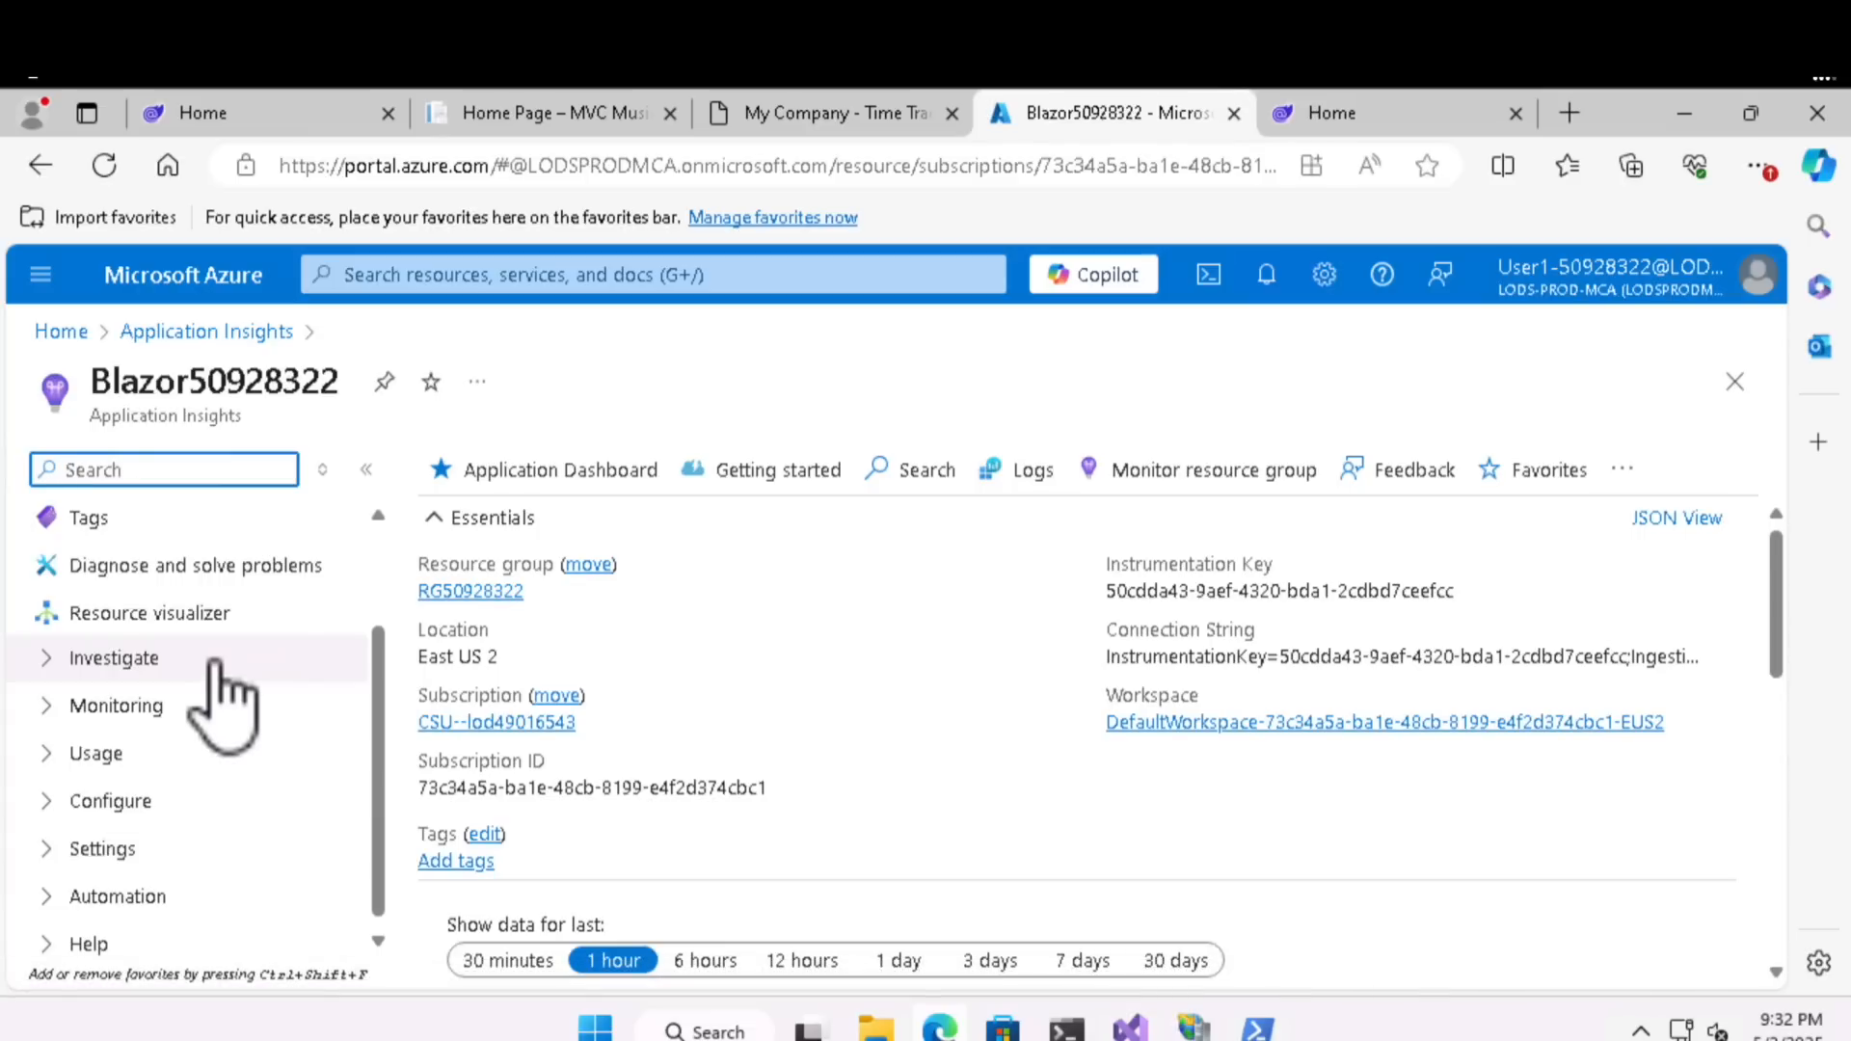
{"action": "left_click", "coordinate": [50, 664]}
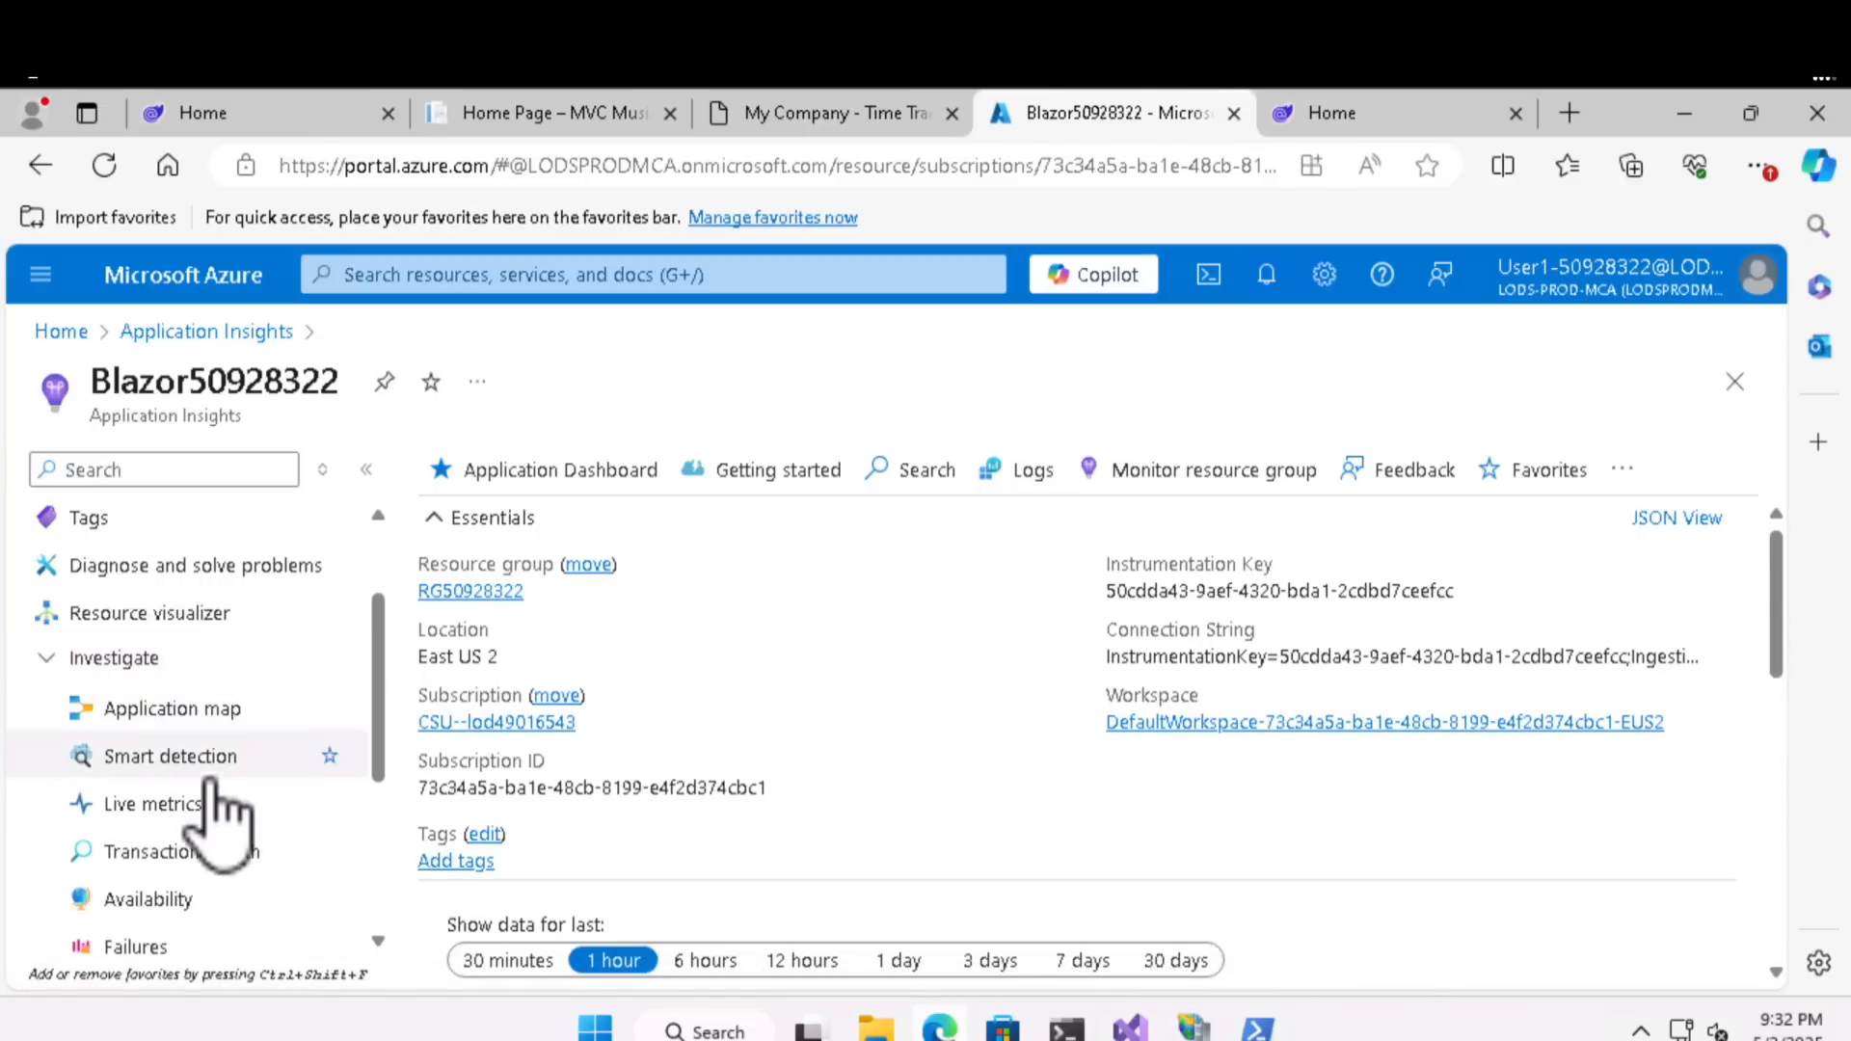
{"action": "left_click", "coordinate": [184, 902]}
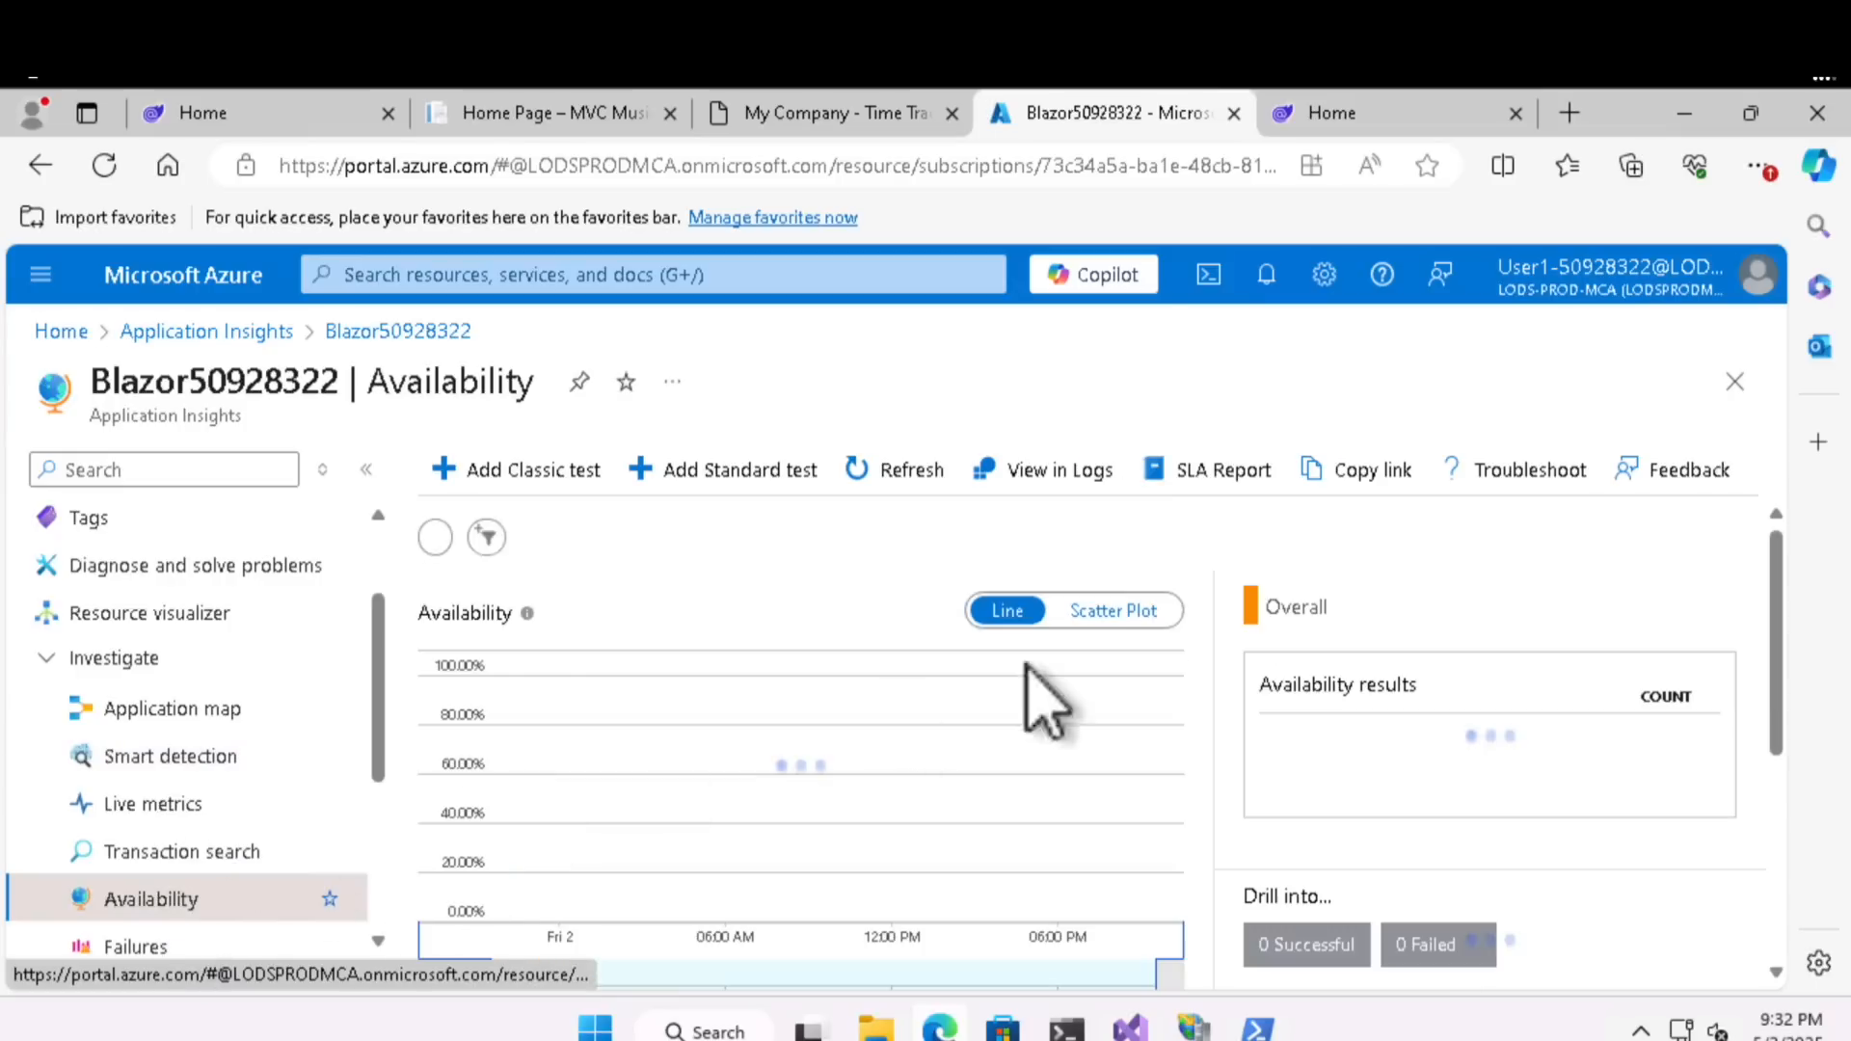
{"action": "left_click_drag", "start_coordinate": [1776, 627], "coordinate": [1779, 754]}
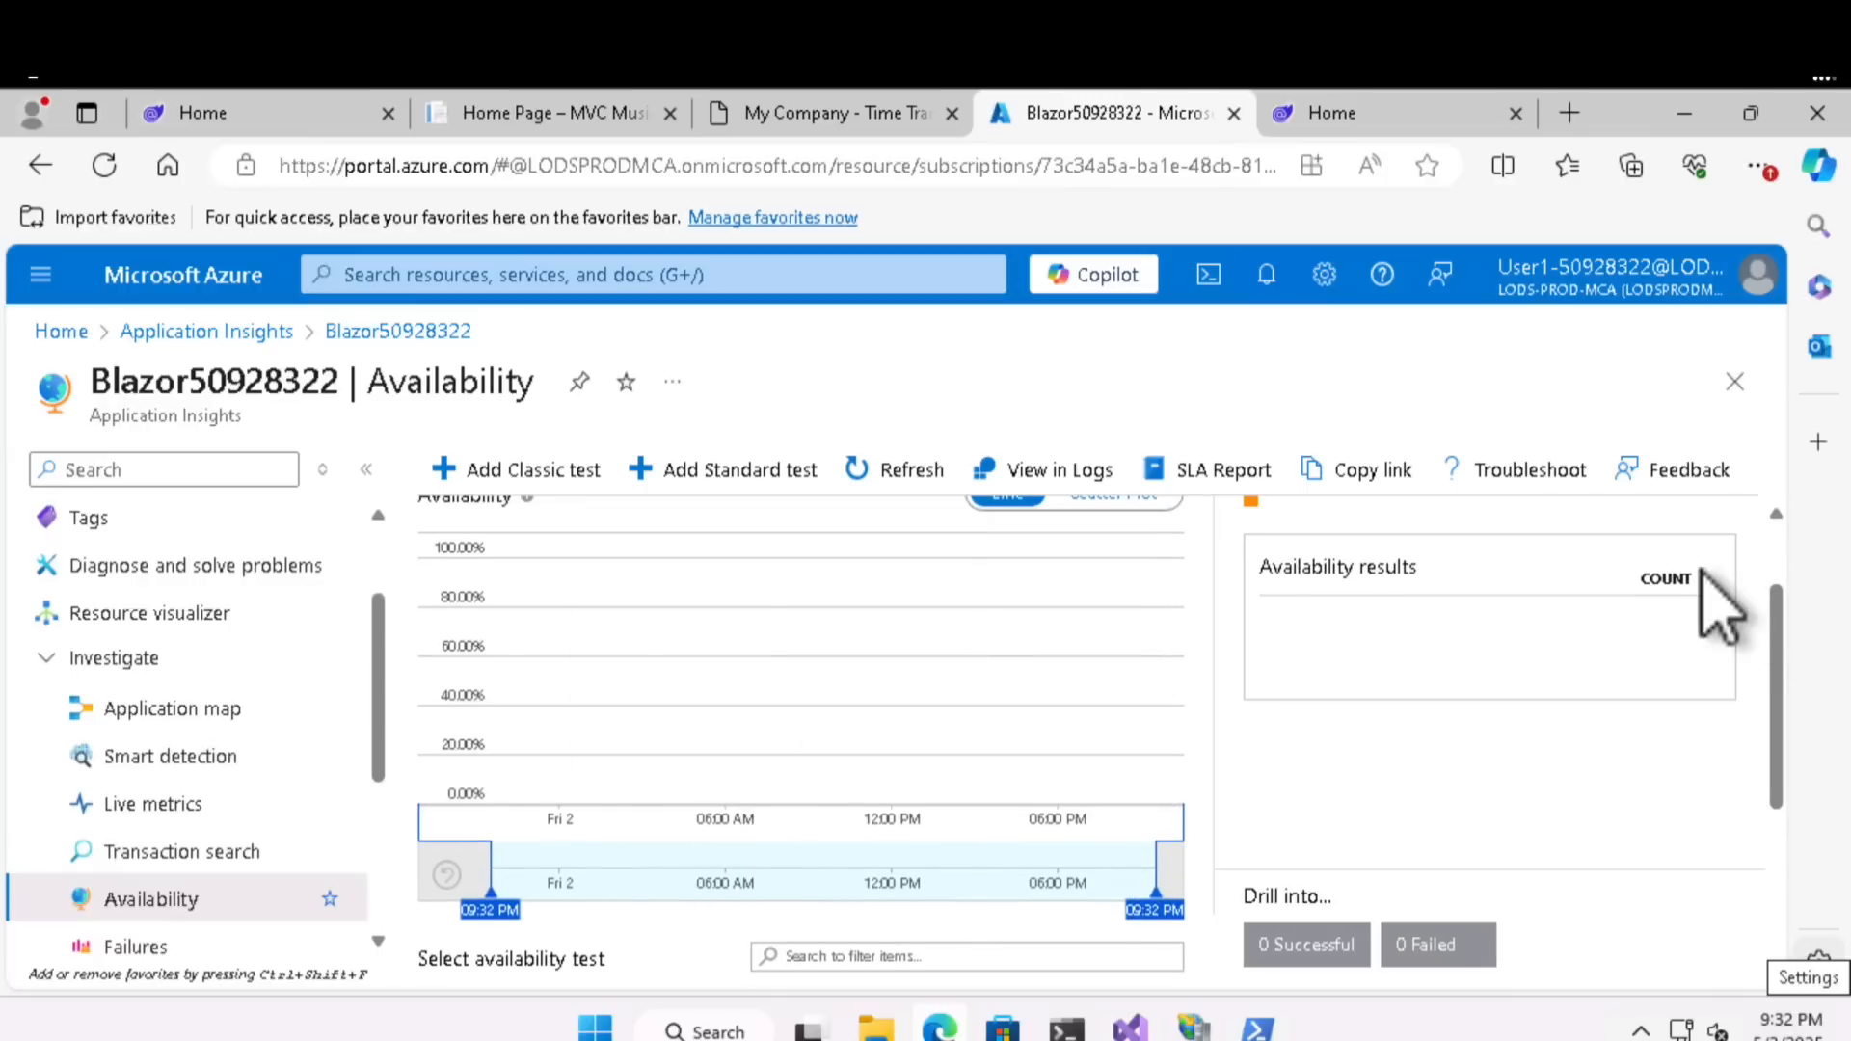
- Start a new Standard availability test and name it "Basic Availability Test"
{"action": "left_click", "coordinate": [742, 471]}
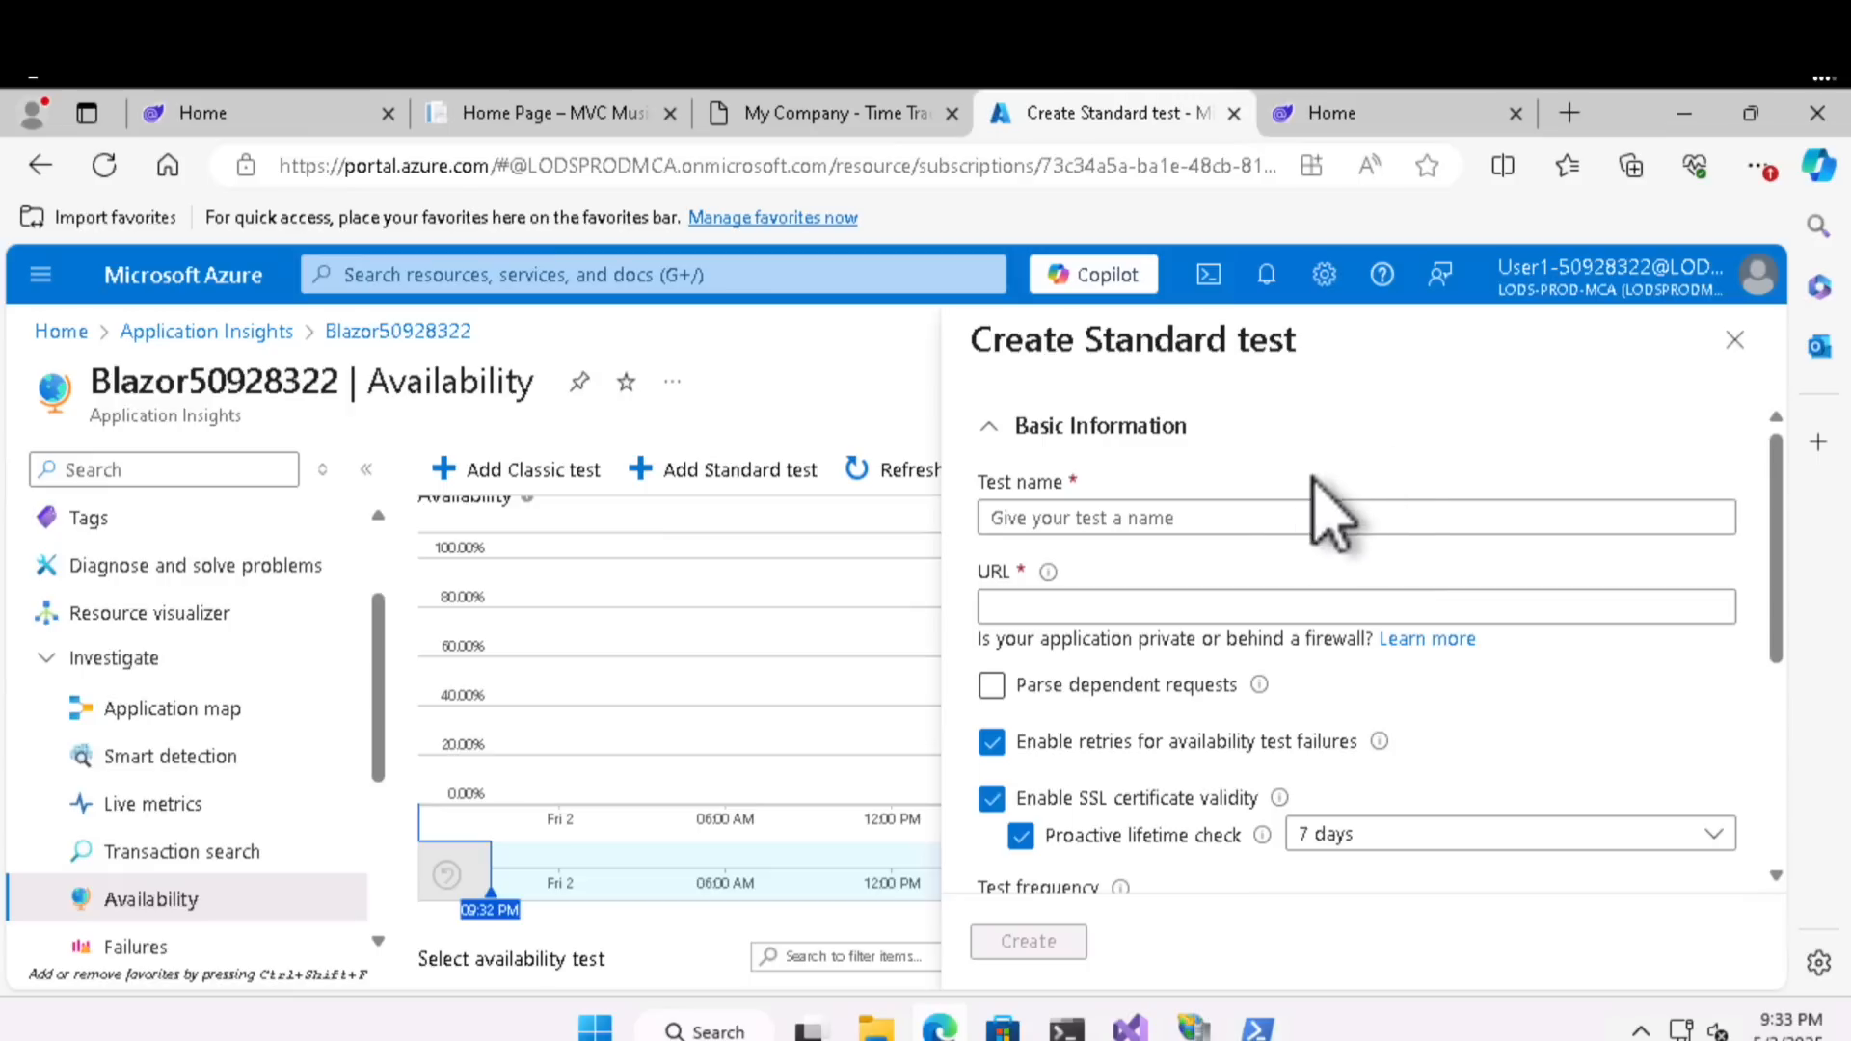
{"action": "left_click", "coordinate": [1281, 516]}
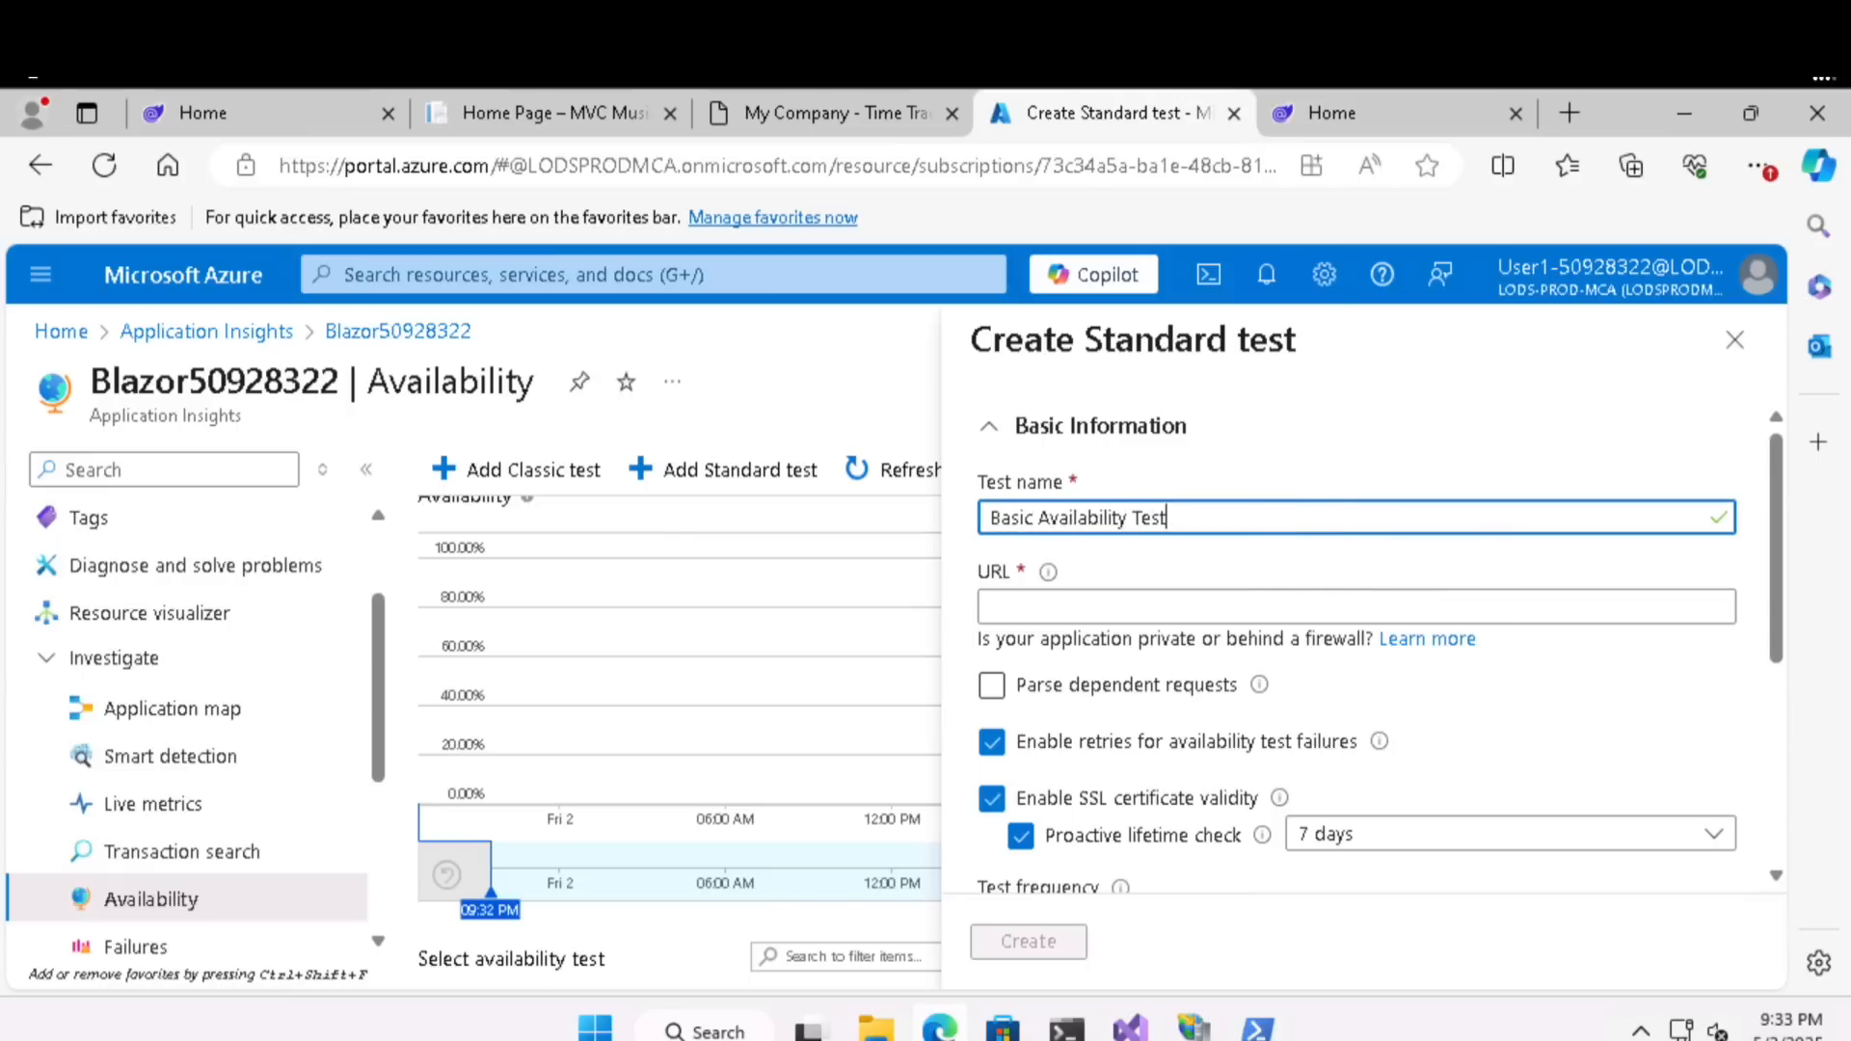
{"action": "left_click", "coordinate": [1104, 612]}
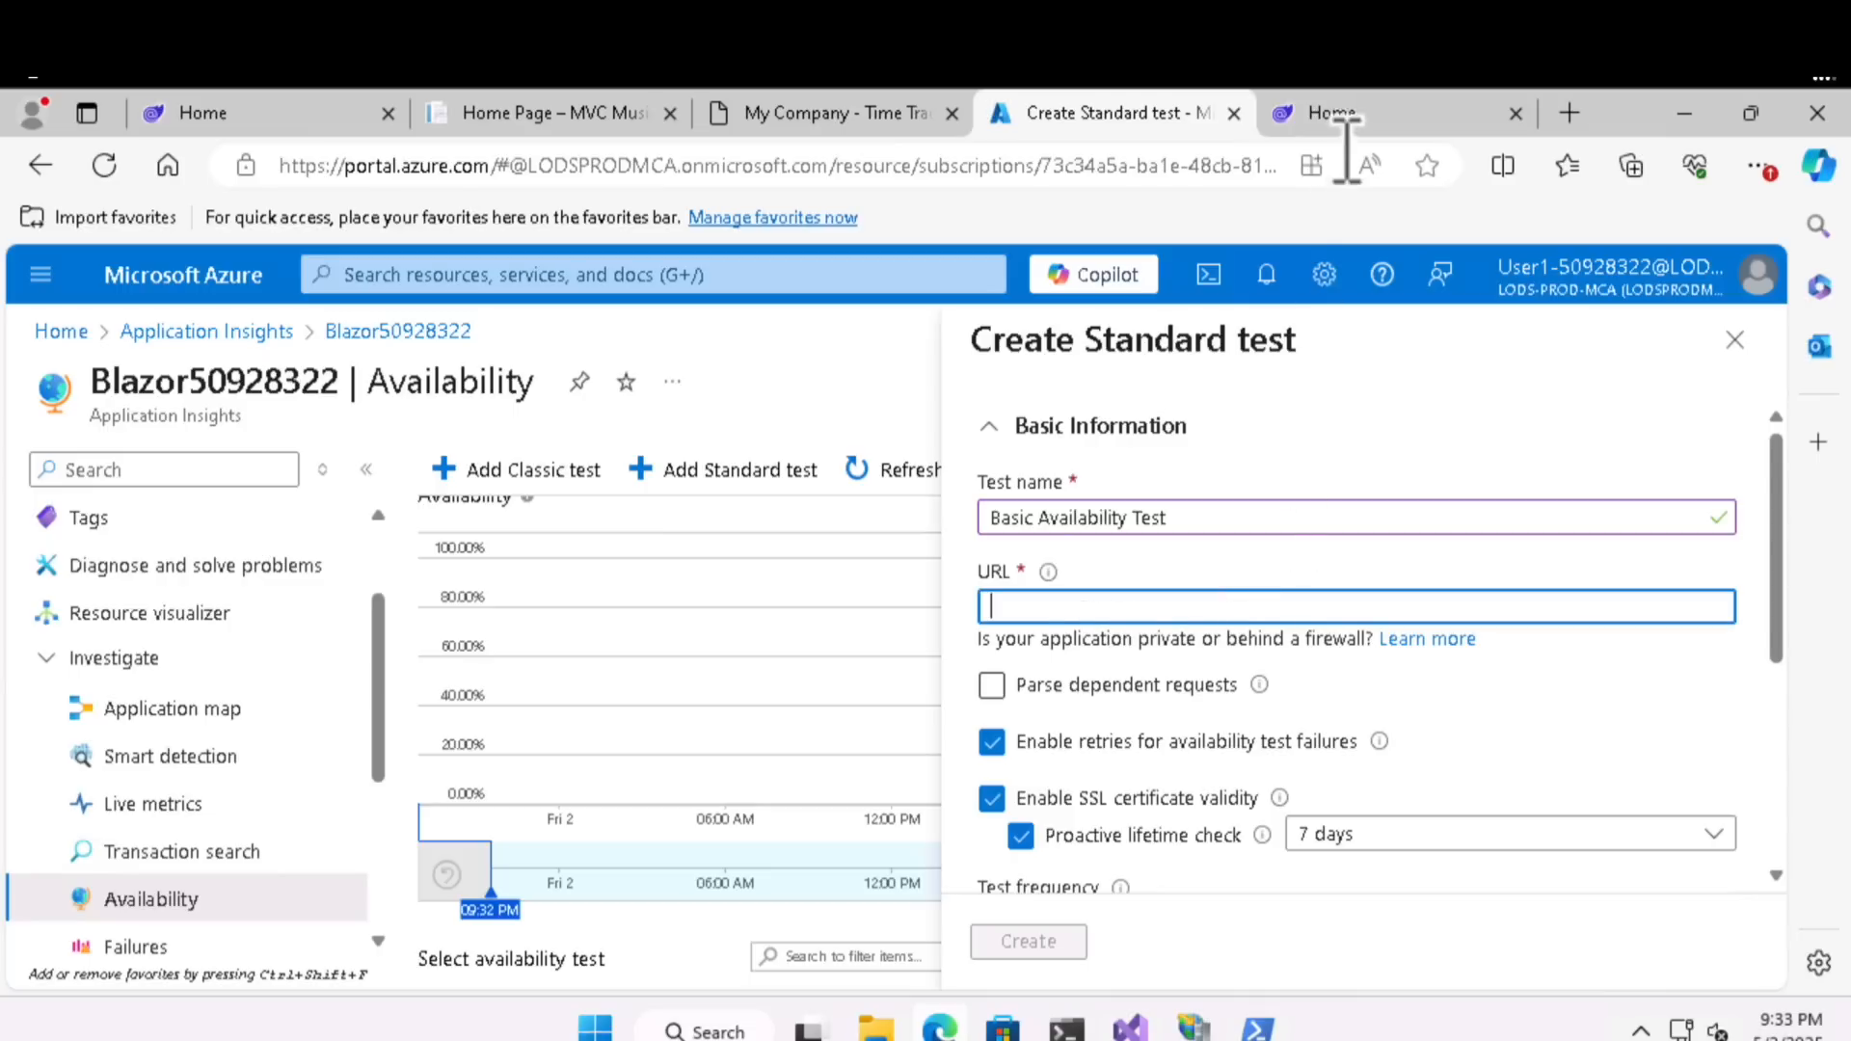
{"action": "mouse_move", "coordinate": [1351, 115]}
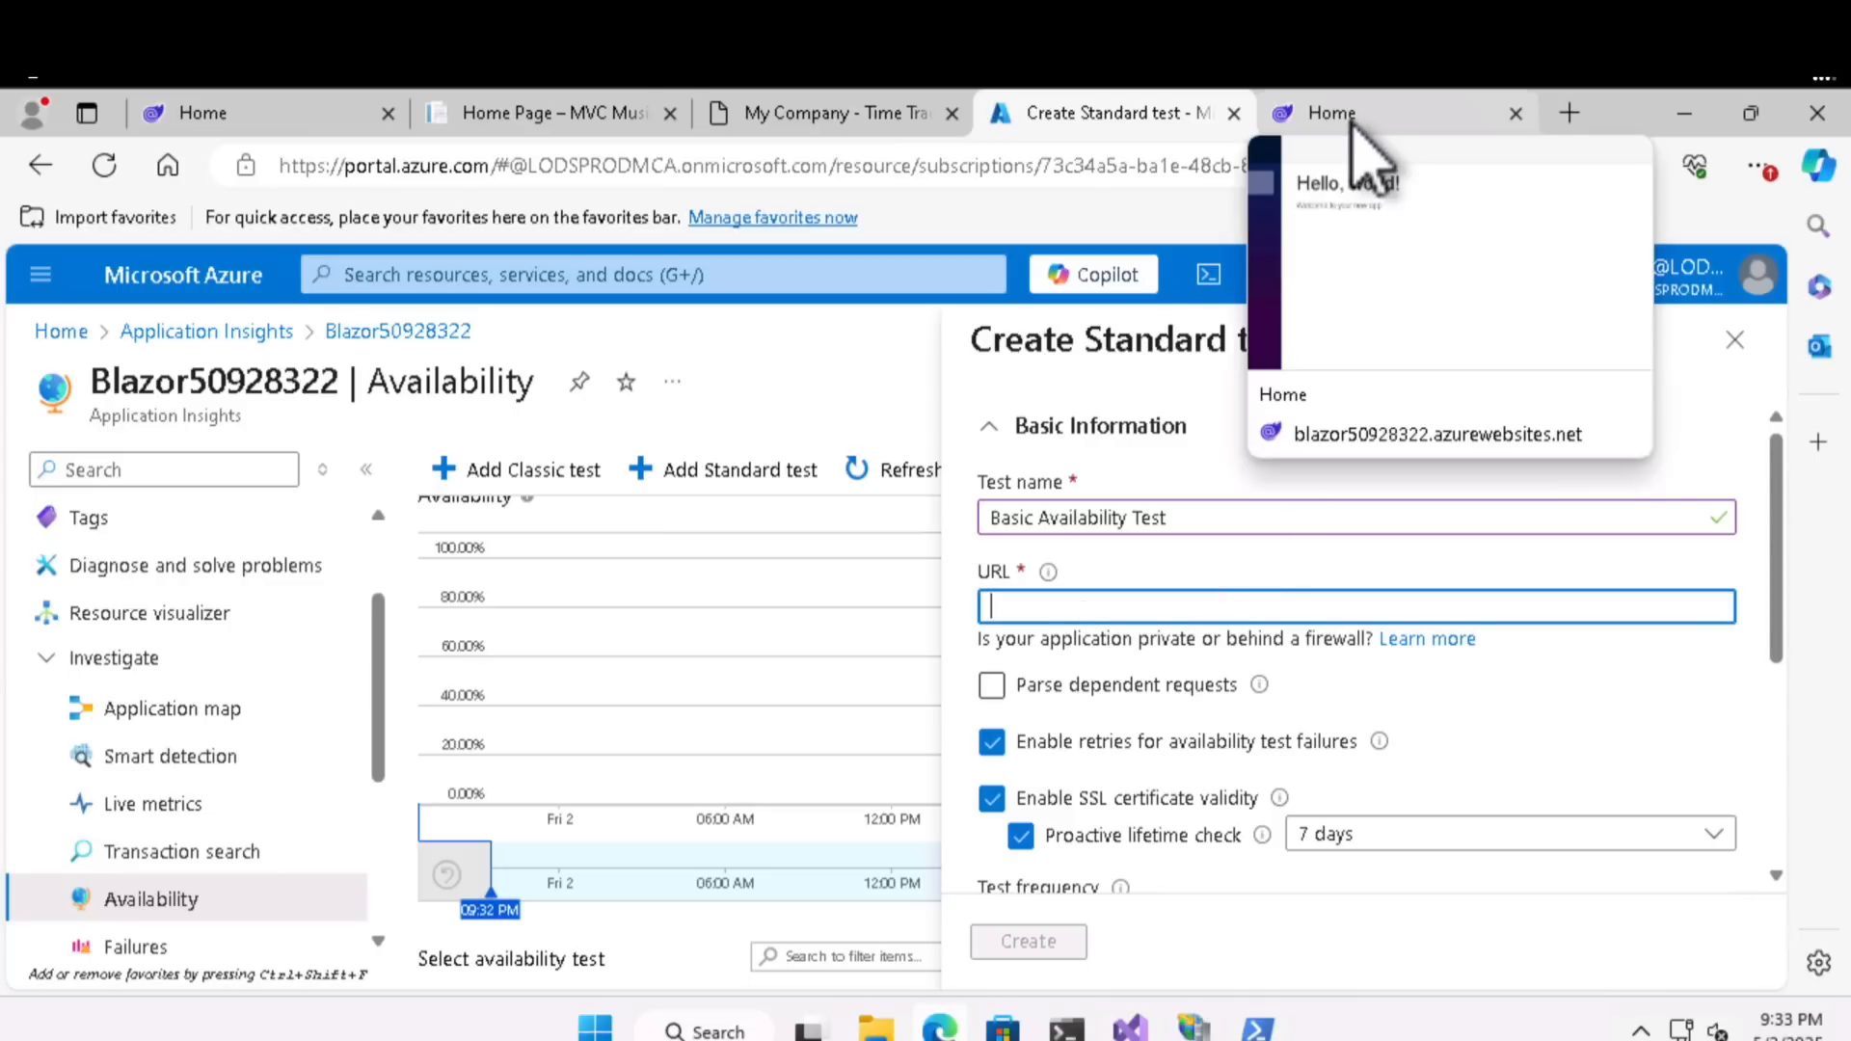
{"action": "left_click", "coordinate": [1347, 114]}
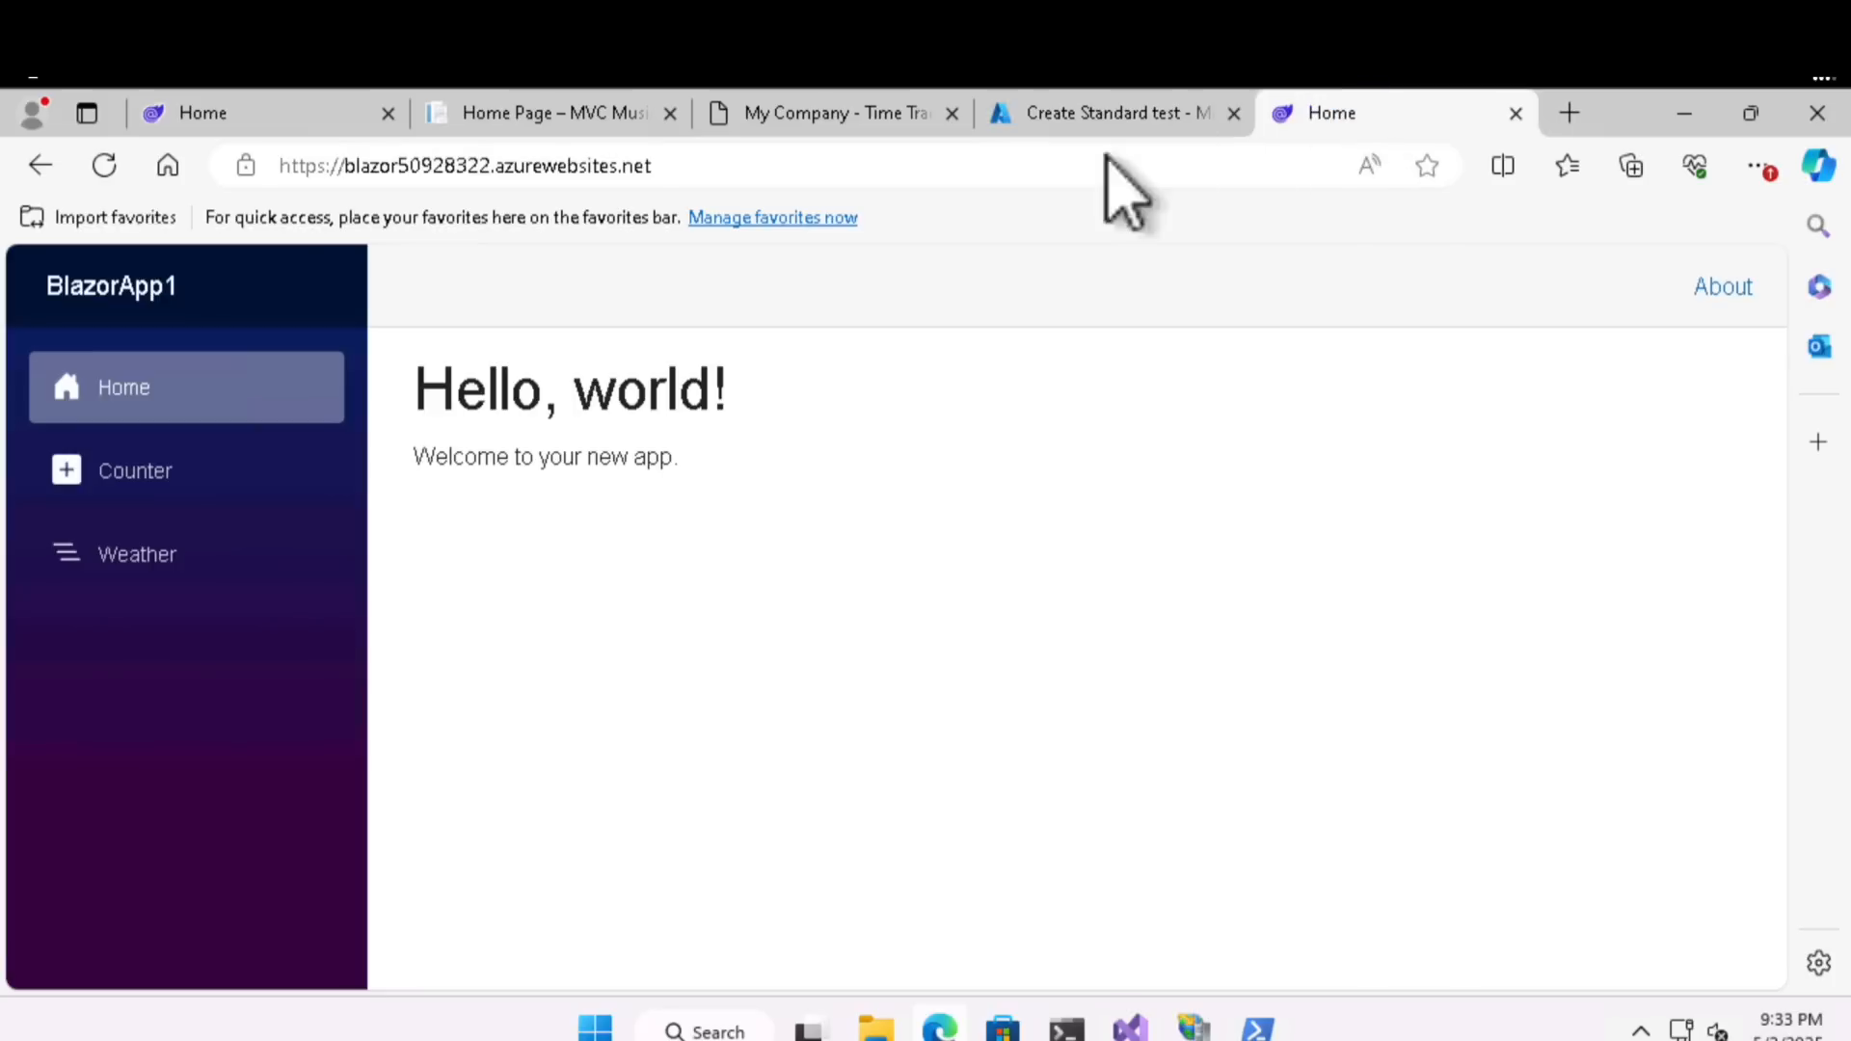
{"action": "left_click", "coordinate": [635, 166]}
{"action": "right_click", "coordinate": [635, 167]}
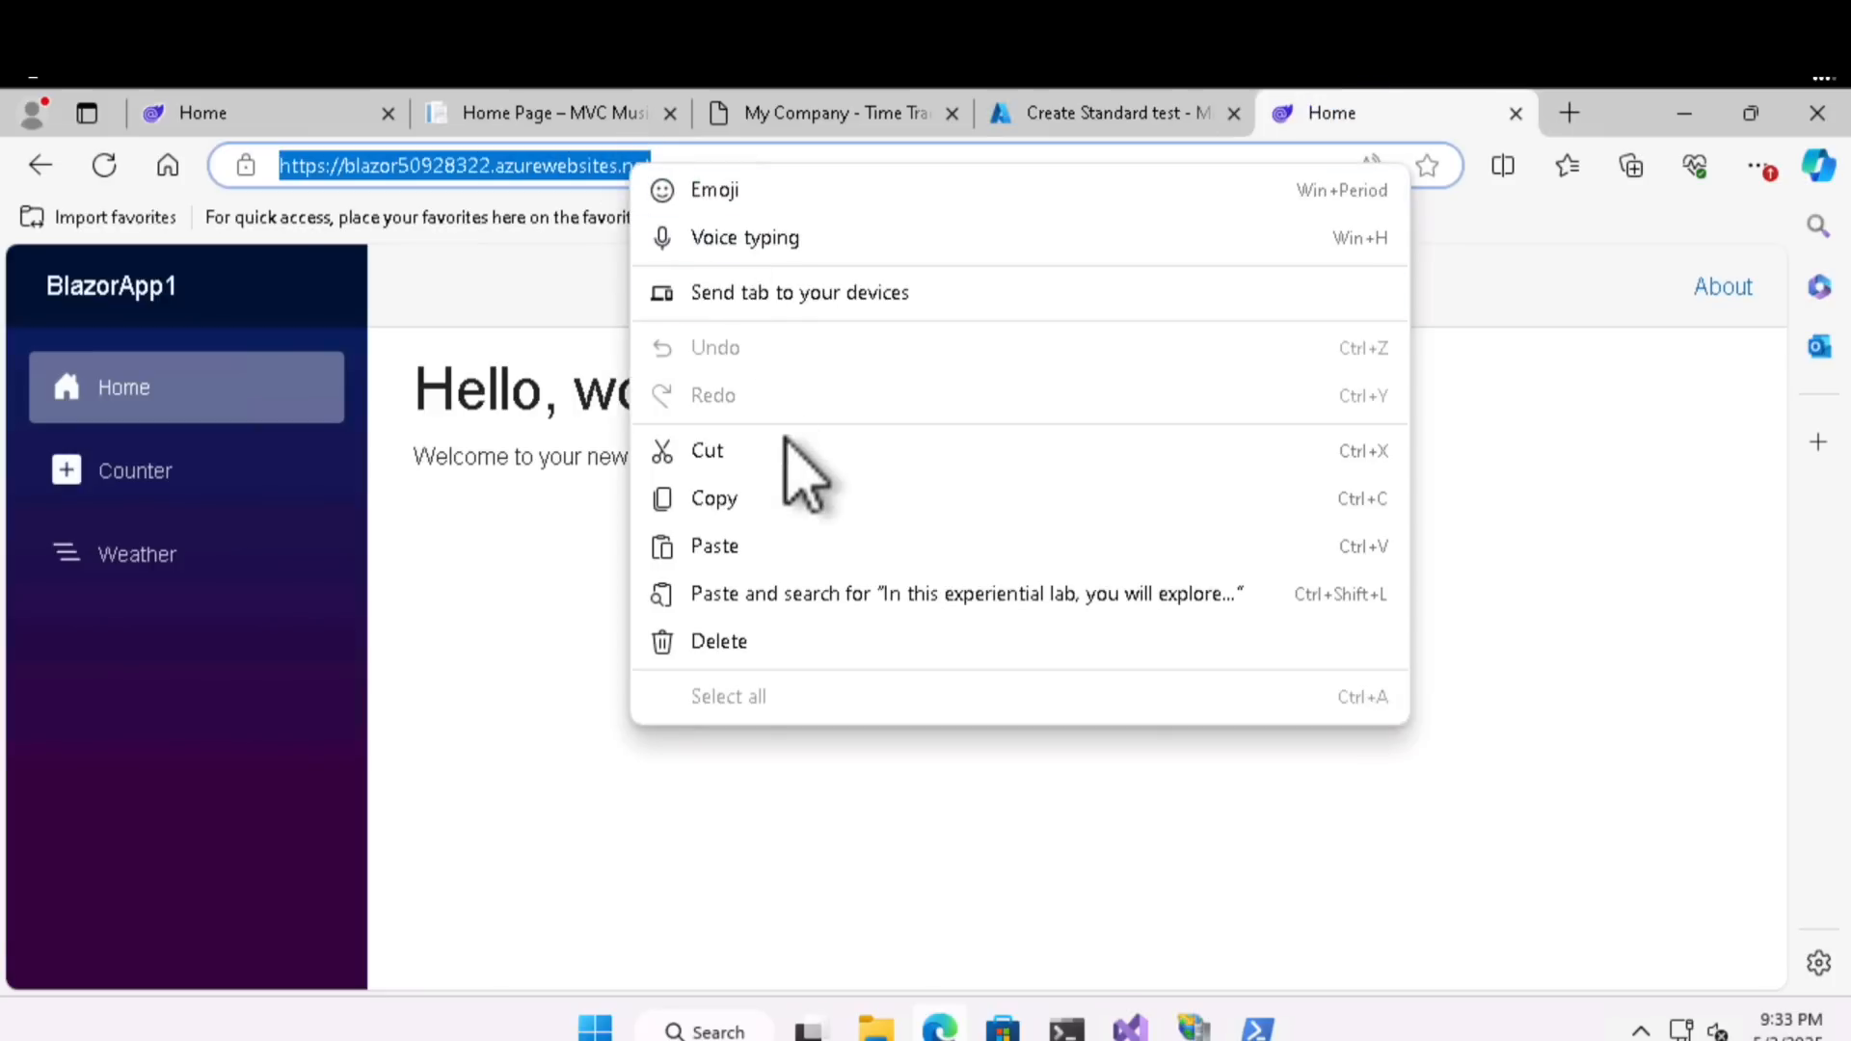
{"action": "left_click", "coordinate": [789, 546]}
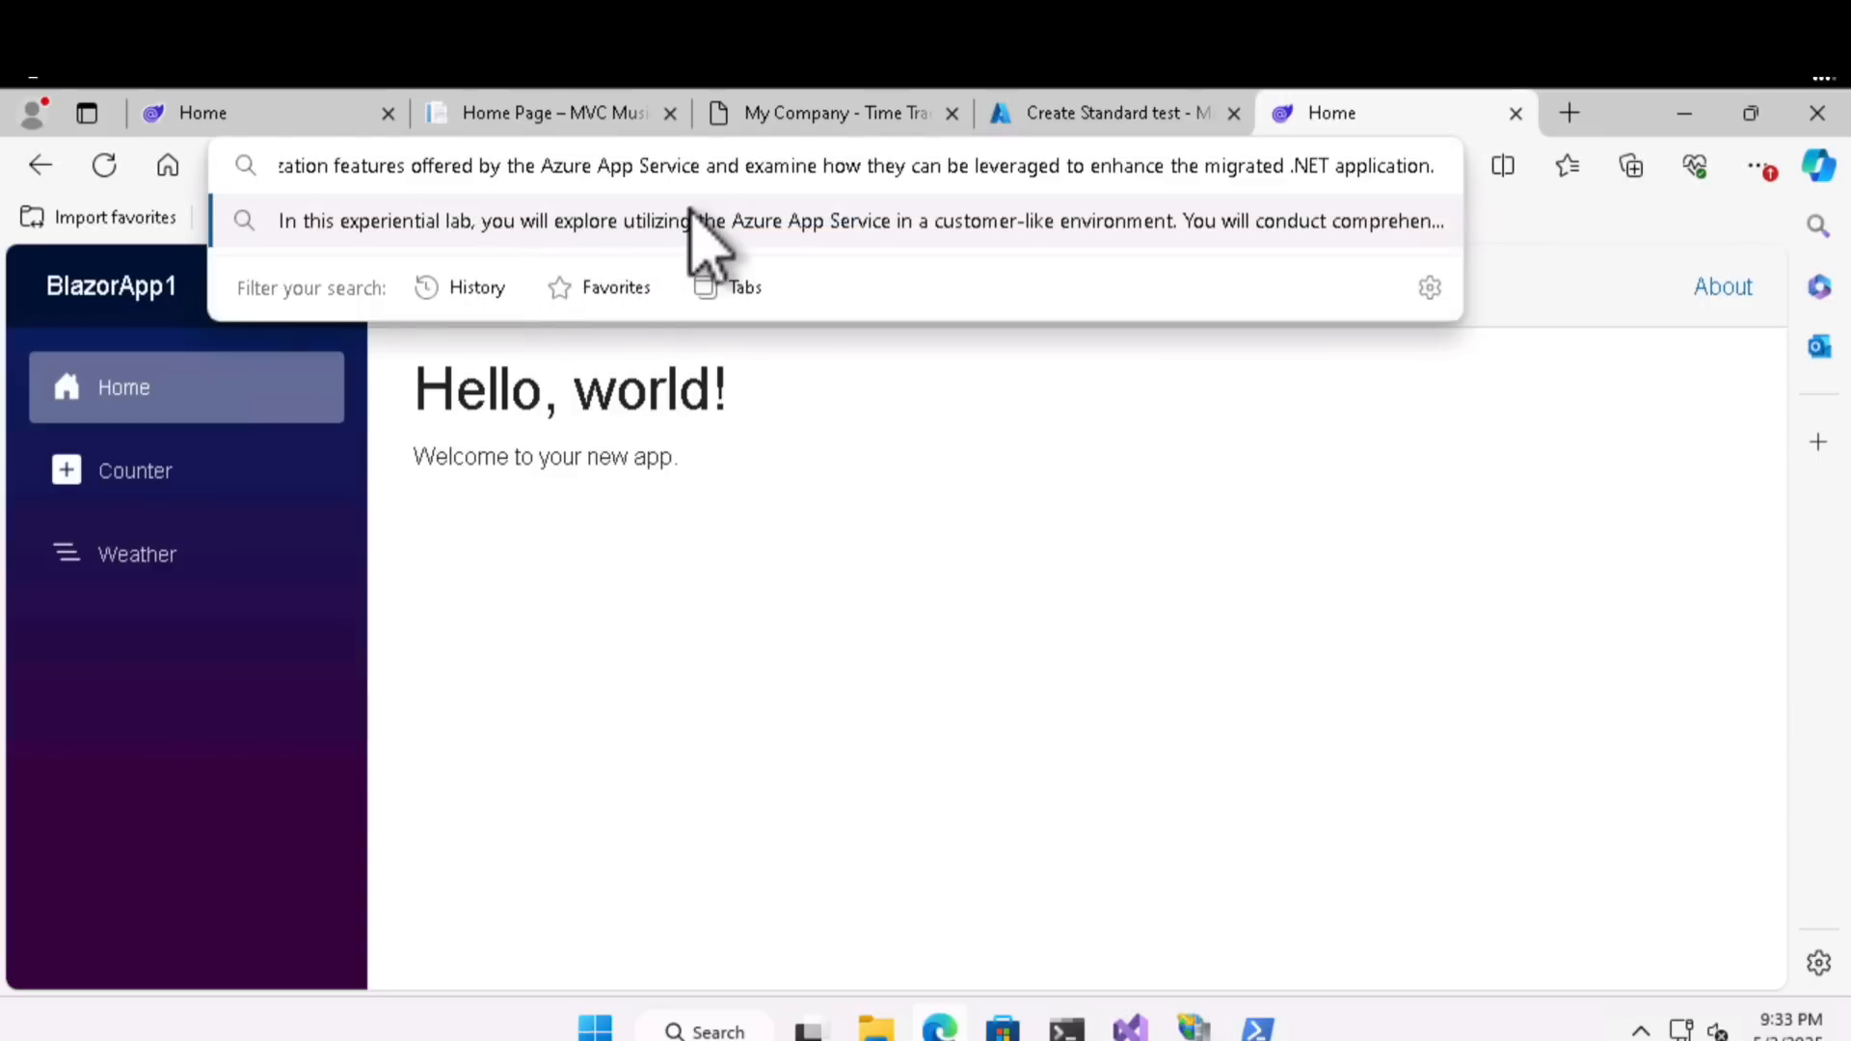
{"action": "key", "text": "ctrl+z"}
{"action": "right_click", "coordinate": [617, 168]}
{"action": "left_click", "coordinate": [740, 492]}
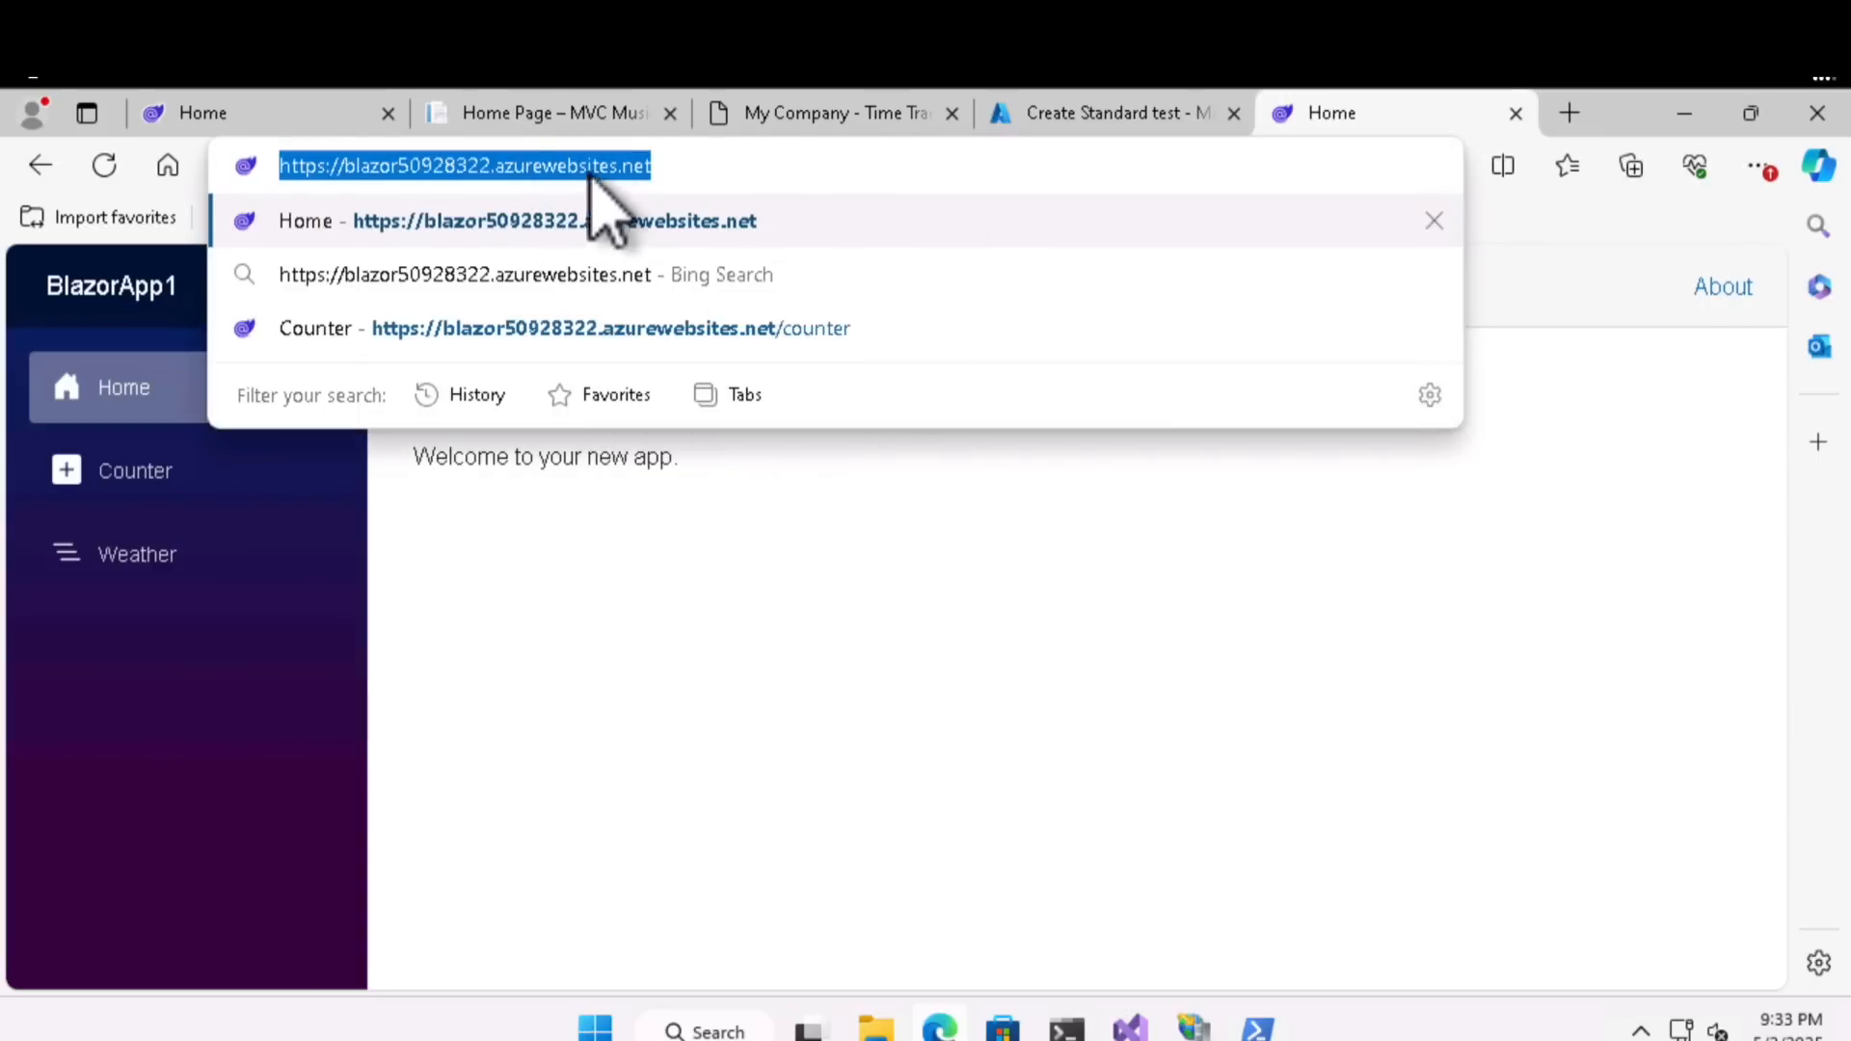
{"action": "left_click", "coordinate": [1100, 114]}
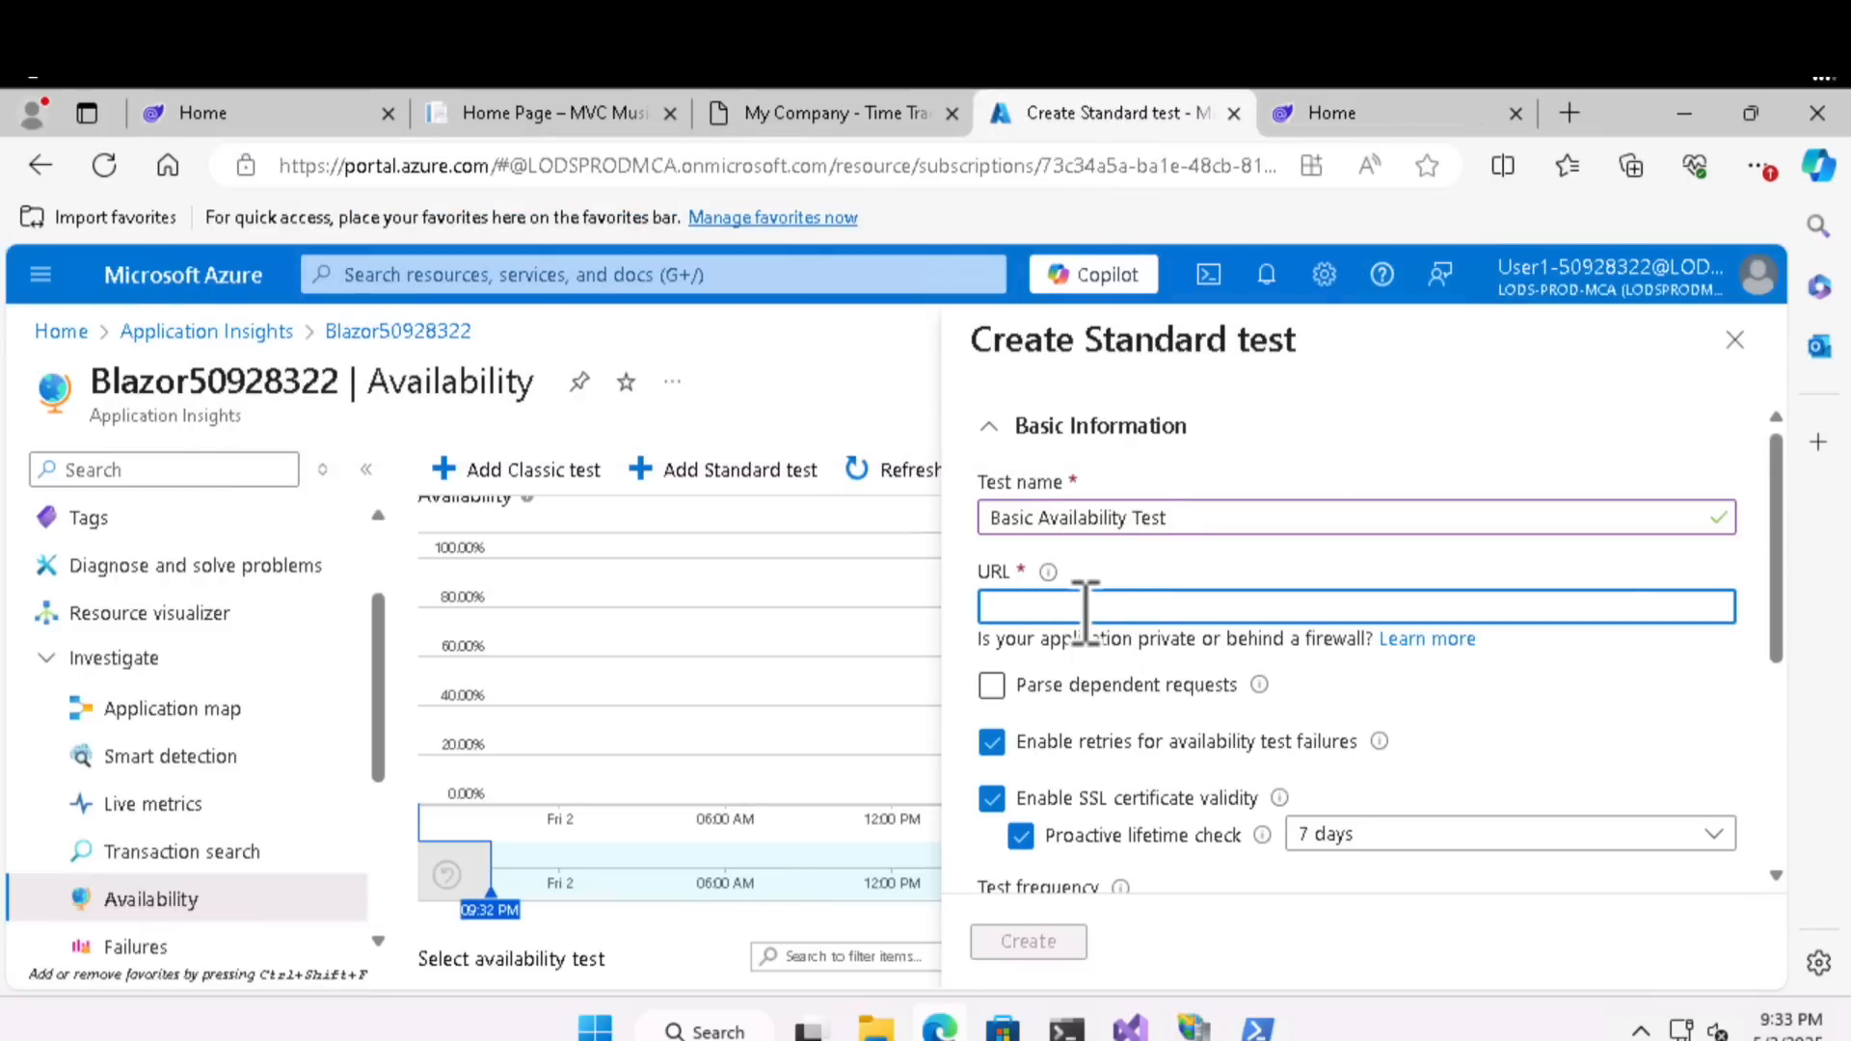
{"action": "key", "text": "ctrl+v"}
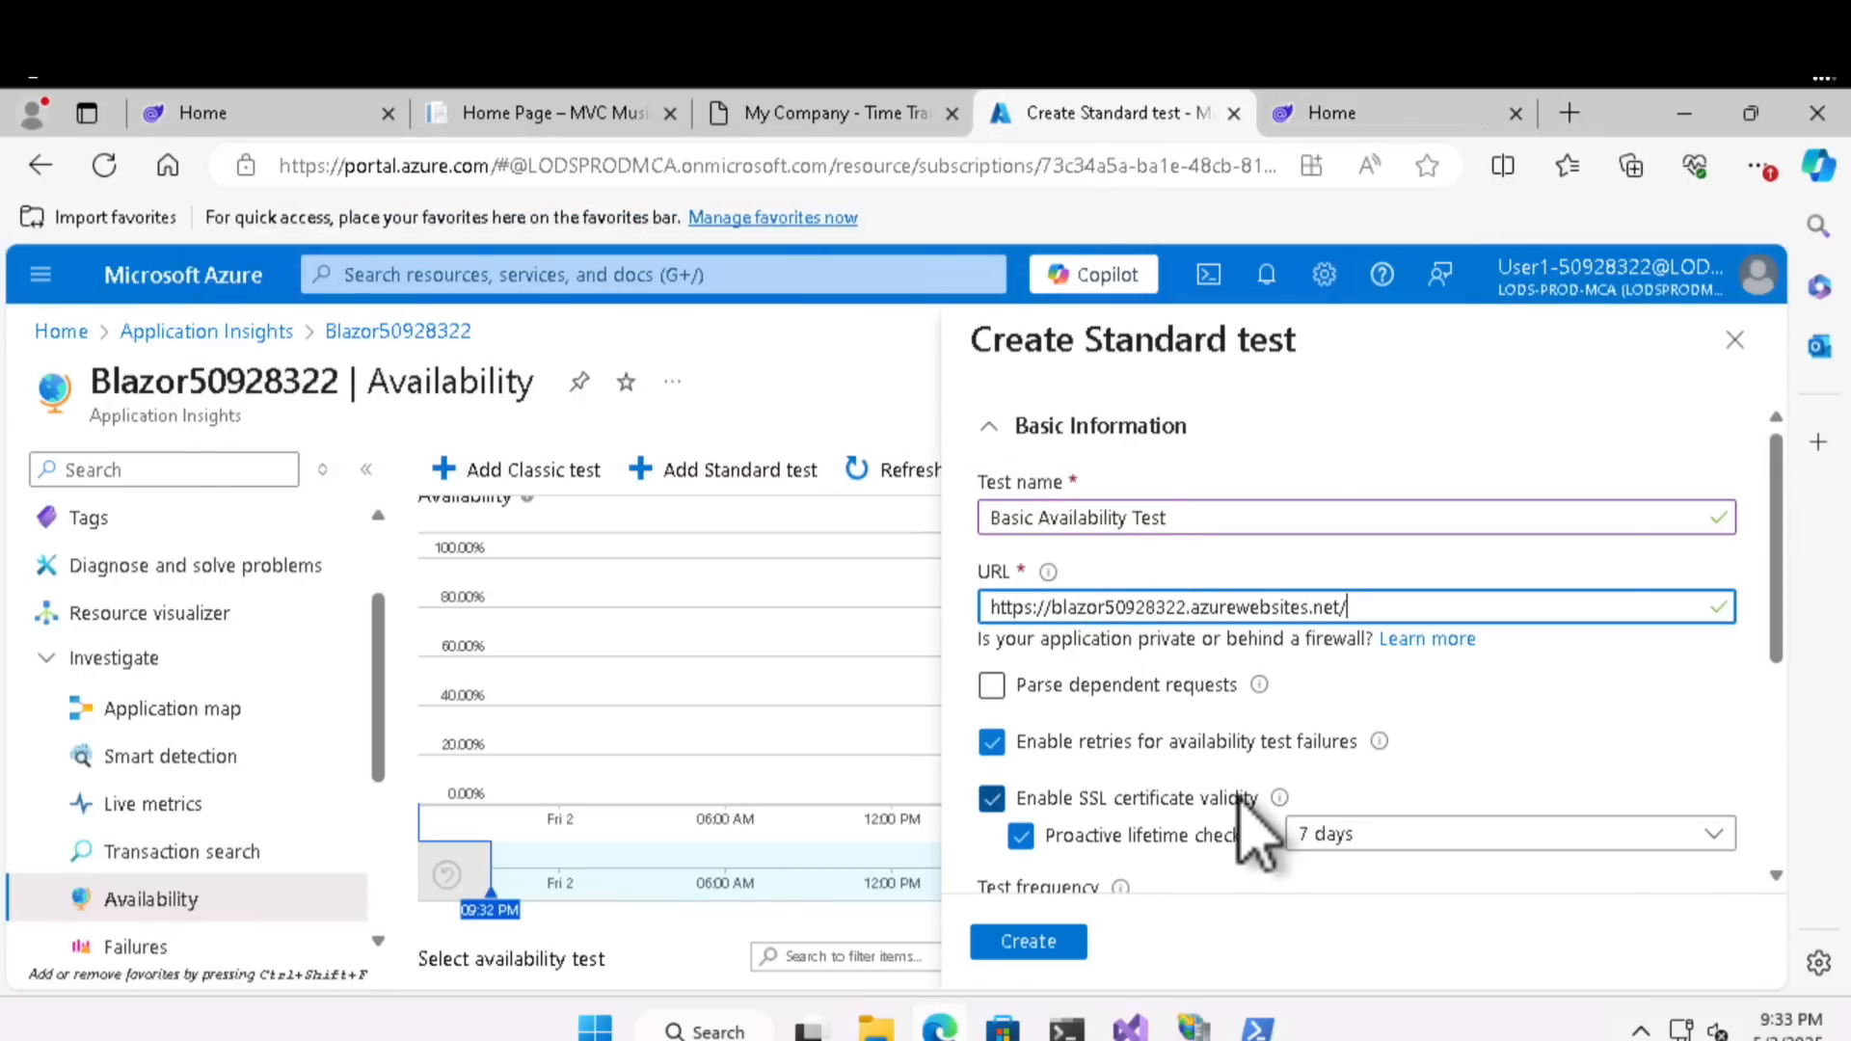
- Create the Standard test with its default retry, SSL, frequency and location settings, and refresh the availability results
{"action": "scroll", "coordinate": [1244, 830], "scroll_direction": "down", "scroll_amount": 2}
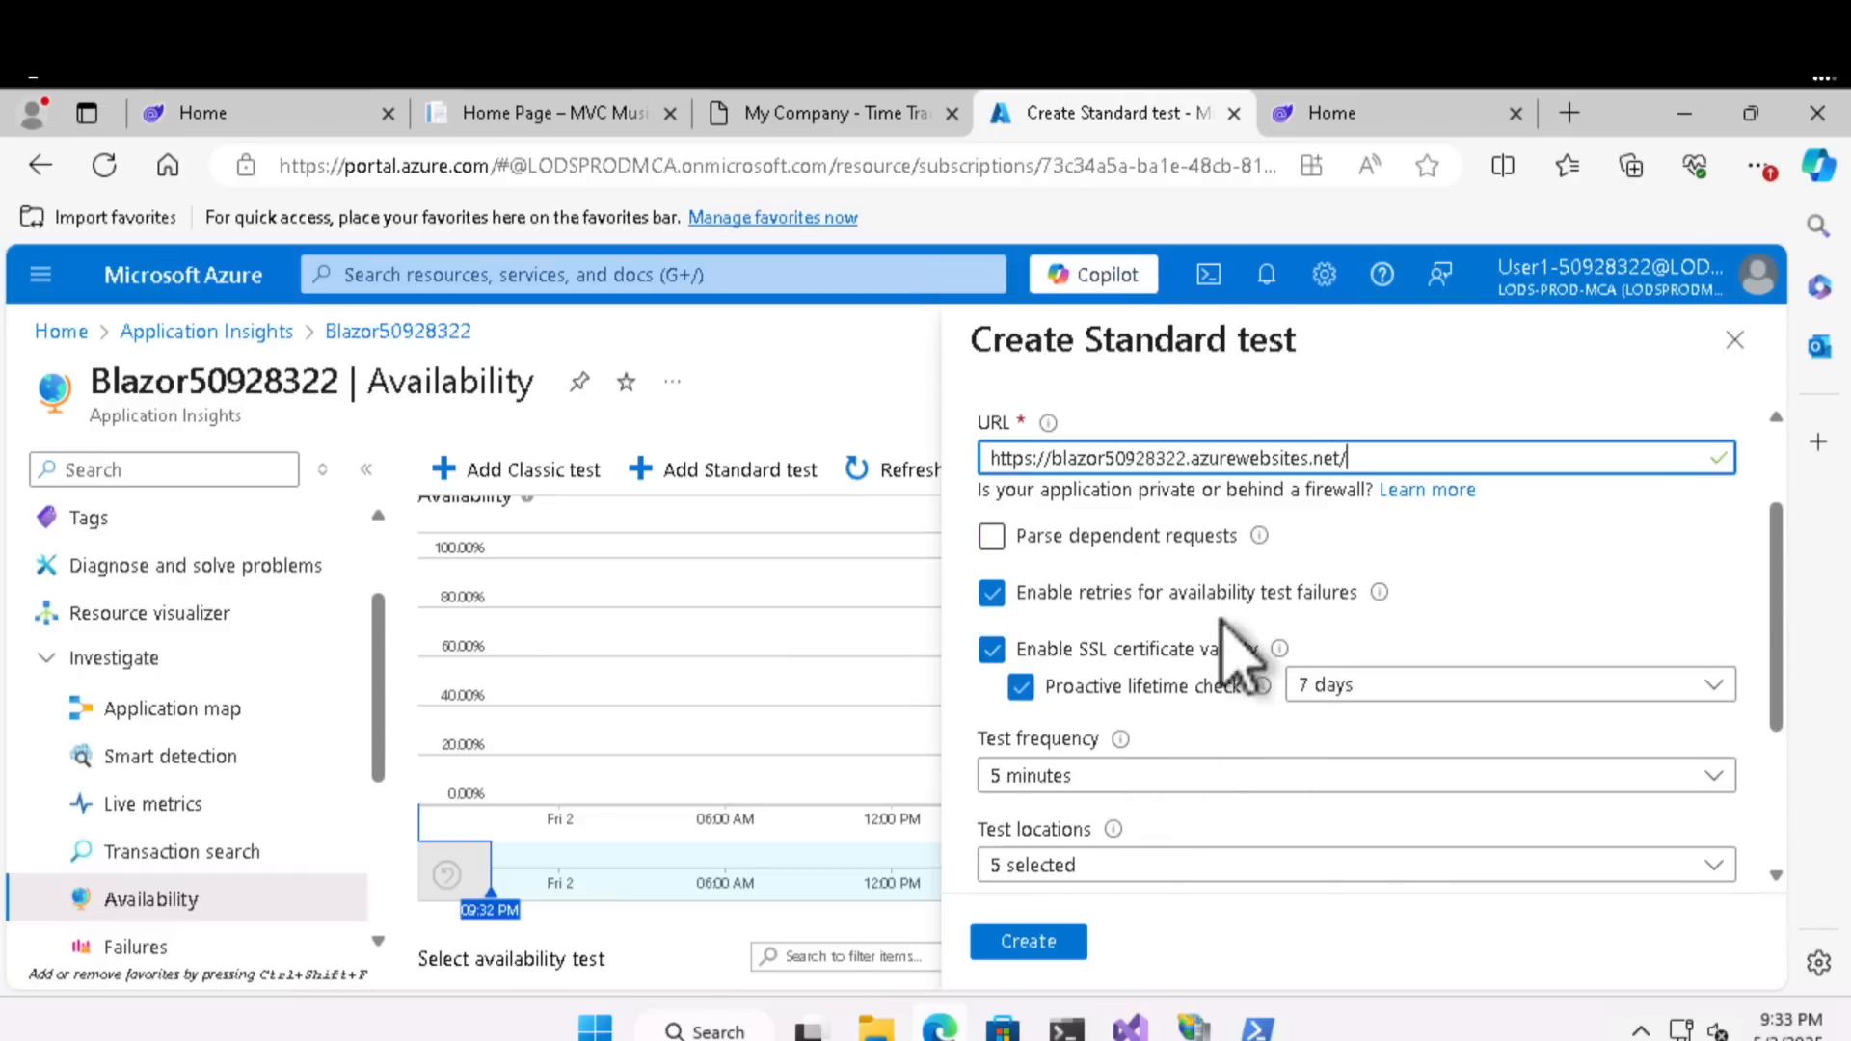
{"action": "left_click", "coordinate": [1034, 944]}
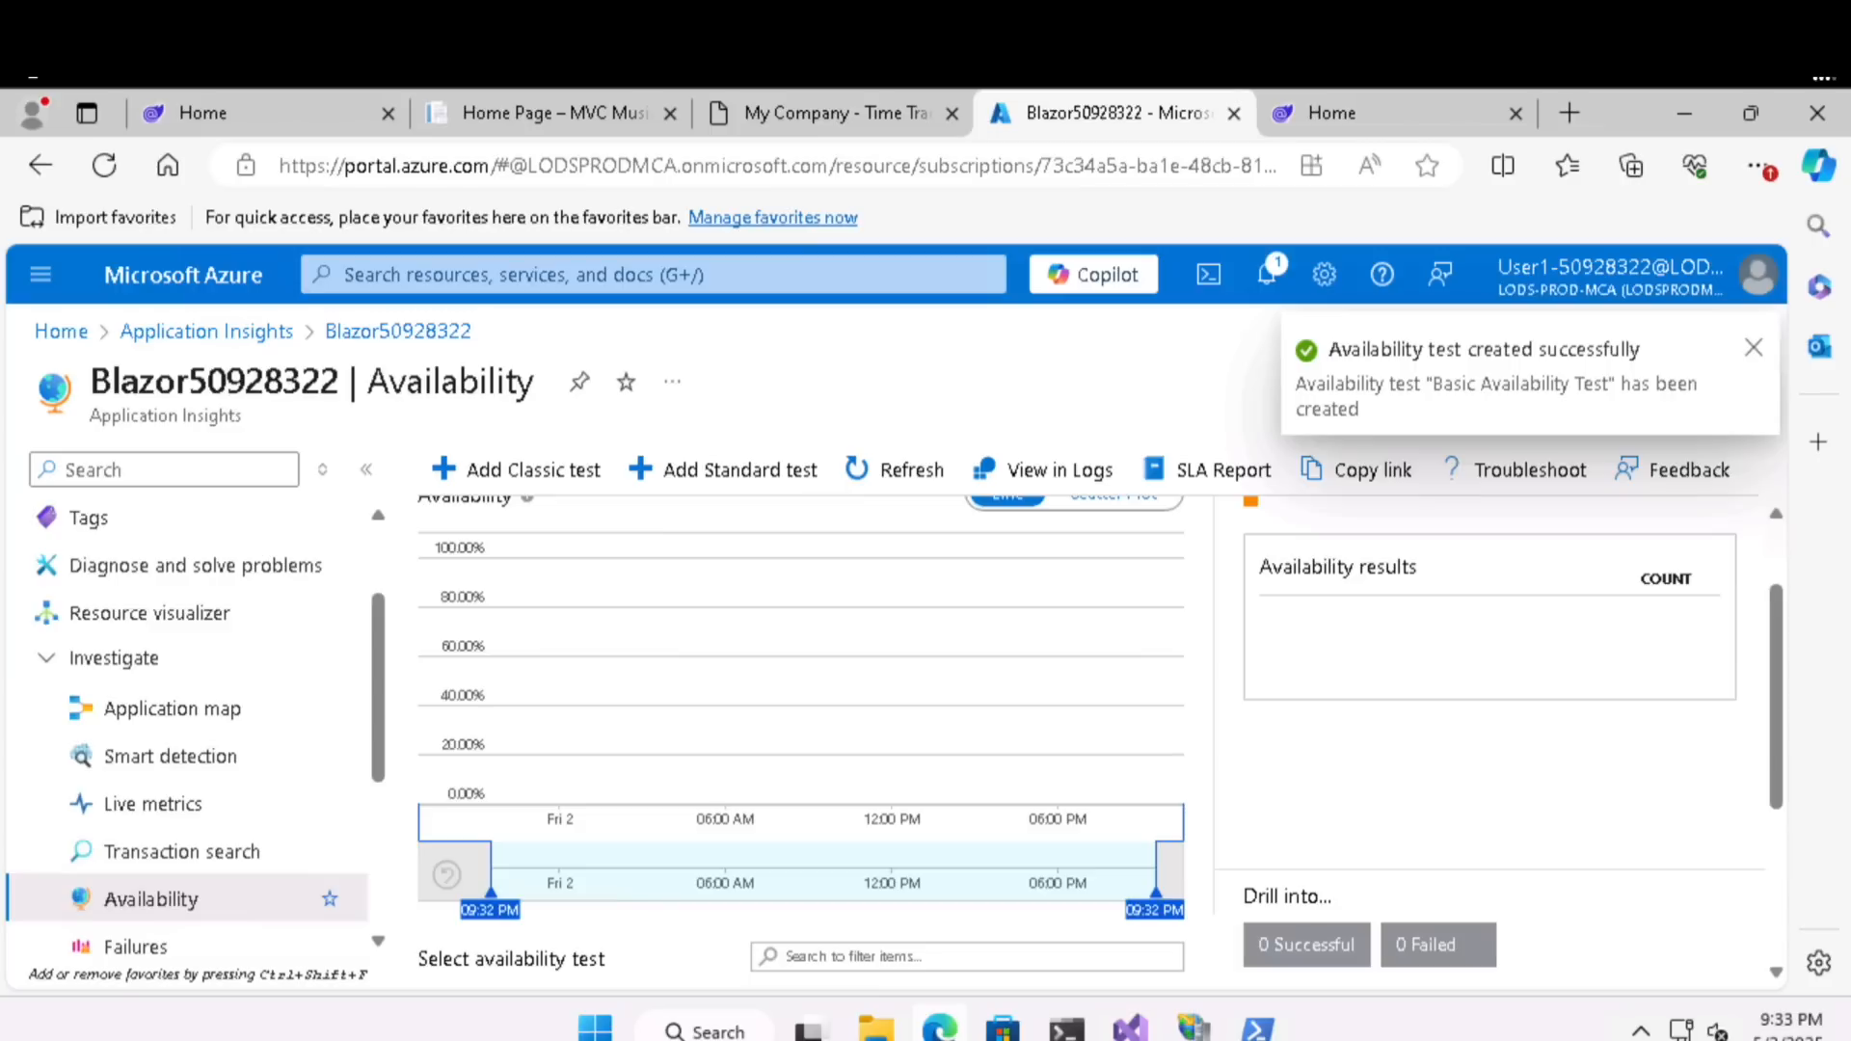
{"action": "scroll", "coordinate": [669, 856], "scroll_direction": "down", "scroll_amount": 3}
{"action": "left_click", "coordinate": [892, 479]}
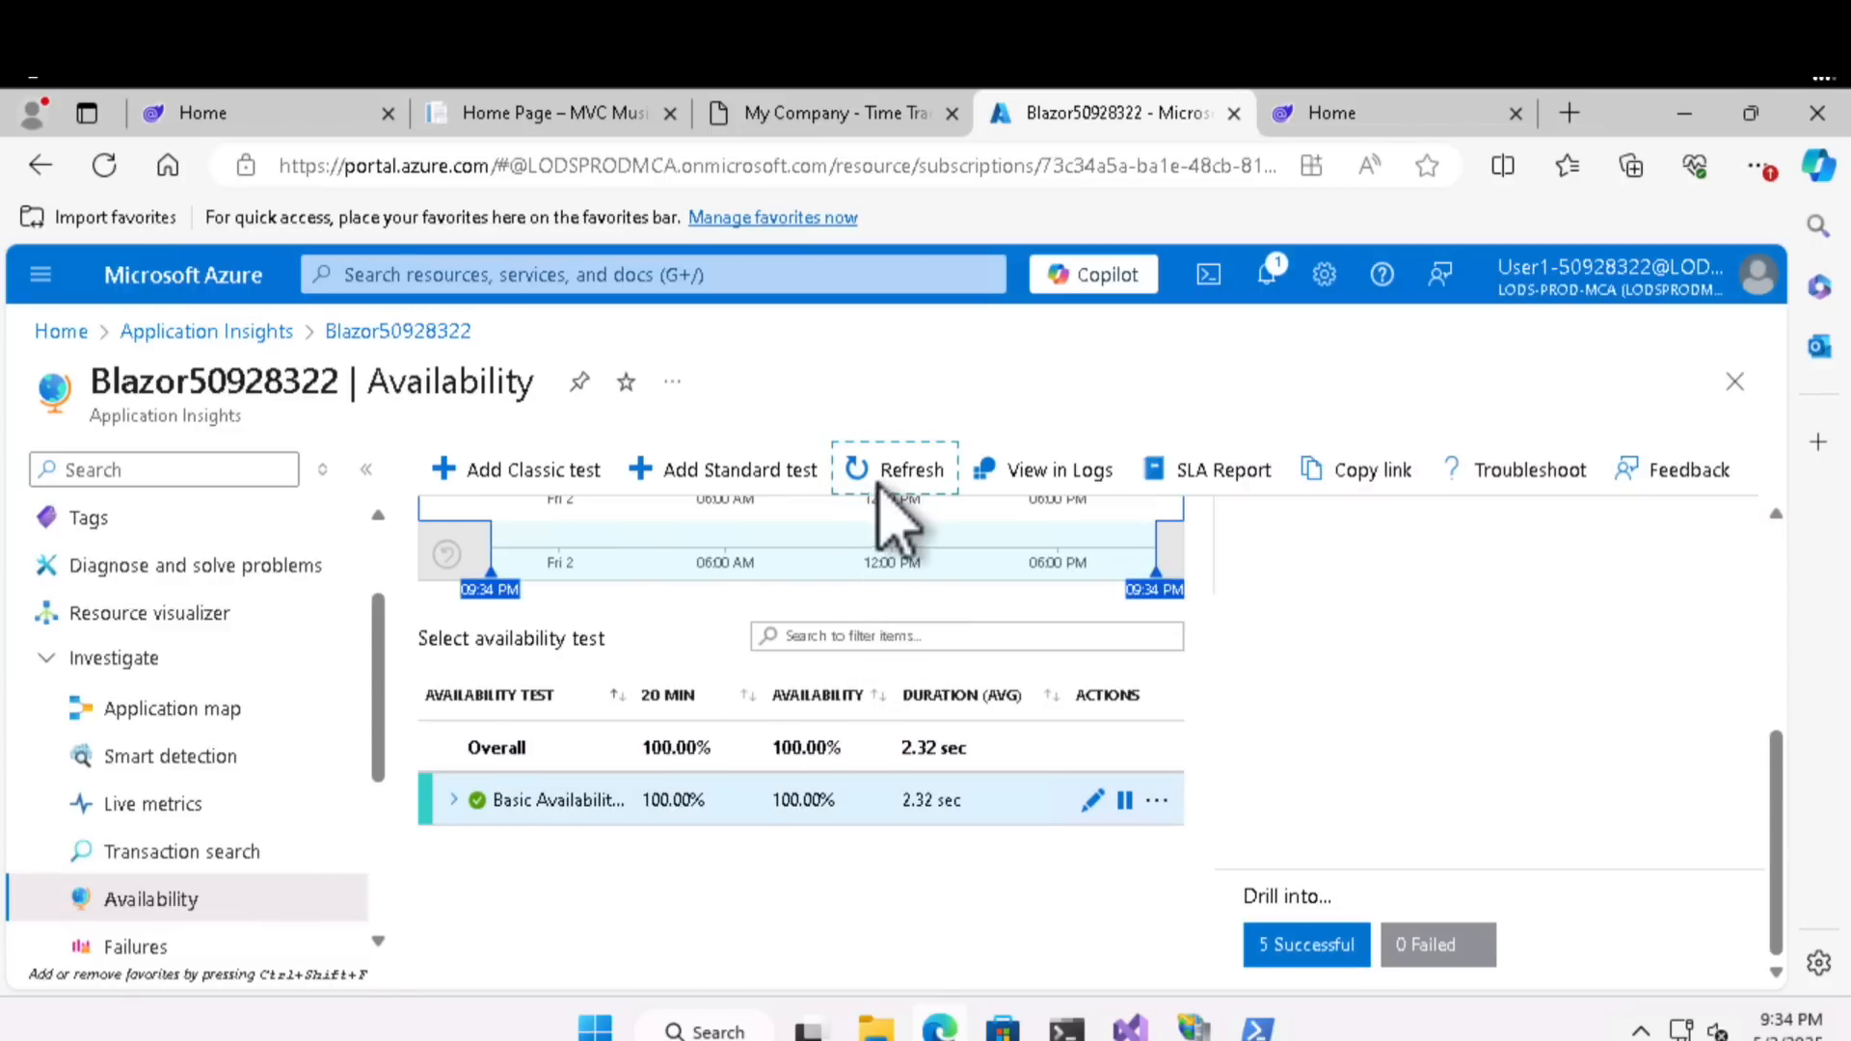
- Expand Basic Availability Test and examine its per-location results, the availability chart and the test's available actions
{"action": "left_click", "coordinate": [456, 800]}
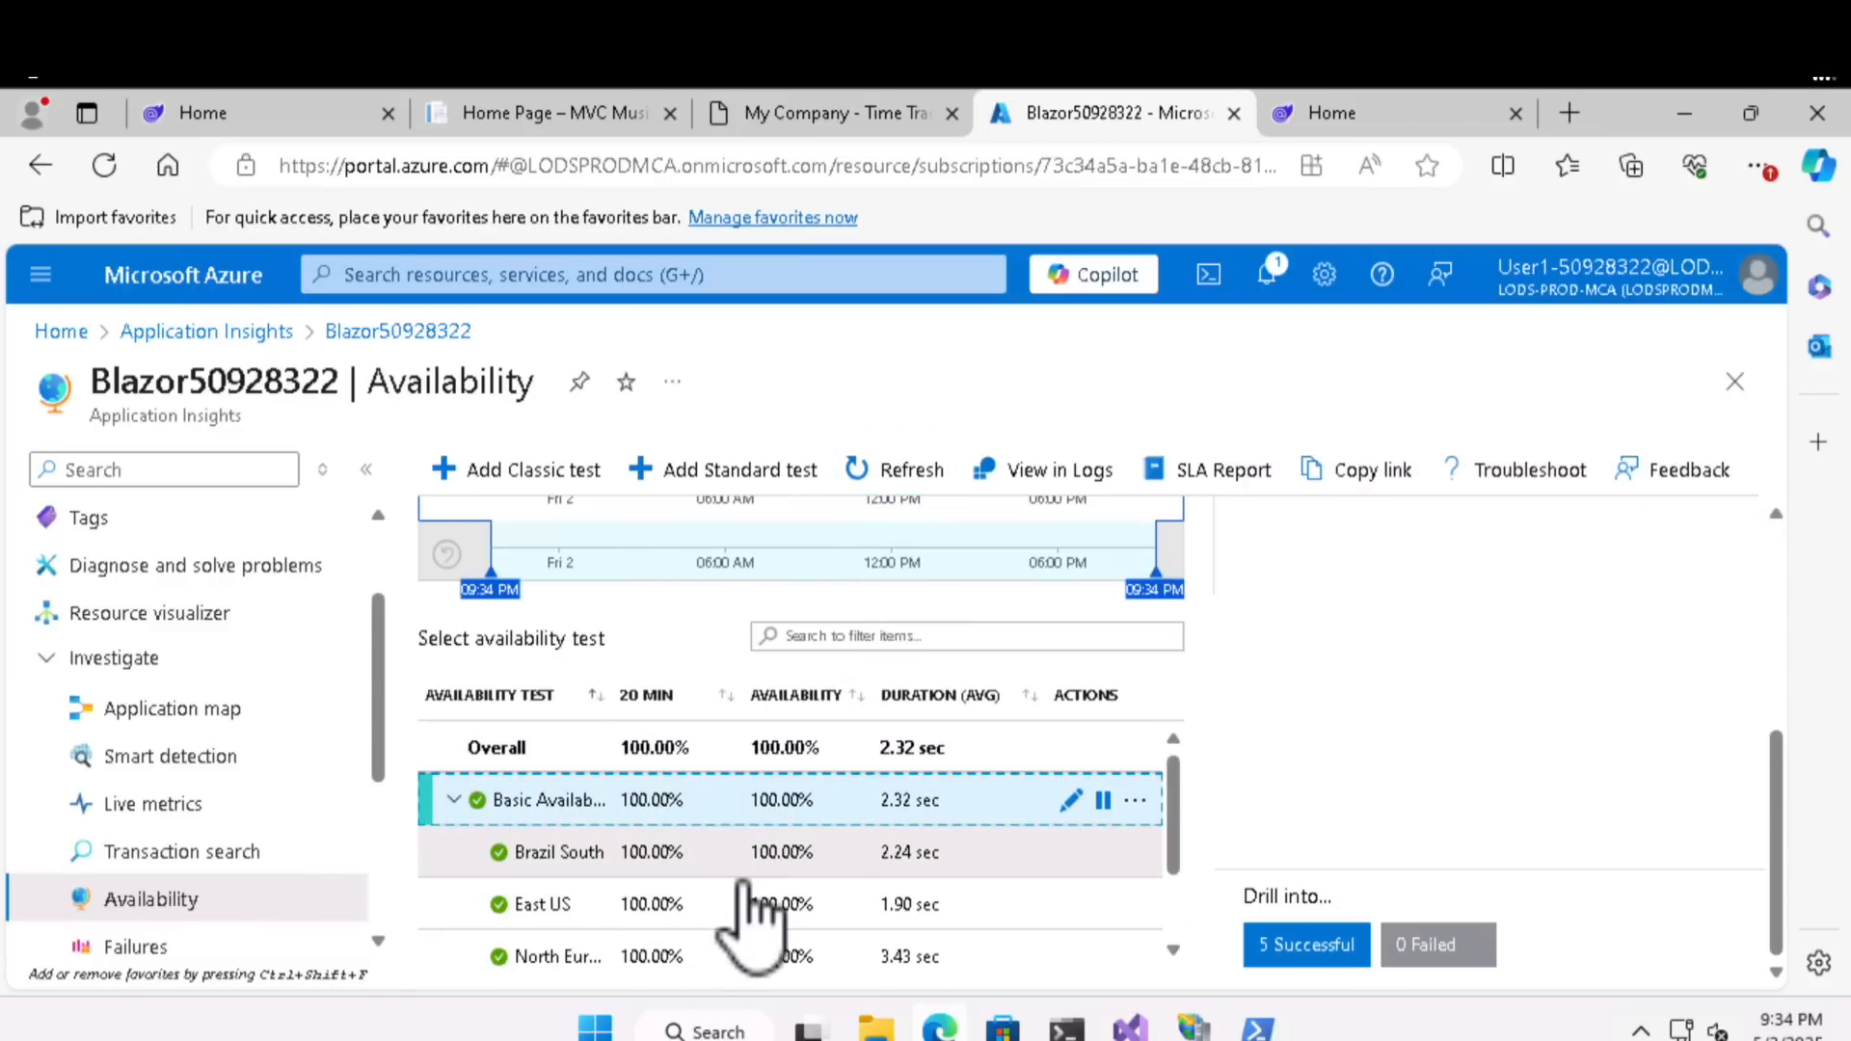
{"action": "scroll", "coordinate": [744, 897], "scroll_direction": "down", "scroll_amount": 2}
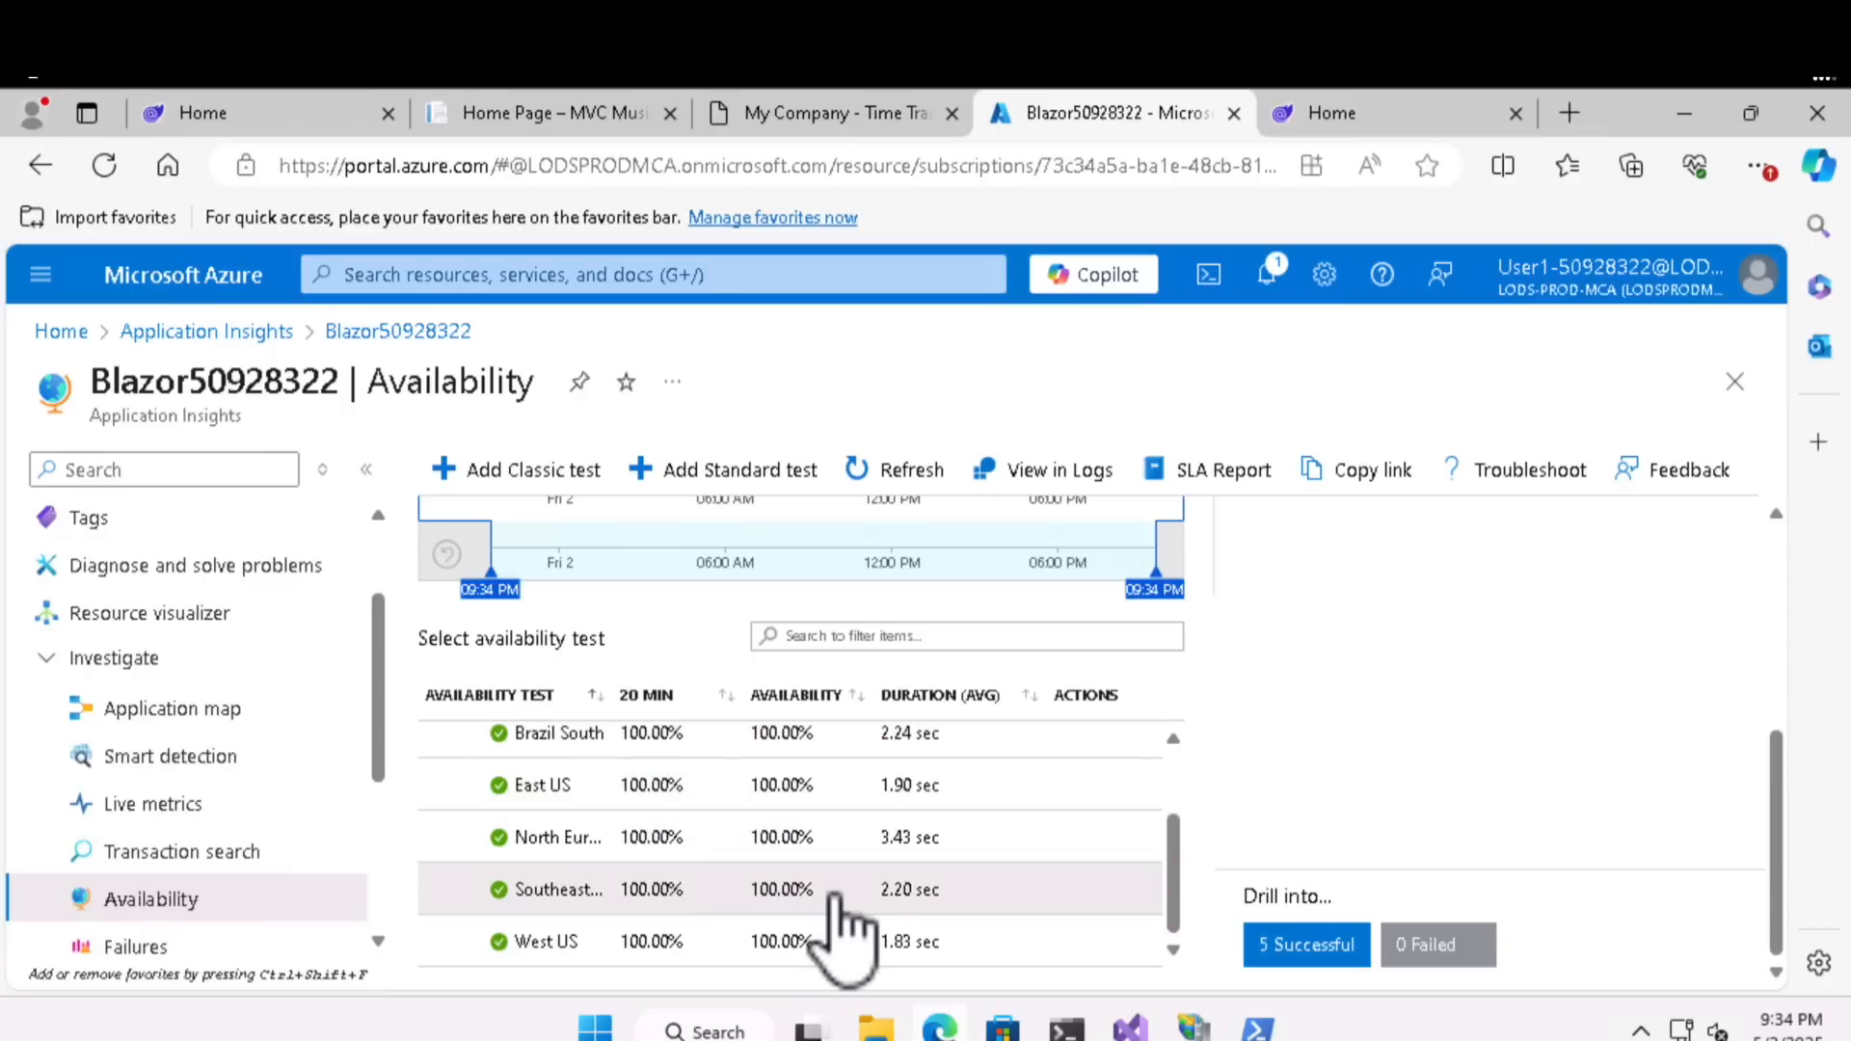
{"action": "scroll", "coordinate": [835, 900], "scroll_direction": "up", "scroll_amount": 2}
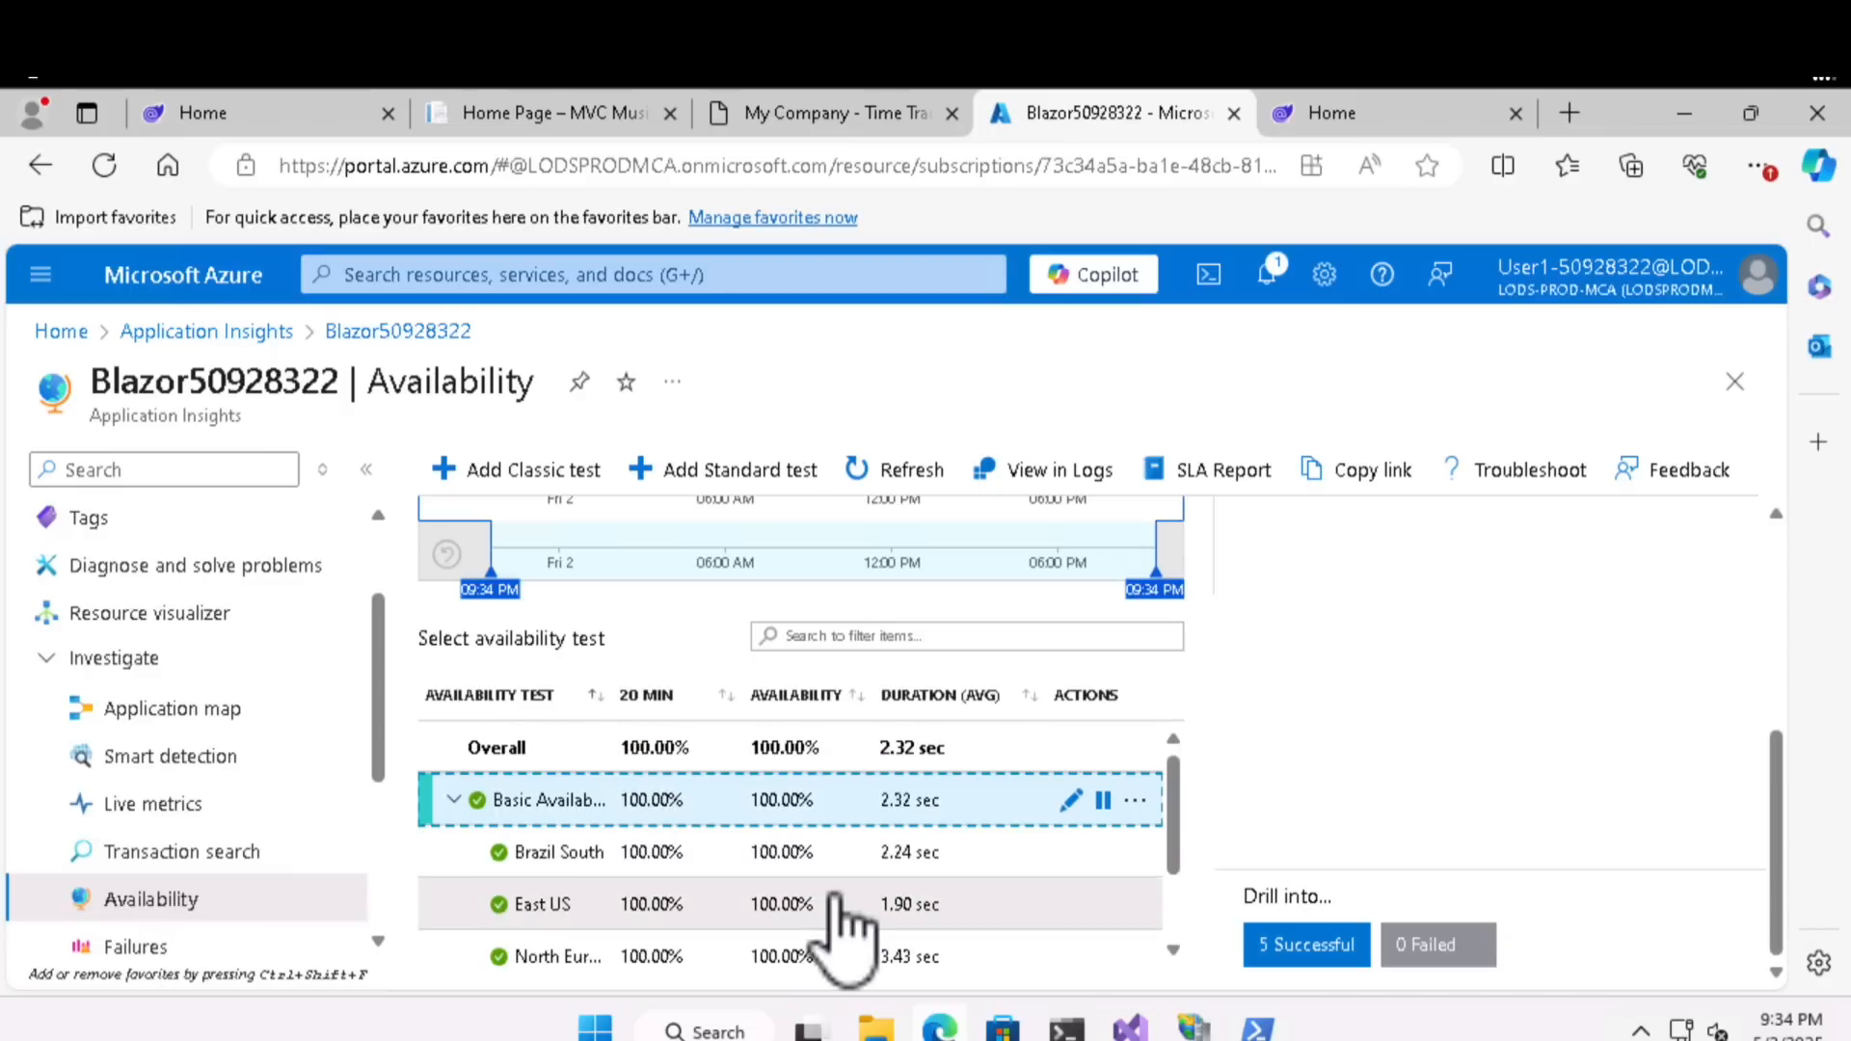
{"action": "scroll", "coordinate": [843, 940], "scroll_direction": "up", "scroll_amount": 3}
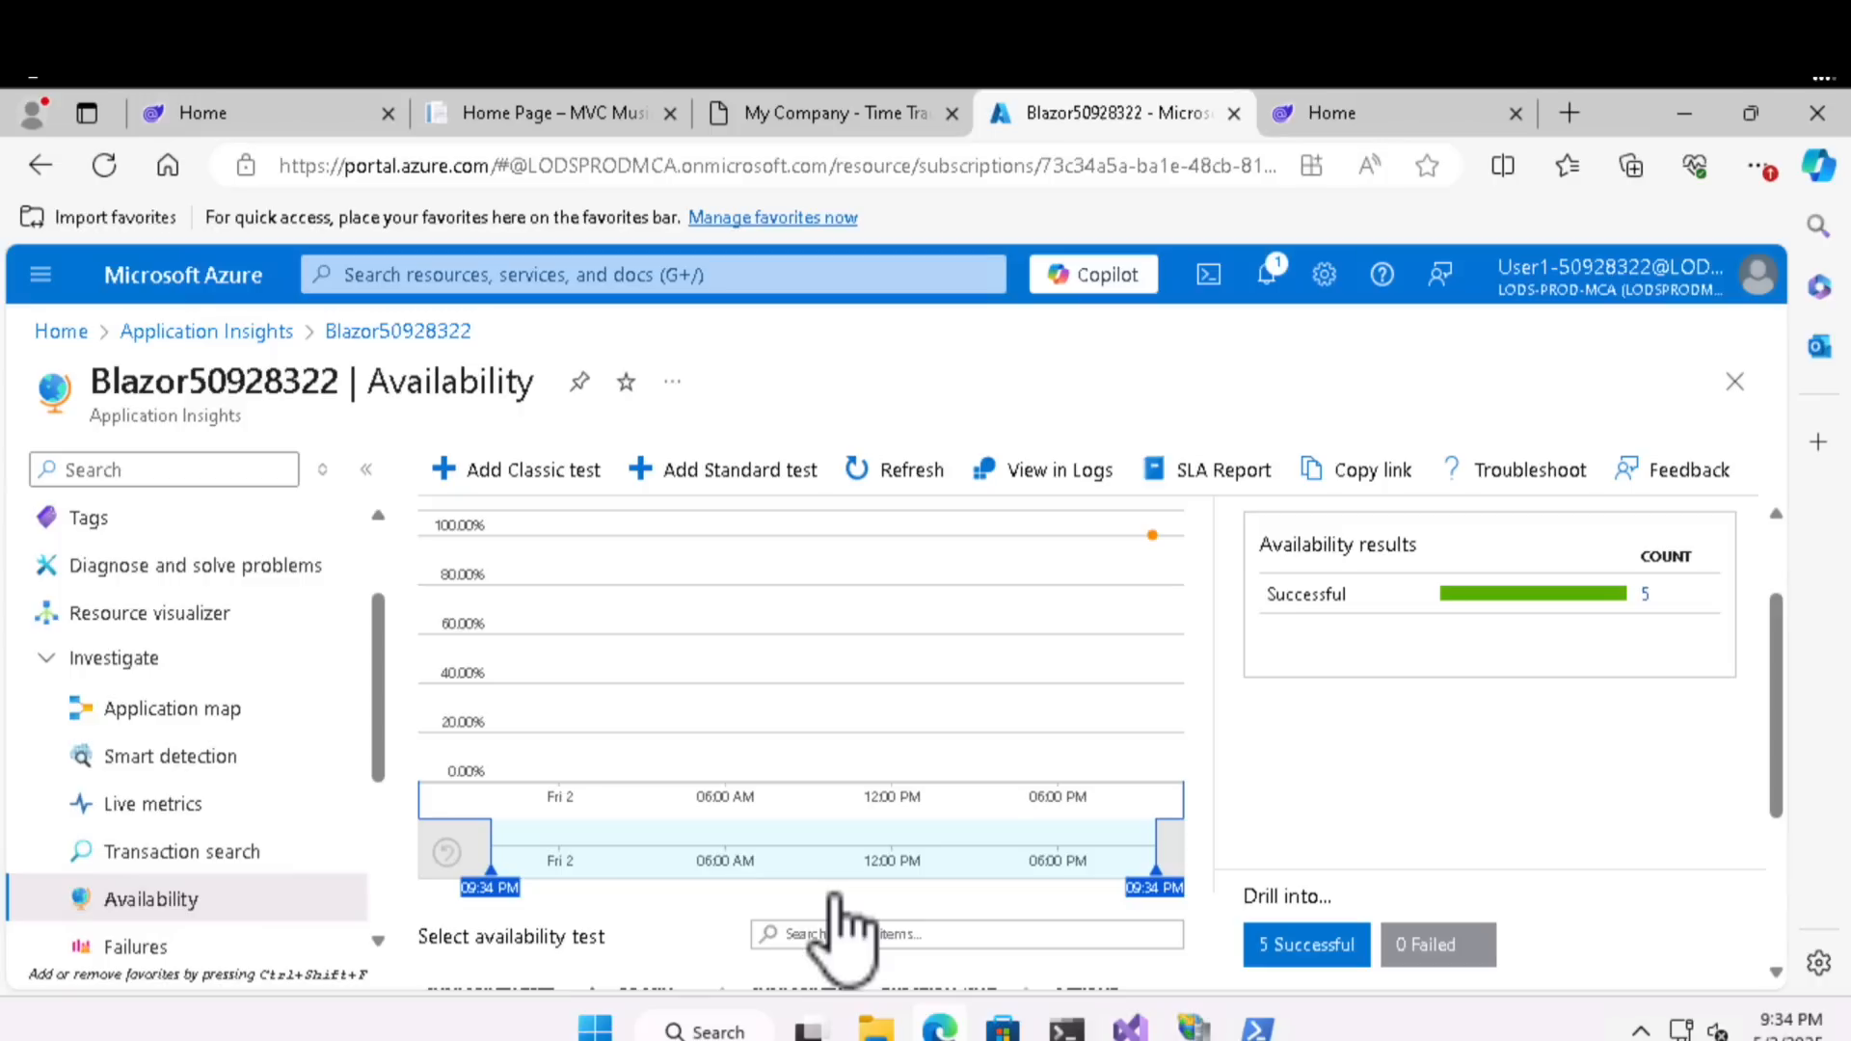
{"action": "scroll", "coordinate": [844, 940], "scroll_direction": "down", "scroll_amount": 3}
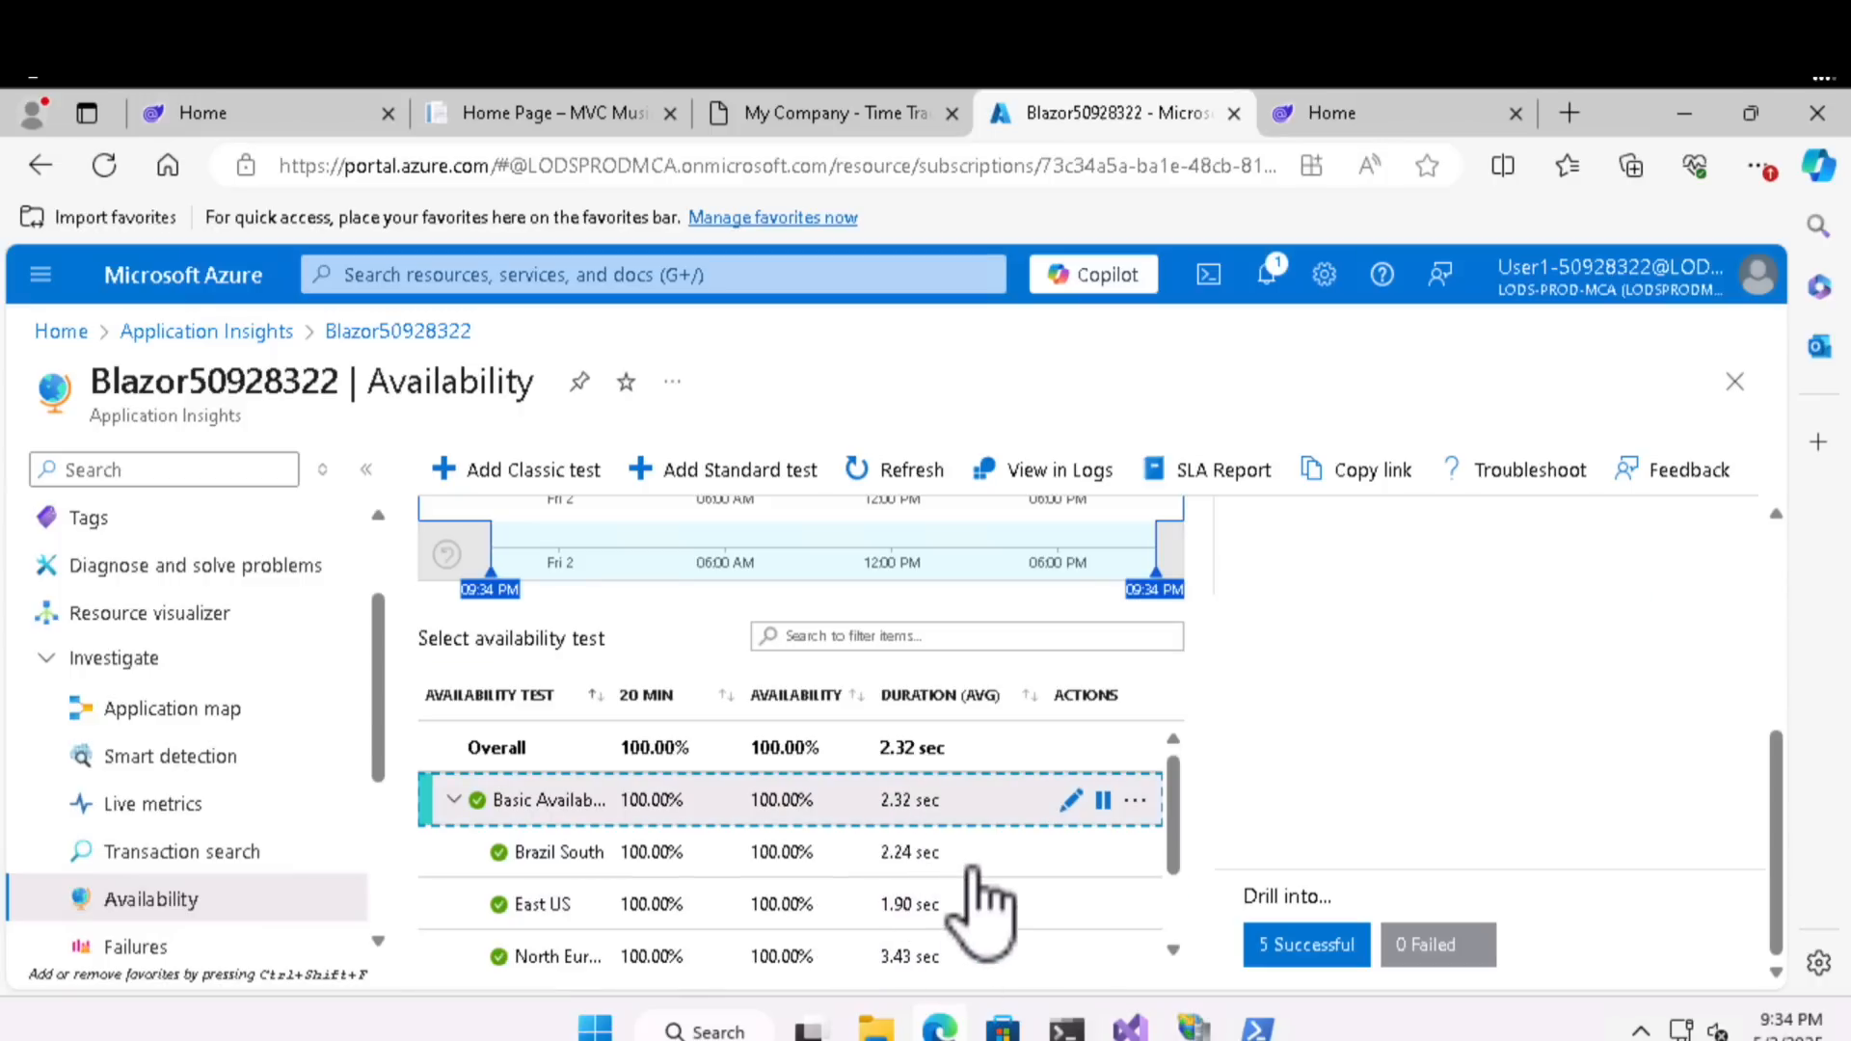
{"action": "left_click", "coordinate": [1136, 801]}
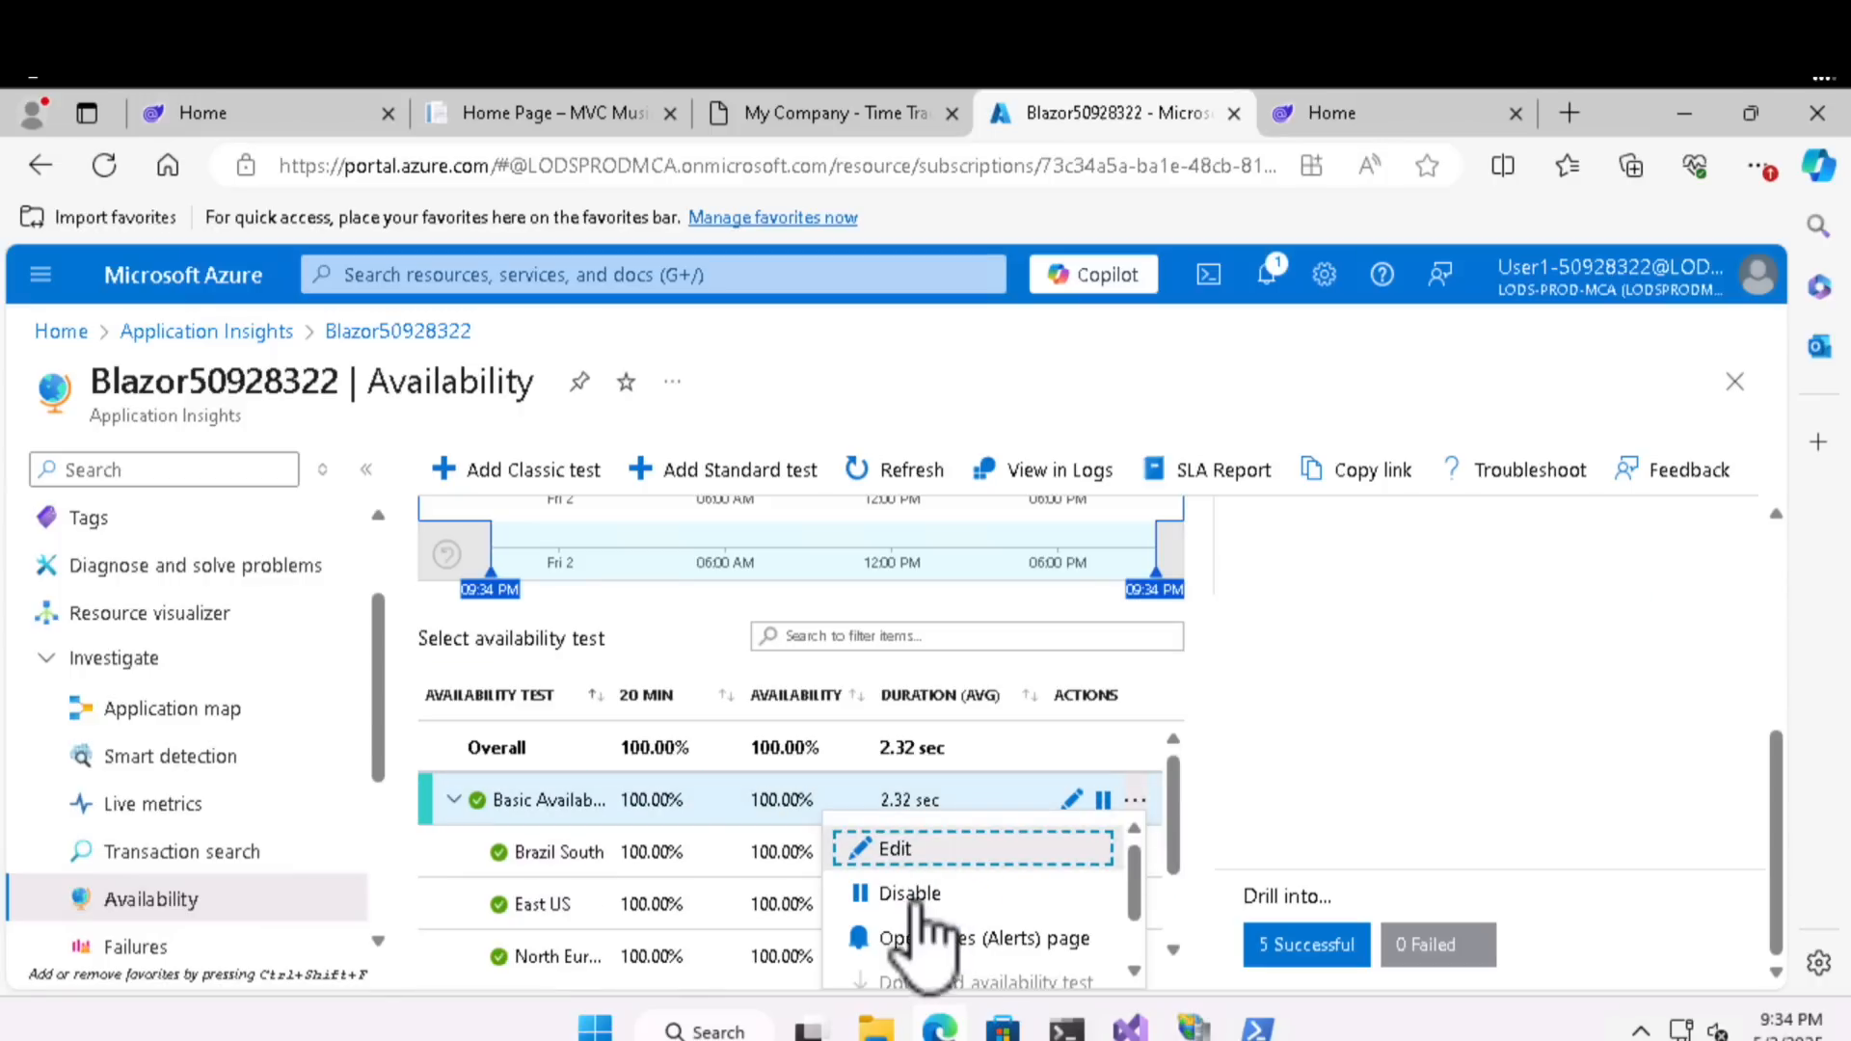
{"action": "left_click", "coordinate": [739, 848]}
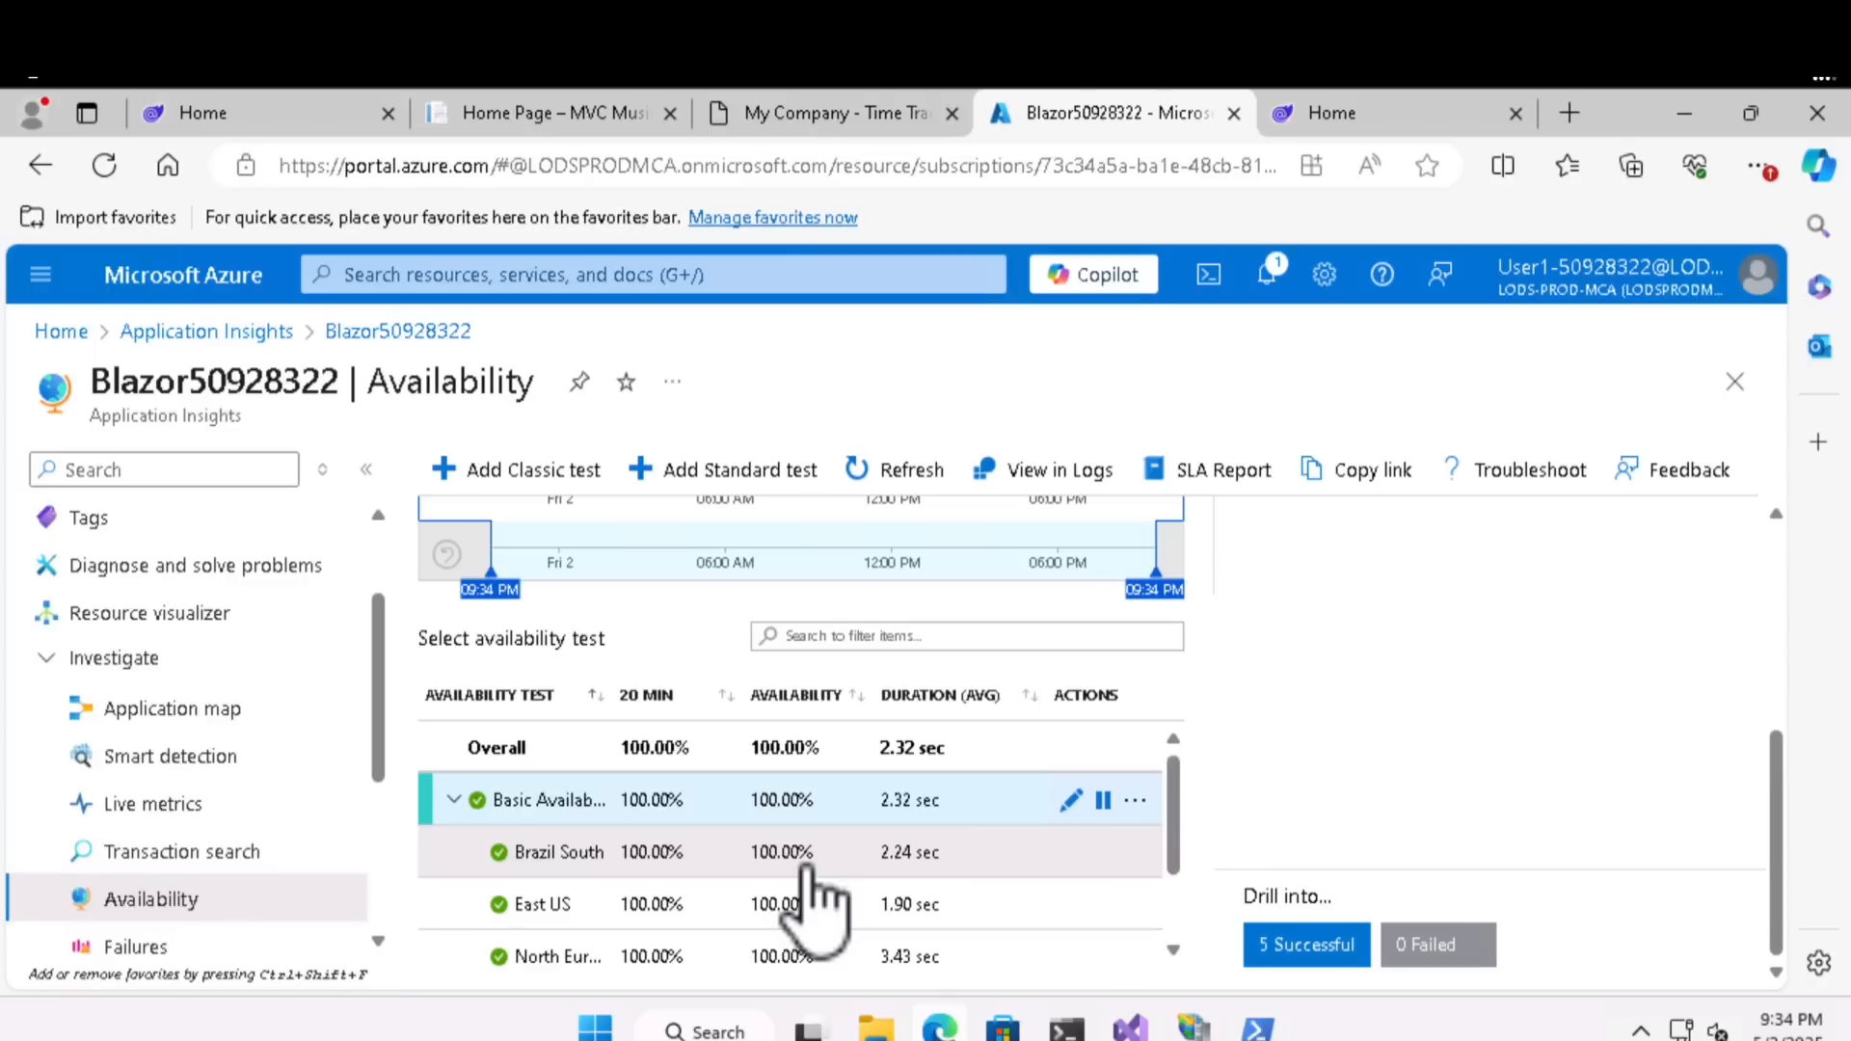
{"action": "scroll", "coordinate": [806, 897], "scroll_direction": "down", "scroll_amount": 2}
{"action": "scroll", "coordinate": [808, 873], "scroll_direction": "up", "scroll_amount": 2}
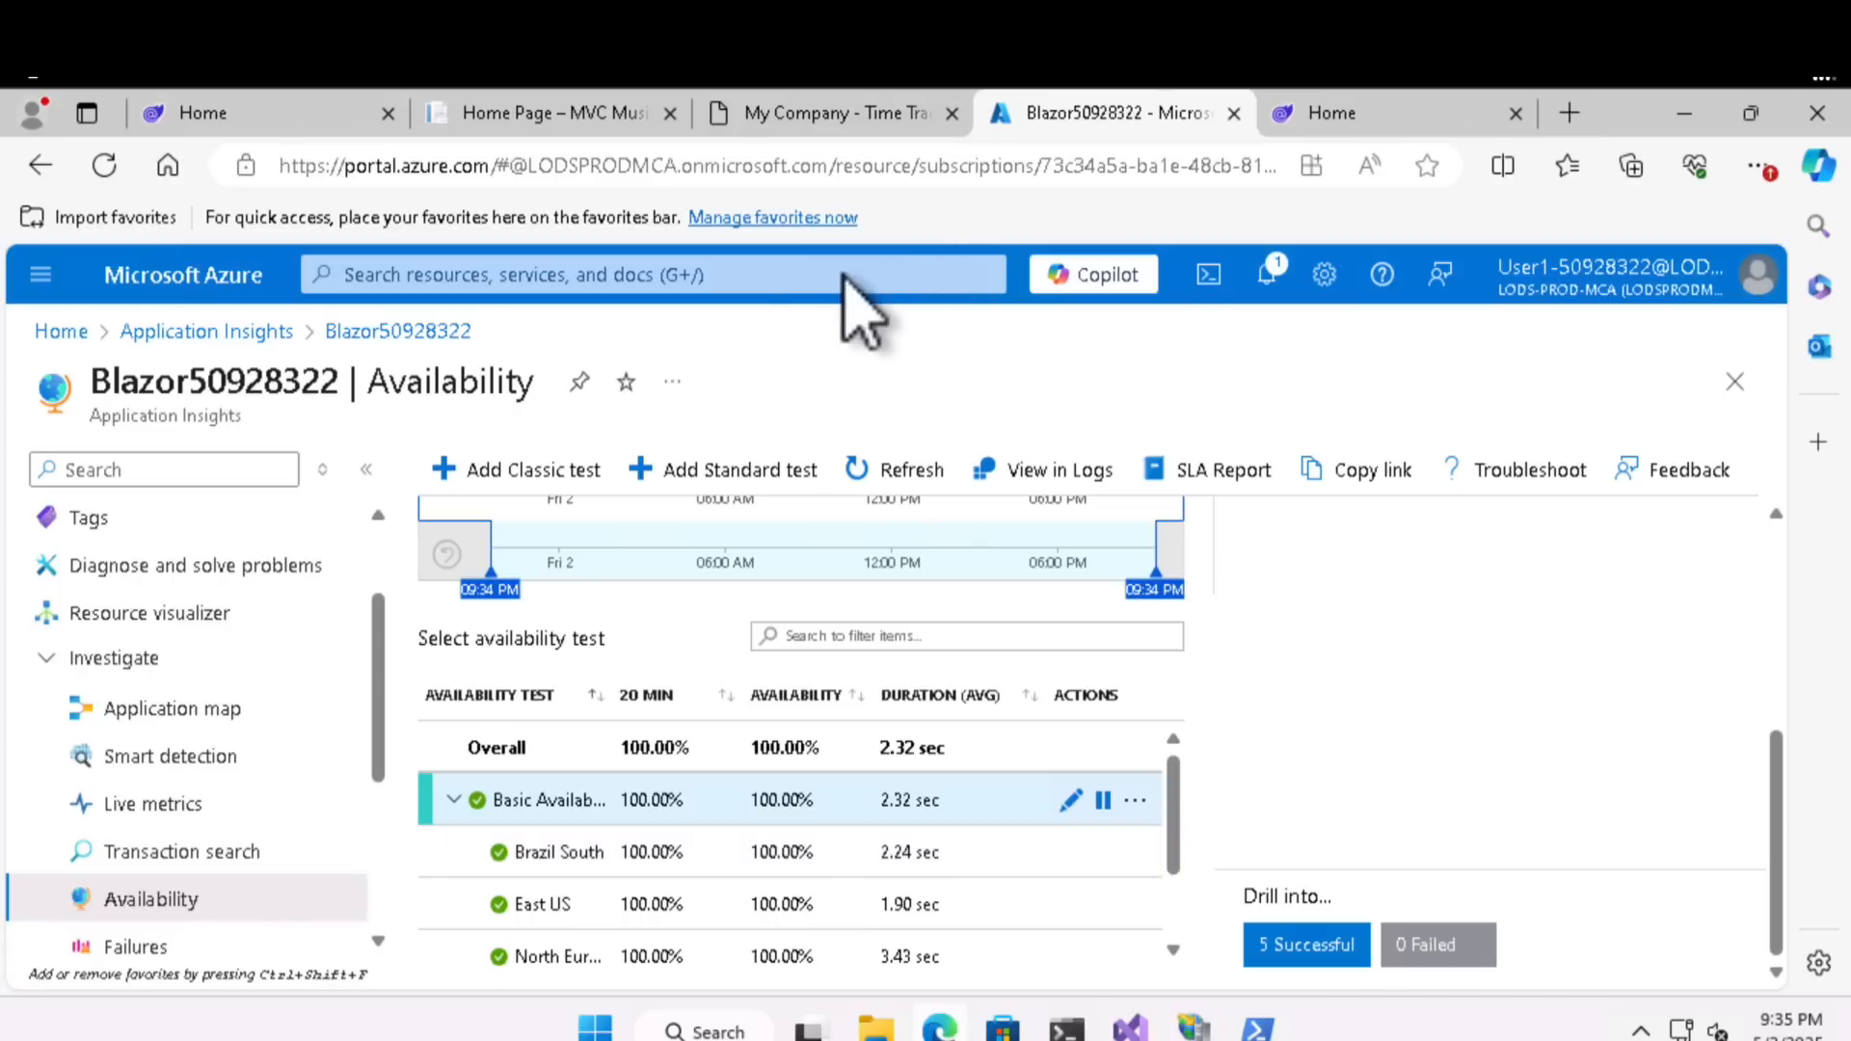
- Search the portal for "app ser", go to App Services and open the Blazor50928322 web app
{"action": "left_click", "coordinate": [592, 275]}
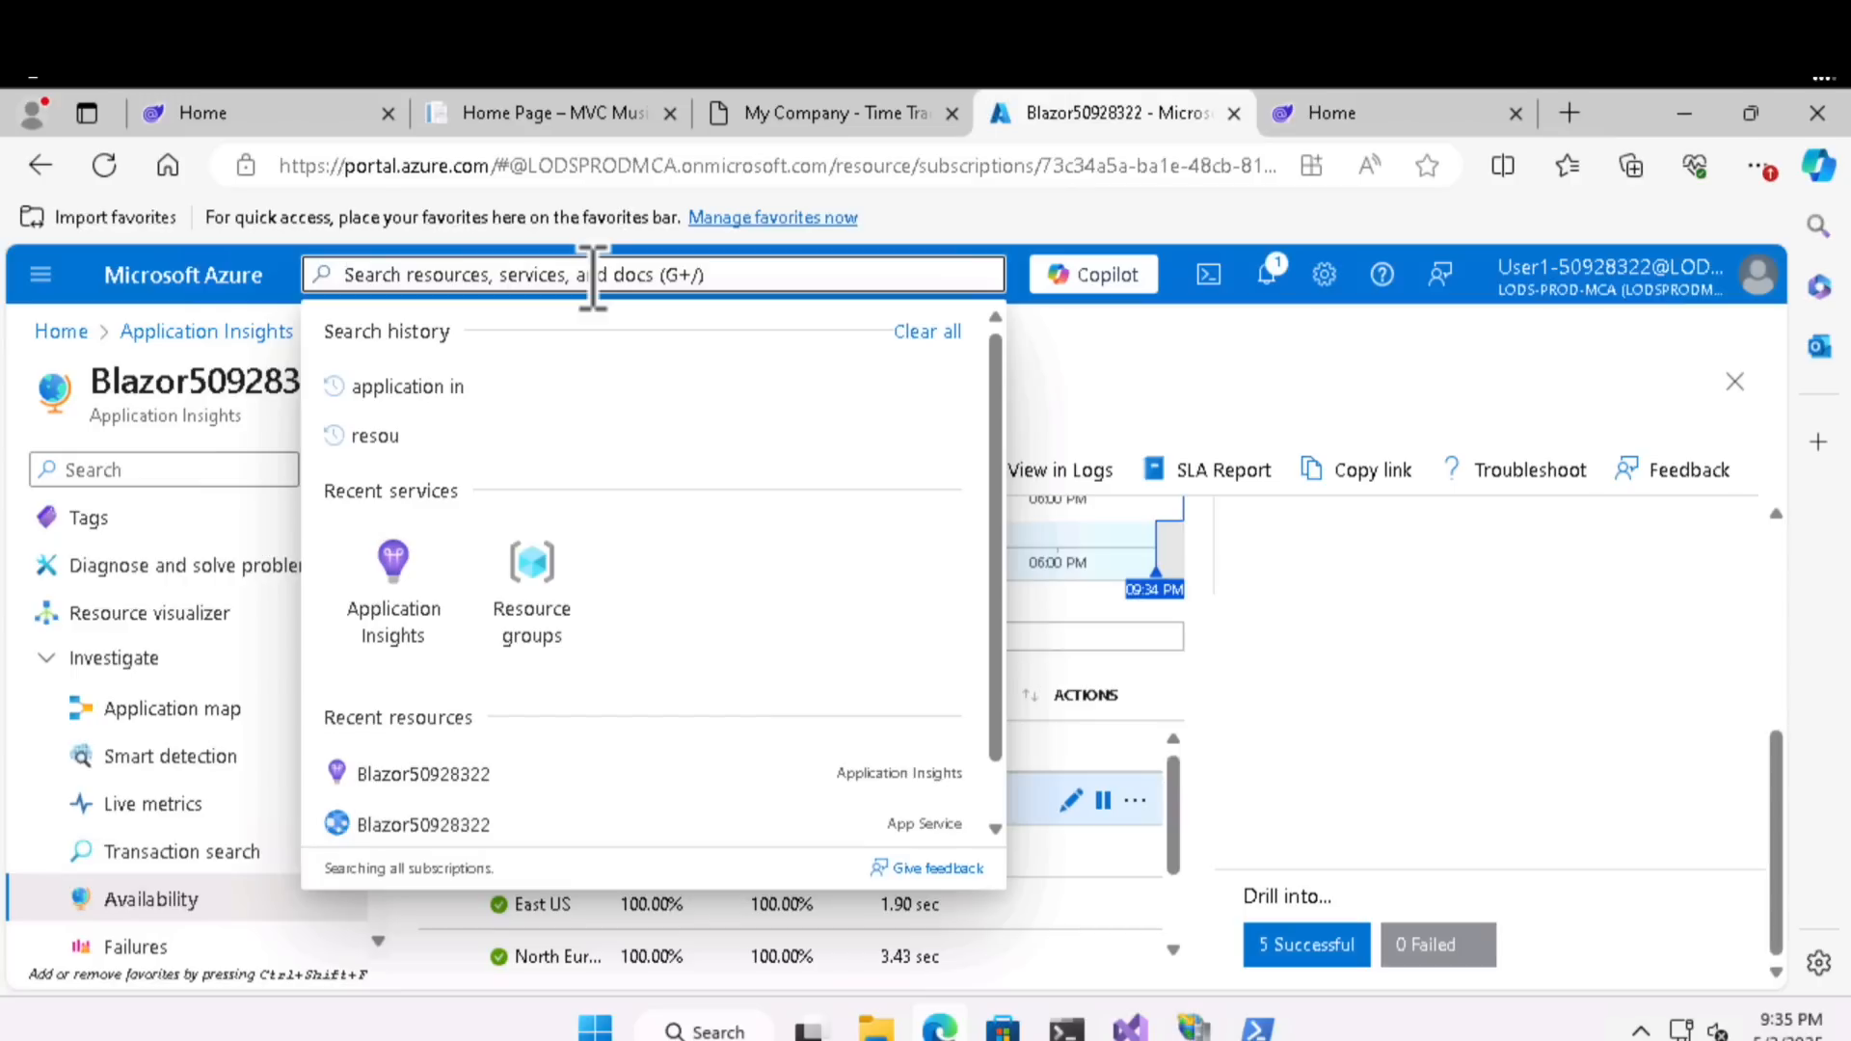
{"action": "type", "text": "app ser"}
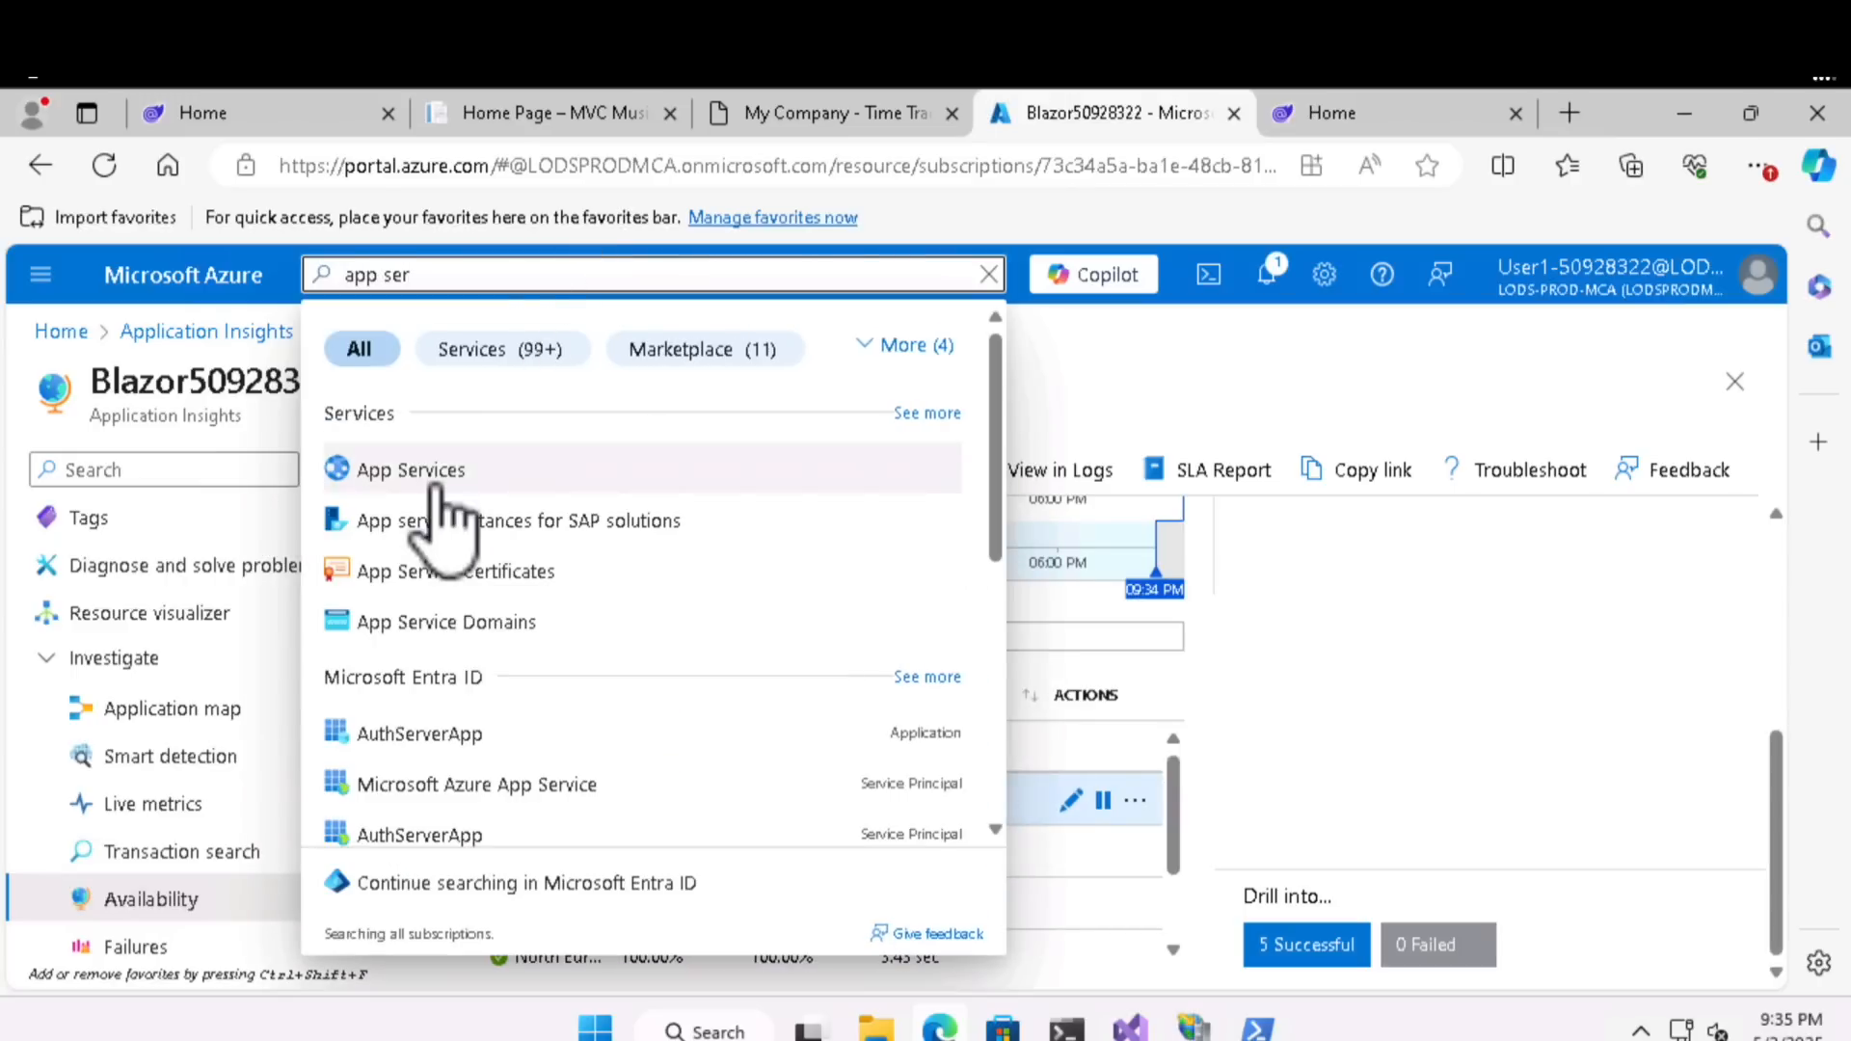
{"action": "left_click", "coordinate": [436, 482]}
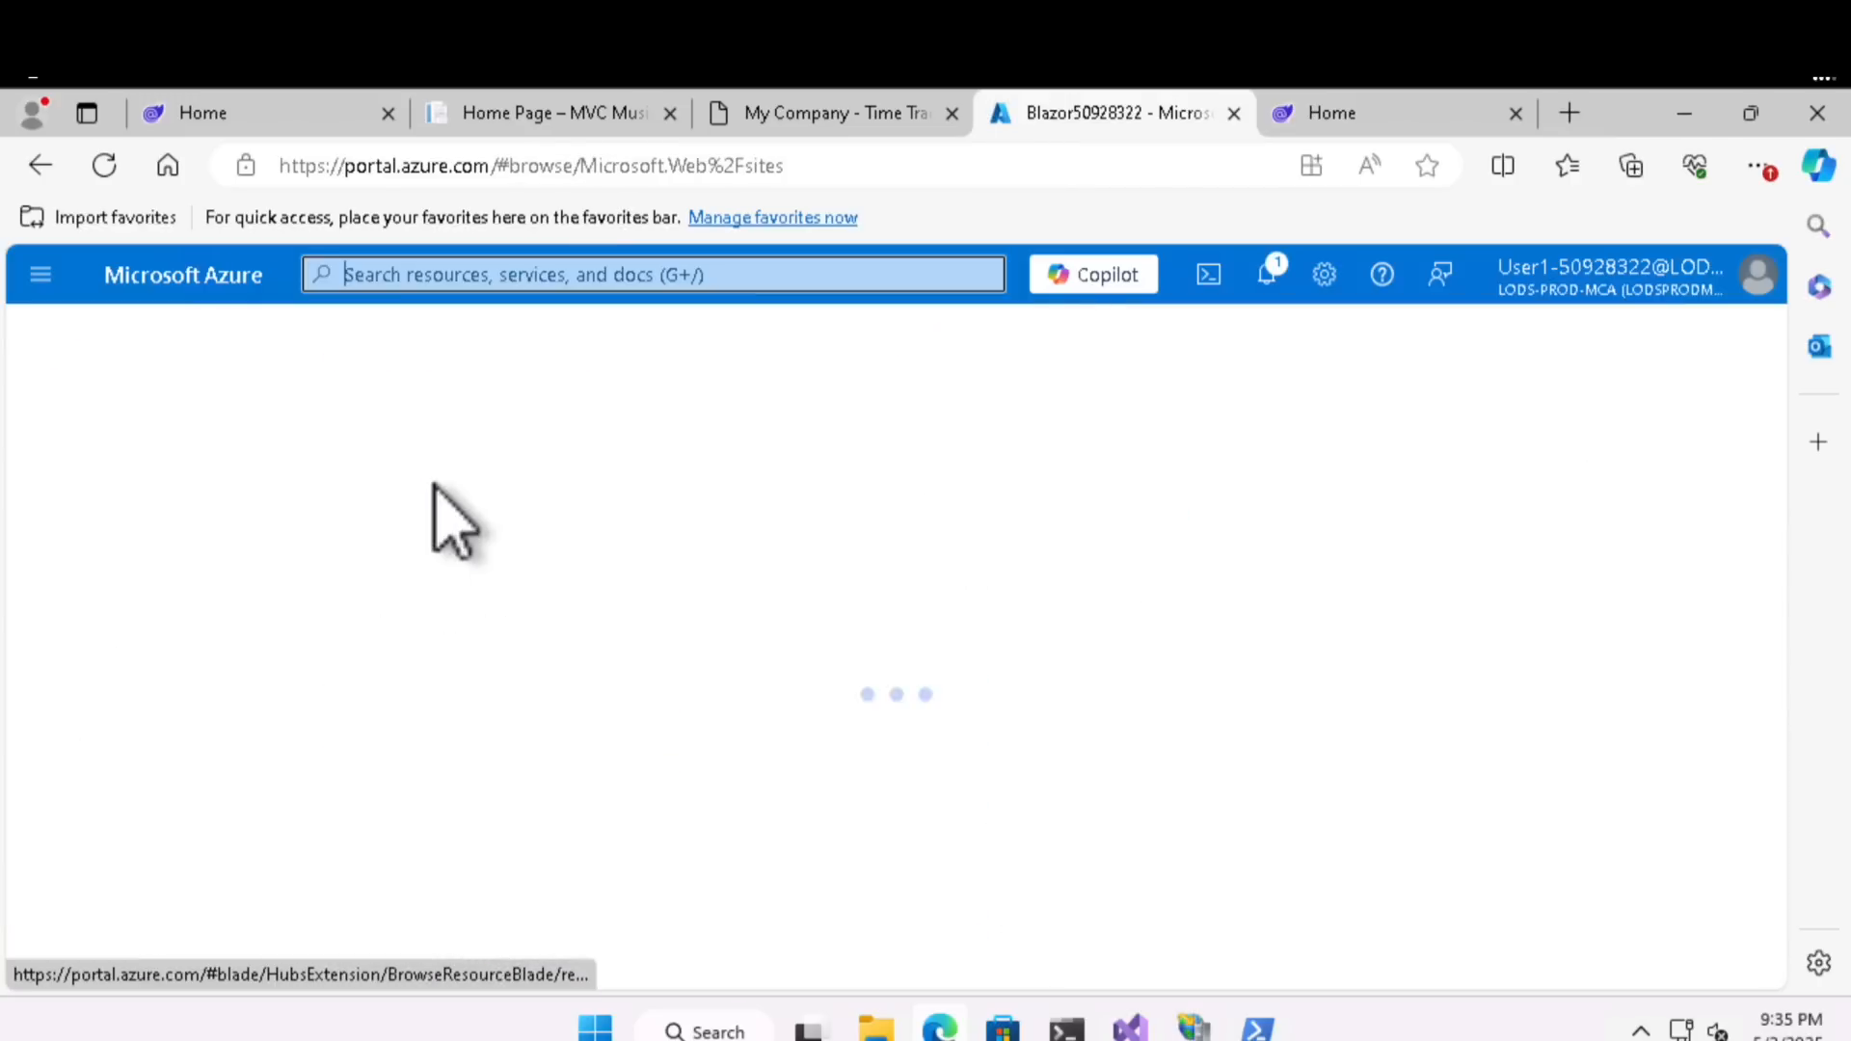
{"action": "left_click", "coordinate": [179, 708]}
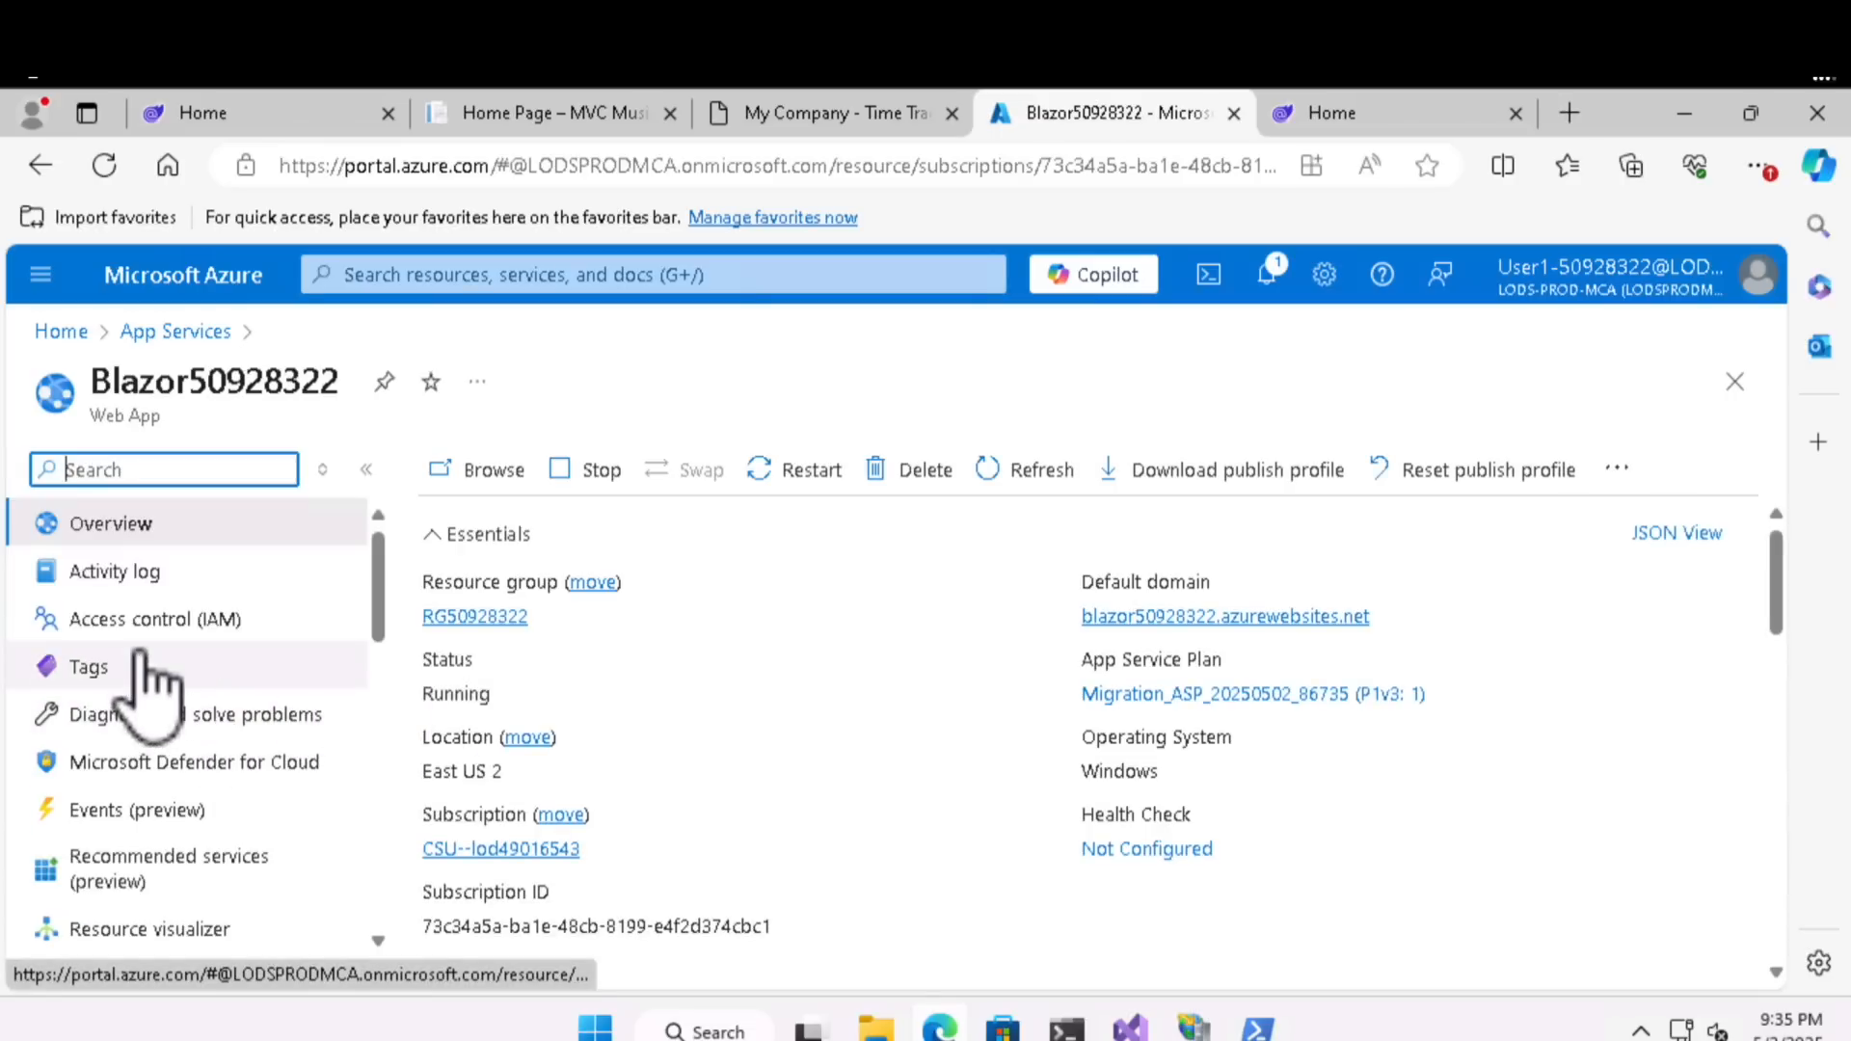
- Open the Health check settings in the Blazor50928322 web app's Monitoring section
{"action": "scroll", "coordinate": [145, 675], "scroll_direction": "down", "scroll_amount": 10}
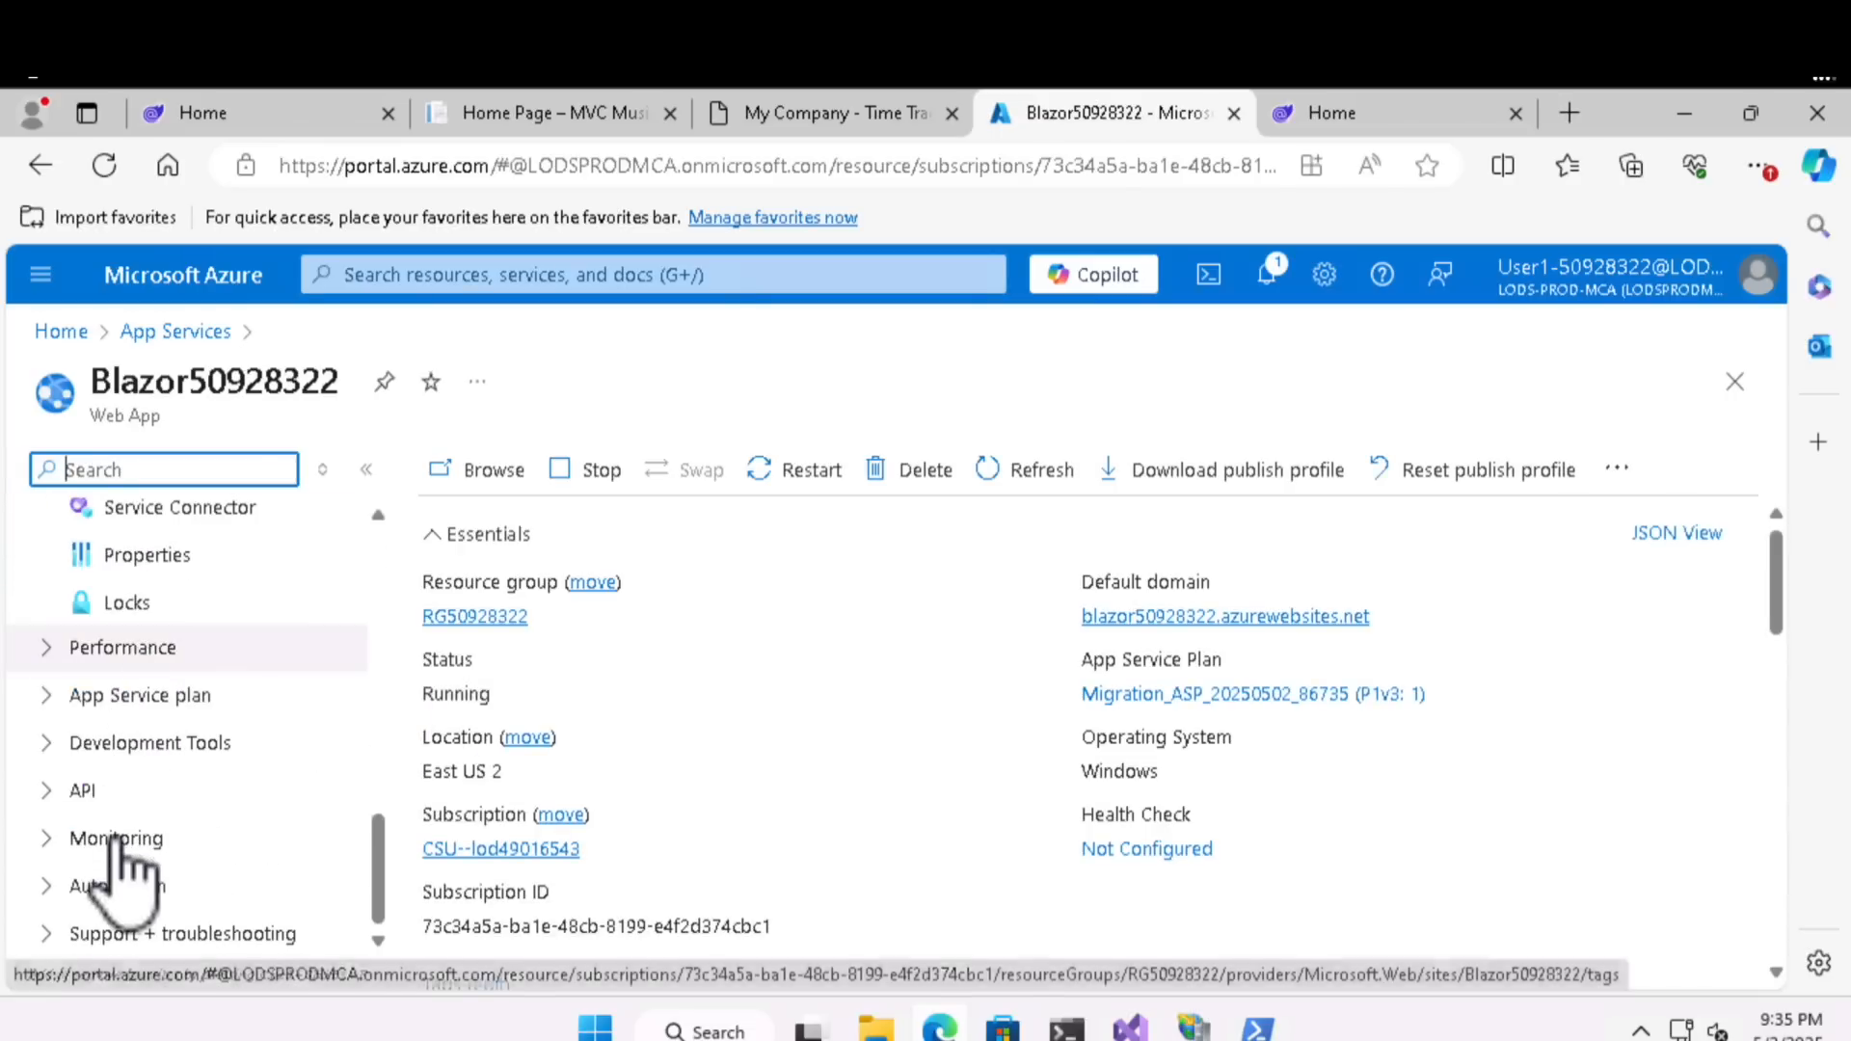
{"action": "left_click", "coordinate": [116, 838]}
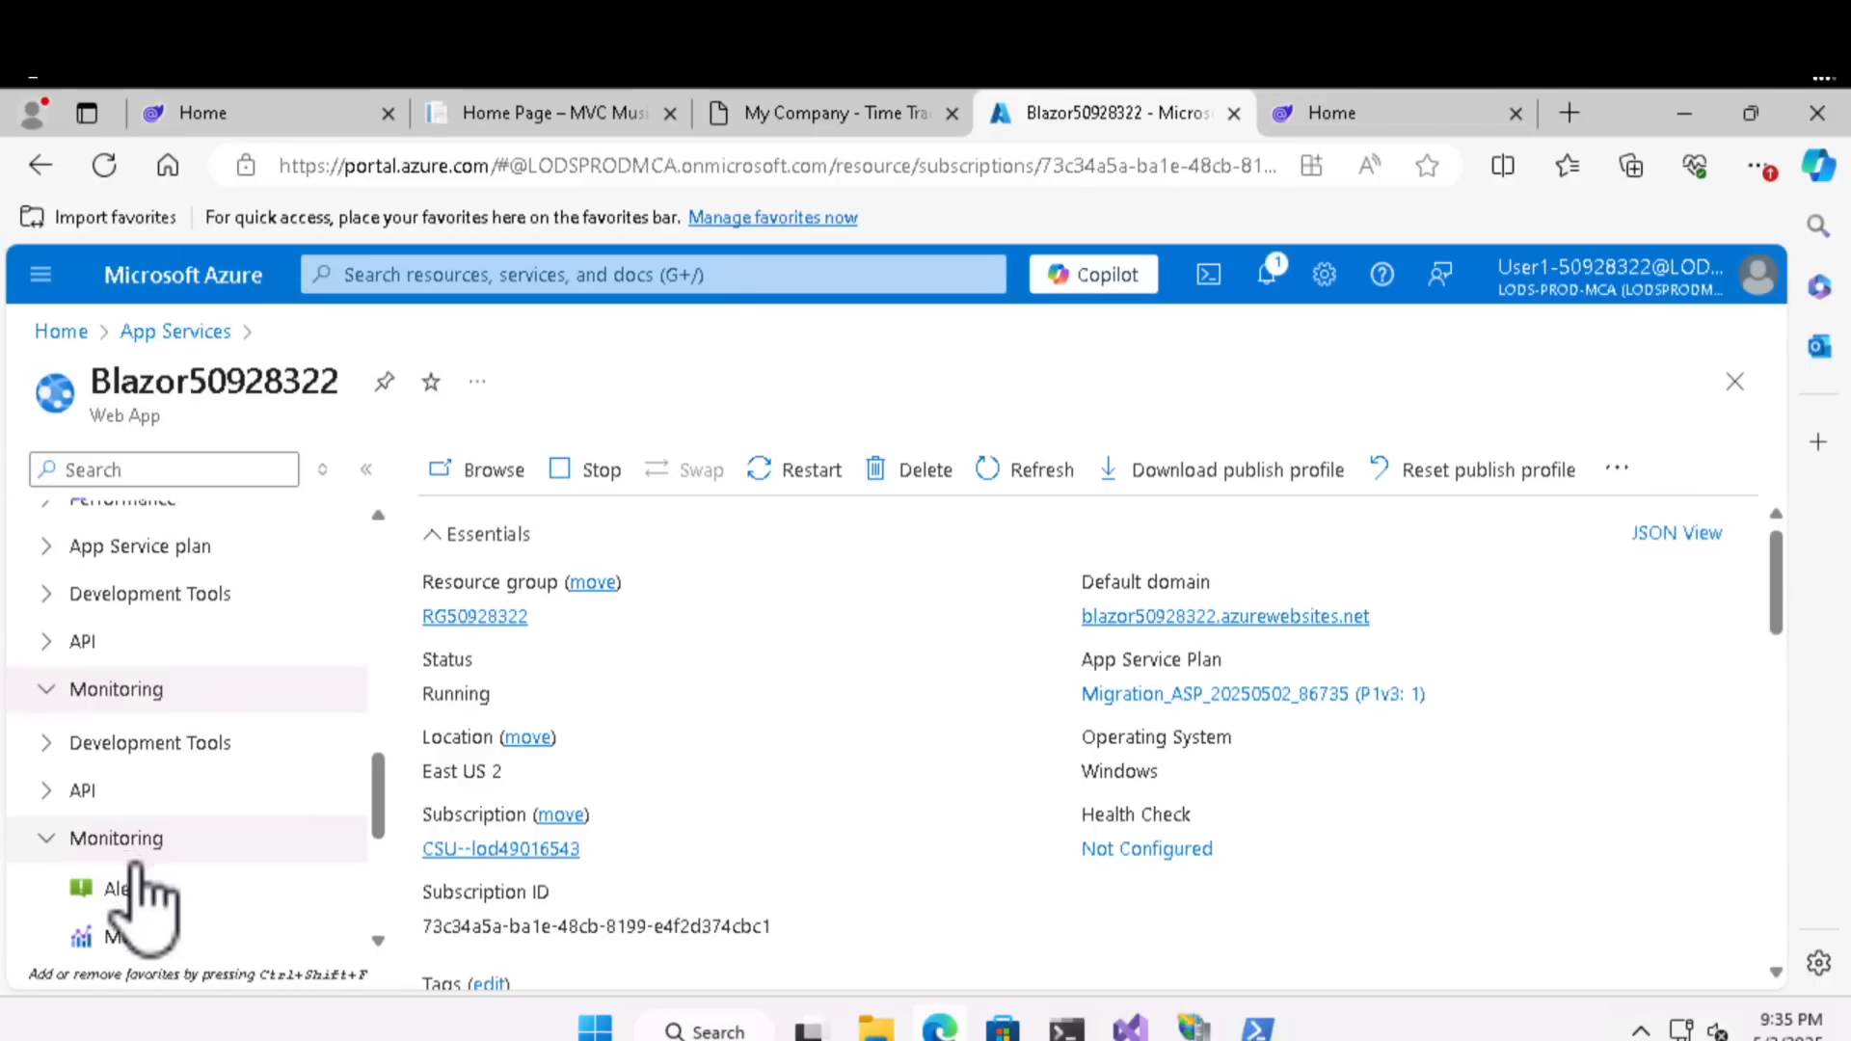
{"action": "scroll", "coordinate": [183, 868], "scroll_direction": "down", "scroll_amount": 2}
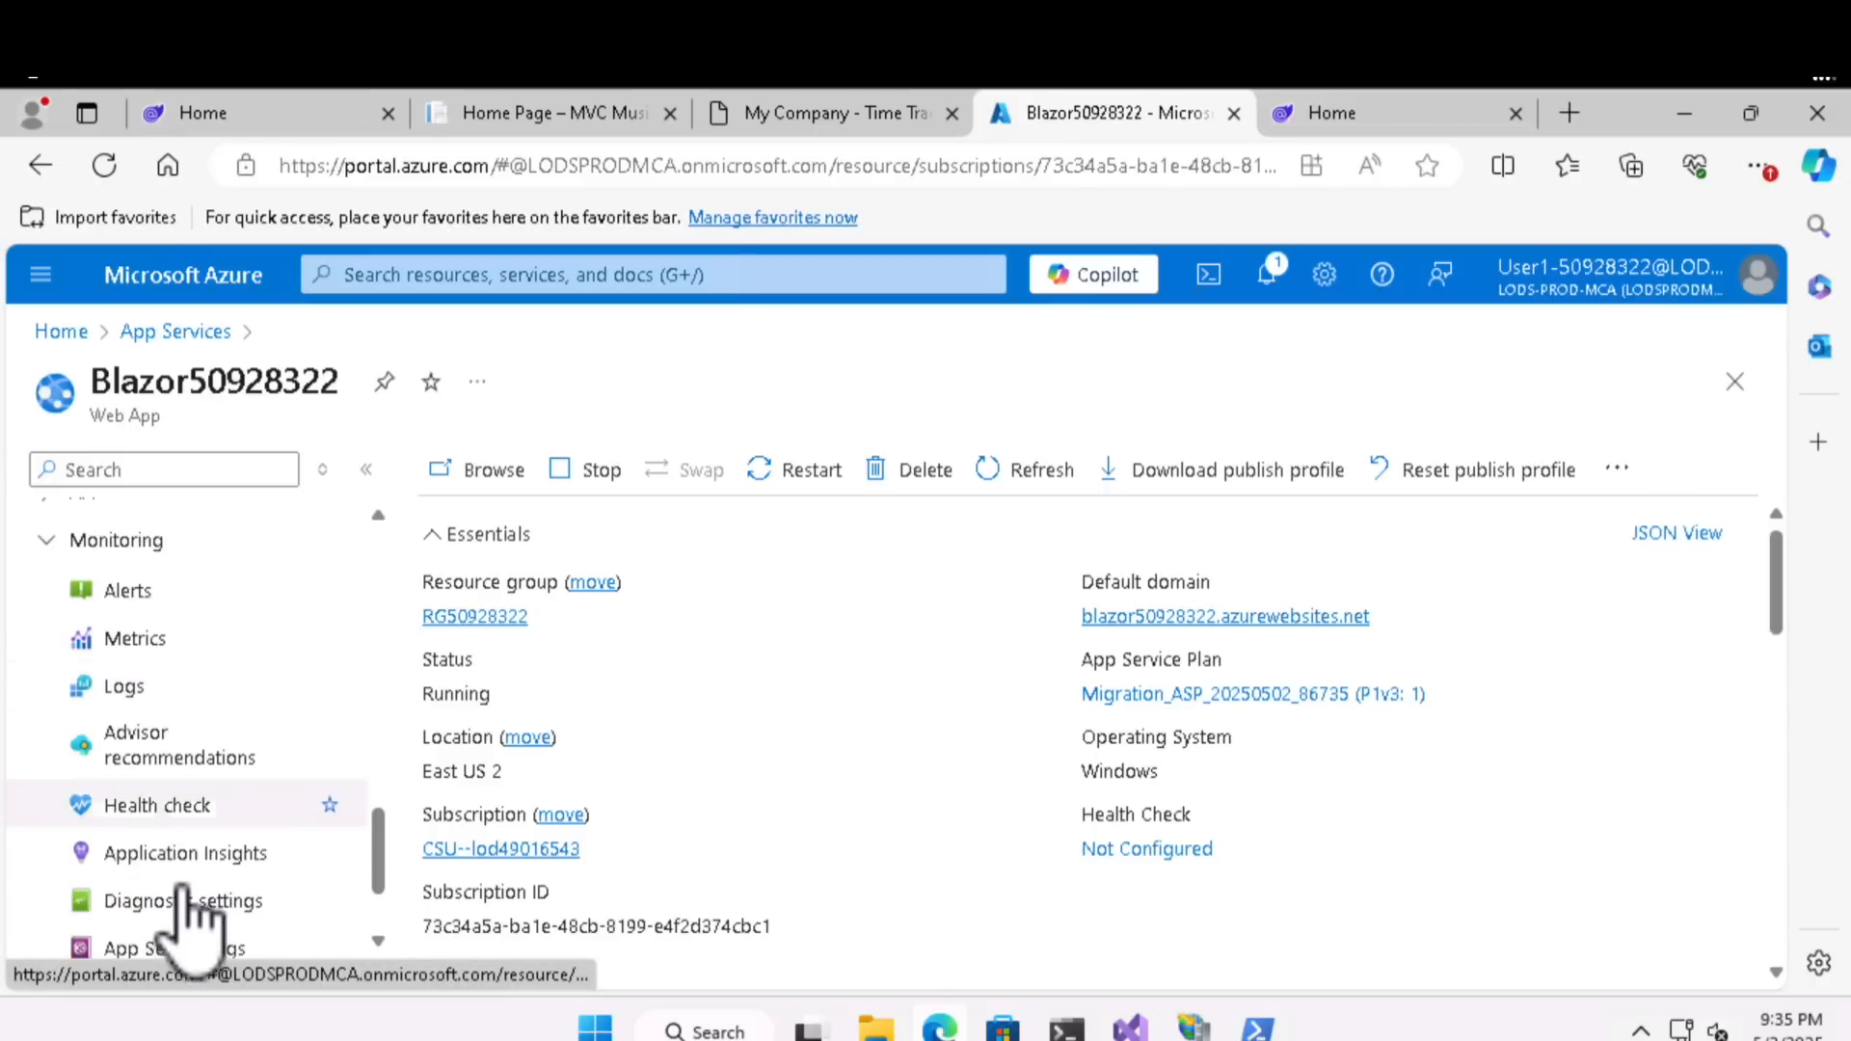
{"action": "left_click", "coordinate": [172, 810]}
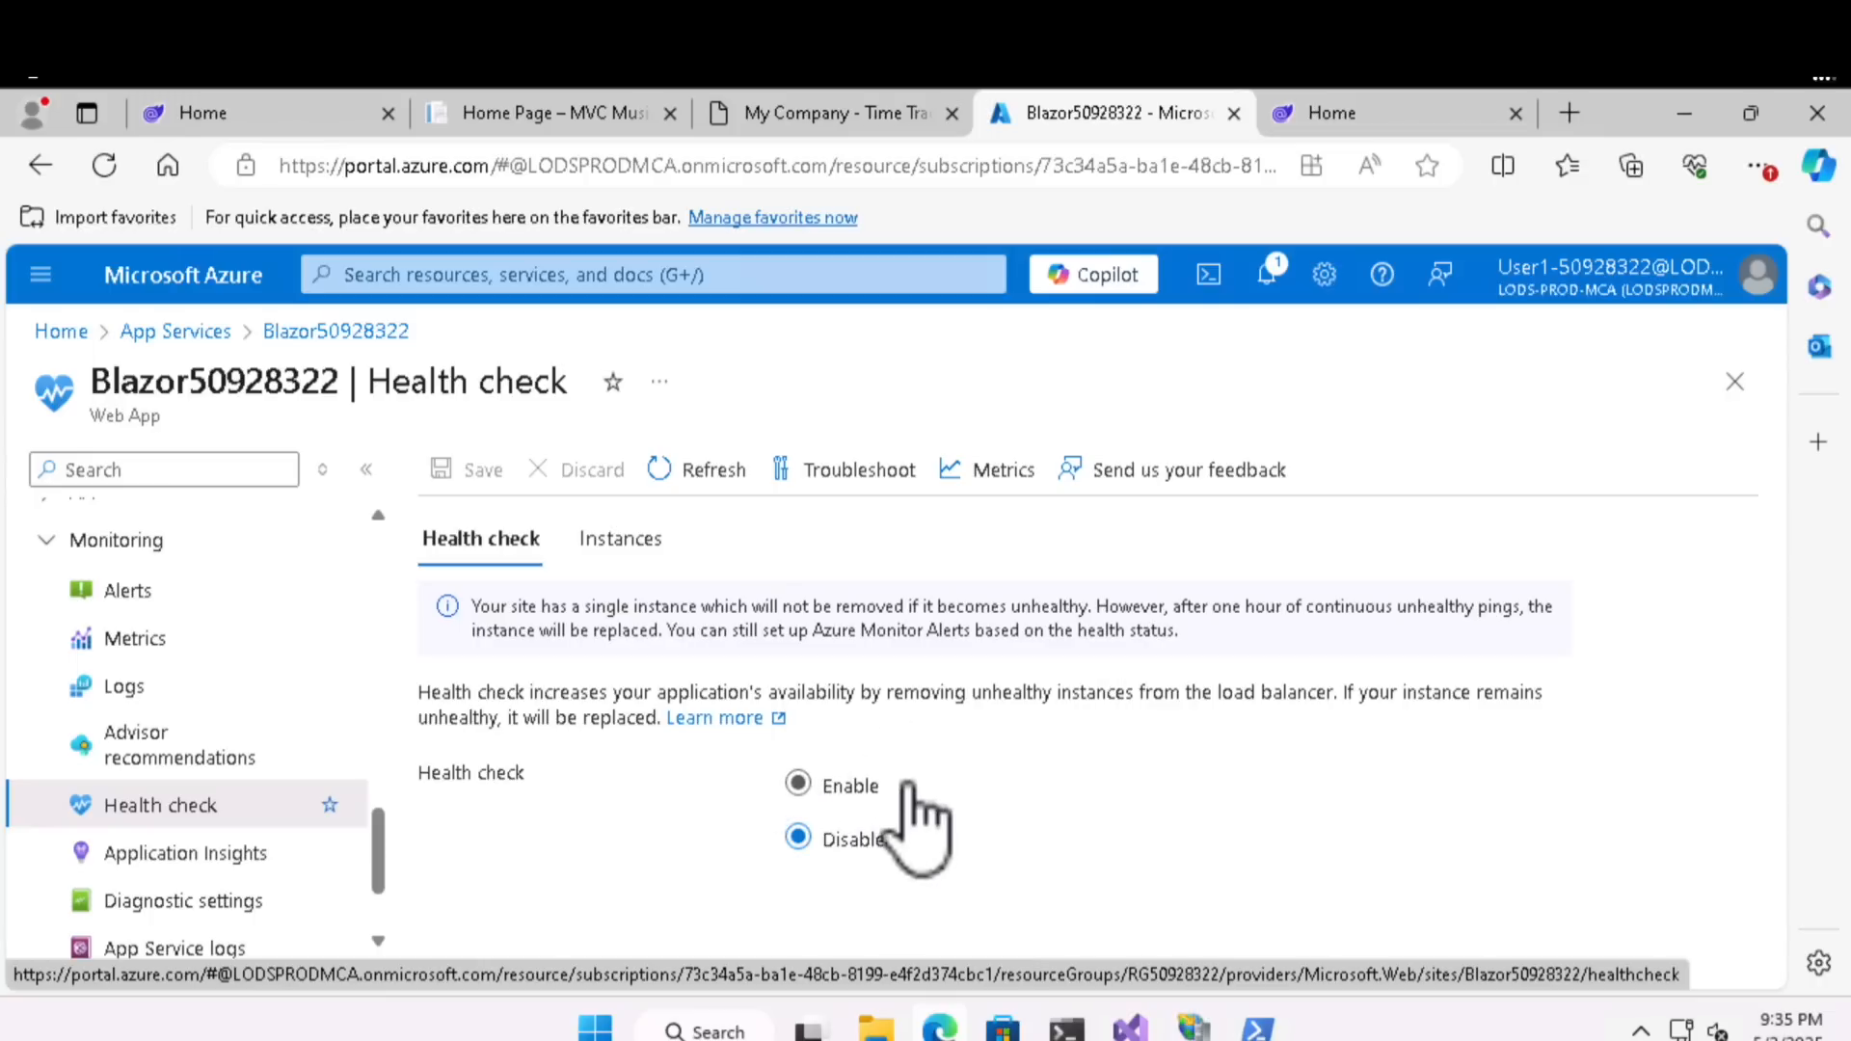
- Enable the web app's health check with the probe path "/.", keep the 10-minute load balancing threshold, and save the settings
{"action": "left_click", "coordinate": [827, 791]}
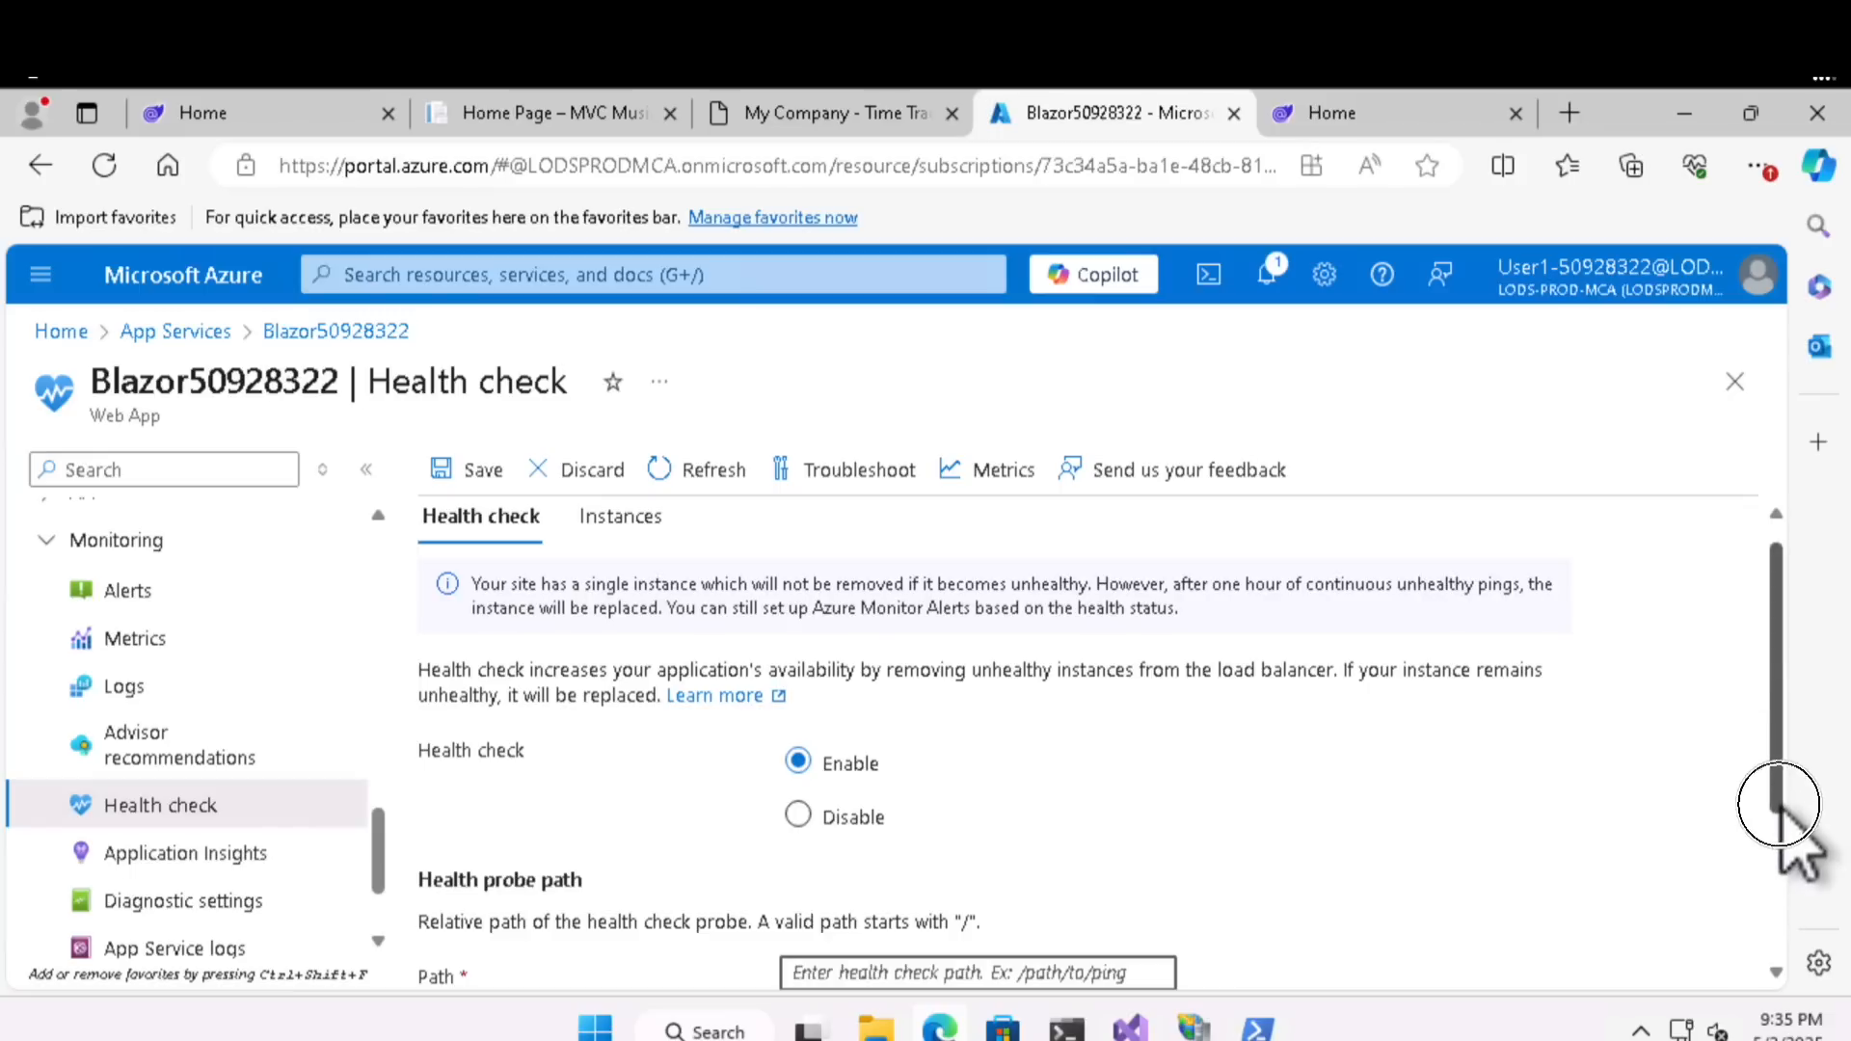
{"action": "scroll", "coordinate": [1780, 771], "scroll_direction": "down", "scroll_amount": 2}
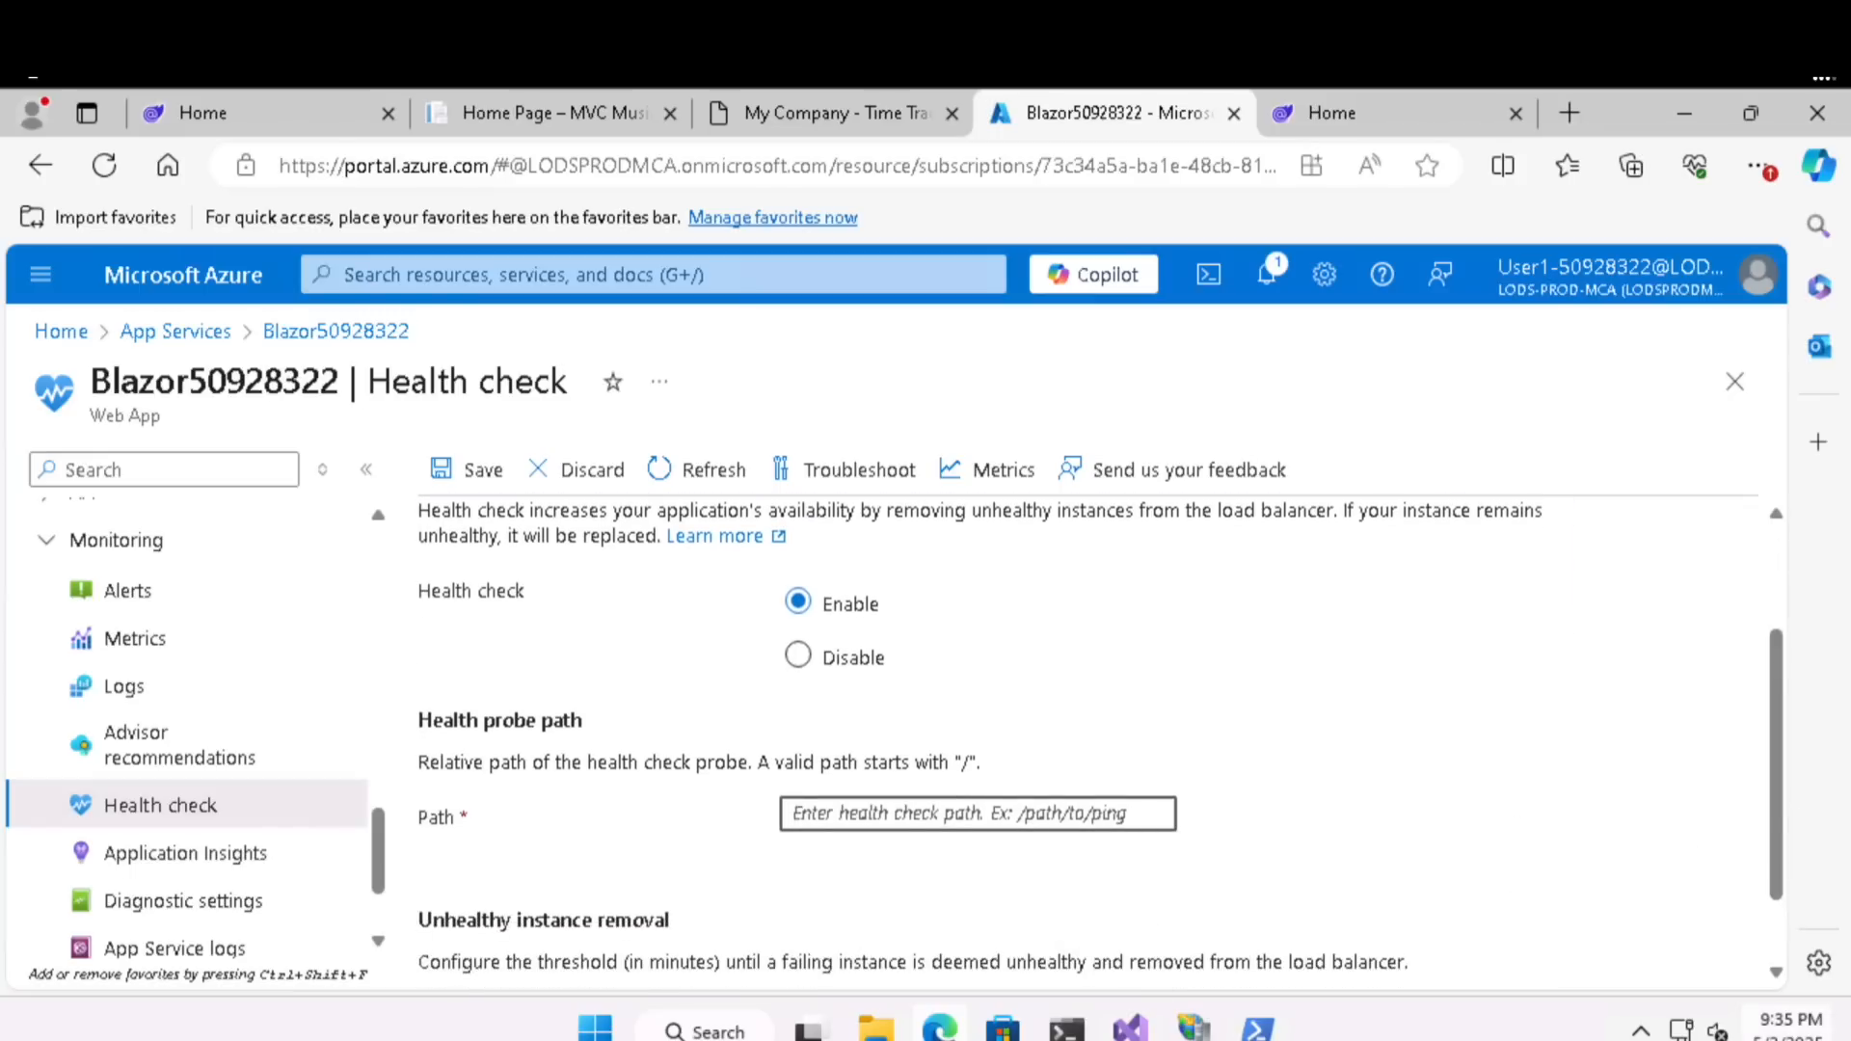
{"action": "type", "text": "/"}
{"action": "scroll", "coordinate": [1784, 892], "scroll_direction": "down", "scroll_amount": 1}
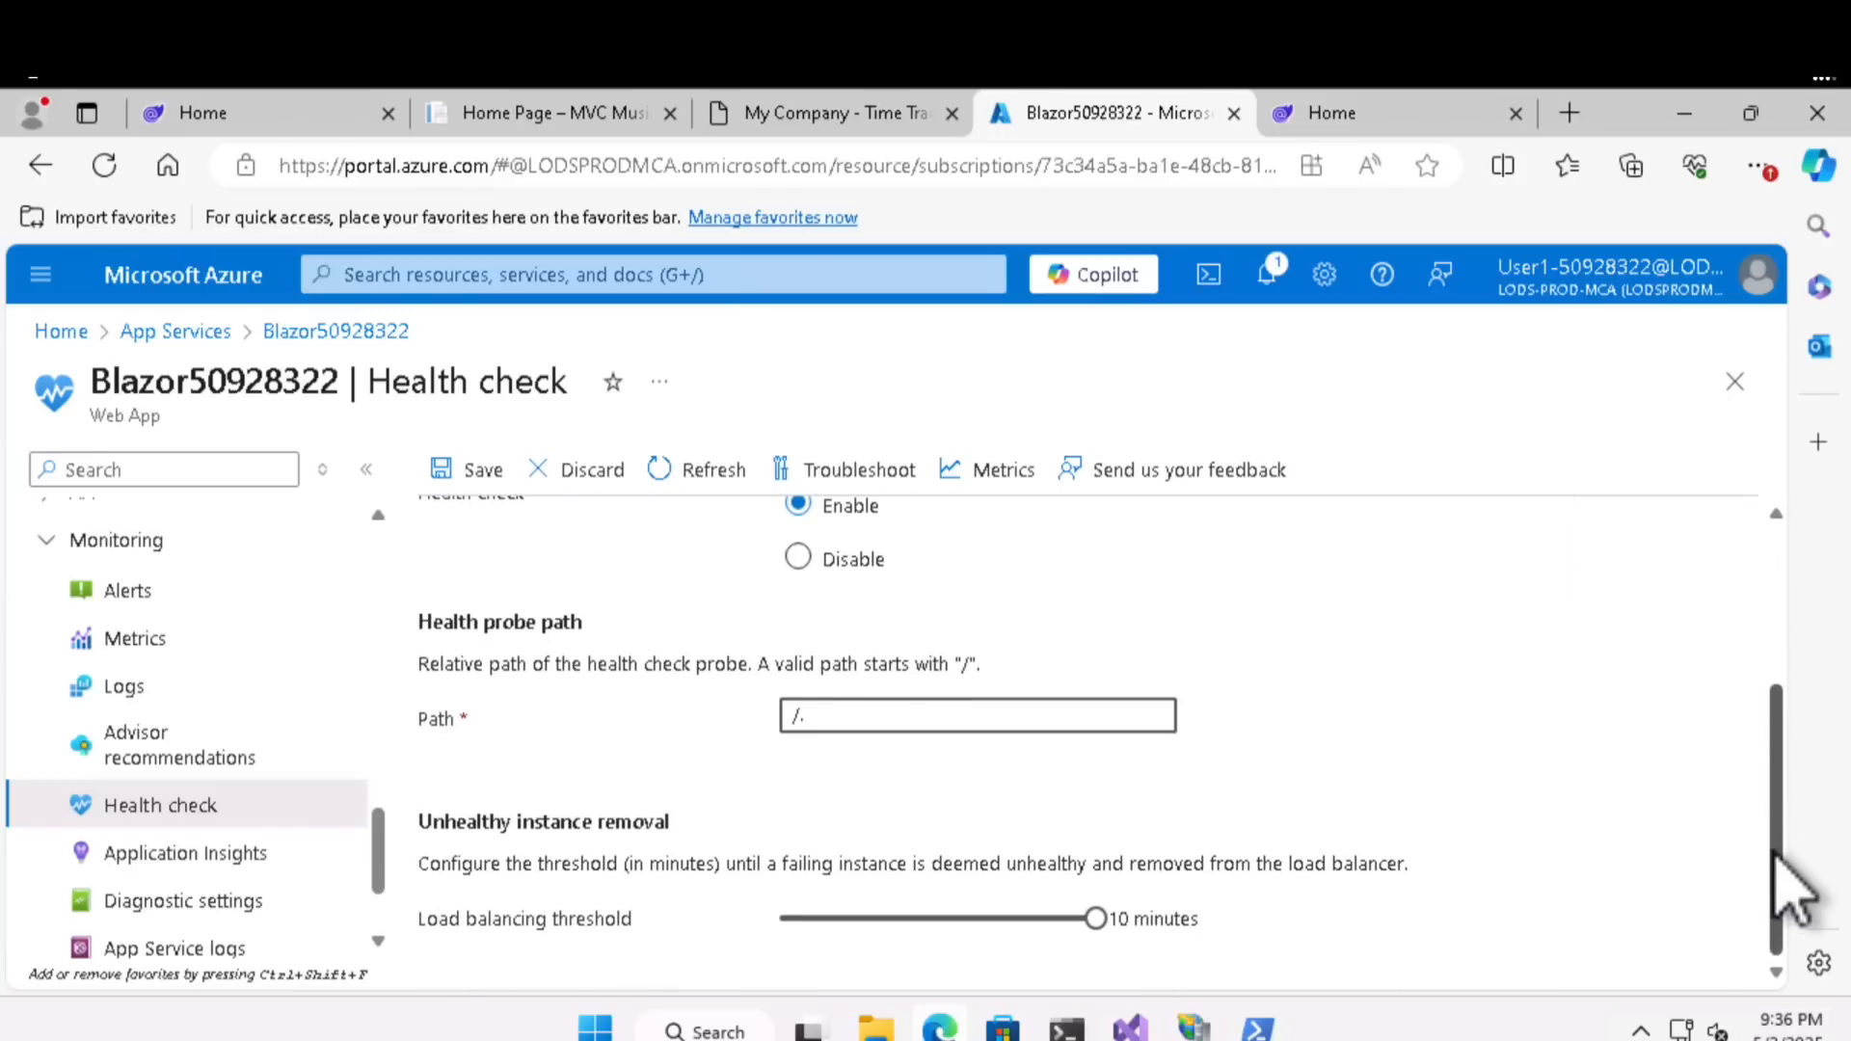
{"action": "left_click", "coordinate": [470, 472]}
{"action": "left_click", "coordinate": [487, 641]}
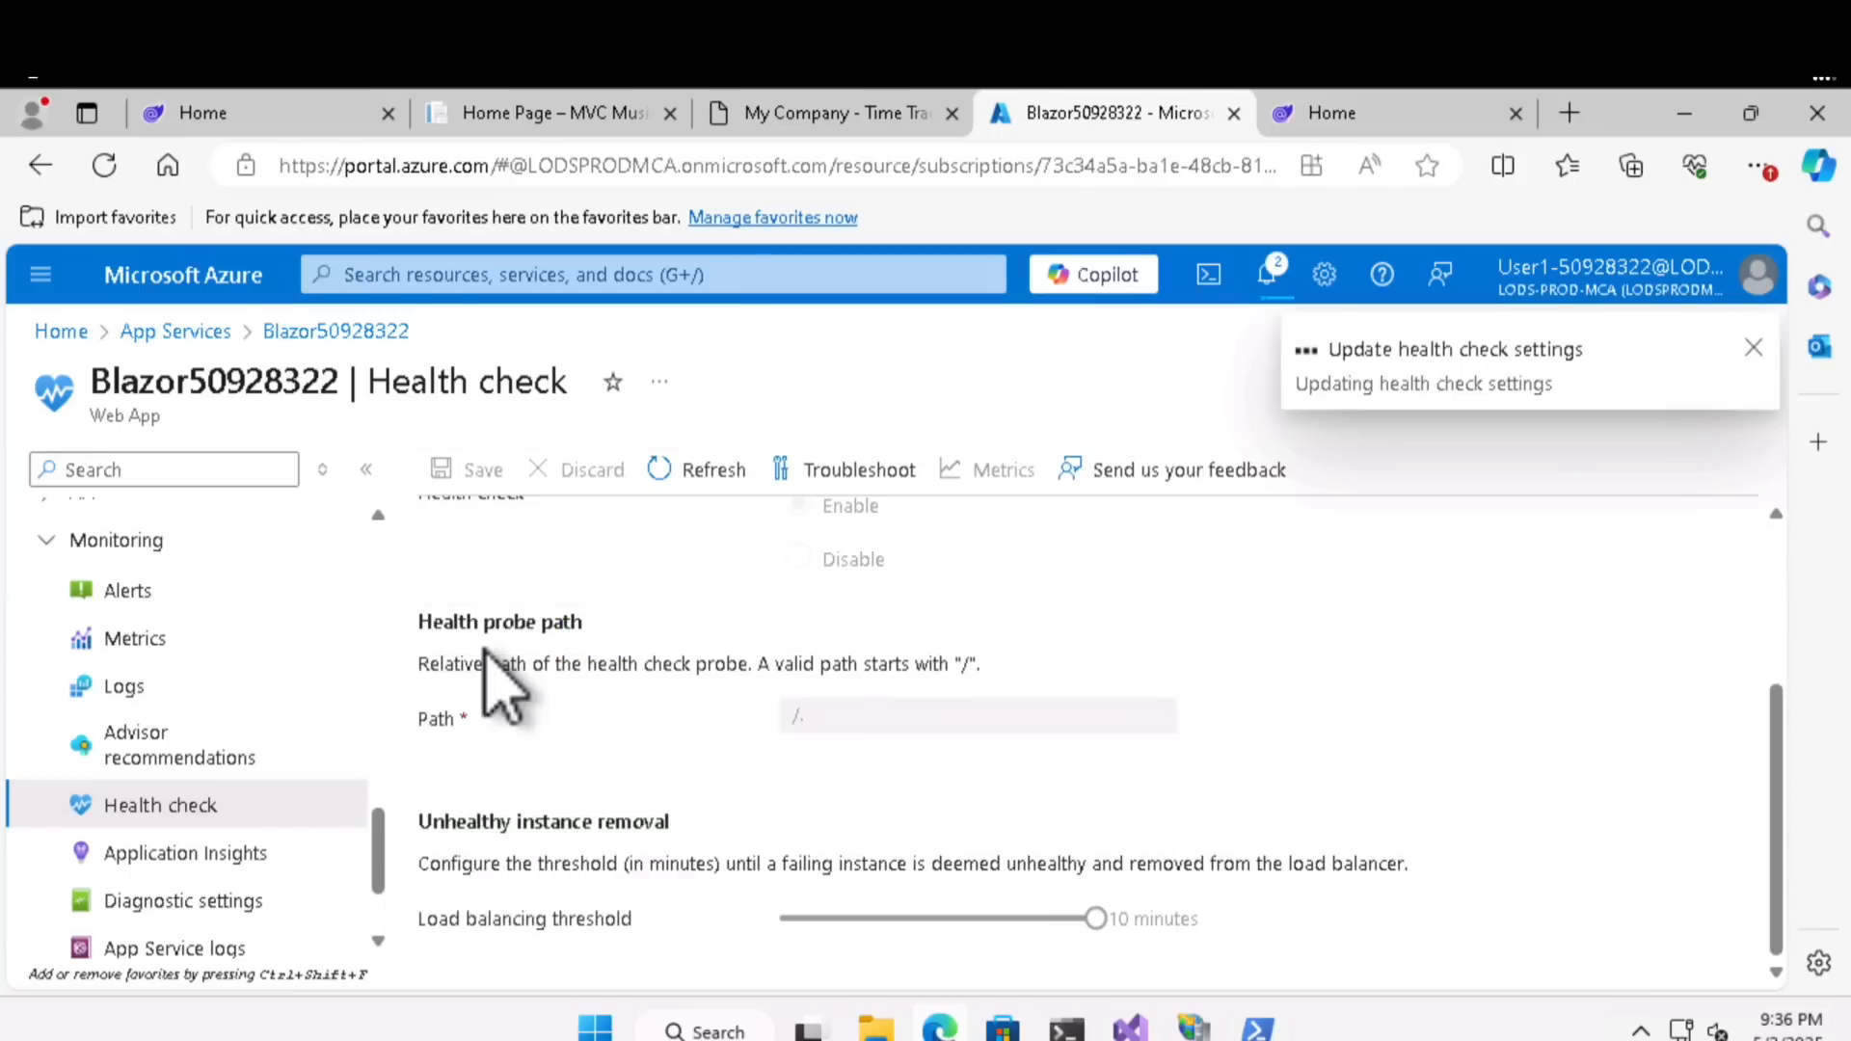
- Open the health check metrics, refresh the Health check status chart, and examine it along with the available chart types
{"action": "left_click", "coordinate": [988, 472]}
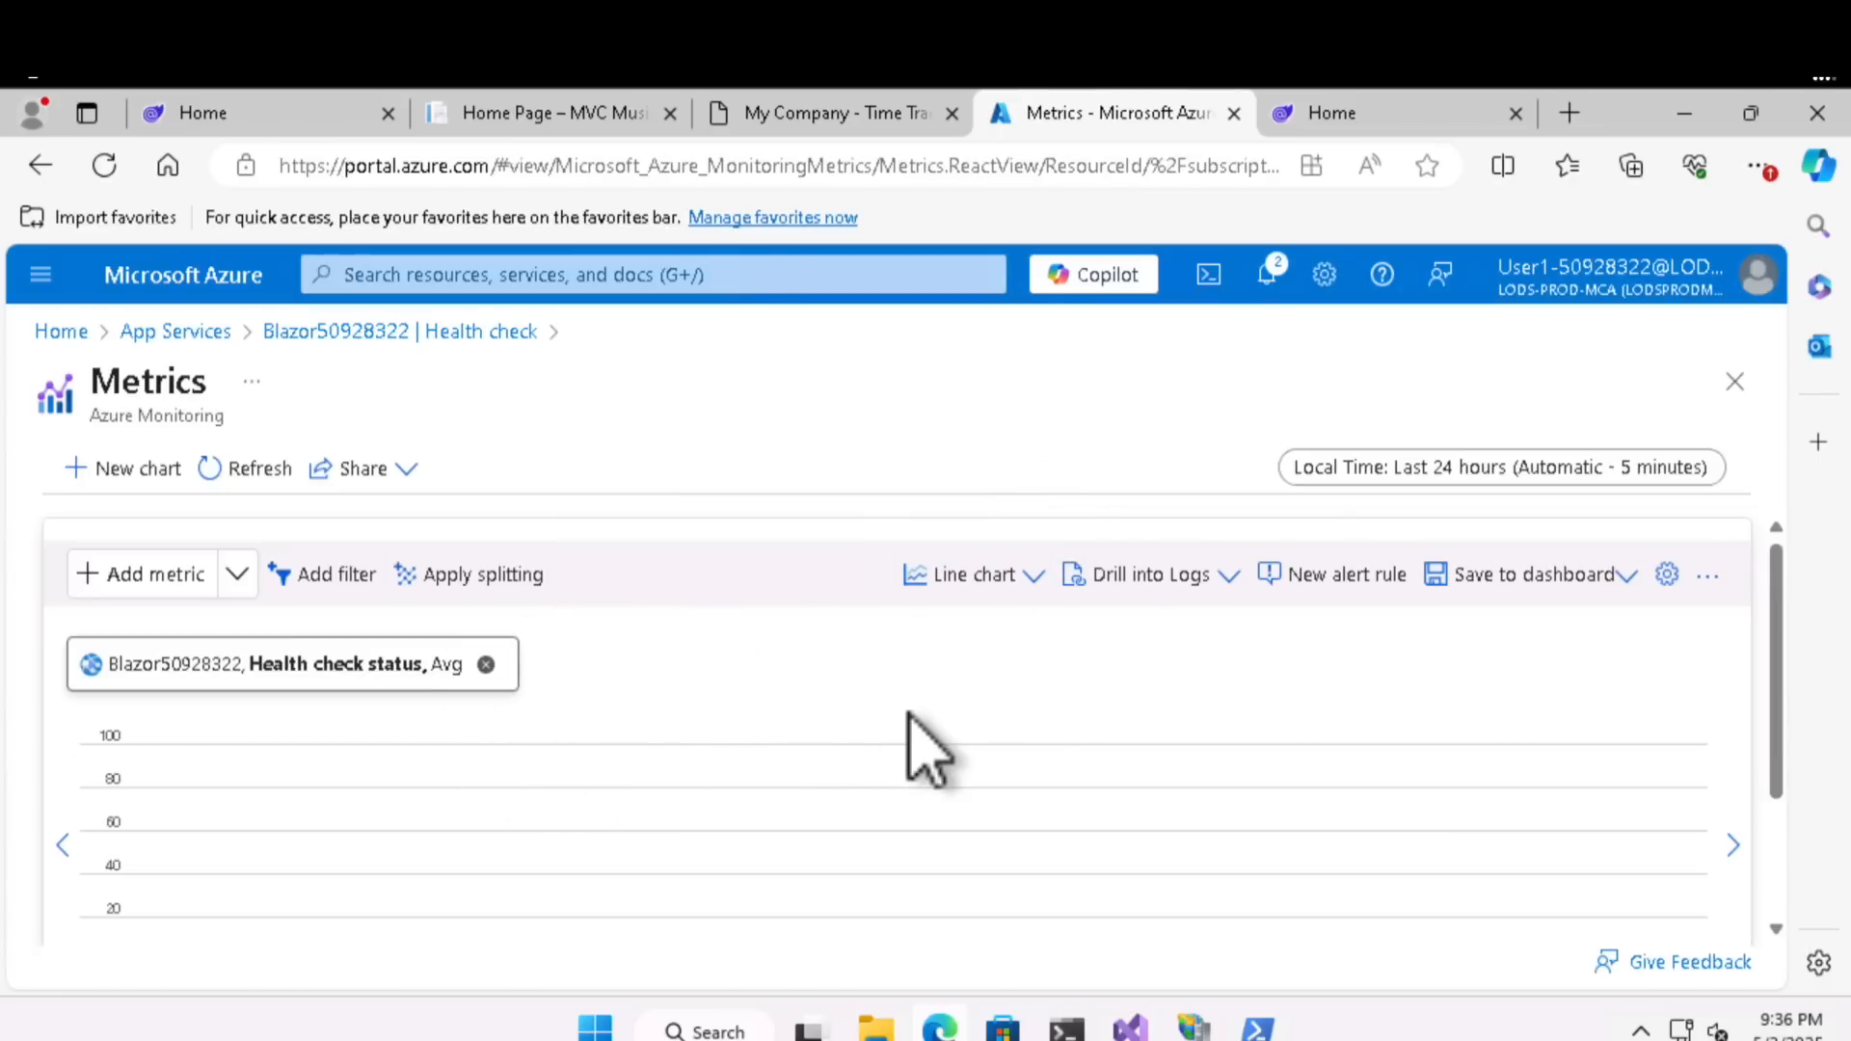
{"action": "scroll", "coordinate": [916, 747], "scroll_direction": "down", "scroll_amount": 2}
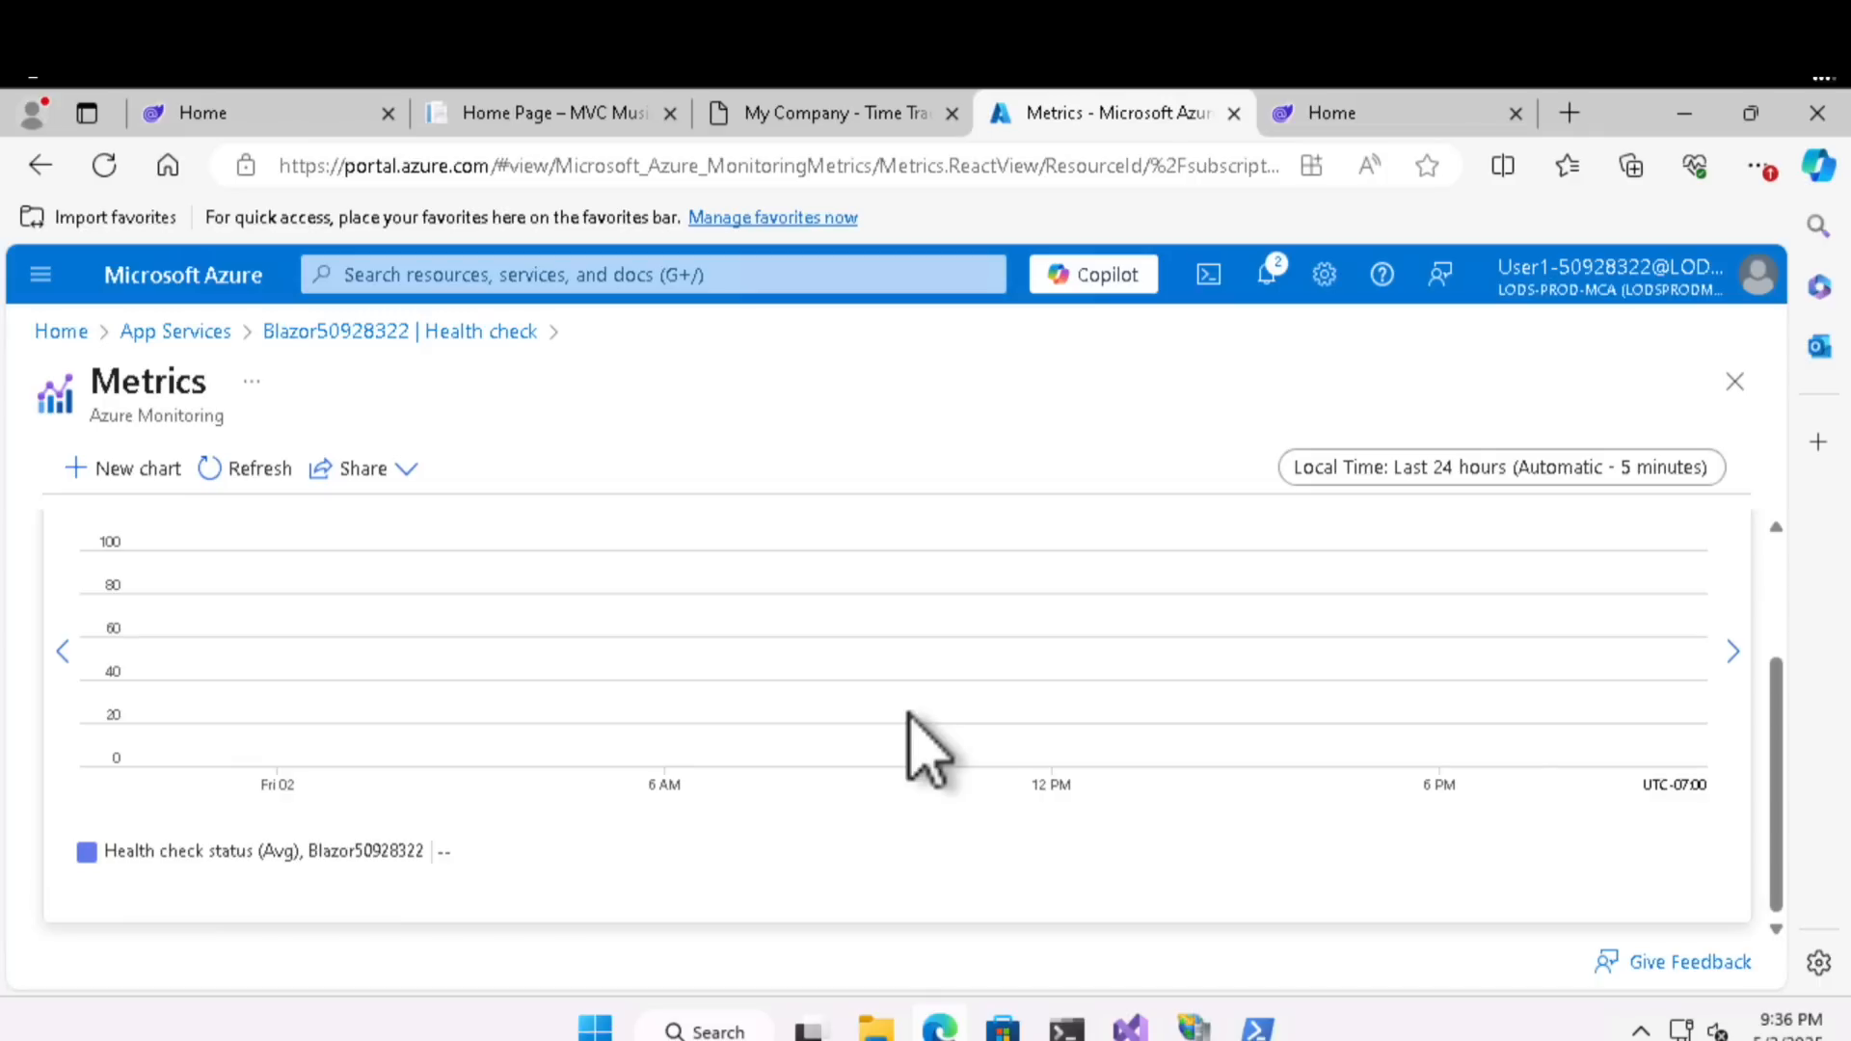
{"action": "scroll", "coordinate": [925, 747], "scroll_direction": "up", "scroll_amount": 2}
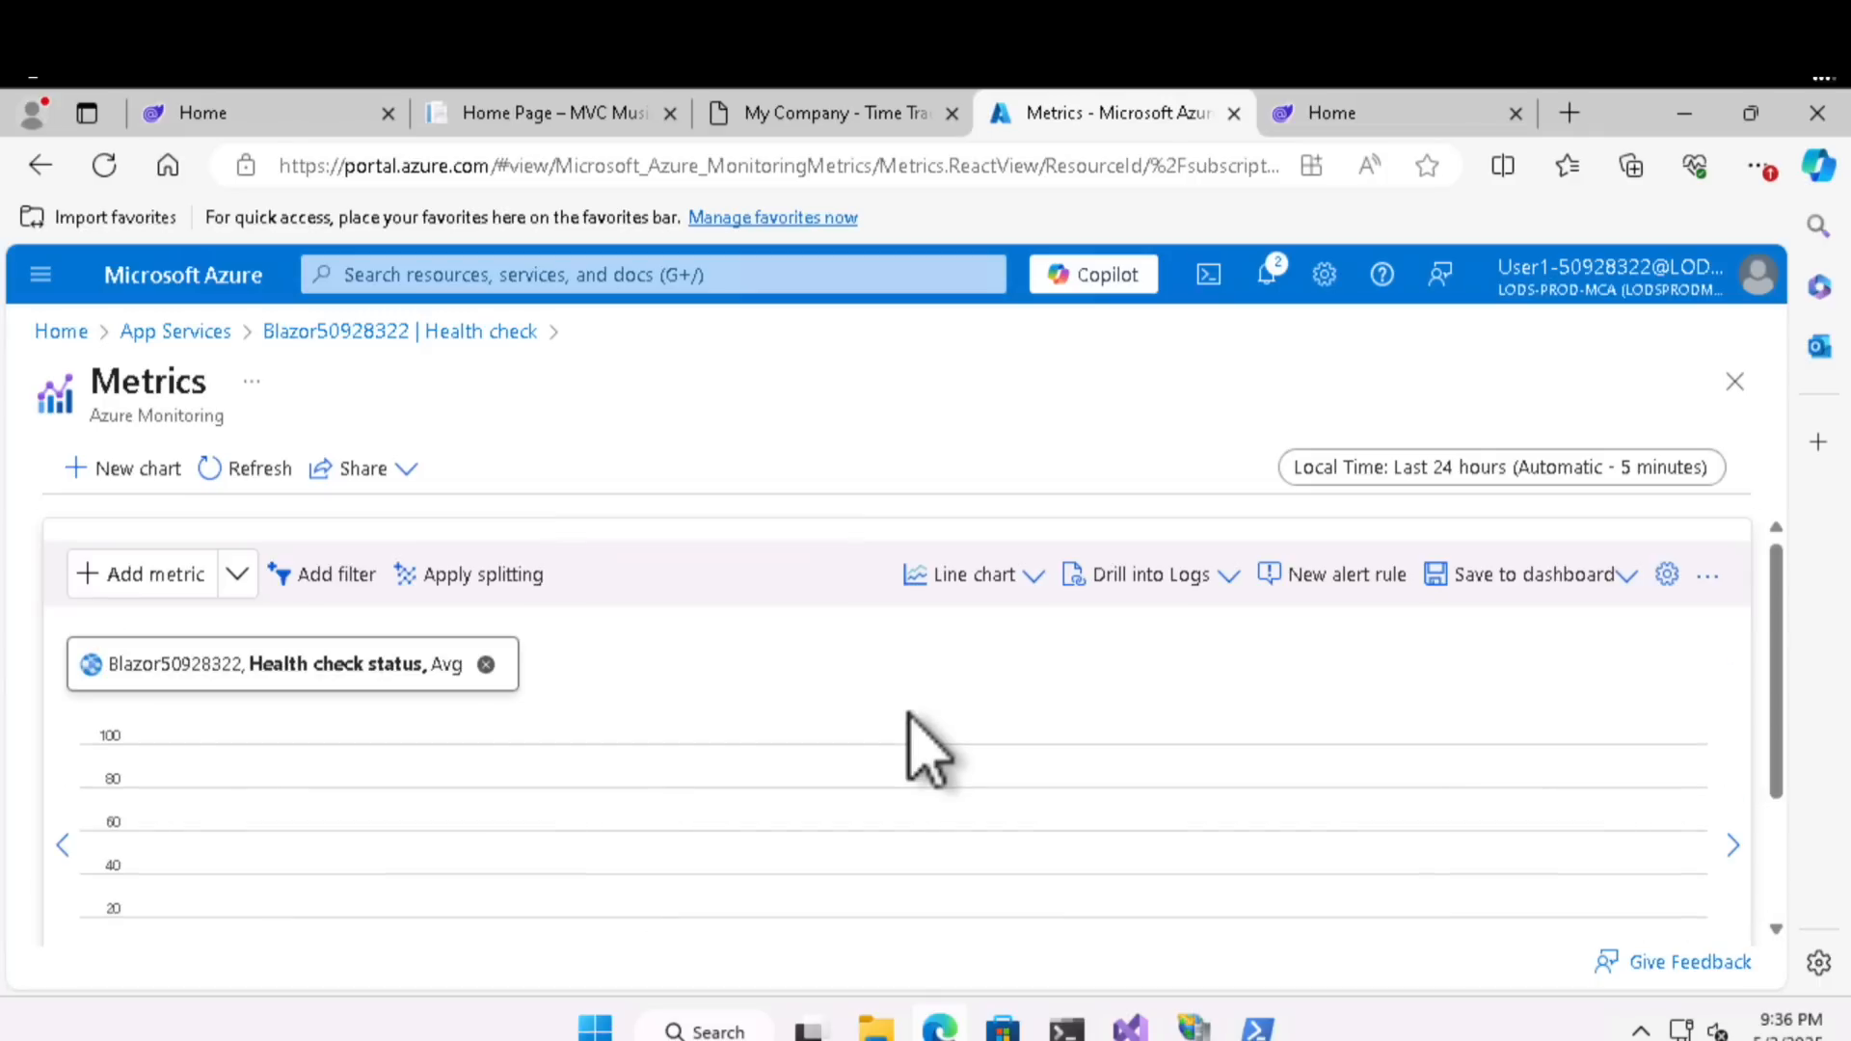
{"action": "left_click", "coordinate": [229, 468]}
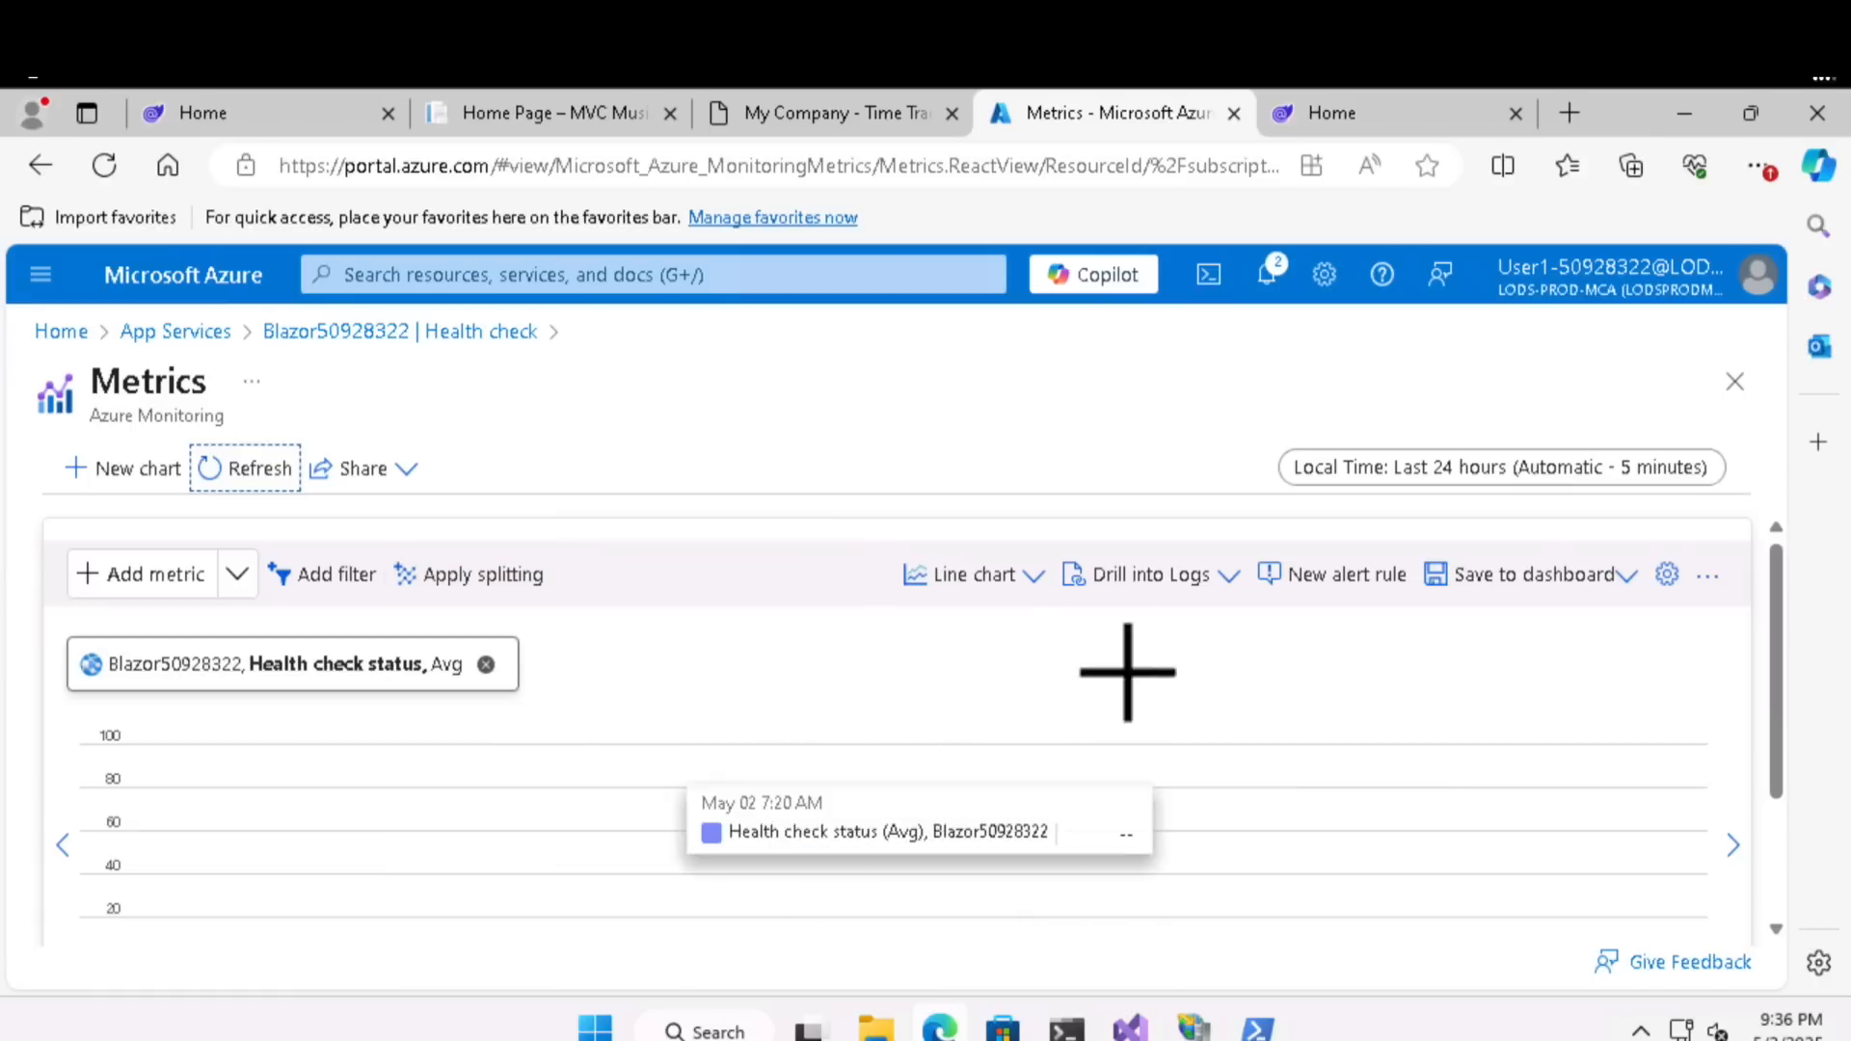
{"action": "left_click", "coordinate": [998, 579]}
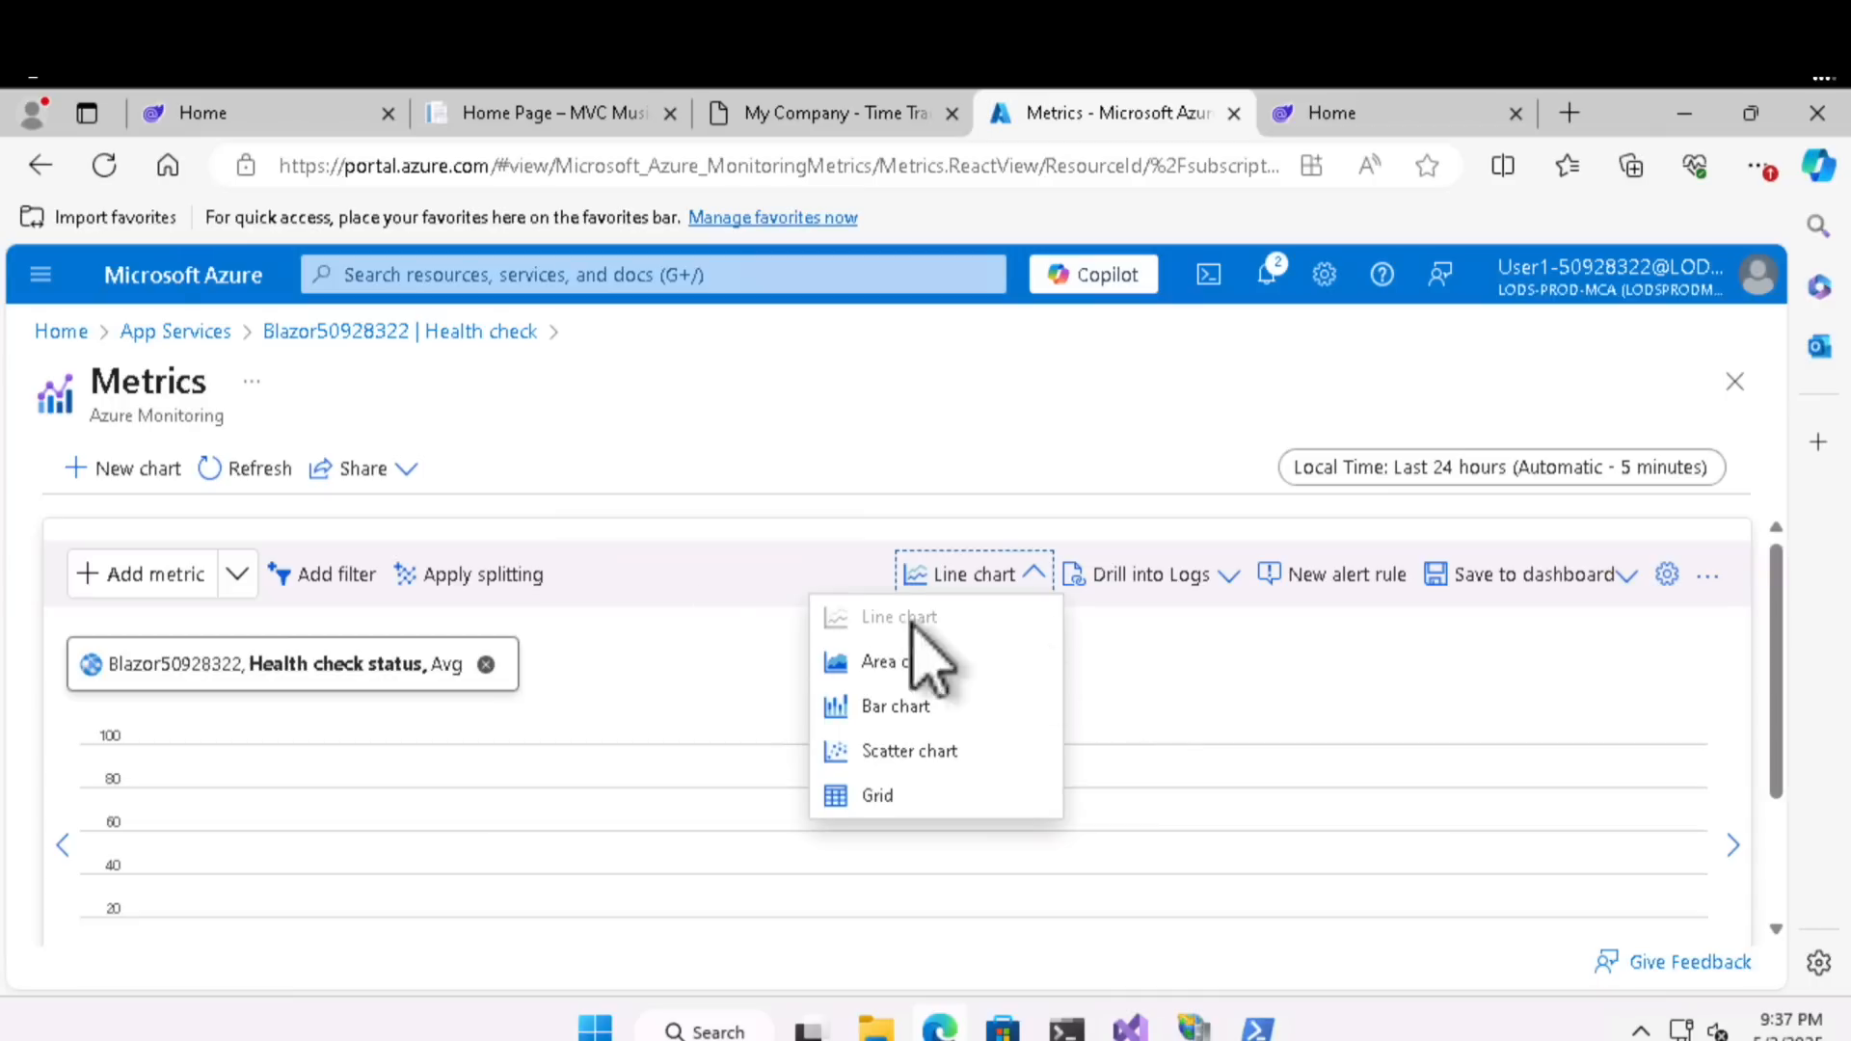
{"action": "scroll", "coordinate": [1011, 701], "scroll_direction": "down", "scroll_amount": 2}
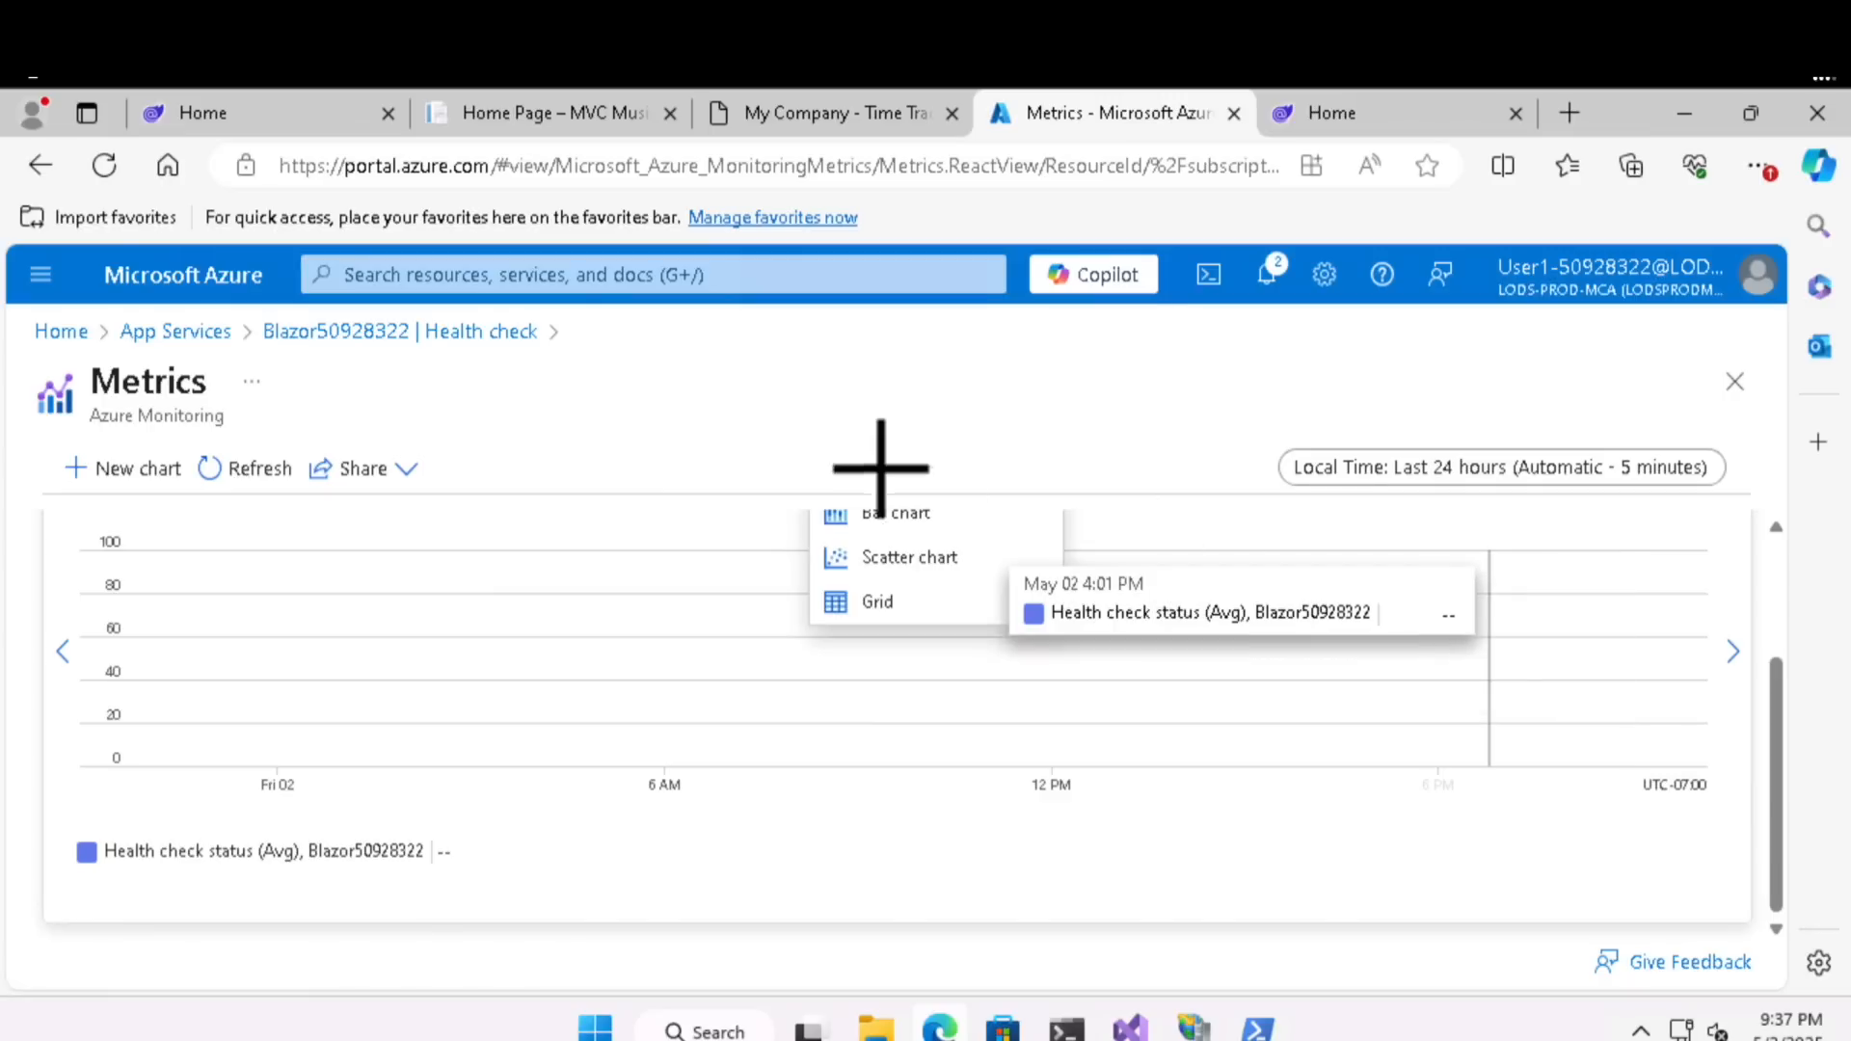
- Search the portal for "azure load t", go to Azure Load Testing and start creating a load testing resource
{"action": "left_click", "coordinate": [688, 279]}
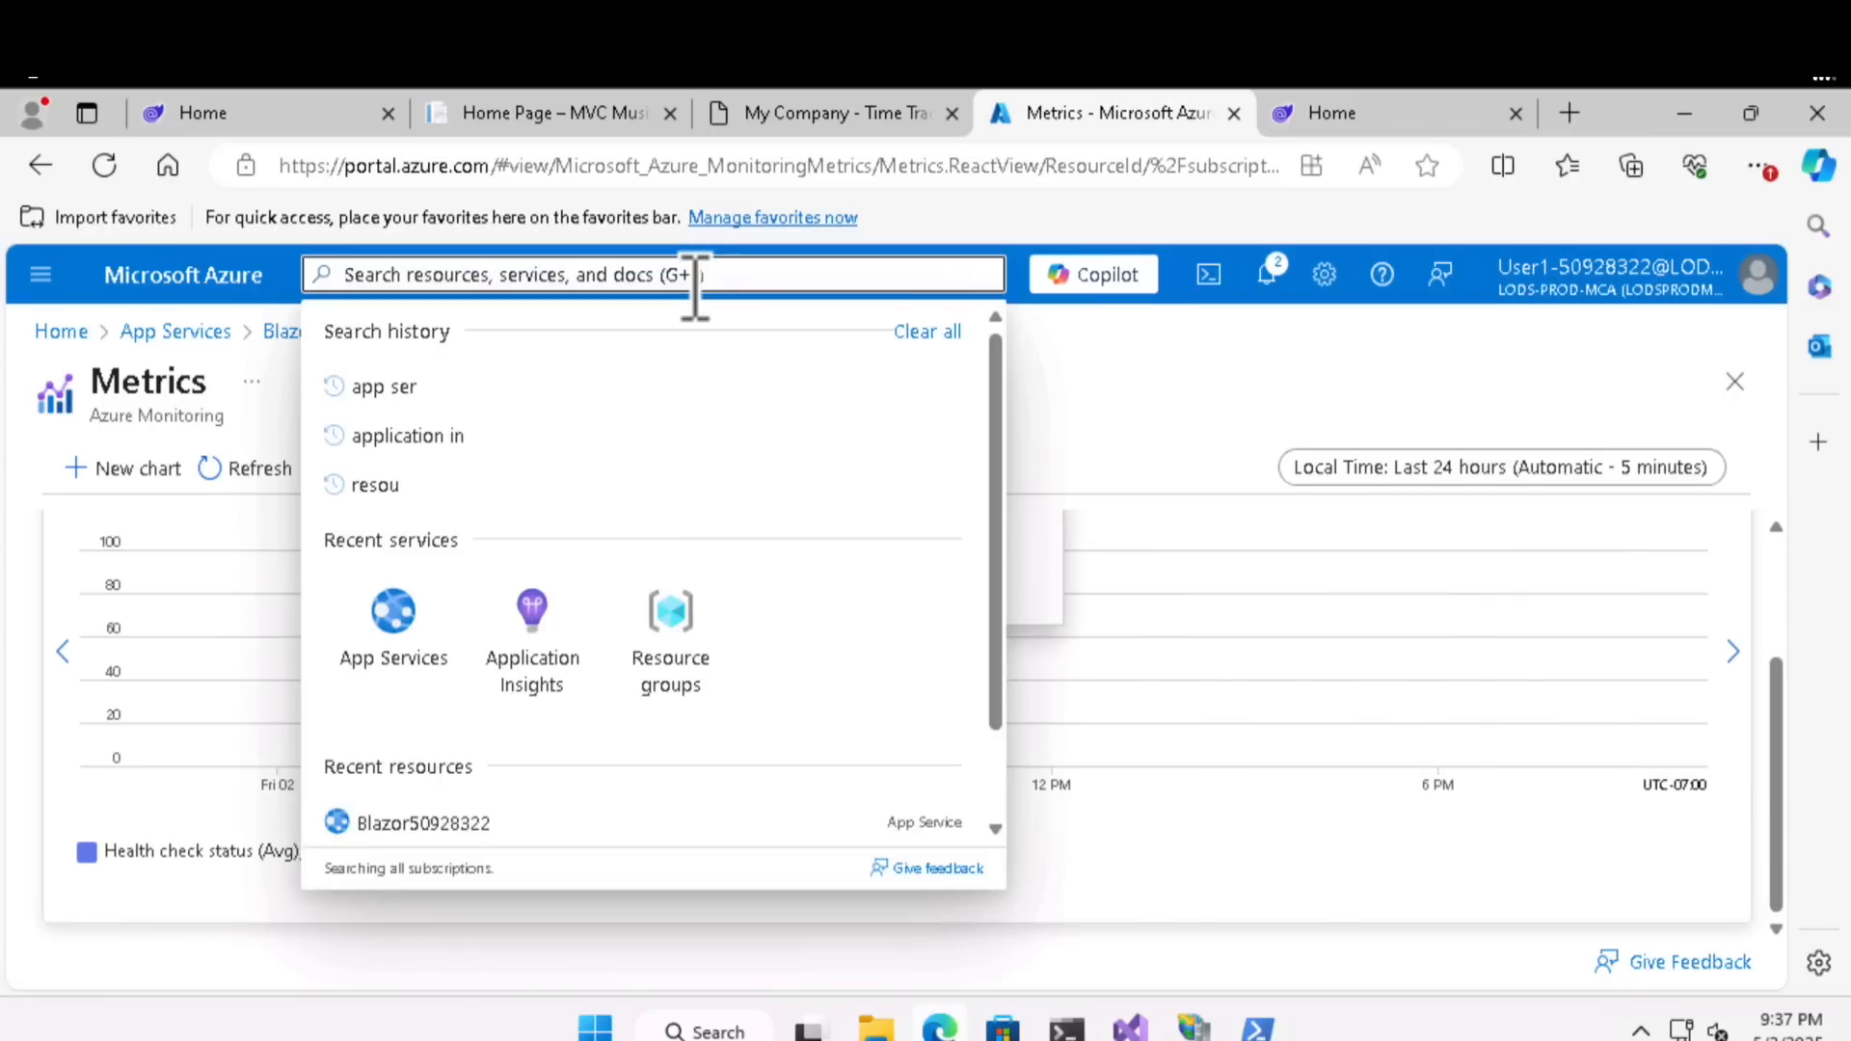
{"action": "type", "text": "azu"}
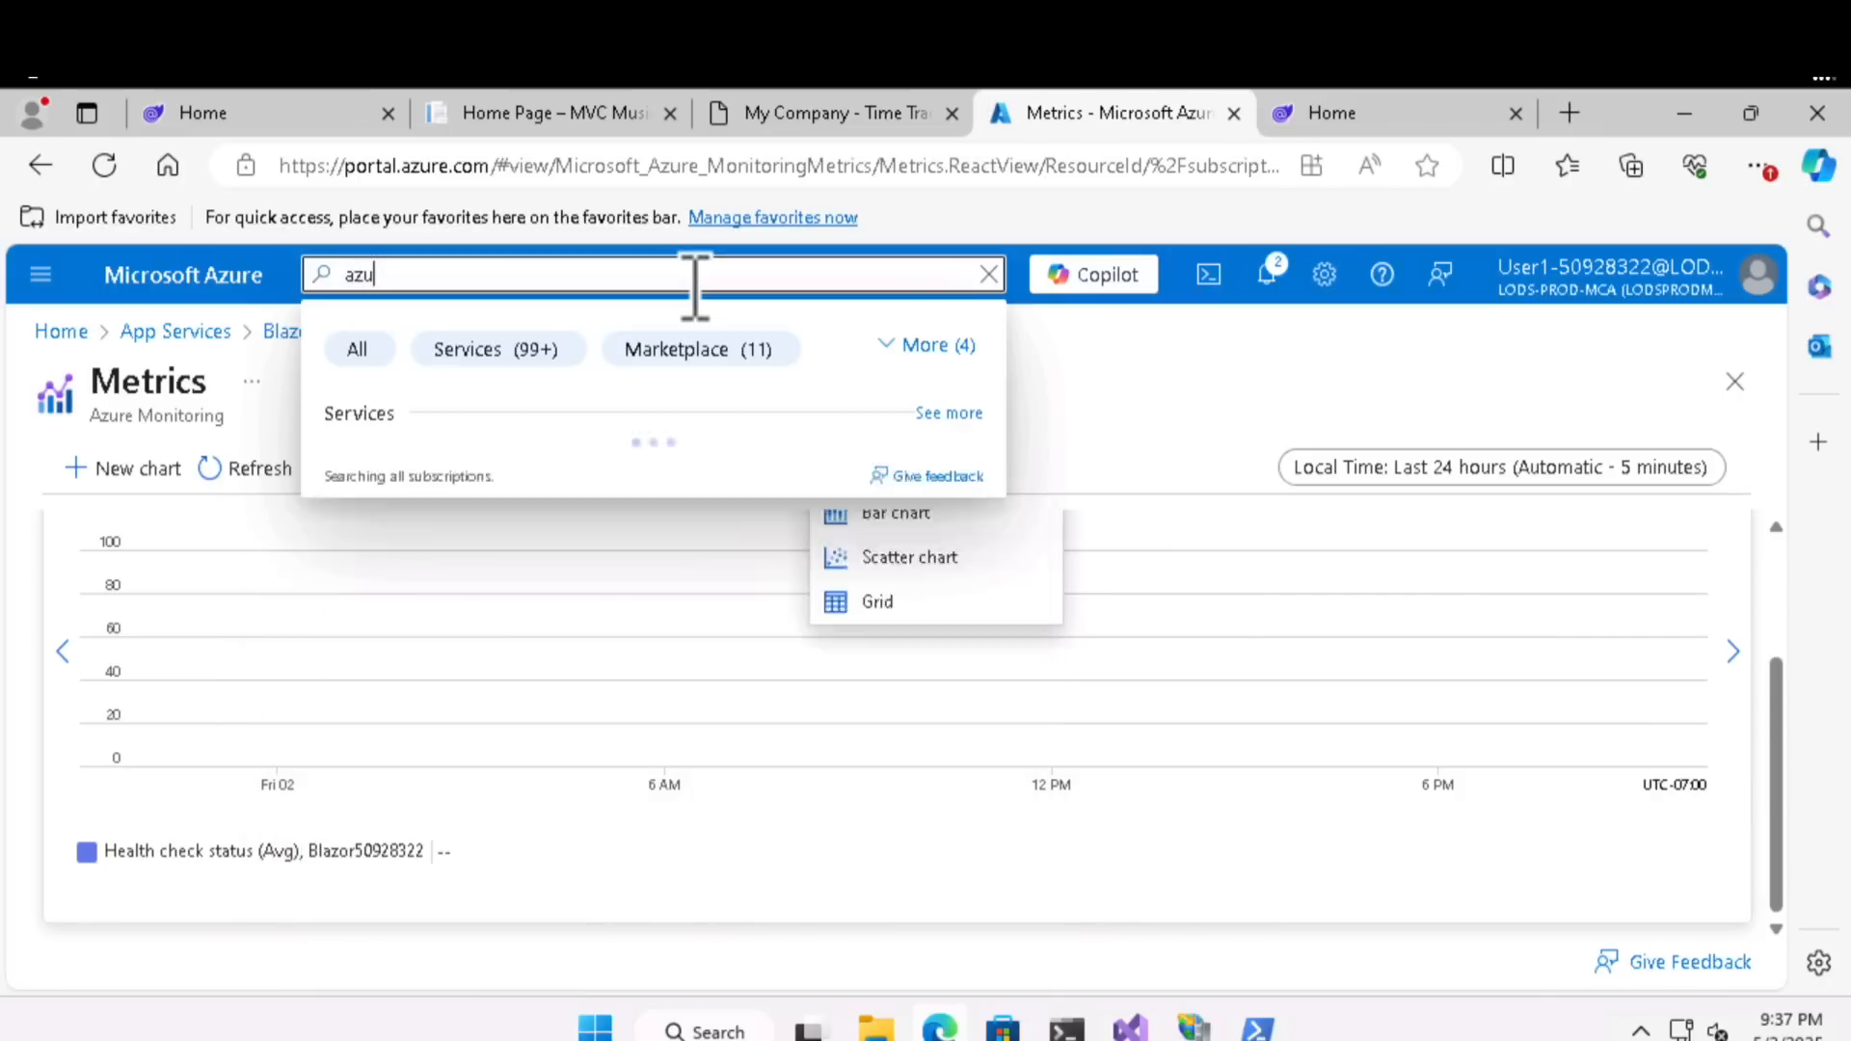
{"action": "type", "text": "re load test"}
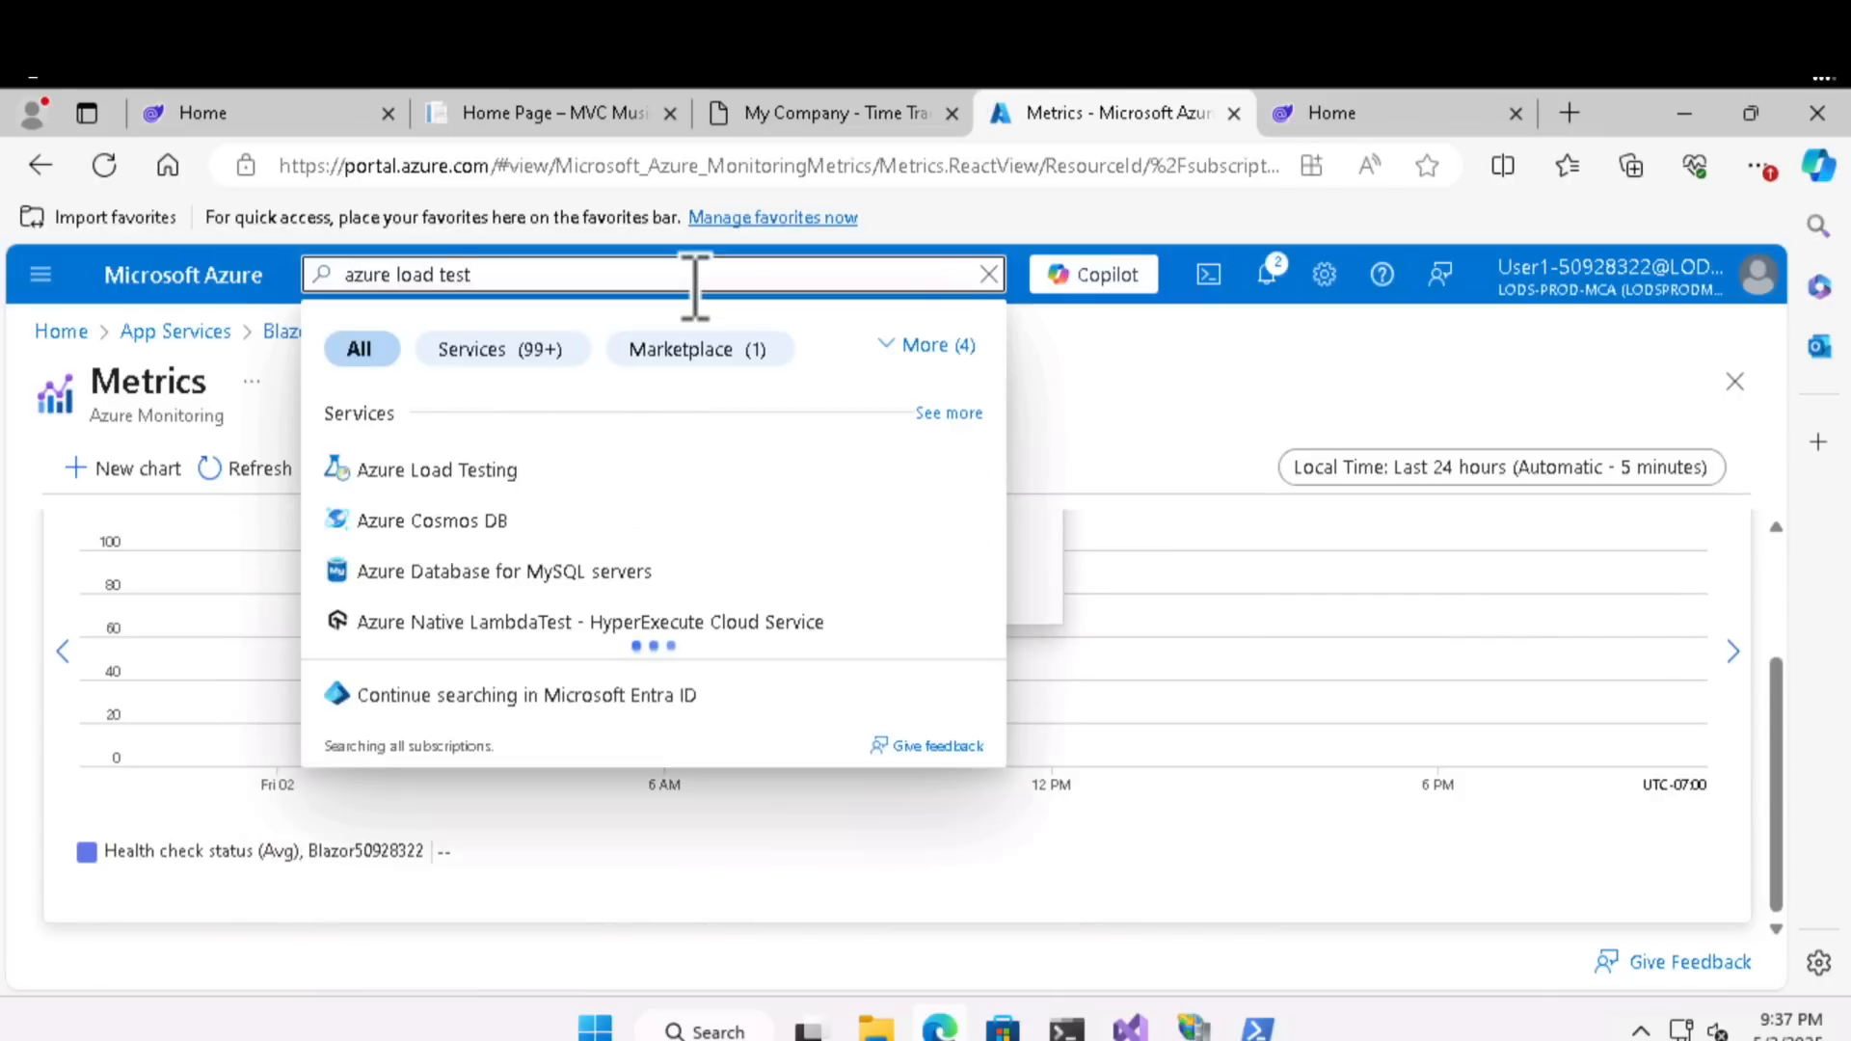
{"action": "key", "text": "Return"}
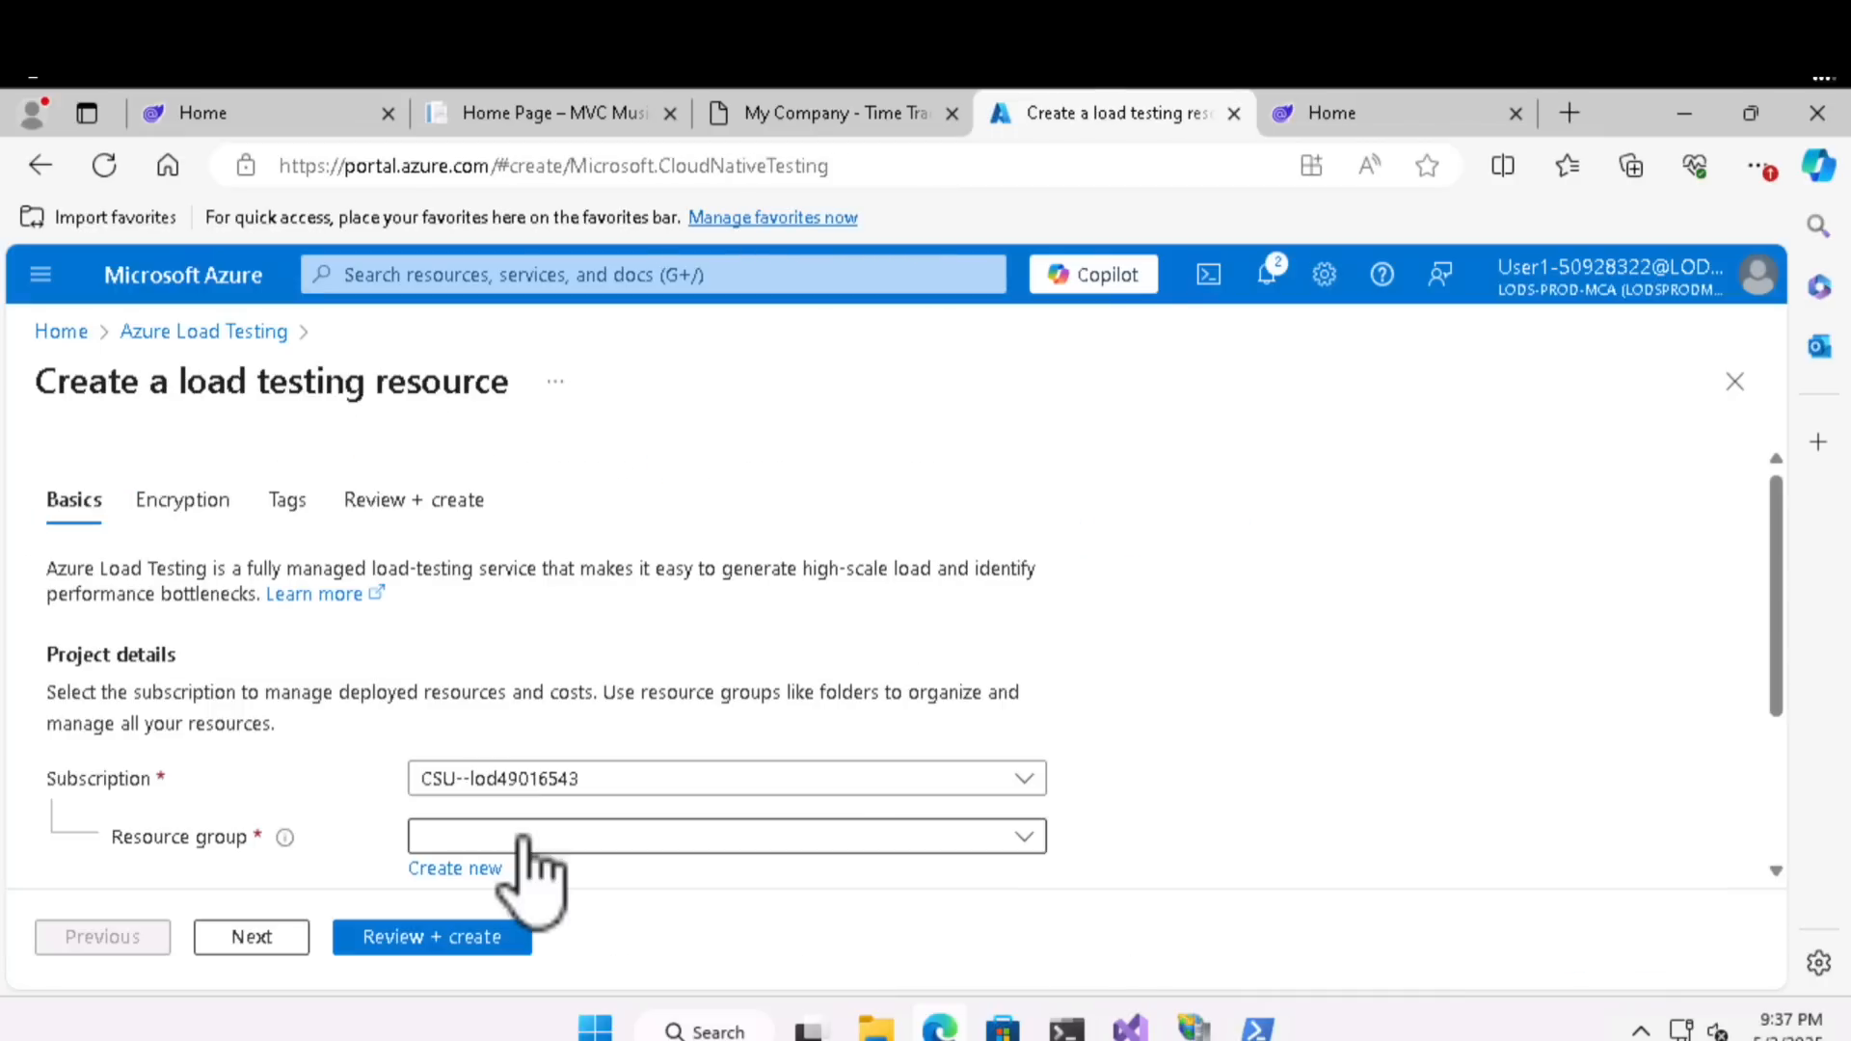
- Create the load testing resource Test50928322 in resource group RG50928322, keeping the East US region
{"action": "left_click", "coordinate": [530, 835]}
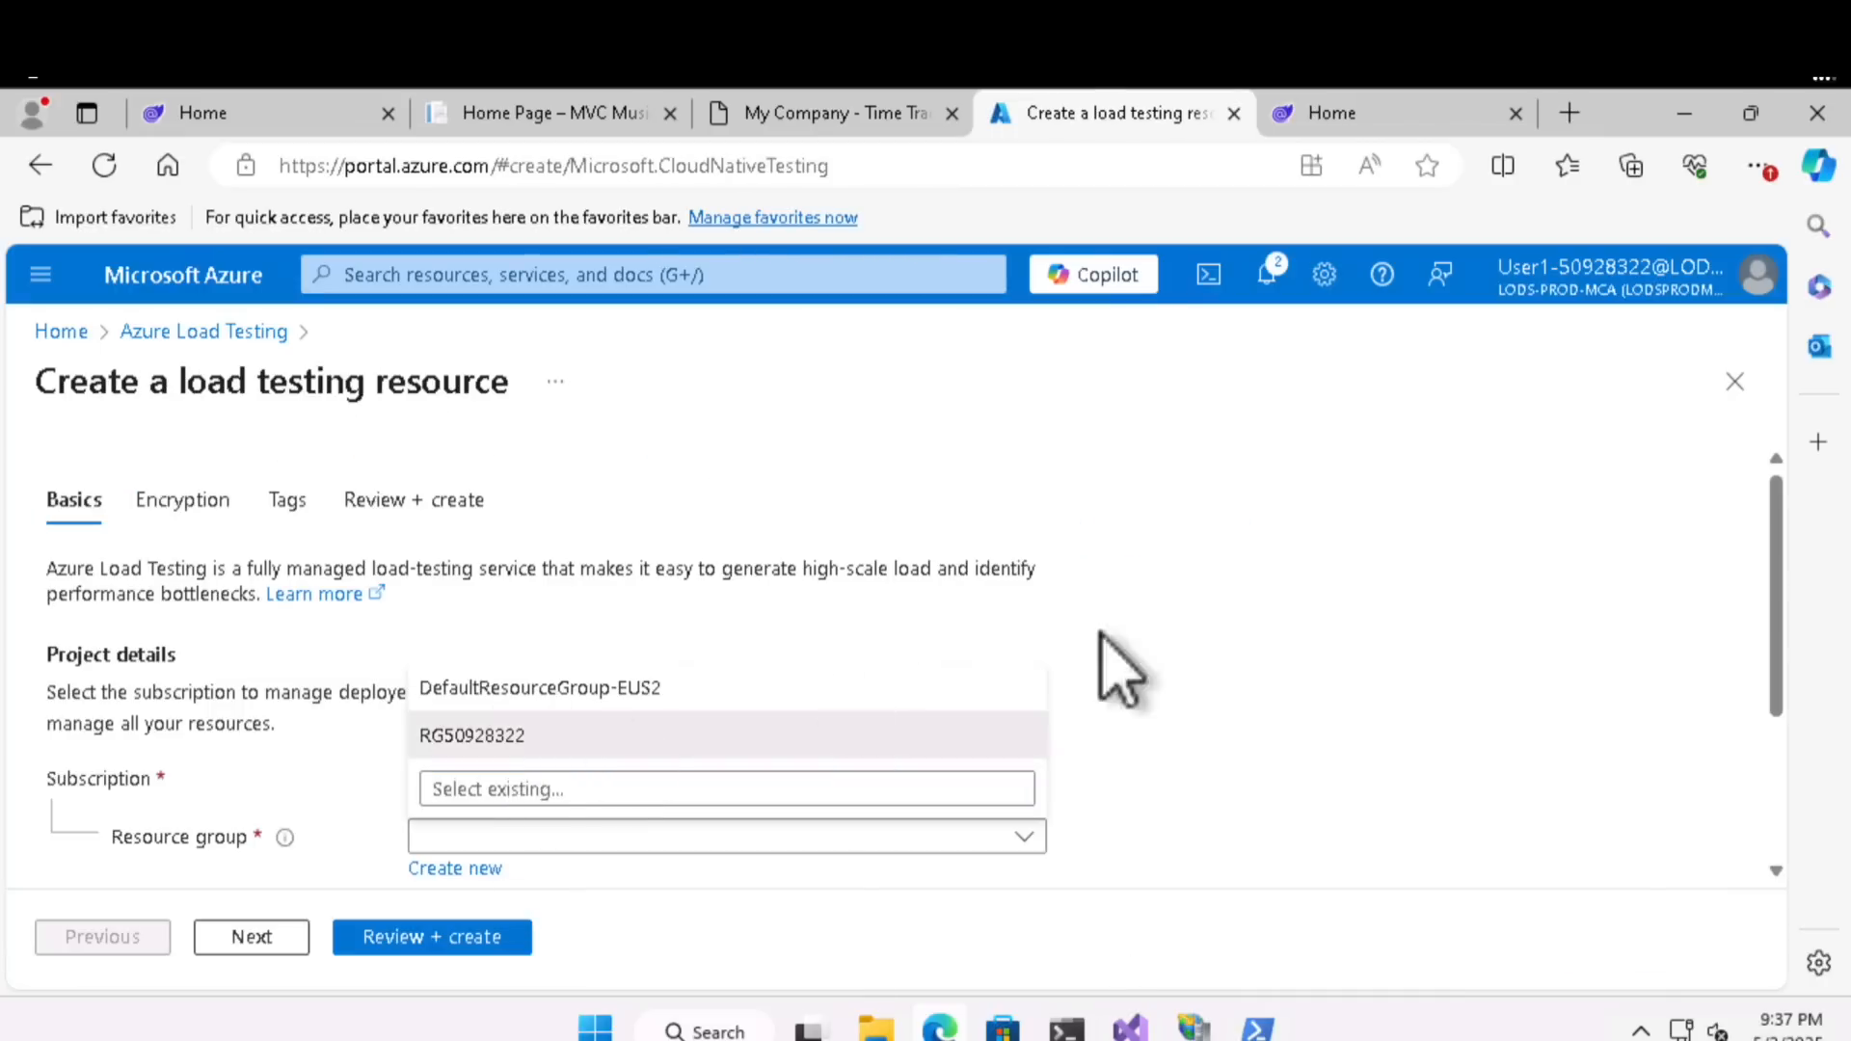
{"action": "left_click", "coordinate": [847, 728]}
{"action": "scroll", "coordinate": [1784, 607], "scroll_direction": "down", "scroll_amount": 3}
{"action": "left_click", "coordinate": [880, 748]}
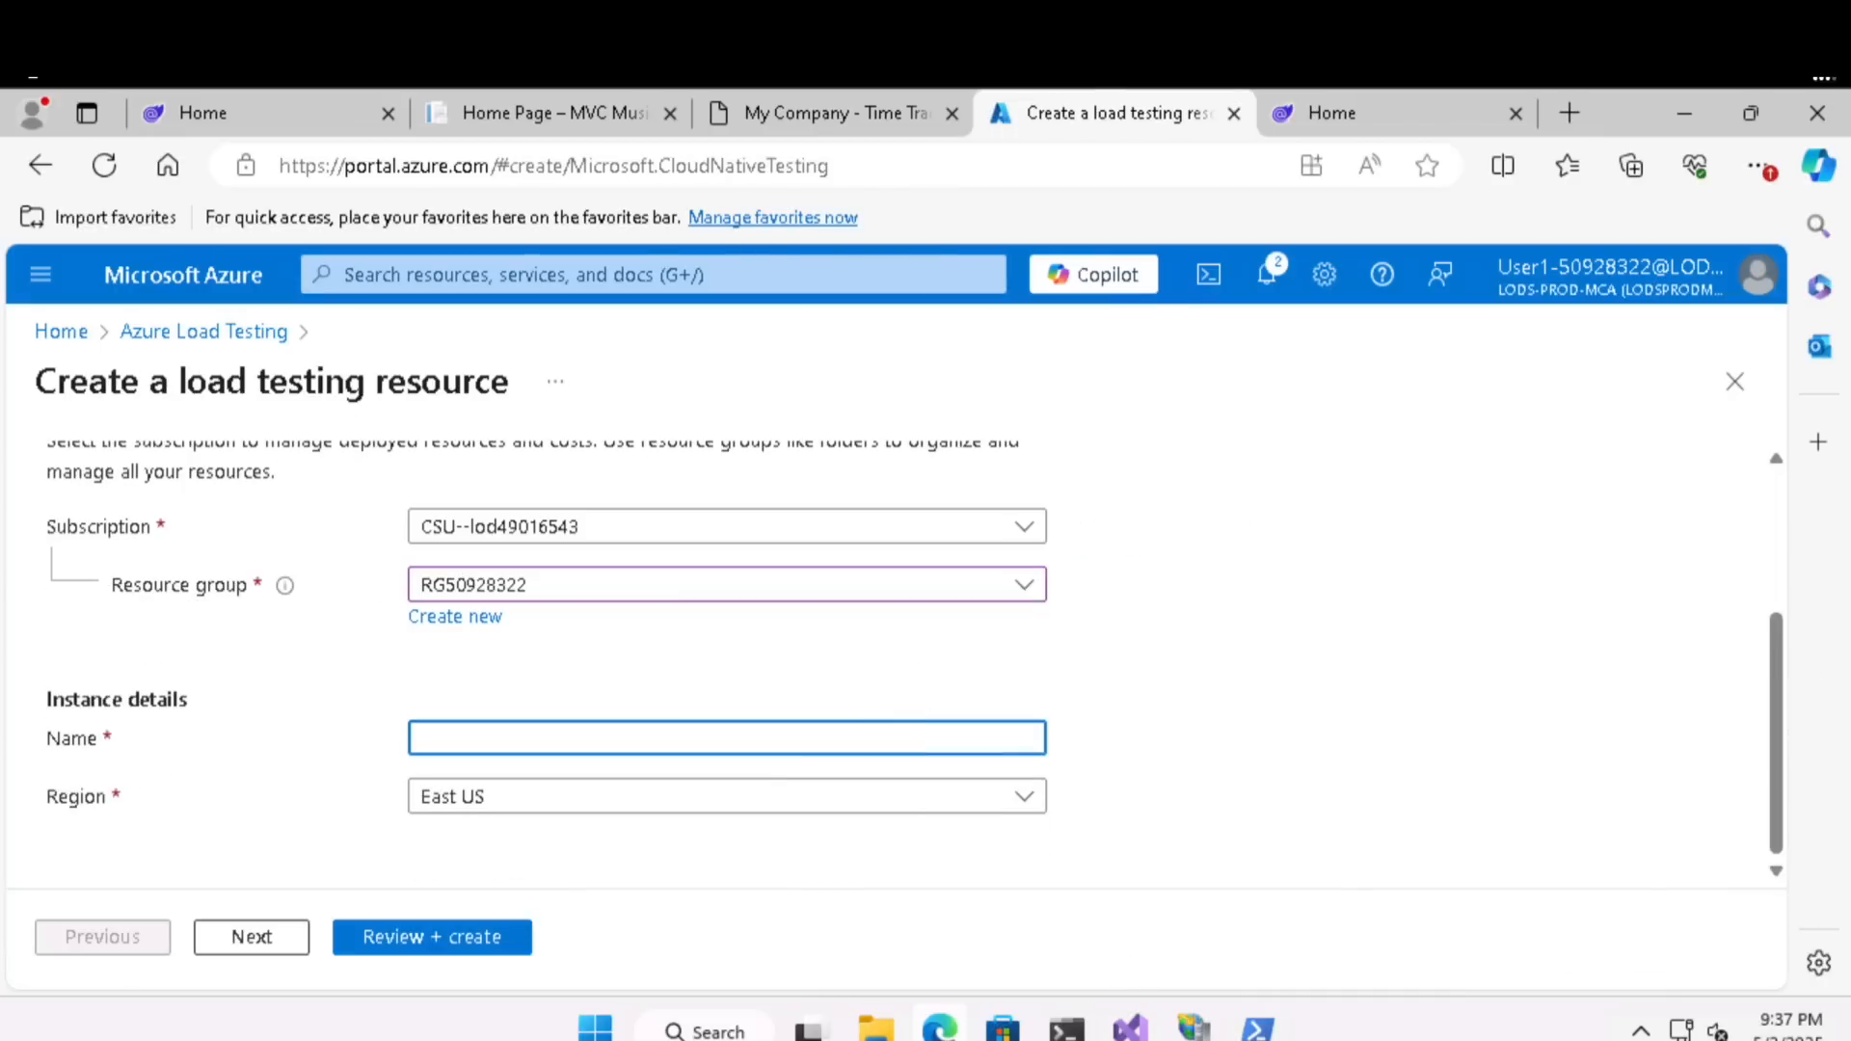
{"action": "type", "text": "Azure Load Testi"}
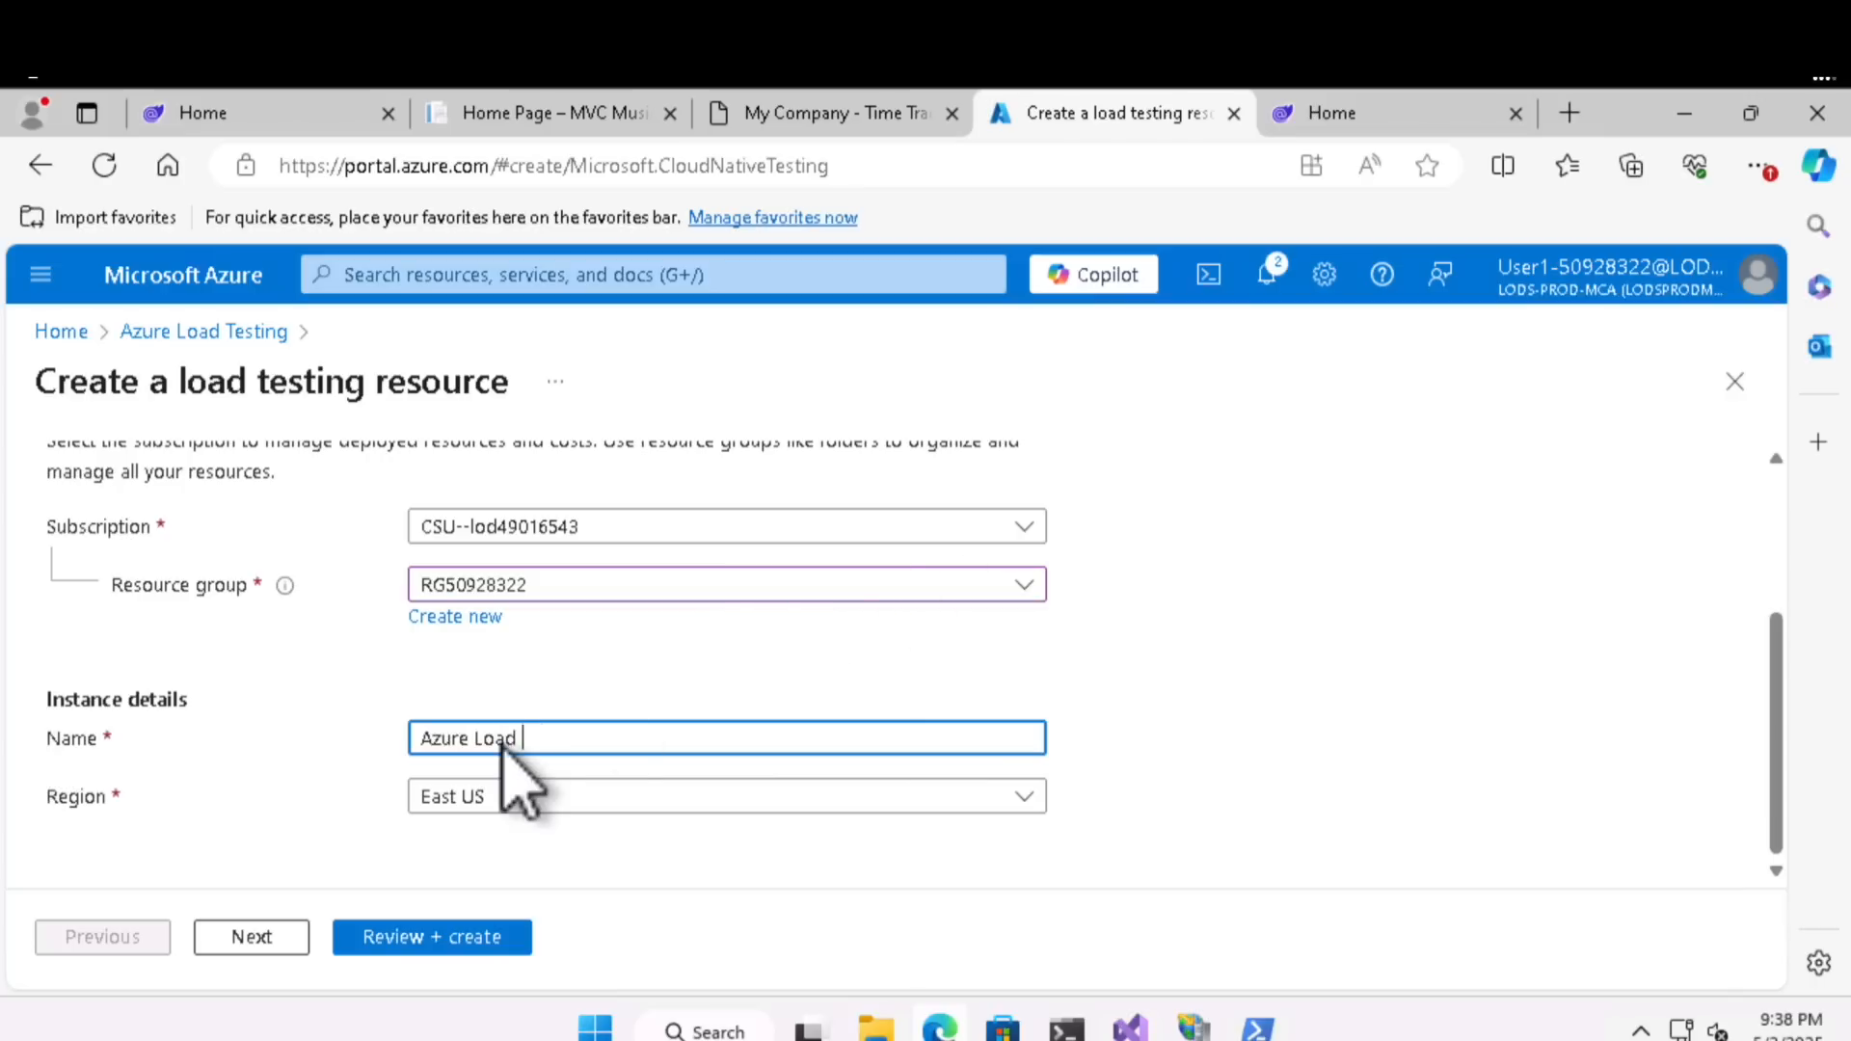
{"action": "type", "text": "ng"}
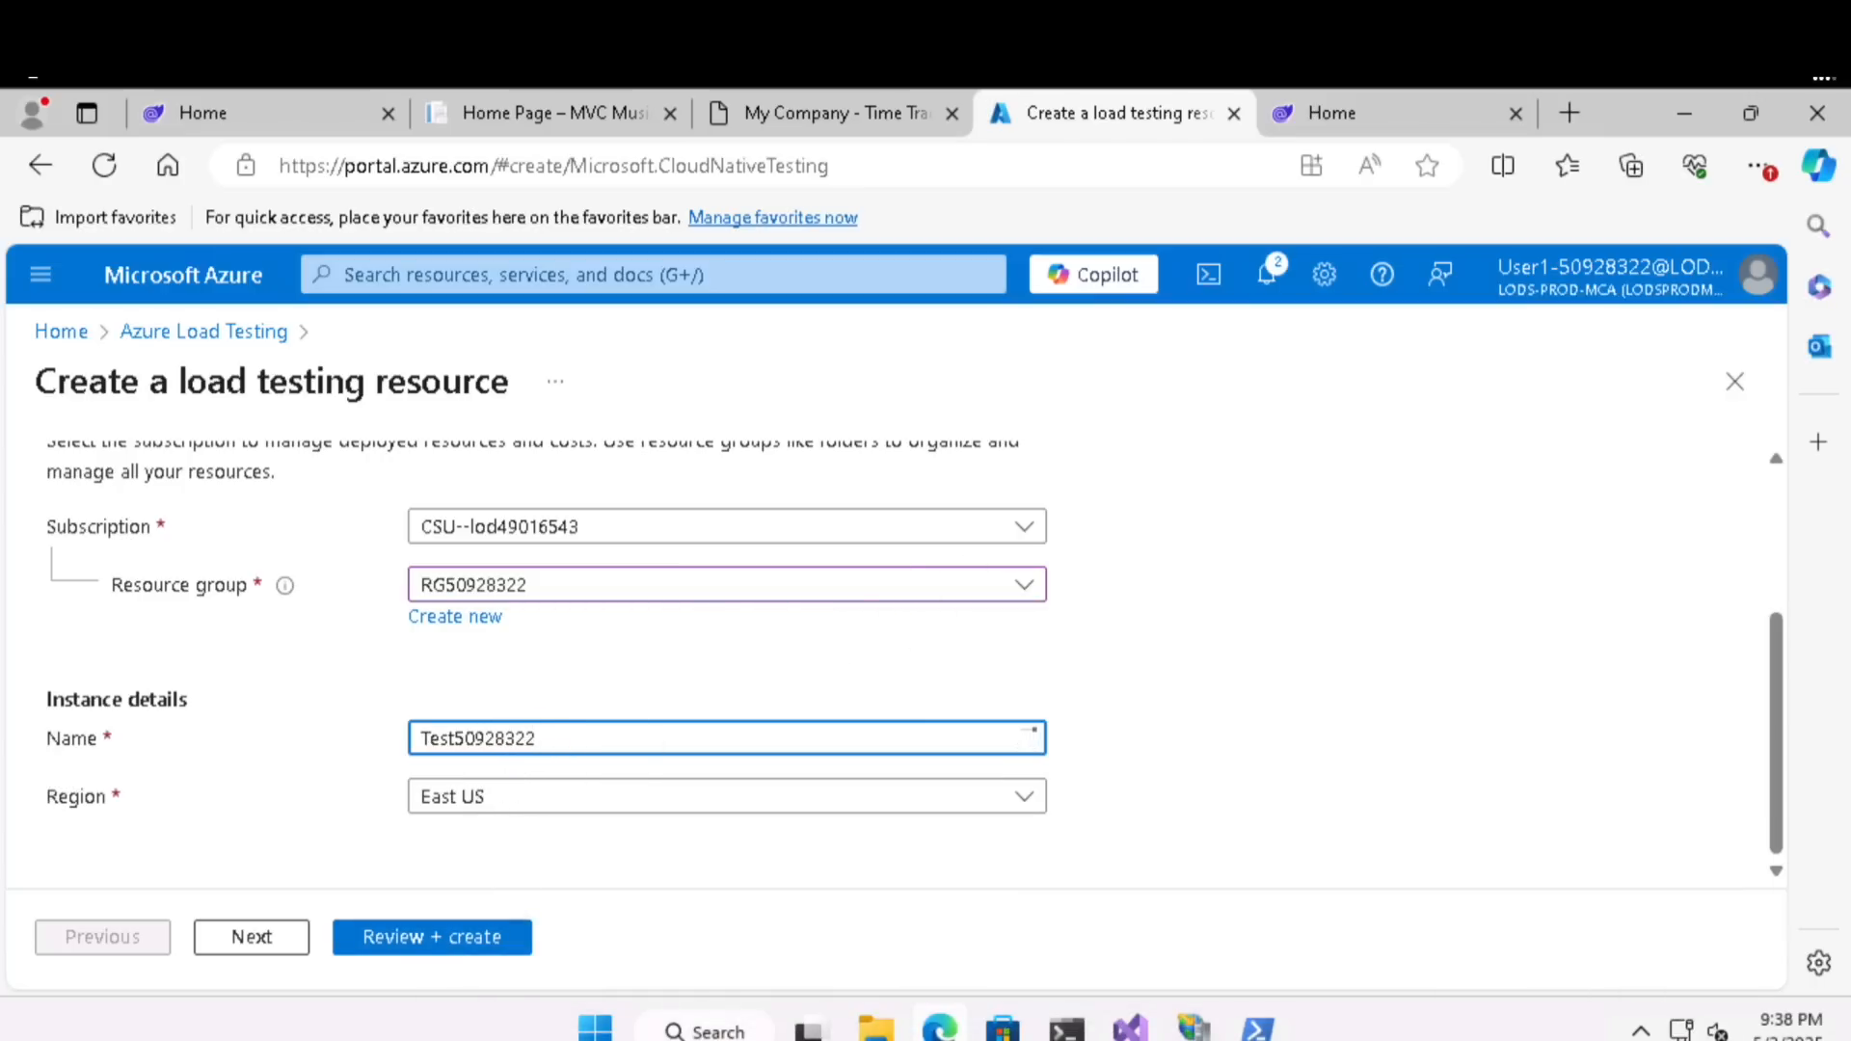
{"action": "left_click", "coordinate": [413, 941]}
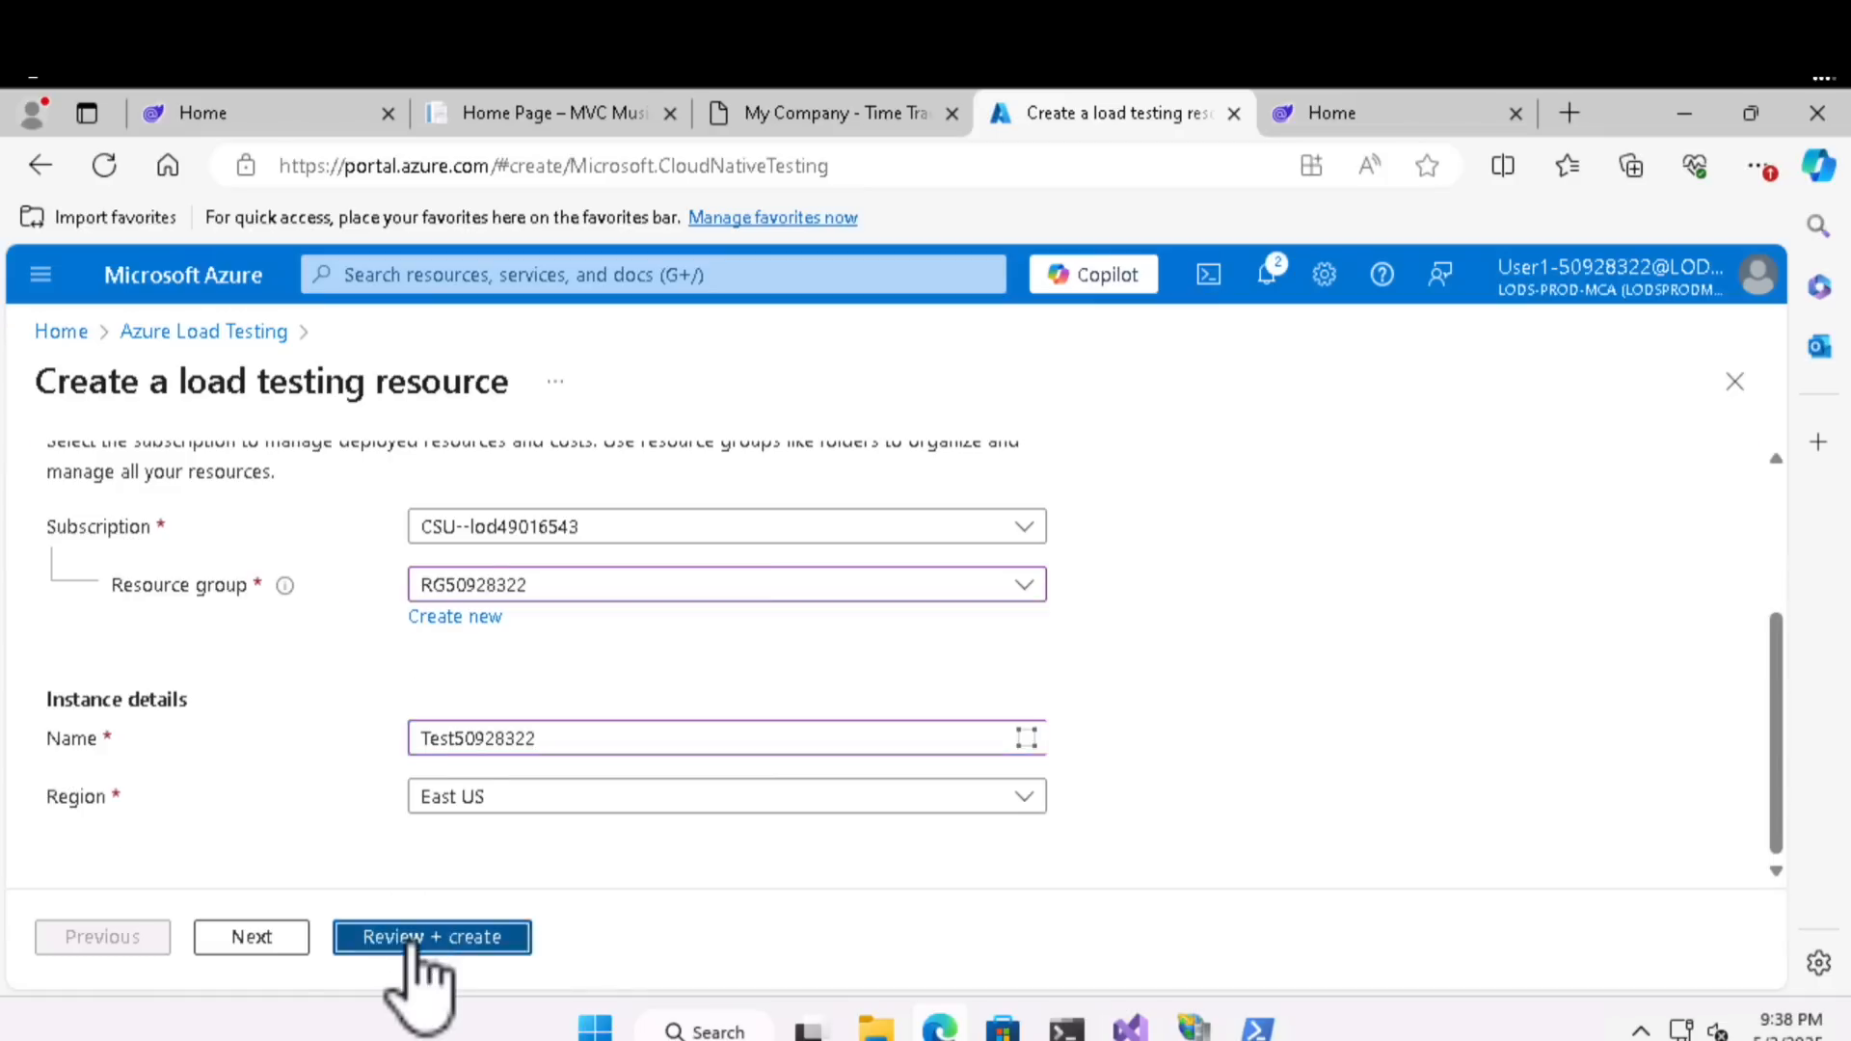
{"action": "left_click", "coordinate": [407, 947]}
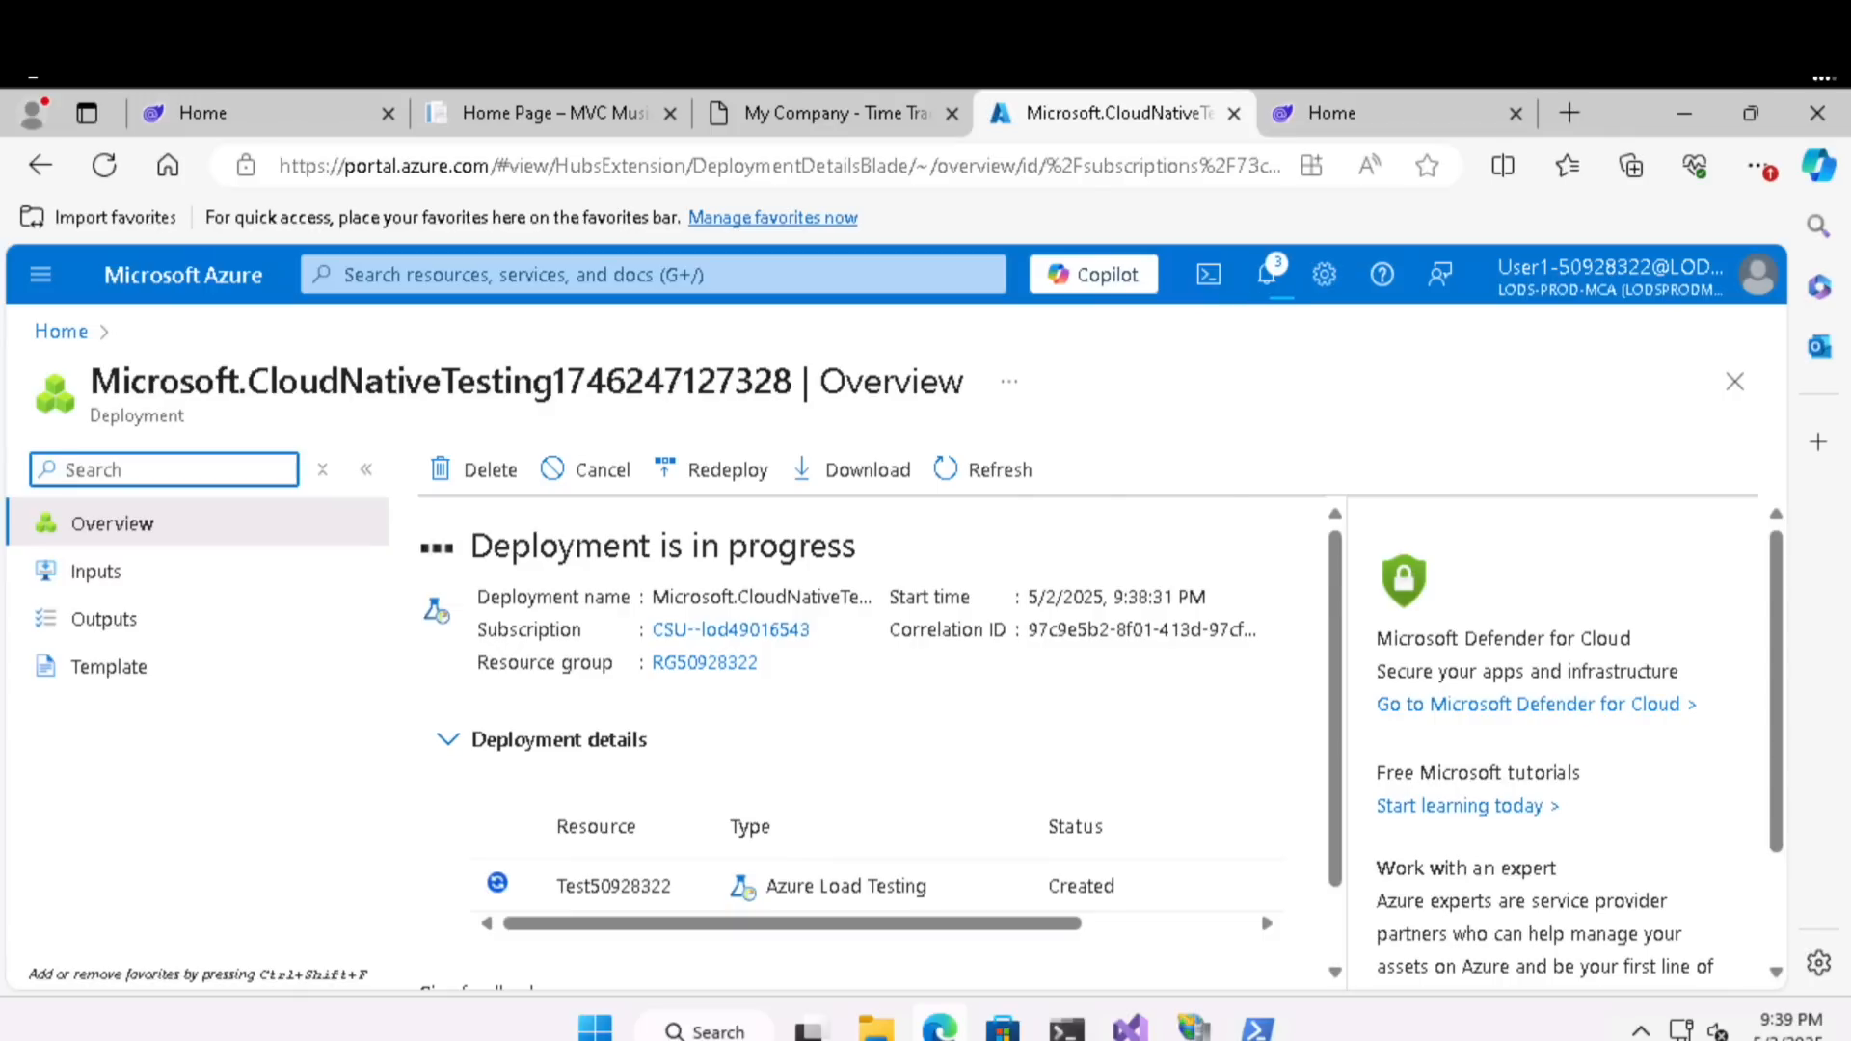
- Go to the deployed Test50928322 resource, open its Tests list and start creating a URL-based test
{"action": "scroll", "coordinate": [978, 747], "scroll_direction": "down", "scroll_amount": 1}
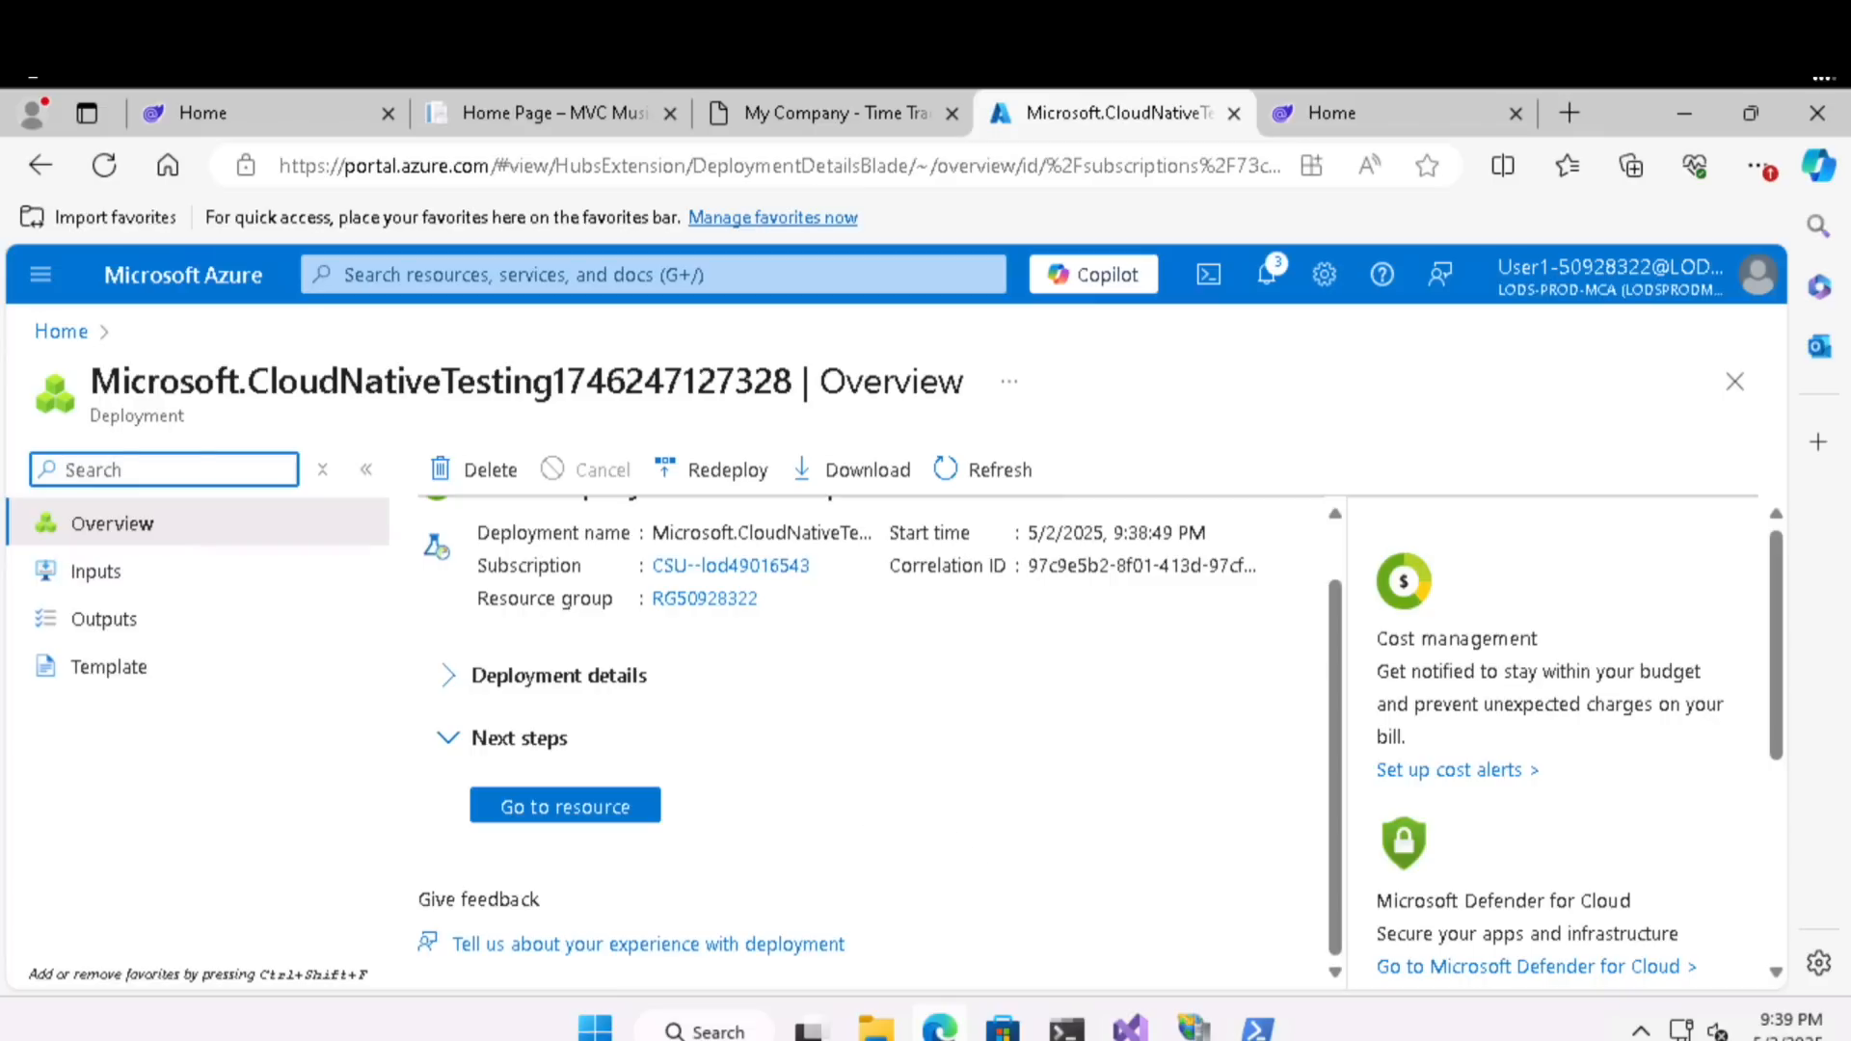
{"action": "left_click", "coordinate": [592, 812]}
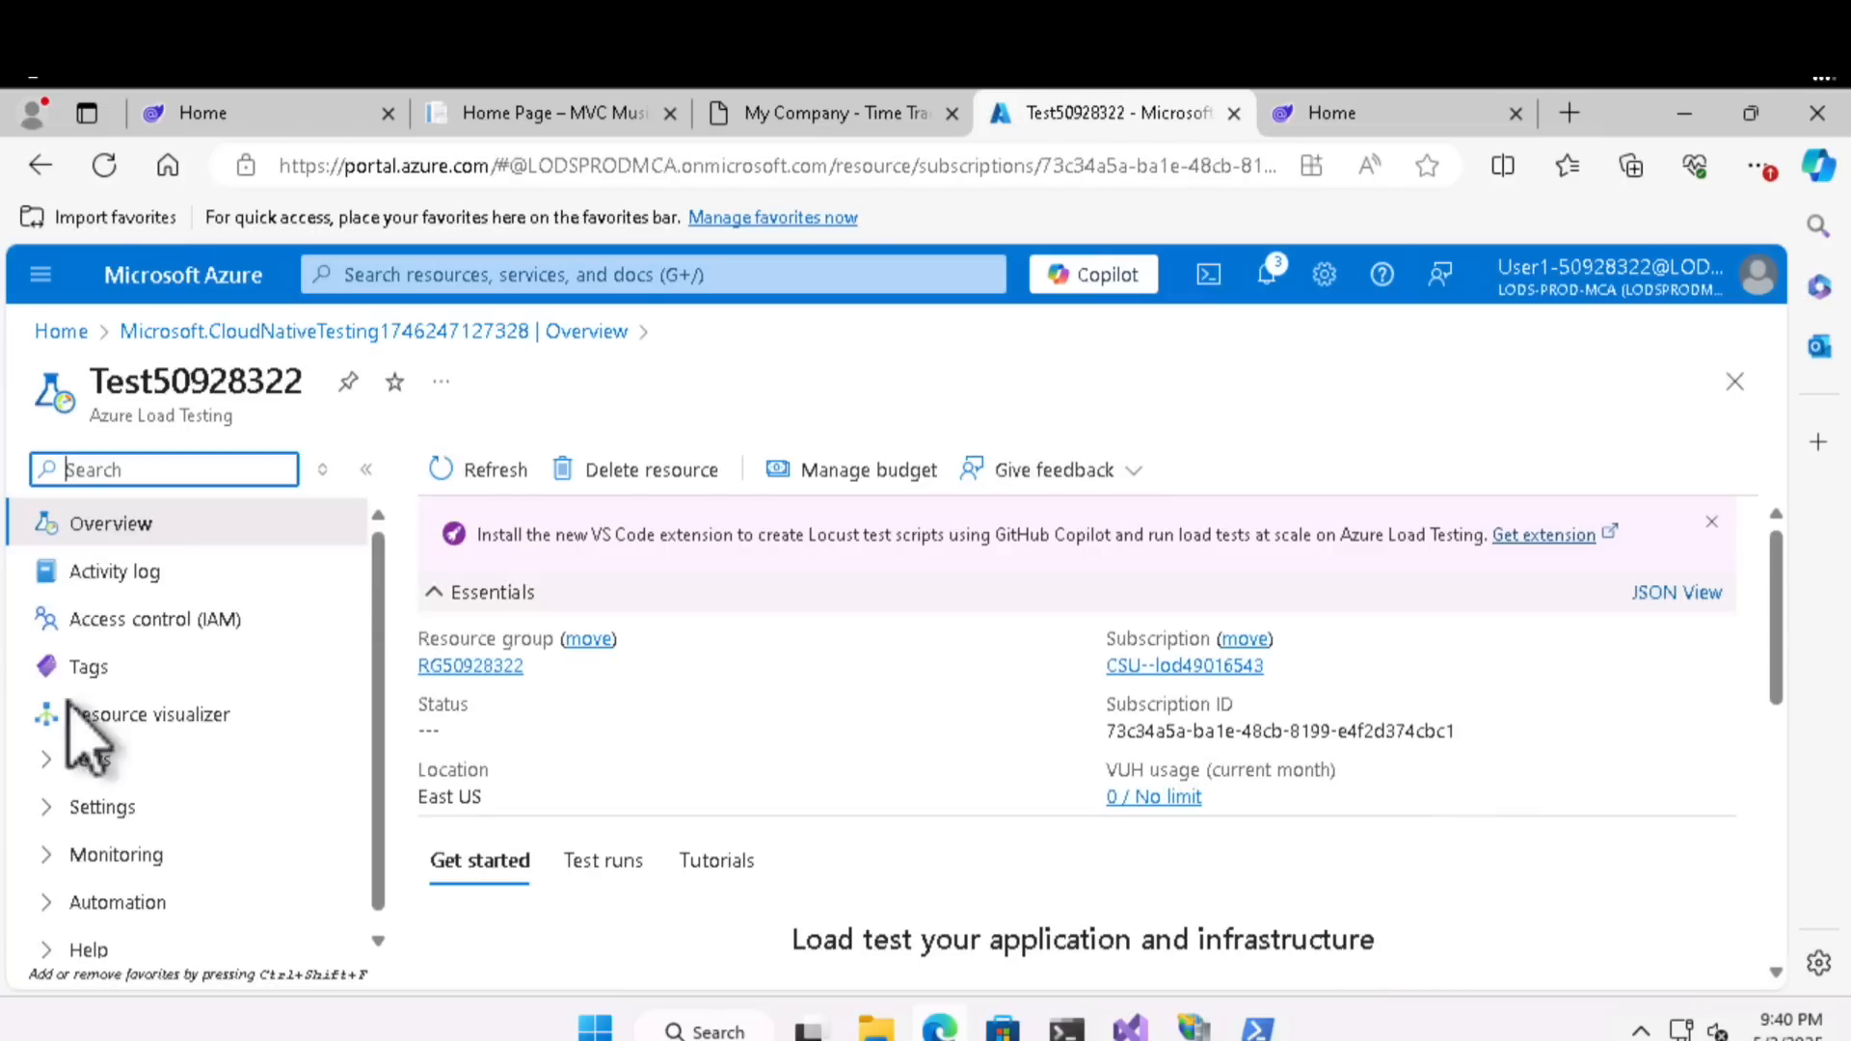
{"action": "left_click", "coordinate": [58, 766]}
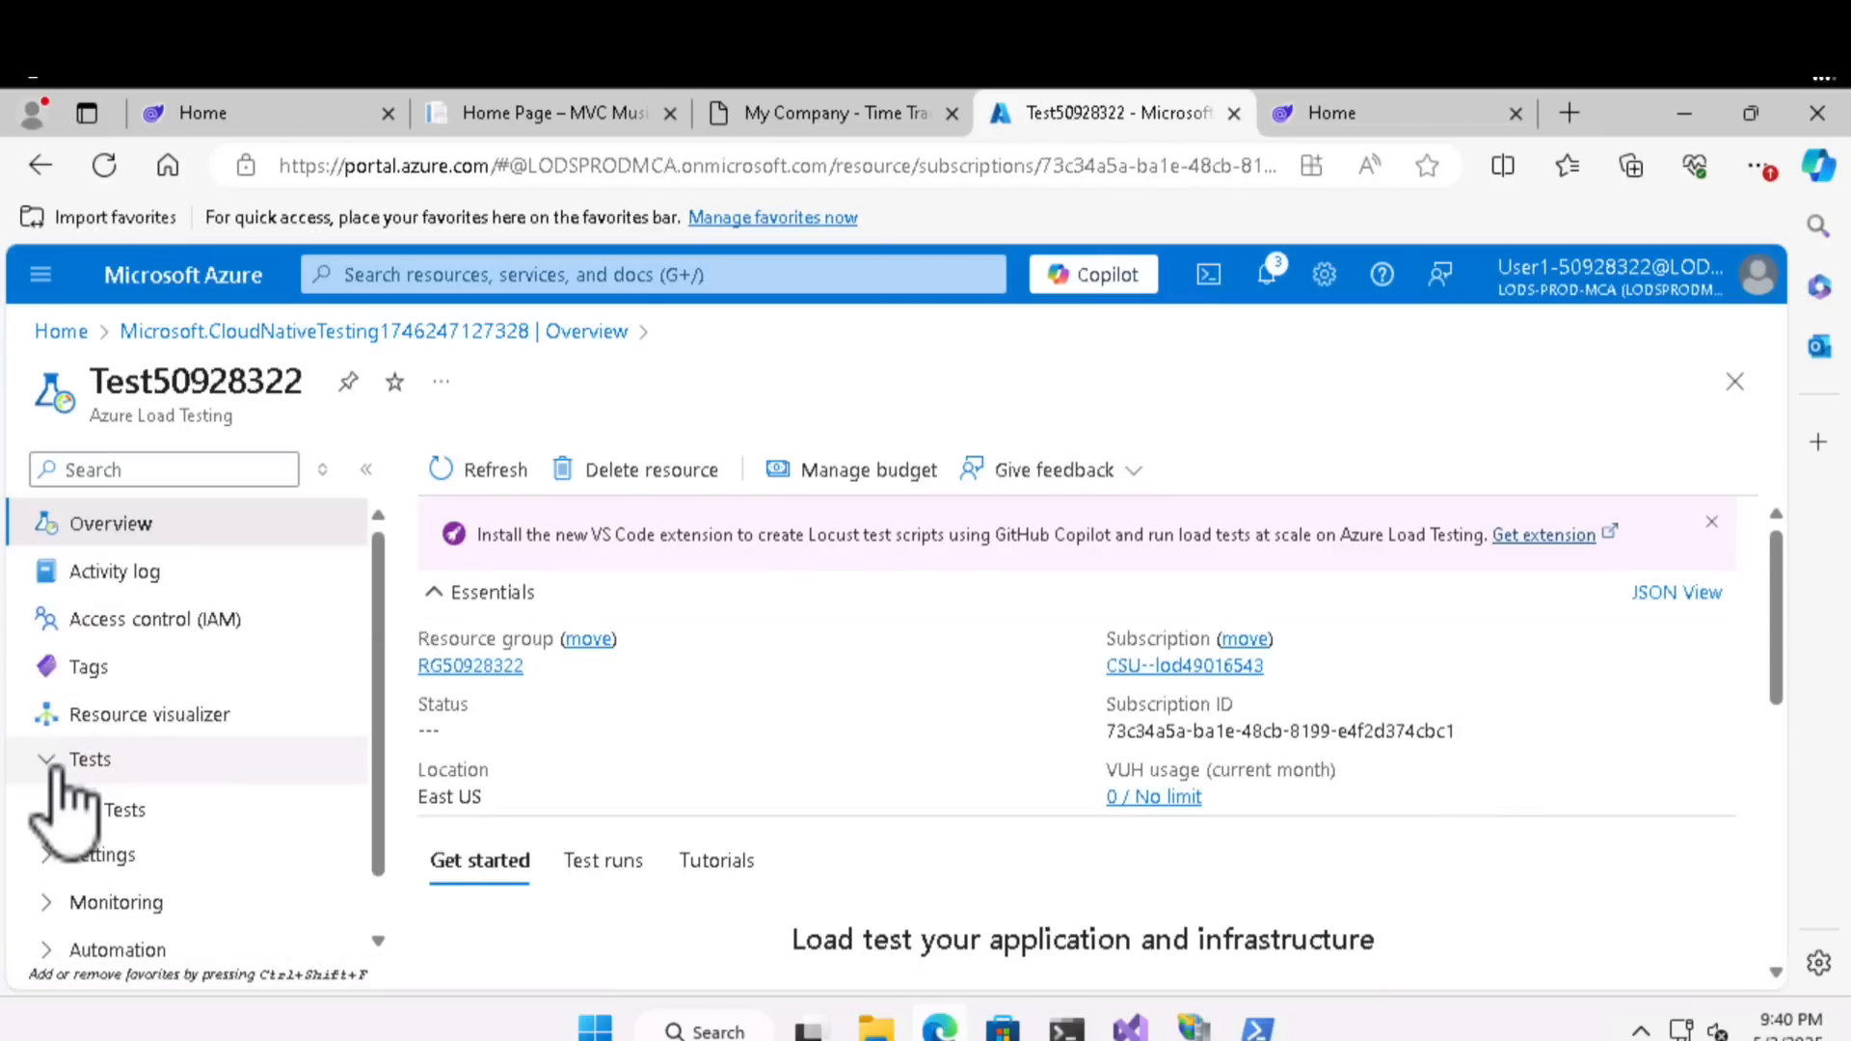
{"action": "left_click", "coordinate": [120, 813]}
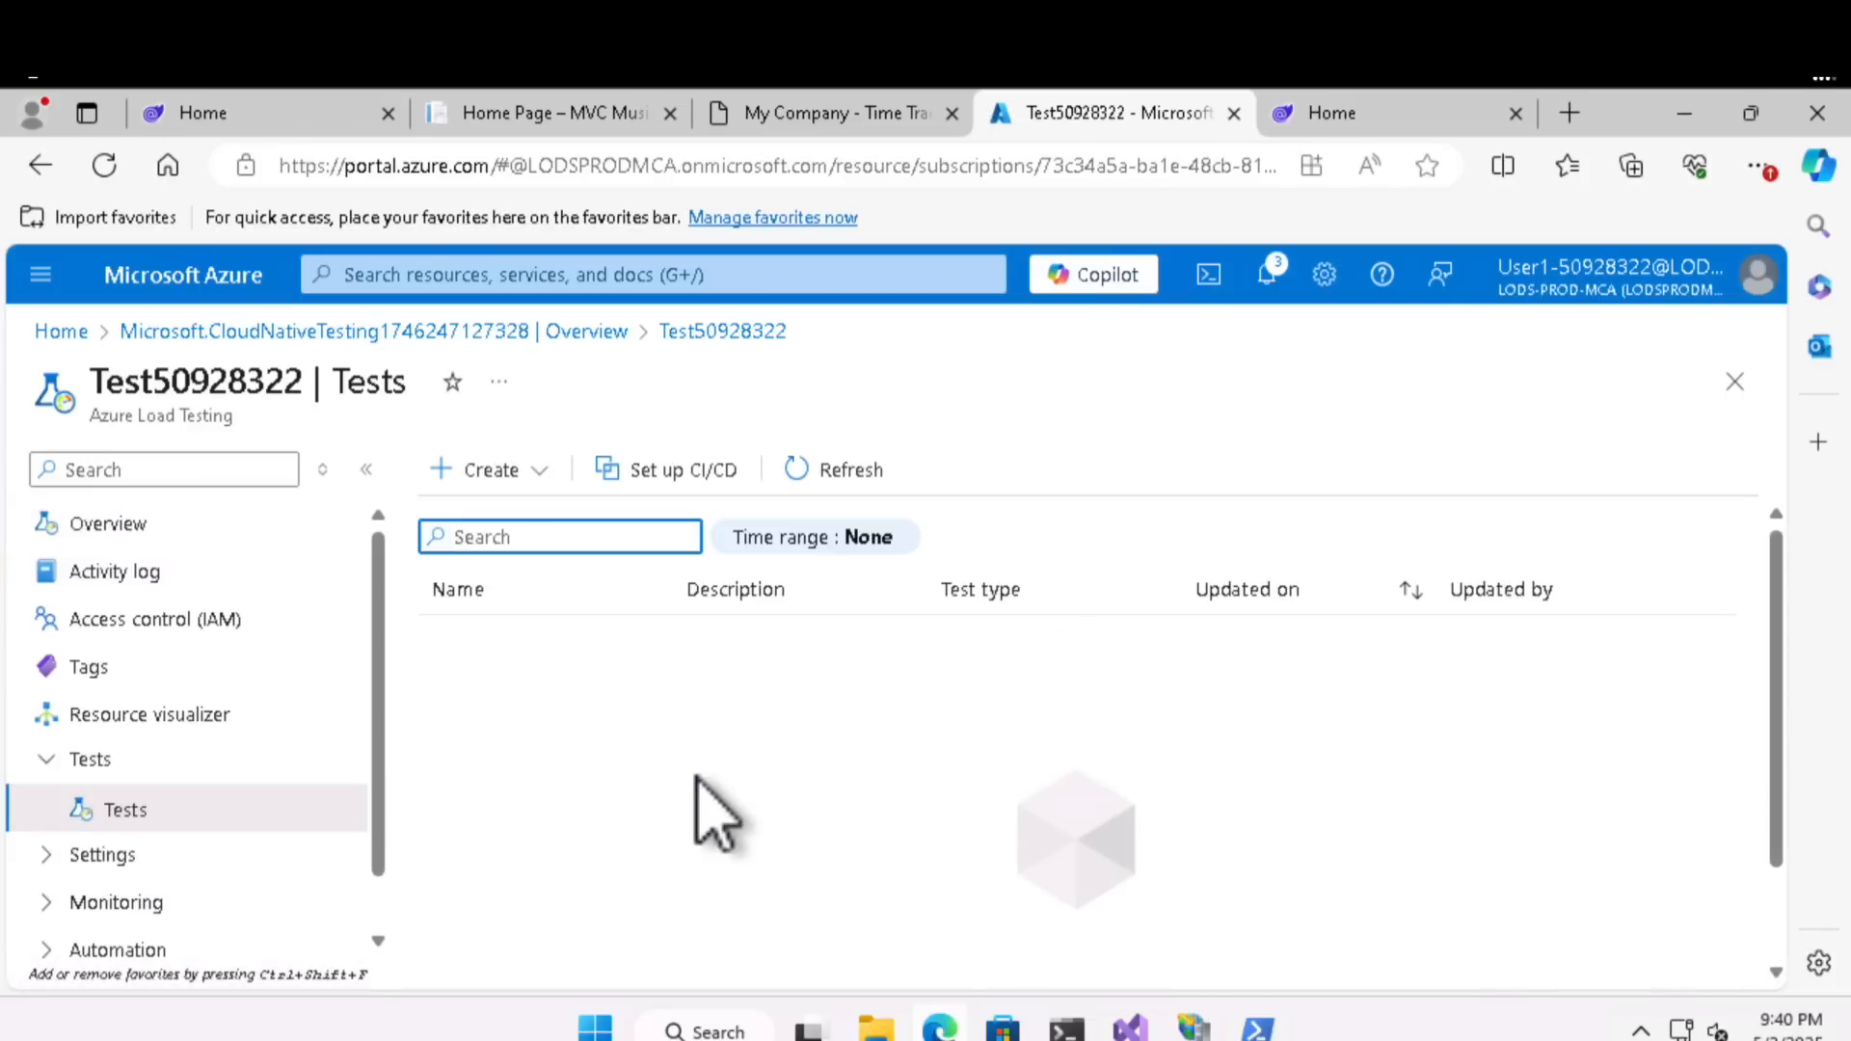
{"action": "left_click", "coordinate": [488, 467]}
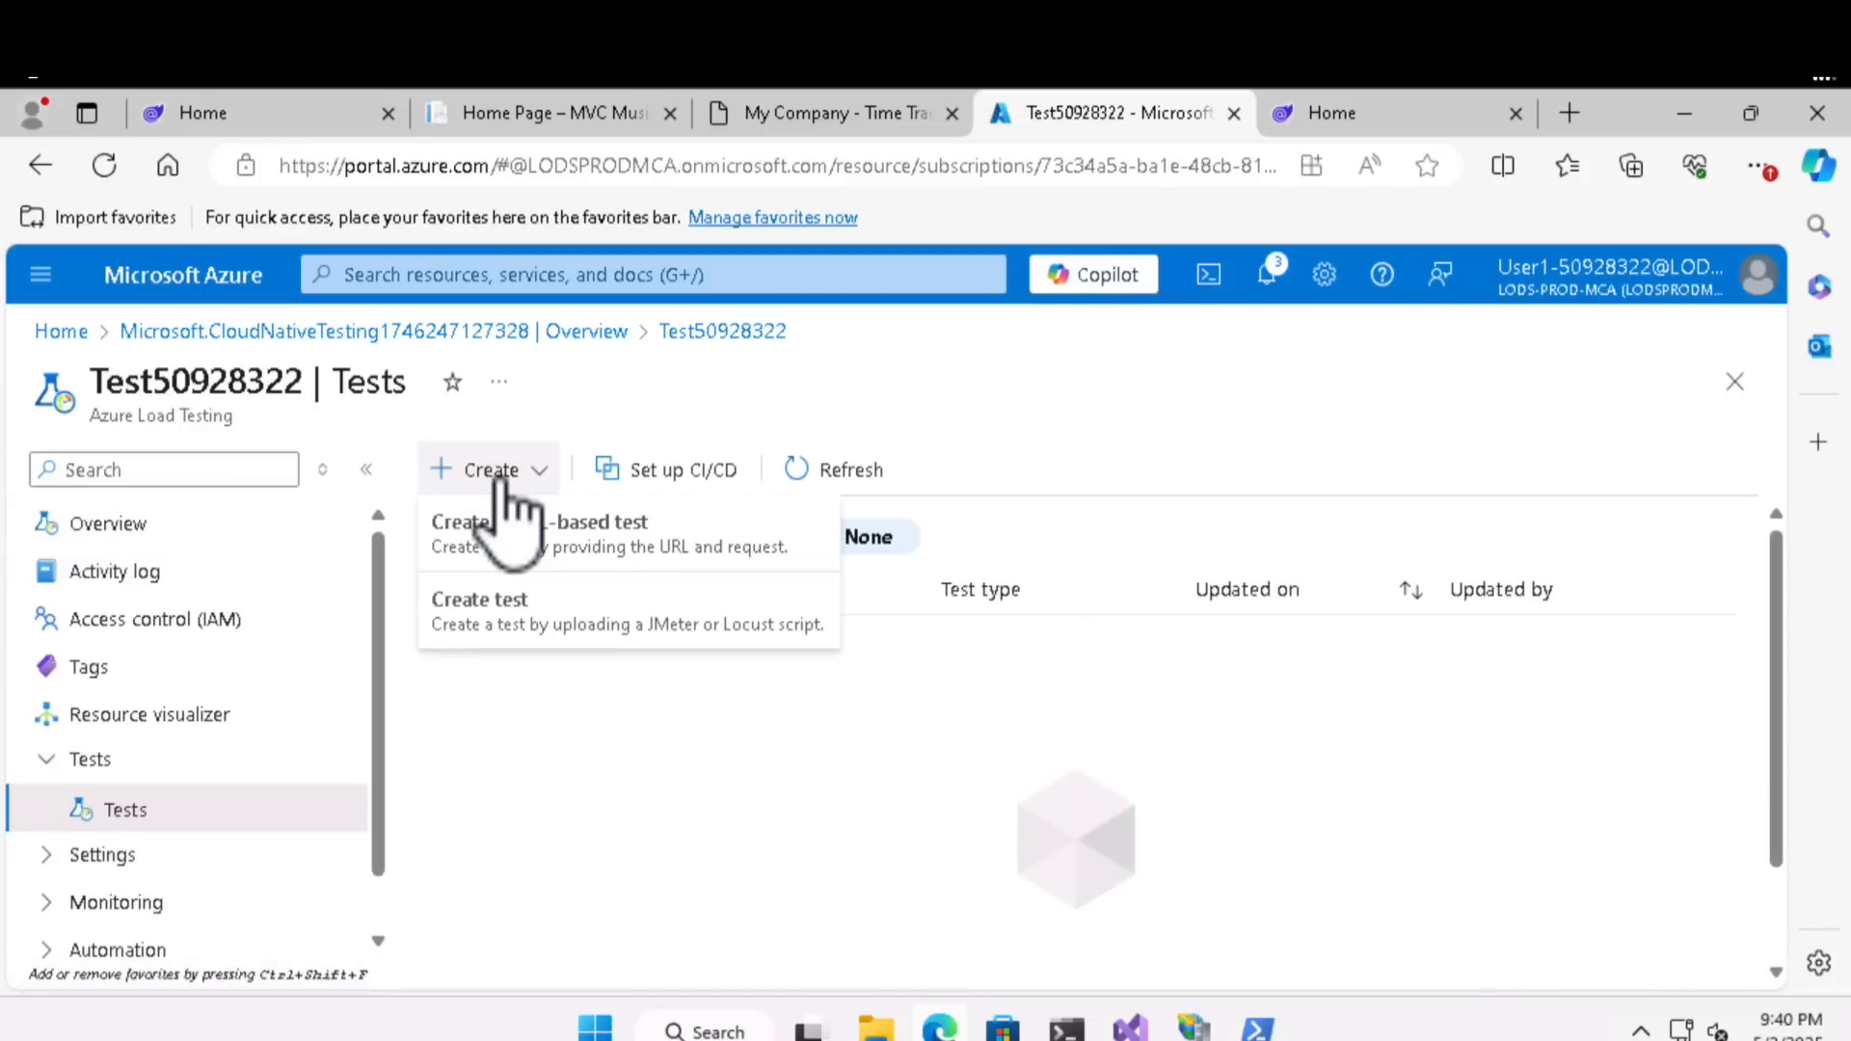
{"action": "left_click", "coordinate": [534, 547]}
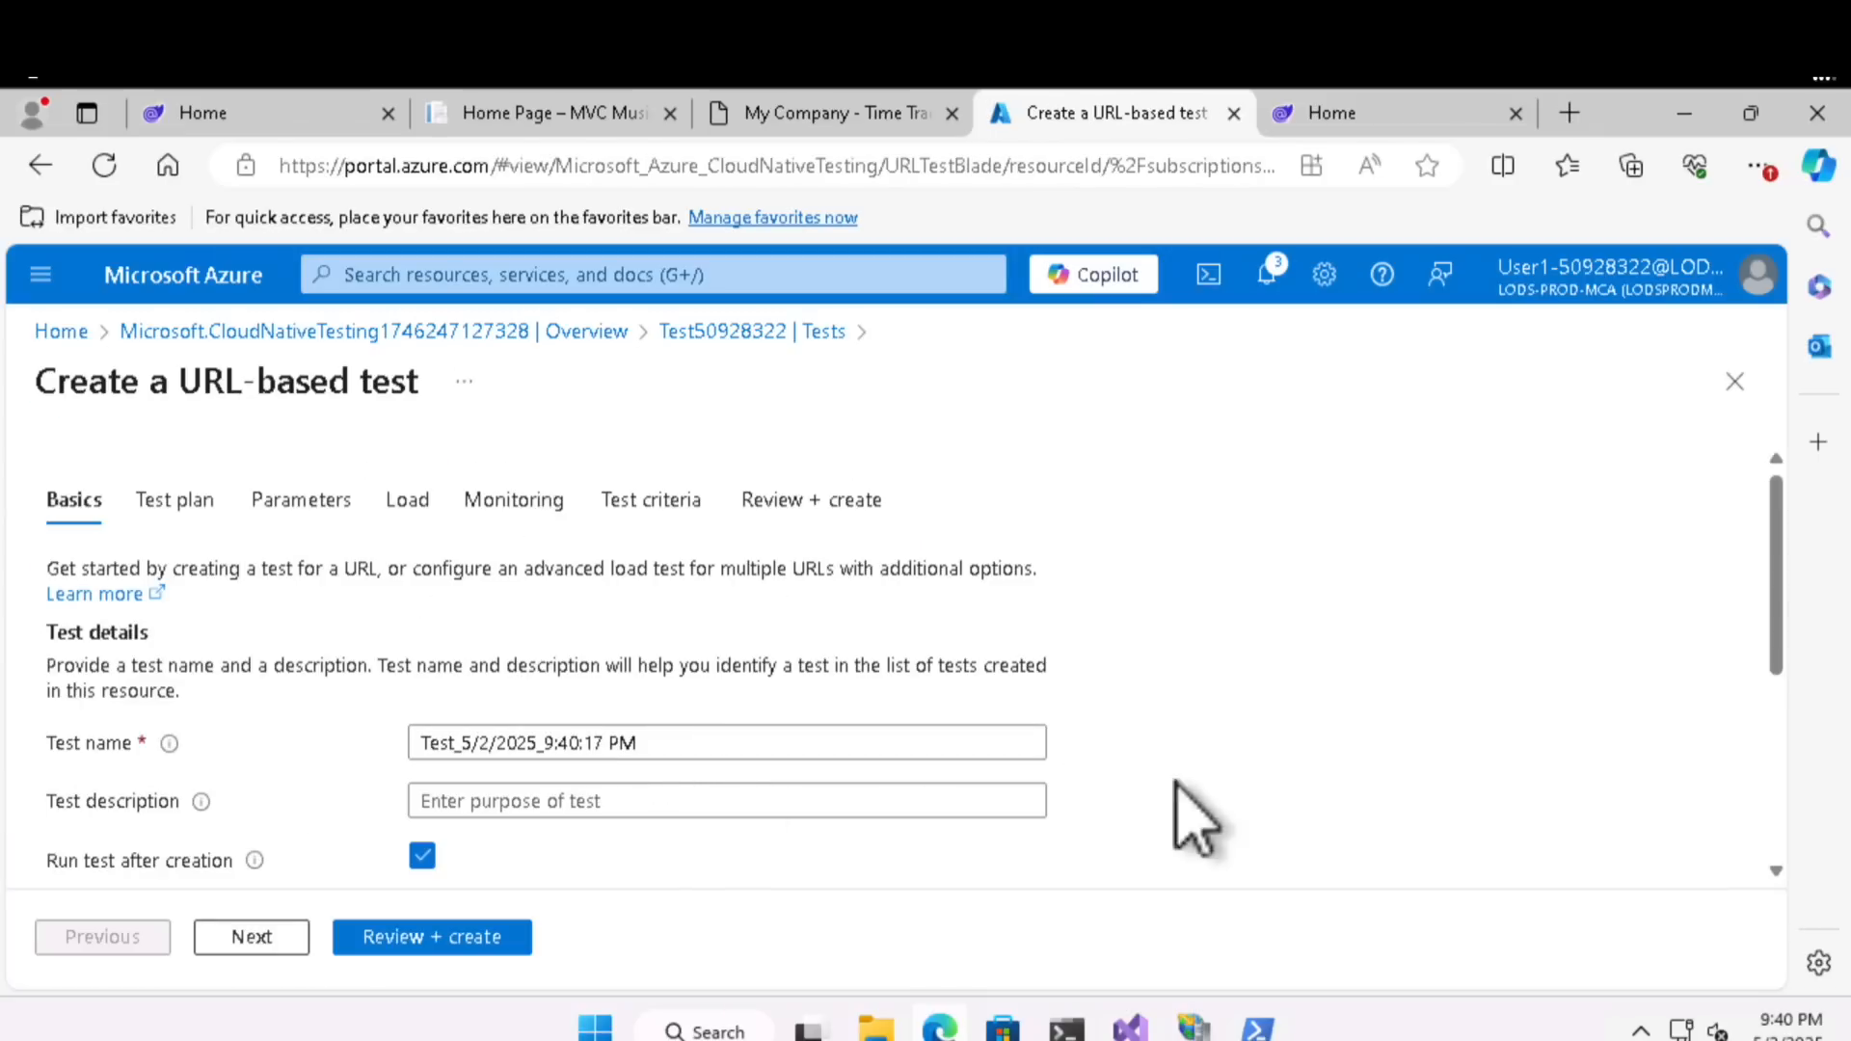
- Set the test description to "blazor testing", keep the default test name and run options, and continue to the test plan
{"action": "left_click_drag", "start_coordinate": [1777, 622], "coordinate": [1786, 711]}
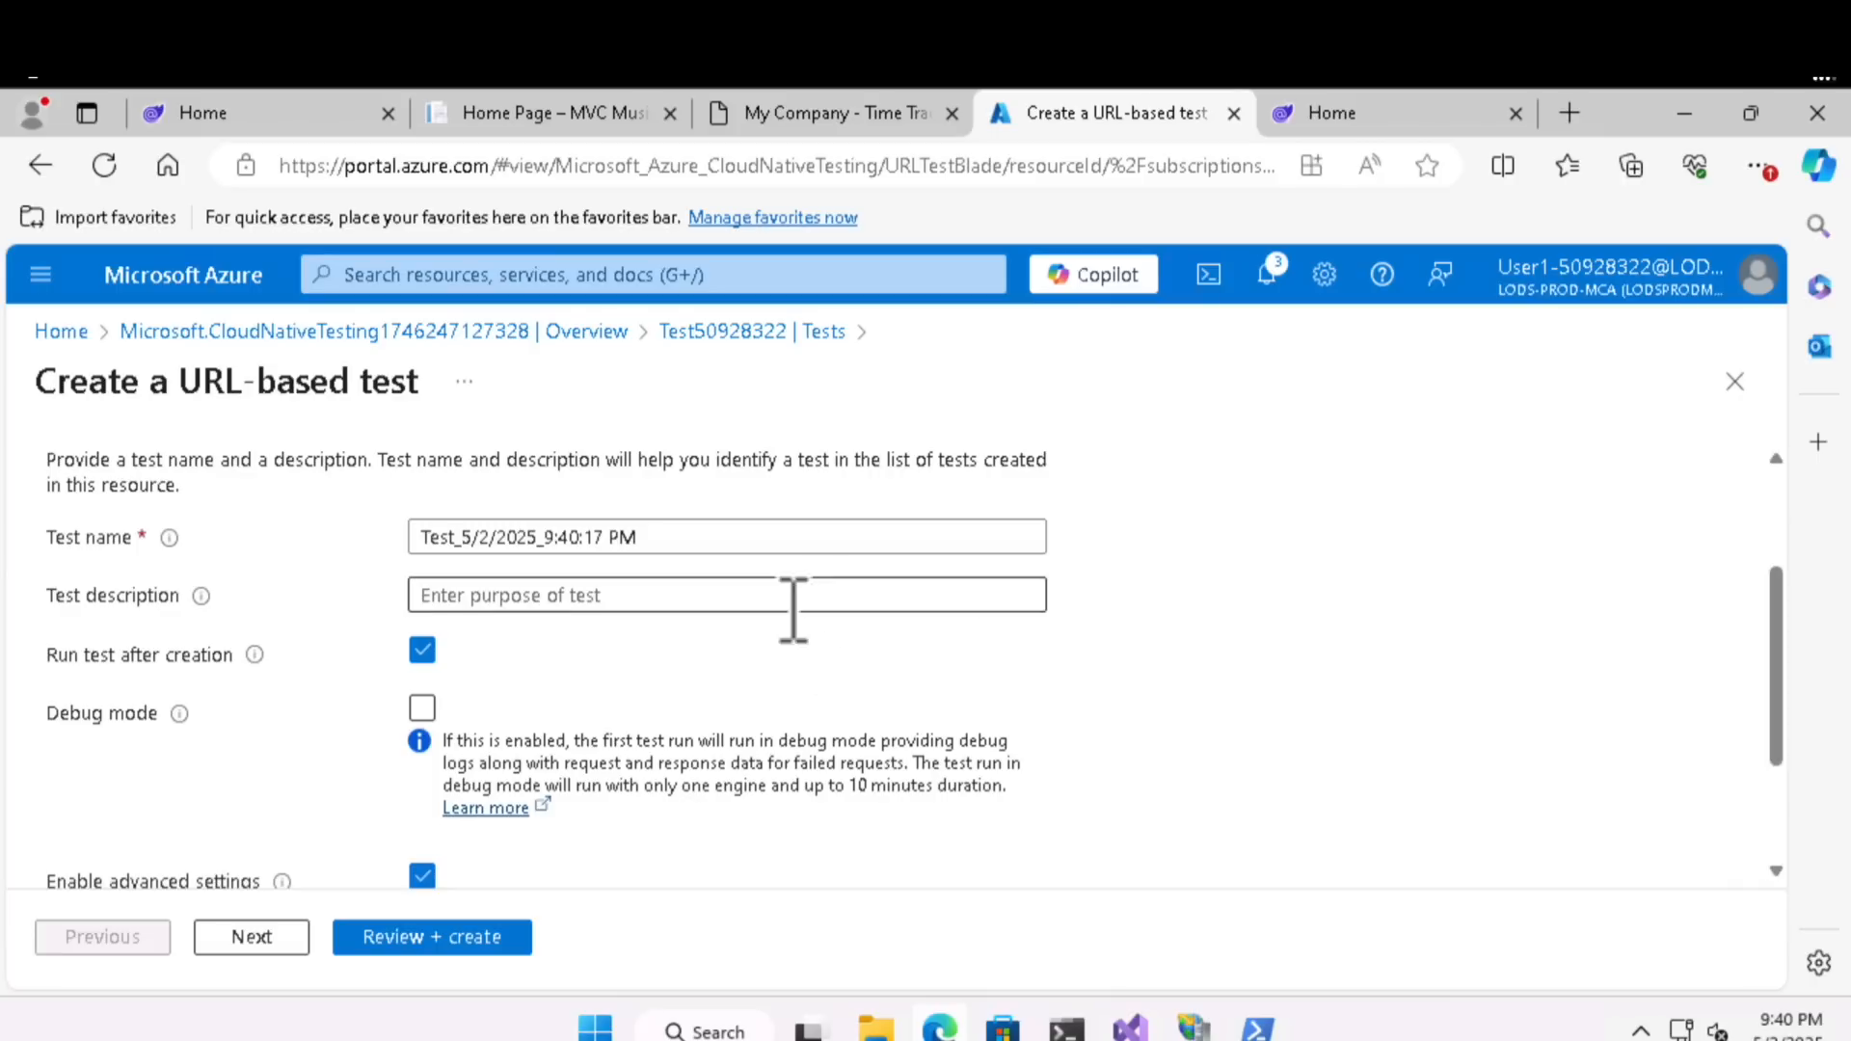
{"action": "left_click", "coordinate": [822, 602]}
{"action": "type", "text": "blazor testing"}
{"action": "left_click_drag", "start_coordinate": [1781, 661], "coordinate": [1786, 744]}
{"action": "left_click", "coordinate": [253, 937]}
- Add the GET request Request1 with the Blazor50928322 site's HTTPS address to the test plan and continue to the load configuration
{"action": "left_click", "coordinate": [164, 562]}
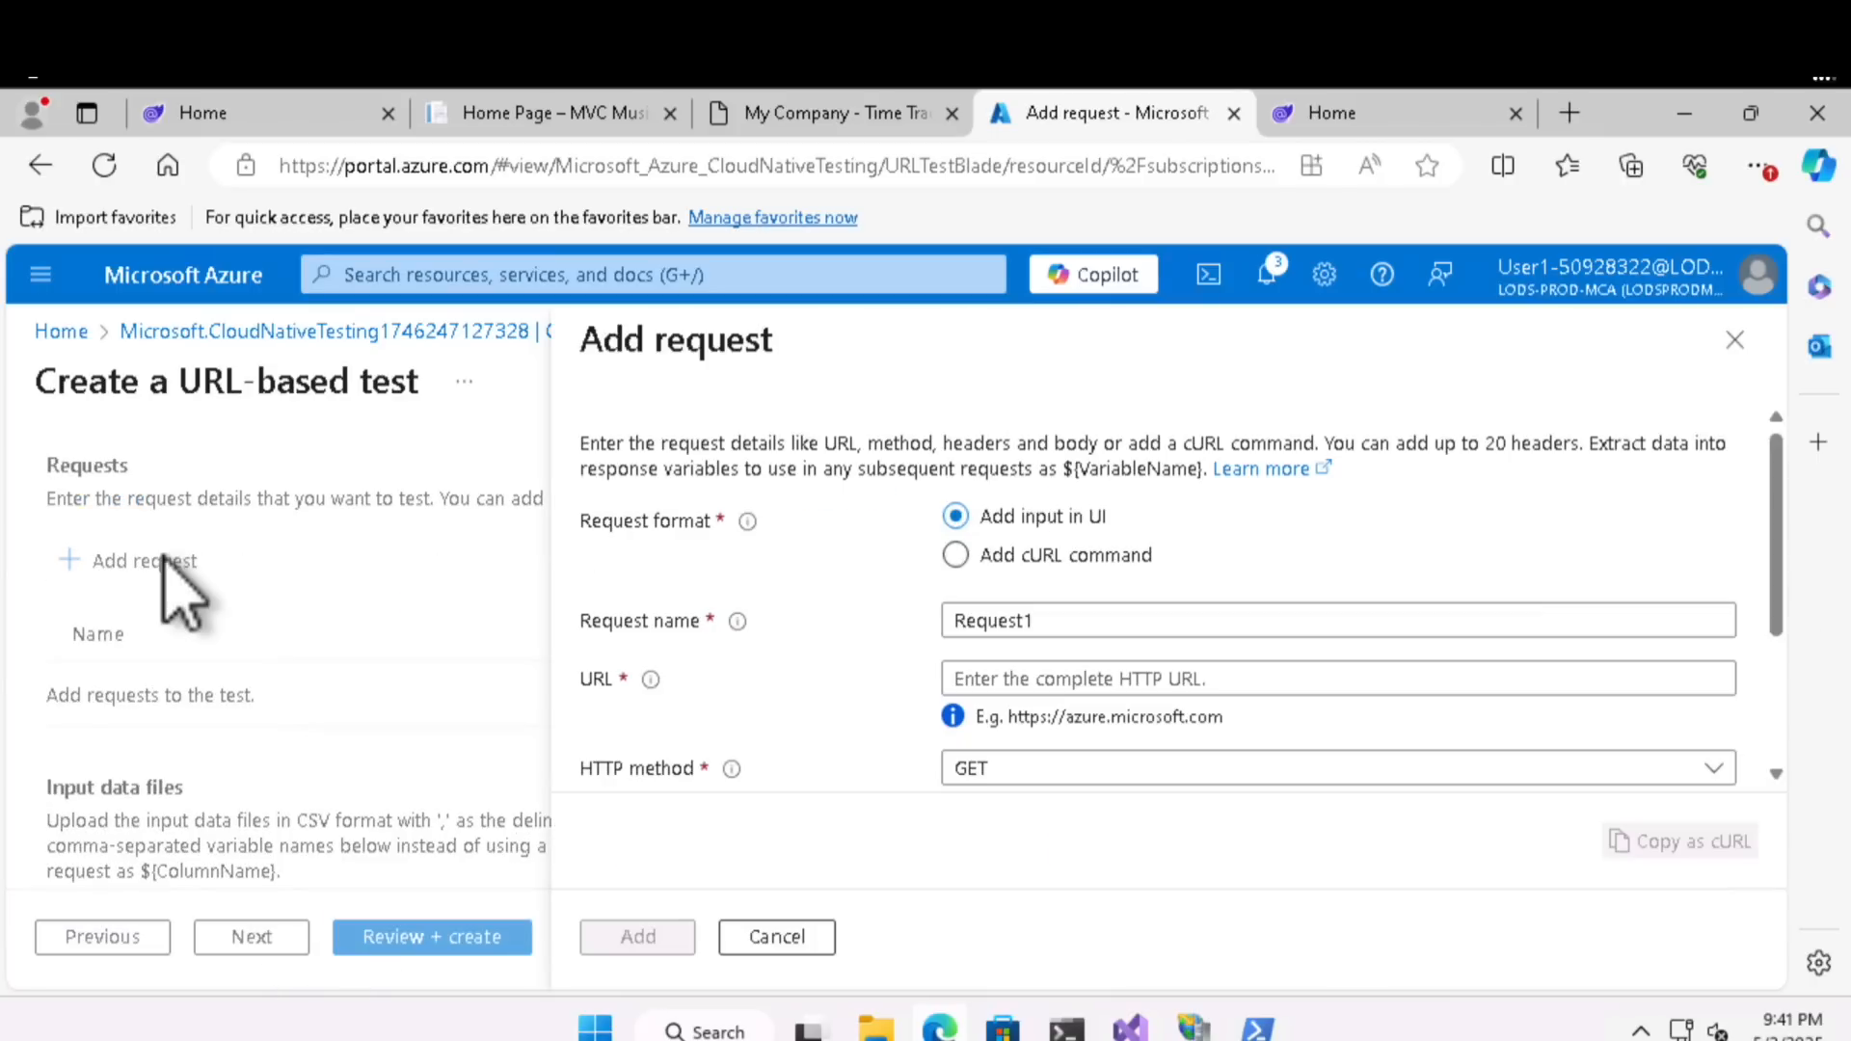
{"action": "left_click", "coordinate": [1726, 680]}
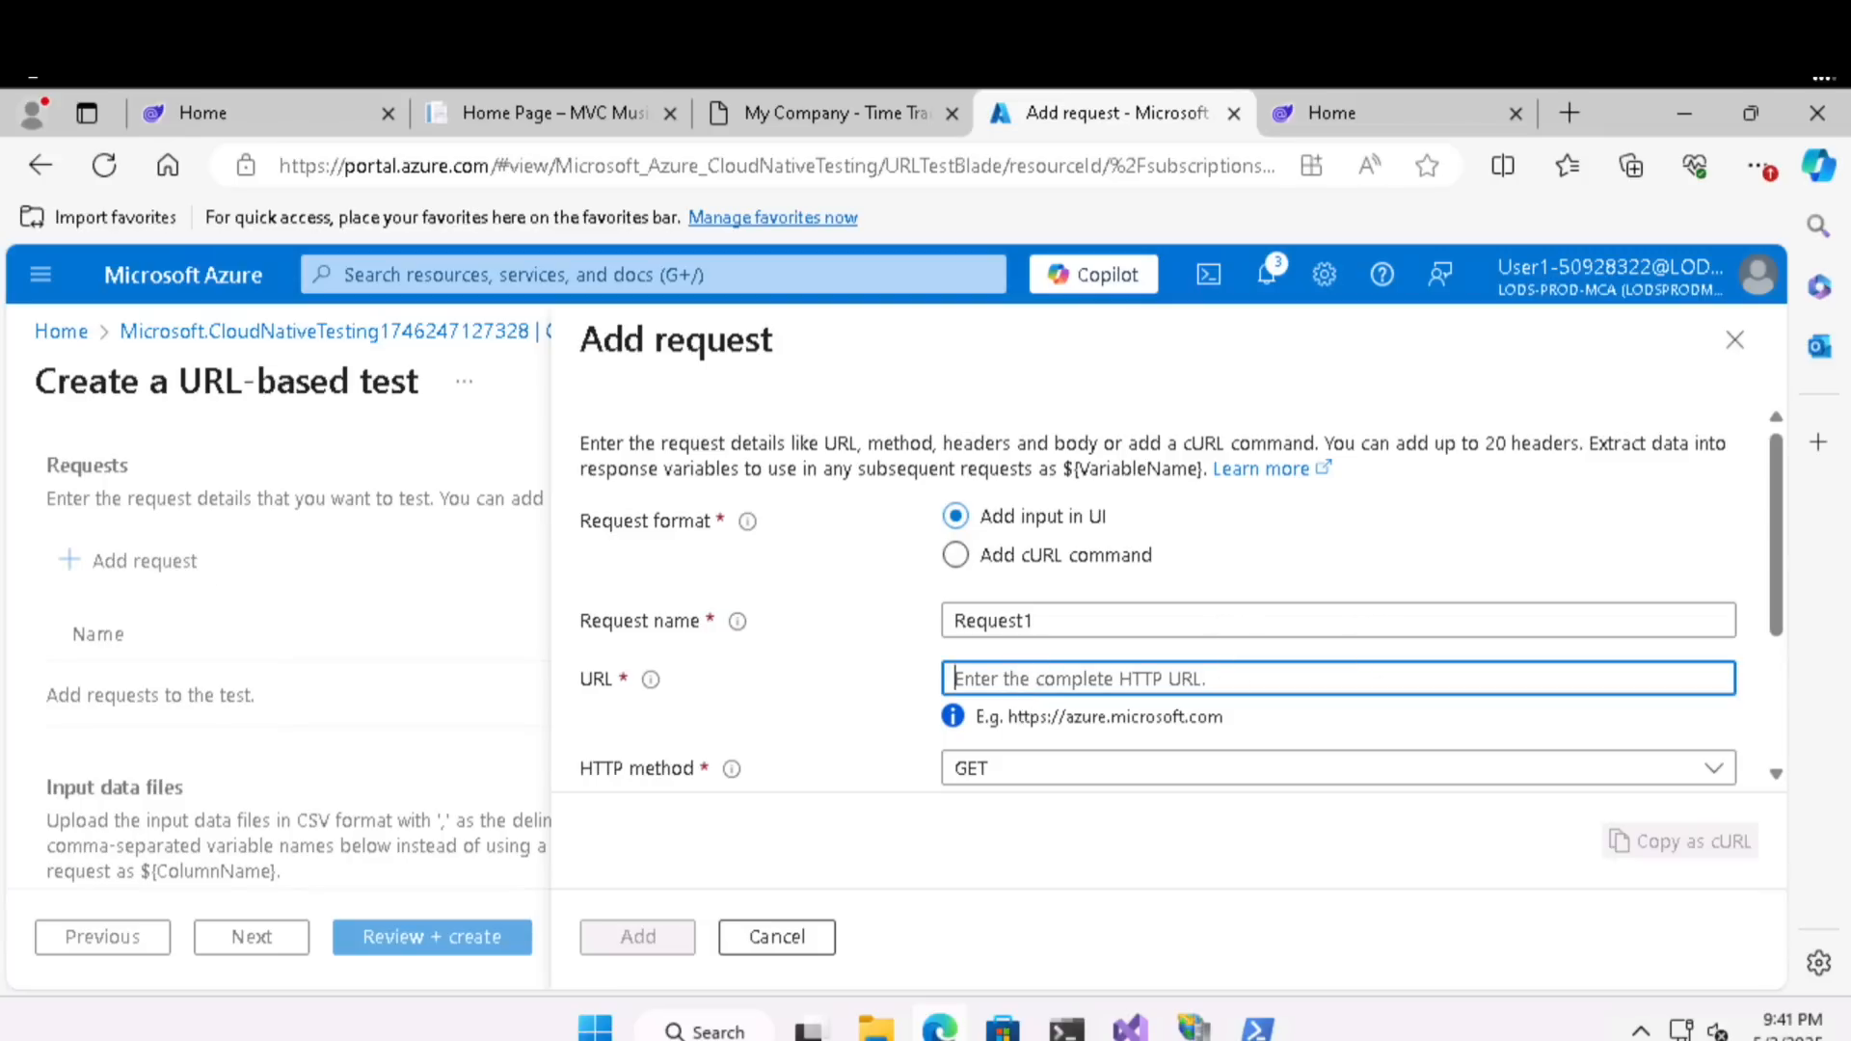
{"action": "type", "text": "https://Blazor5092"}
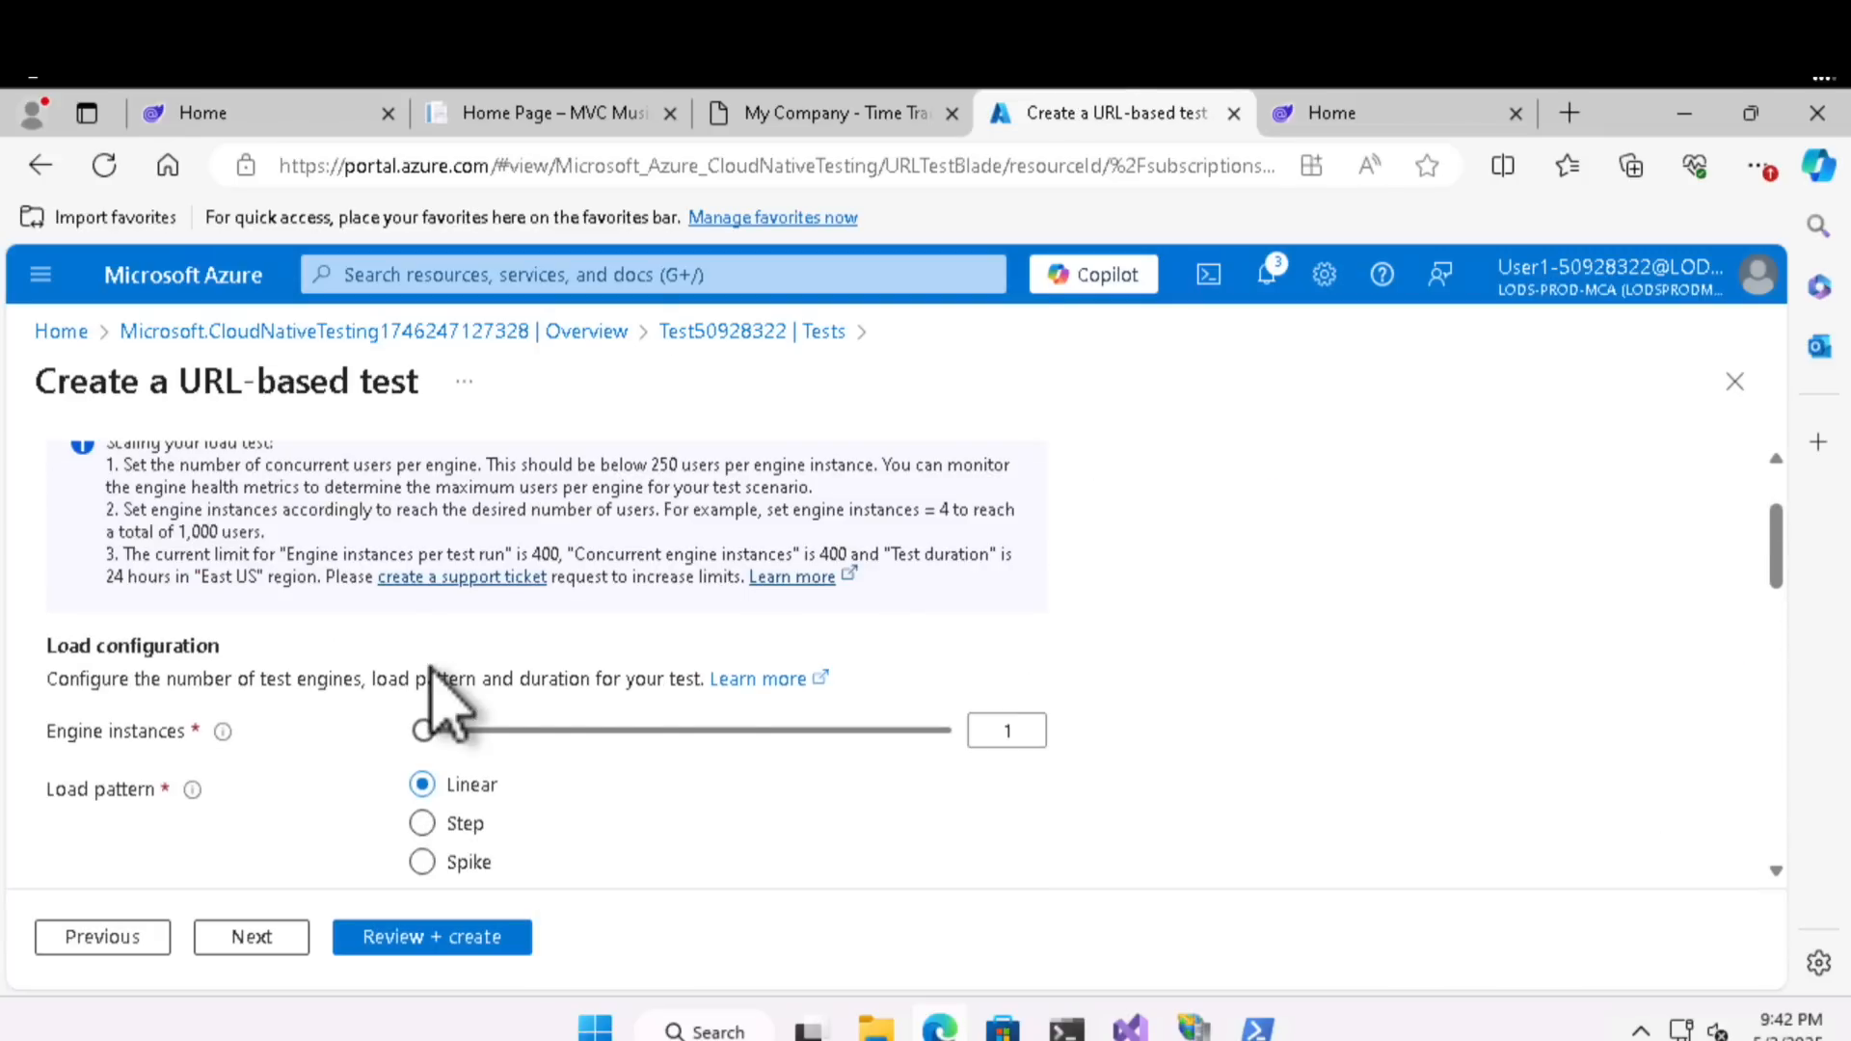
{"action": "scroll", "coordinate": [439, 695], "scroll_direction": "up", "scroll_amount": 2}
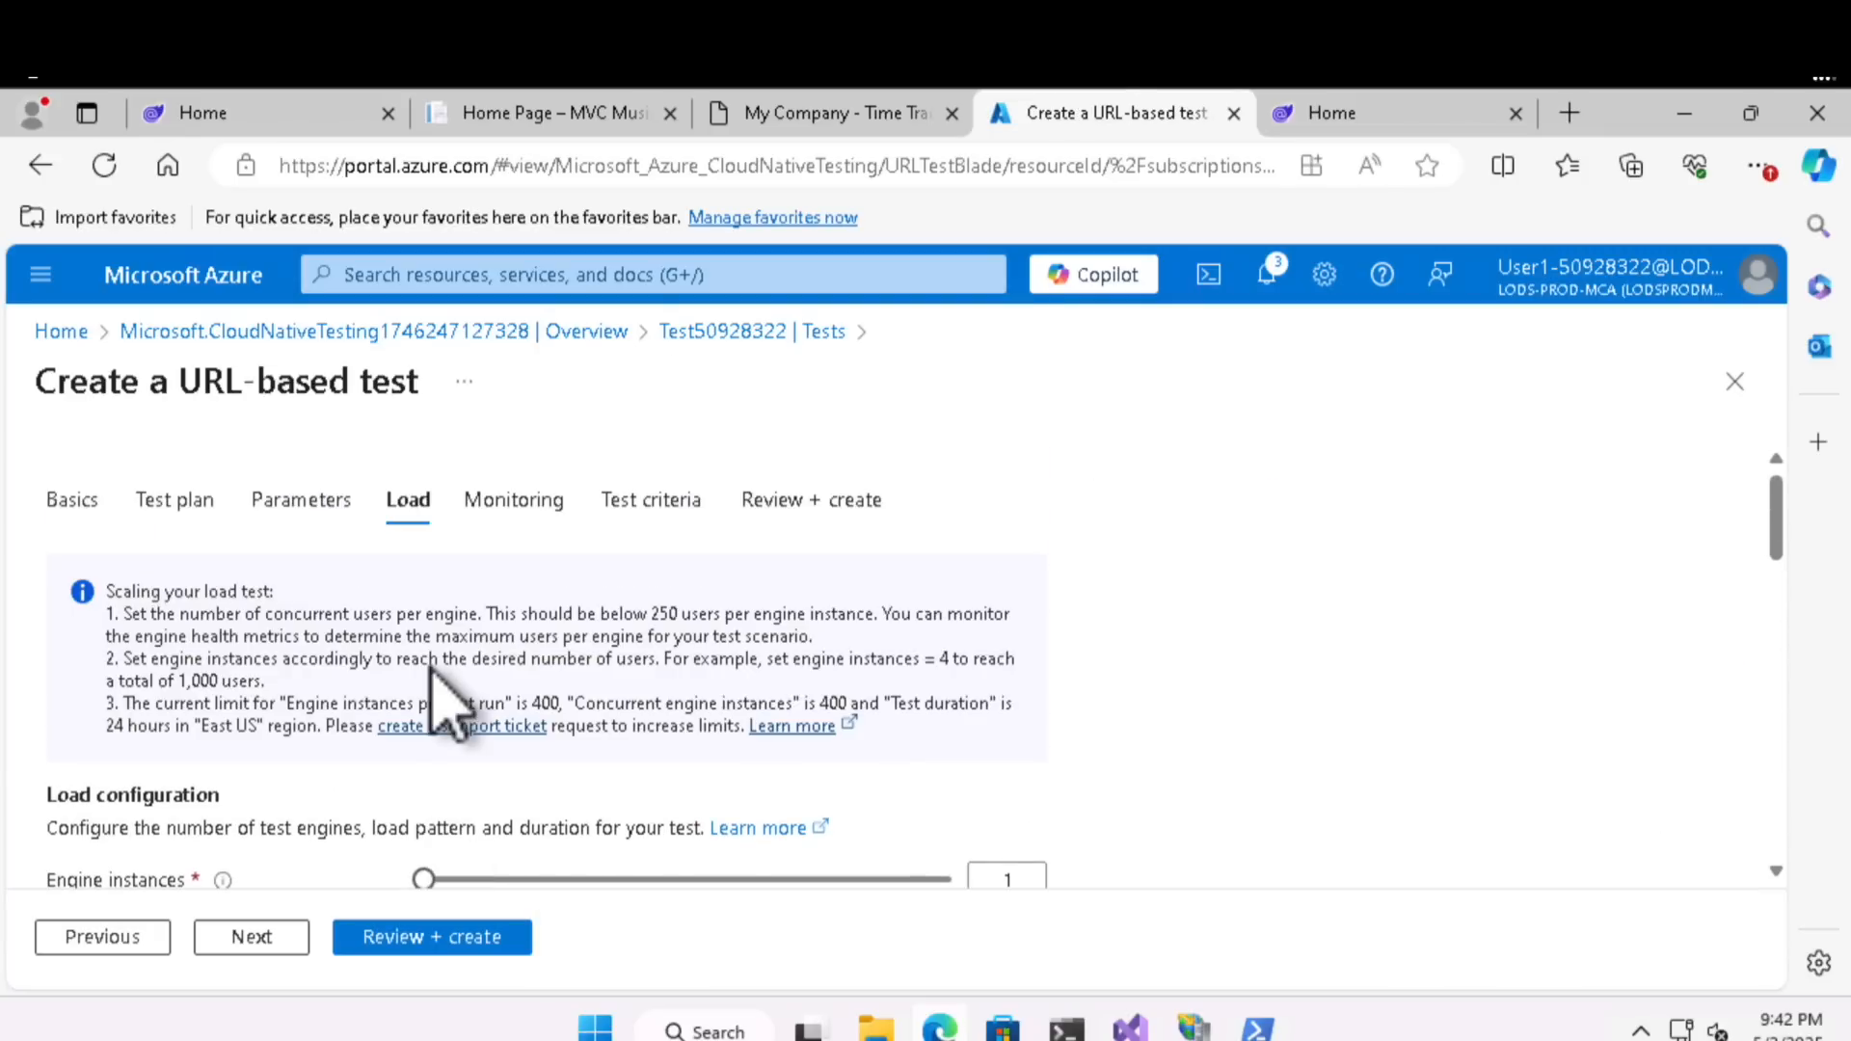
- Keep the default linear load configuration and add no monitored resources, and validate and create the URL-based load test
{"action": "scroll", "coordinate": [439, 670], "scroll_direction": "down", "scroll_amount": 5}
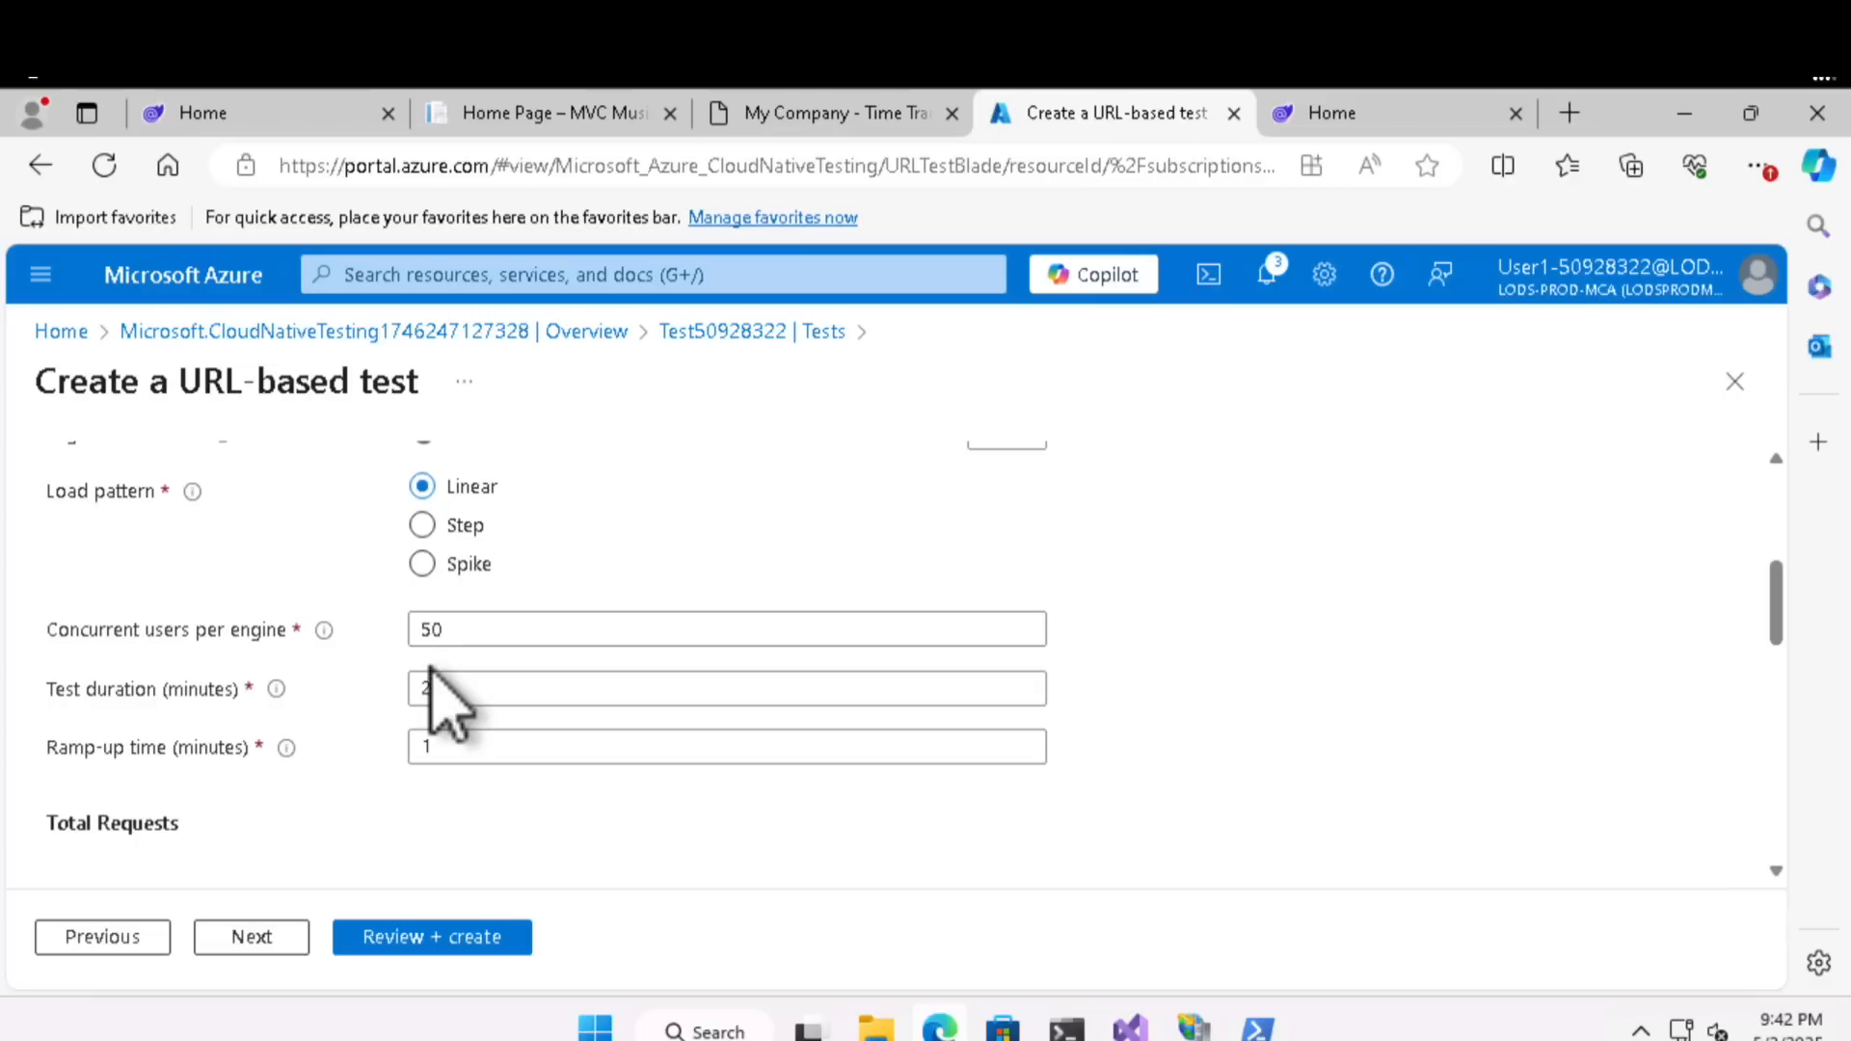
{"action": "scroll", "coordinate": [431, 675], "scroll_direction": "up", "scroll_amount": 2}
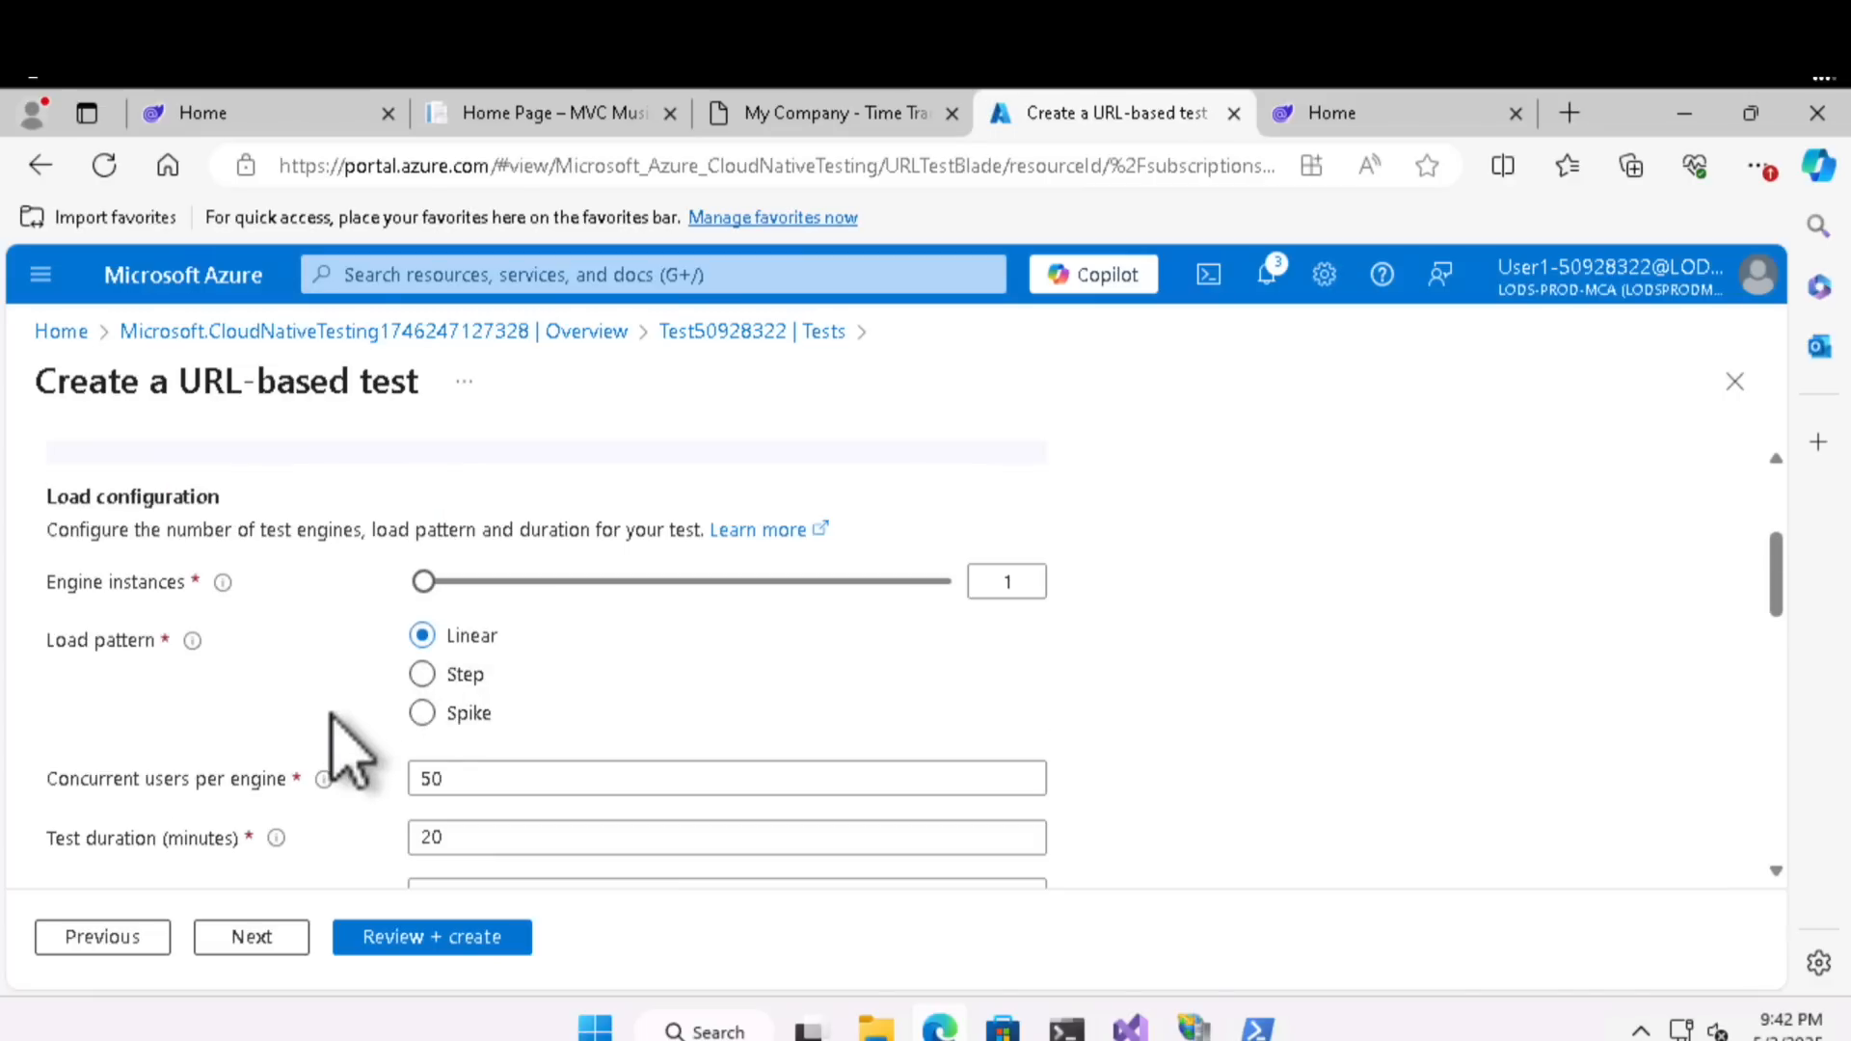
{"action": "scroll", "coordinate": [347, 750], "scroll_direction": "down", "scroll_amount": 3}
{"action": "scroll", "coordinate": [347, 750], "scroll_direction": "down", "scroll_amount": 2}
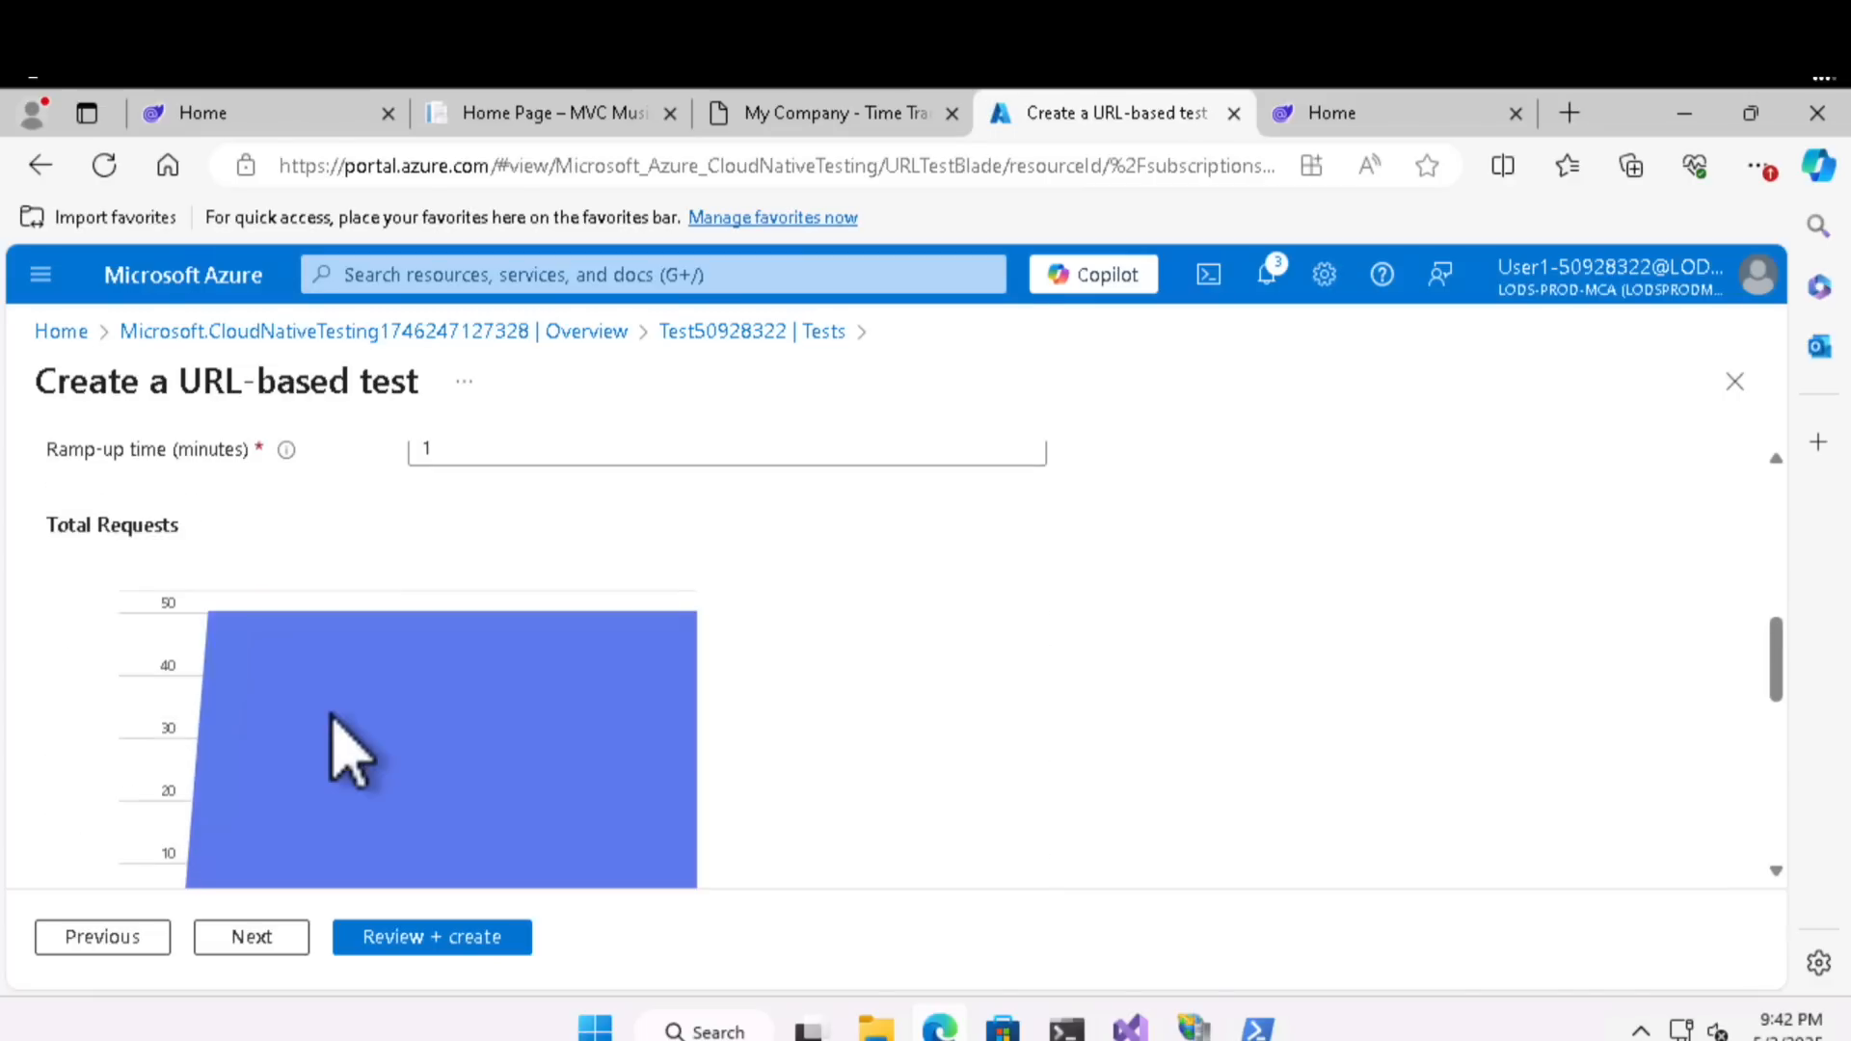
{"action": "scroll", "coordinate": [473, 641], "scroll_direction": "up", "scroll_amount": 3}
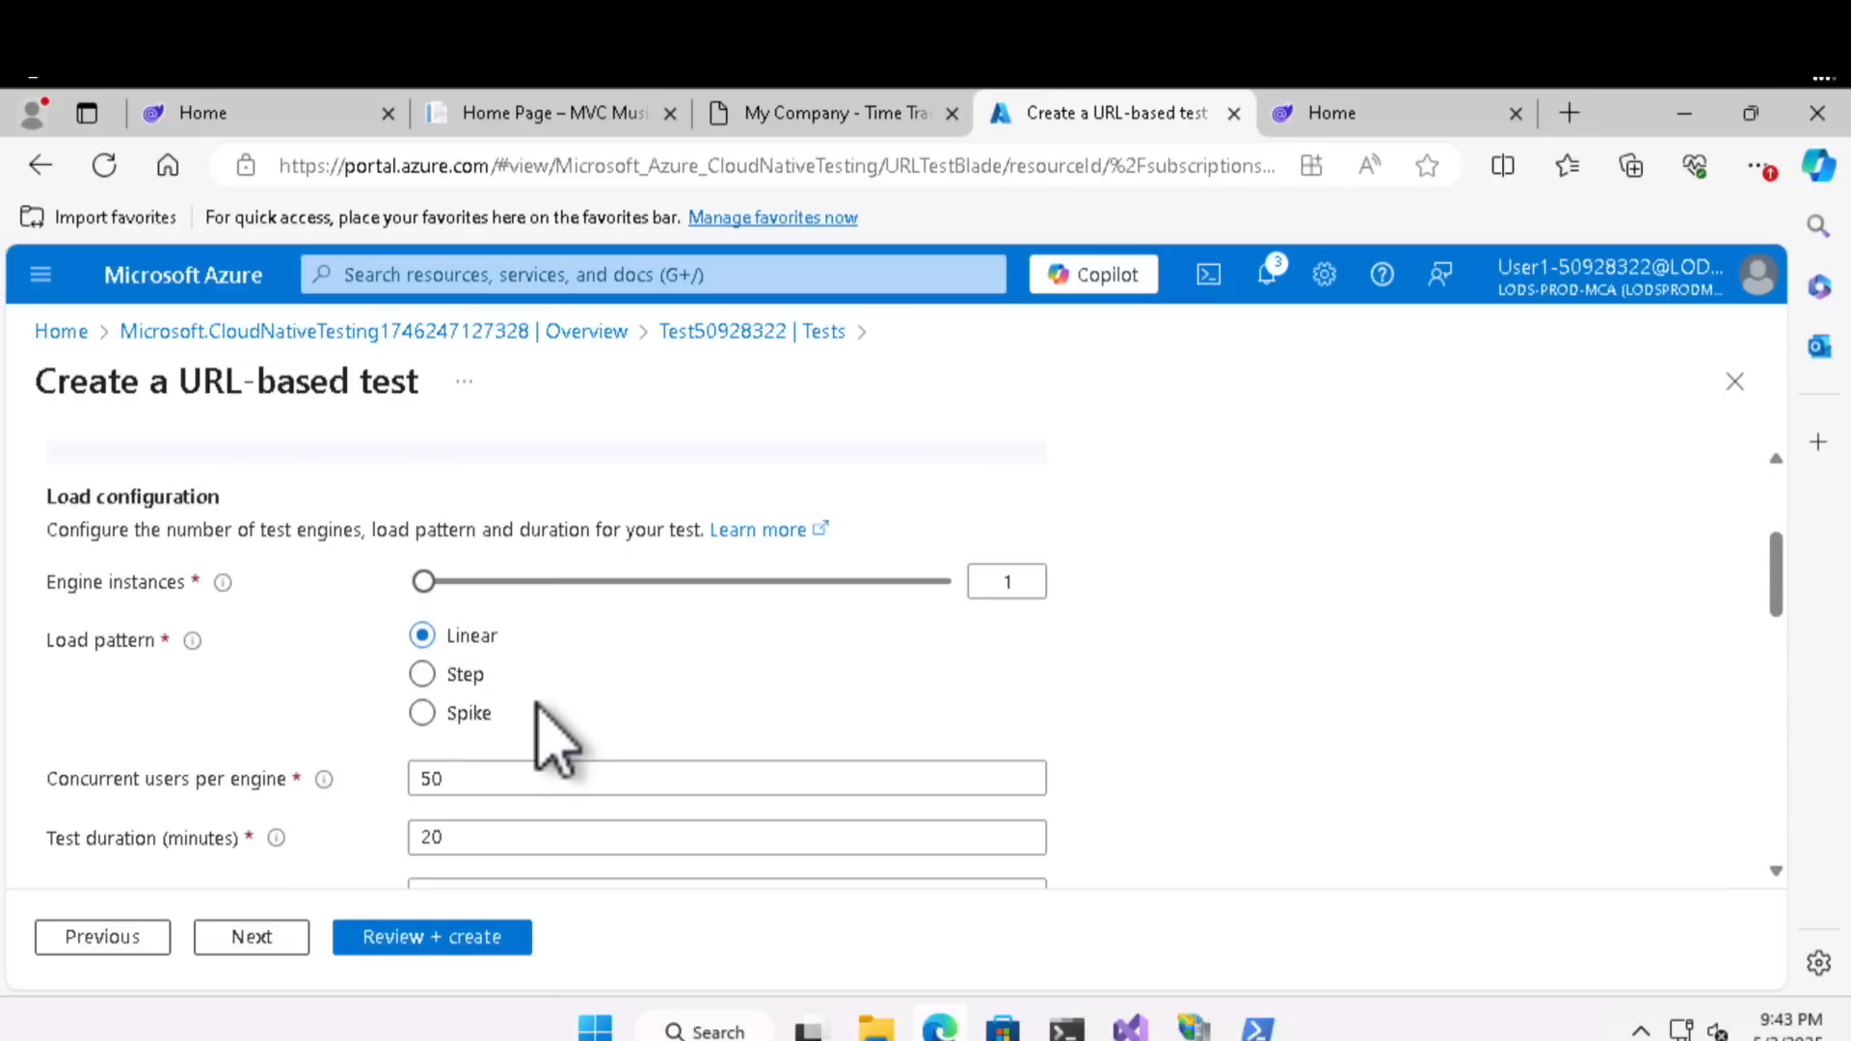
{"action": "scroll", "coordinate": [579, 644], "scroll_direction": "up", "scroll_amount": 3}
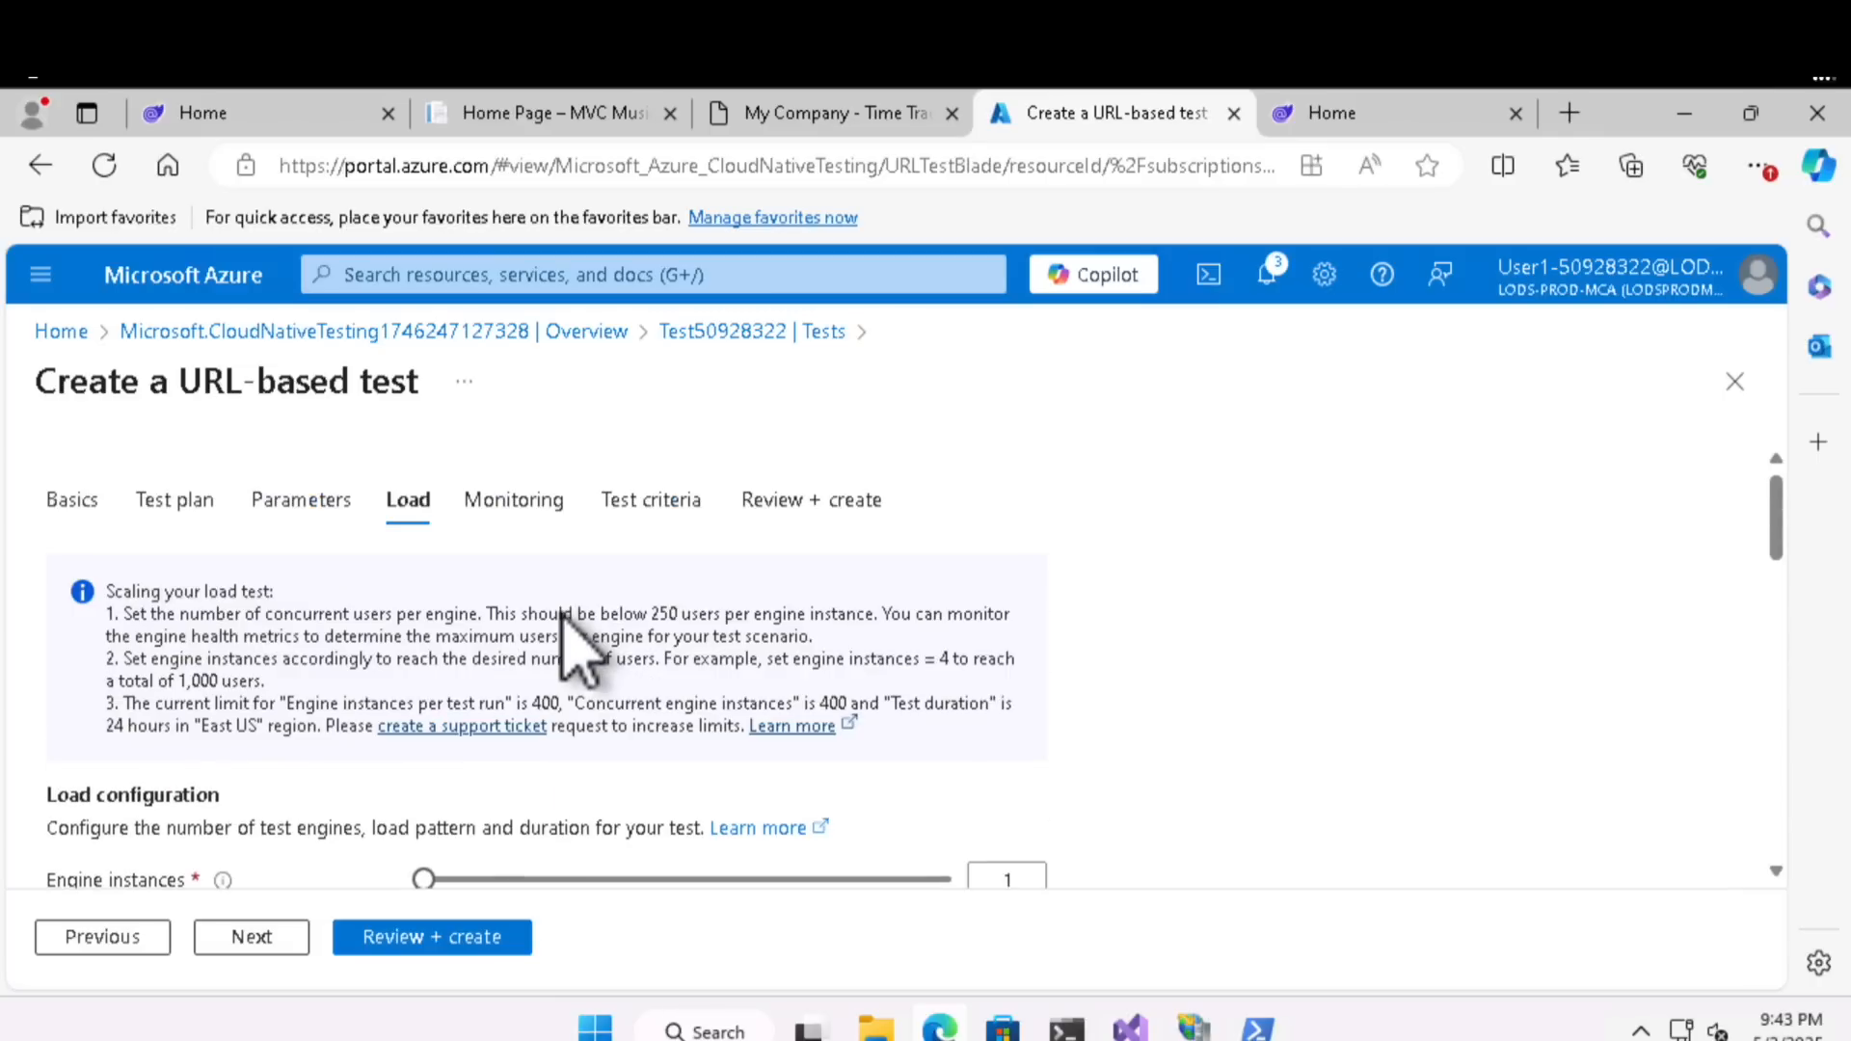
{"action": "left_click", "coordinate": [514, 515]}
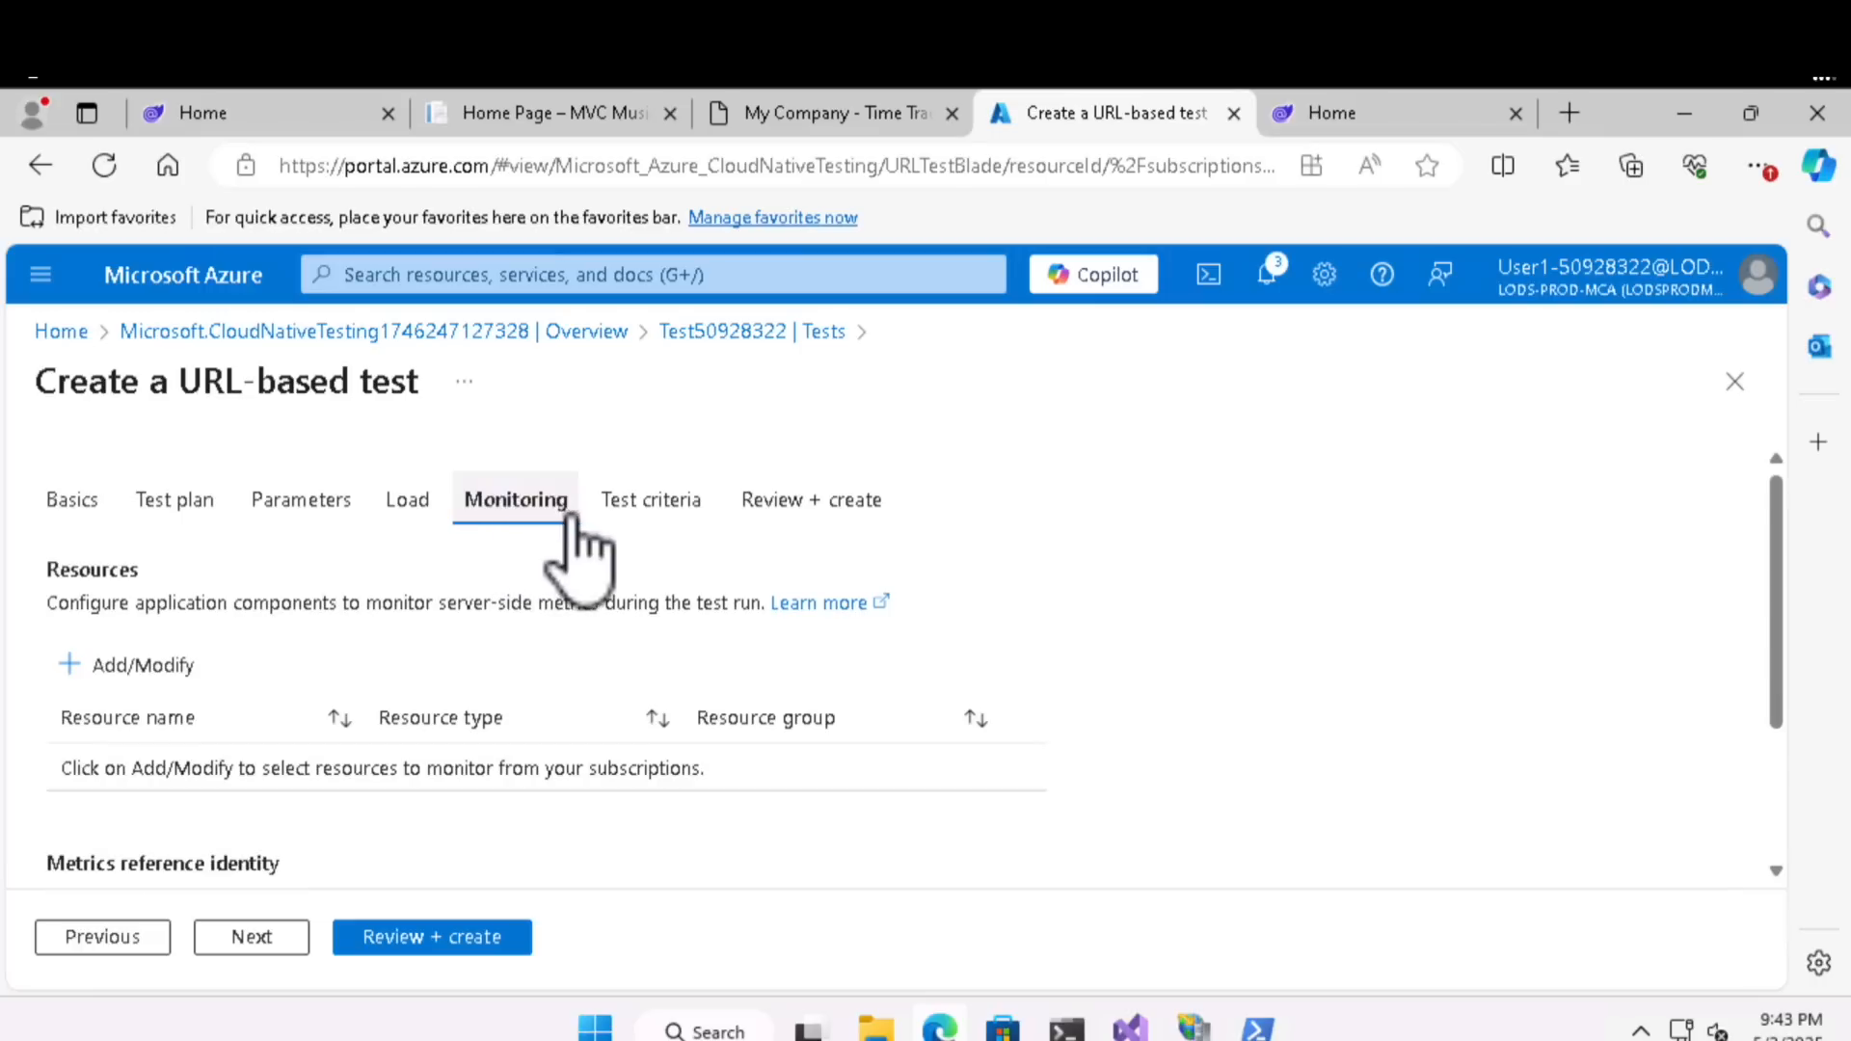
{"action": "left_click", "coordinate": [420, 940]}
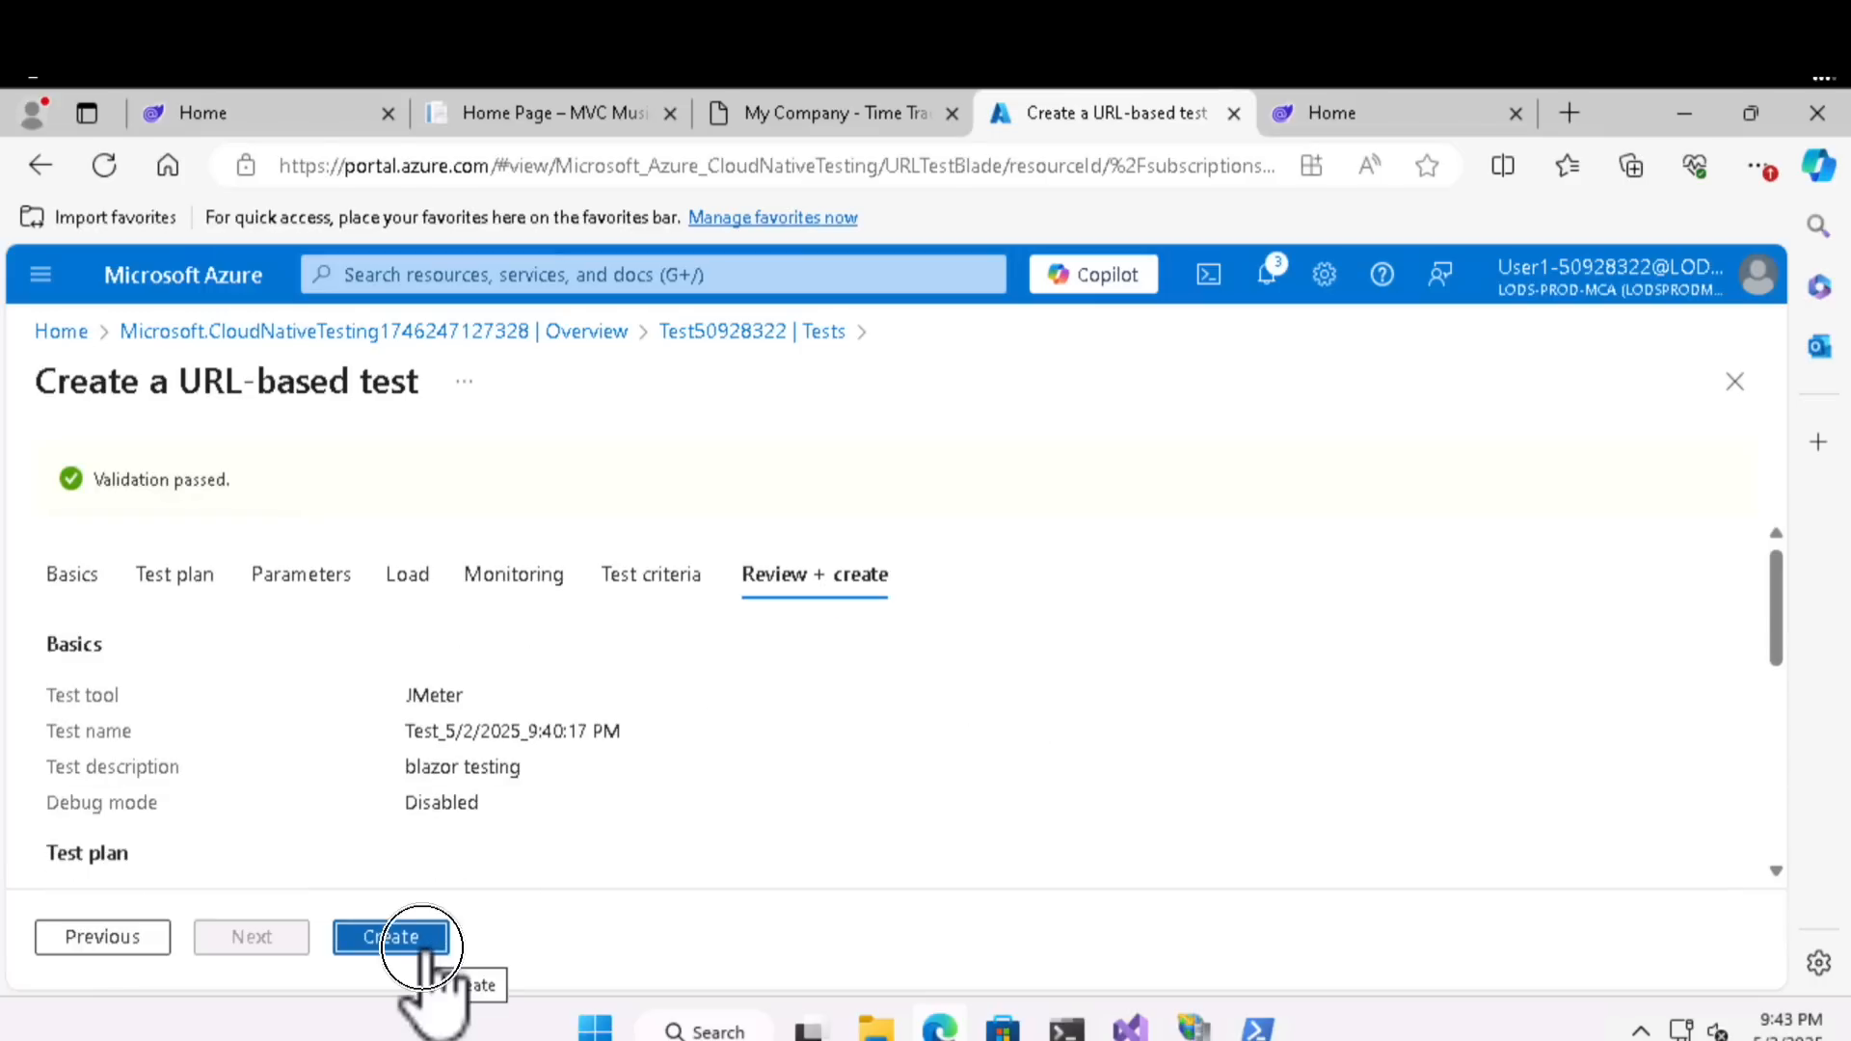
{"action": "left_click", "coordinate": [425, 950]}
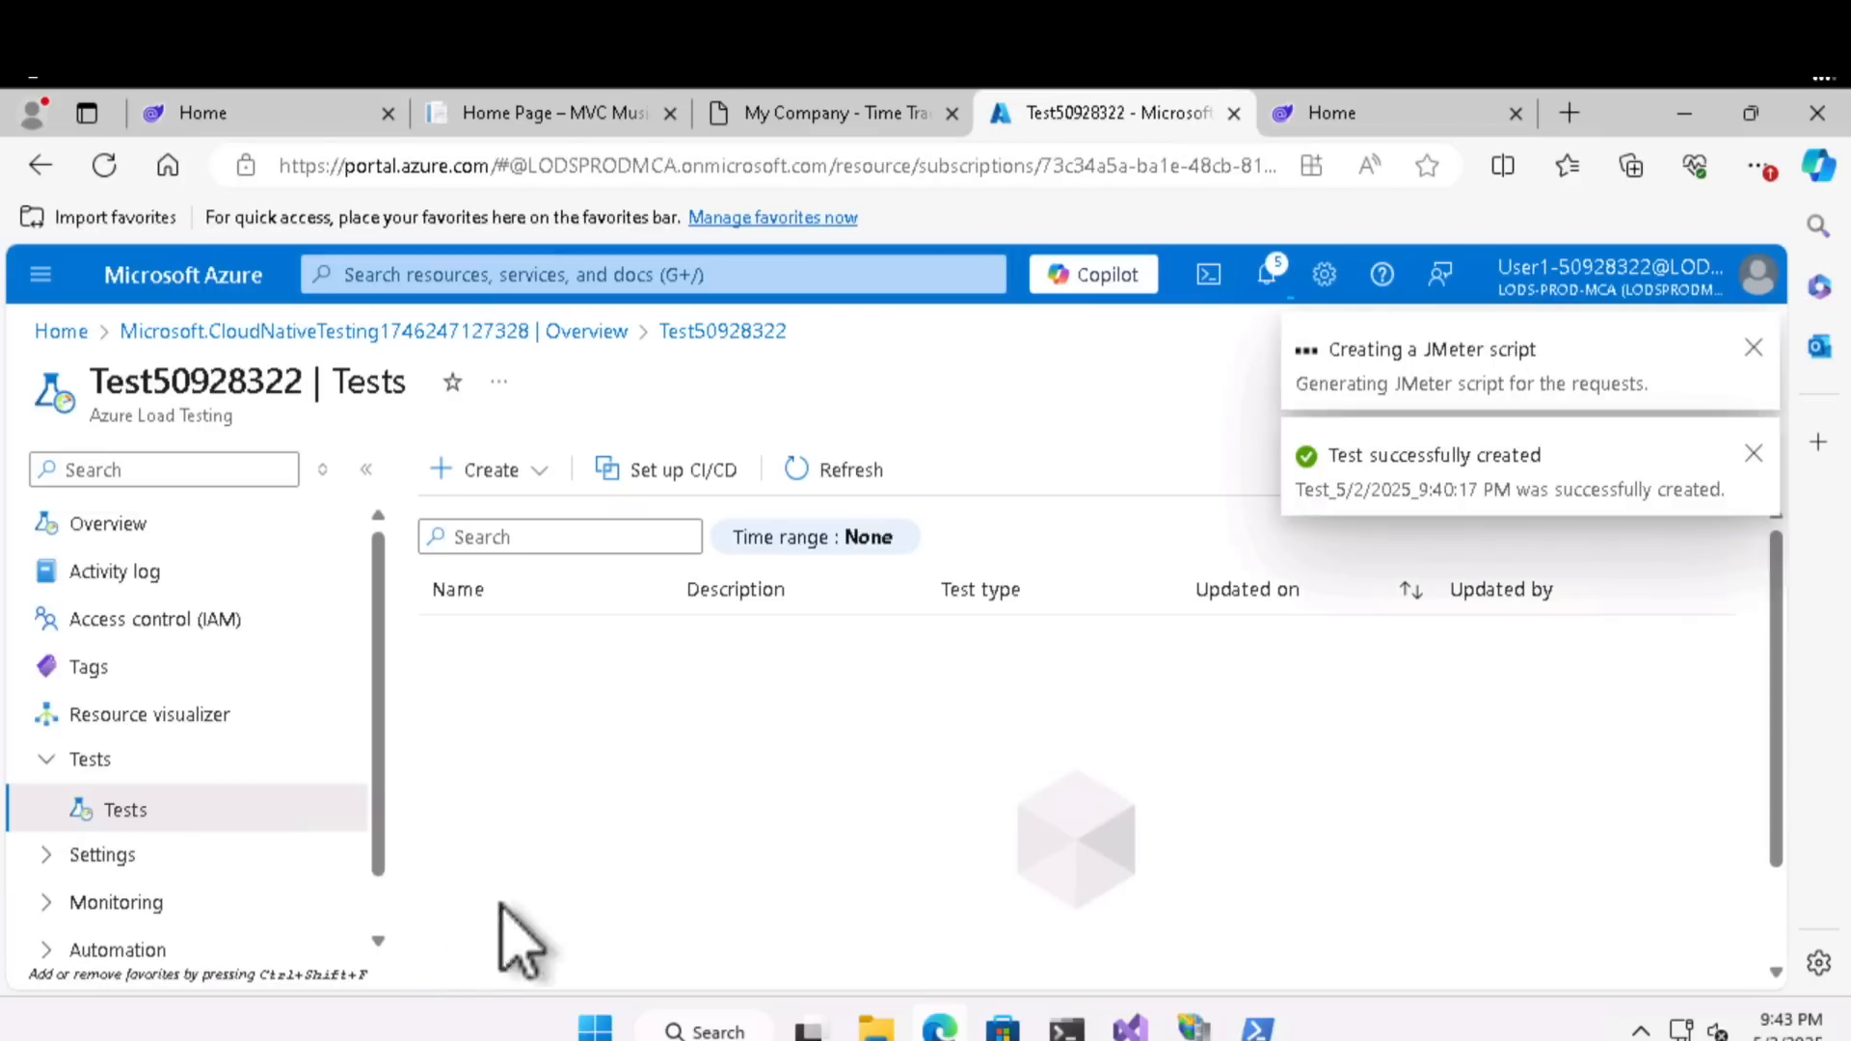
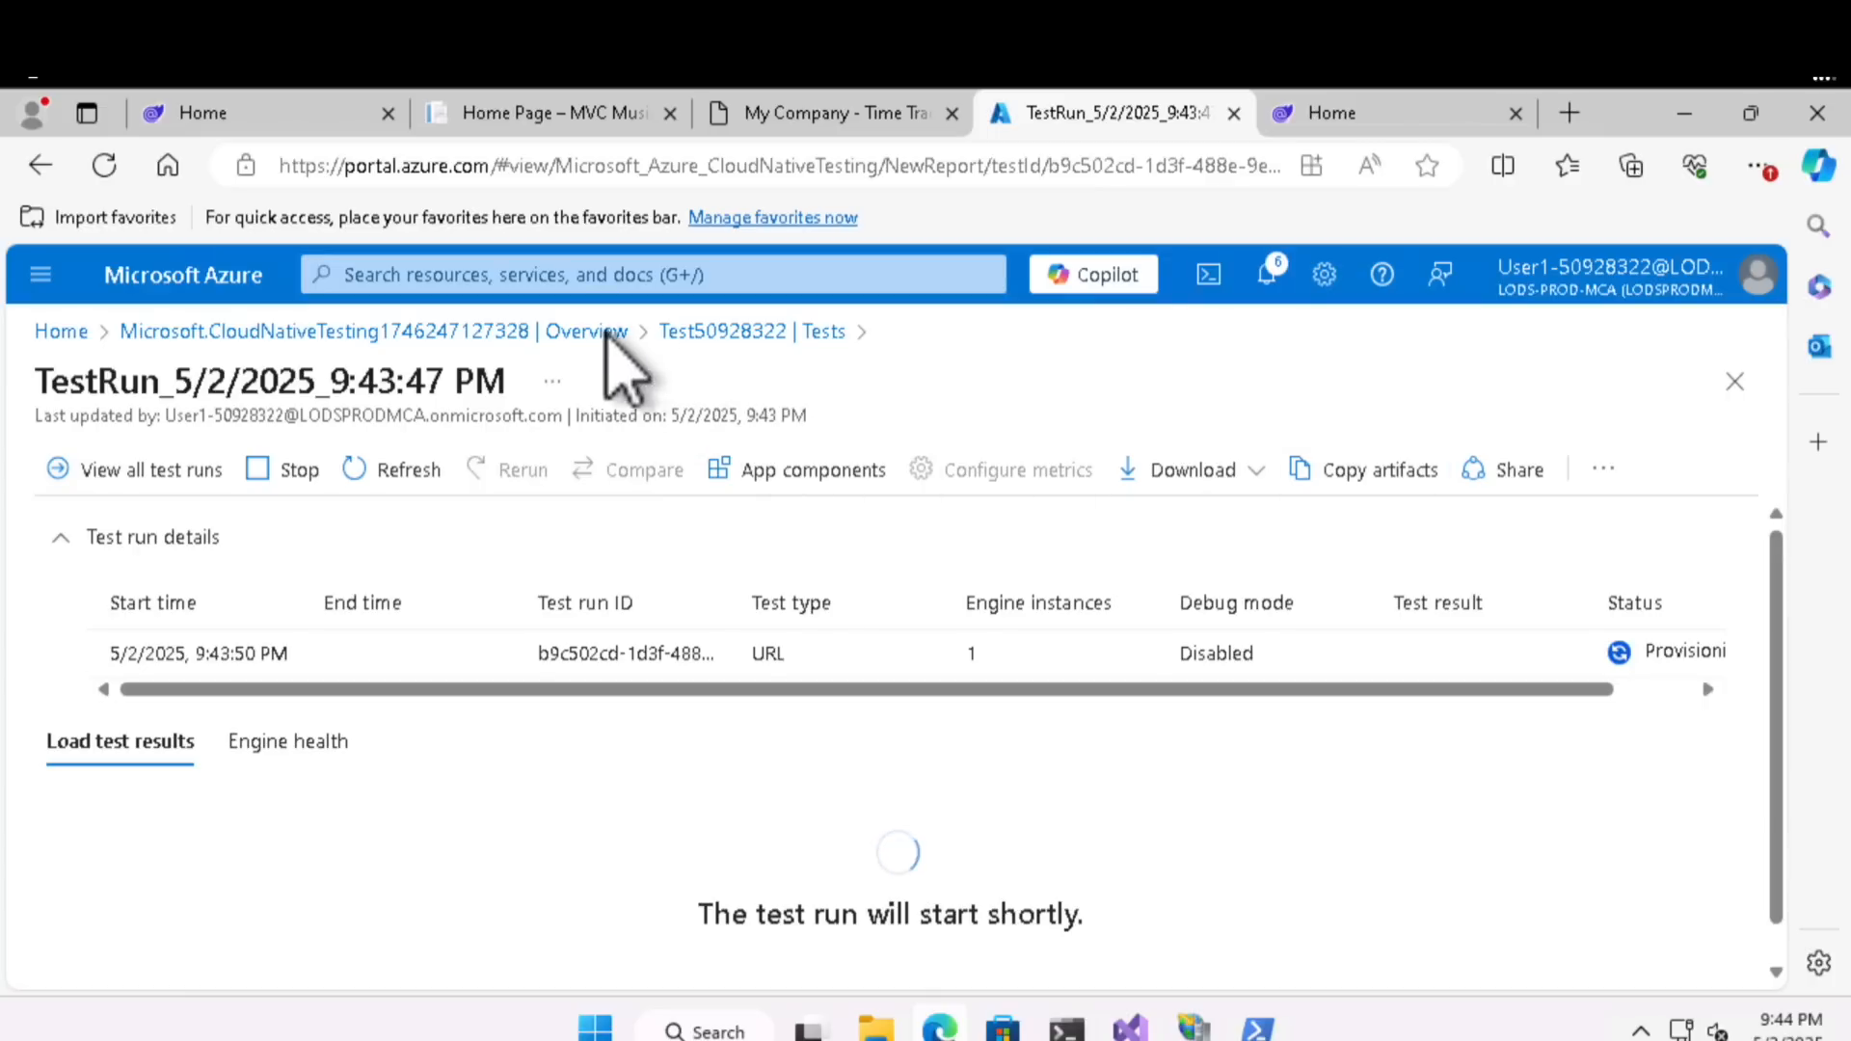
- Find Application Insights in the Azure portal and open the Blazor50928322 resource
{"action": "left_click", "coordinate": [666, 284]}
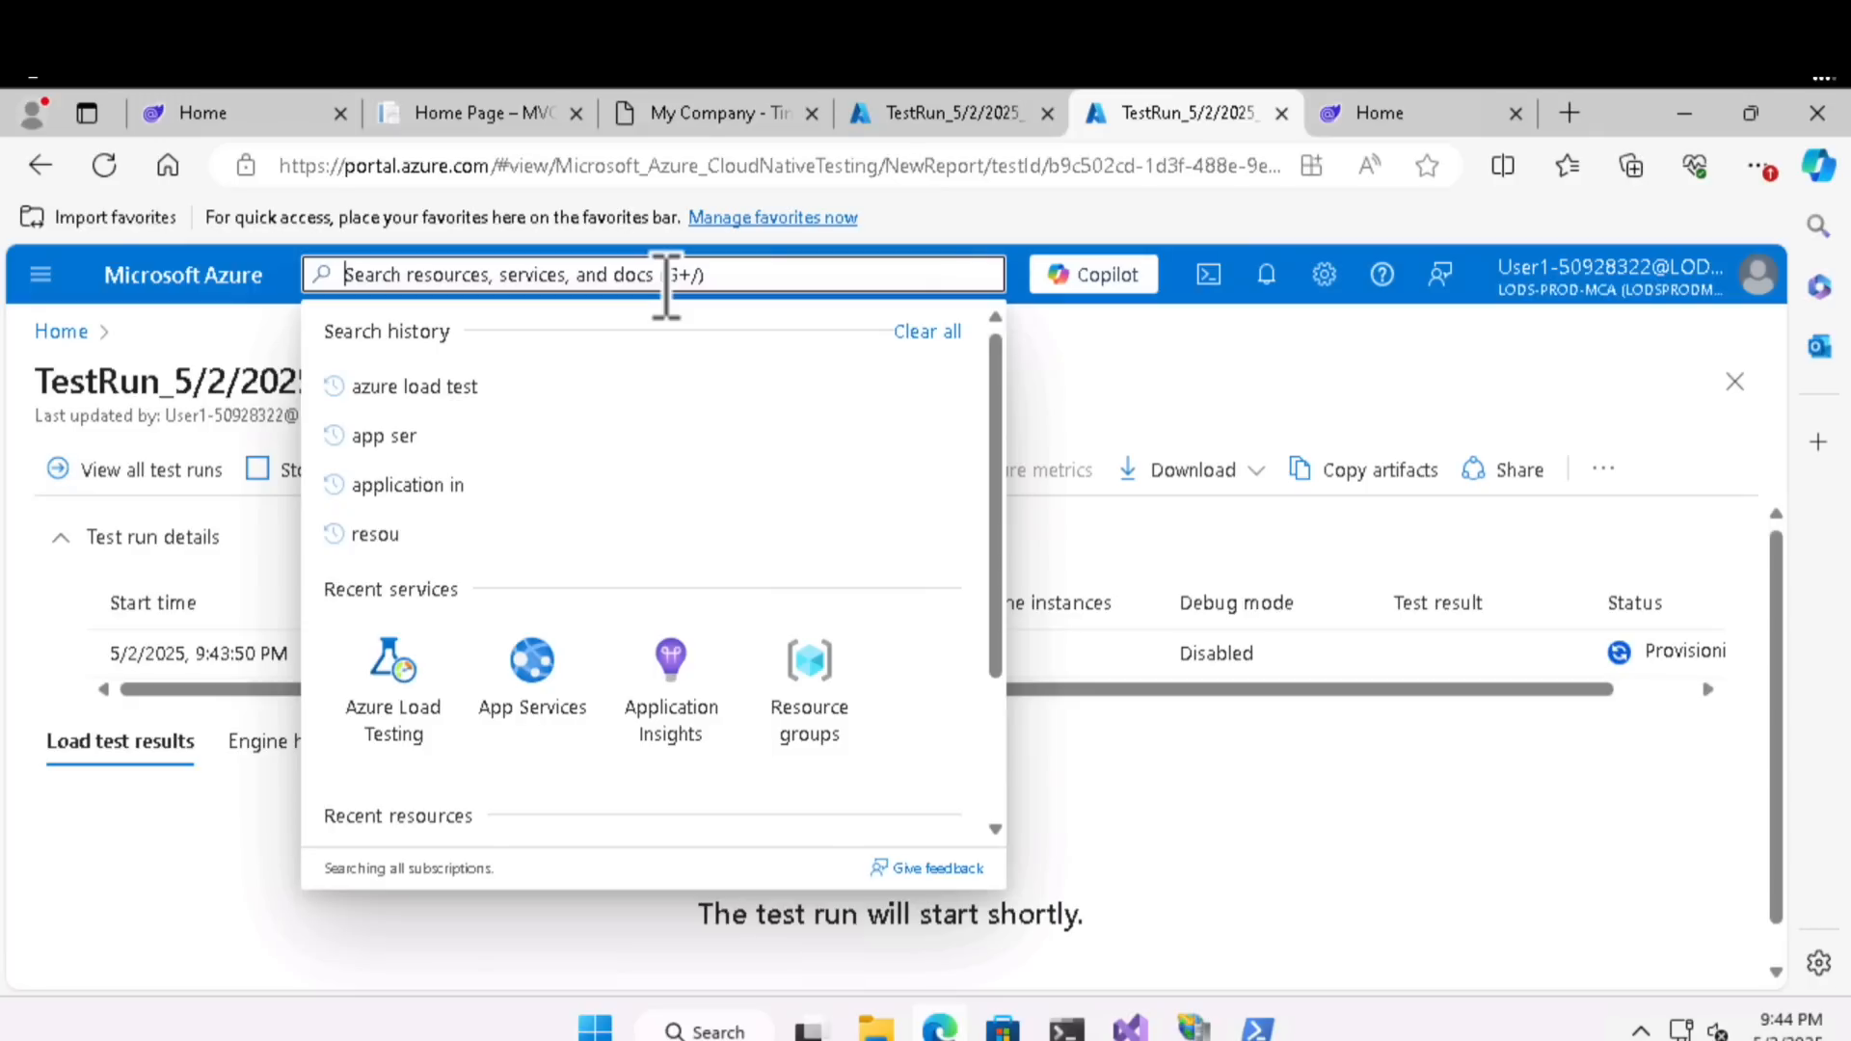
{"action": "type", "text": "applica"}
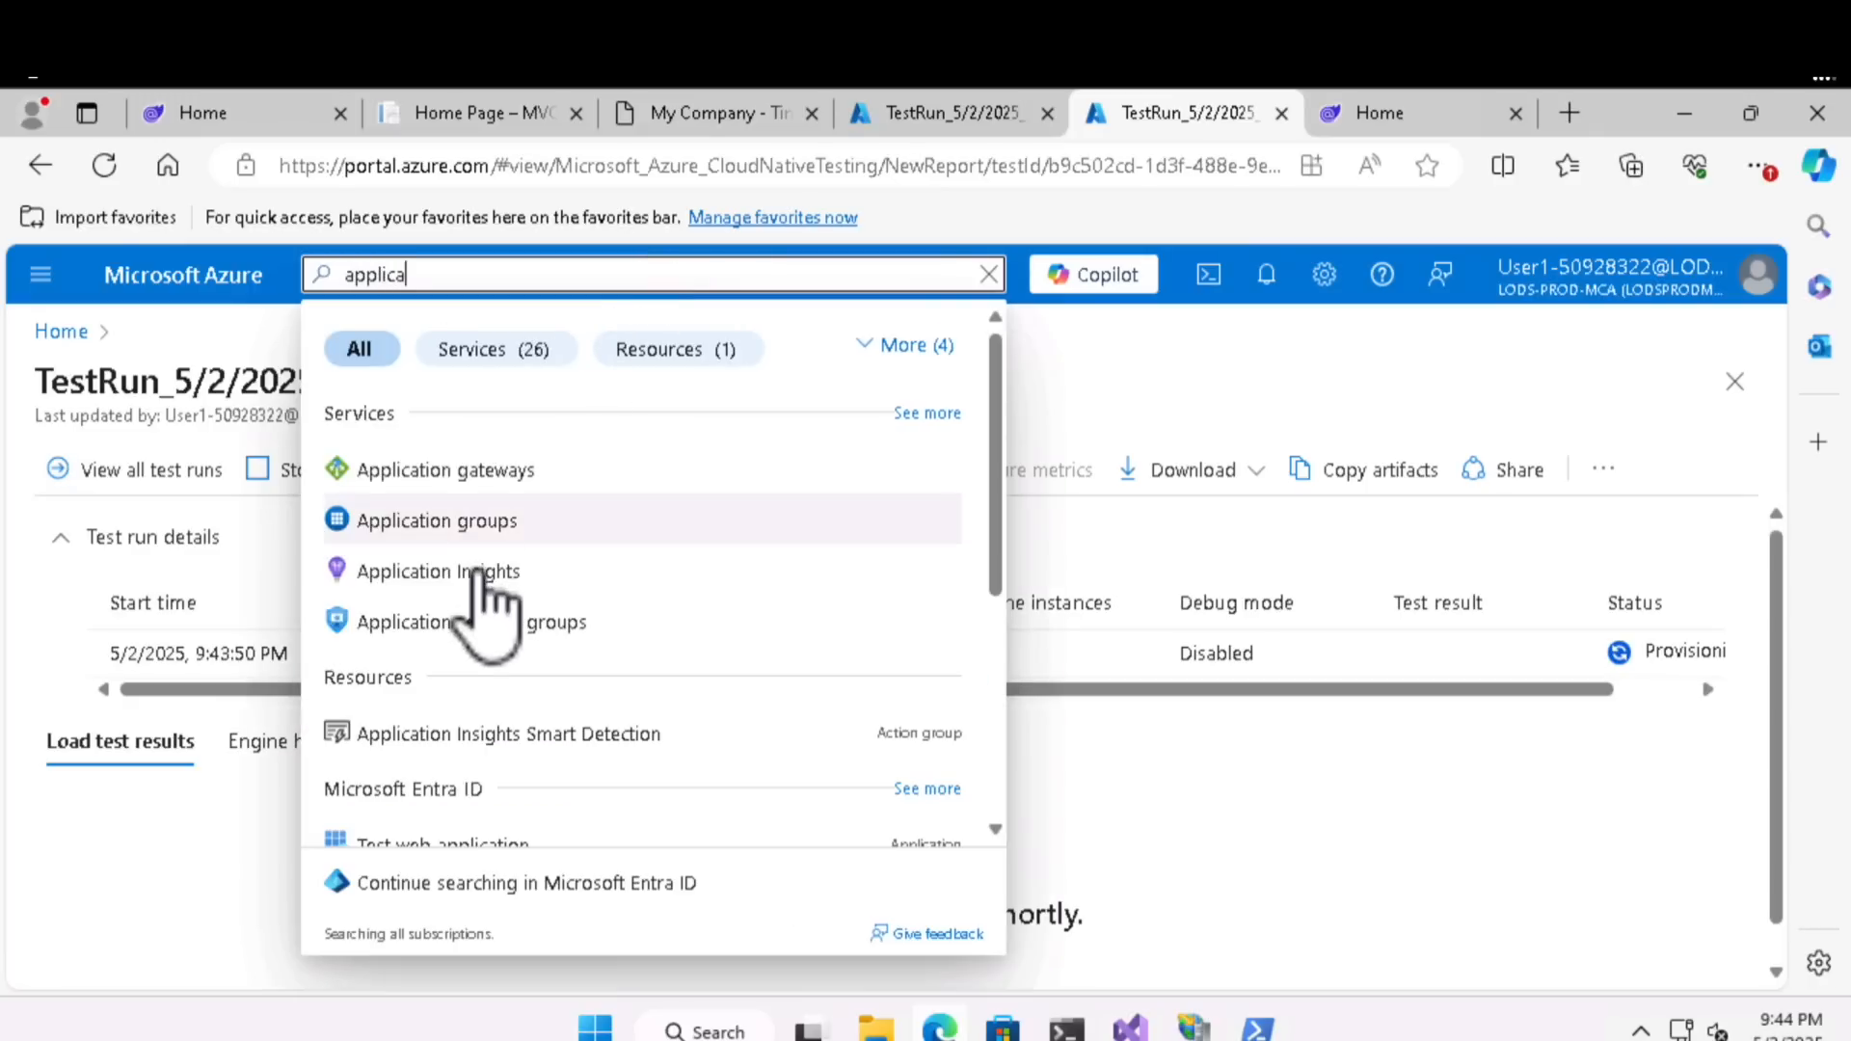
{"action": "left_click", "coordinate": [472, 575]}
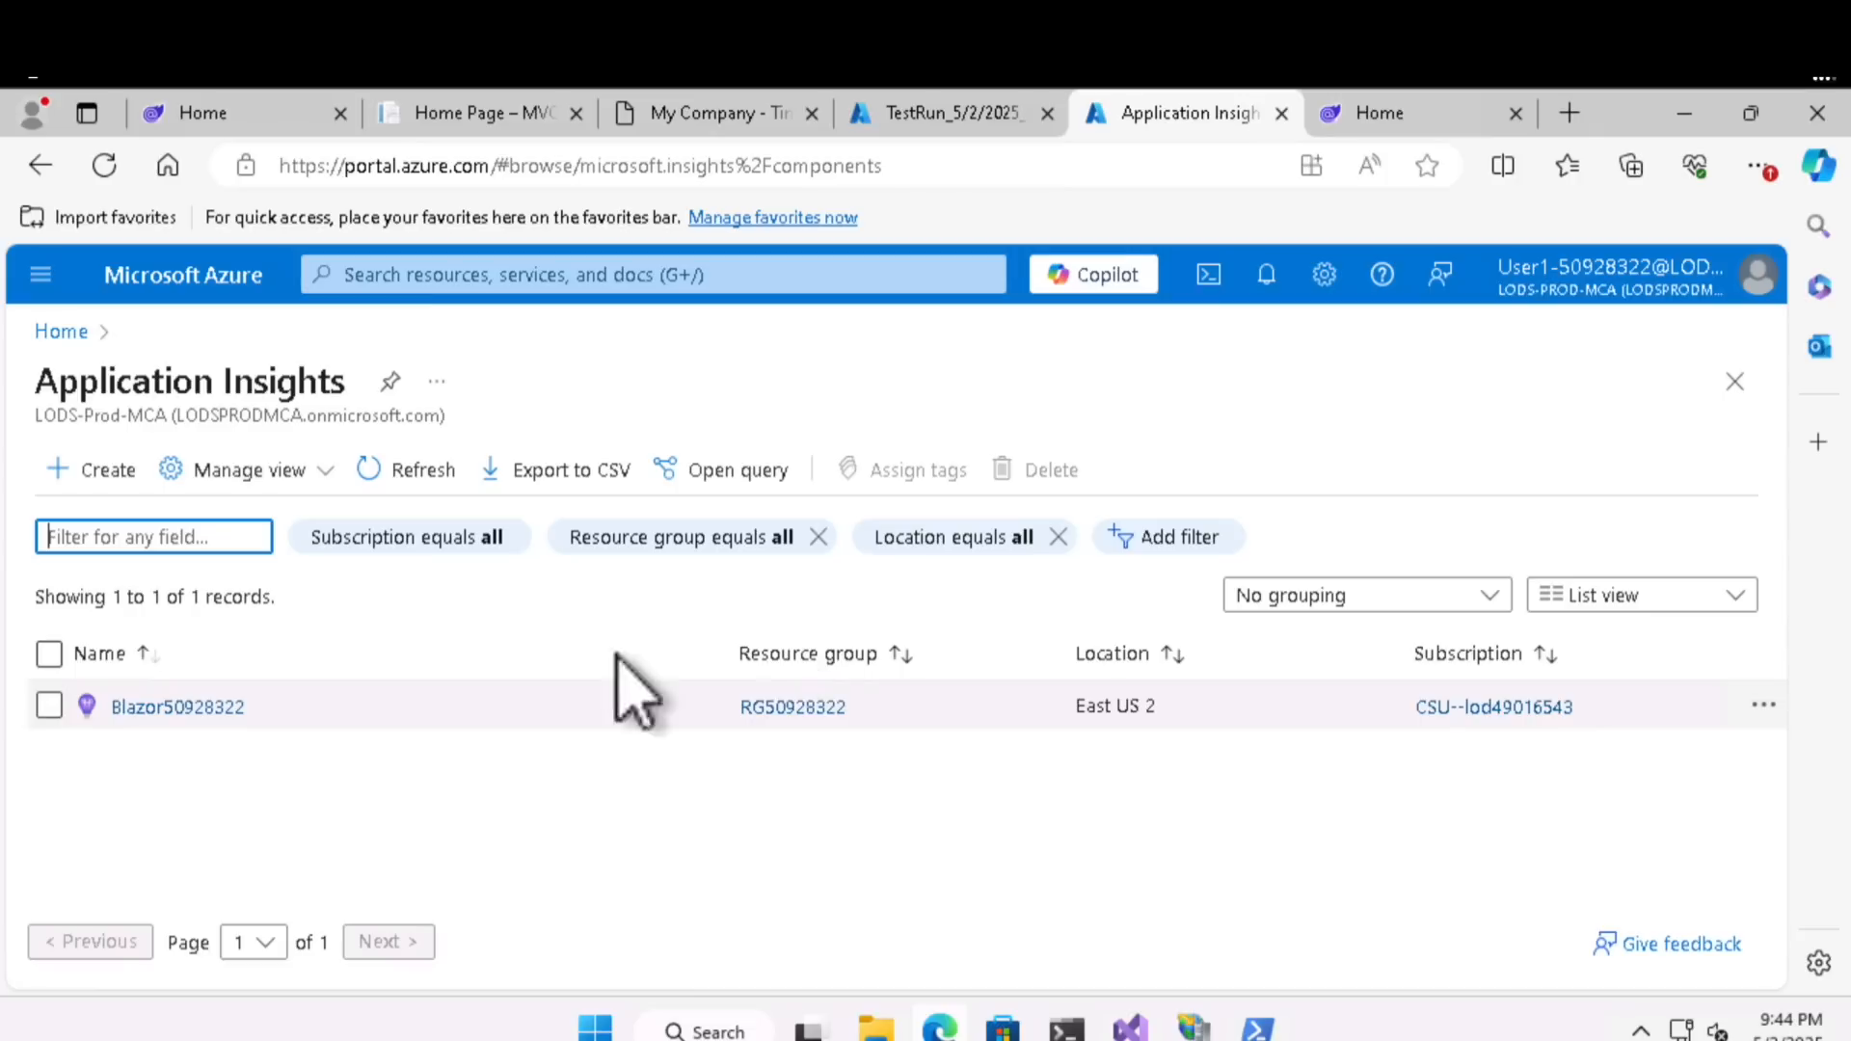
{"action": "left_click", "coordinate": [120, 711]}
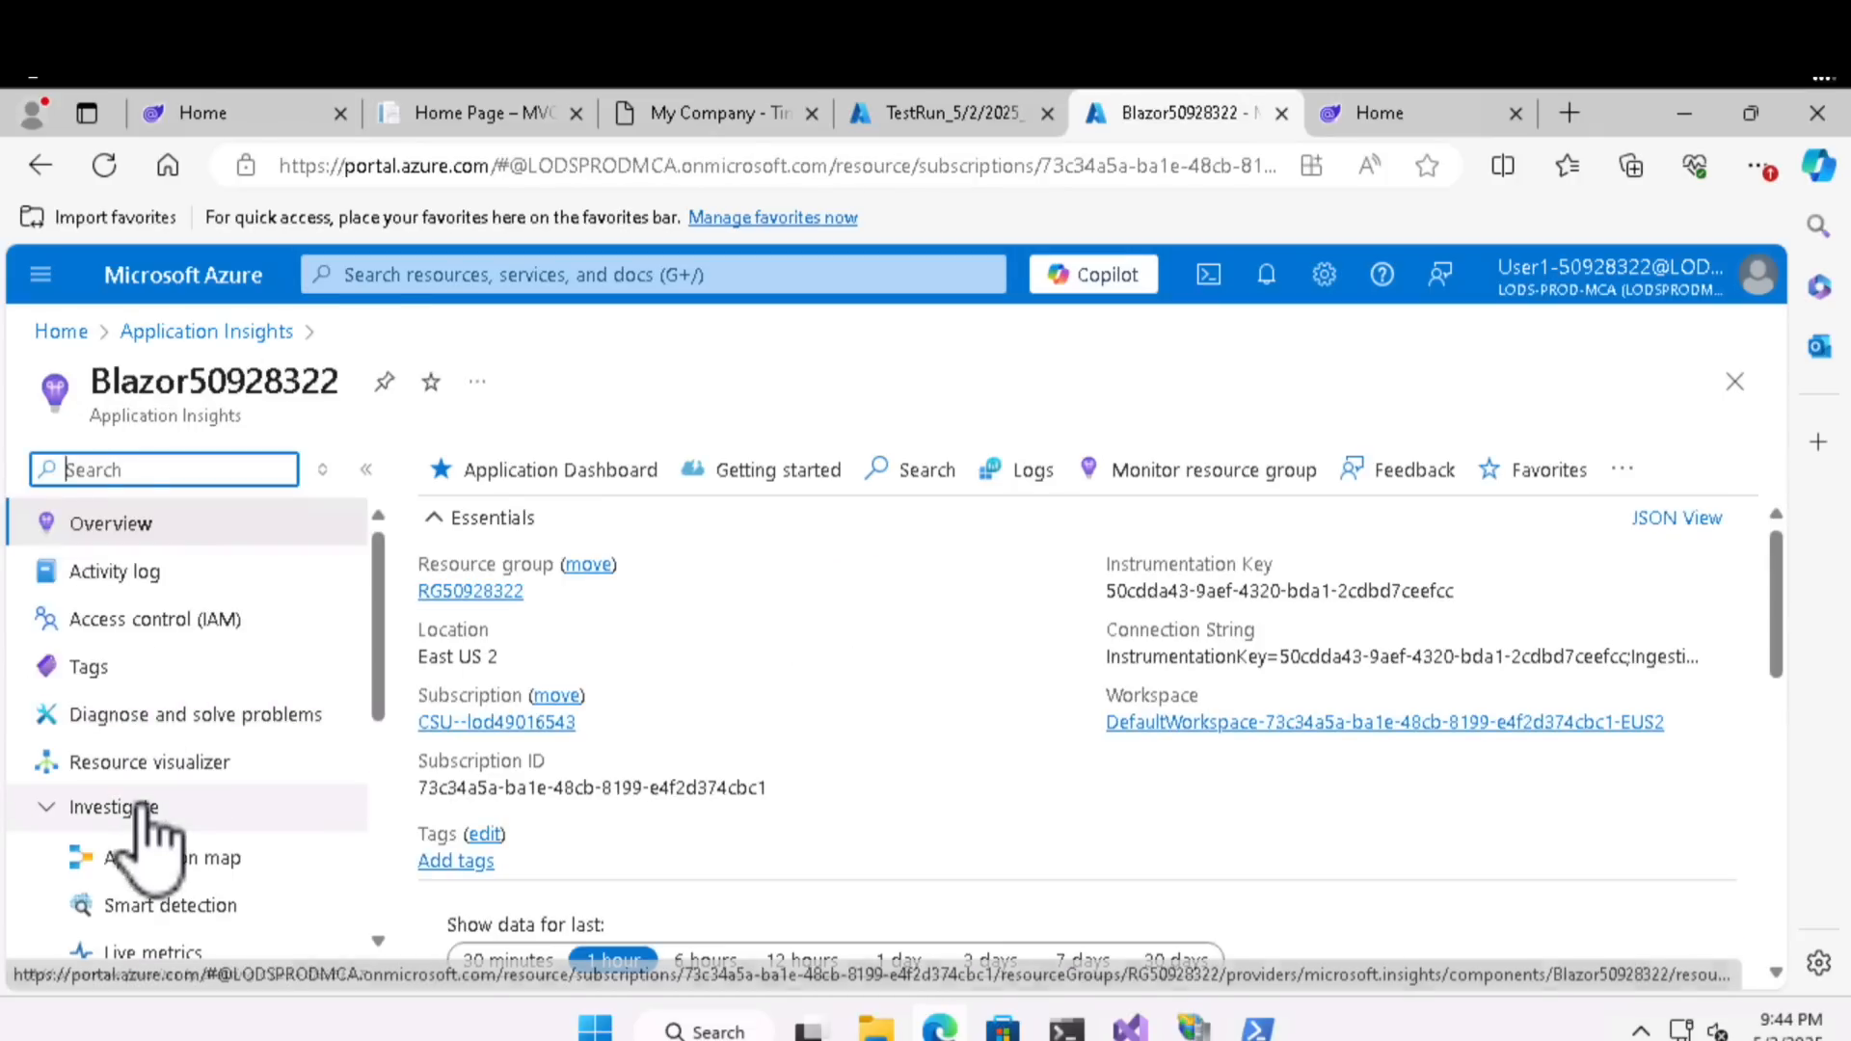
- Search the Blazor50928322 resource's options for "live" and open its Live metrics
{"action": "scroll", "coordinate": [145, 830], "scroll_direction": "down", "scroll_amount": 2}
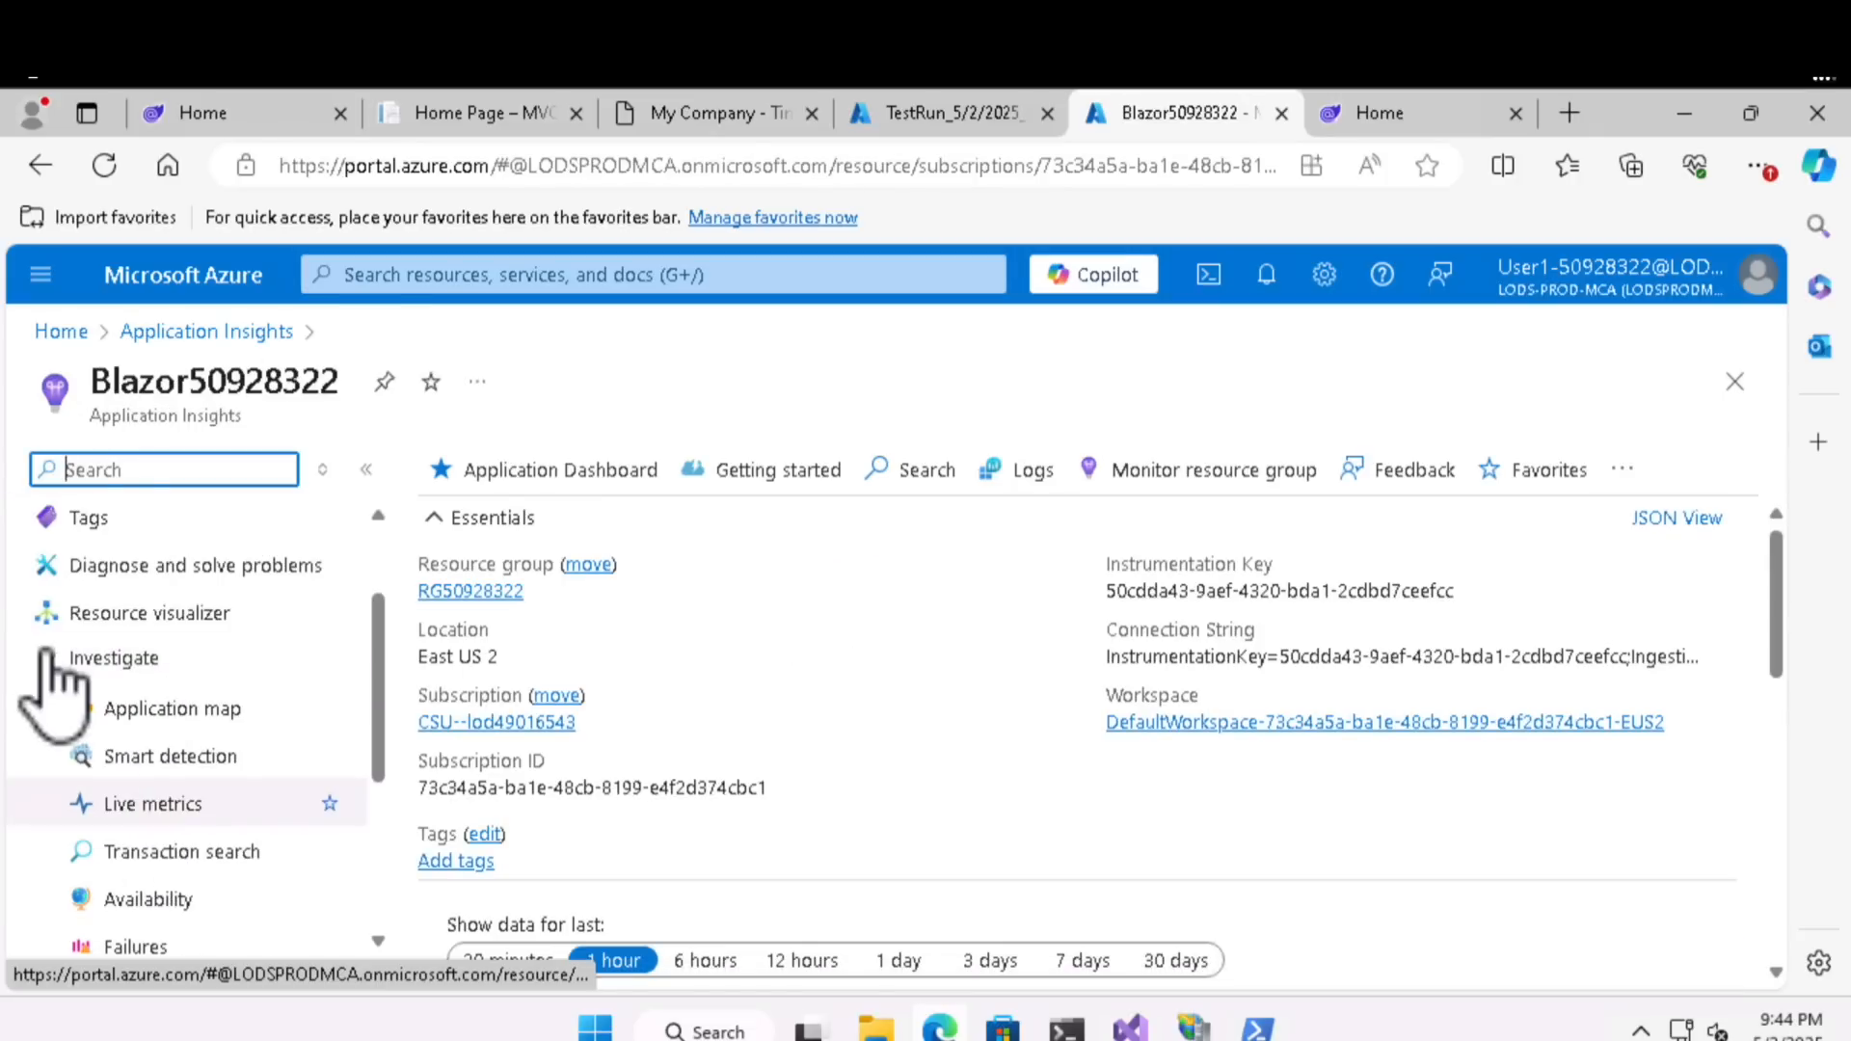
{"action": "left_click", "coordinate": [55, 661]}
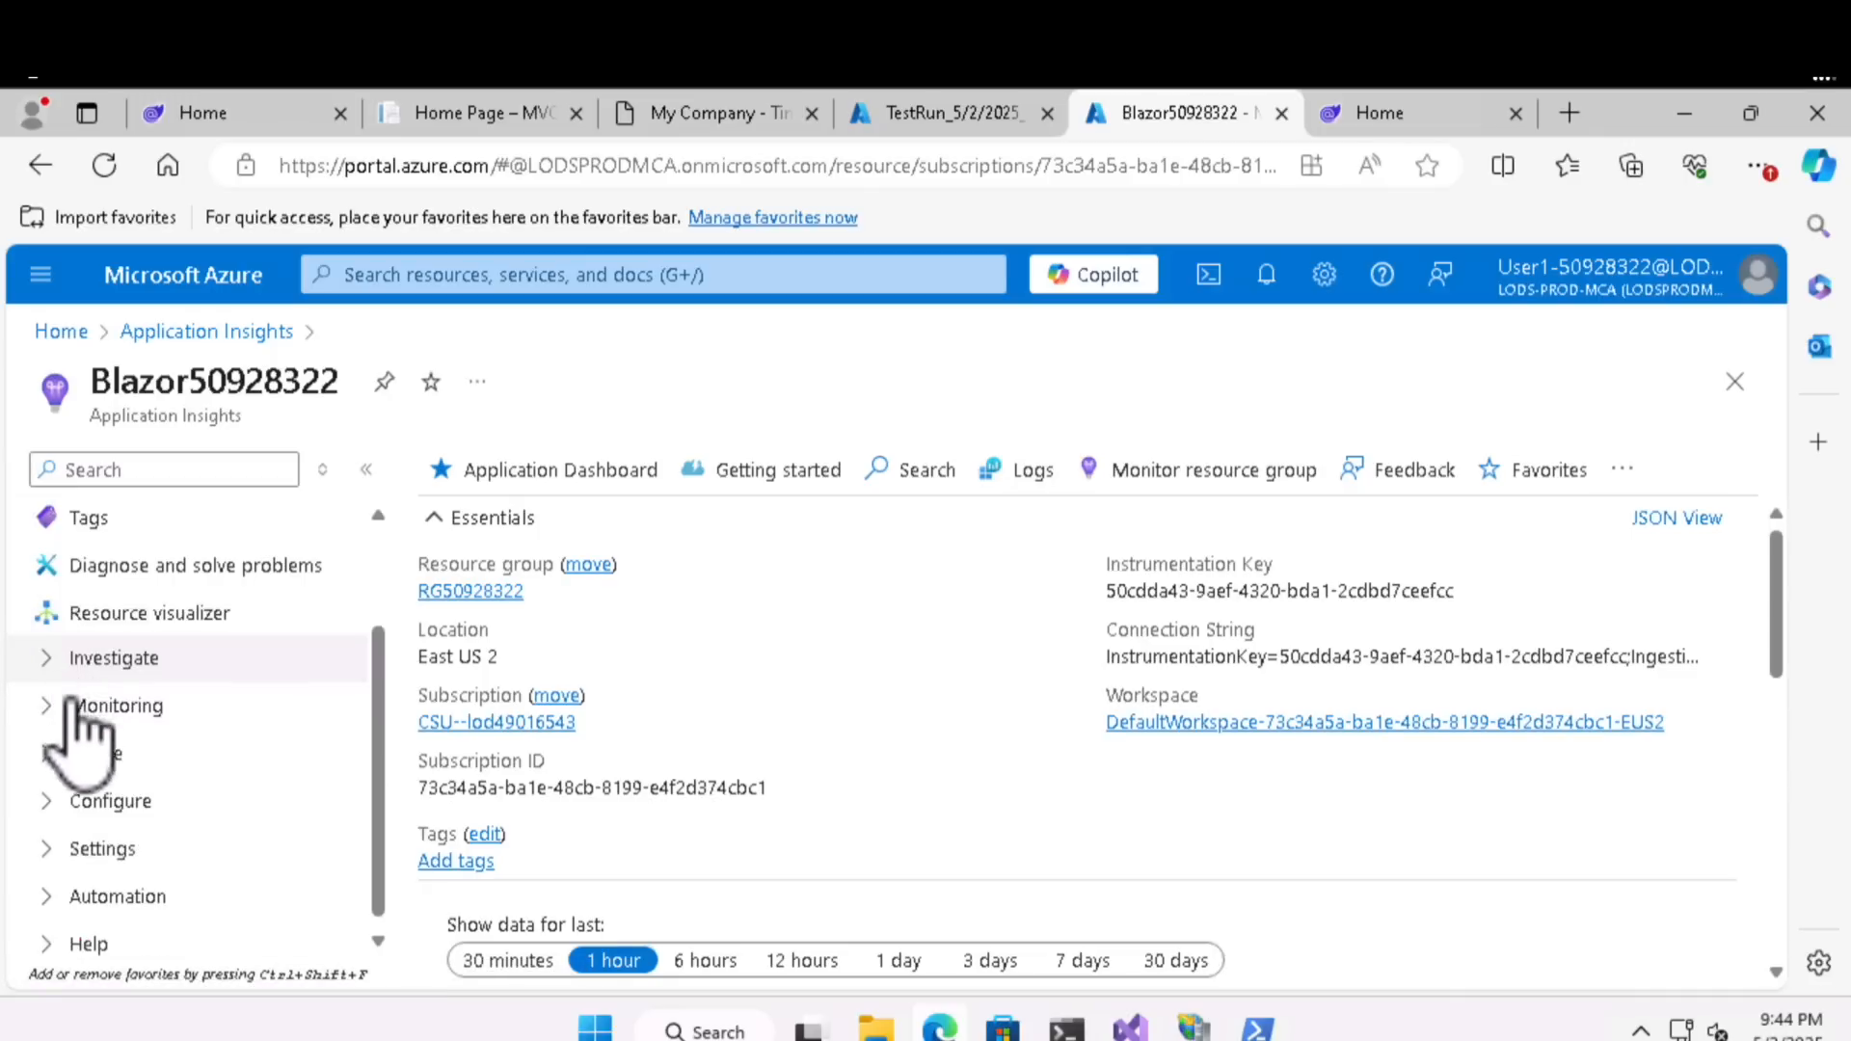
{"action": "scroll", "coordinate": [154, 675], "scroll_direction": "up", "scroll_amount": 2}
{"action": "left_click", "coordinate": [175, 471]}
{"action": "type", "text": "live"}
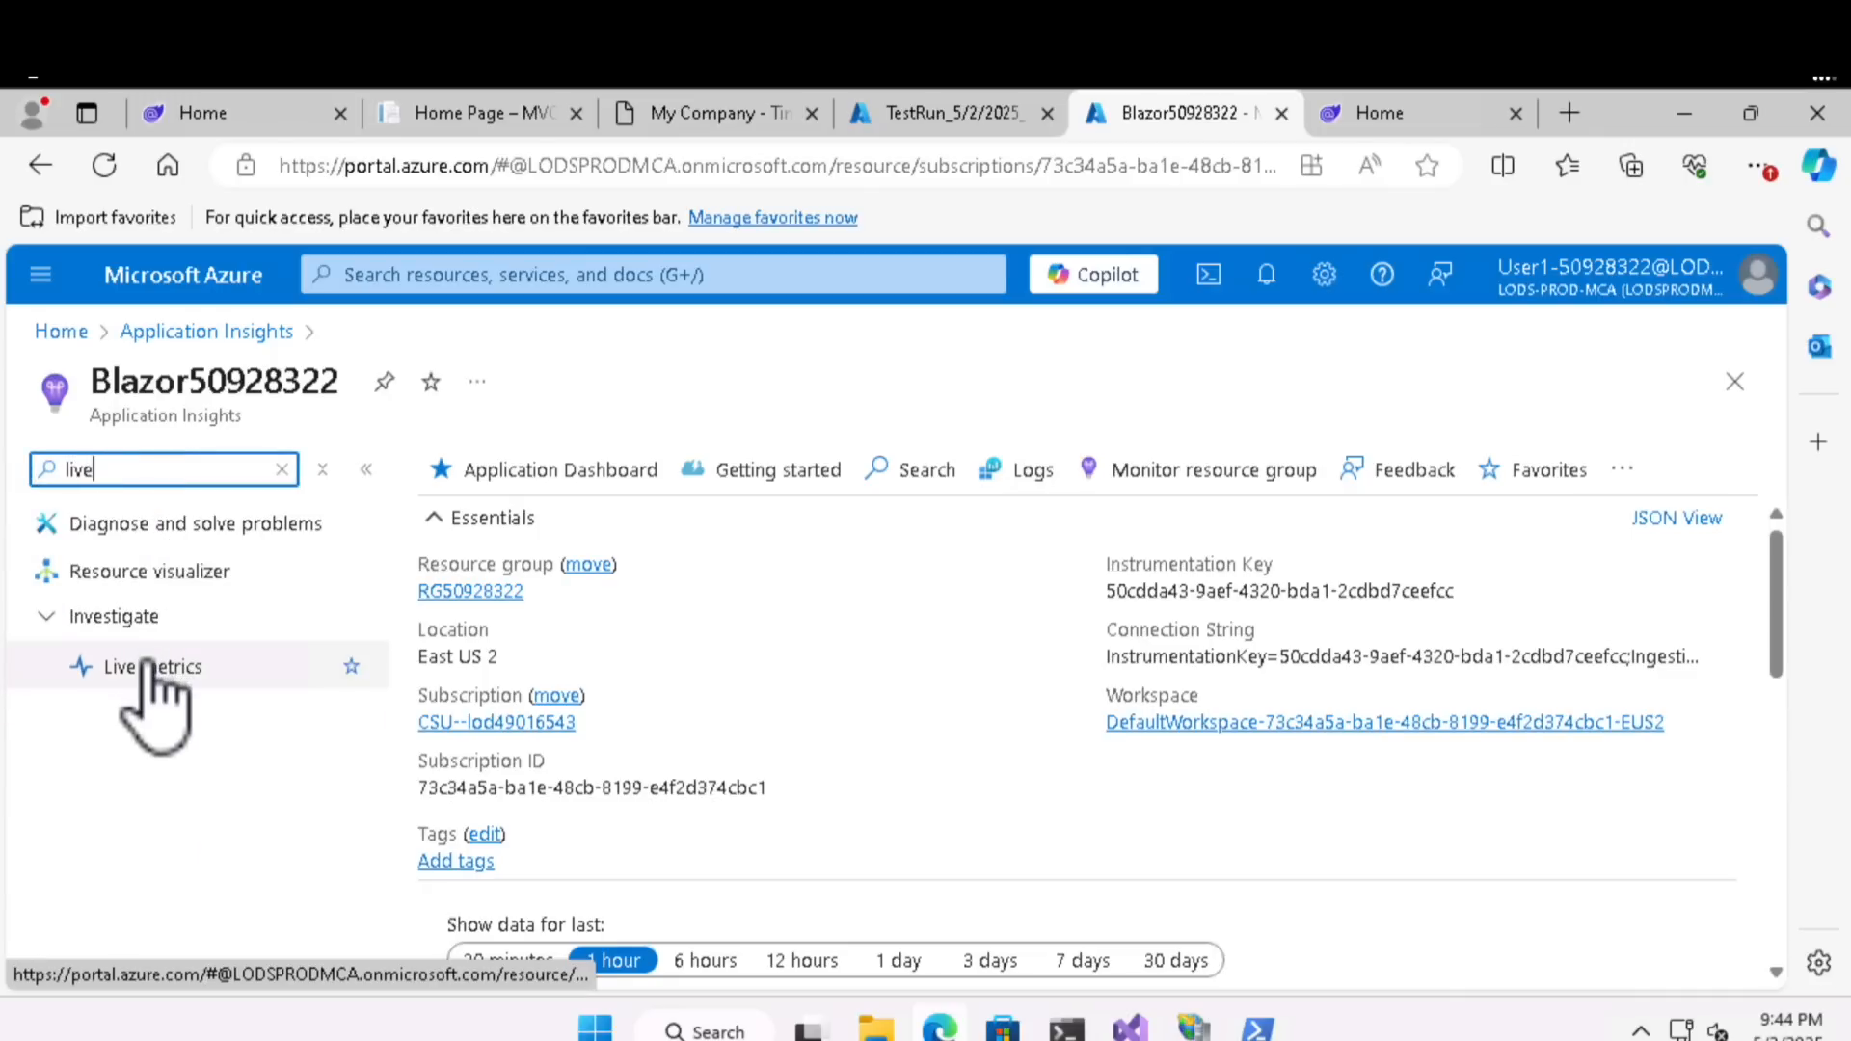
{"action": "left_click", "coordinate": [150, 665]}
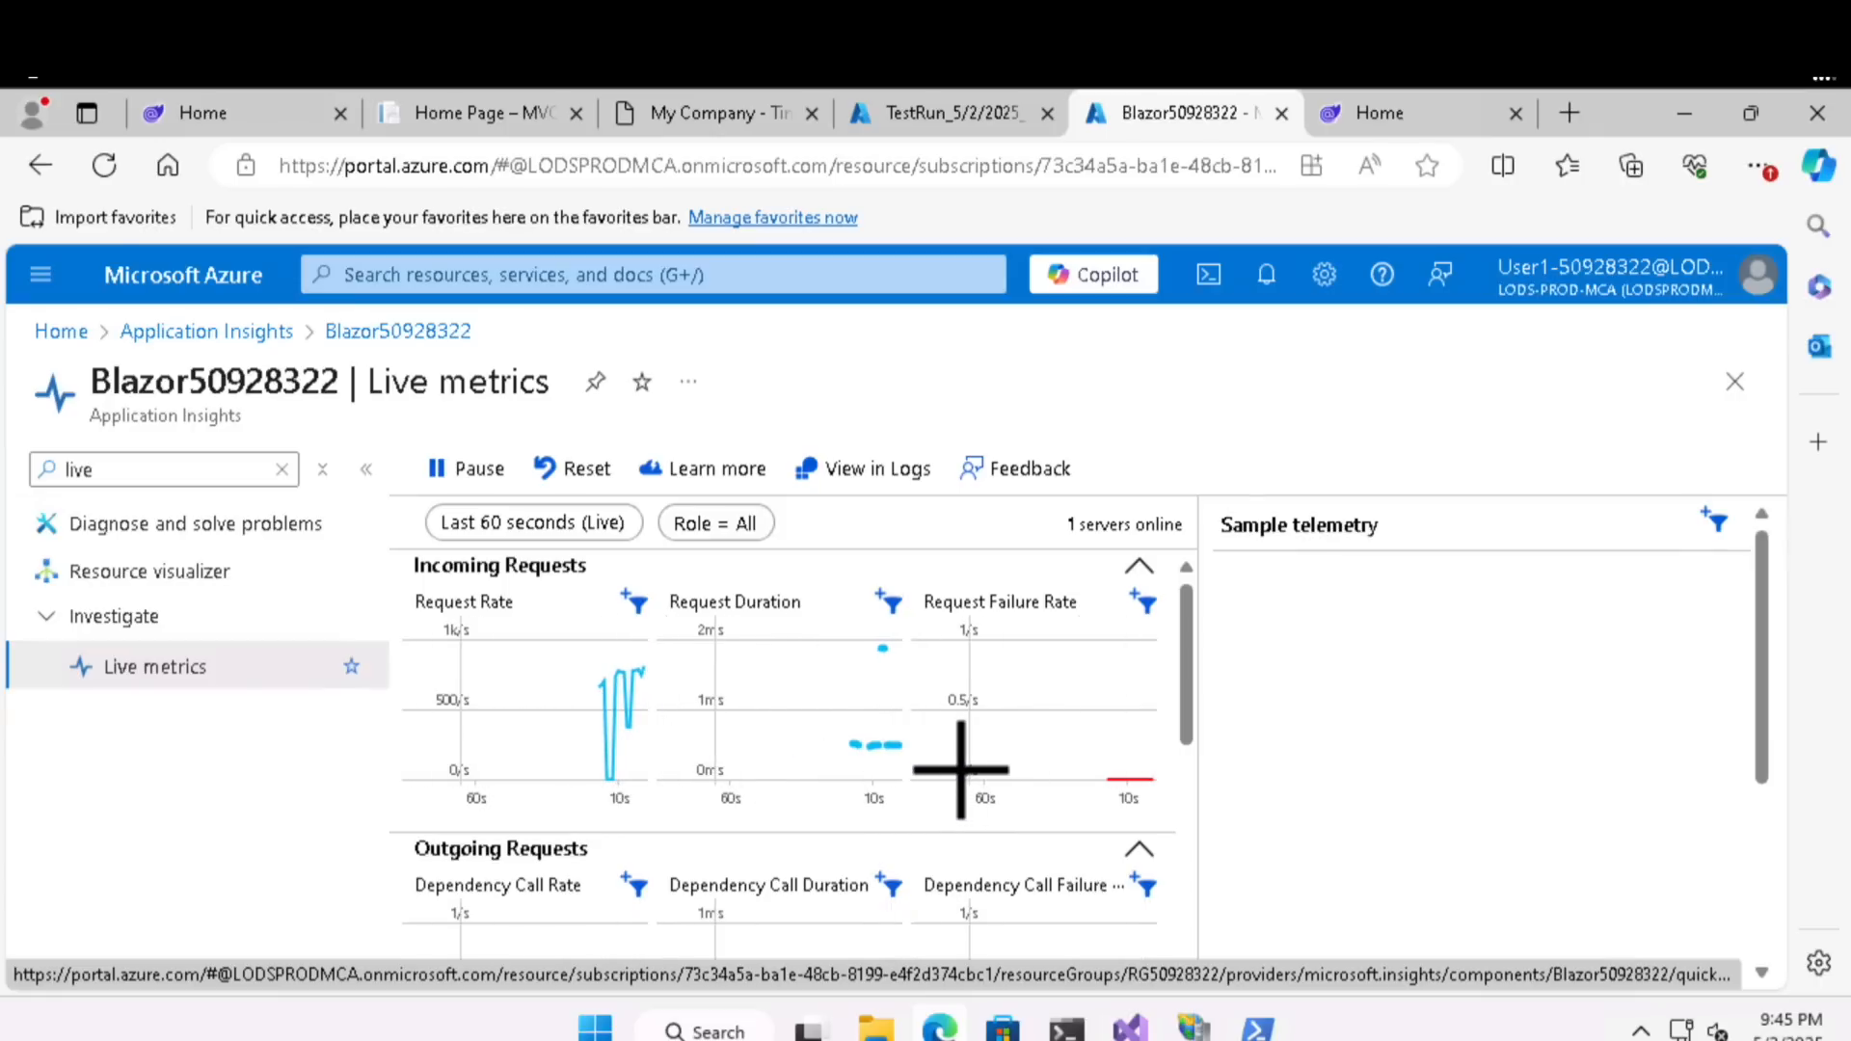
- Return to the running load test and examine its engine health: CPU, memory, network bytes and virtual users
{"action": "left_click", "coordinate": [955, 112]}
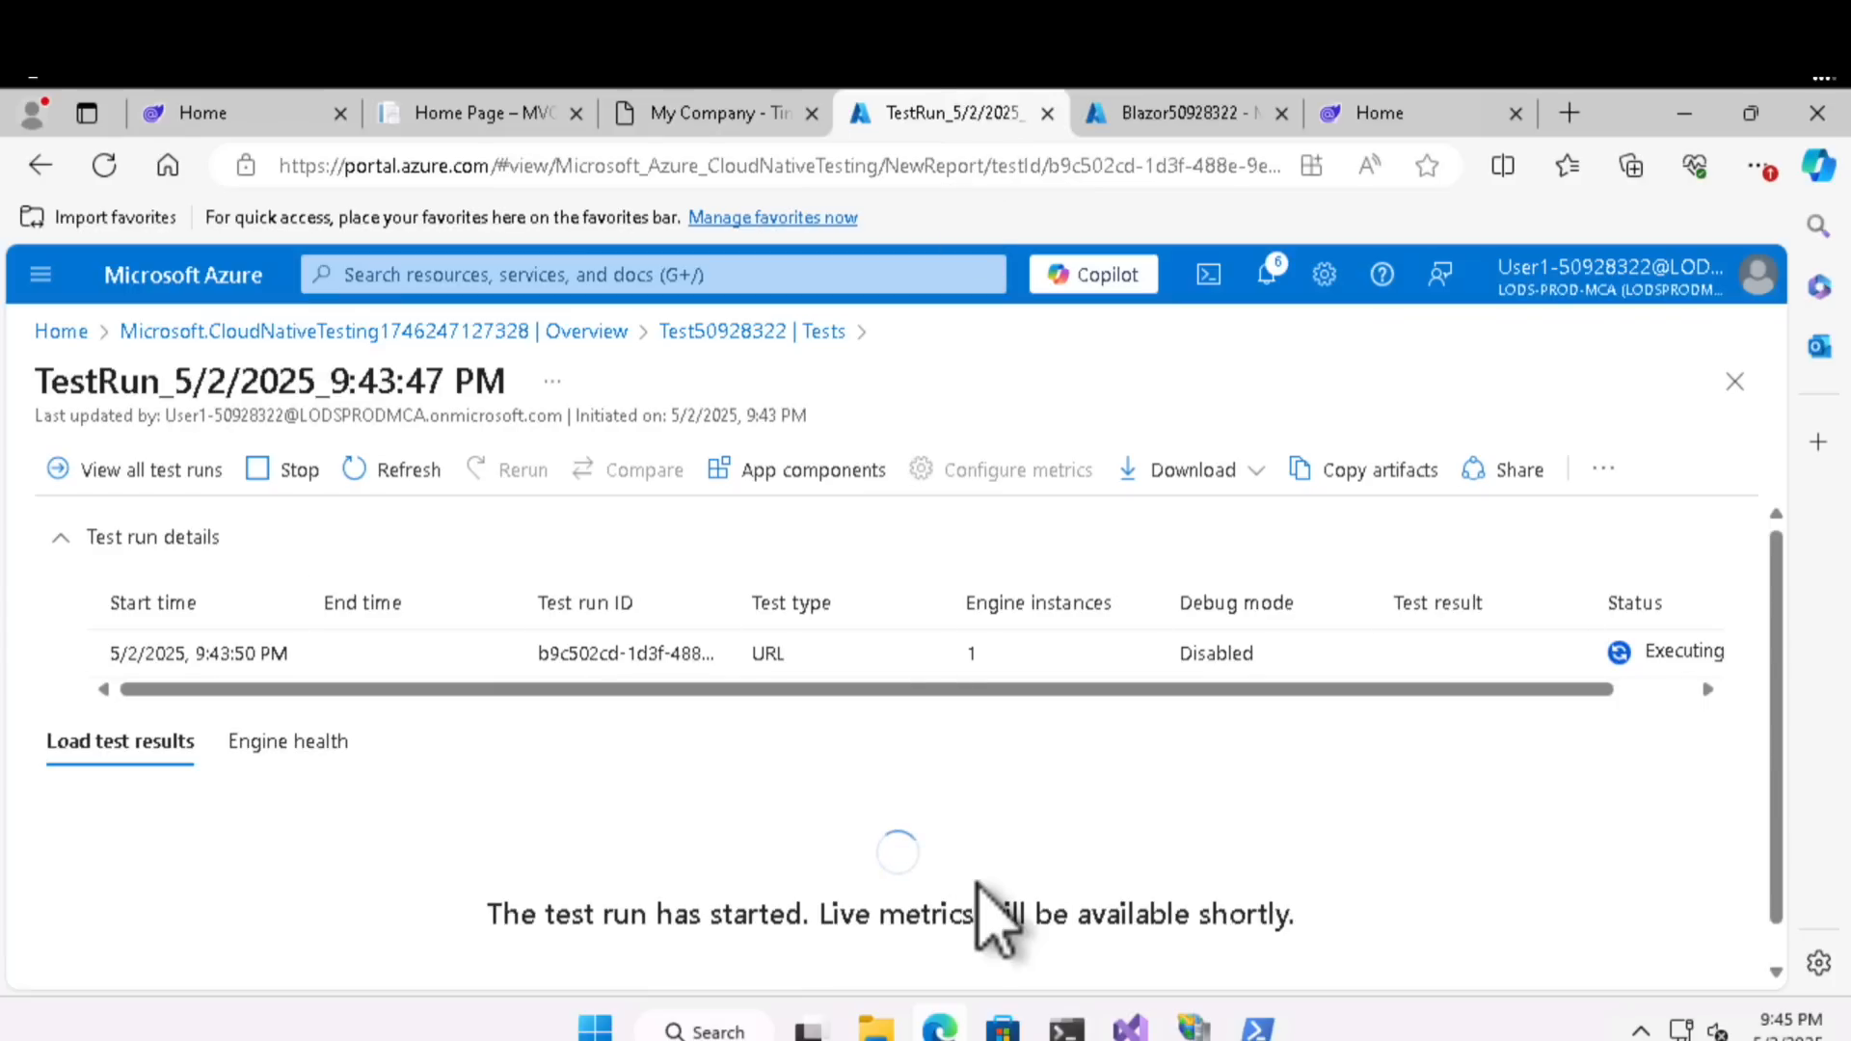
{"action": "scroll", "coordinate": [984, 916], "scroll_direction": "down", "scroll_amount": 1}
{"action": "mouse_move", "coordinate": [1164, 139]}
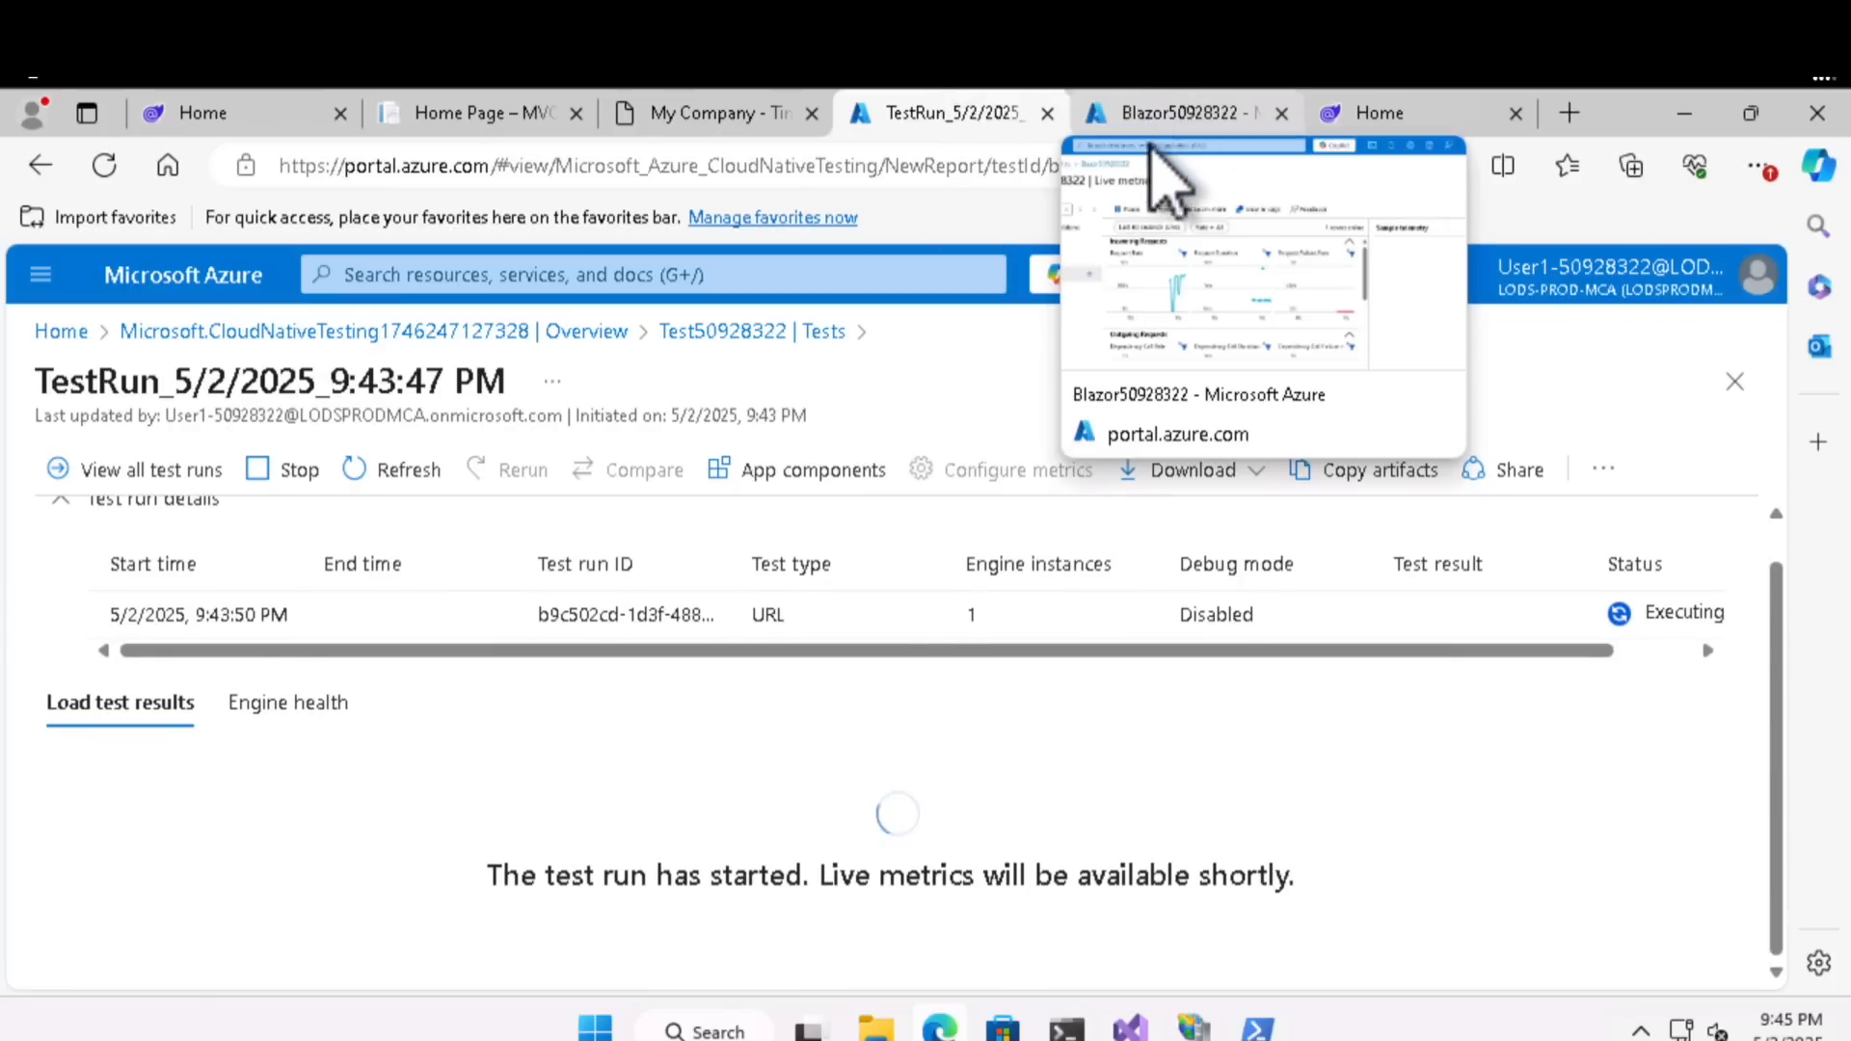
{"action": "left_click", "coordinate": [253, 707]}
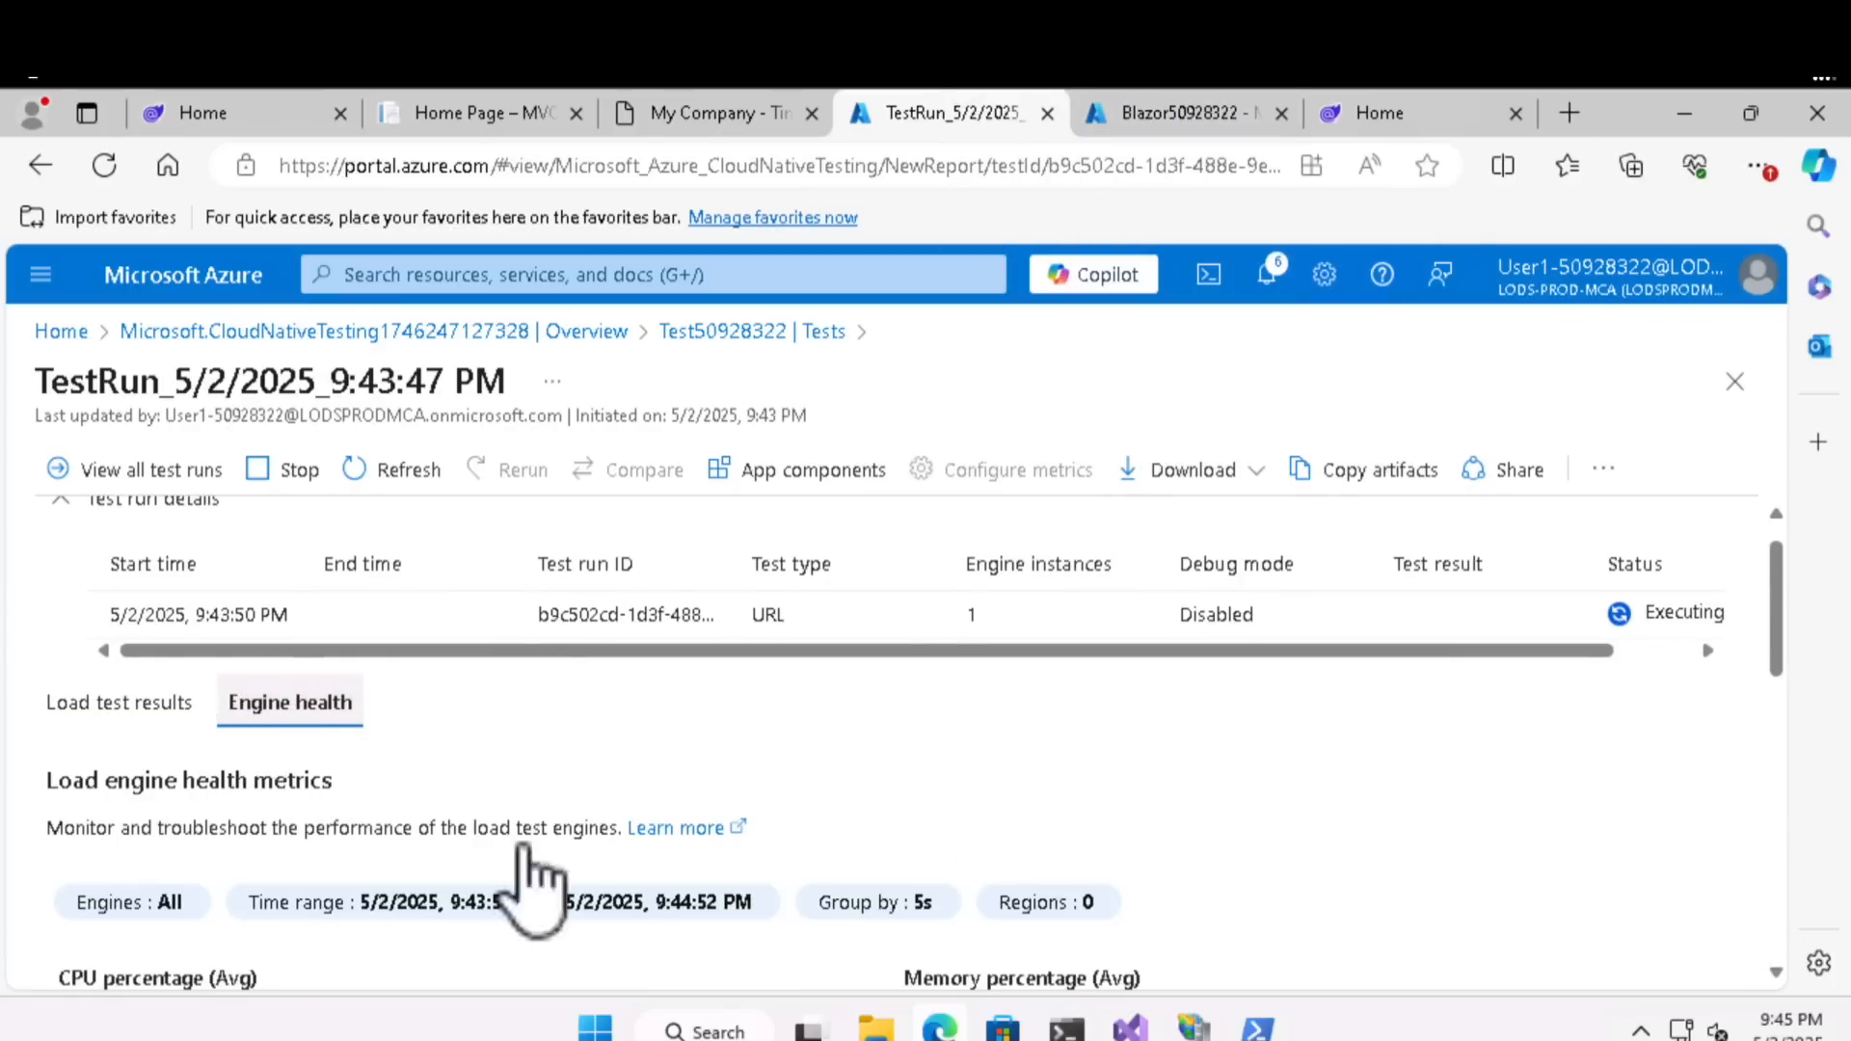
{"action": "scroll", "coordinate": [530, 877], "scroll_direction": "down", "scroll_amount": 7}
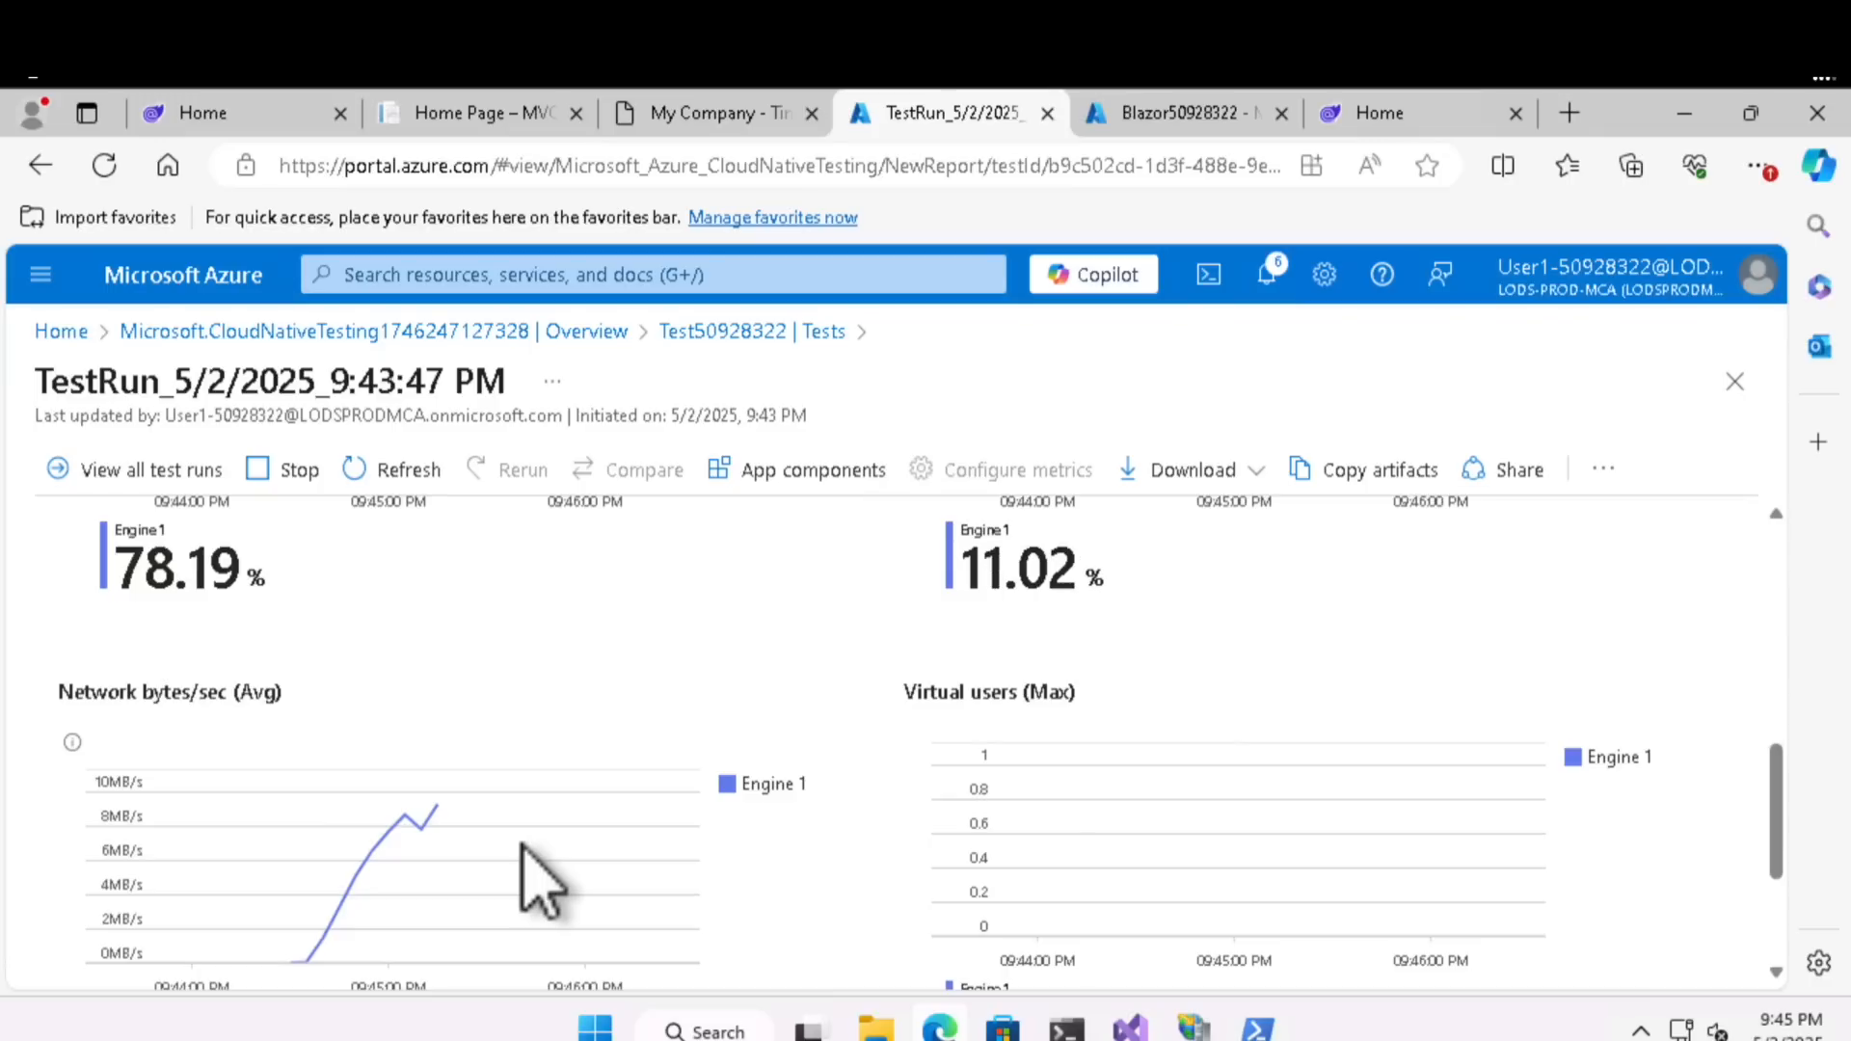
{"action": "scroll", "coordinate": [540, 878], "scroll_direction": "up", "scroll_amount": 3}
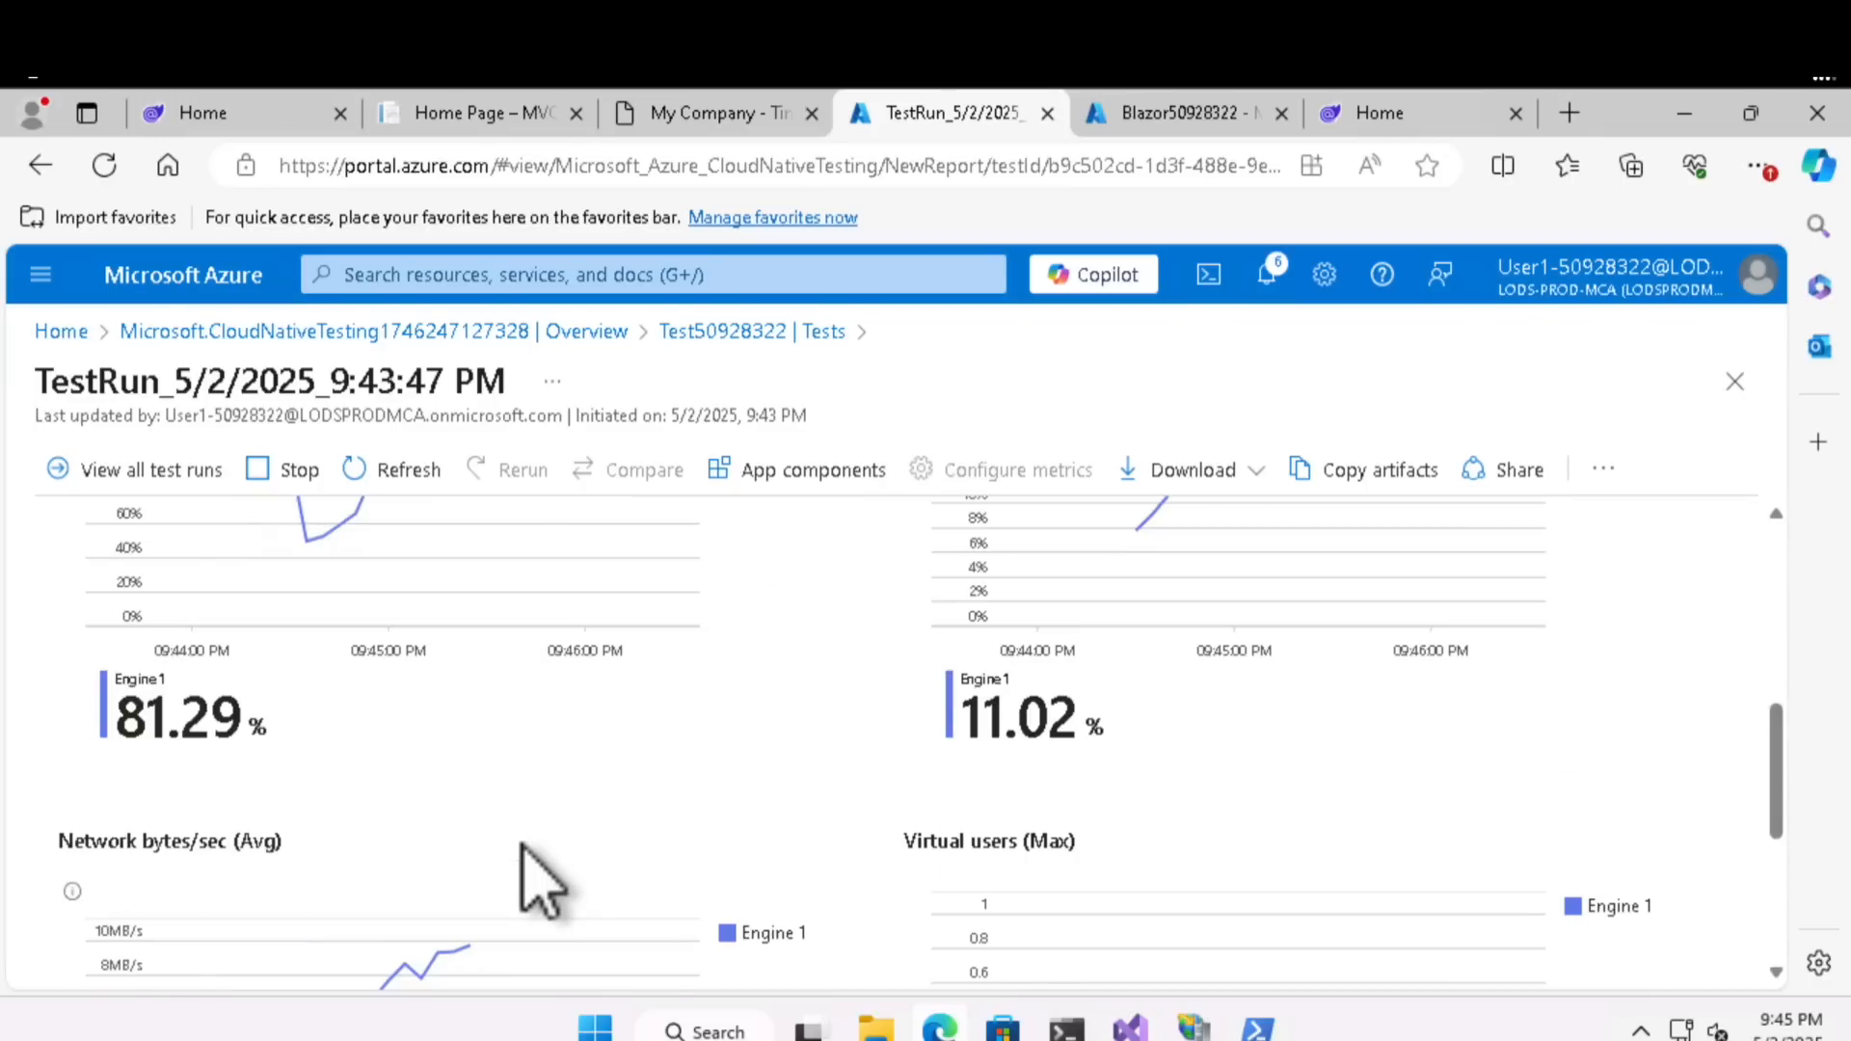
{"action": "scroll", "coordinate": [540, 882], "scroll_direction": "up", "scroll_amount": 3}
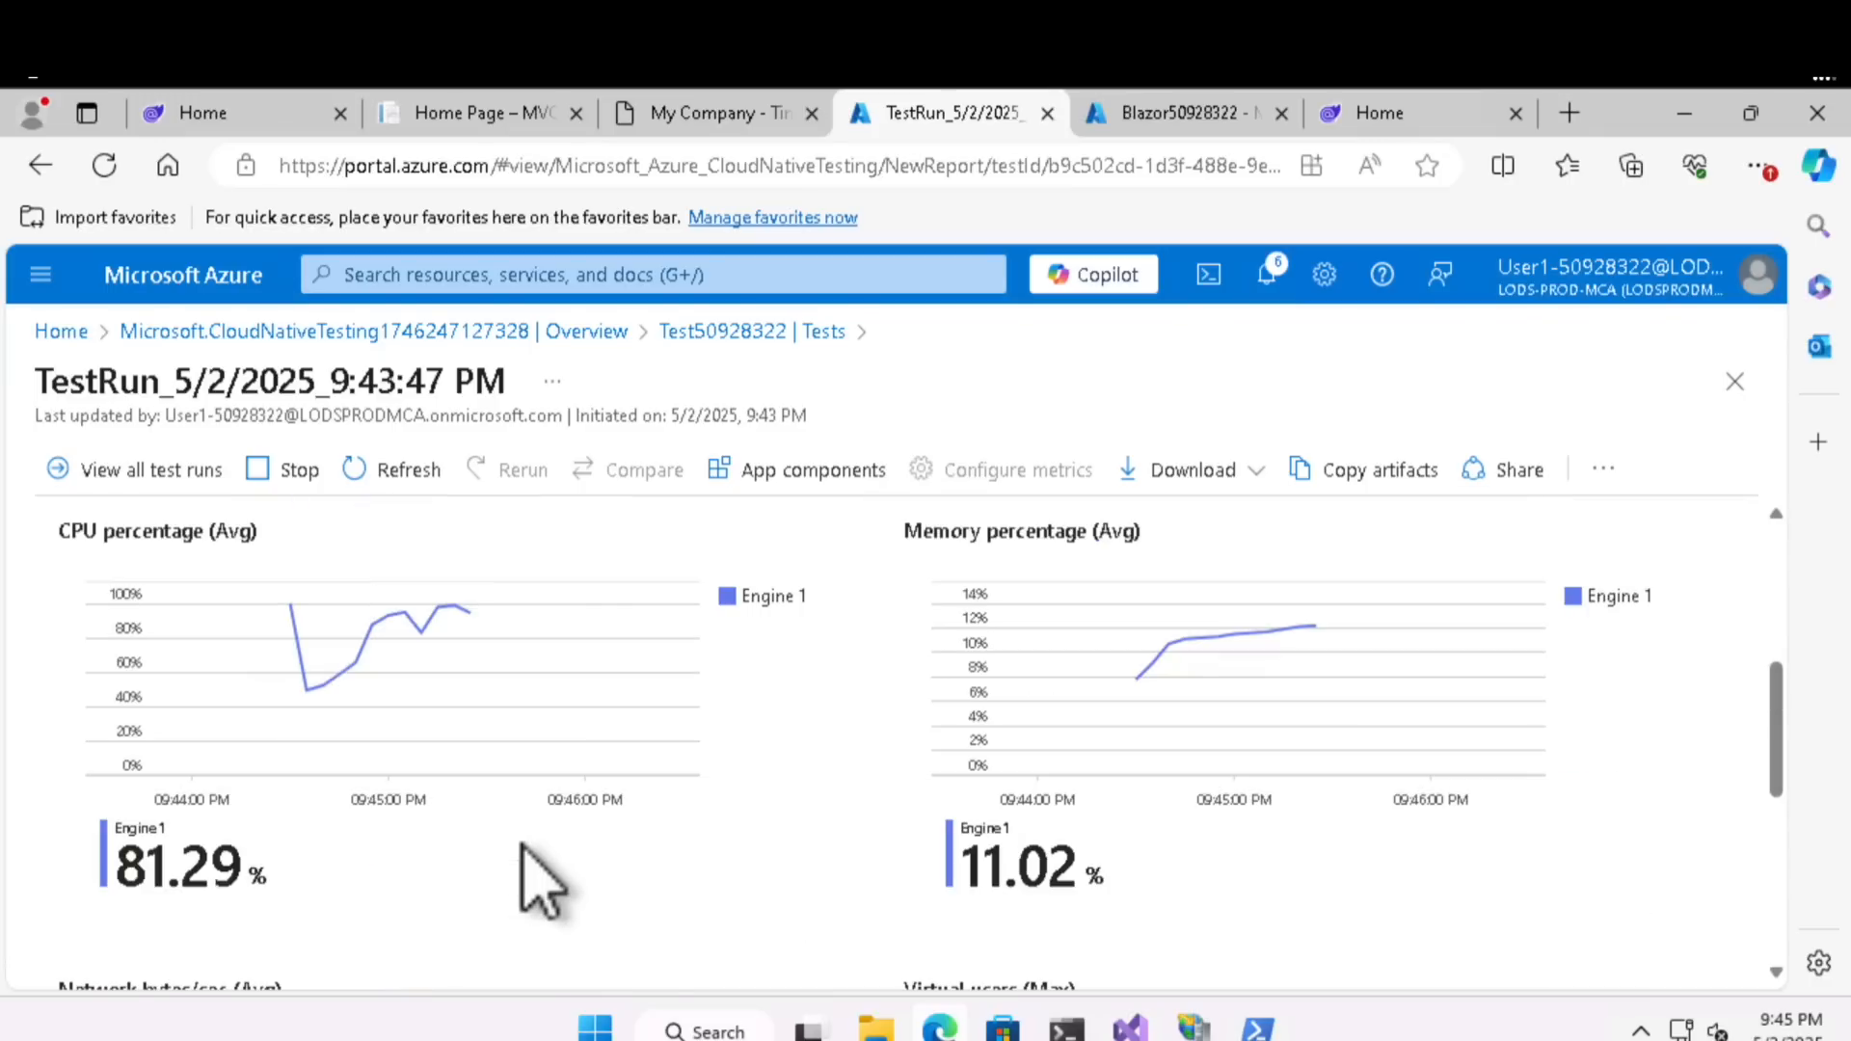
{"action": "scroll", "coordinate": [540, 878], "scroll_direction": "down", "scroll_amount": 9}
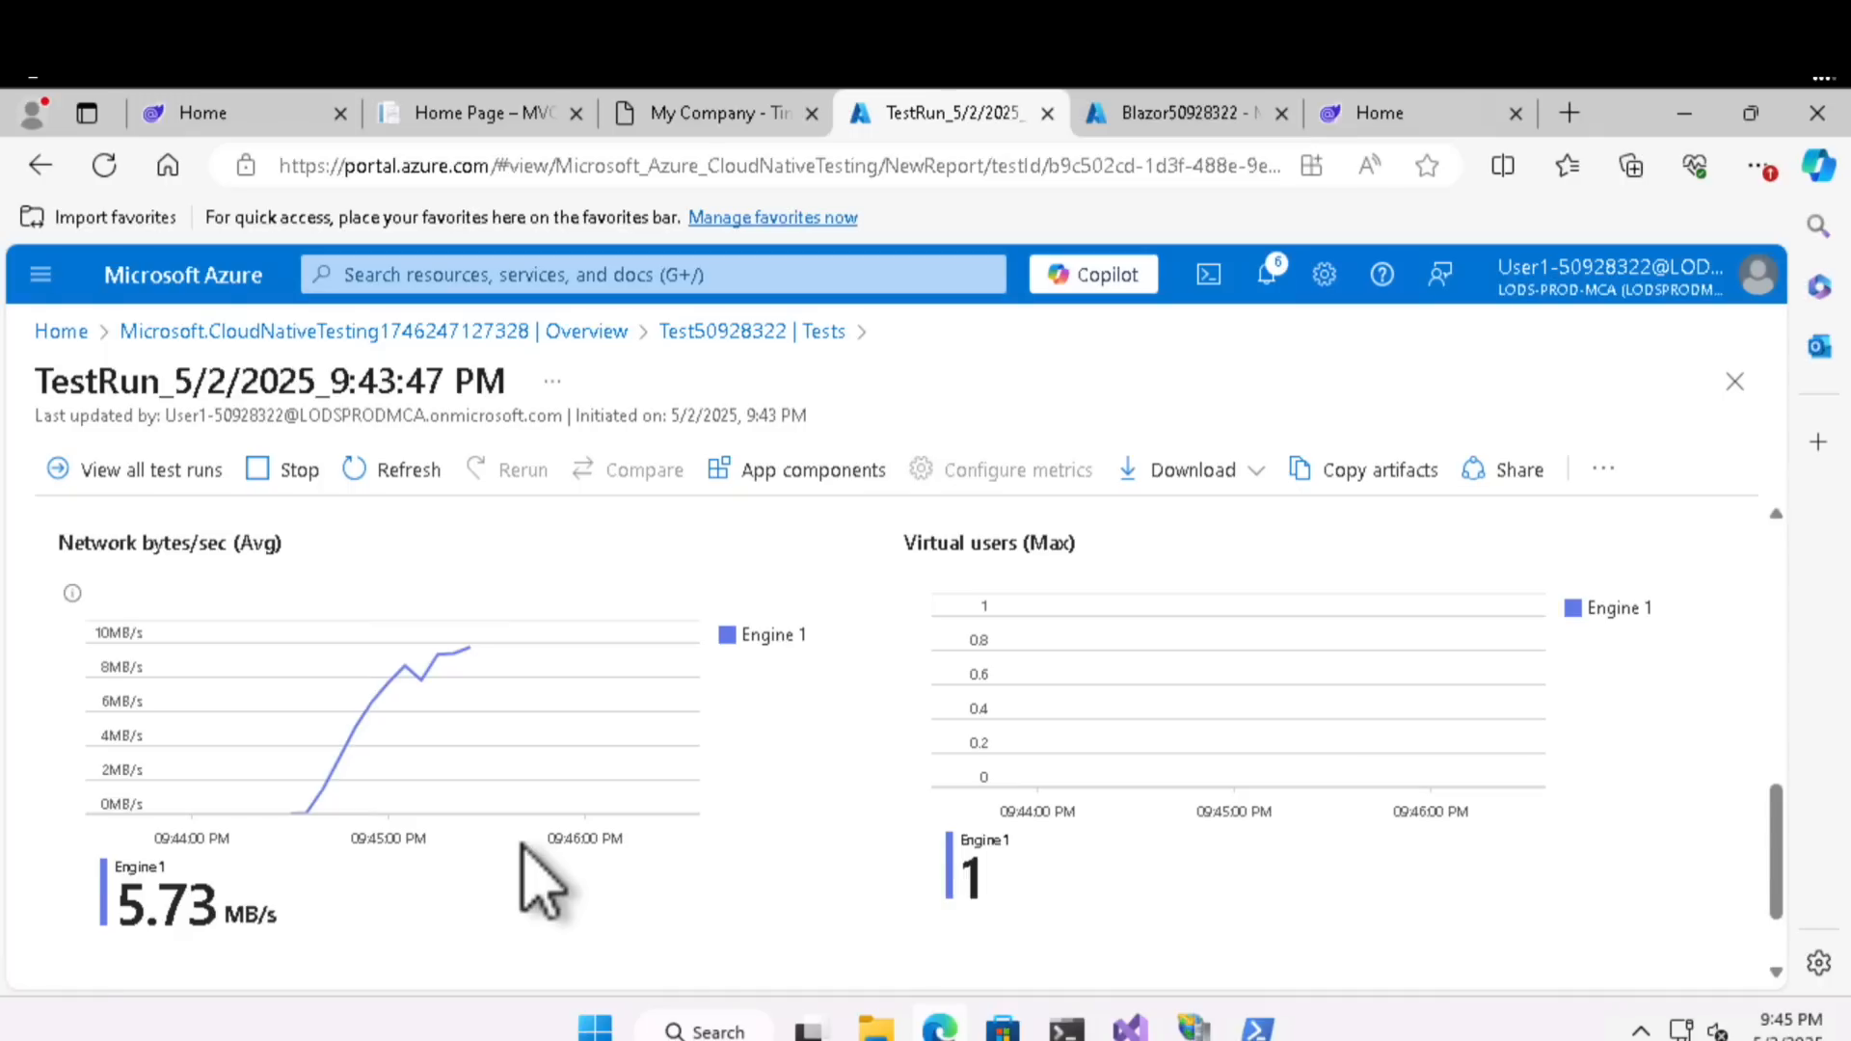
{"action": "scroll", "coordinate": [540, 883], "scroll_direction": "up", "scroll_amount": 15}
{"action": "scroll", "coordinate": [540, 882], "scroll_direction": "down", "scroll_amount": 15}
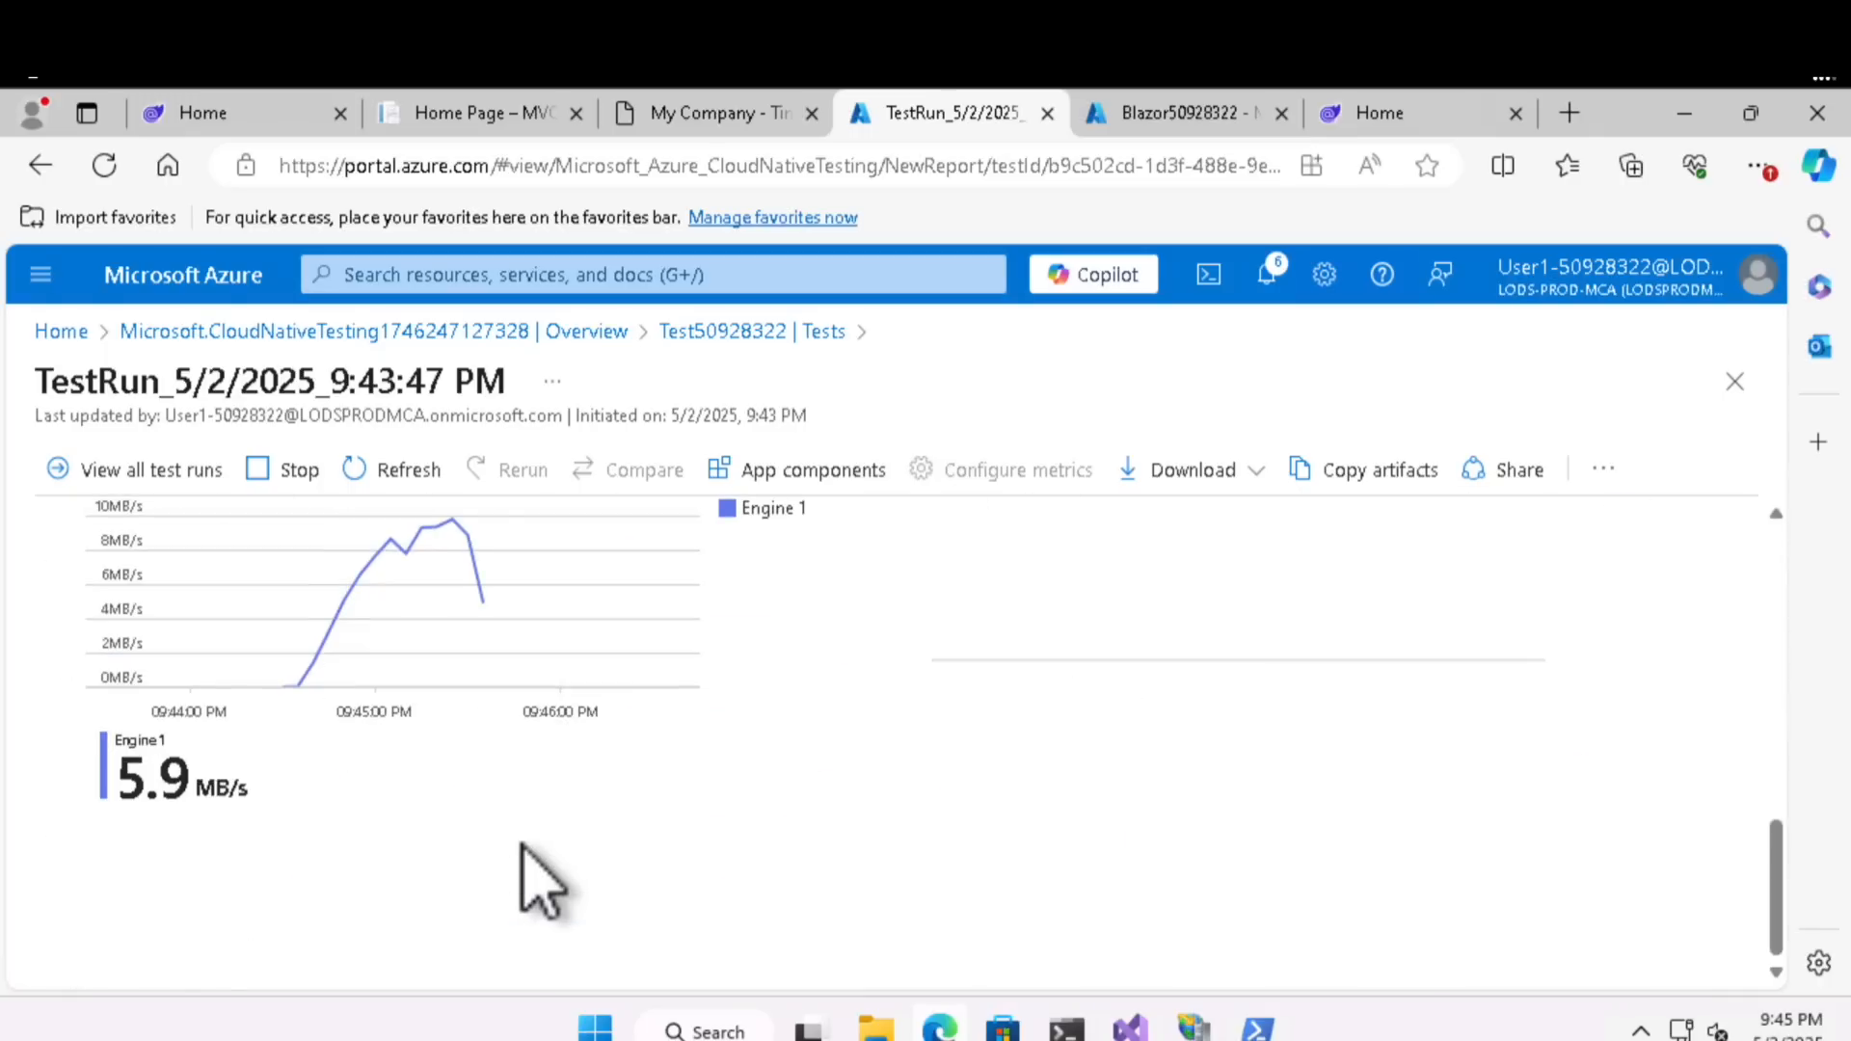
{"action": "scroll", "coordinate": [540, 882], "scroll_direction": "up", "scroll_amount": 11}
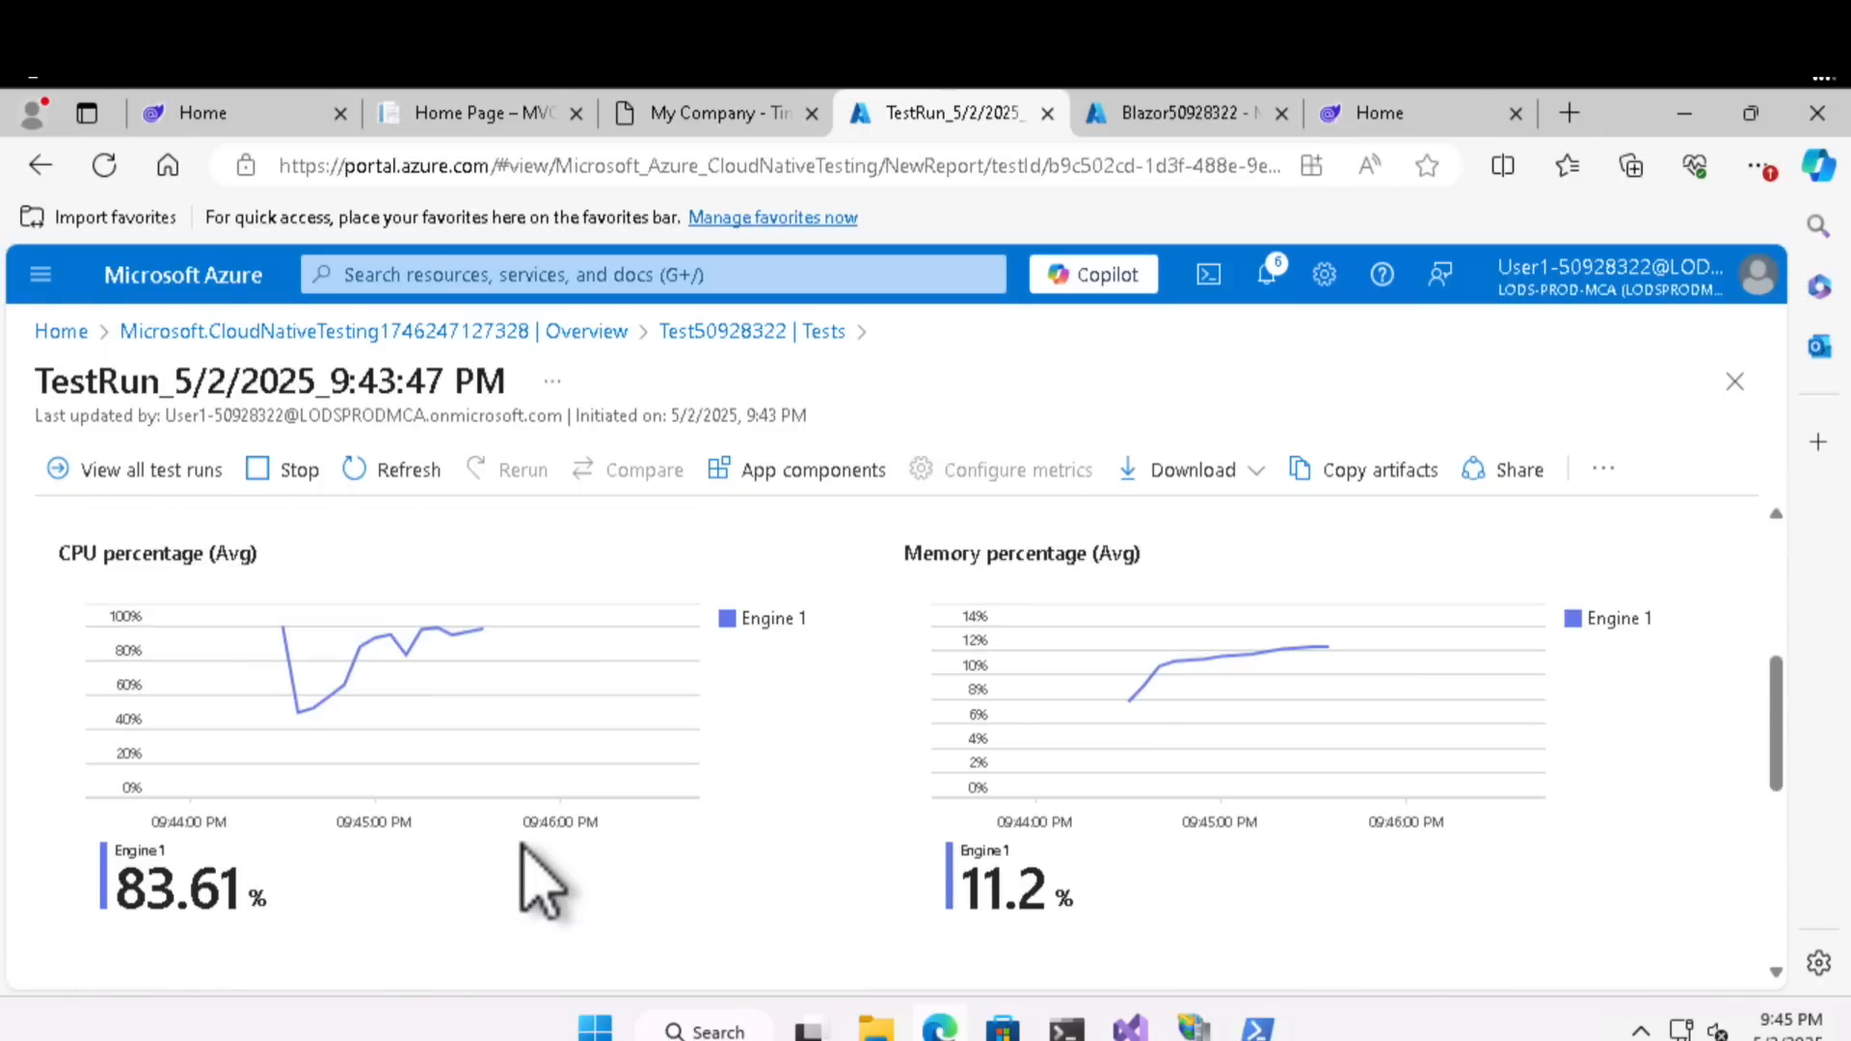
{"action": "scroll", "coordinate": [540, 882], "scroll_direction": "down", "scroll_amount": 3}
{"action": "scroll", "coordinate": [540, 882], "scroll_direction": "down", "scroll_amount": 3}
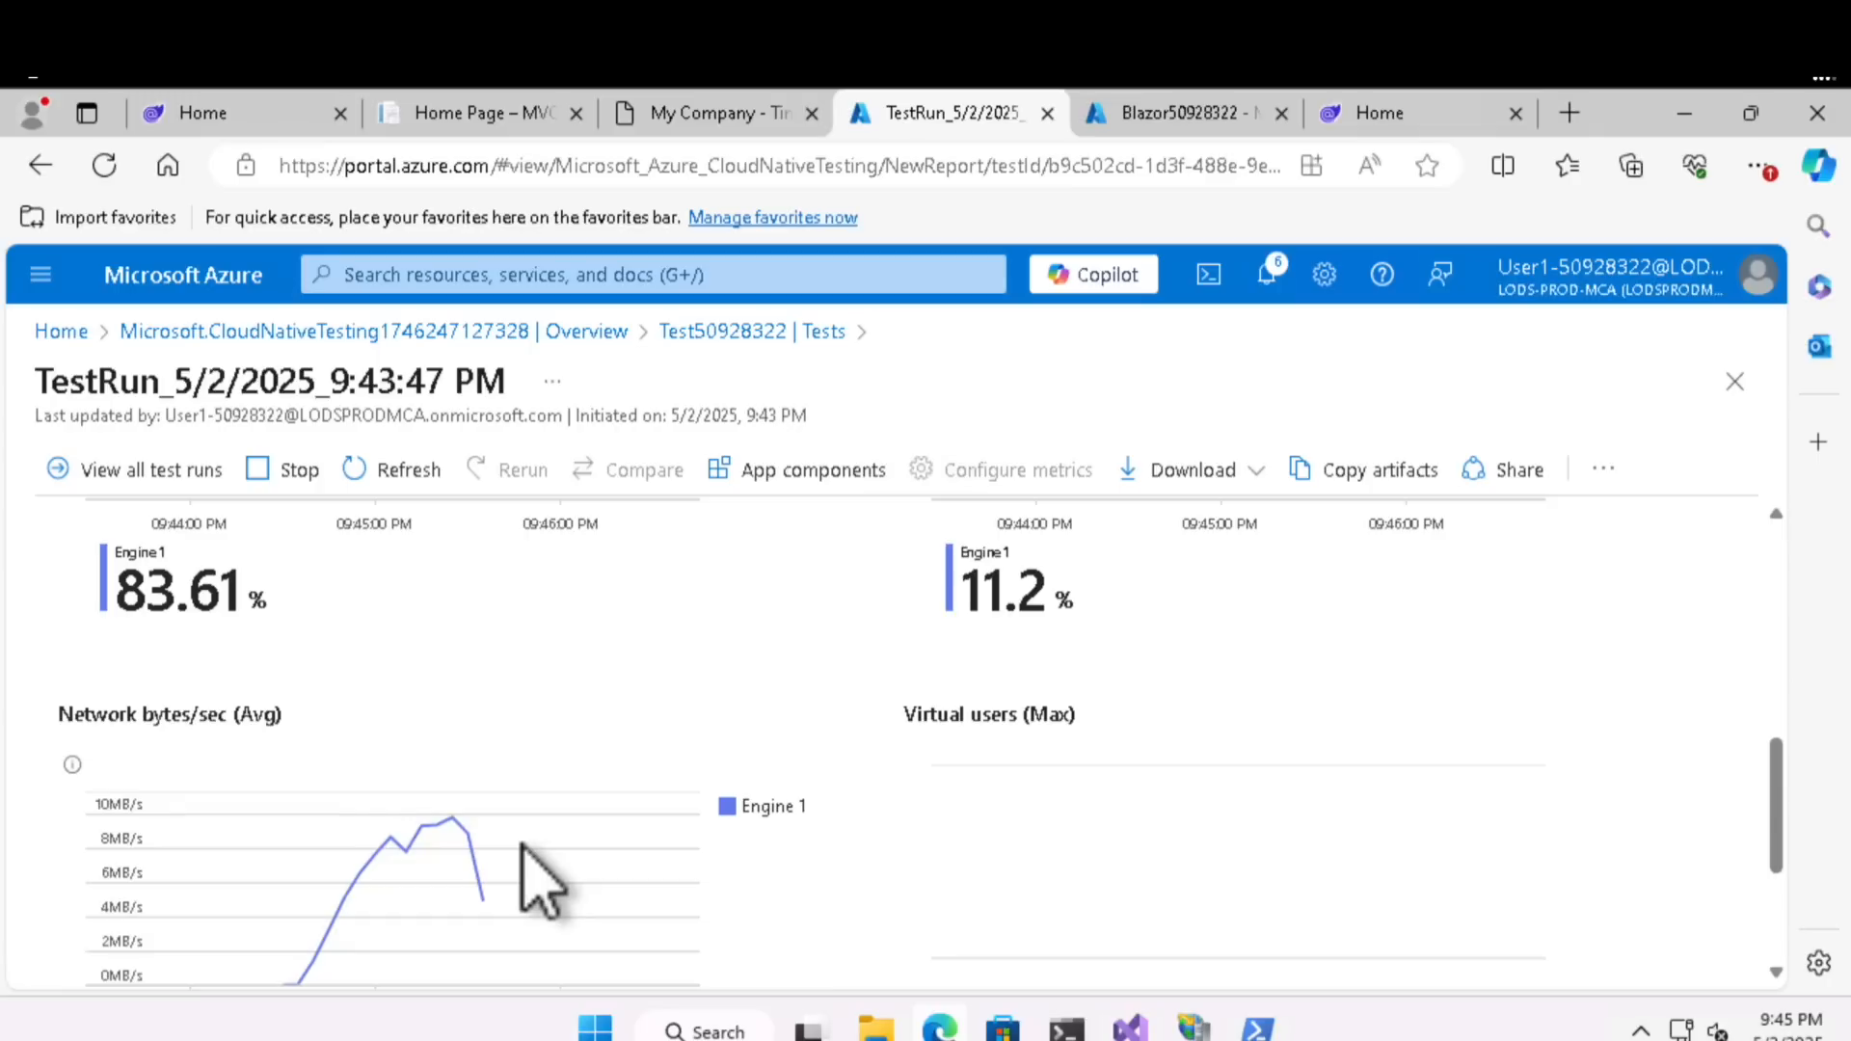
{"action": "scroll", "coordinate": [540, 882], "scroll_direction": "up", "scroll_amount": 10}
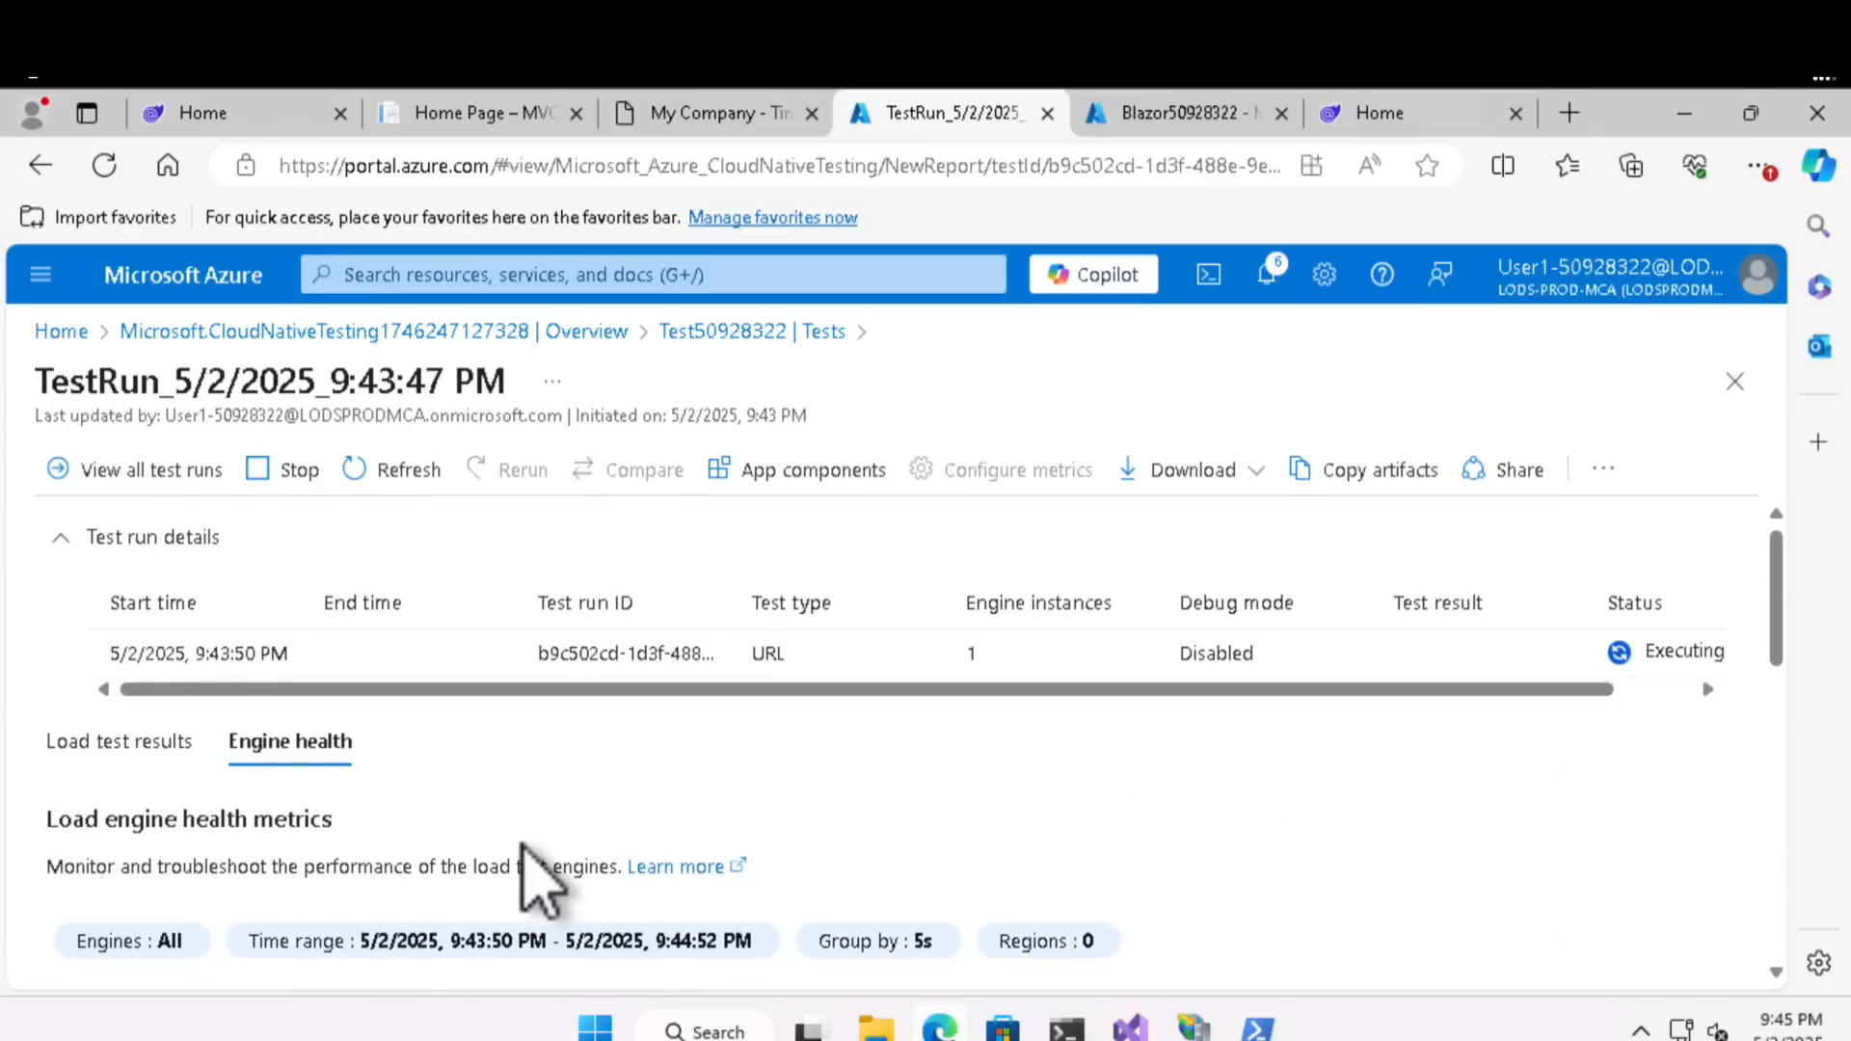
{"action": "scroll", "coordinate": [540, 882], "scroll_direction": "down", "scroll_amount": 3}
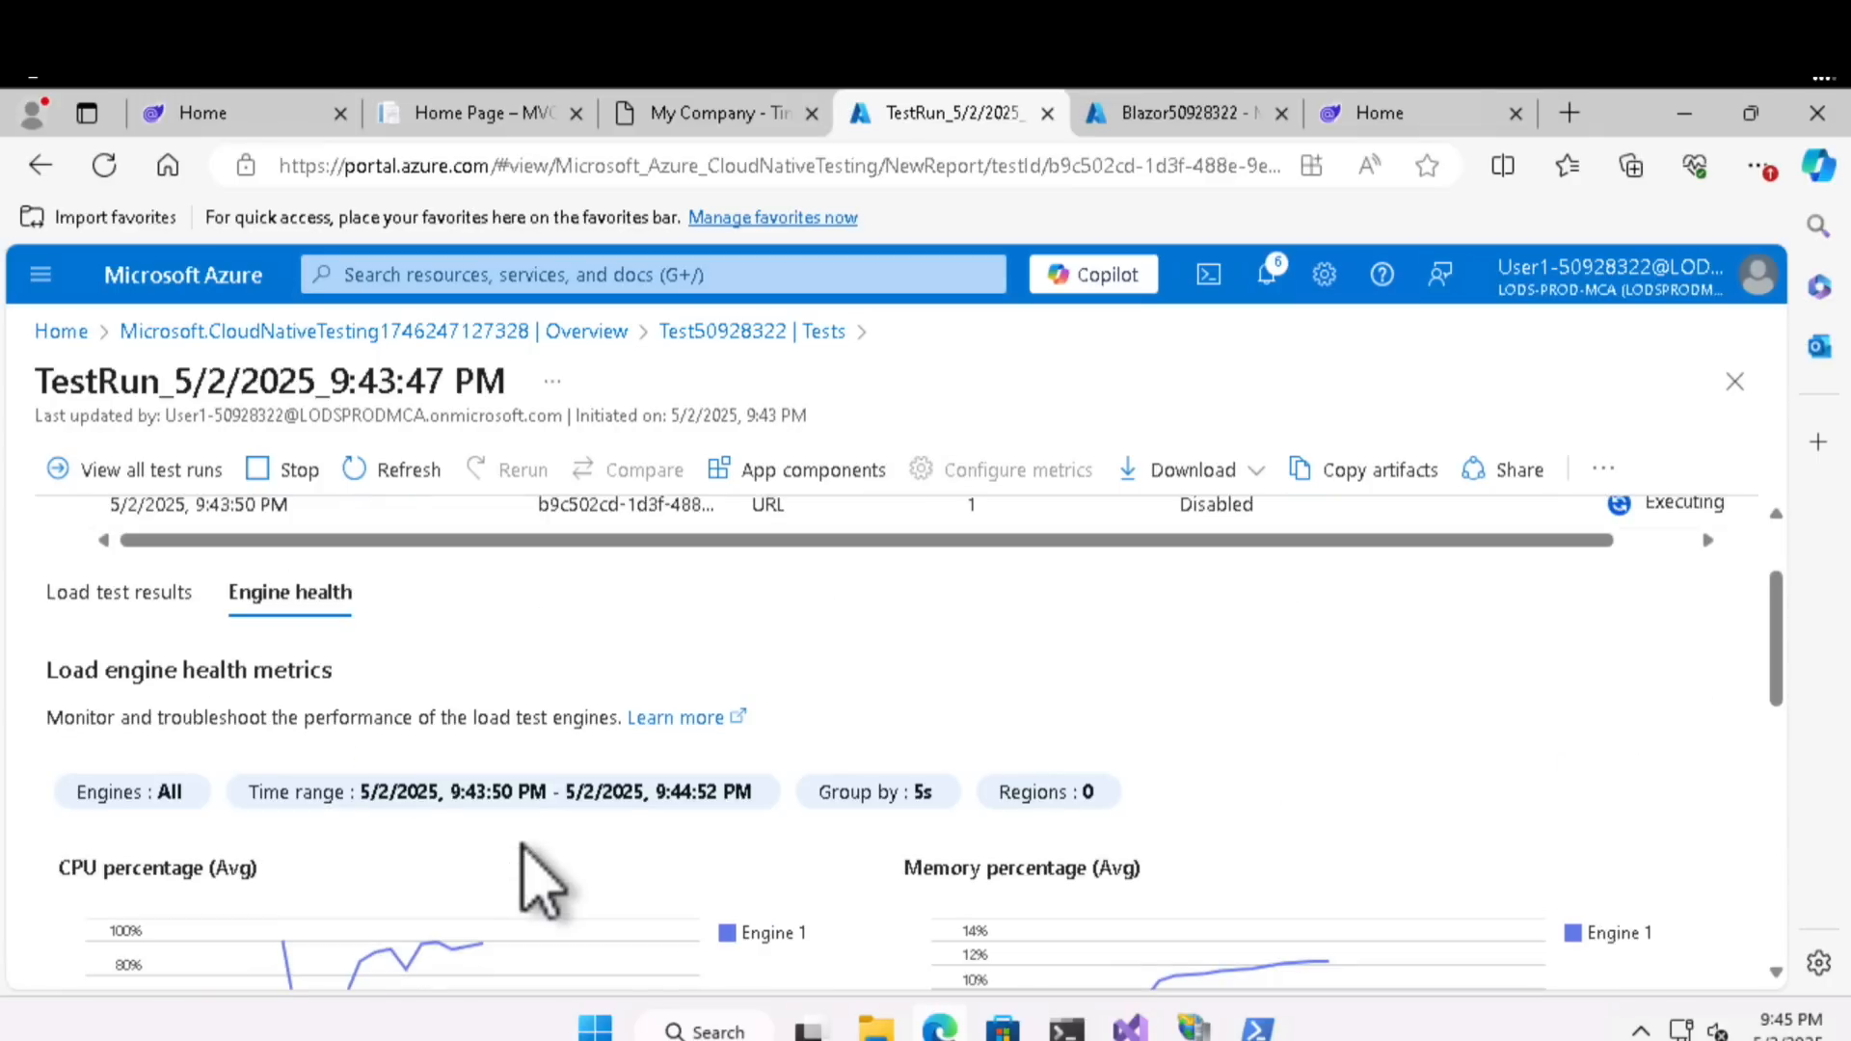
- View the test run's client-side load test results and go back to the Blazor50928322 live metrics
{"action": "left_click", "coordinate": [153, 592]}
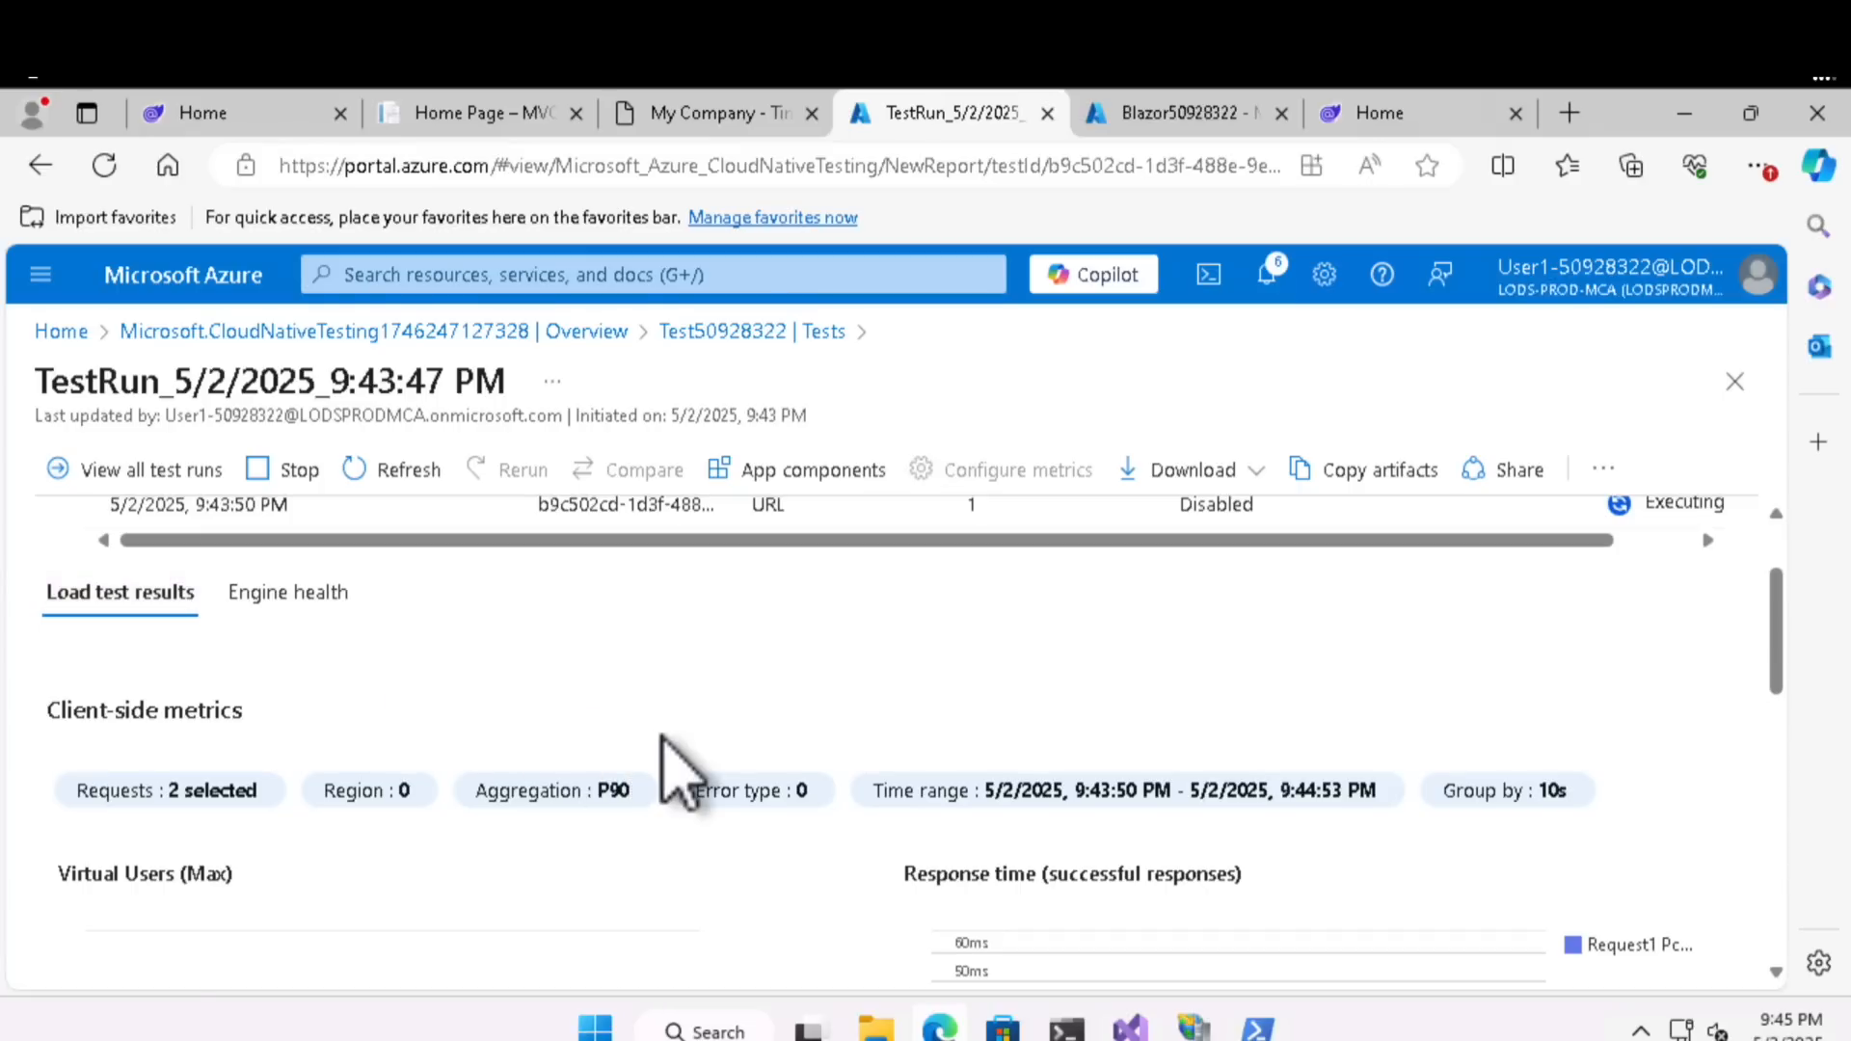
{"action": "scroll", "coordinate": [682, 772], "scroll_direction": "down", "scroll_amount": 3}
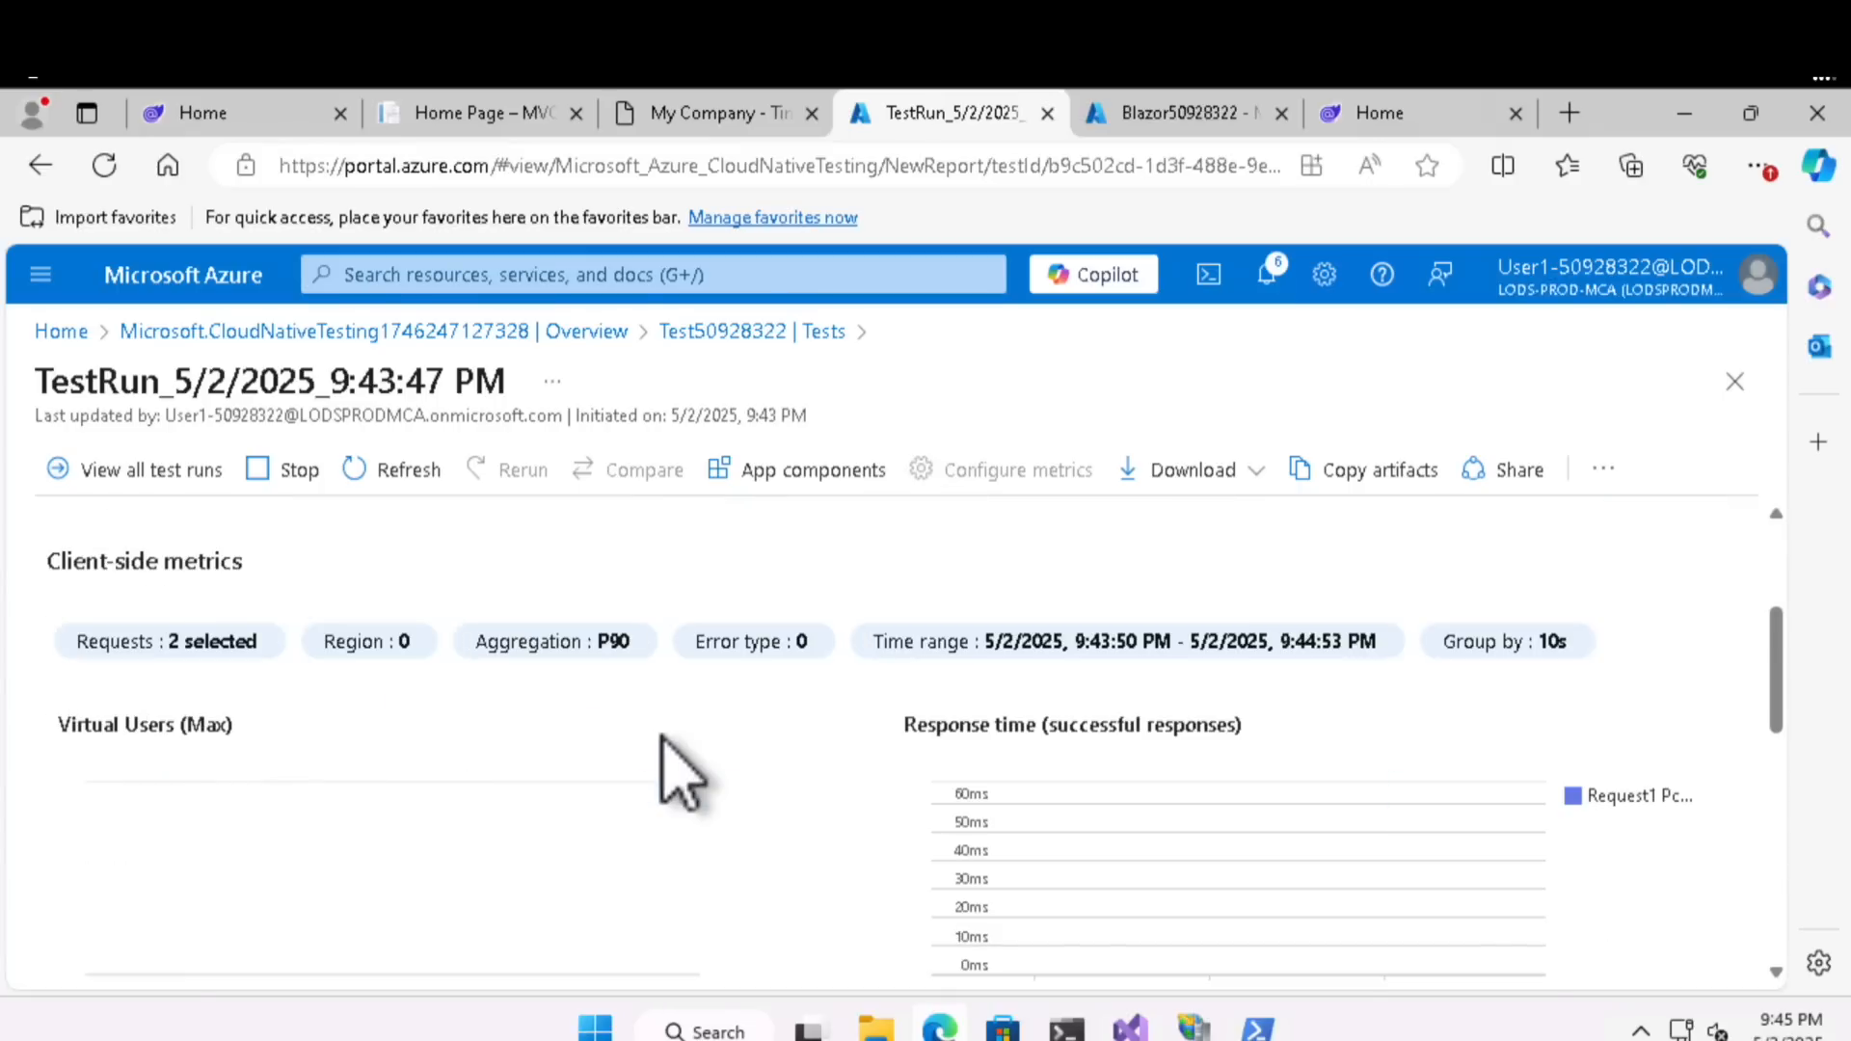
{"action": "left_click", "coordinate": [1188, 114]}
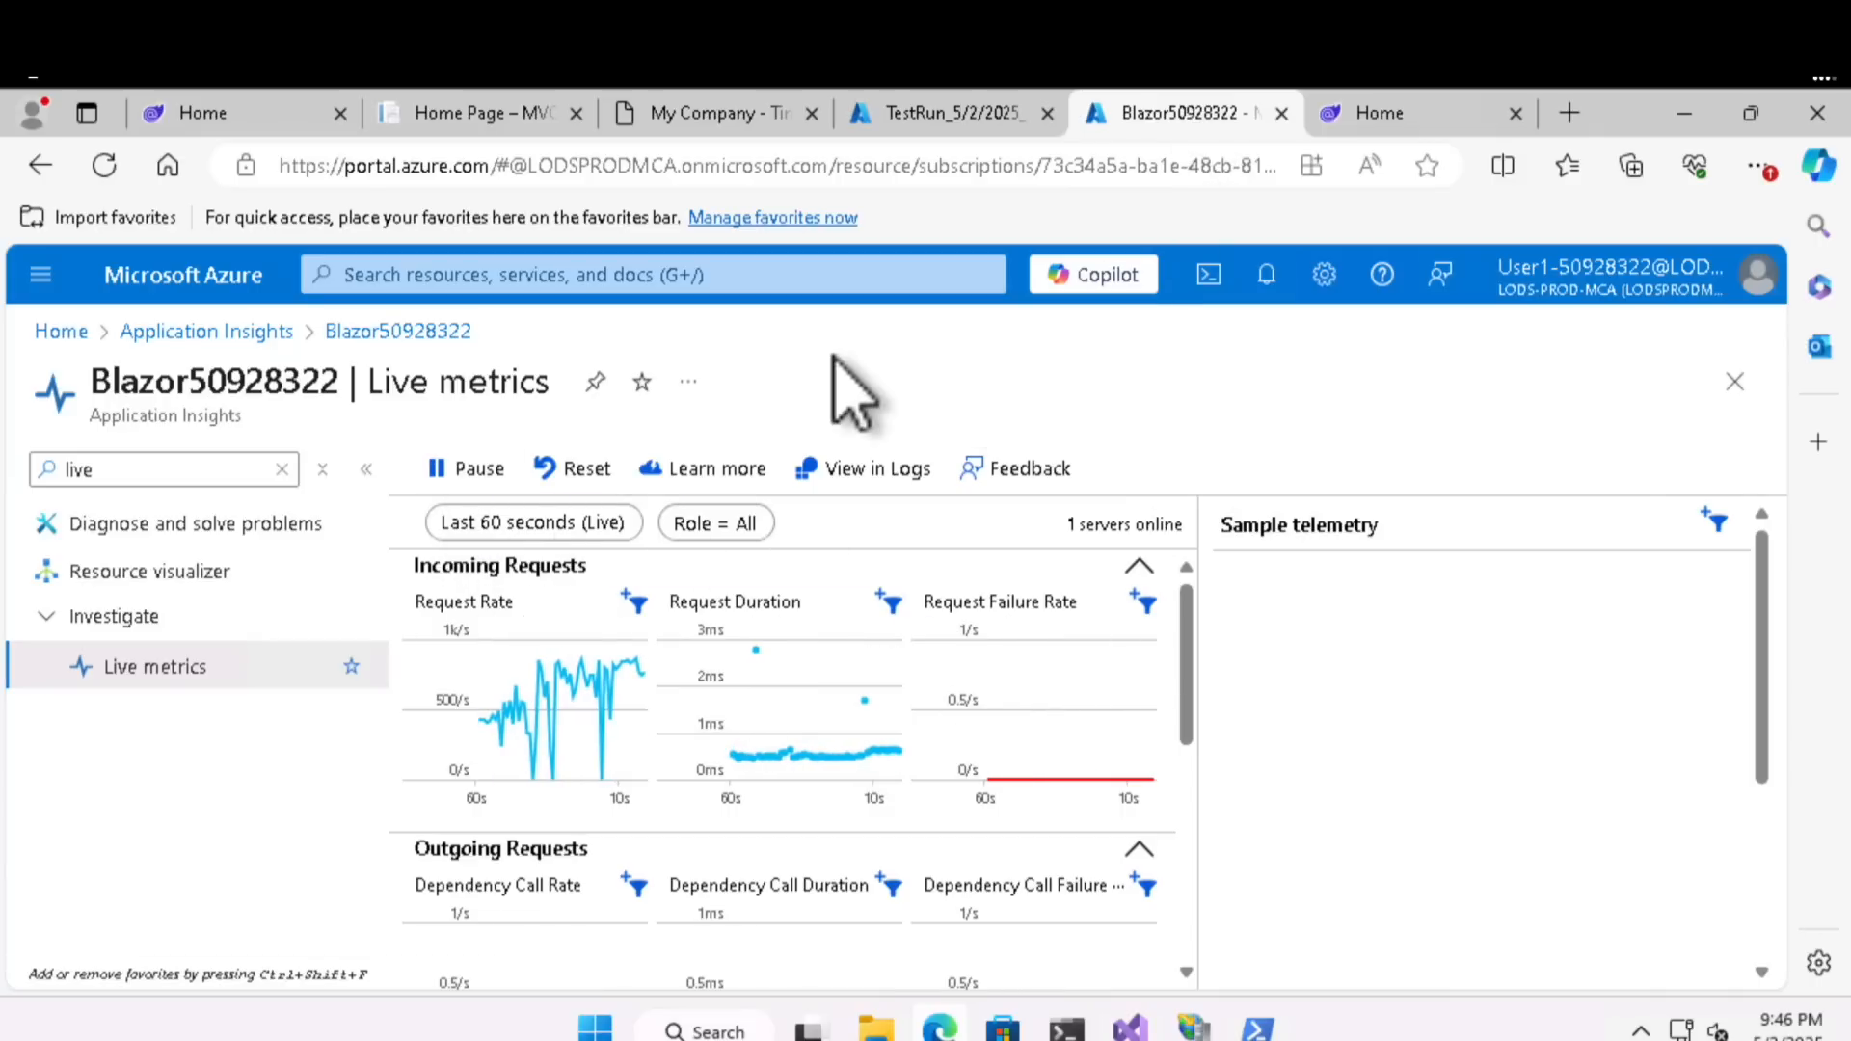
- Duplicate the live metrics browser tab and open Logs for Blazor50928322 in the copy
{"action": "right_click", "coordinate": [1186, 114]}
{"action": "key", "text": "Escape"}
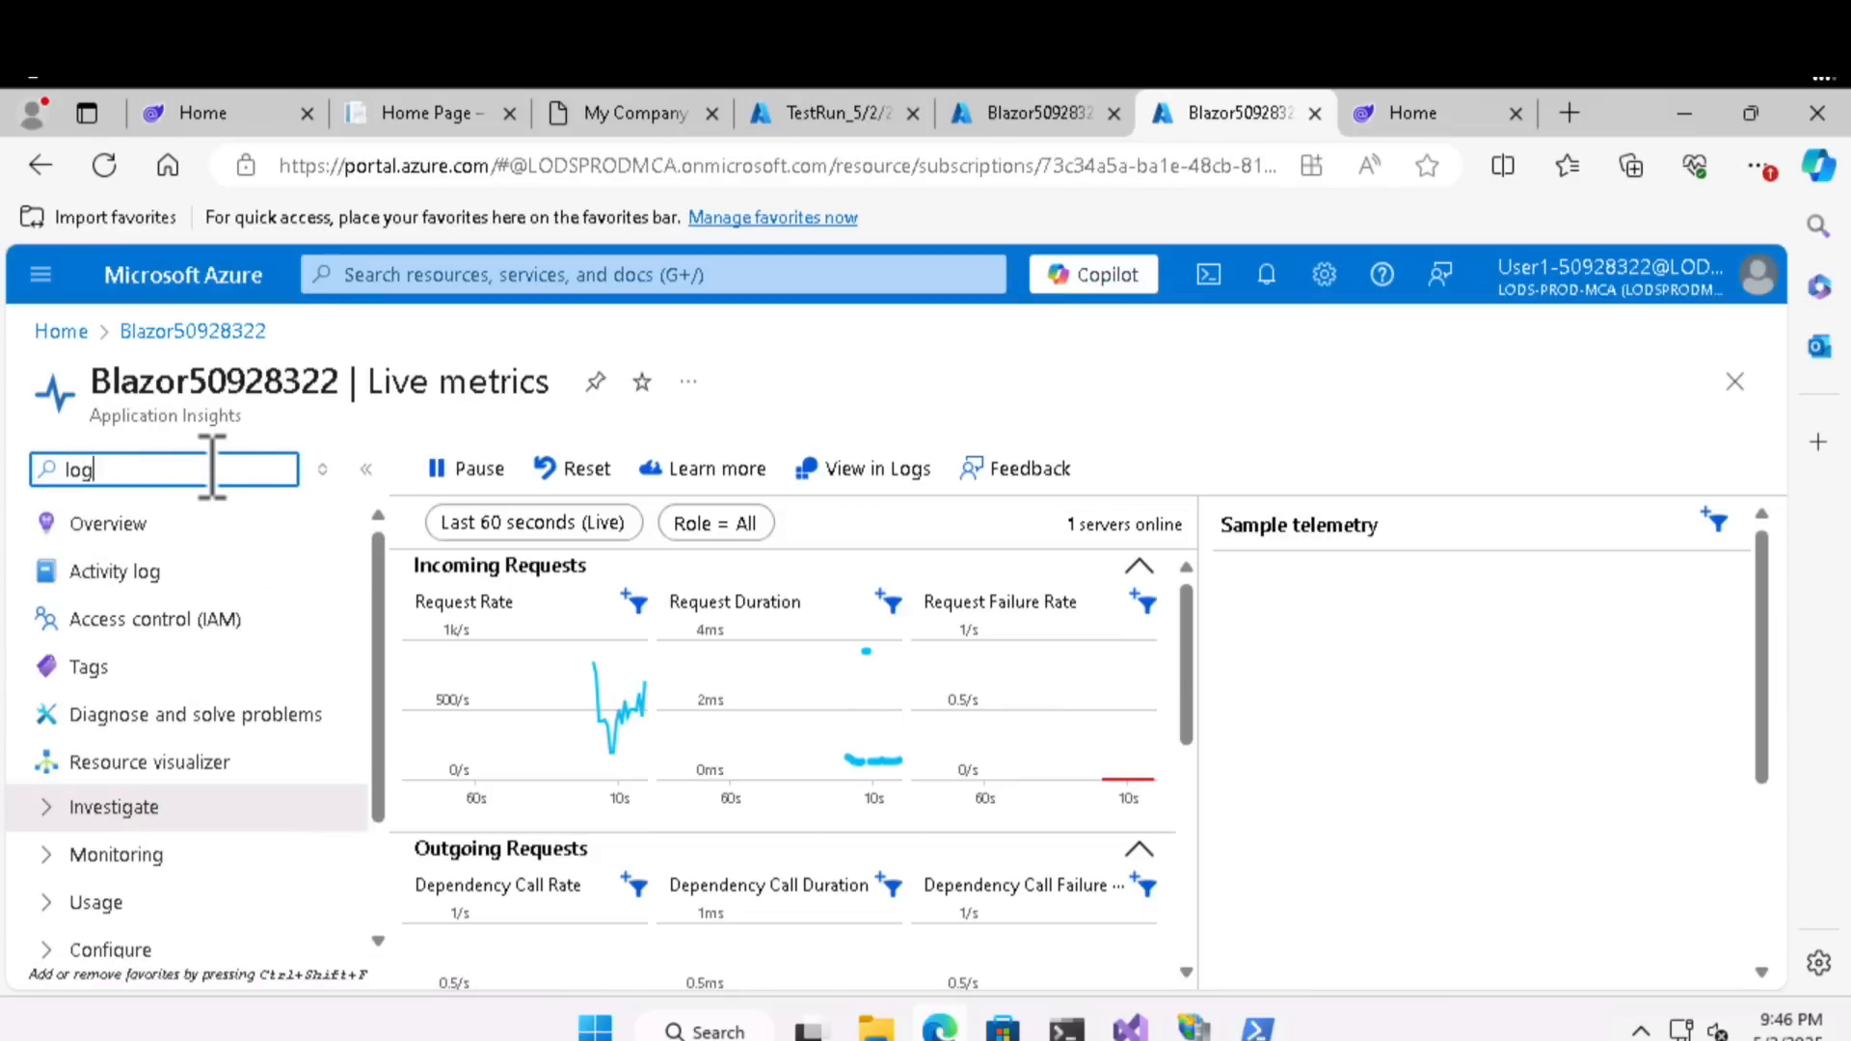
{"action": "type", "text": "s"}
{"action": "left_click", "coordinate": [134, 625]}
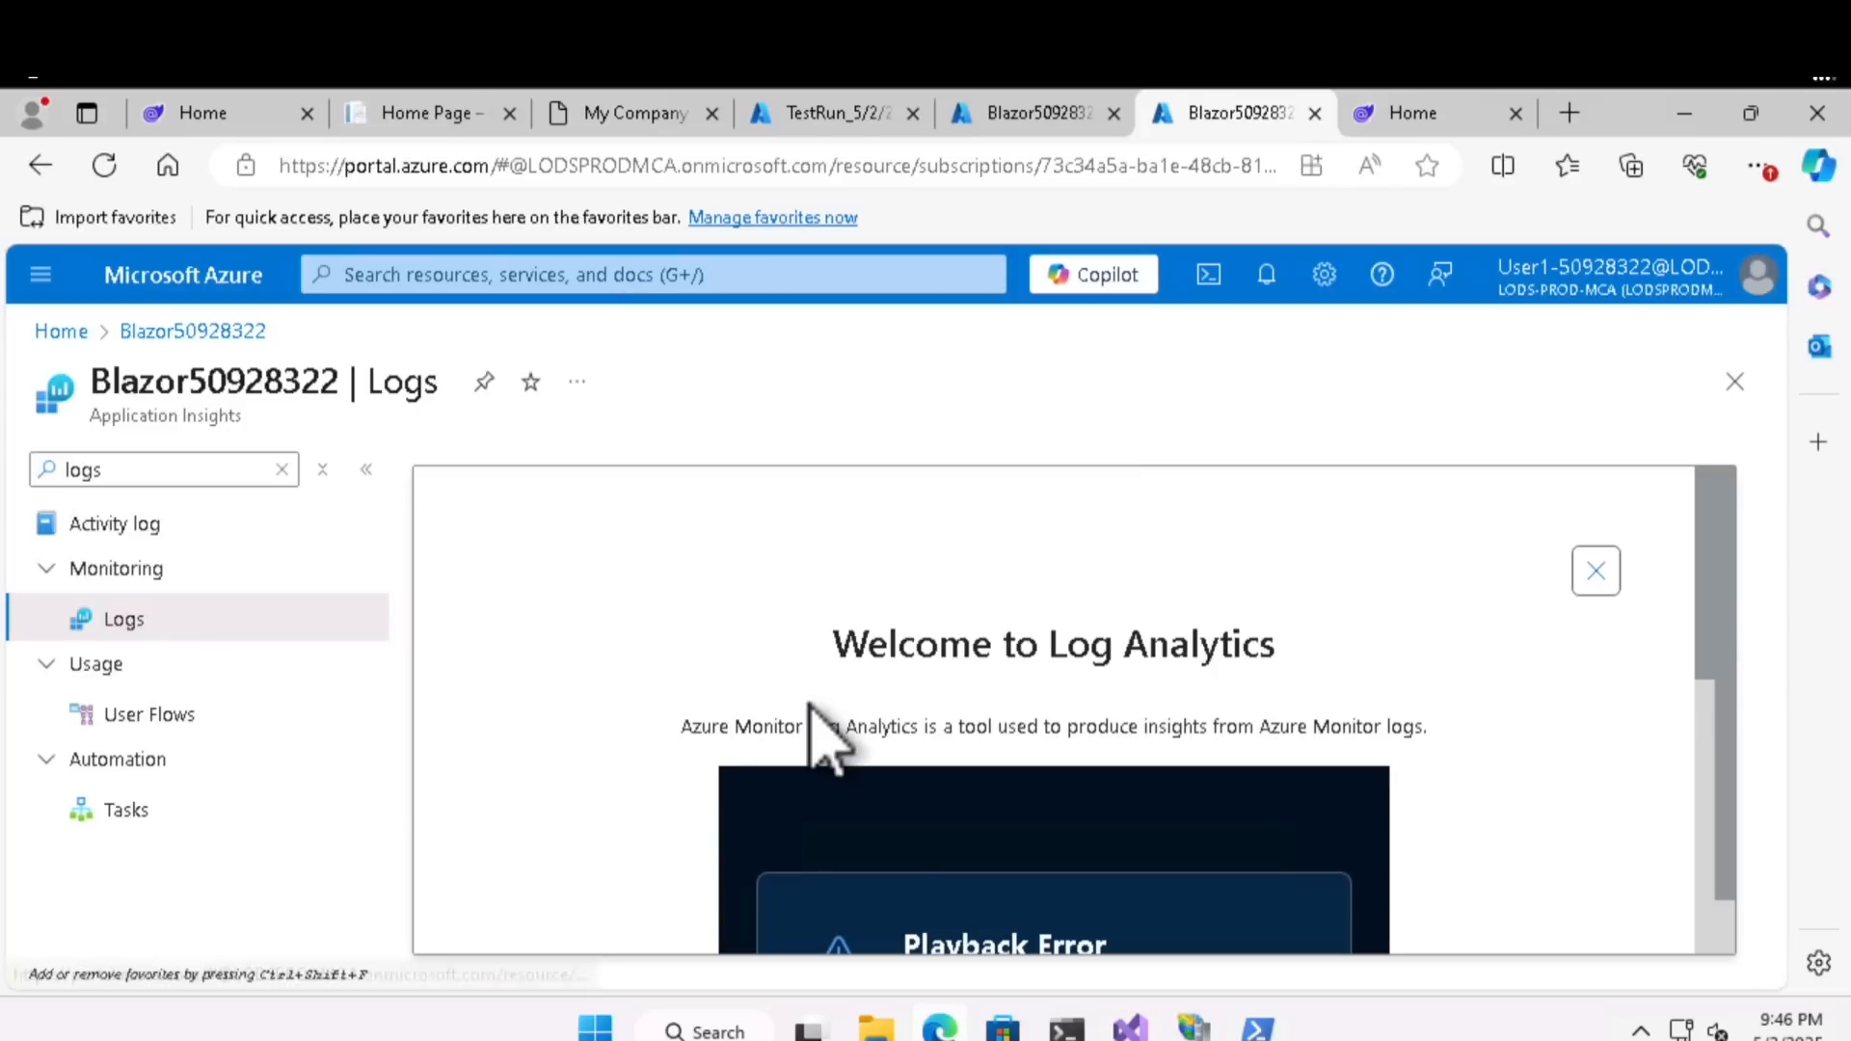
- Close the Log Analytics welcome page and look over the empty New Query 1 workspace
{"action": "scroll", "coordinate": [1577, 579], "scroll_direction": "down", "scroll_amount": 10}
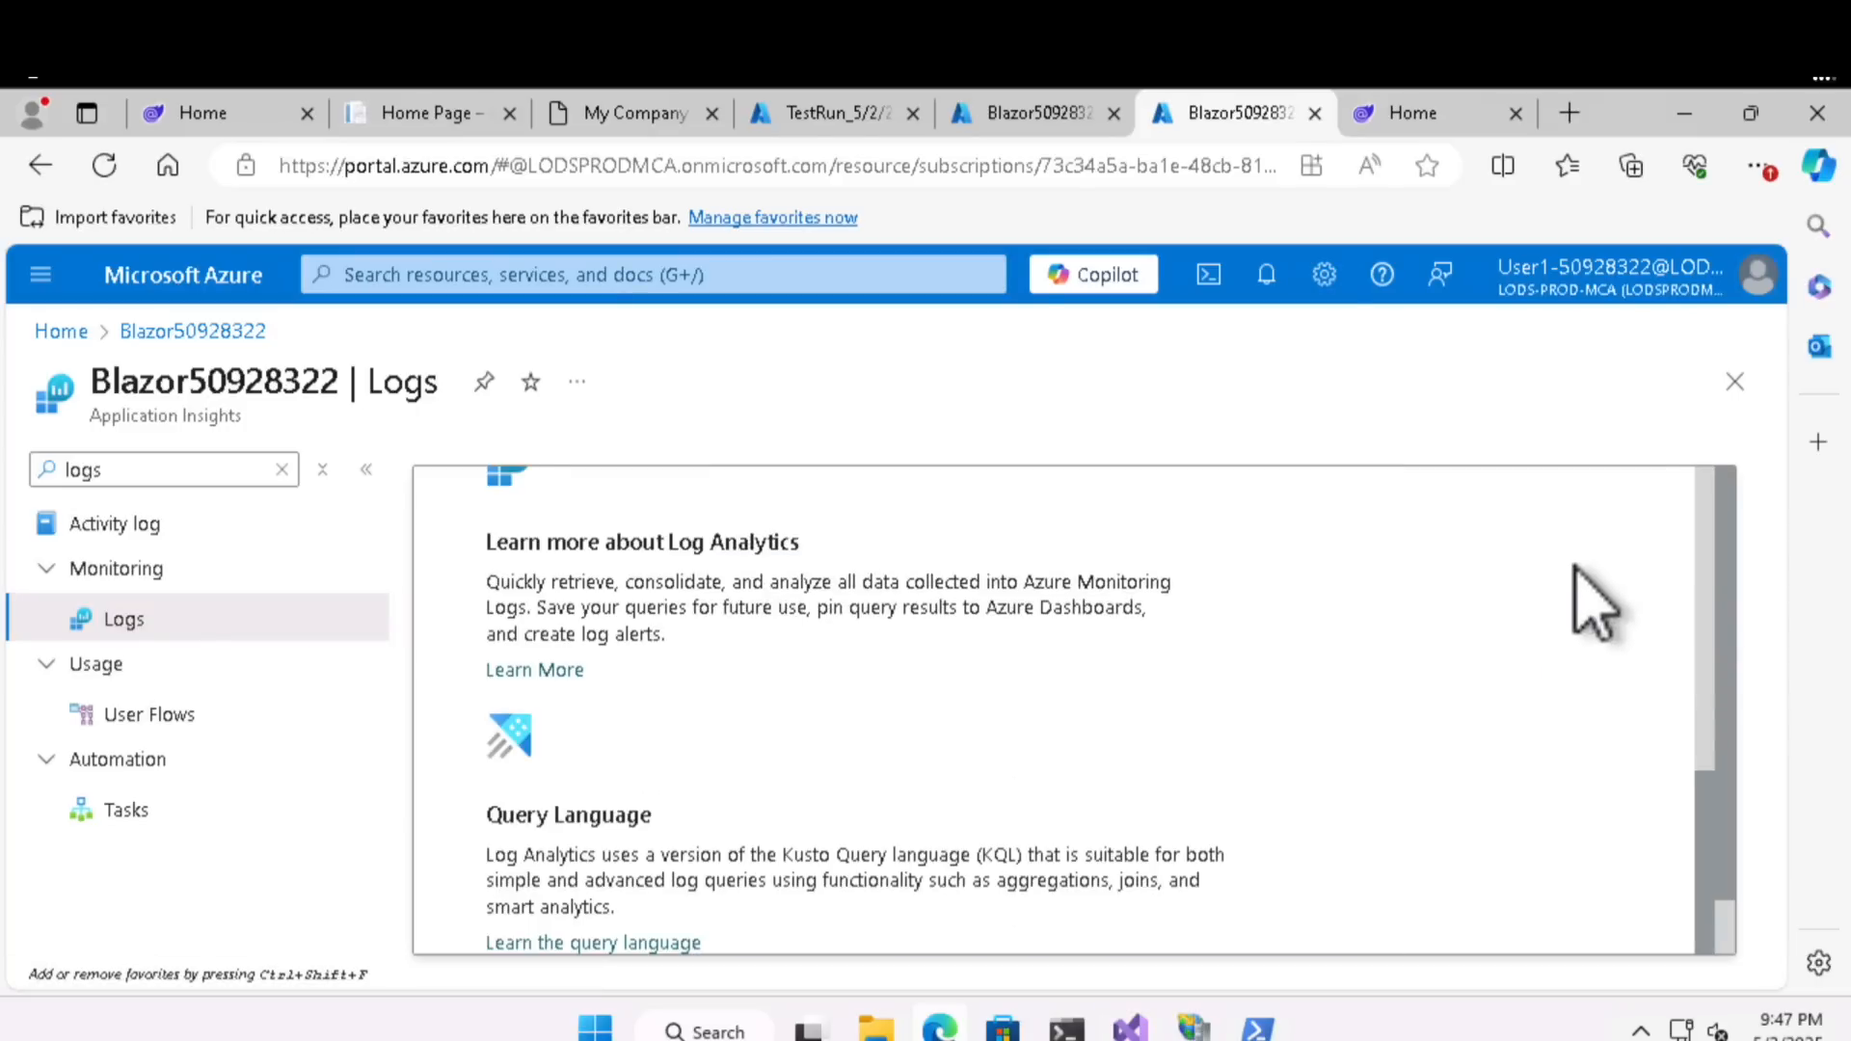
{"action": "scroll", "coordinate": [1575, 576], "scroll_direction": "up", "scroll_amount": 10}
{"action": "left_click", "coordinate": [1675, 503]}
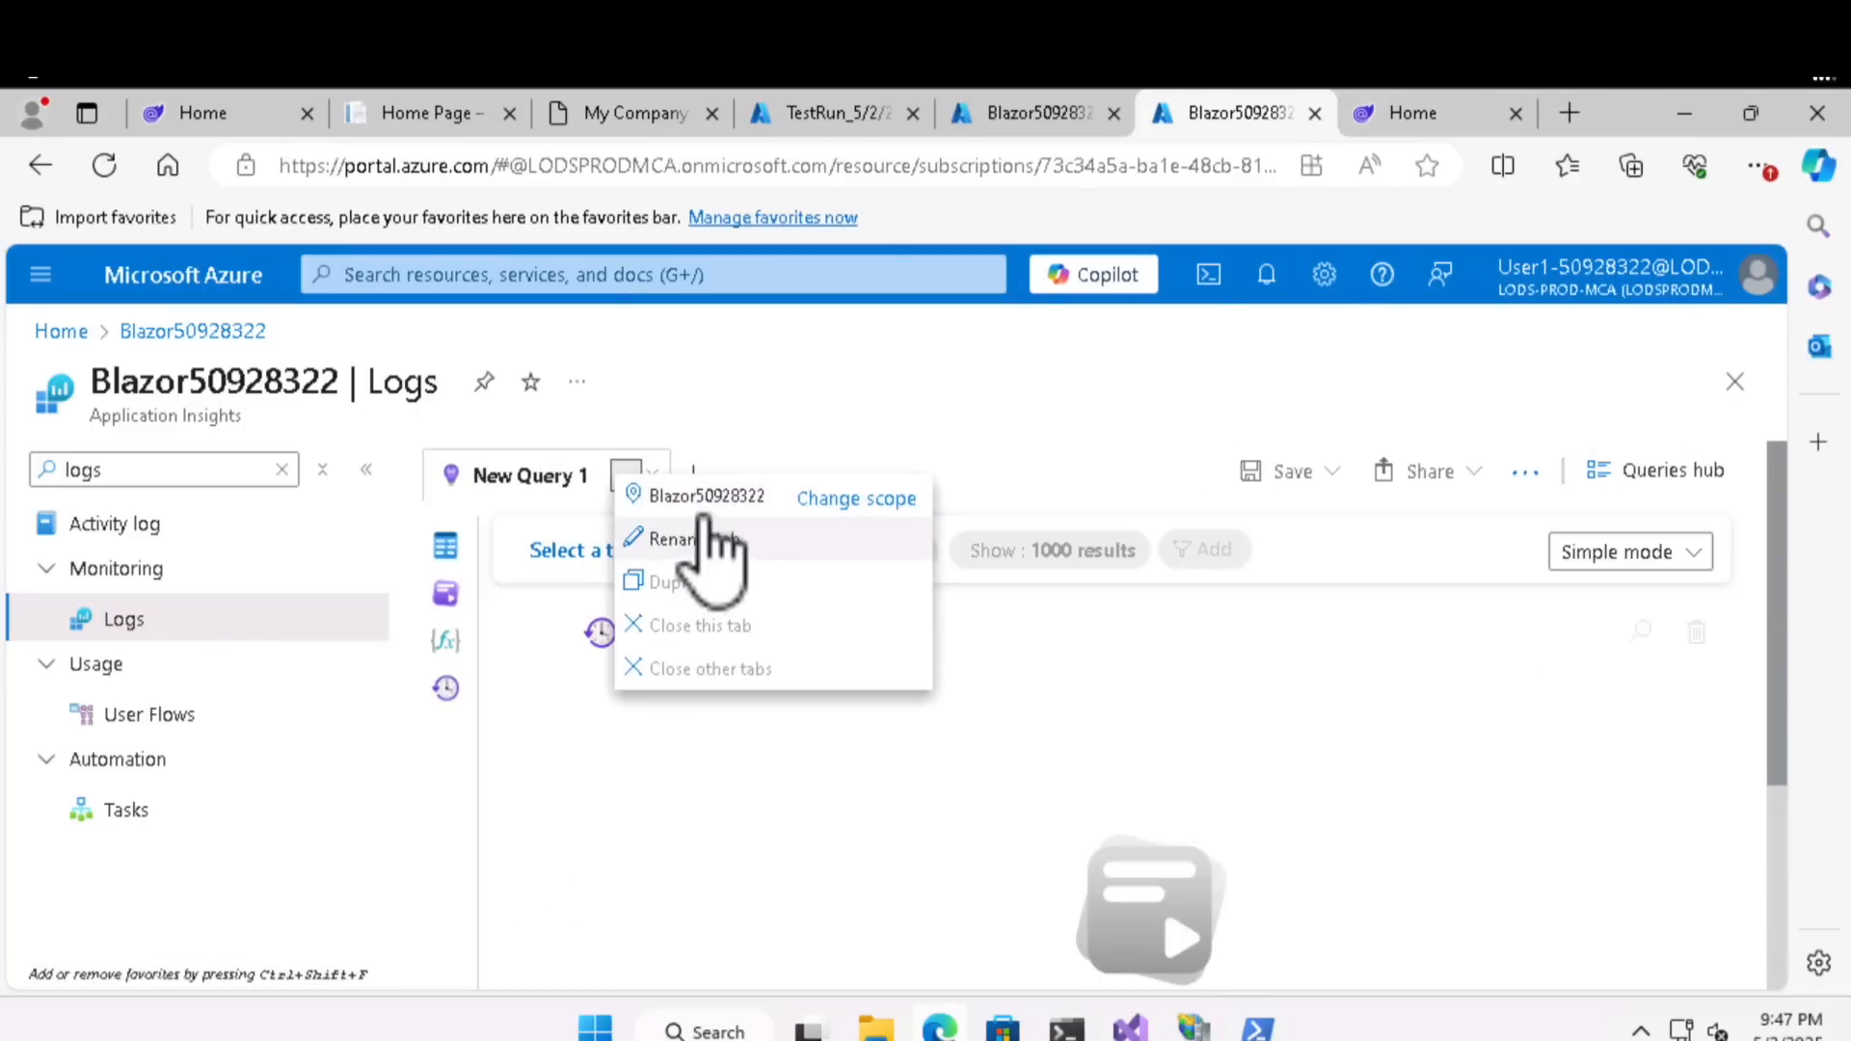
{"action": "left_click", "coordinate": [711, 504]}
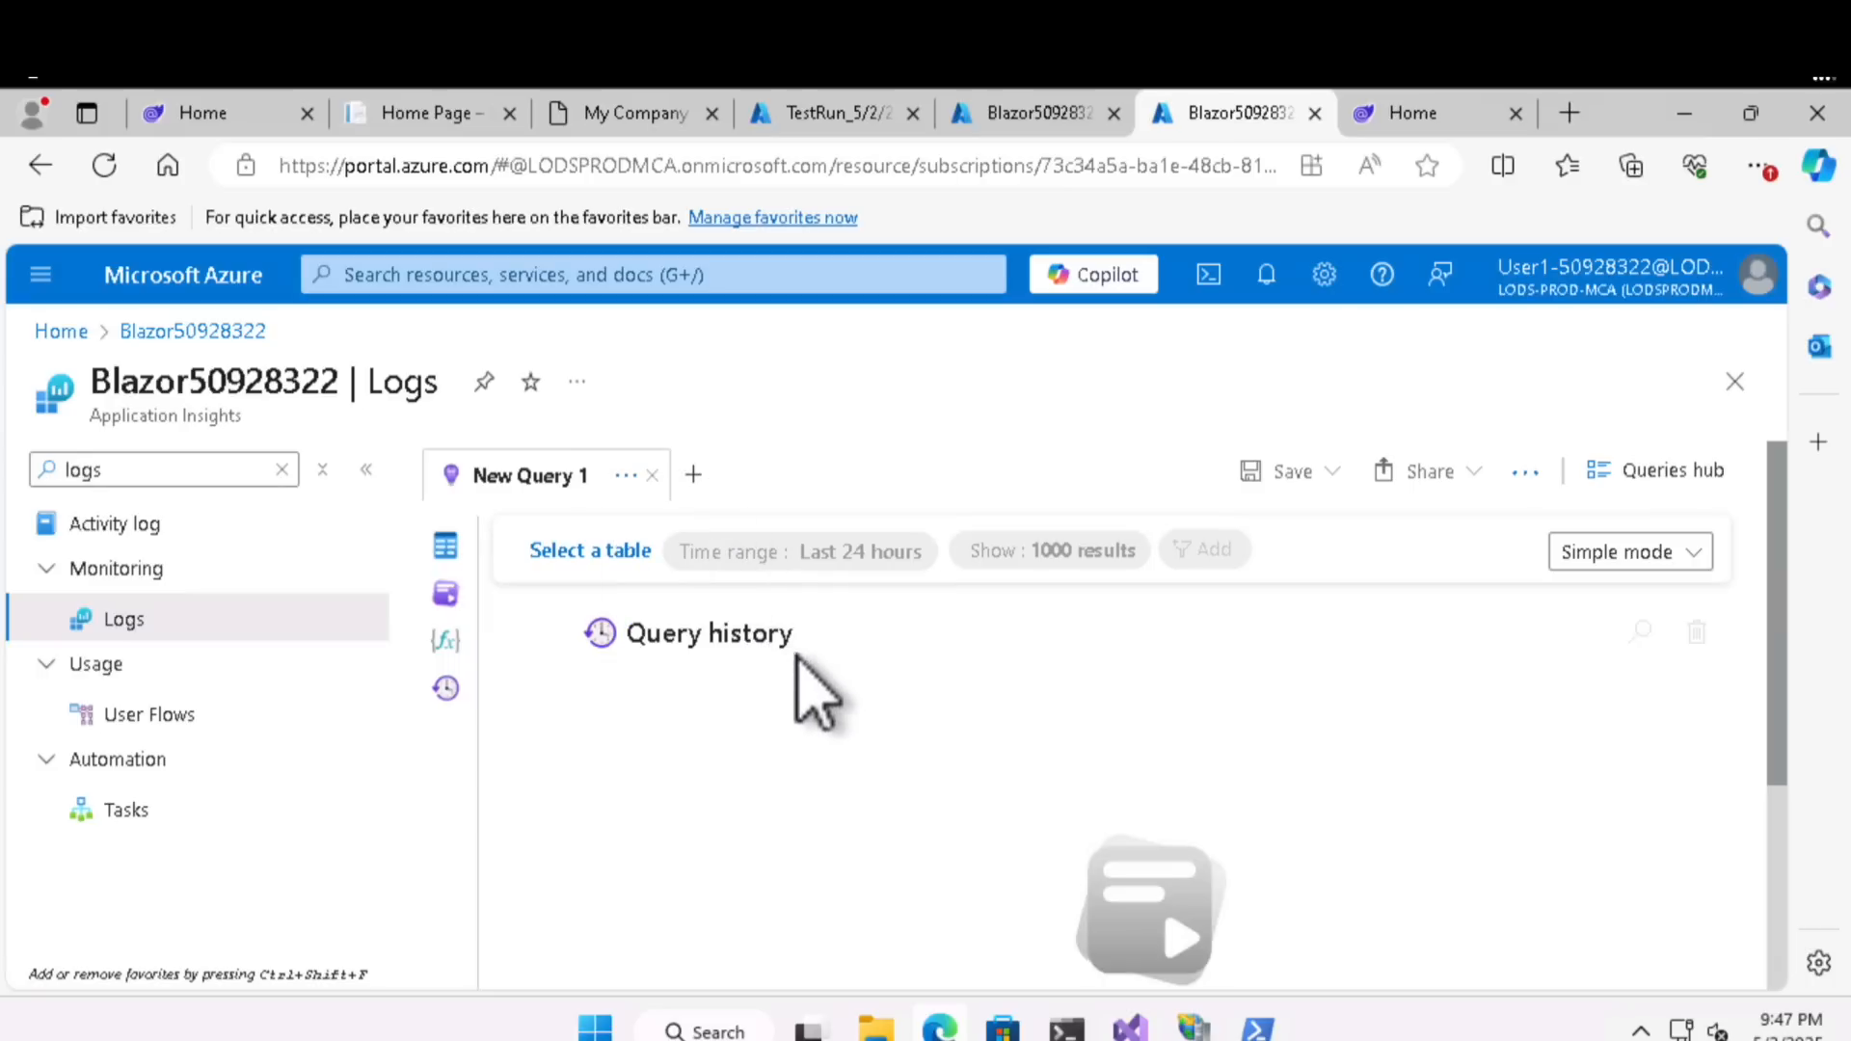
{"action": "scroll", "coordinate": [1061, 699], "scroll_direction": "down", "scroll_amount": 2}
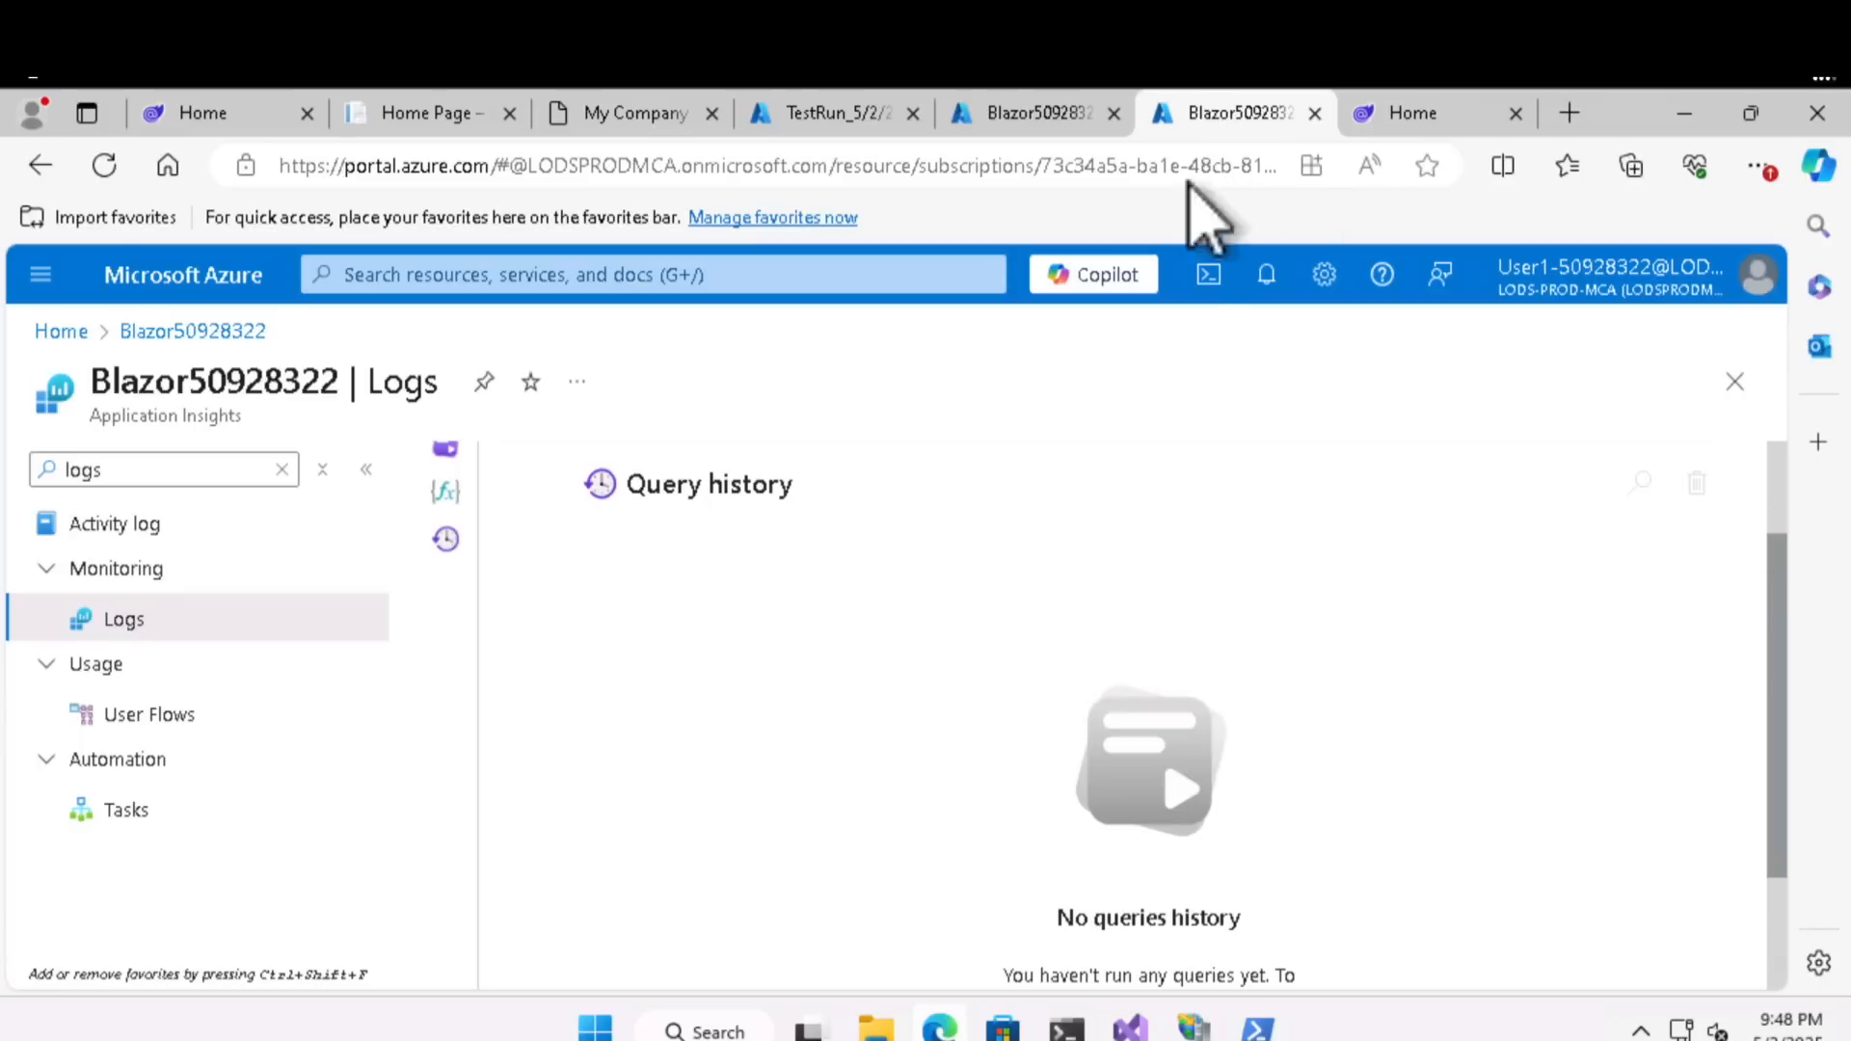
{"action": "scroll", "coordinate": [1179, 490], "scroll_direction": "up", "scroll_amount": 2}
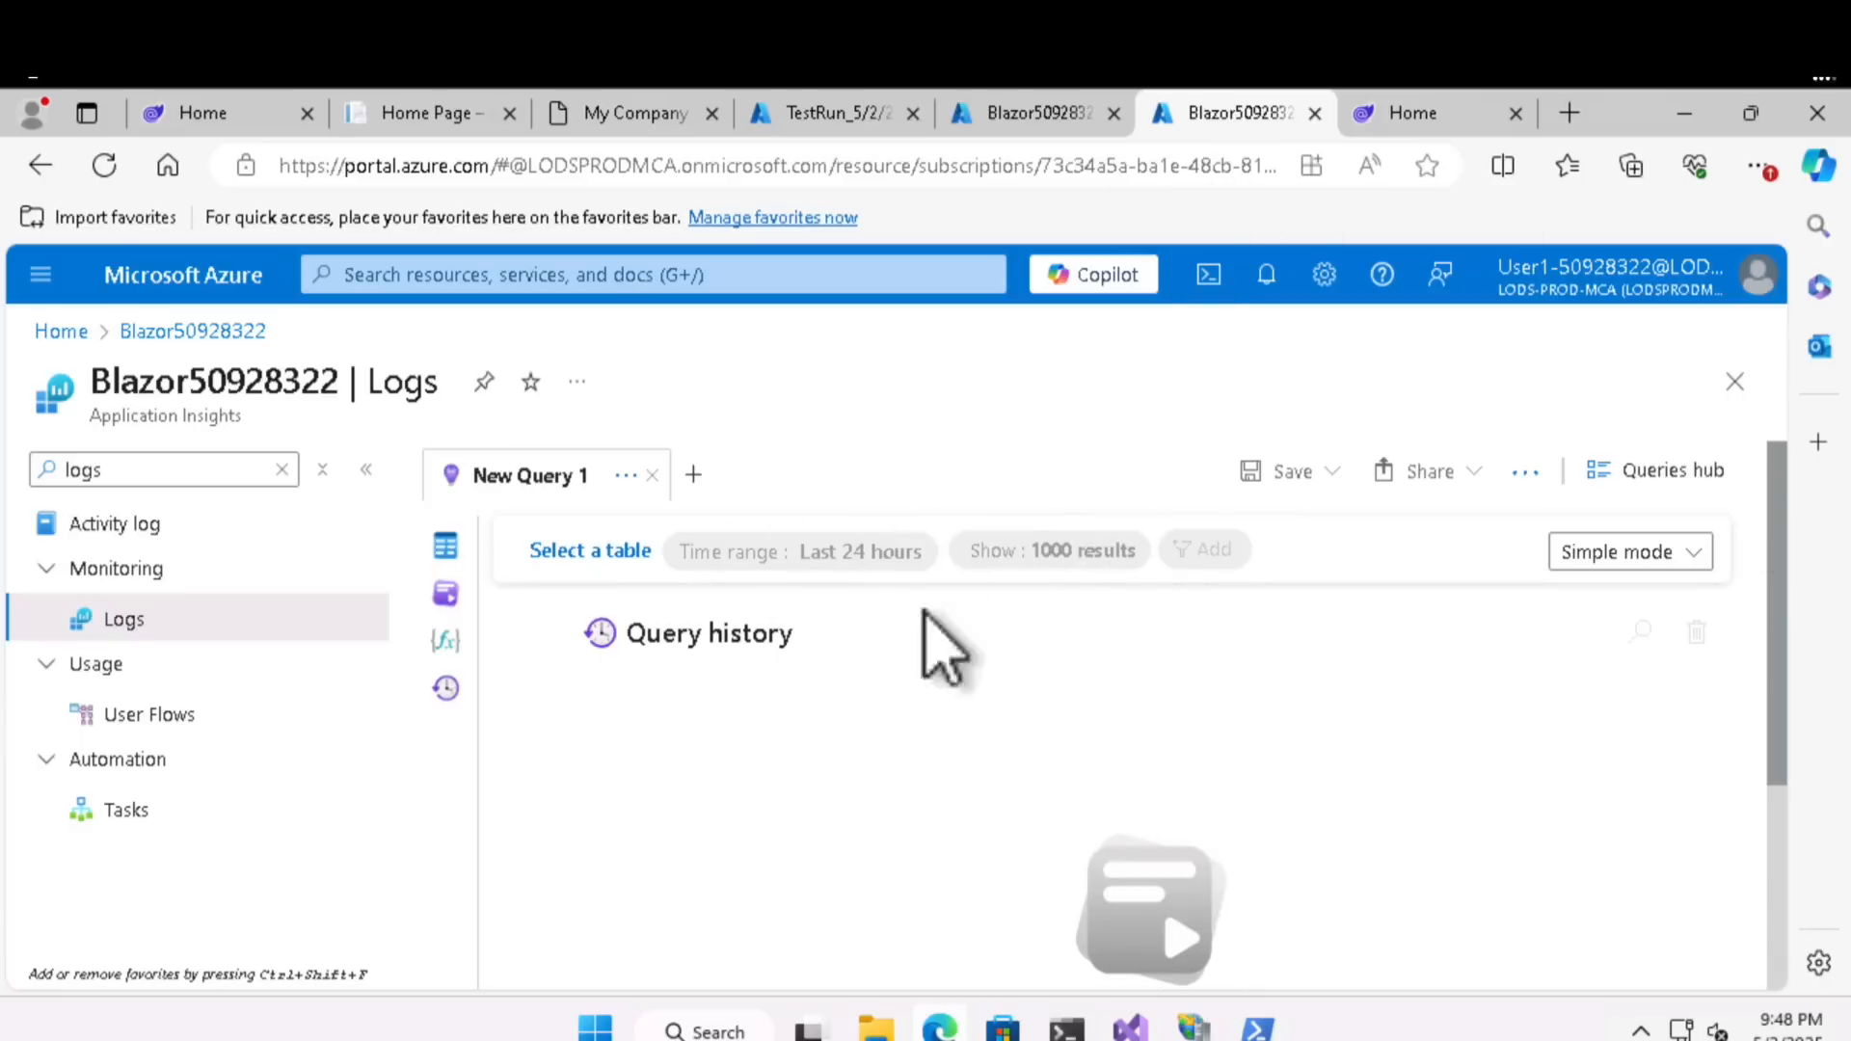
- Check the live metrics again and examine the test run's virtual users, response time and status
{"action": "left_click", "coordinate": [1022, 108]}
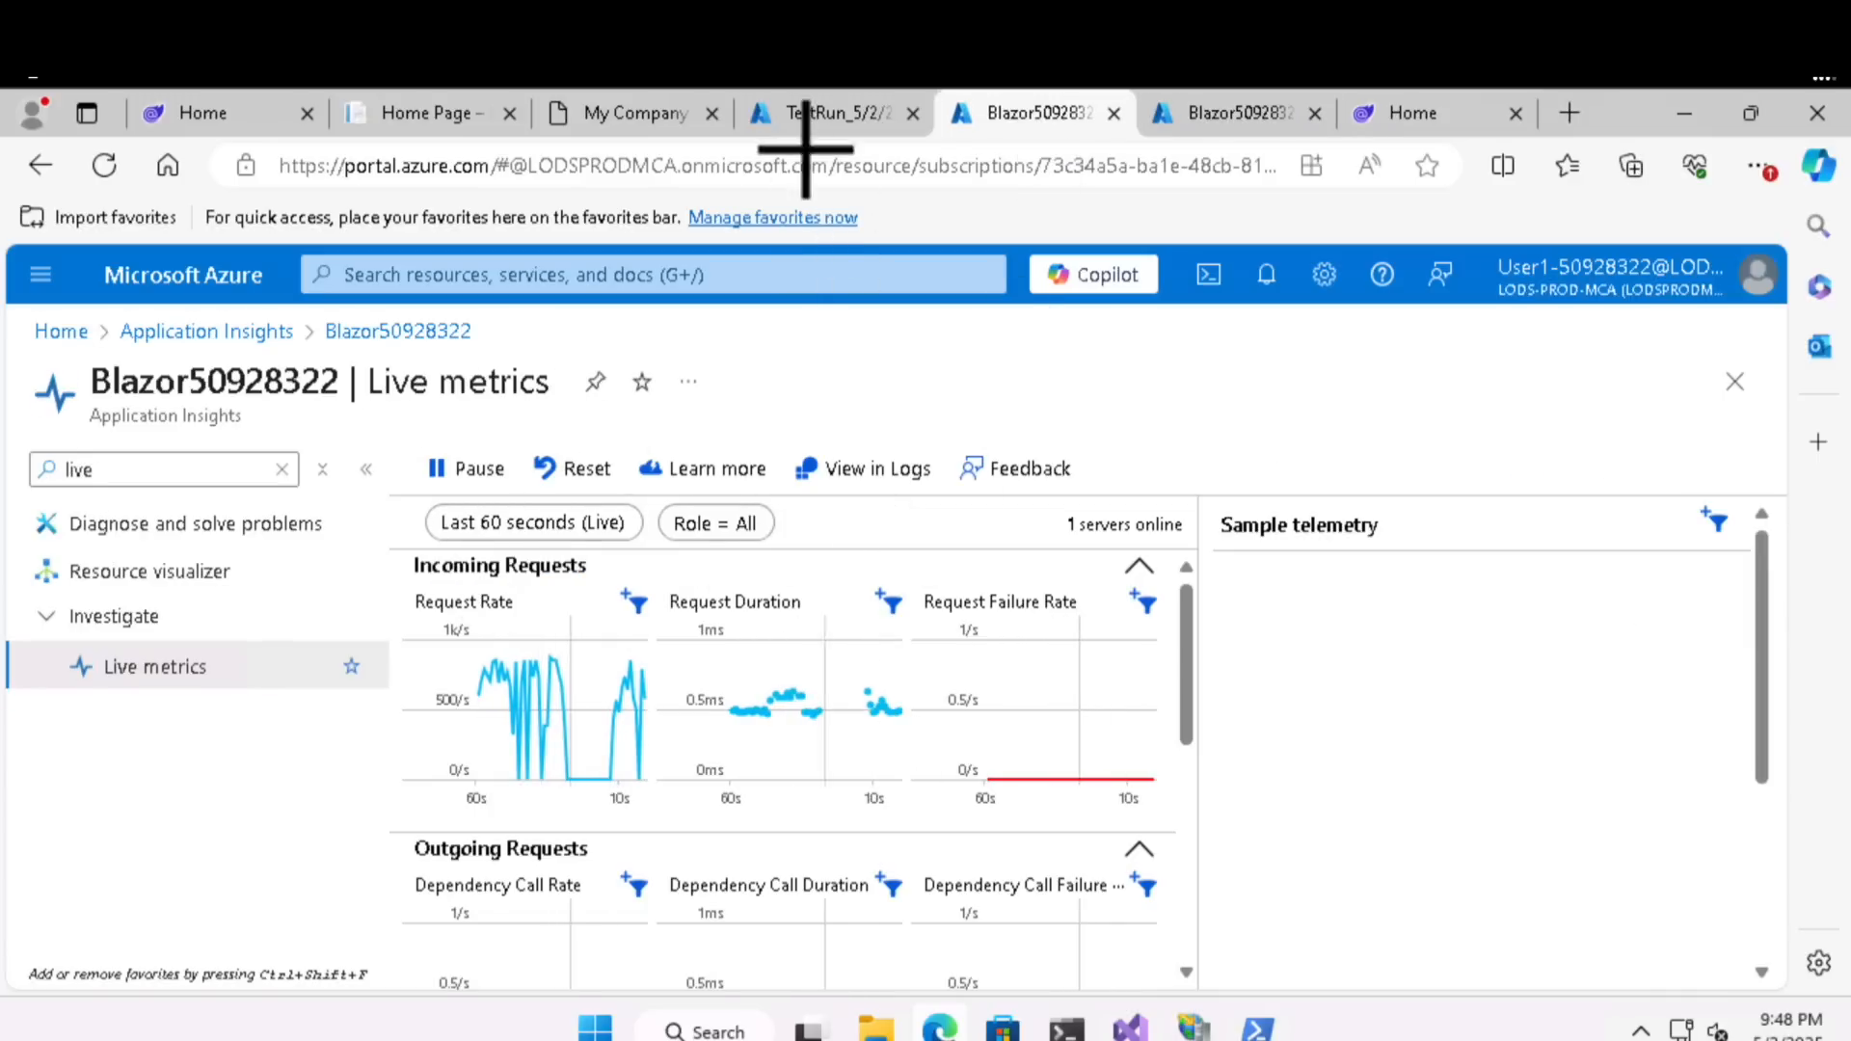
{"action": "left_click", "coordinate": [820, 113]}
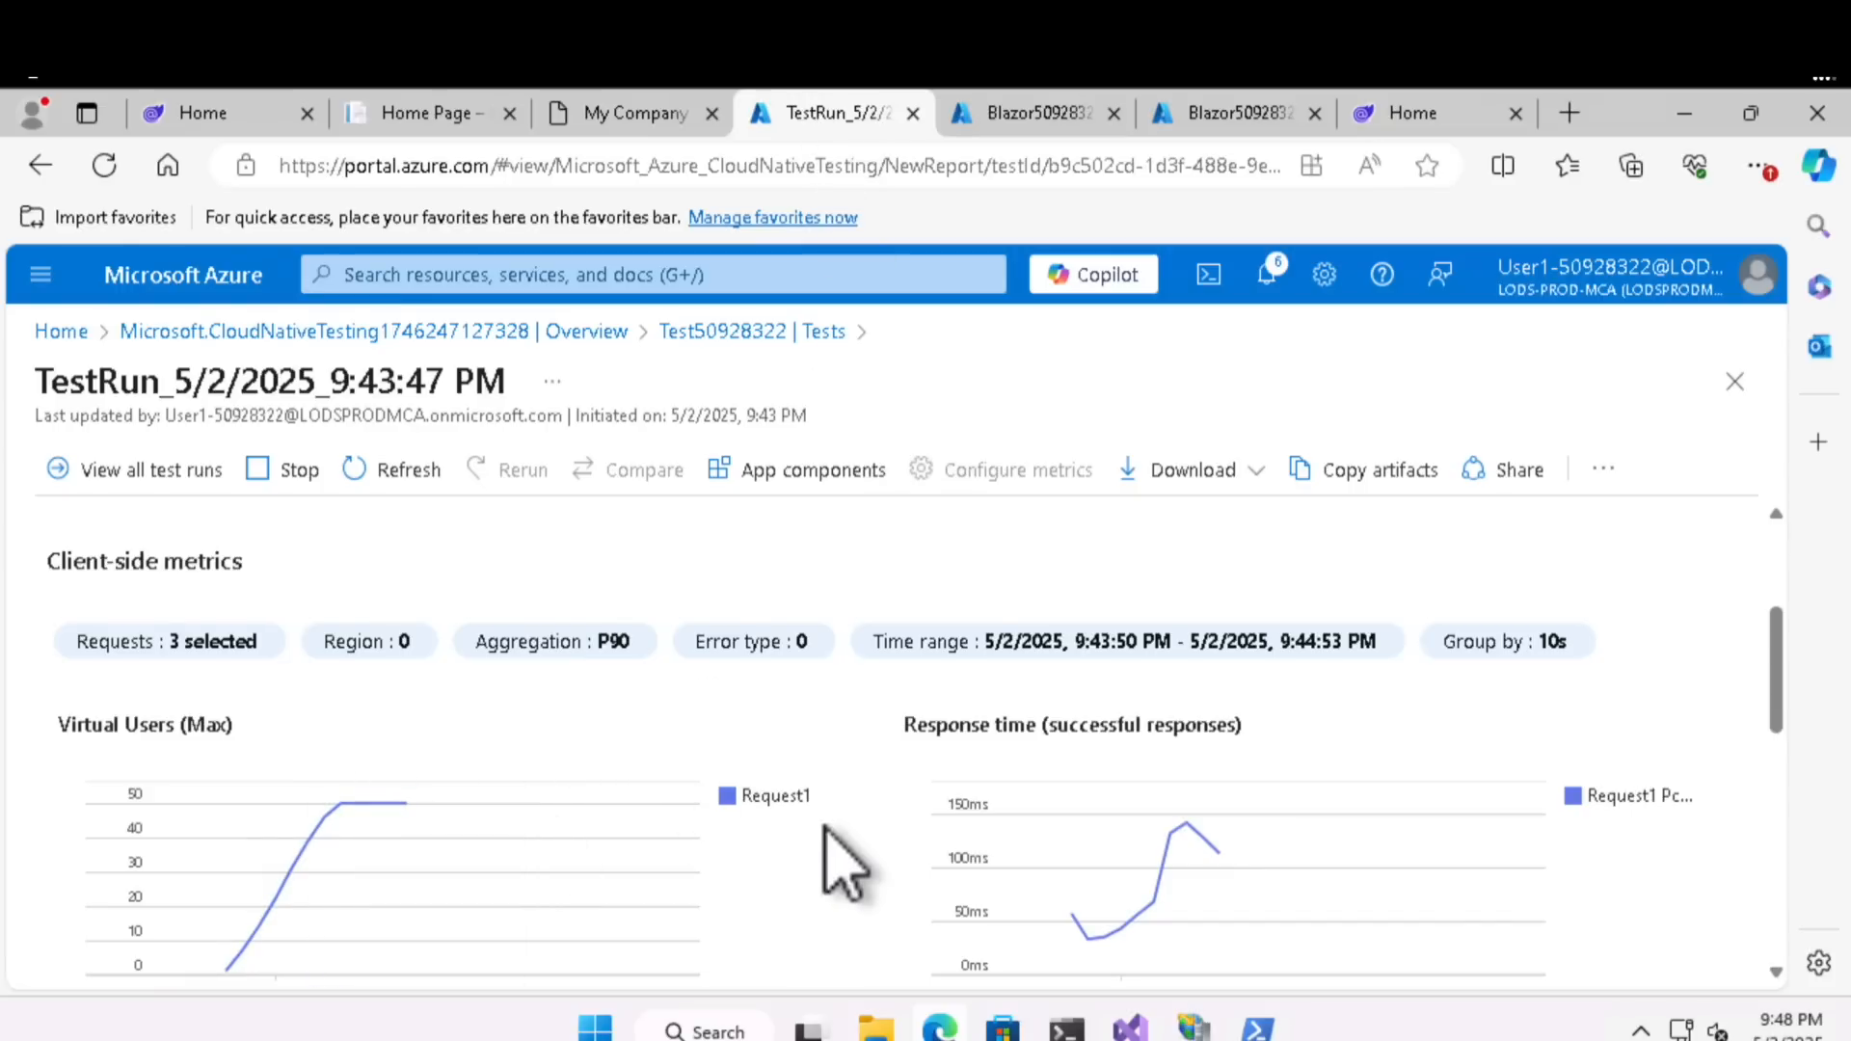
{"action": "scroll", "coordinate": [845, 865], "scroll_direction": "down", "scroll_amount": 2}
{"action": "scroll", "coordinate": [845, 865], "scroll_direction": "down", "scroll_amount": 3}
{"action": "scroll", "coordinate": [844, 865], "scroll_direction": "up", "scroll_amount": 3}
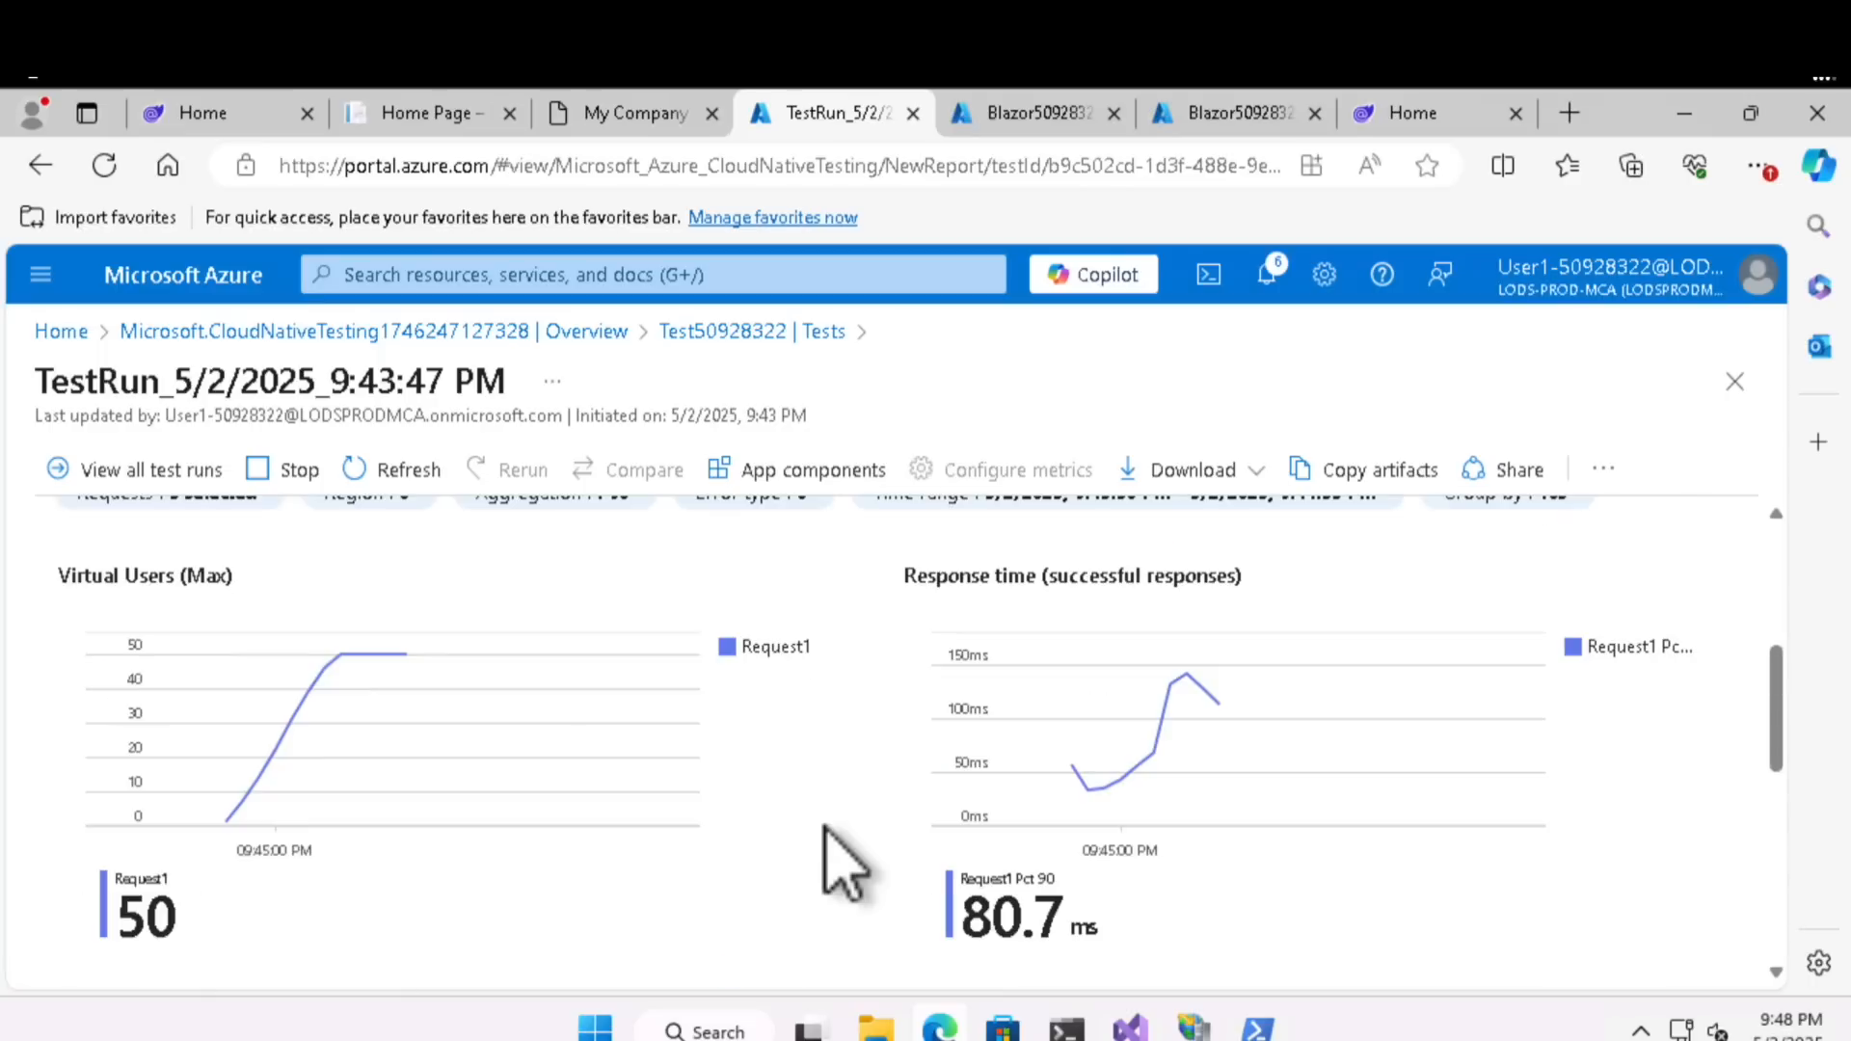
{"action": "scroll", "coordinate": [844, 865], "scroll_direction": "up", "scroll_amount": 5}
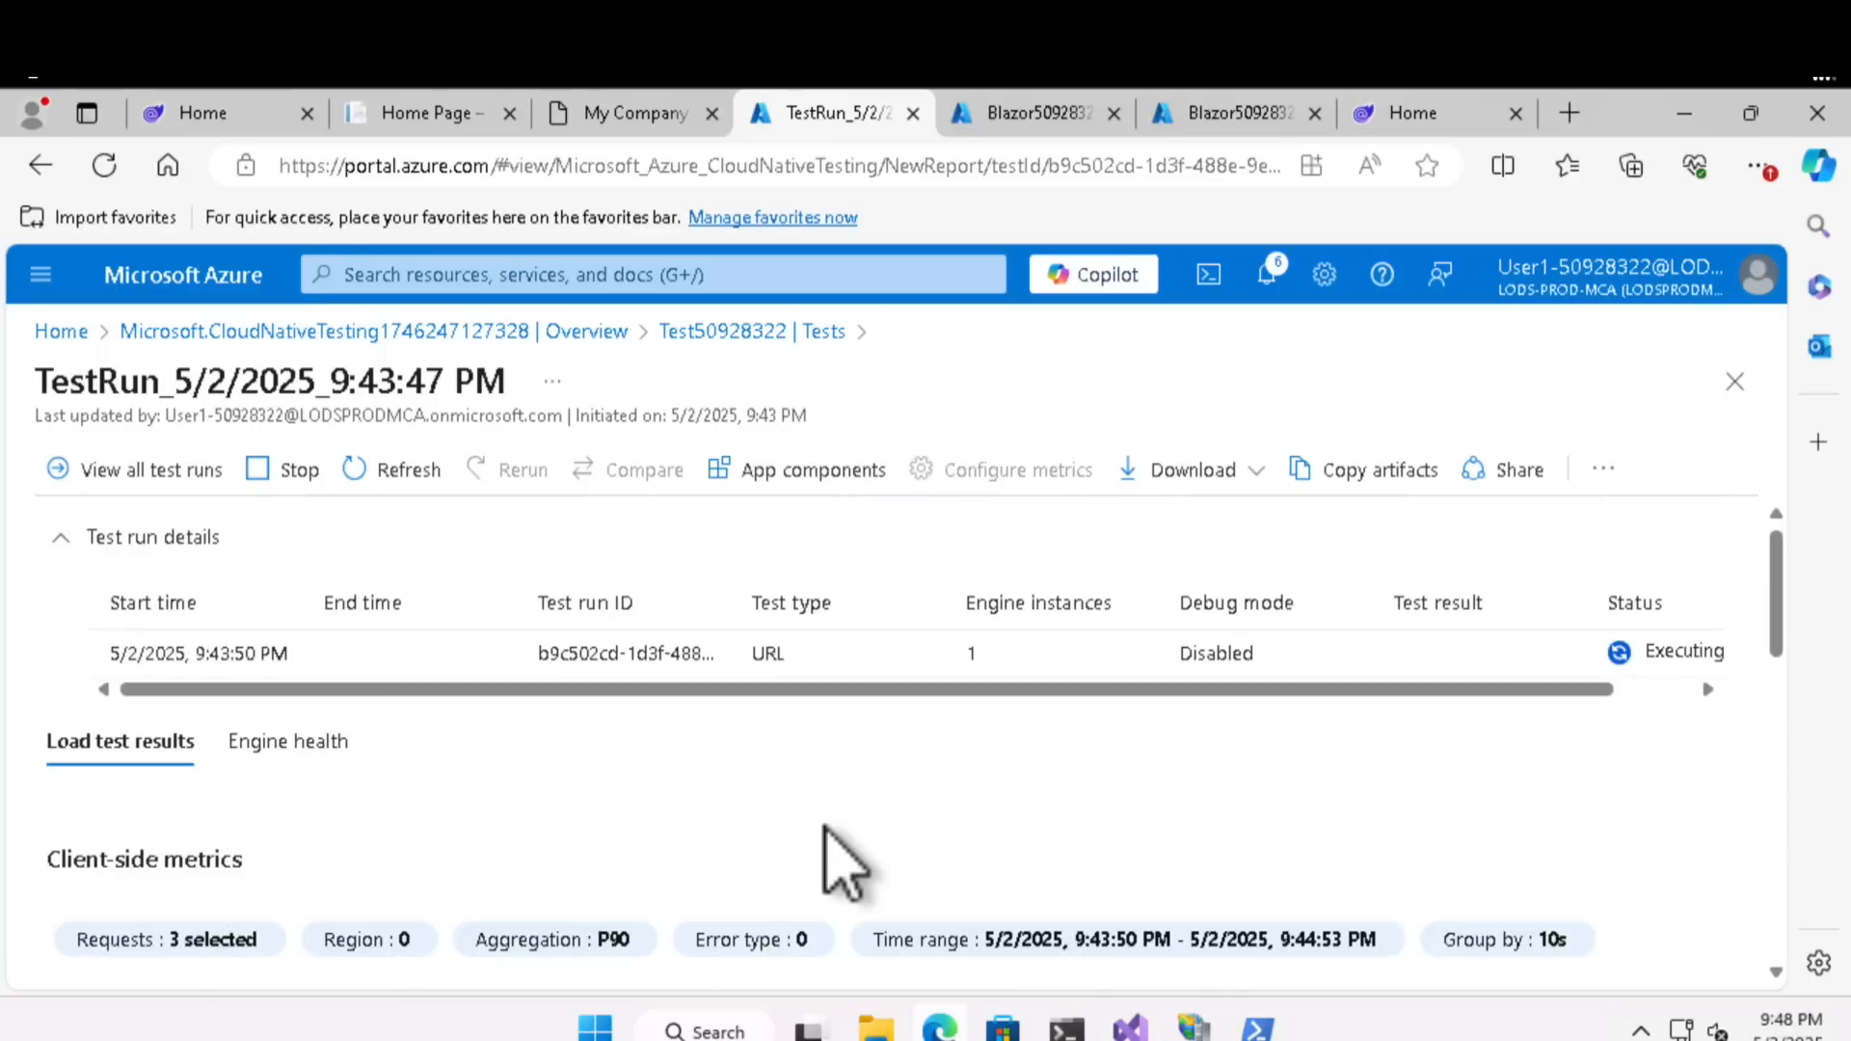
{"action": "scroll", "coordinate": [845, 865], "scroll_direction": "down", "scroll_amount": 5}
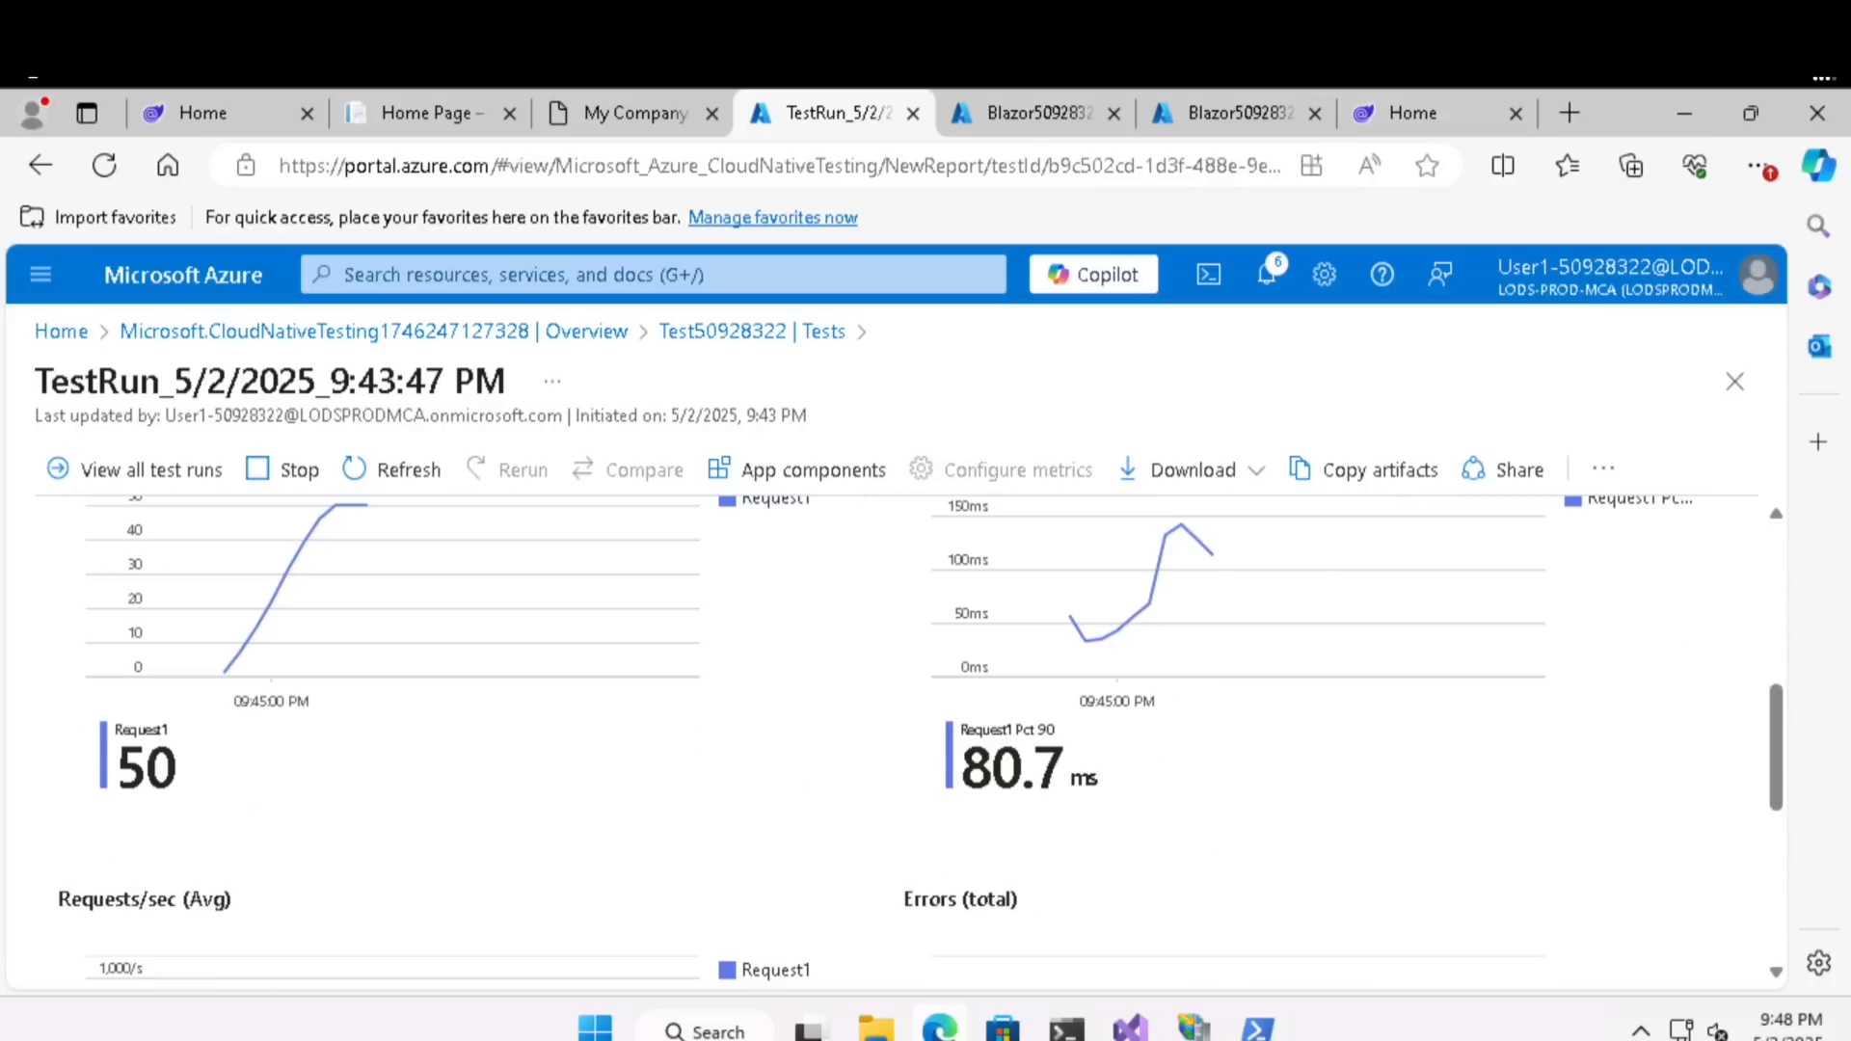
- View the local TimeTracker and MVC Music Store sites, and return through the test run to the live metrics
{"action": "left_click", "coordinate": [624, 121]}
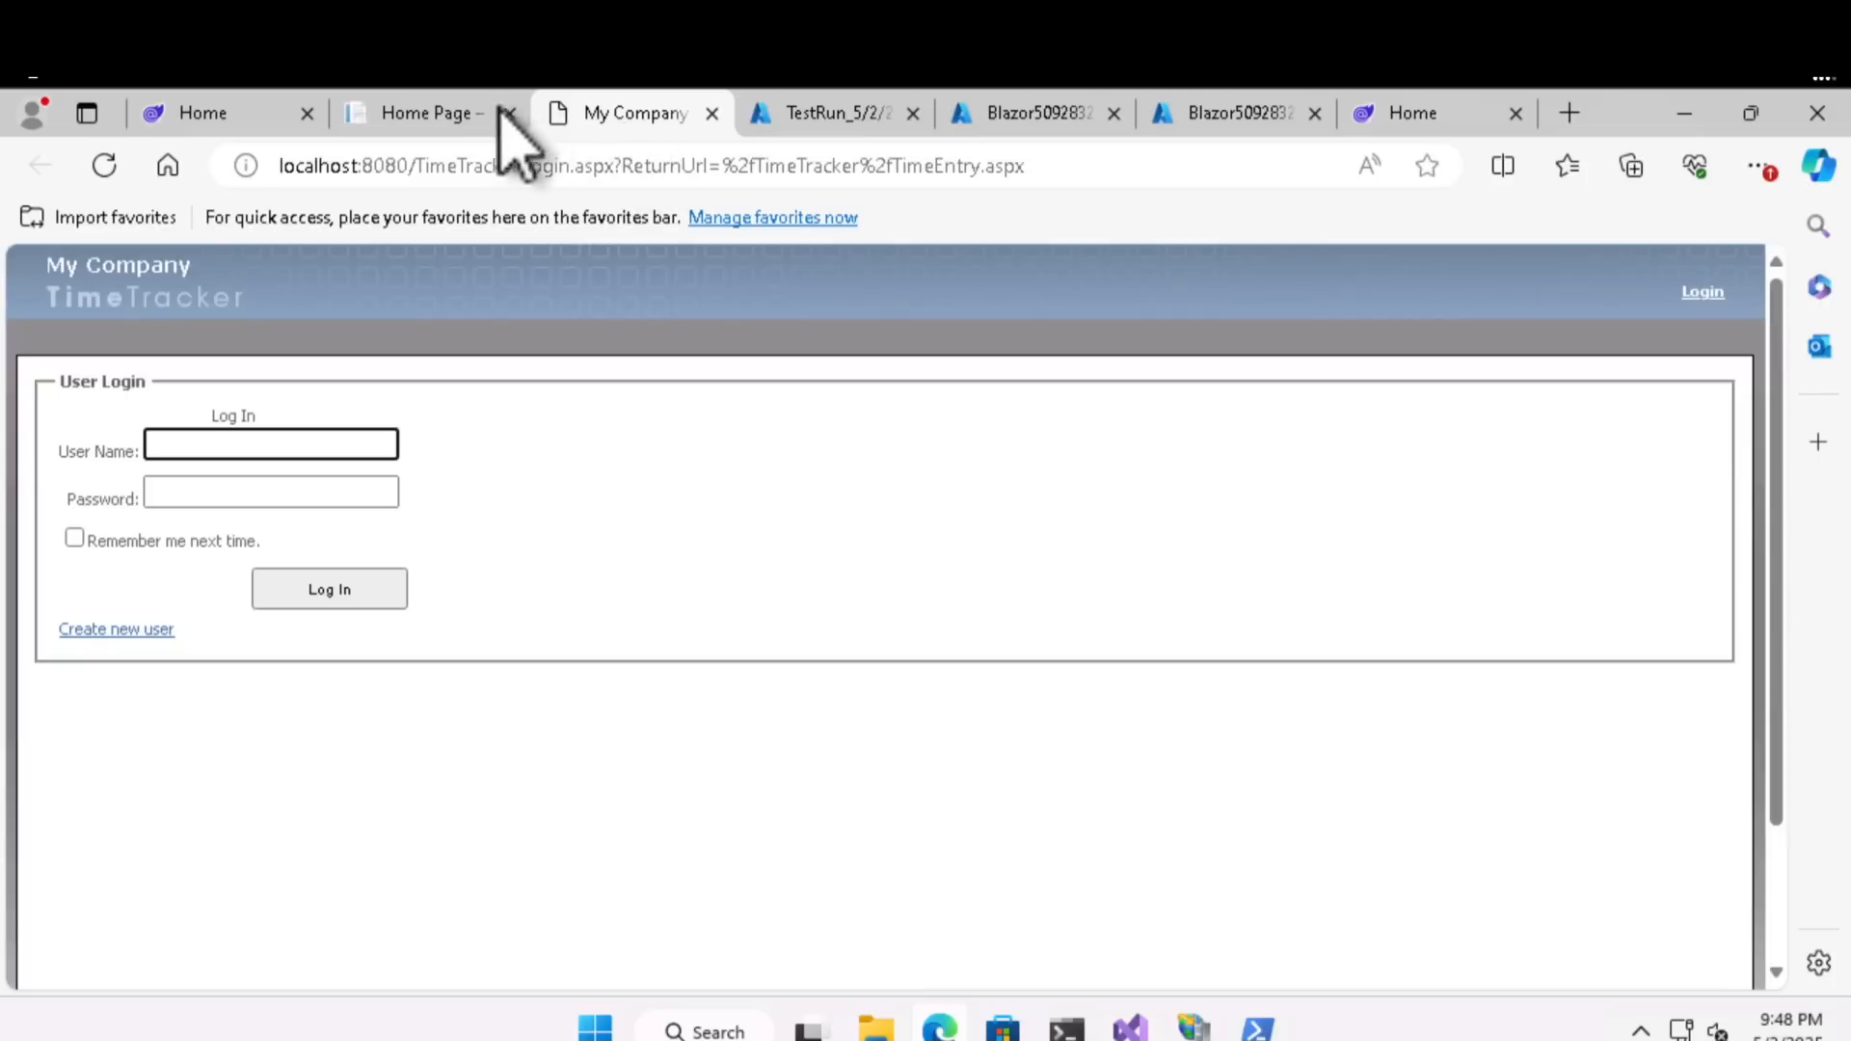
{"action": "left_click", "coordinate": [453, 113]}
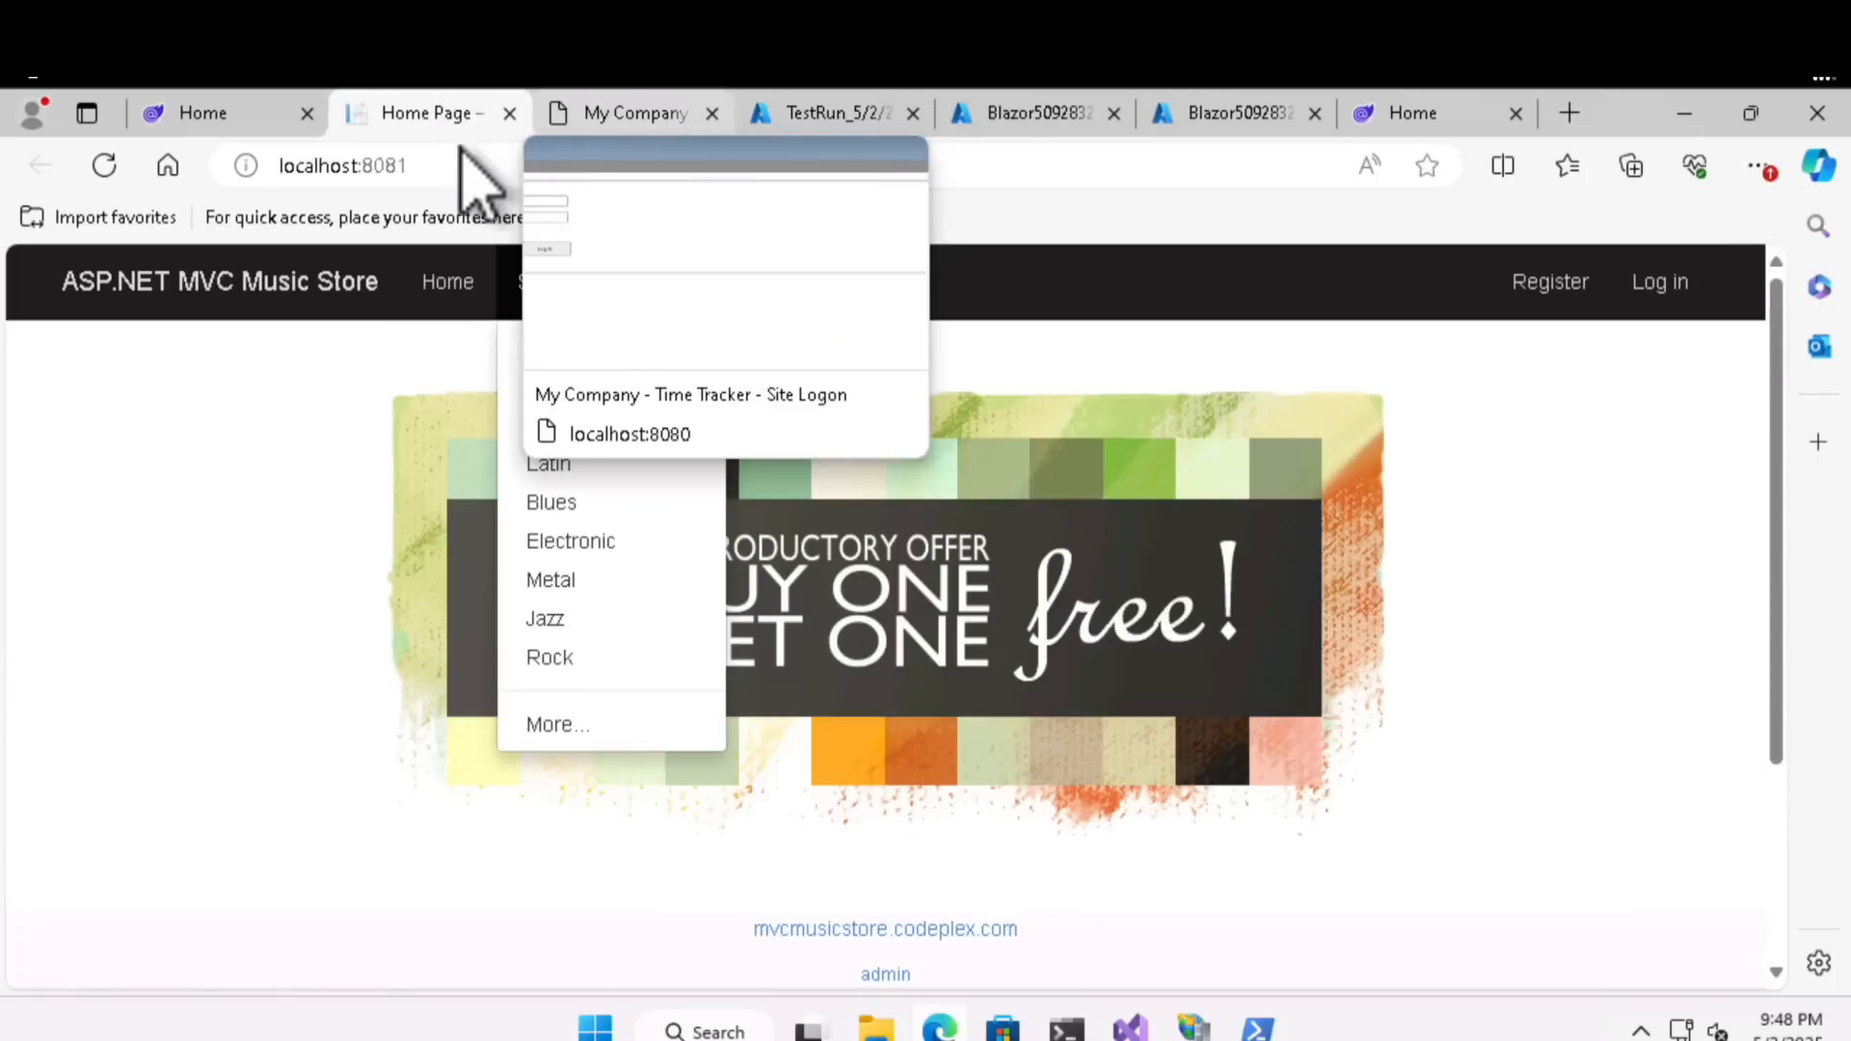
{"action": "left_click", "coordinate": [665, 118]}
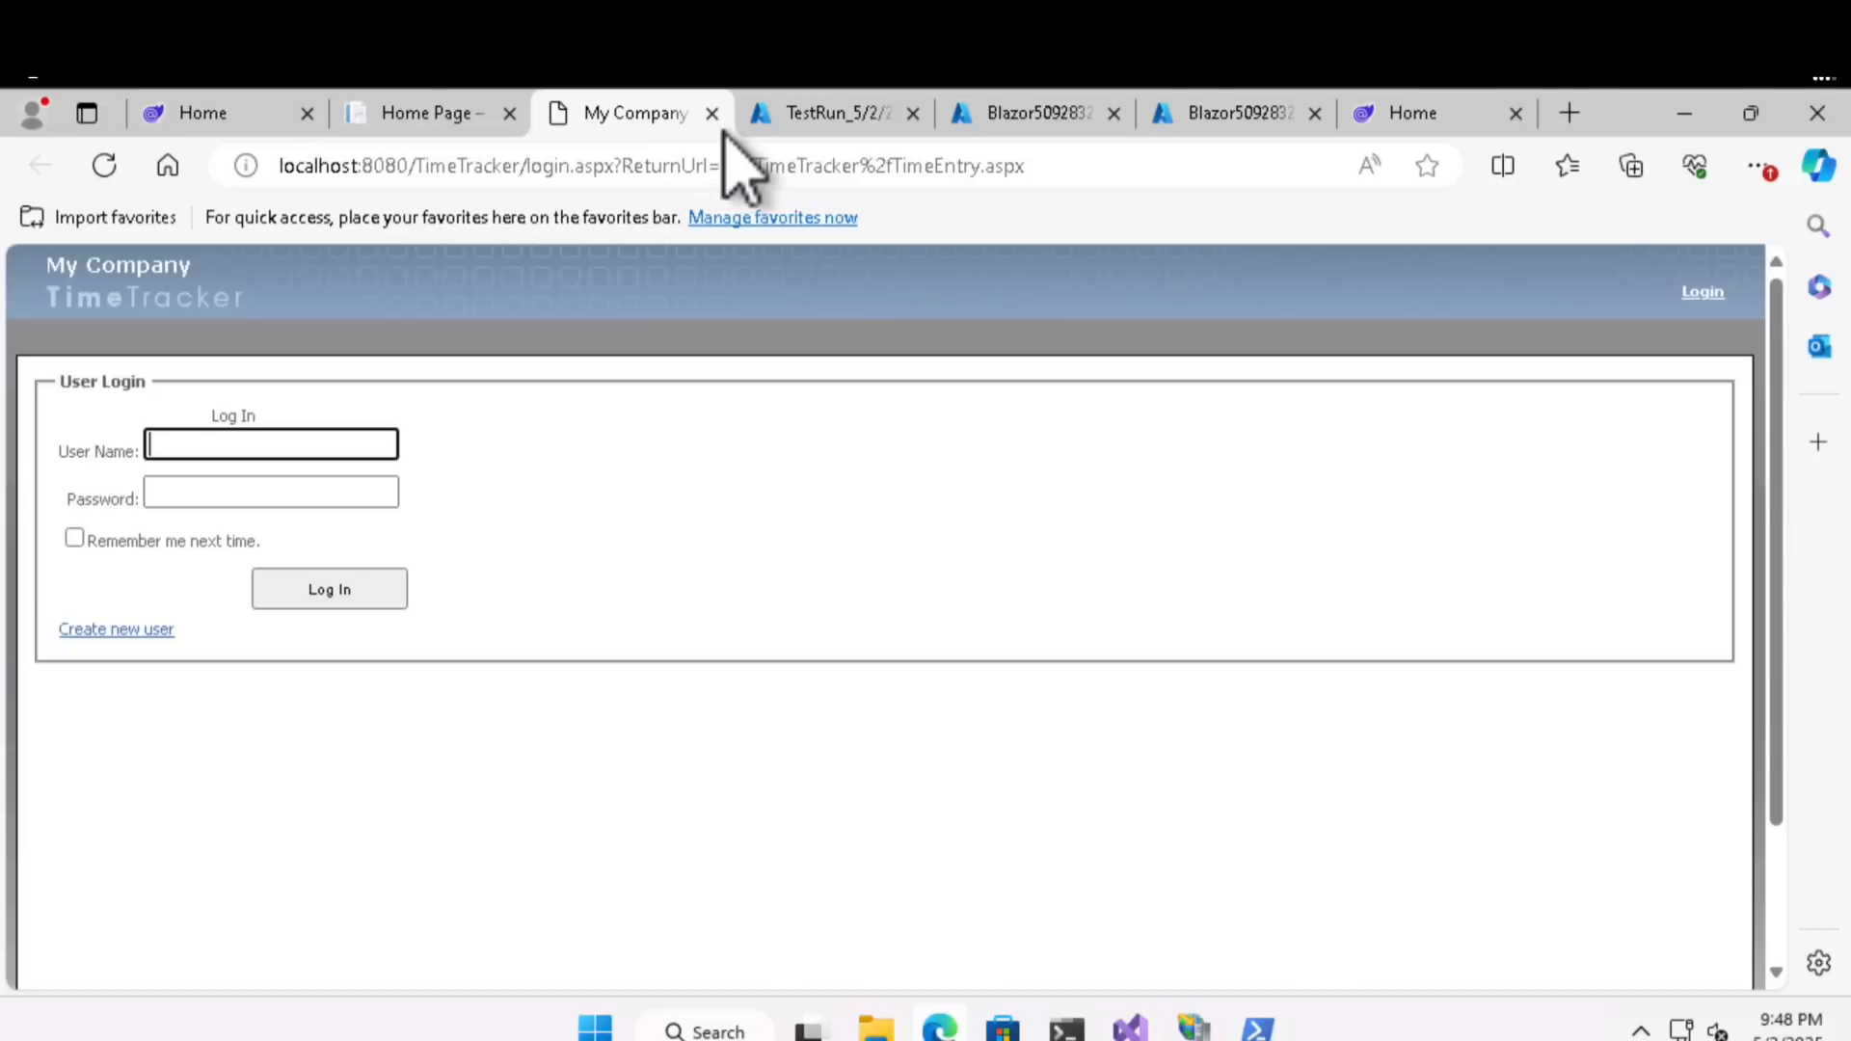
{"action": "left_click", "coordinate": [805, 115]}
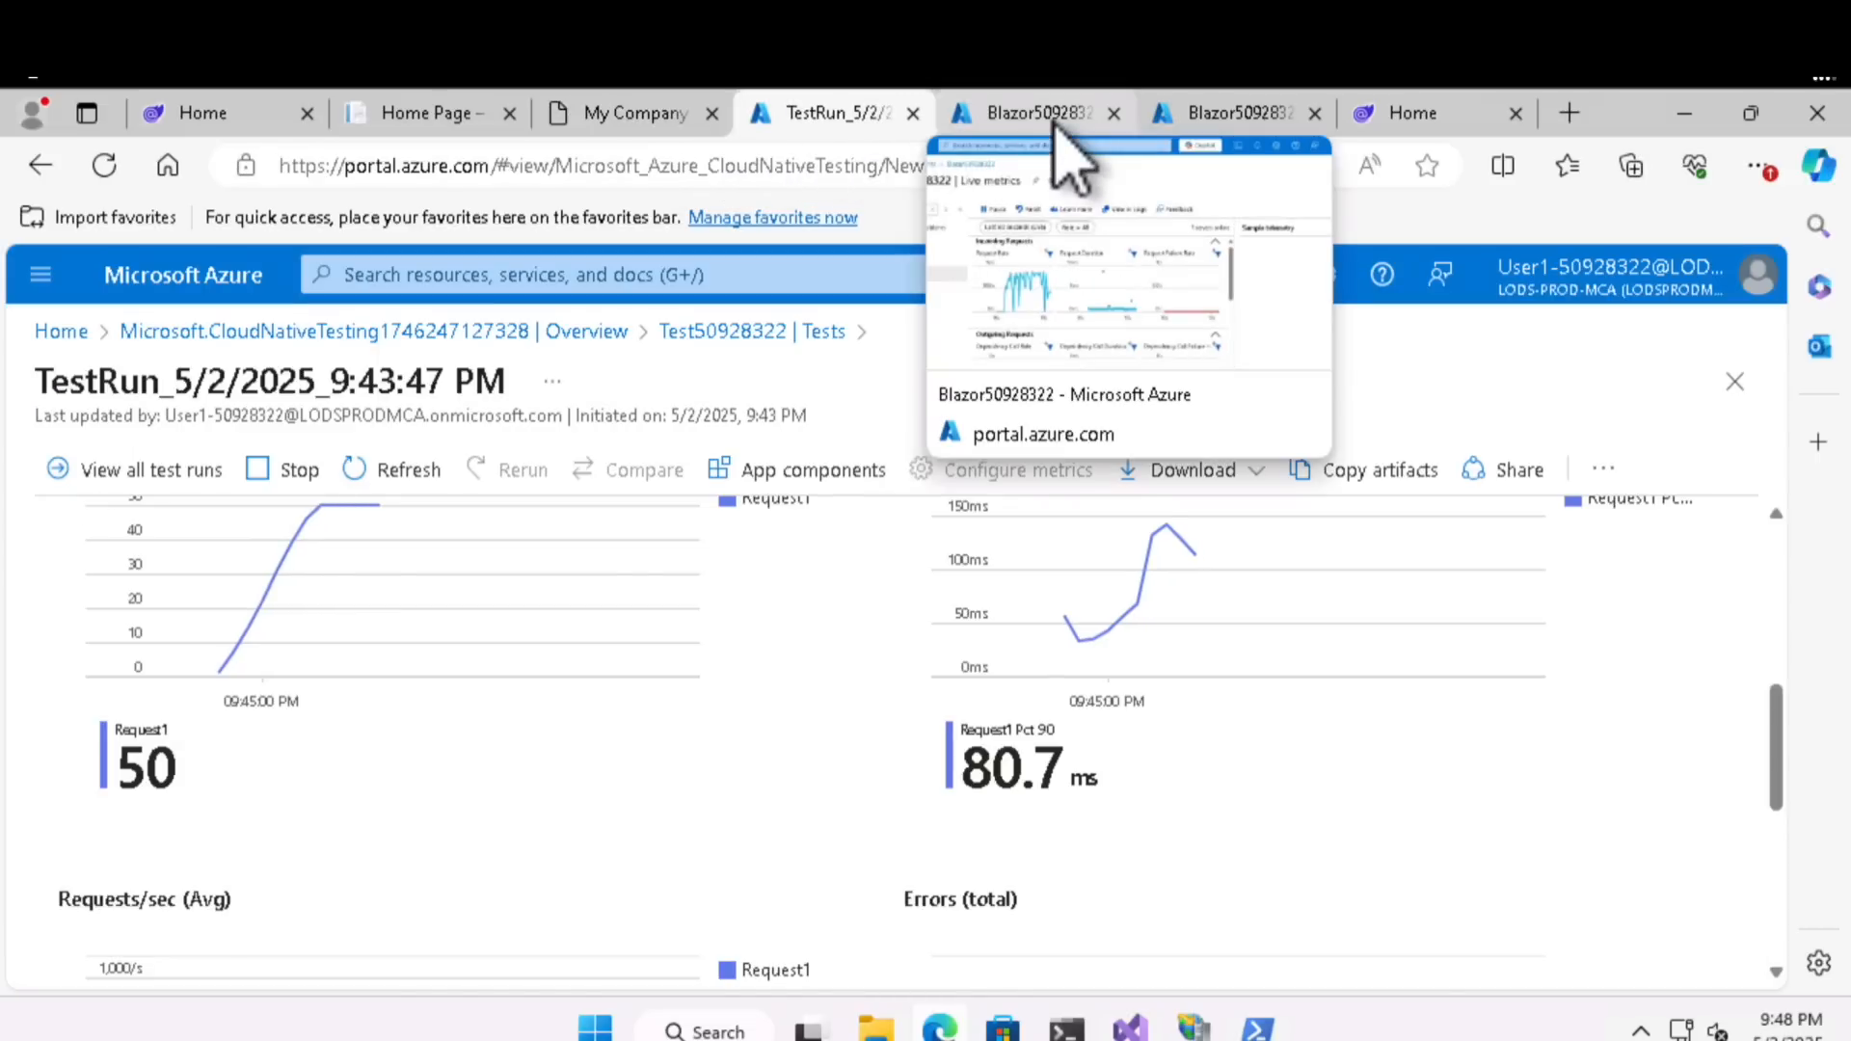
{"action": "left_click", "coordinate": [1032, 115]}
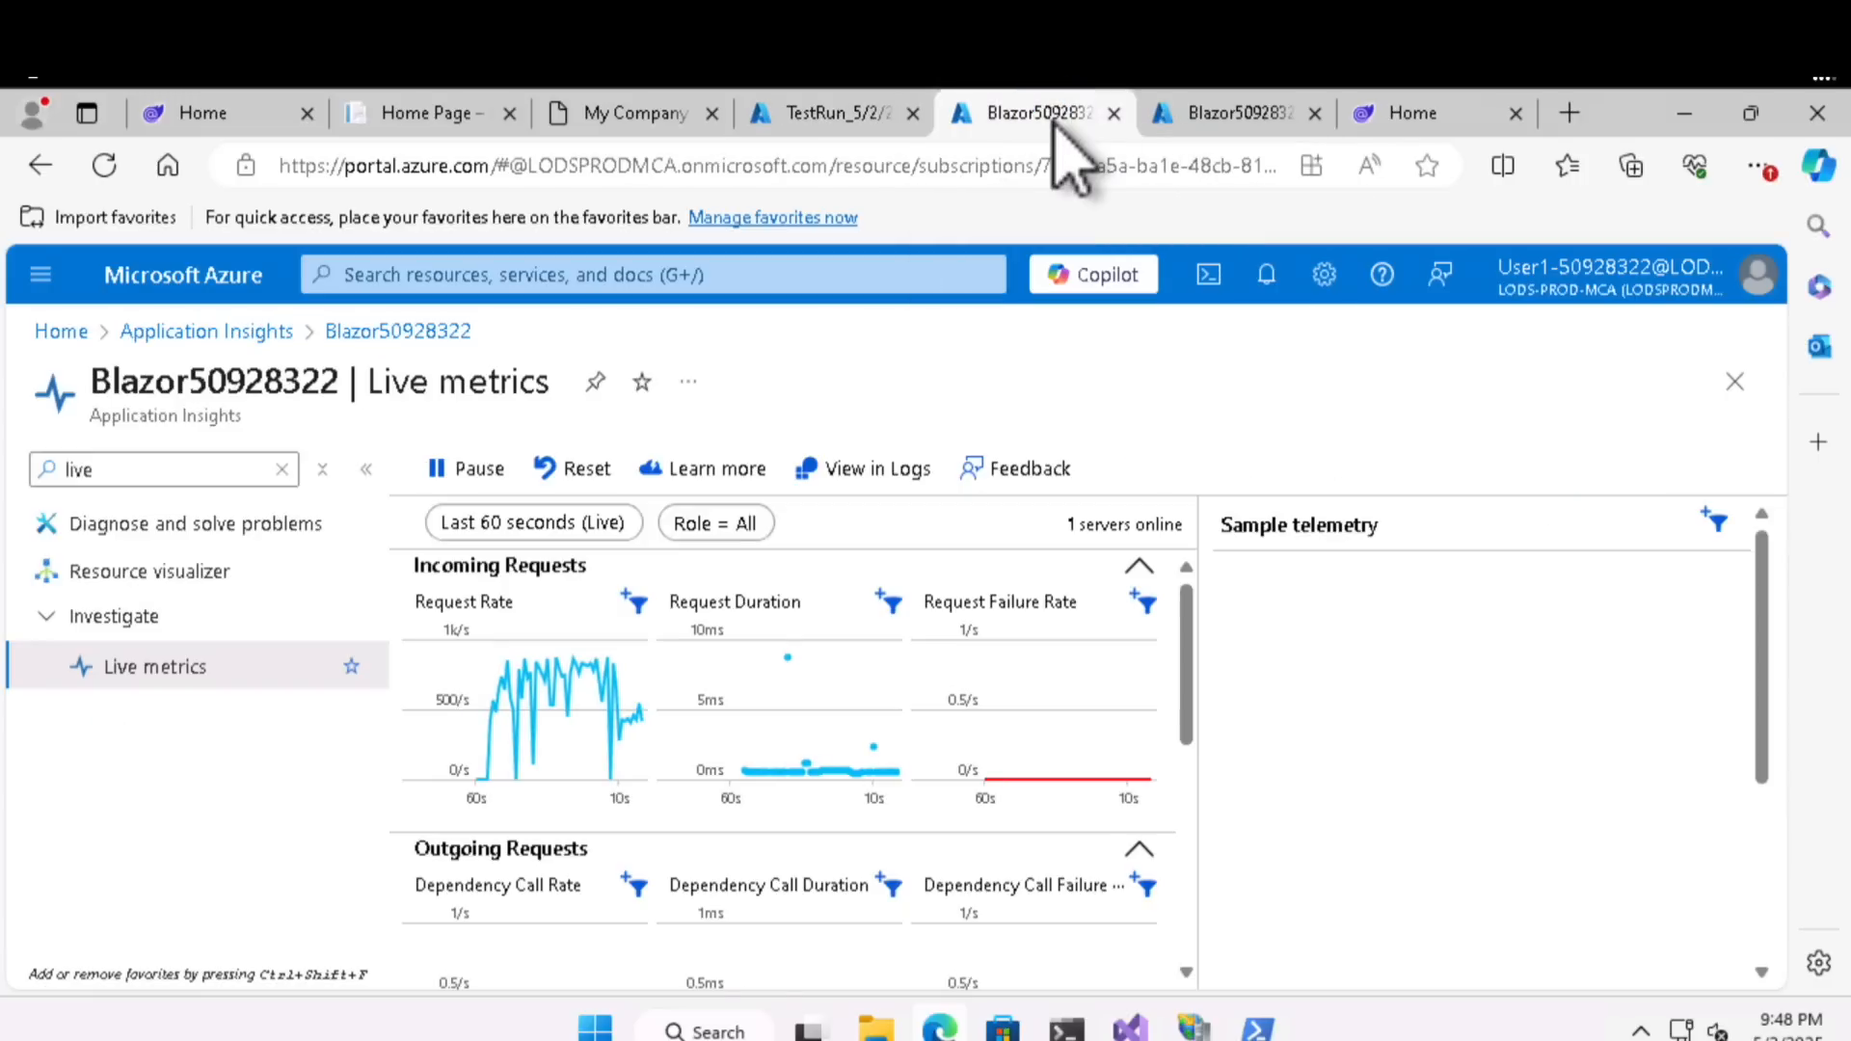